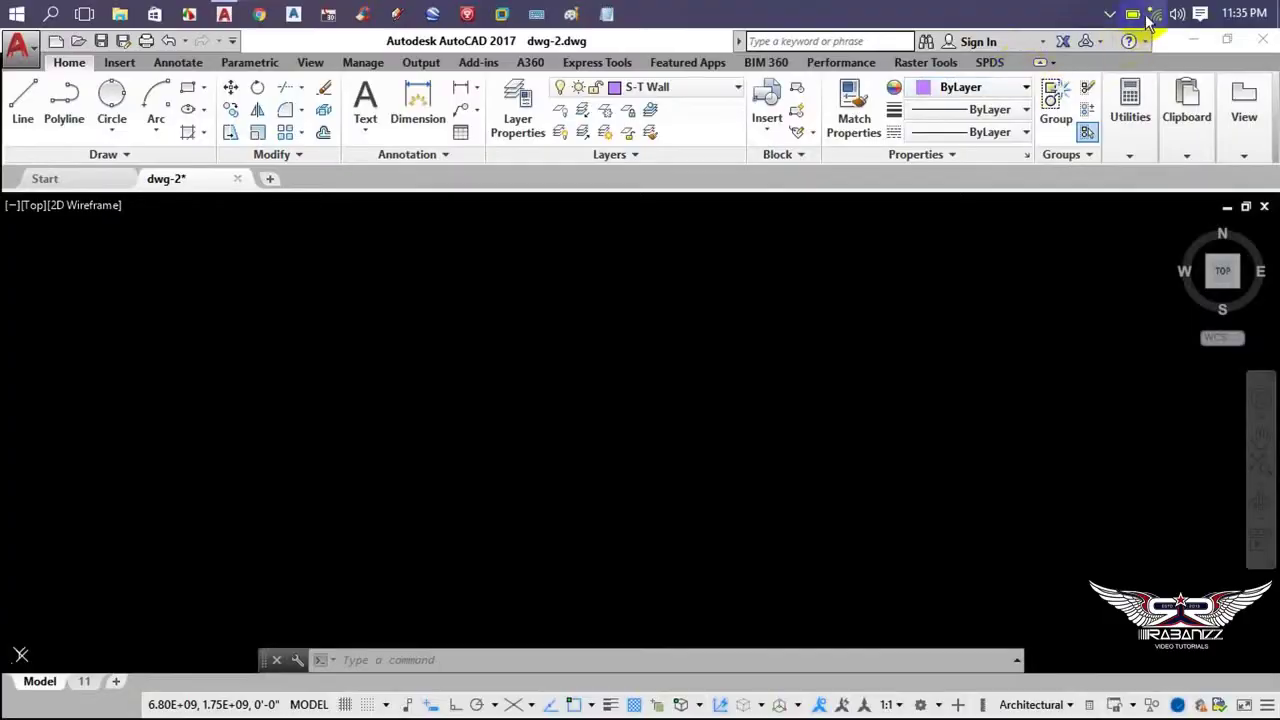
# - Turn on the tray utility from the hidden system tray icons
pyautogui.click(1108, 16)
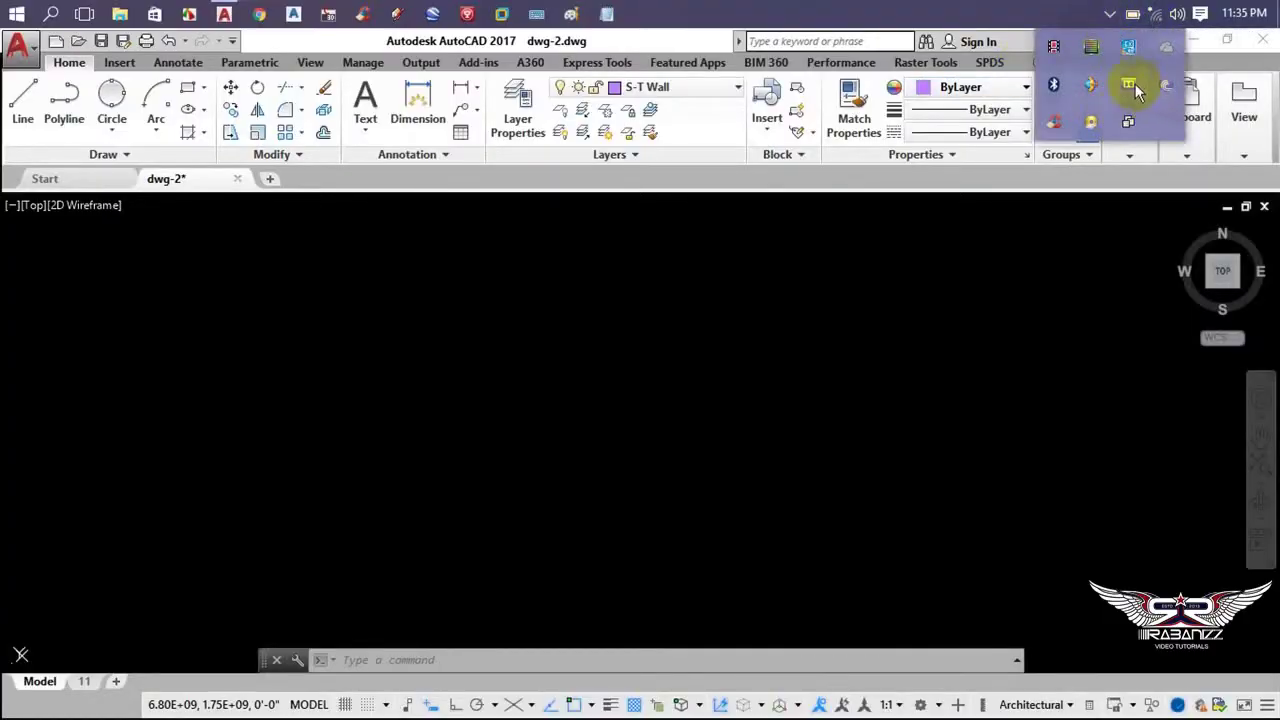
pyautogui.rightClick(1135, 84)
pyautogui.click(1006, 120)
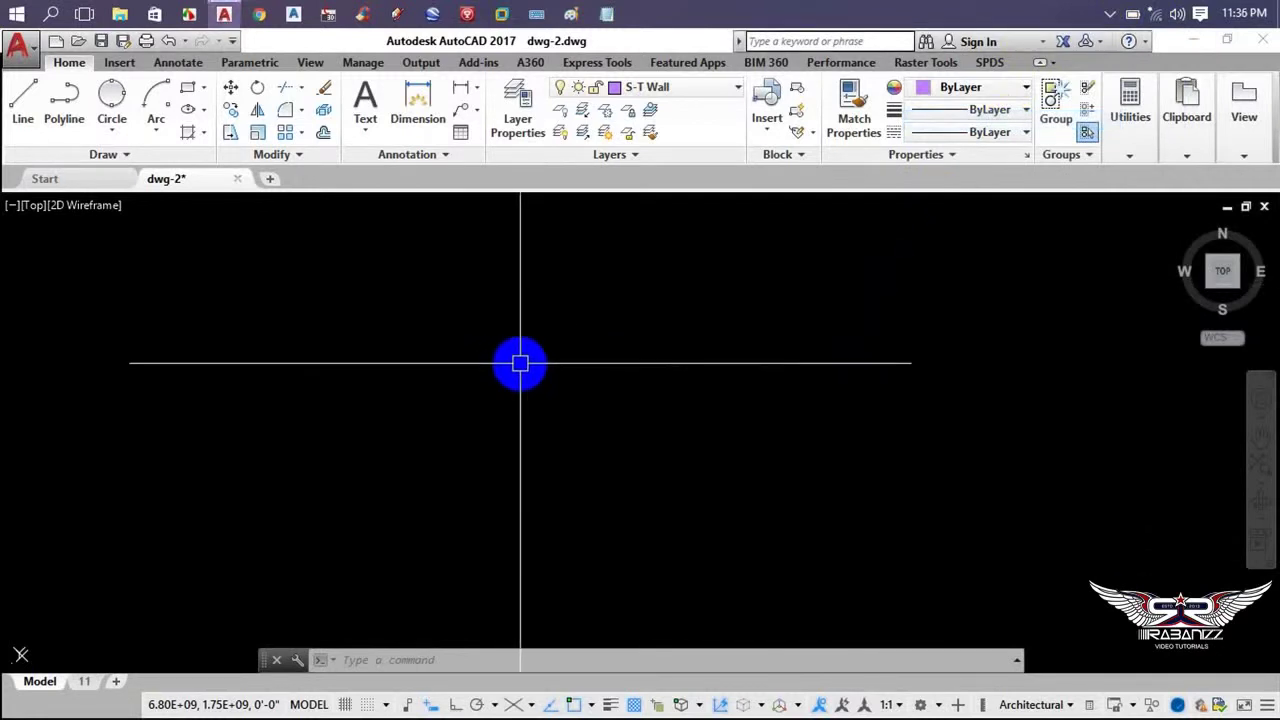
# - Draw a long, pointed five-corner polygonal revision cloud
pyautogui.click(123, 157)
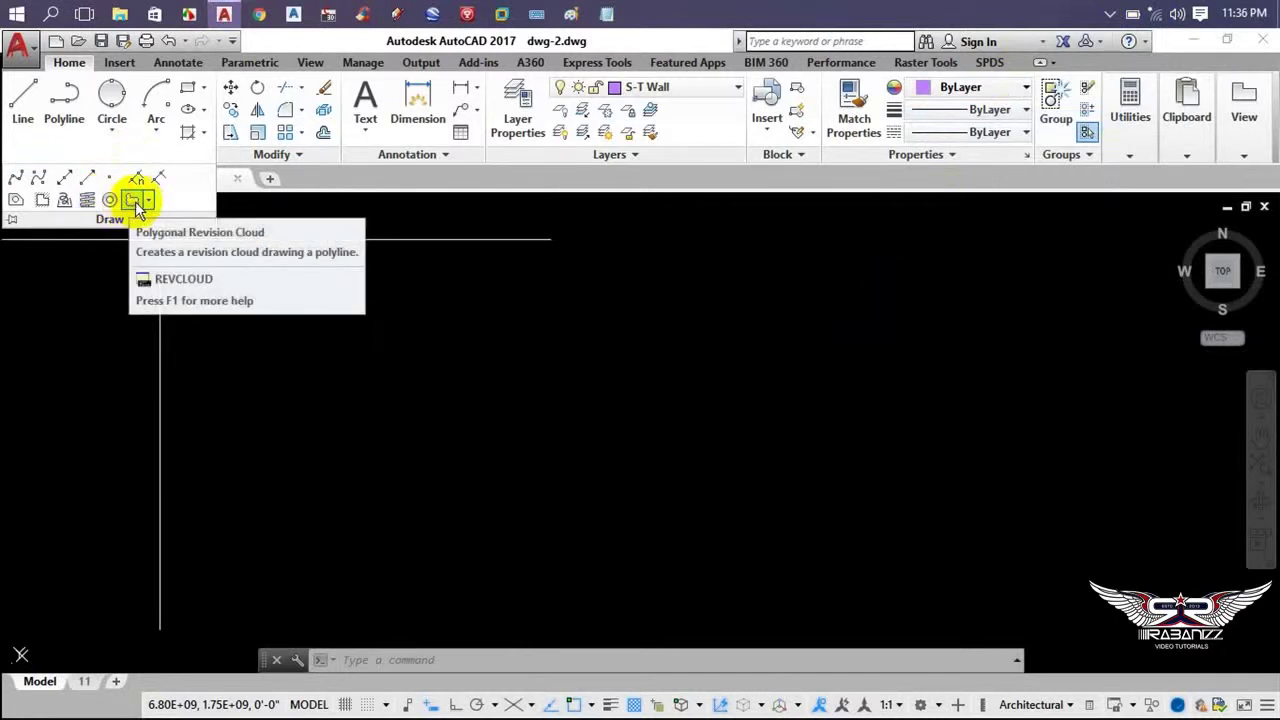
pyautogui.click(137, 203)
pyautogui.click(591, 437)
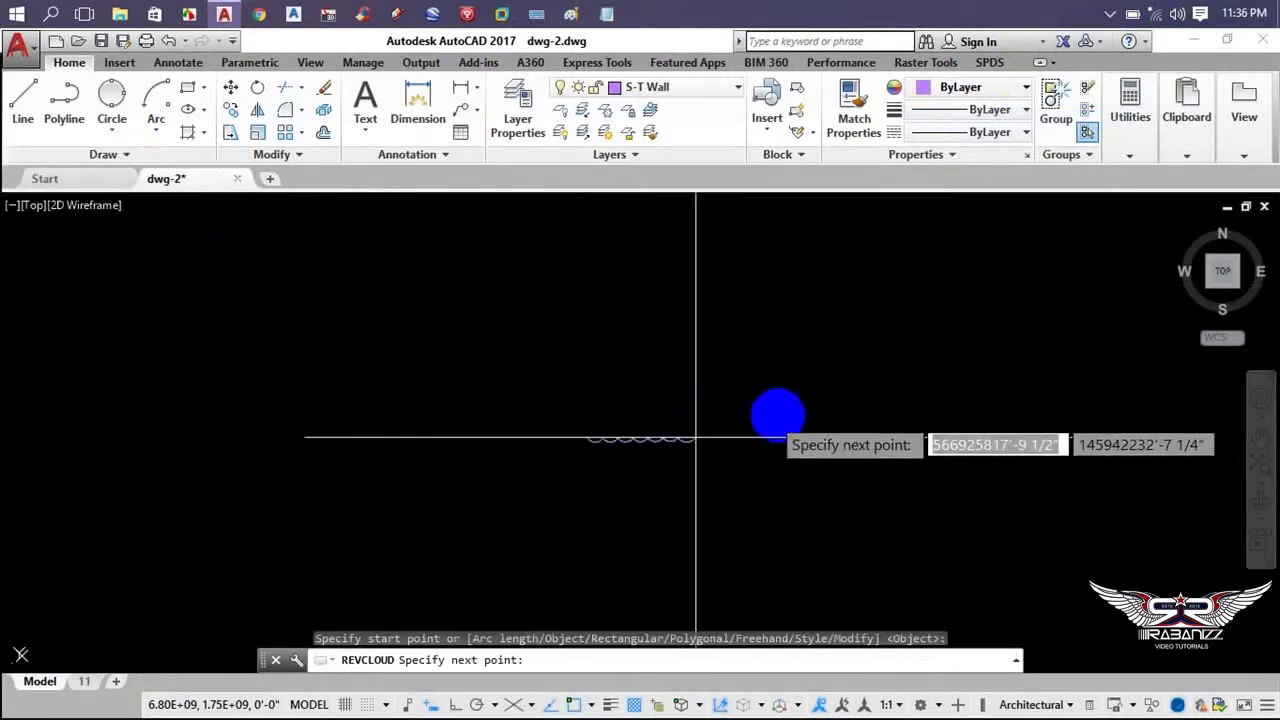
pyautogui.click(840, 297)
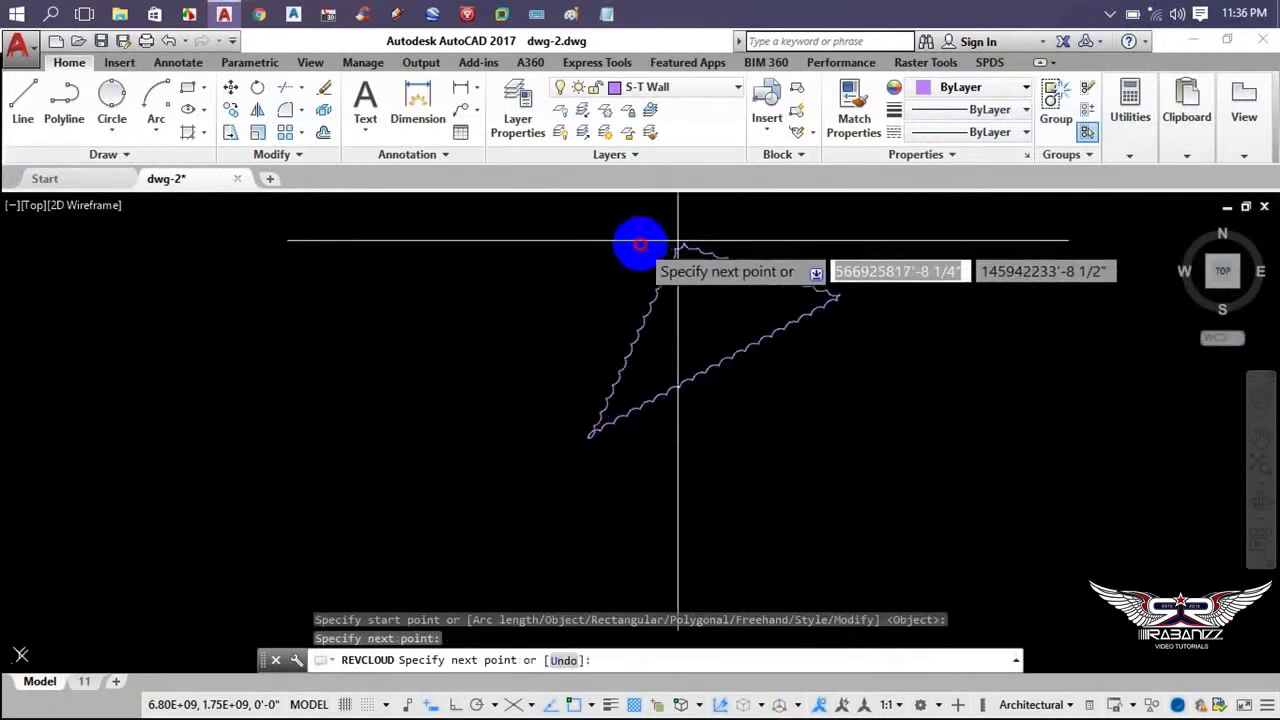
pyautogui.click(640, 243)
pyautogui.click(357, 266)
pyautogui.click(257, 346)
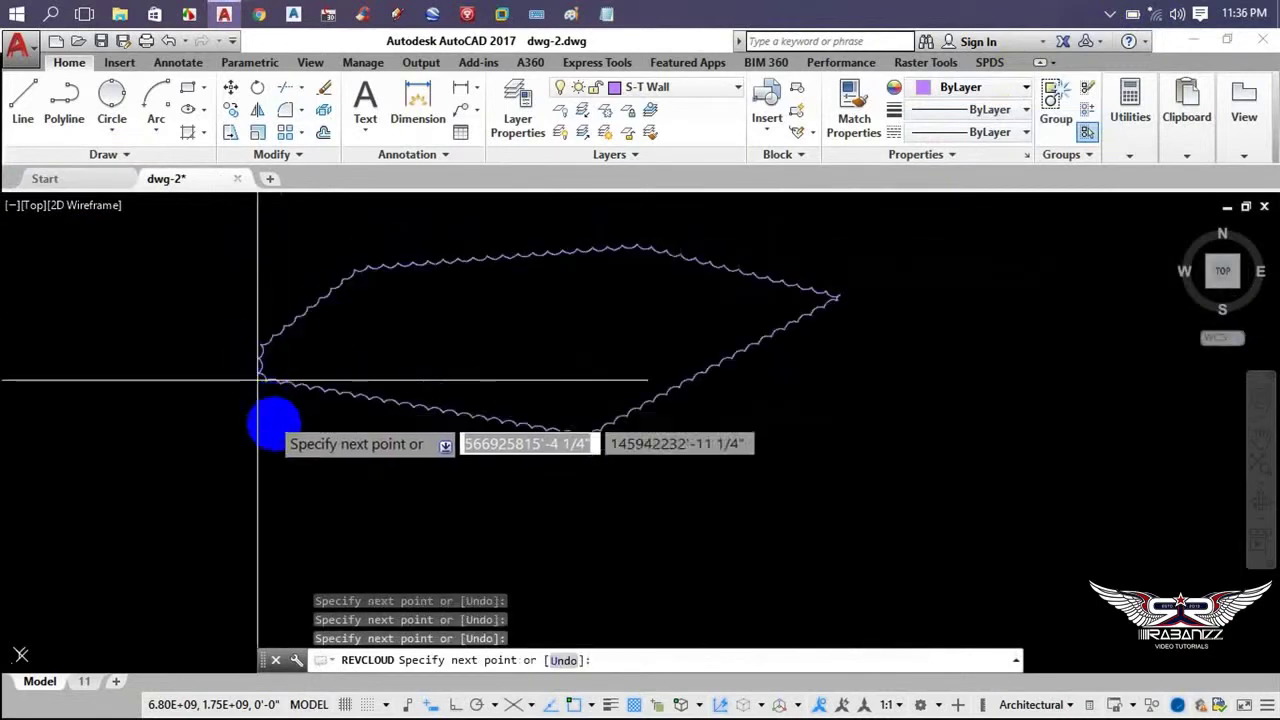
pyautogui.rightClick(281, 432)
pyautogui.click(343, 450)
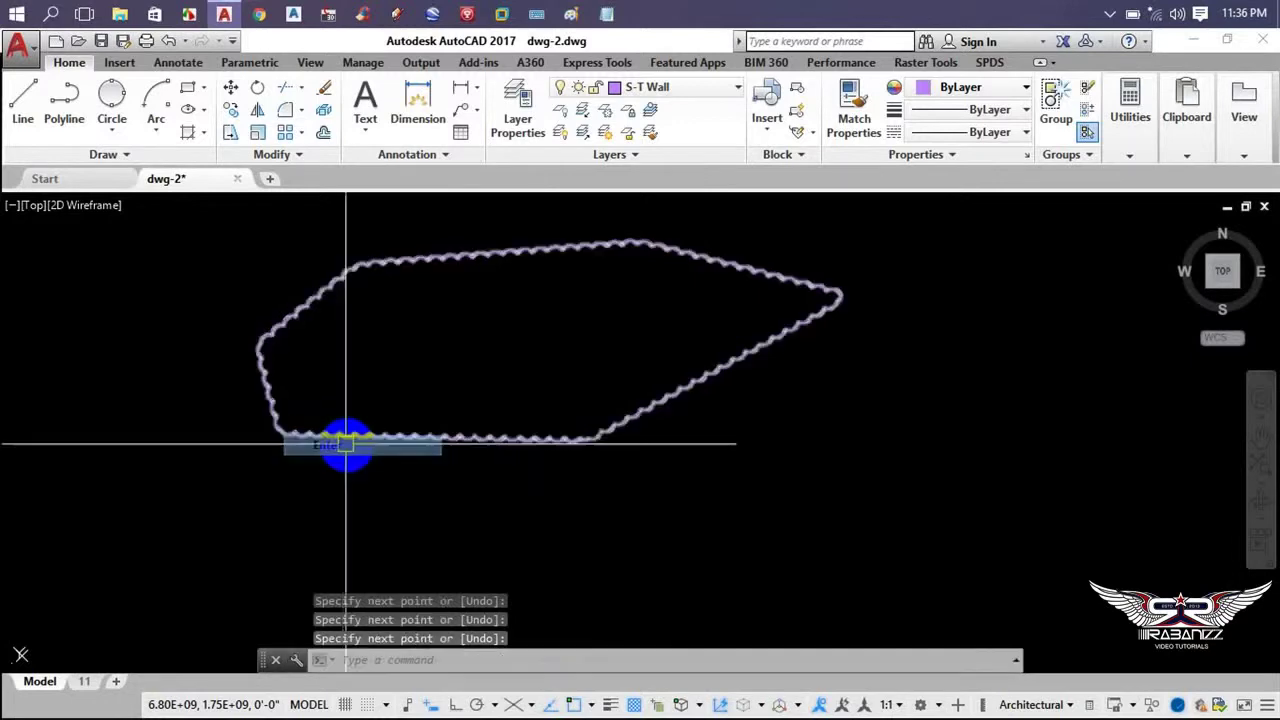
pyautogui.moveTo(514, 360); pyautogui.dragTo(506, 409, button='middle')
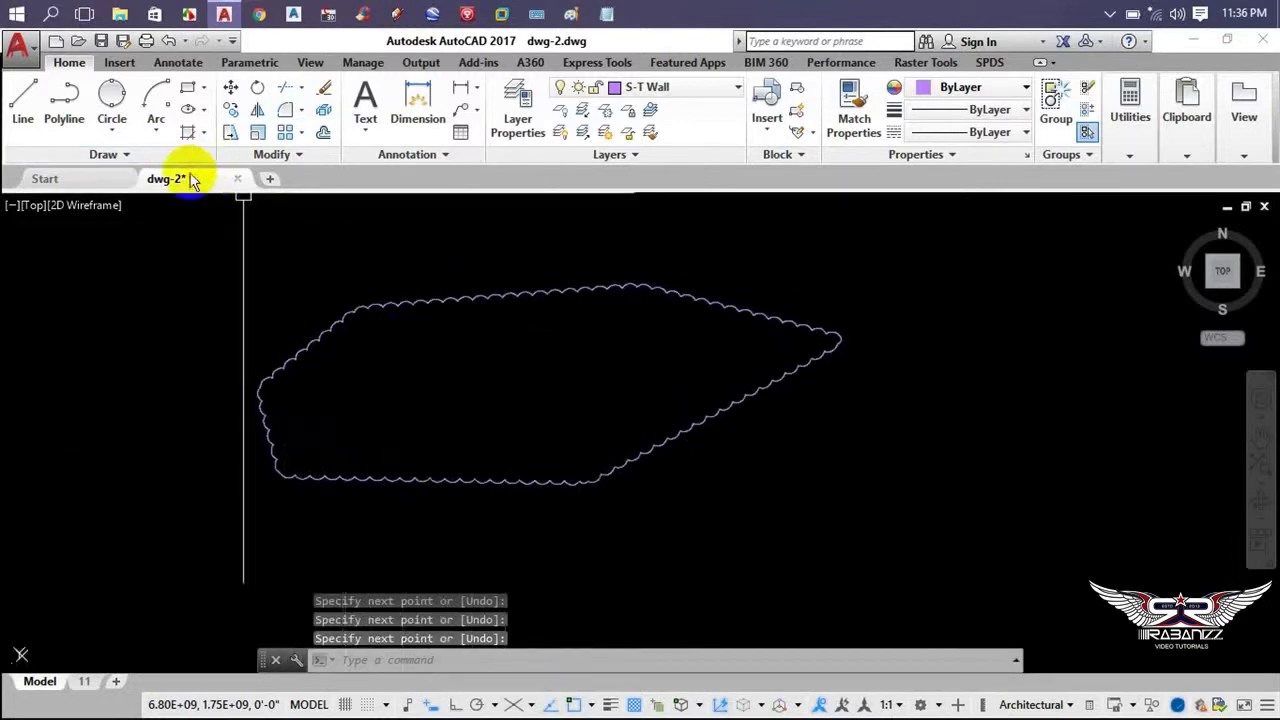
# - Draw a smaller triangular polygonal revision cloud to the right of the first one
pyautogui.click(145, 160)
pyautogui.click(148, 199)
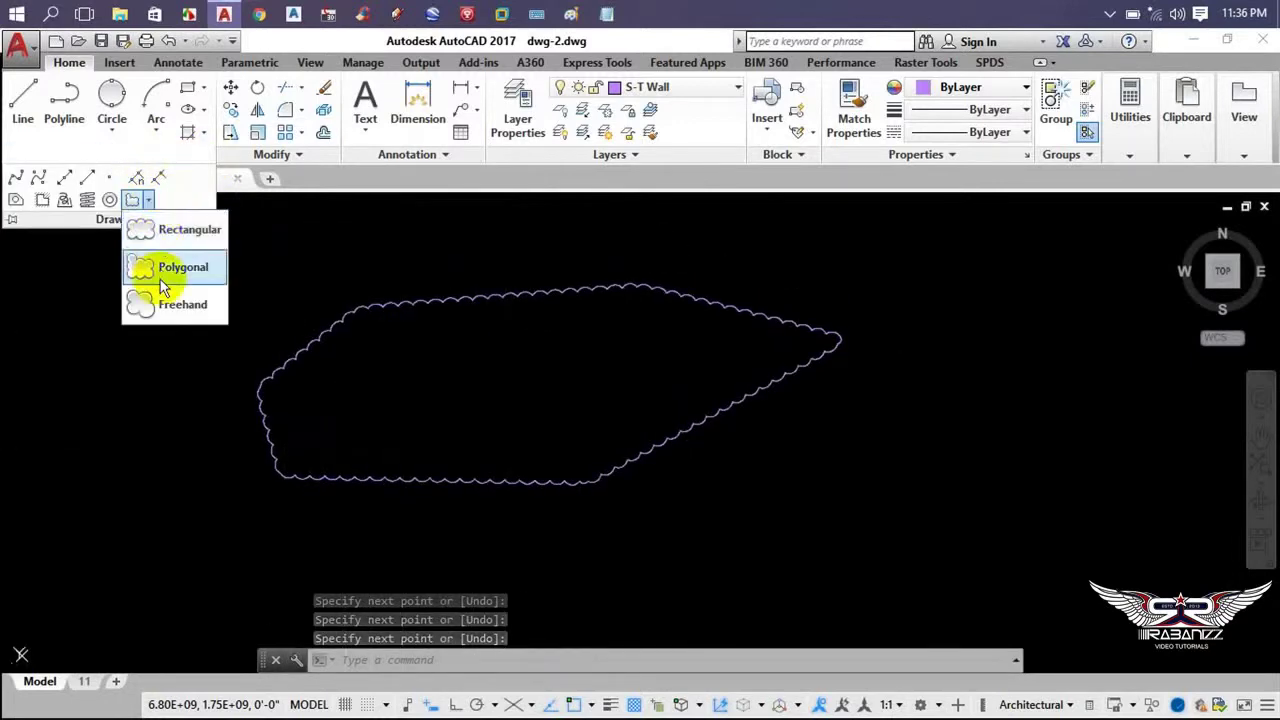
pyautogui.click(166, 266)
pyautogui.click(980, 392)
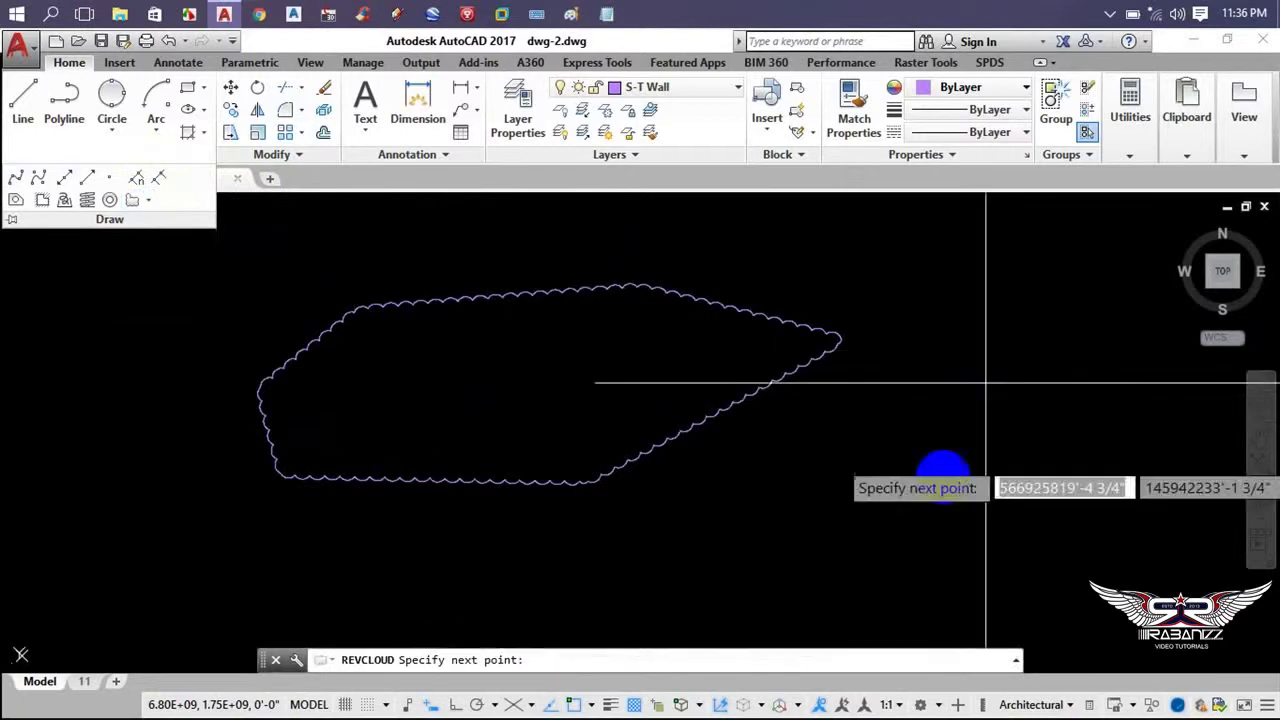
pyautogui.click(800, 525)
pyautogui.click(883, 316)
pyautogui.rightClick(888, 320)
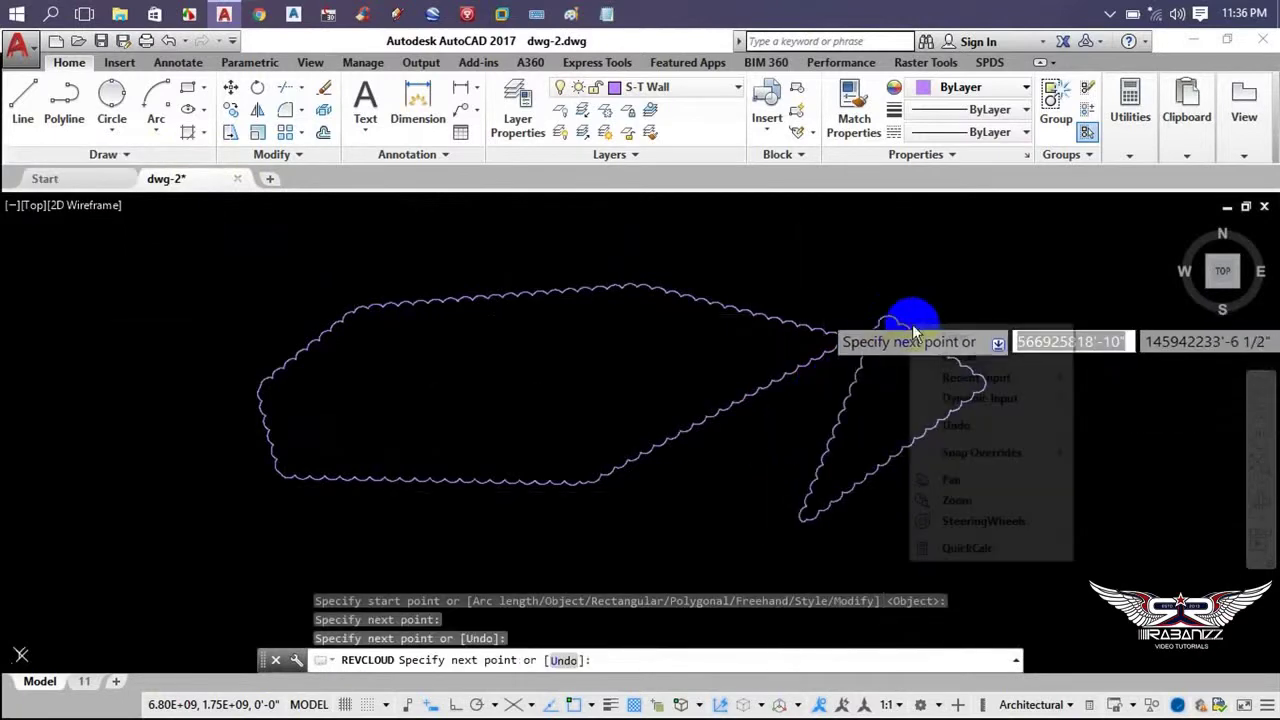
pyautogui.click(915, 334)
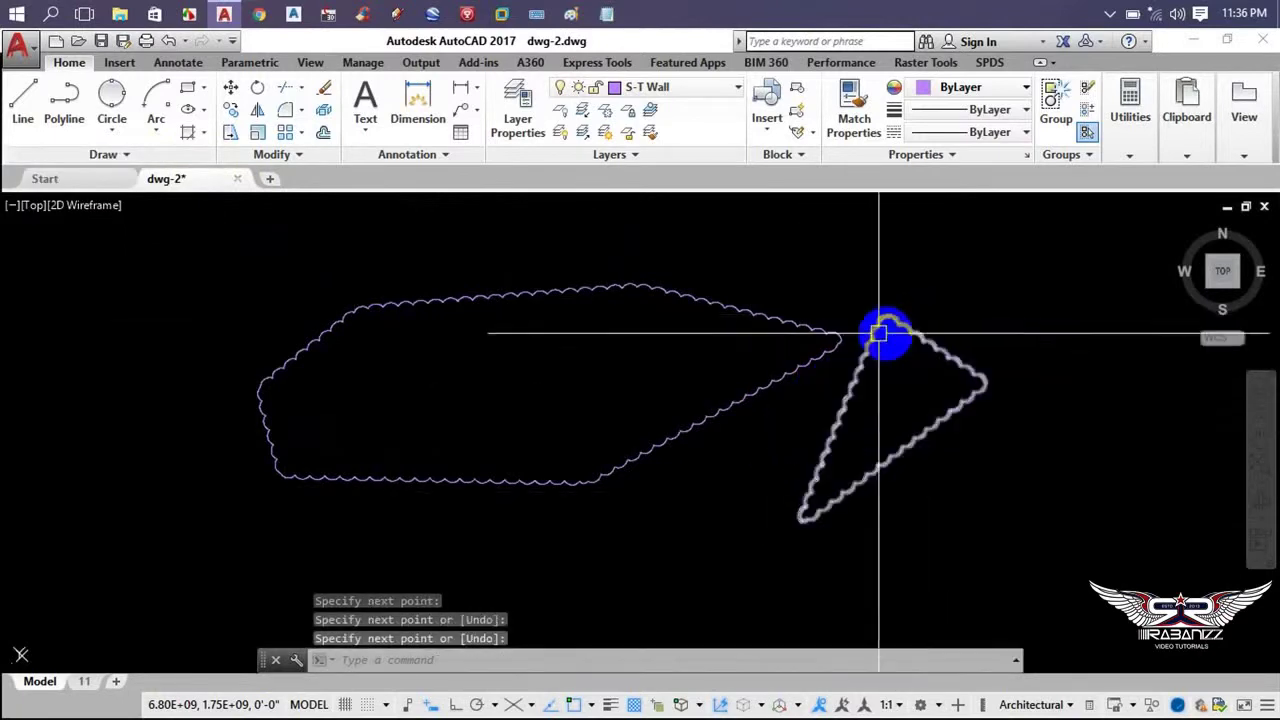
pyautogui.click(154, 157)
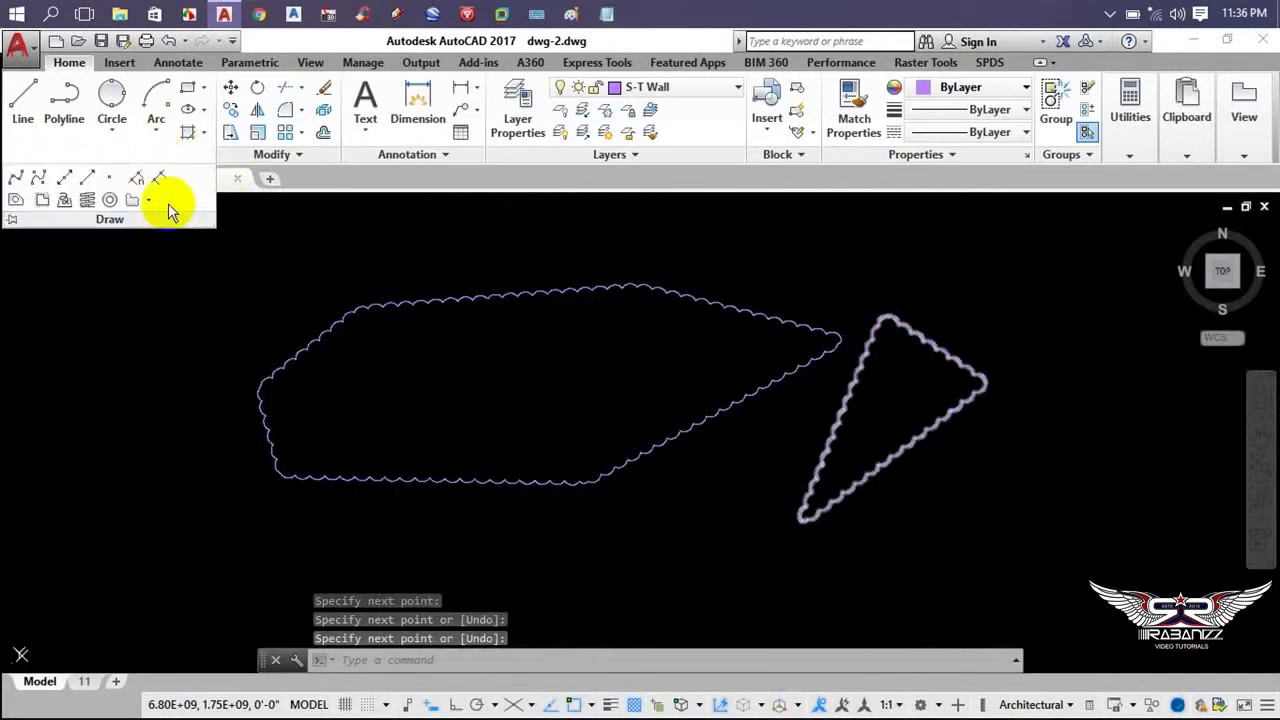
# - Draw a large rectangular revision cloud enclosing the earlier clouds
pyautogui.click(152, 200)
pyautogui.click(165, 227)
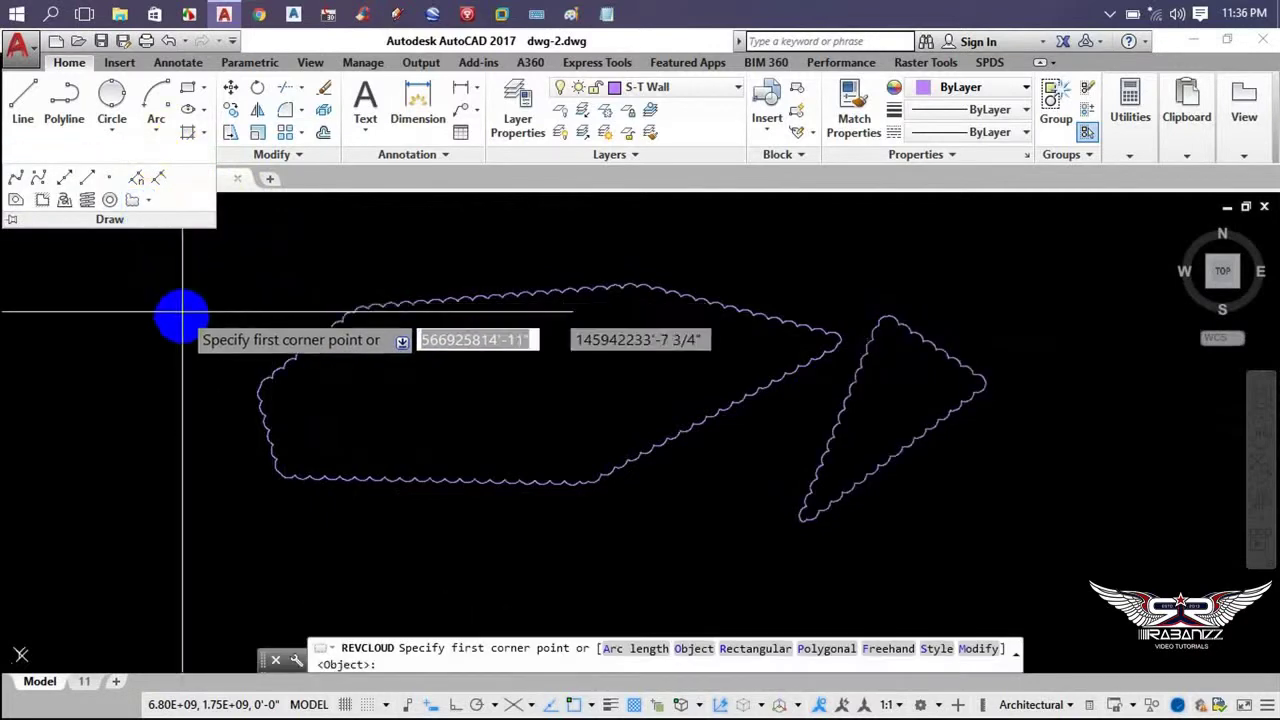
pyautogui.click(40, 333)
pyautogui.scroll(-3, 437, 309)
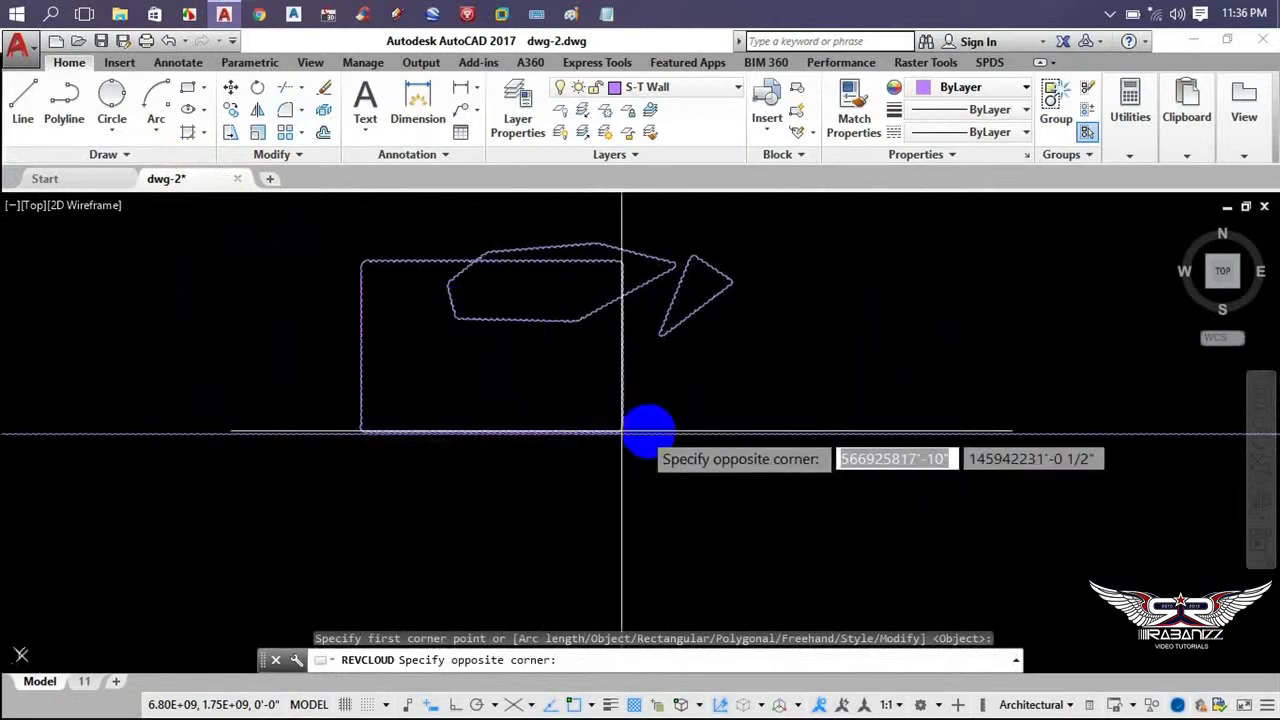
pyautogui.click(694, 503)
pyautogui.scroll(3, 360, 232)
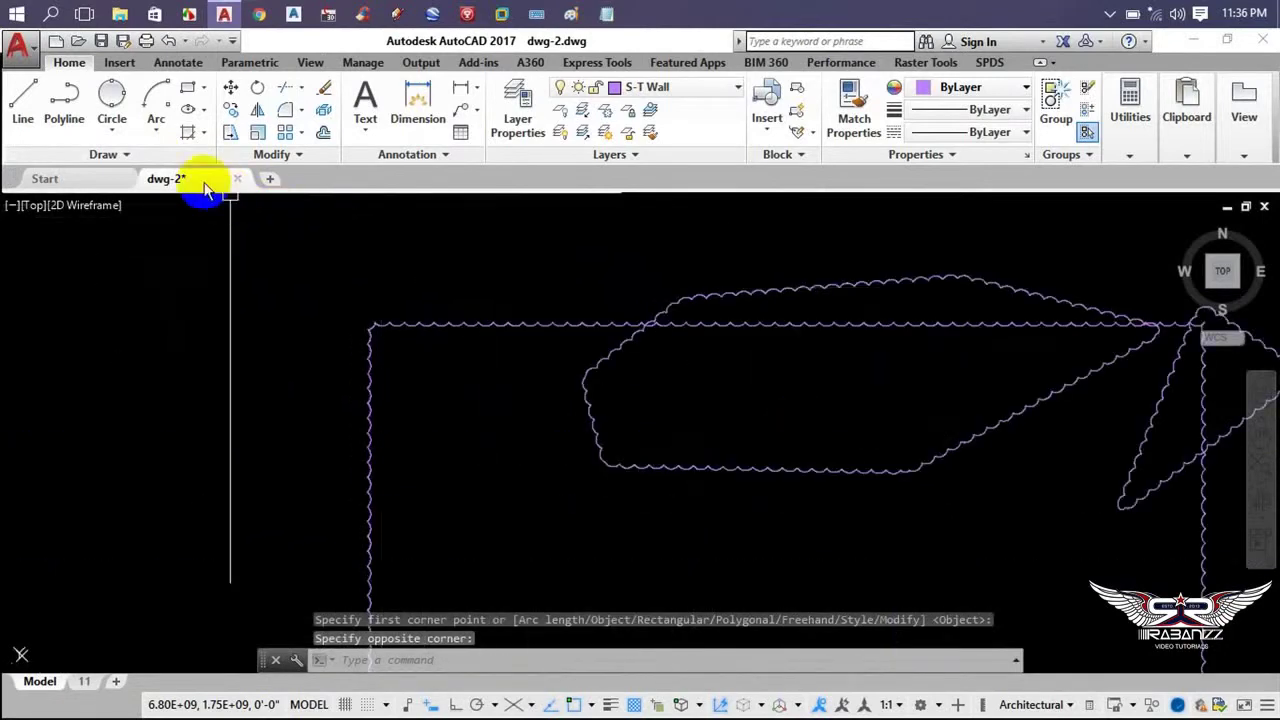
# - Trace a freehand revision cloud around the bottom with its arc direction reversed
pyautogui.click(169, 151)
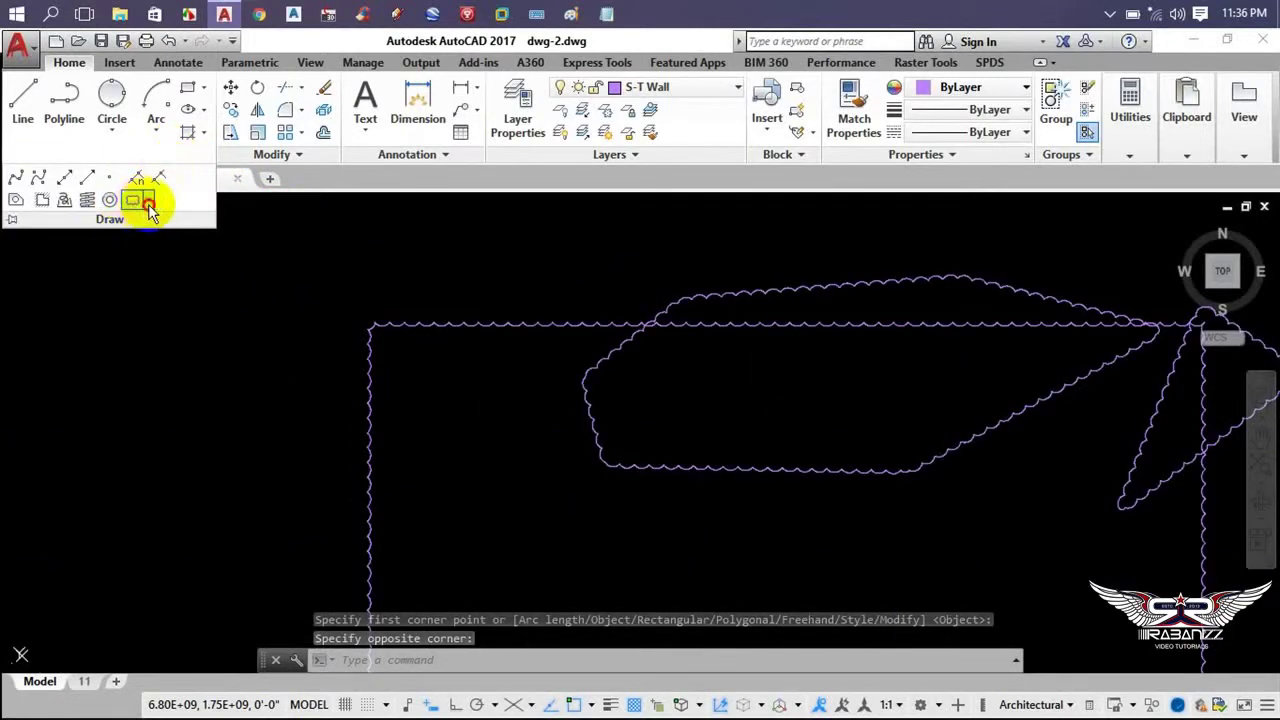
pyautogui.click(150, 210)
pyautogui.click(177, 302)
pyautogui.scroll(-3, 434, 323)
pyautogui.scroll(-2, 383, 325)
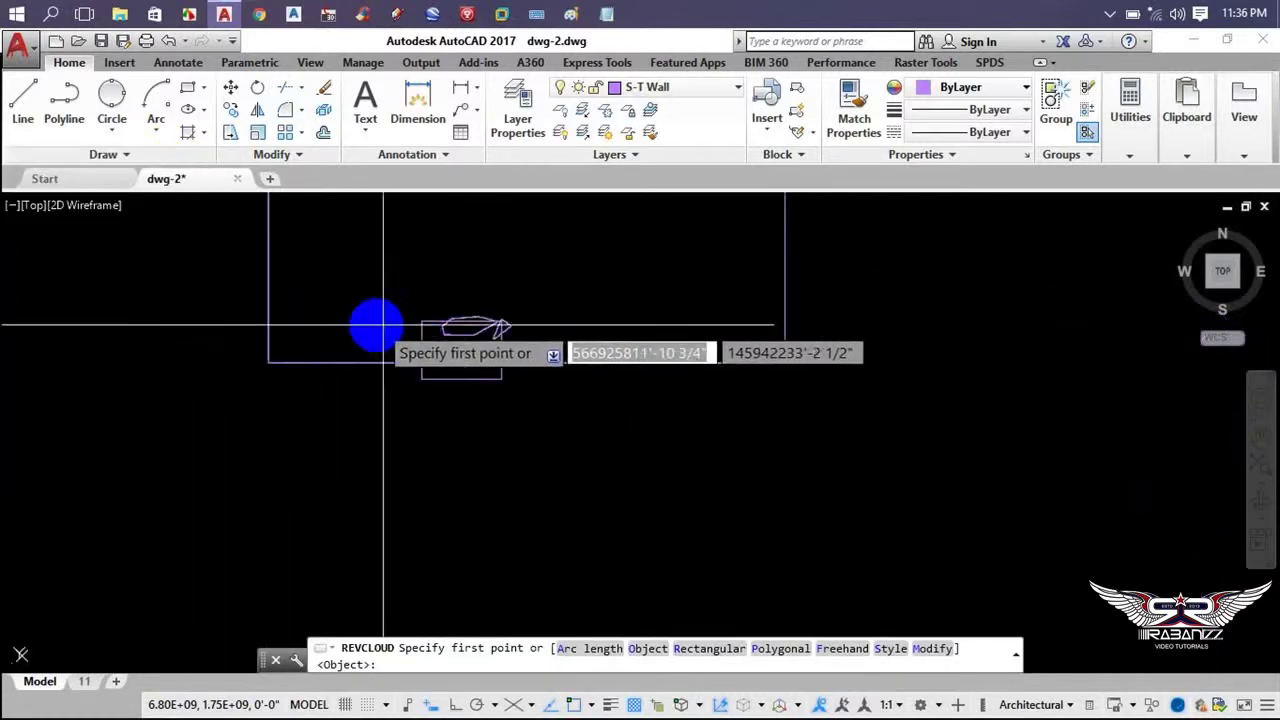
pyautogui.click(355, 305)
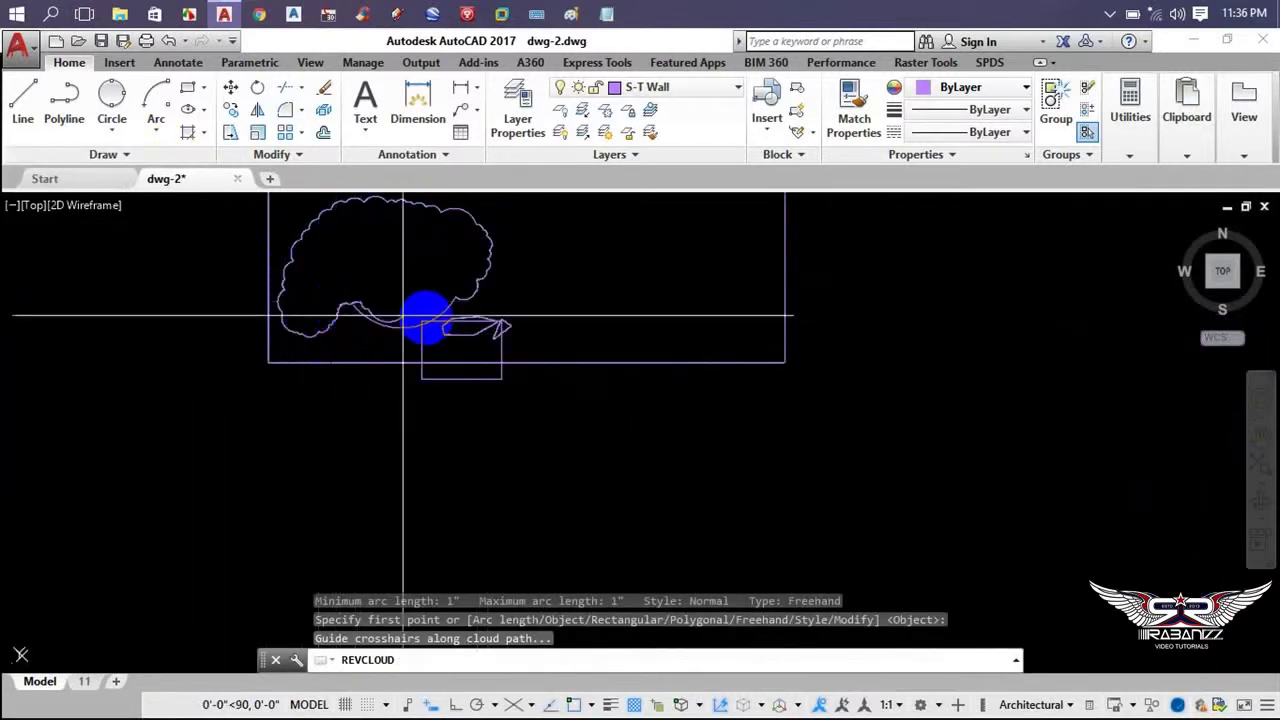
pyautogui.rightClick(552, 357)
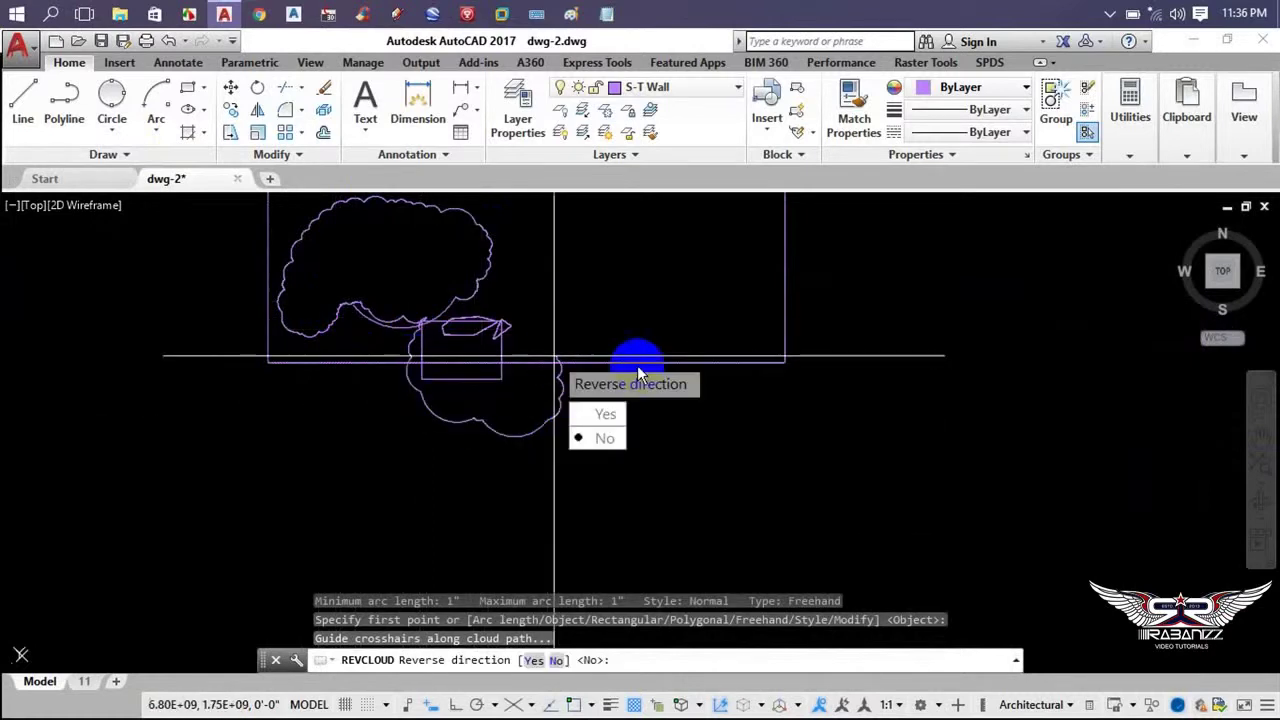
pyautogui.click(605, 418)
pyautogui.moveTo(443, 343); pyautogui.dragTo(534, 386, button='middle')
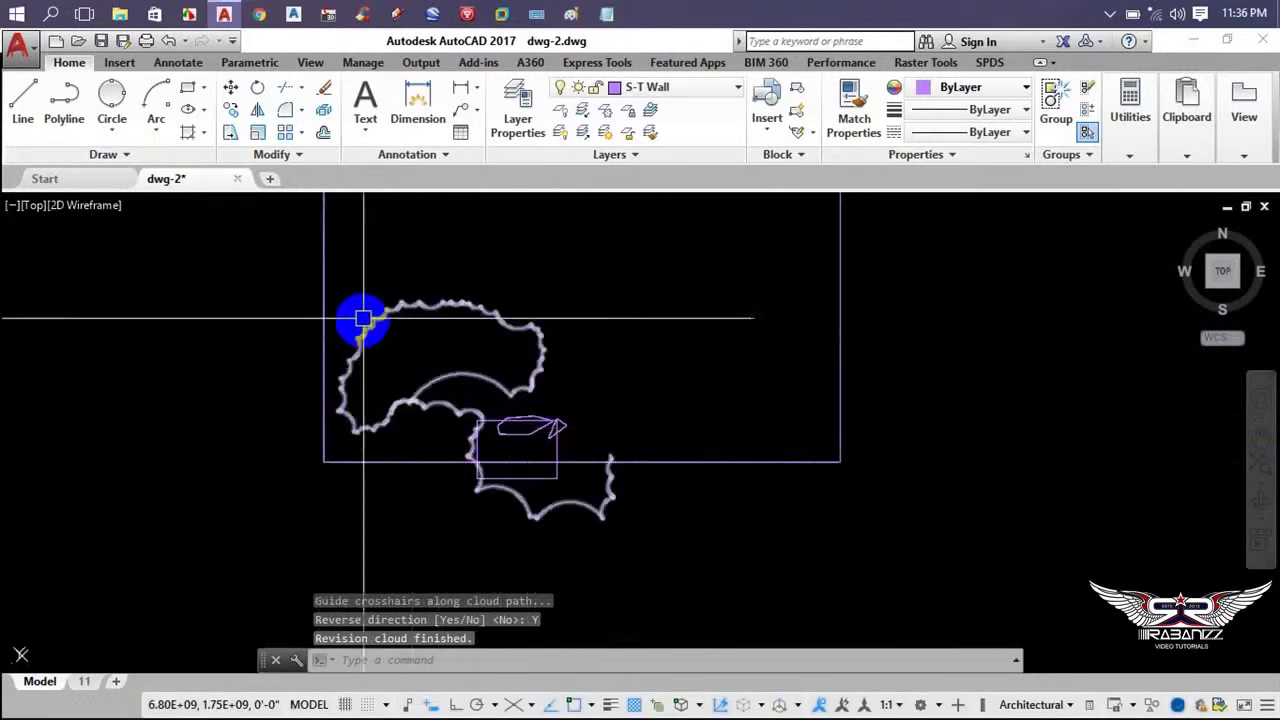
pyautogui.moveTo(414, 320); pyautogui.dragTo(280, 277, button='middle')
pyautogui.moveTo(426, 324); pyautogui.dragTo(326, 341, button='middle')
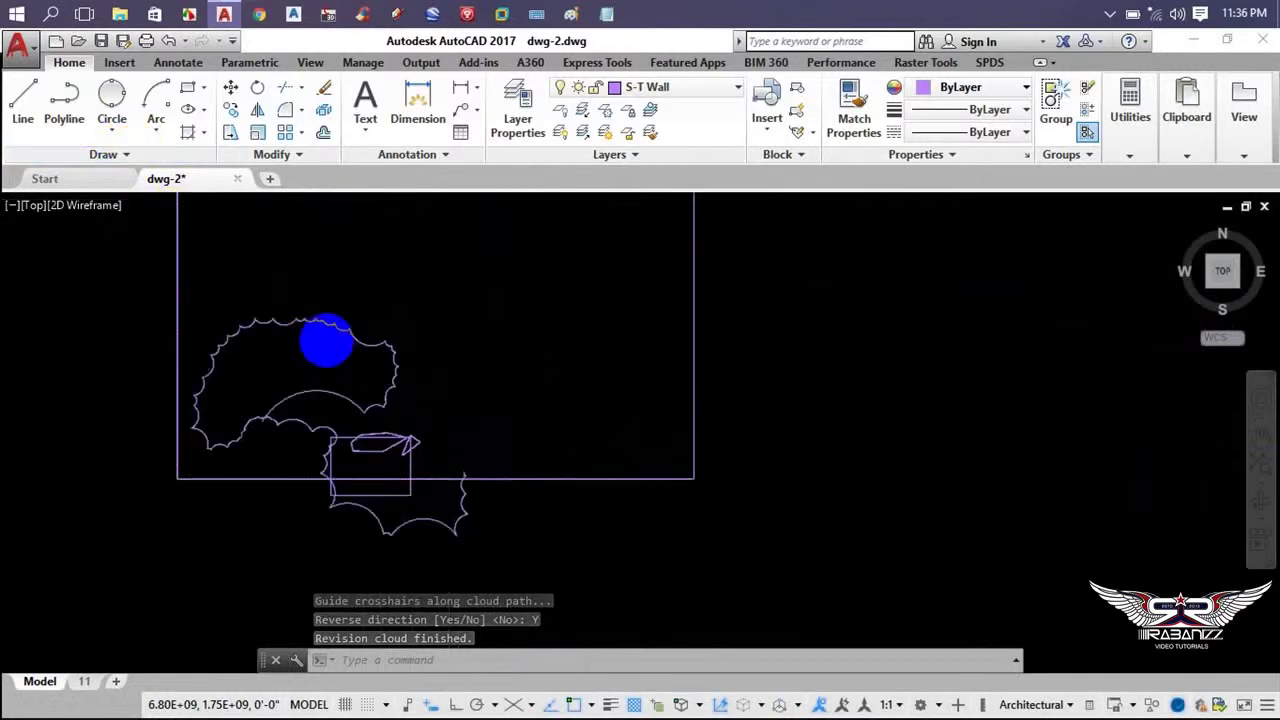
pyautogui.scroll(-2, 326, 340)
pyautogui.moveTo(469, 371); pyautogui.dragTo(492, 449, button='middle')
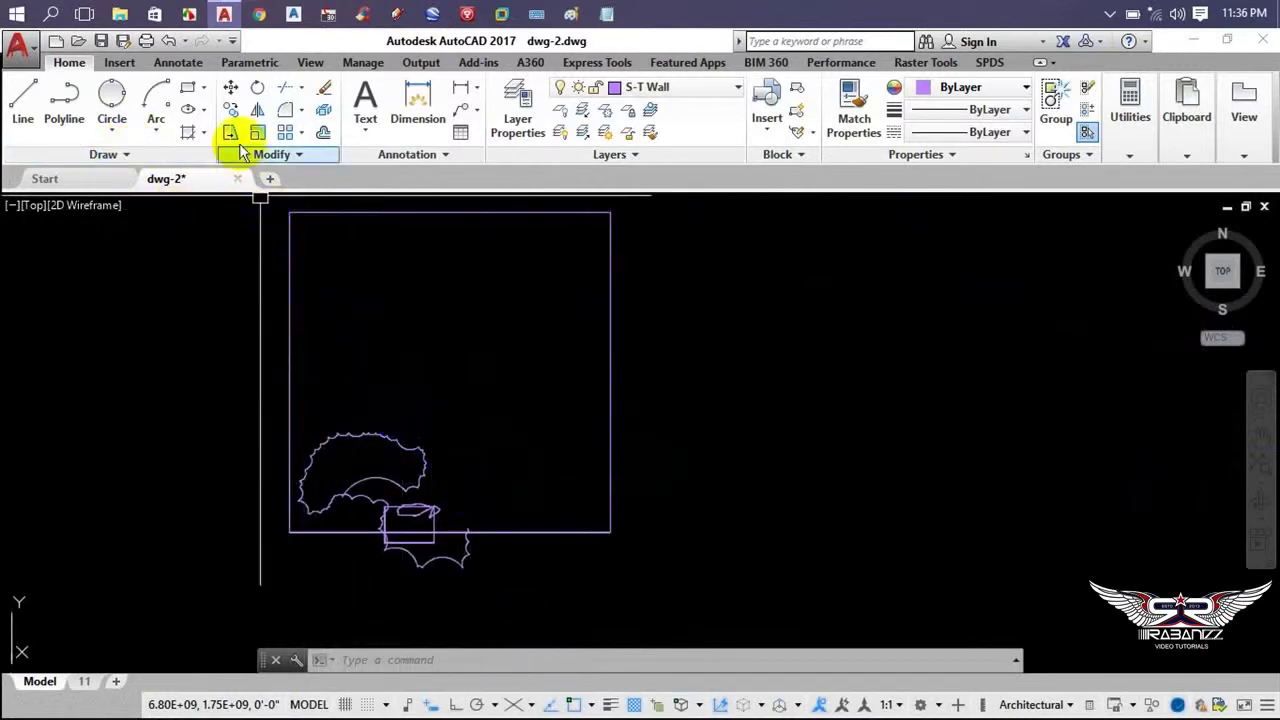
# - Draw a test circle in cleared space in the middle of the canvas
pyautogui.moveTo(499, 350); pyautogui.dragTo(457, 394, button='middle')
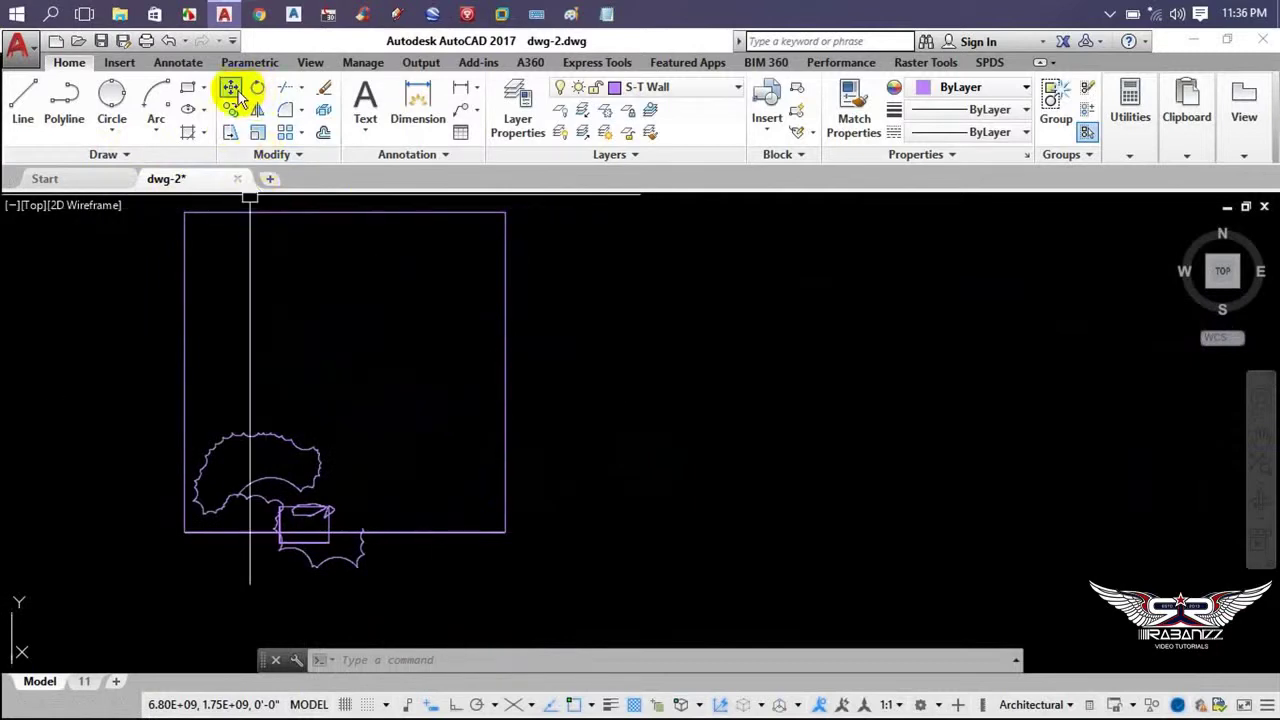
pyautogui.click(145, 158)
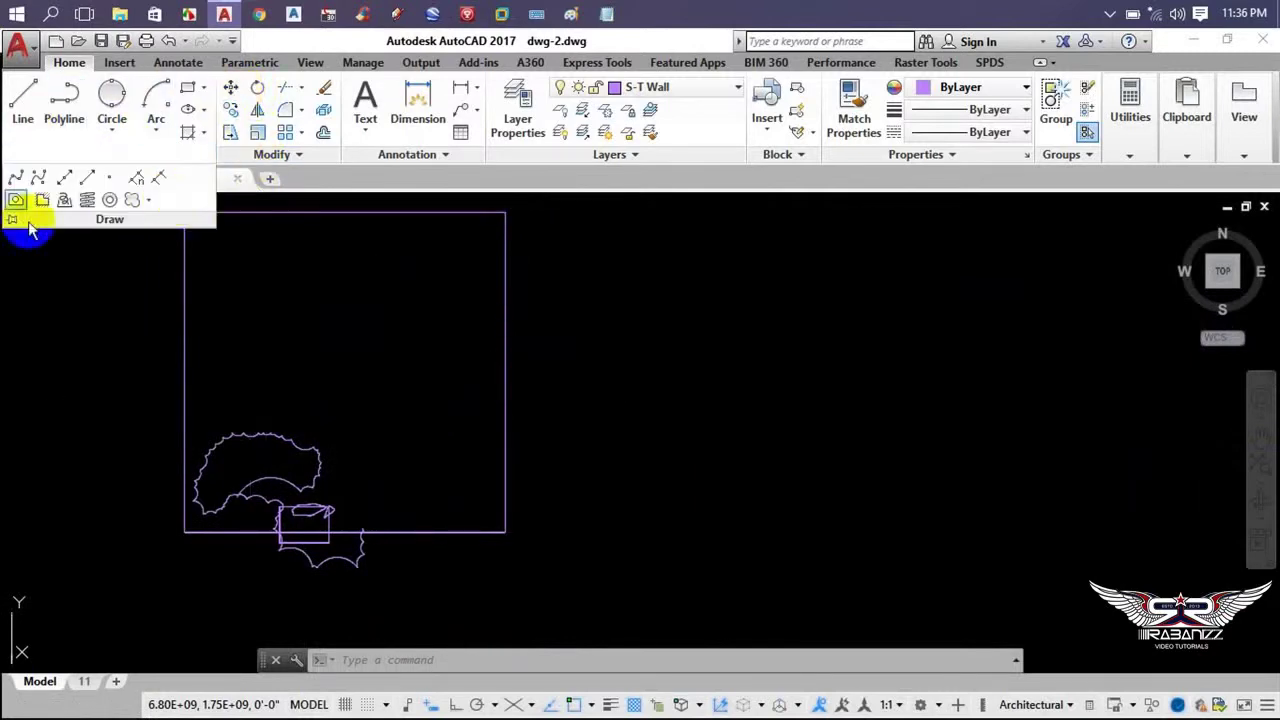
pyautogui.click(289, 305)
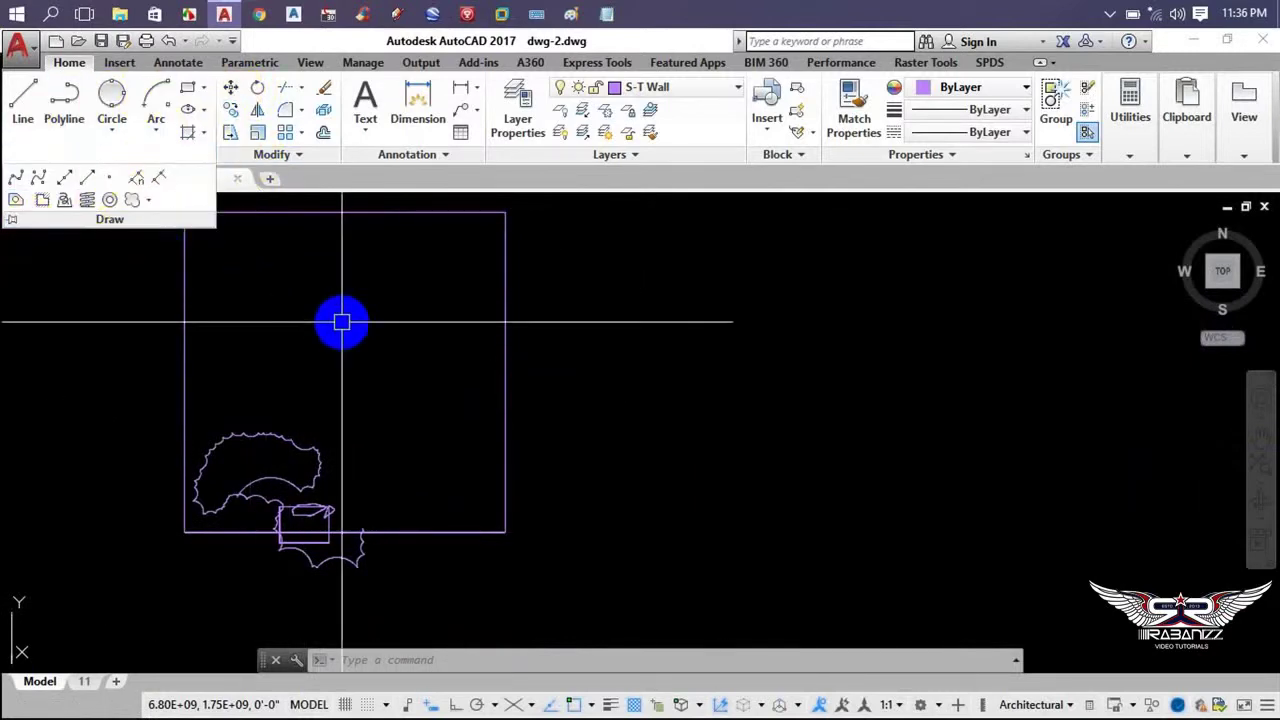
pyautogui.moveTo(342, 322); pyautogui.dragTo(309, 345, button='middle')
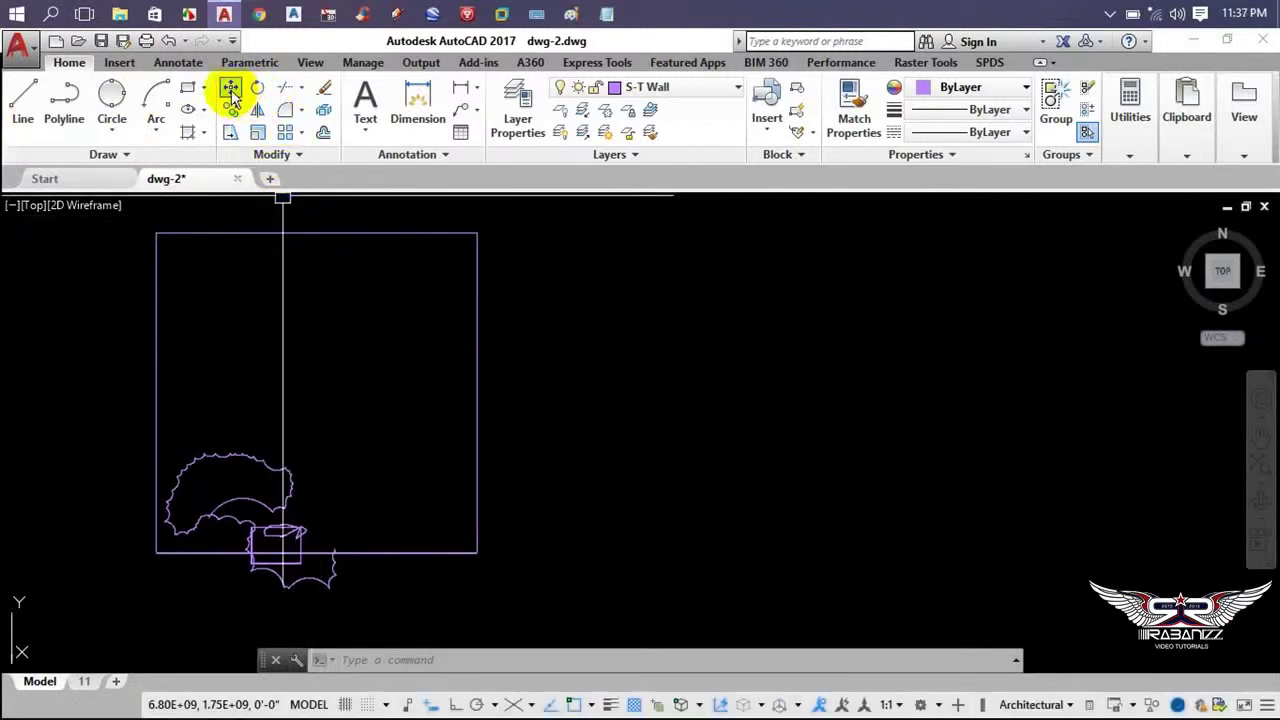
pyautogui.moveTo(606, 394); pyautogui.dragTo(543, 429, button='middle')
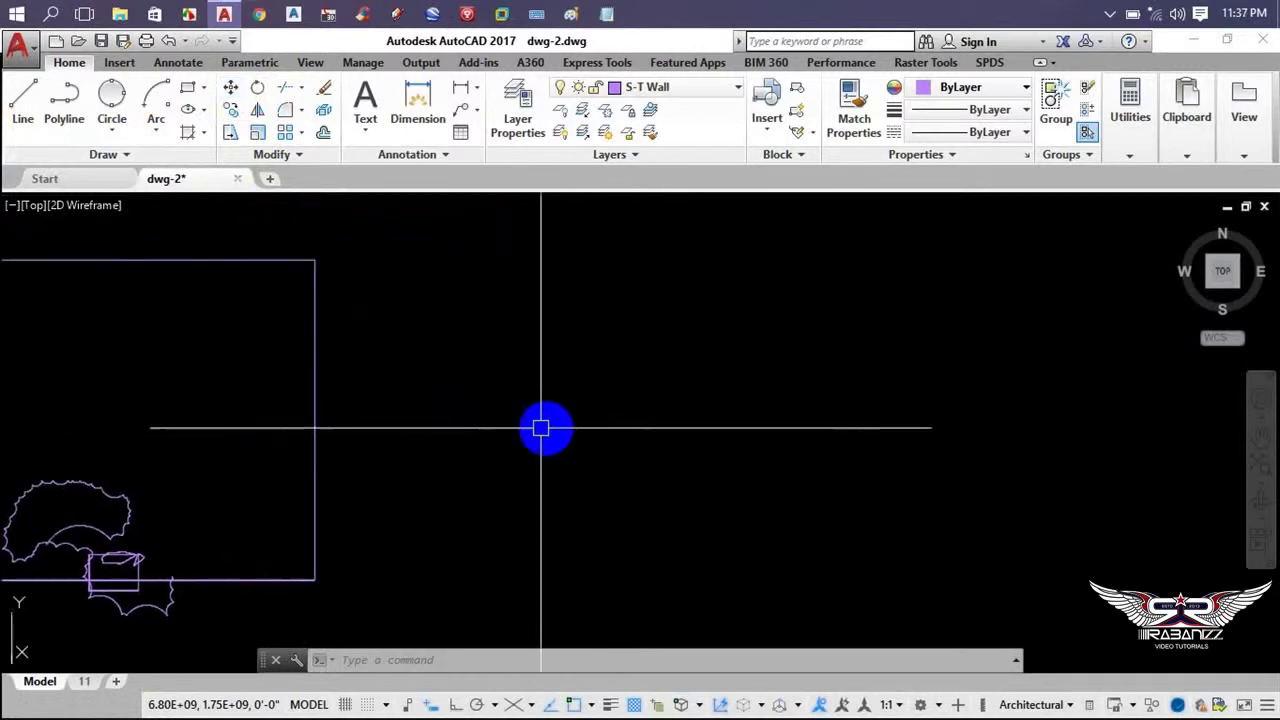
pyautogui.write('c')
pyautogui.press('Return')
pyautogui.click(658, 397)
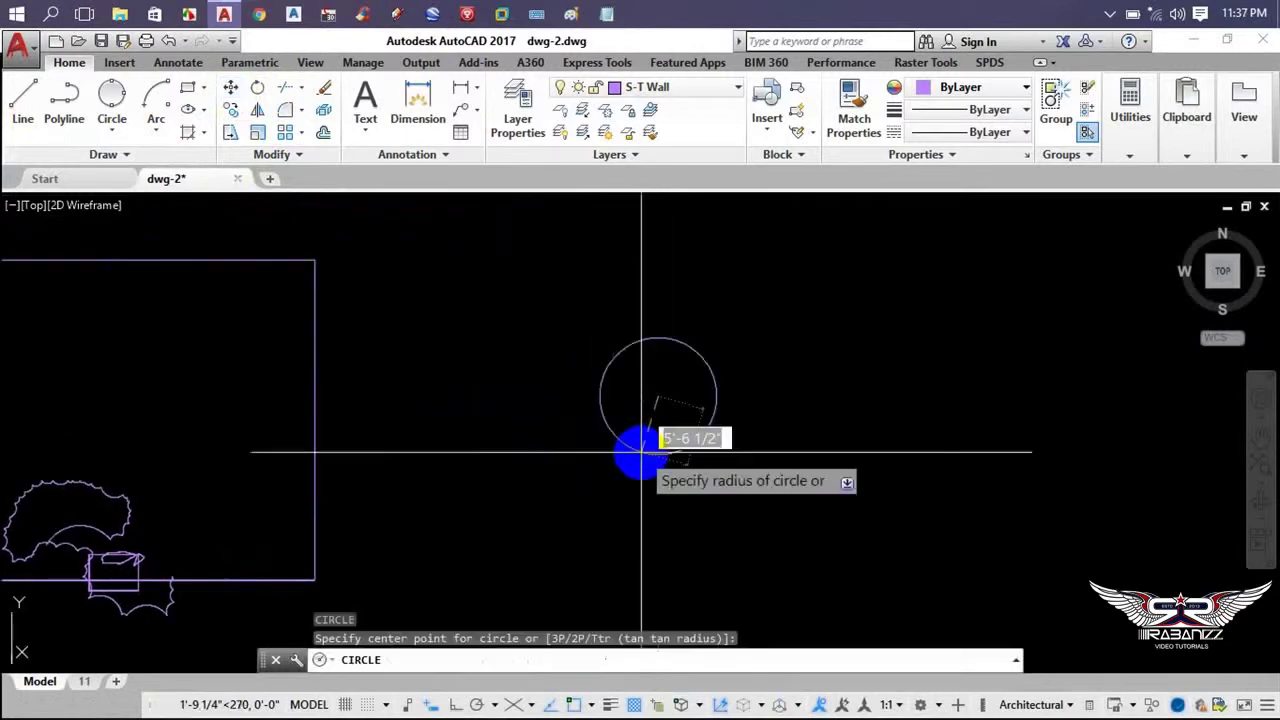
pyautogui.click(643, 452)
pyautogui.click(789, 351)
# - Move the circle to the right with the M command
pyautogui.click(685, 459)
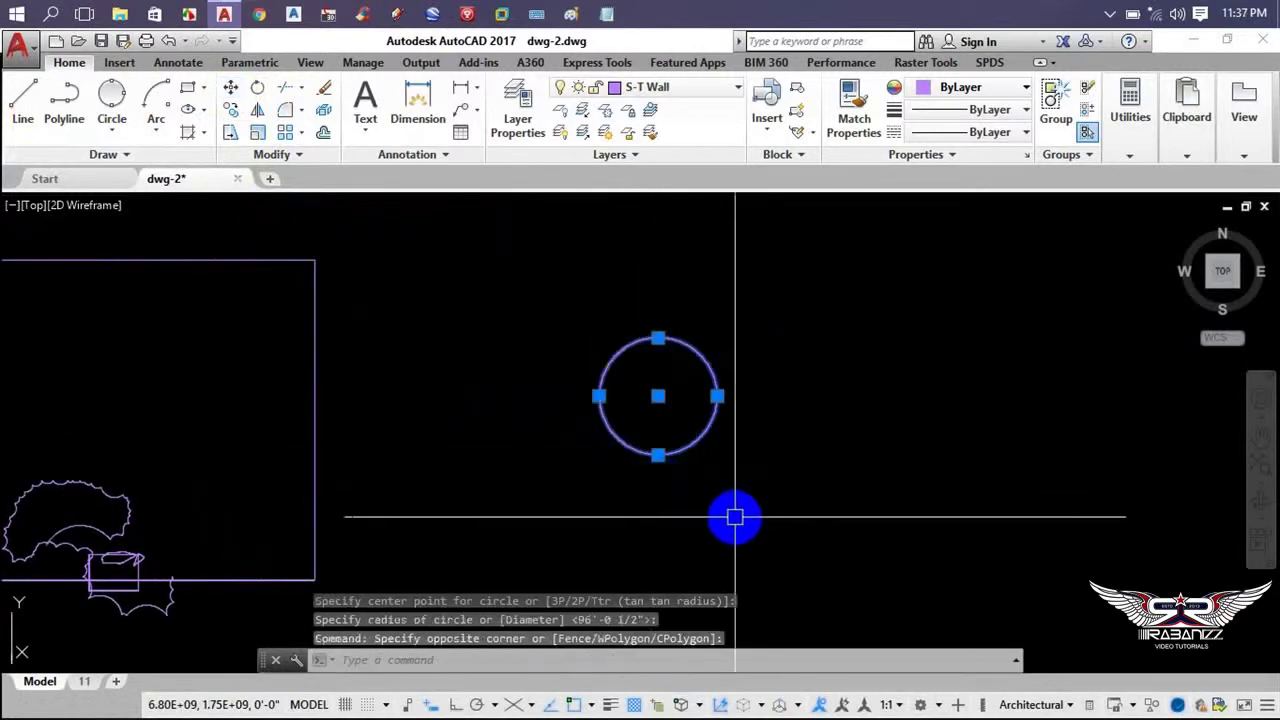
pyautogui.write('m')
pyautogui.press('Return')
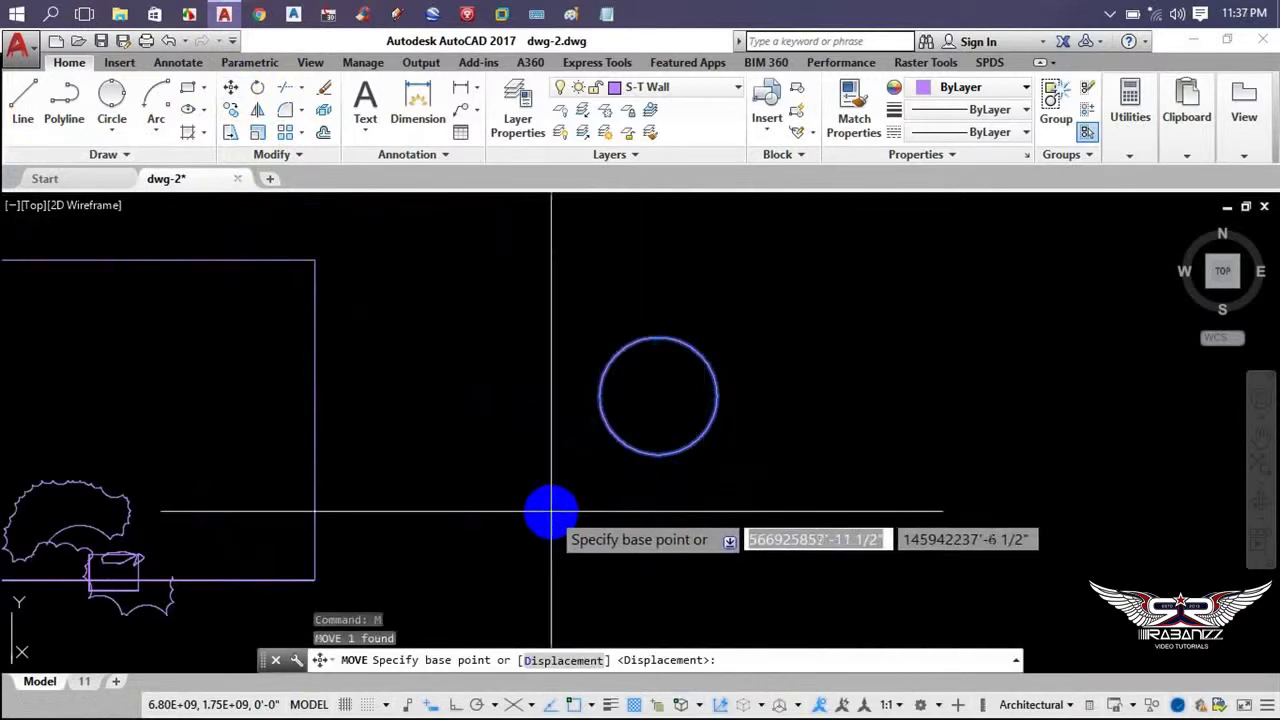
pyautogui.click(551, 513)
pyautogui.click(832, 521)
# - Window-select the circle and move it up and to the left
pyautogui.click(971, 503)
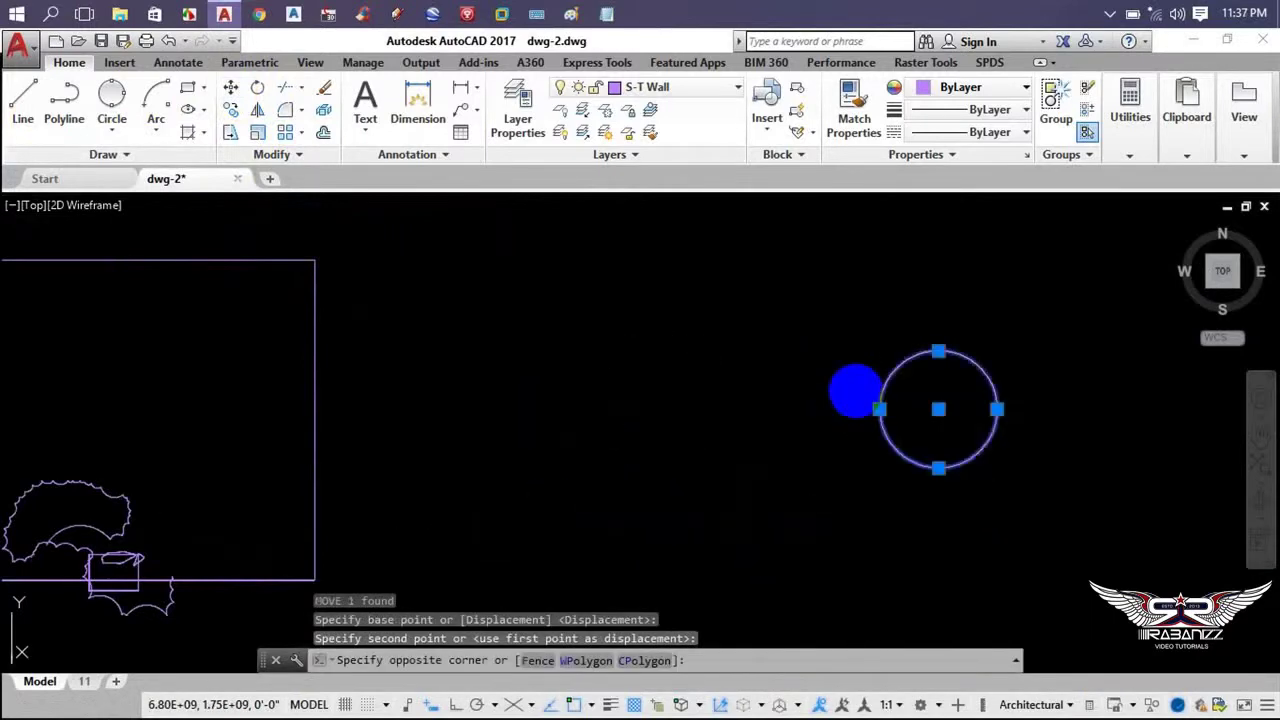
pyautogui.click(854, 389)
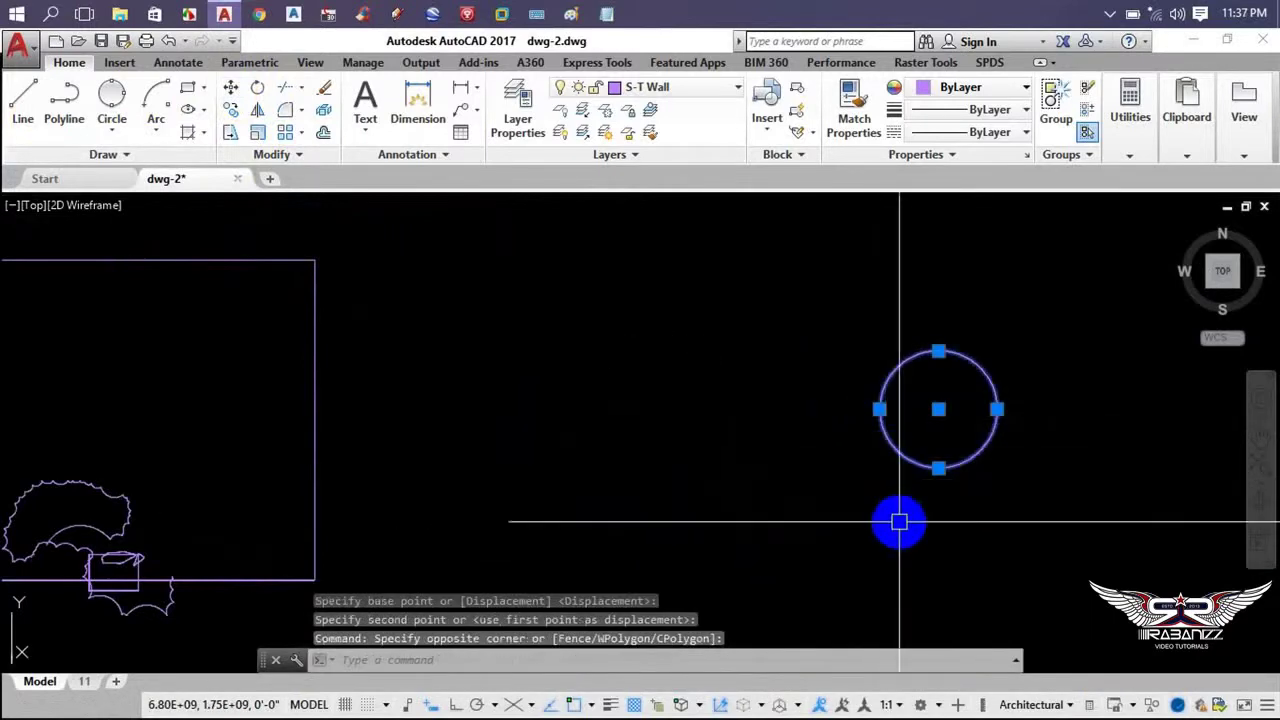
pyautogui.click(231, 90)
pyautogui.click(752, 457)
pyautogui.click(518, 335)
# - Reselect the circle and move it further right and down
pyautogui.click(468, 471)
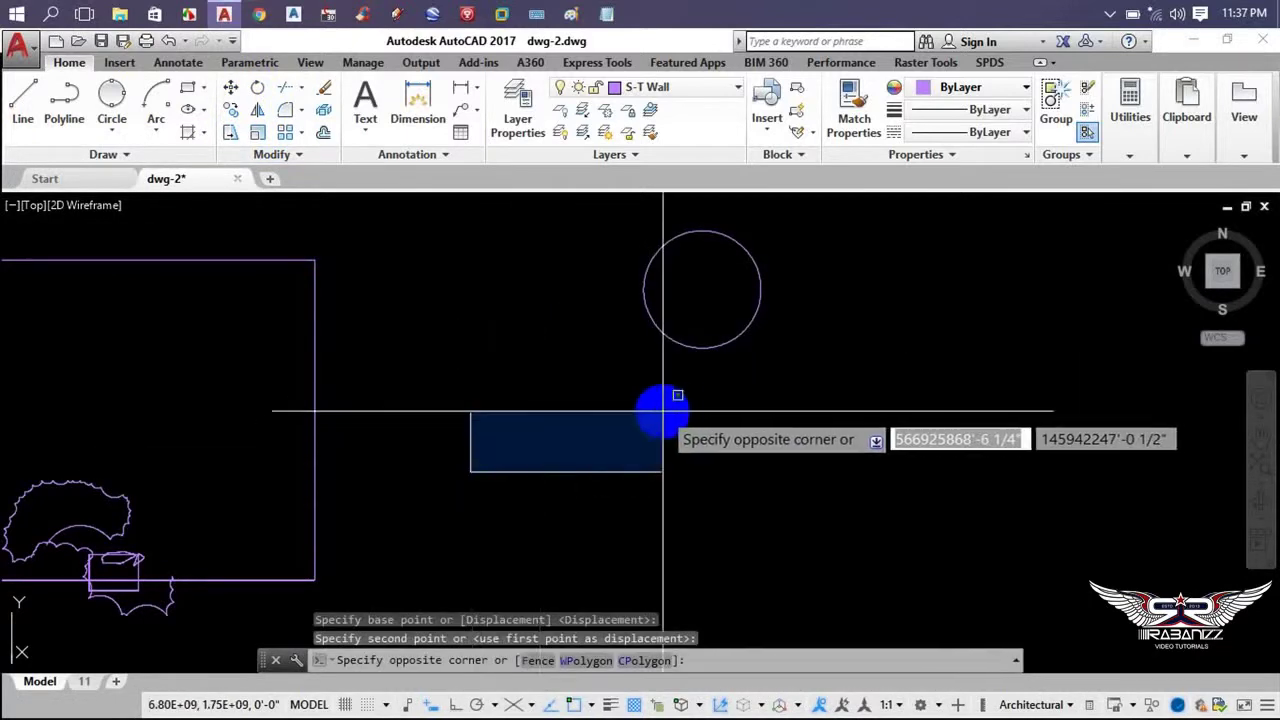
pyautogui.click(663, 411)
pyautogui.moveTo(800, 374); pyautogui.dragTo(500, 431, button='middle')
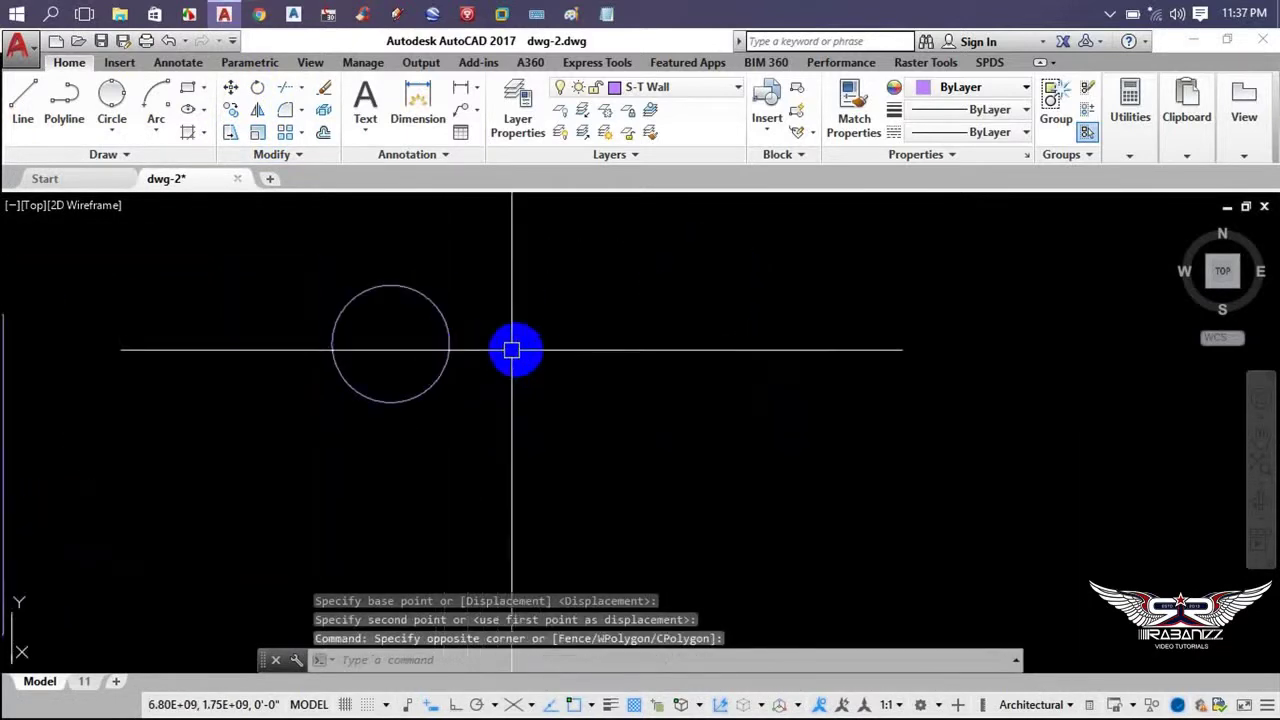
pyautogui.click(498, 288)
pyautogui.click(334, 390)
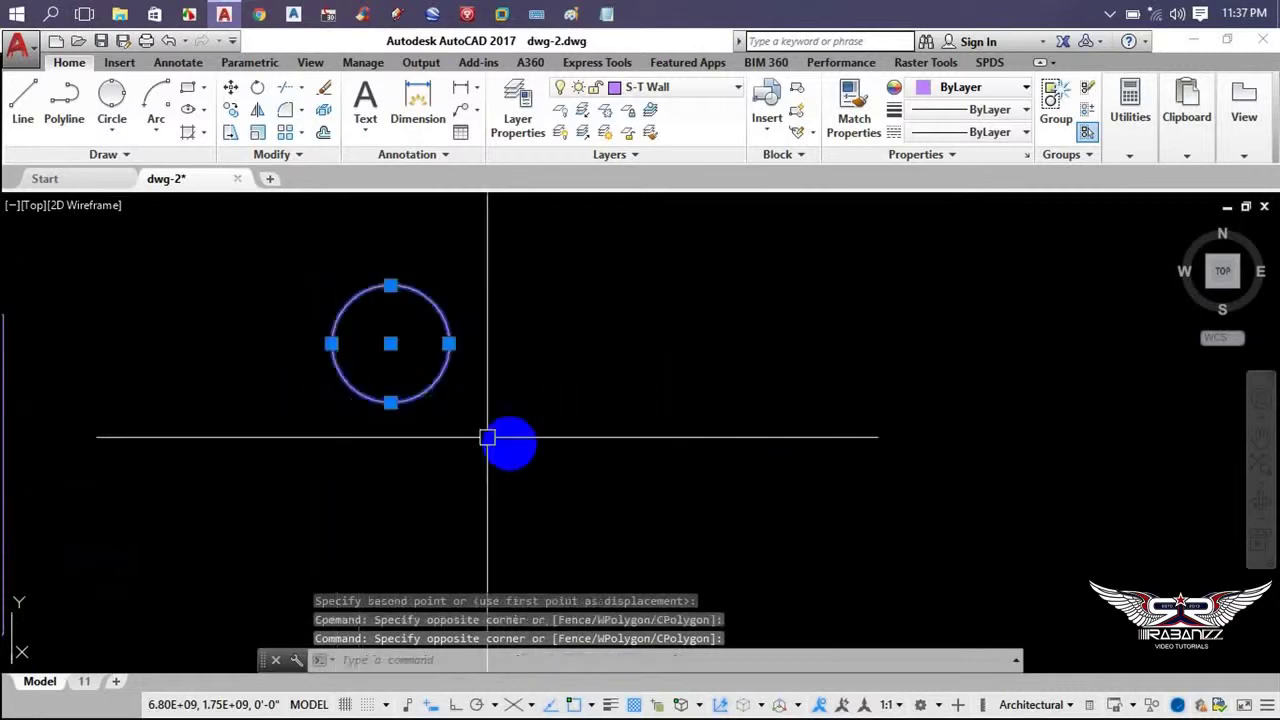
pyautogui.press('Escape')
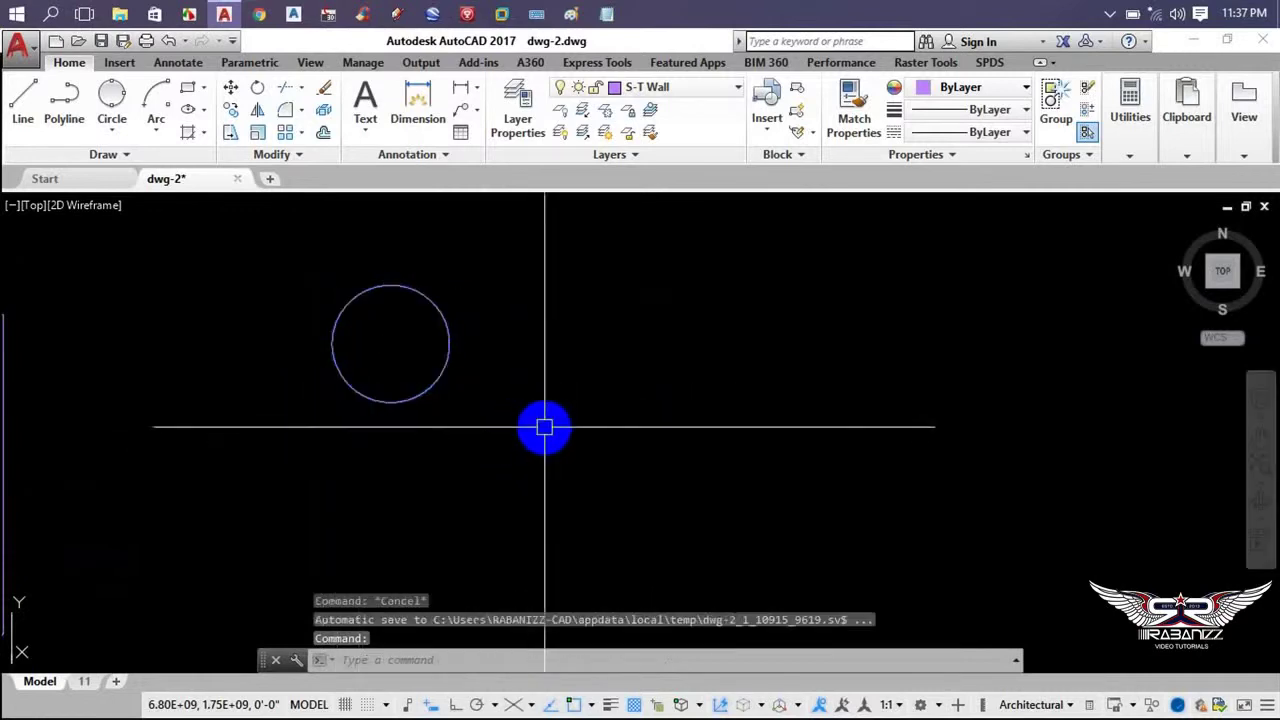
pyautogui.write('m')
pyautogui.press('Return')
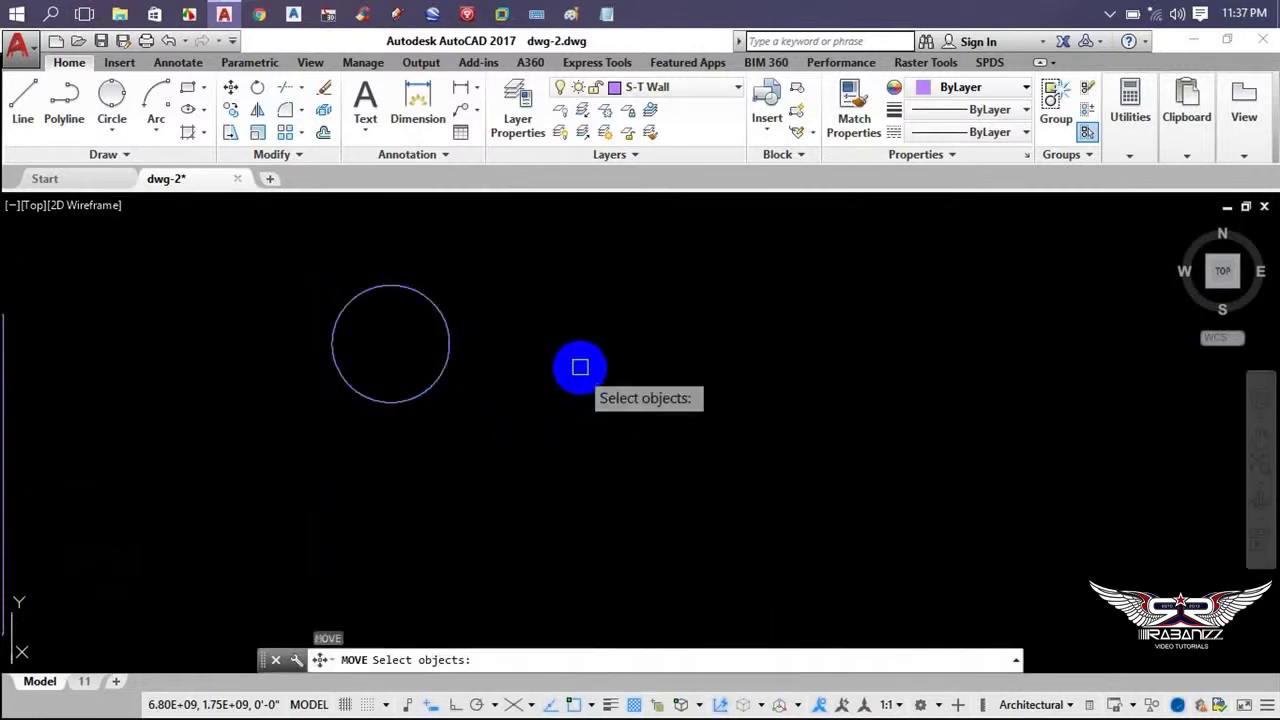
pyautogui.click(543, 286)
pyautogui.click(346, 449)
pyautogui.press('Return')
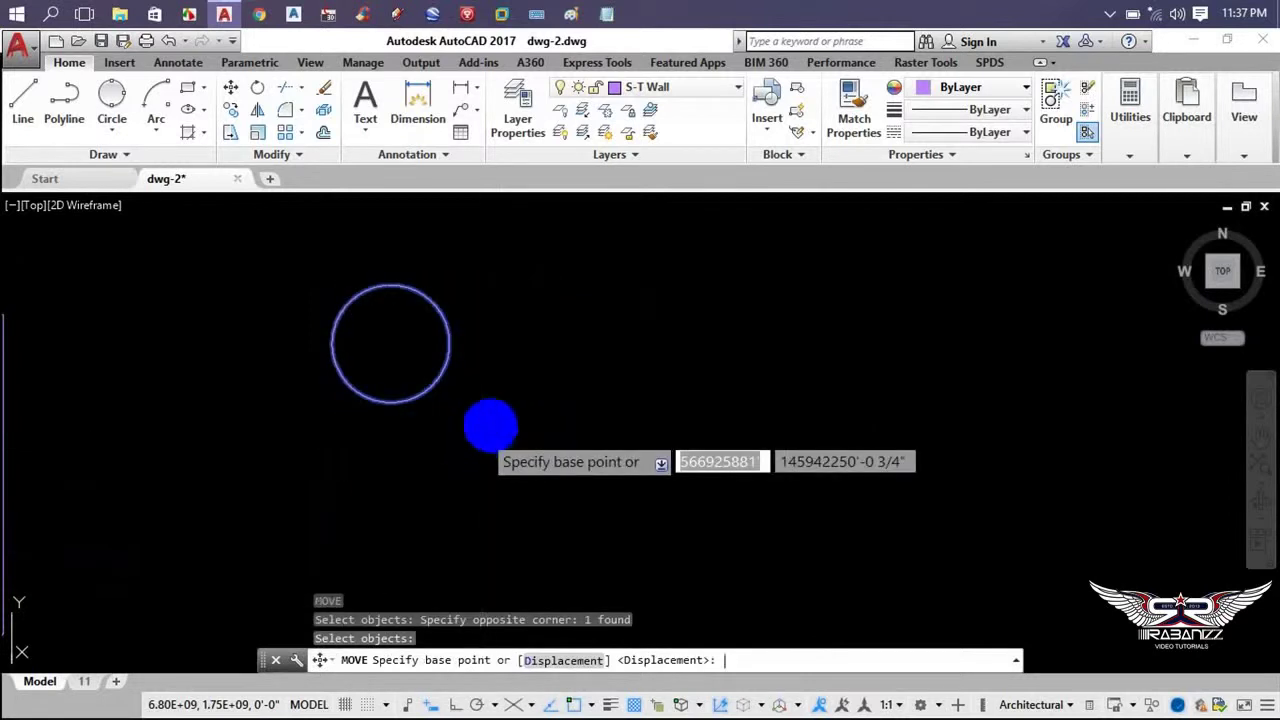
pyautogui.click(390, 431)
pyautogui.click(769, 477)
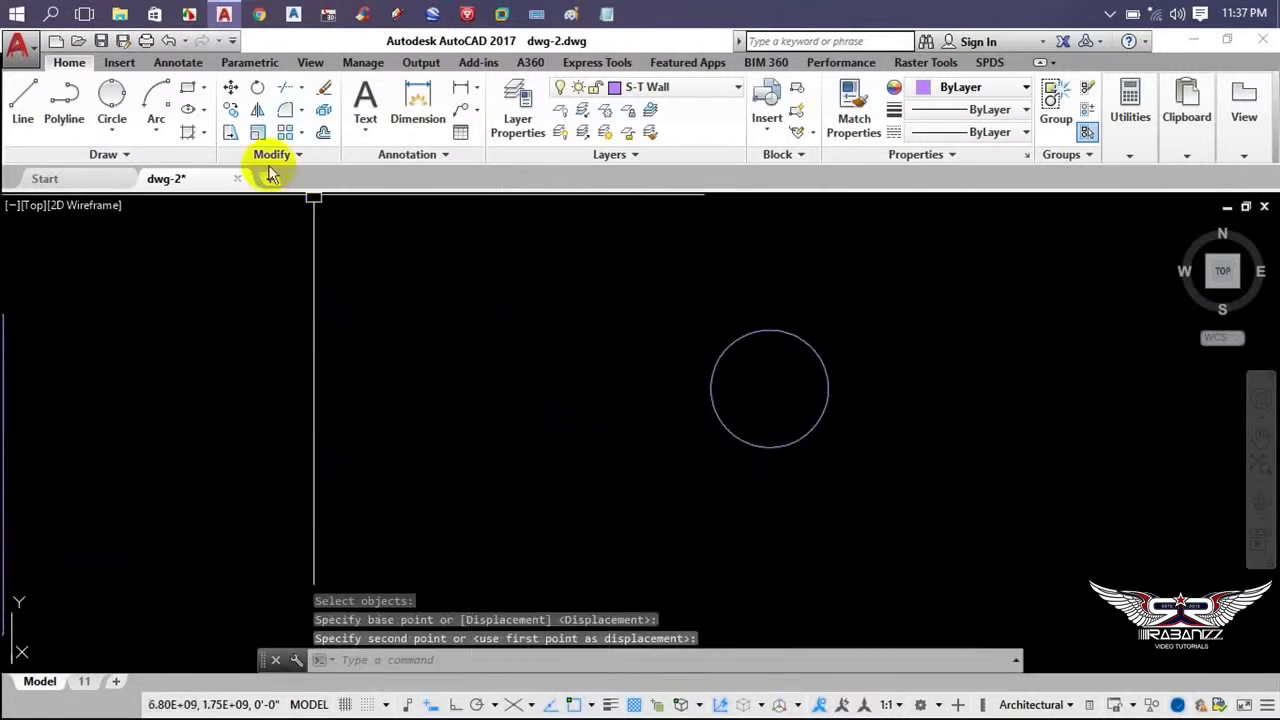
# - Move the circle once more, slightly left and down
pyautogui.click(232, 96)
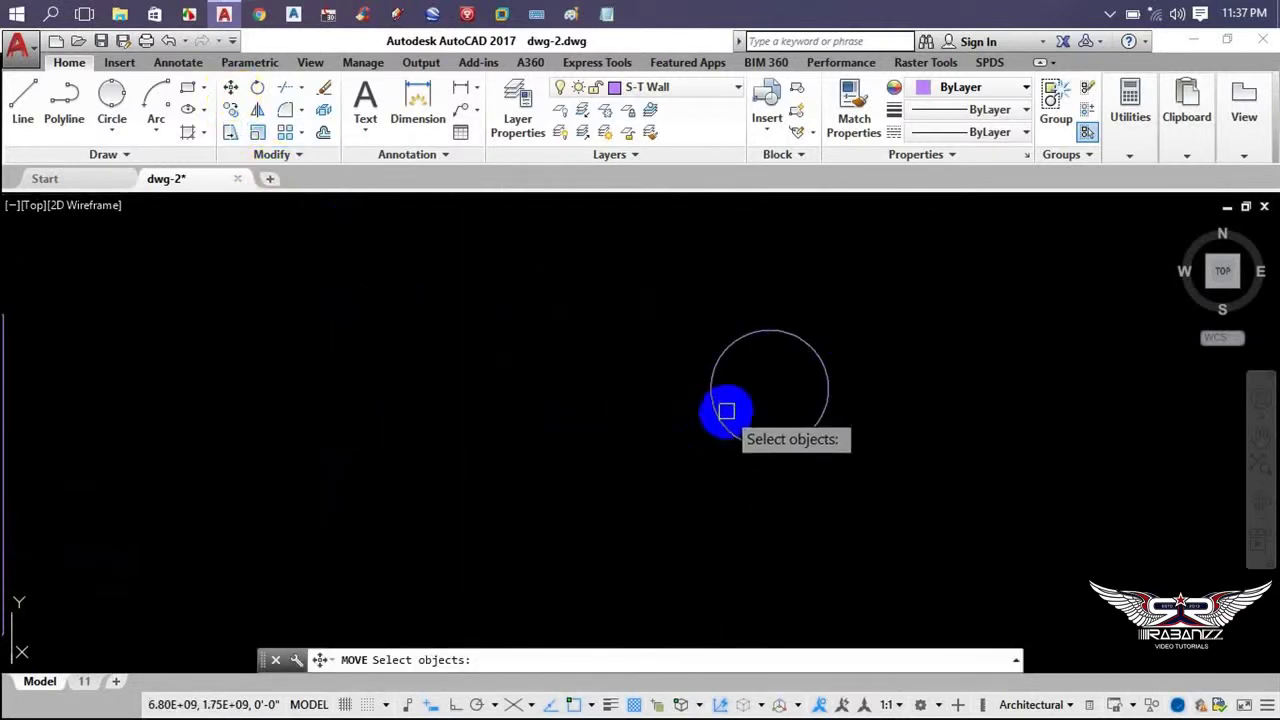
pyautogui.press('Return')
pyautogui.click(421, 477)
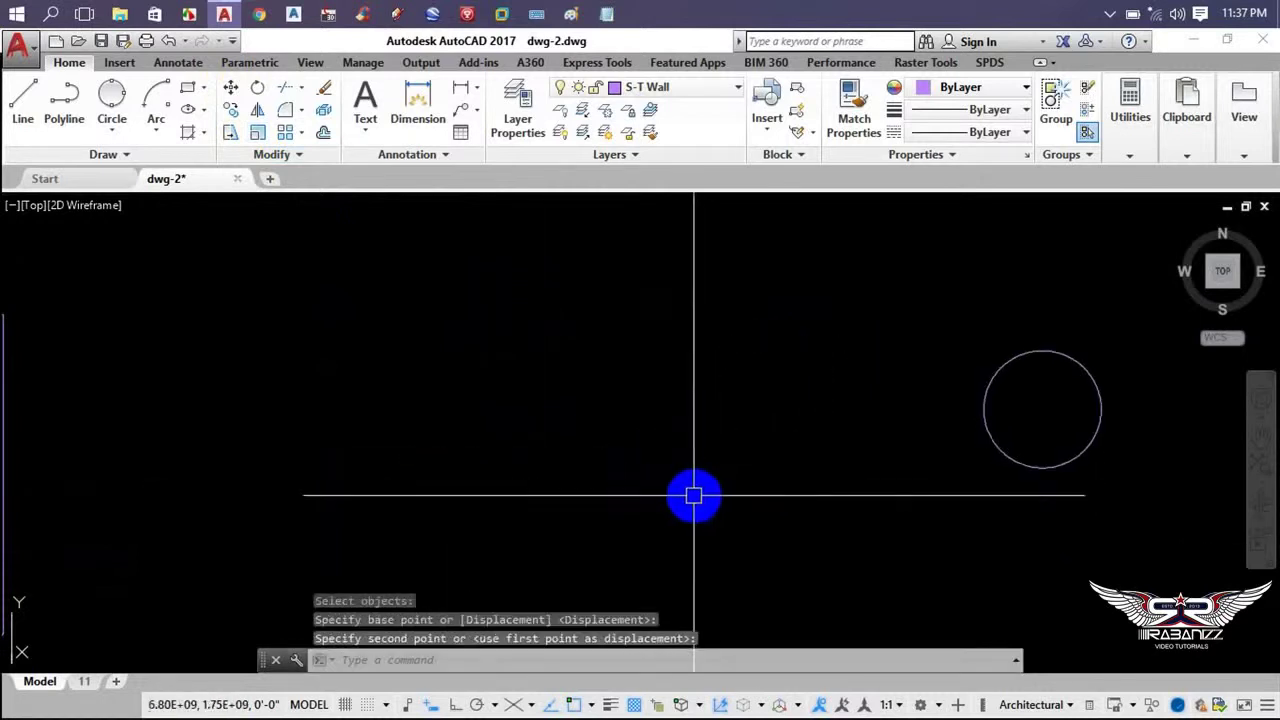
pyautogui.click(338, 502)
pyautogui.scroll(-3, 620, 374)
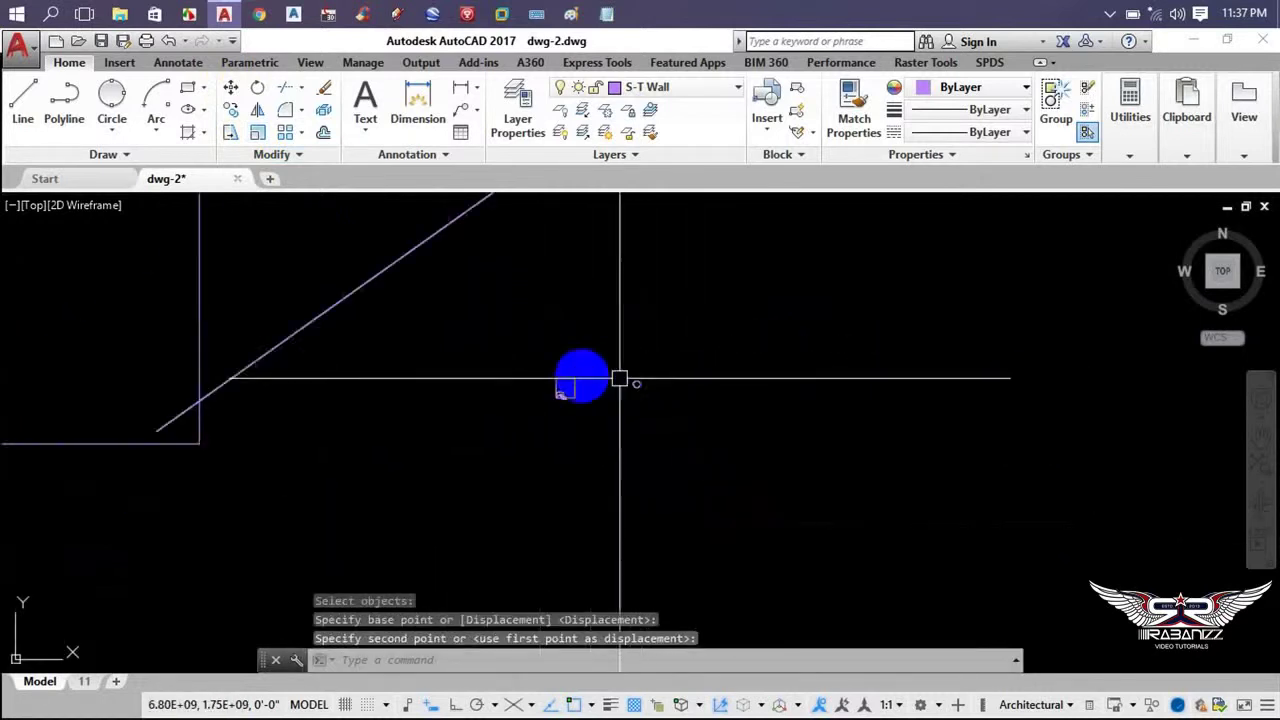
pyautogui.scroll(-2, 386, 334)
pyautogui.scroll(-2, 660, 373)
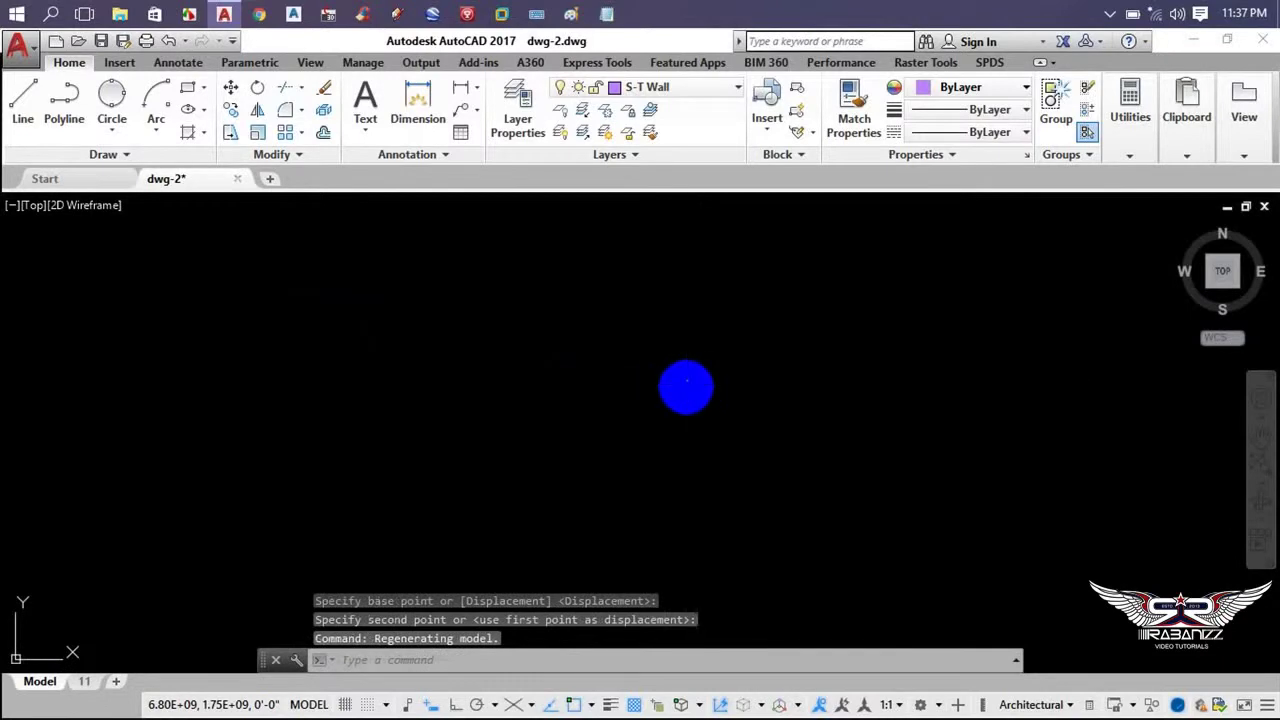
# - Zoom to the whole drawing and erase the small test rectangle
pyautogui.scroll(-1, 720, 386)
pyautogui.middleClick(728, 416)
pyautogui.middleClick(728, 416)
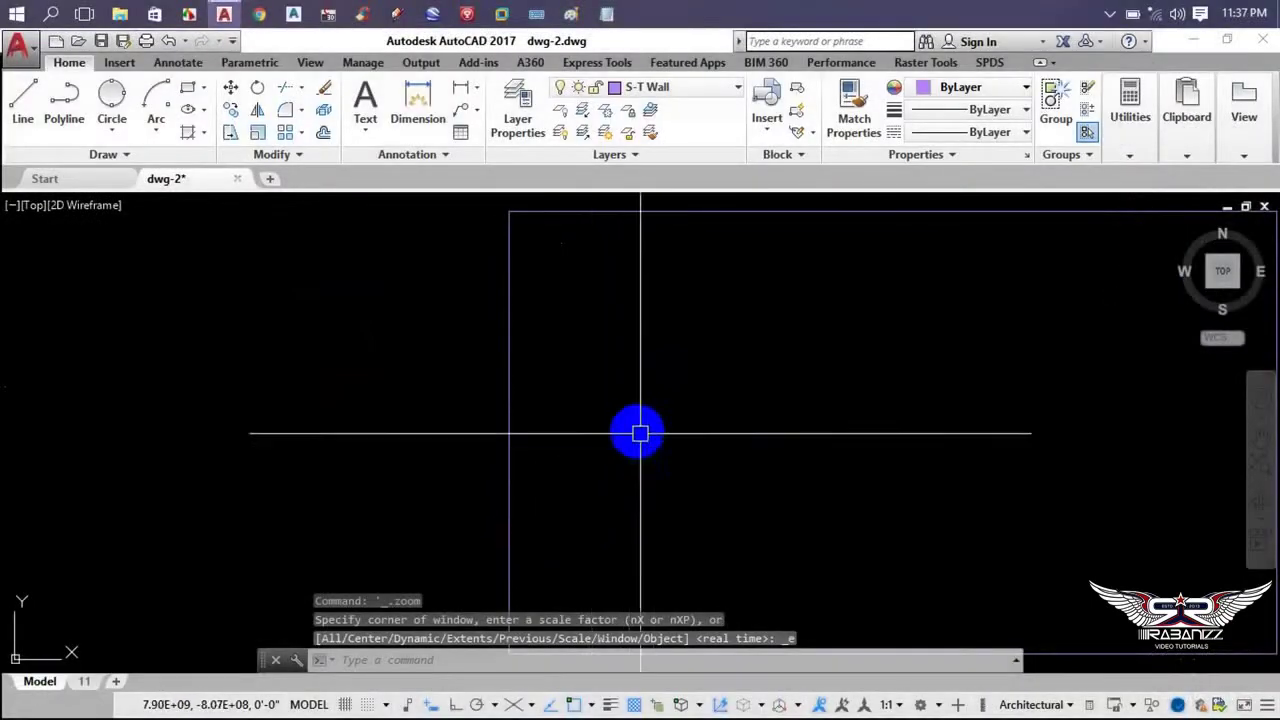
pyautogui.scroll(-3, 663, 397)
pyautogui.click(843, 400)
pyautogui.click(686, 517)
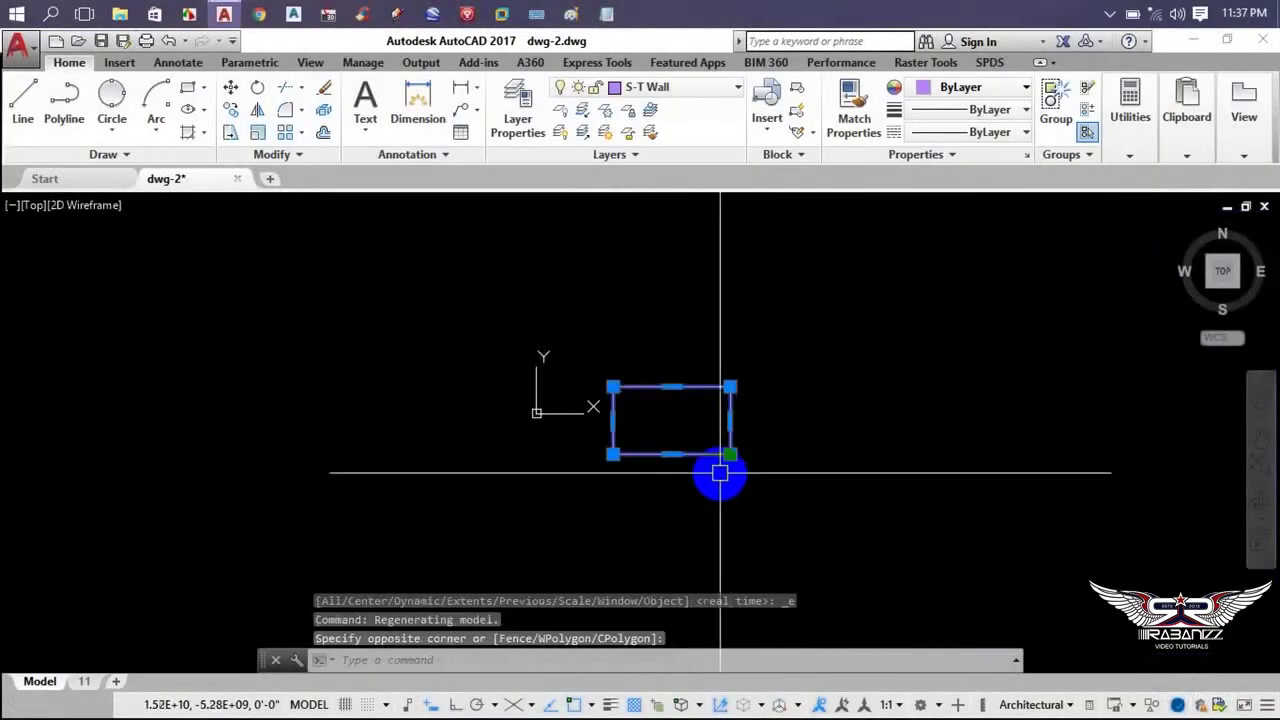
pyautogui.press('Delete')
# - Erase the test square and the diagonal line
pyautogui.middleClick(660, 415)
pyautogui.middleClick(660, 415)
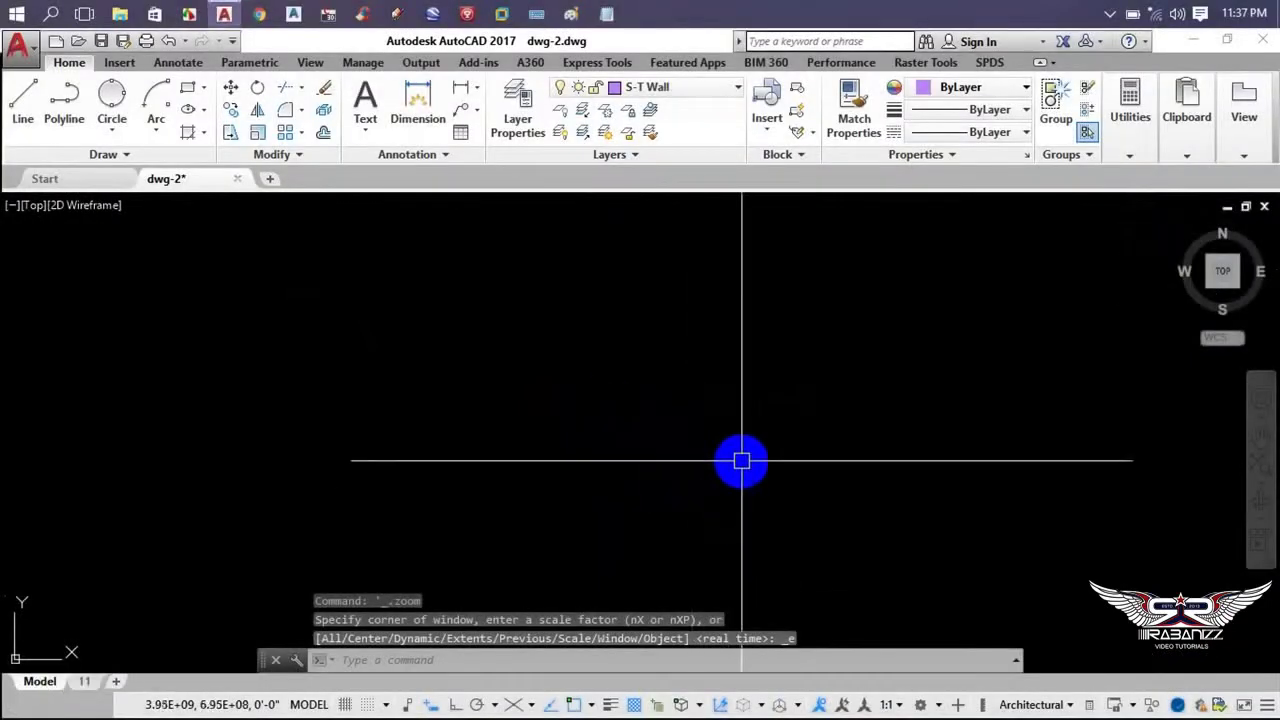
pyautogui.click(808, 508)
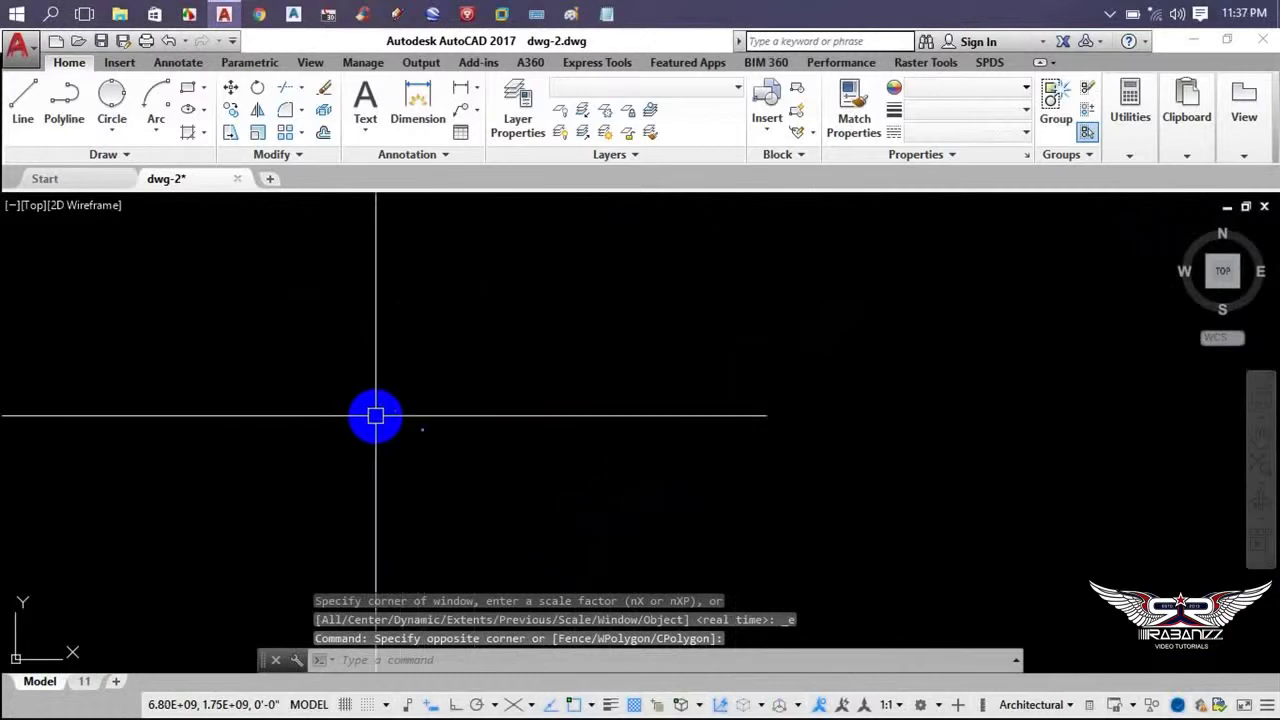
pyautogui.scroll(5, 579, 530)
pyautogui.scroll(3, 557, 406)
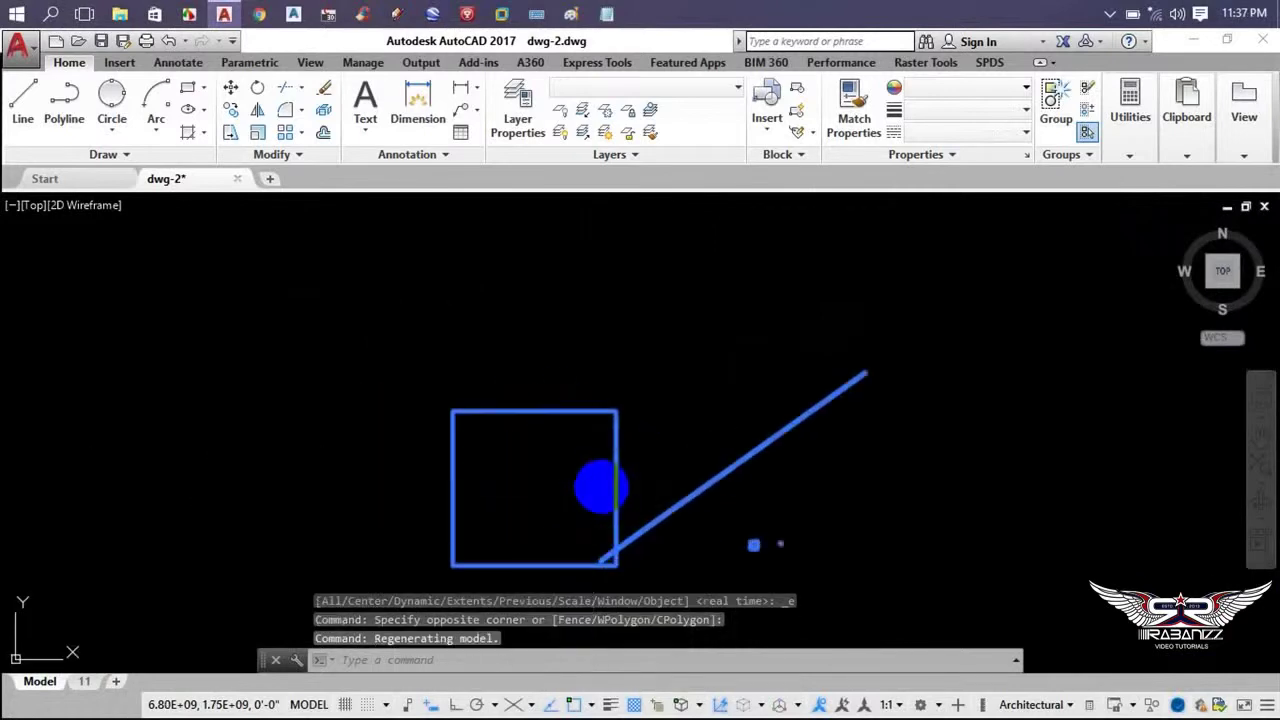
pyautogui.scroll(2, 714, 429)
pyautogui.scroll(-8, 743, 374)
pyautogui.scroll(4, 717, 434)
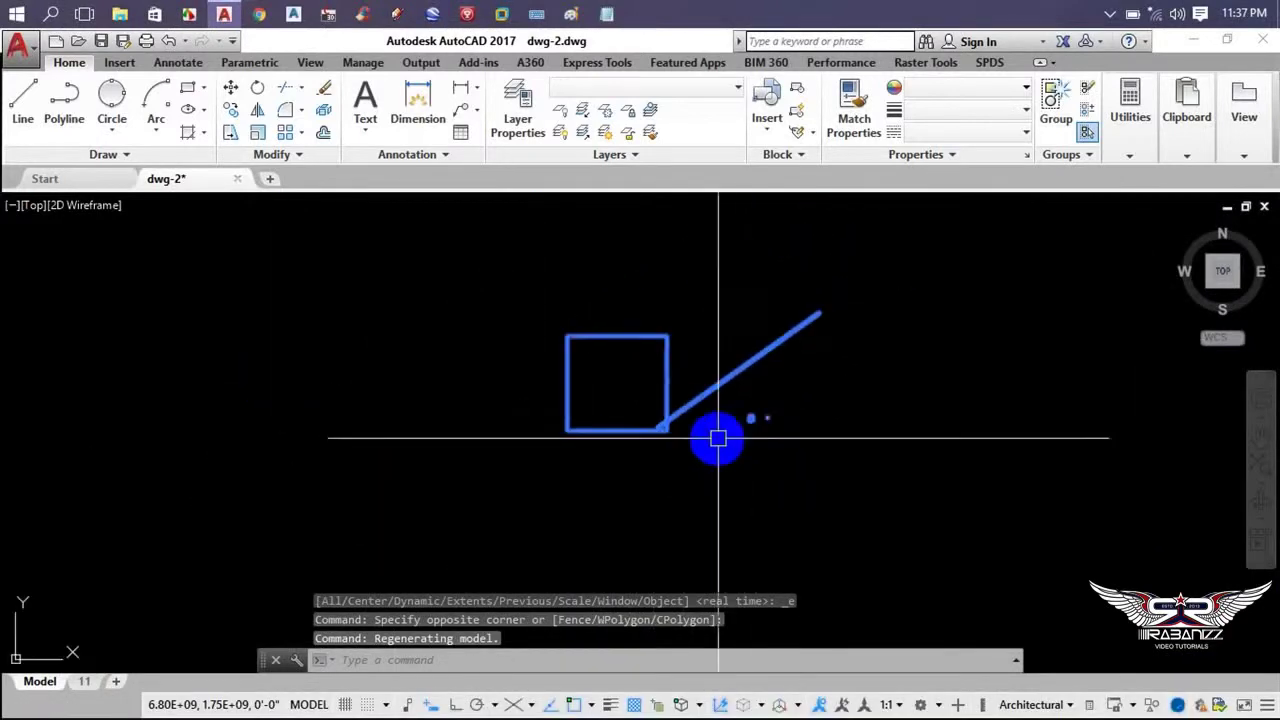
pyautogui.click(908, 277)
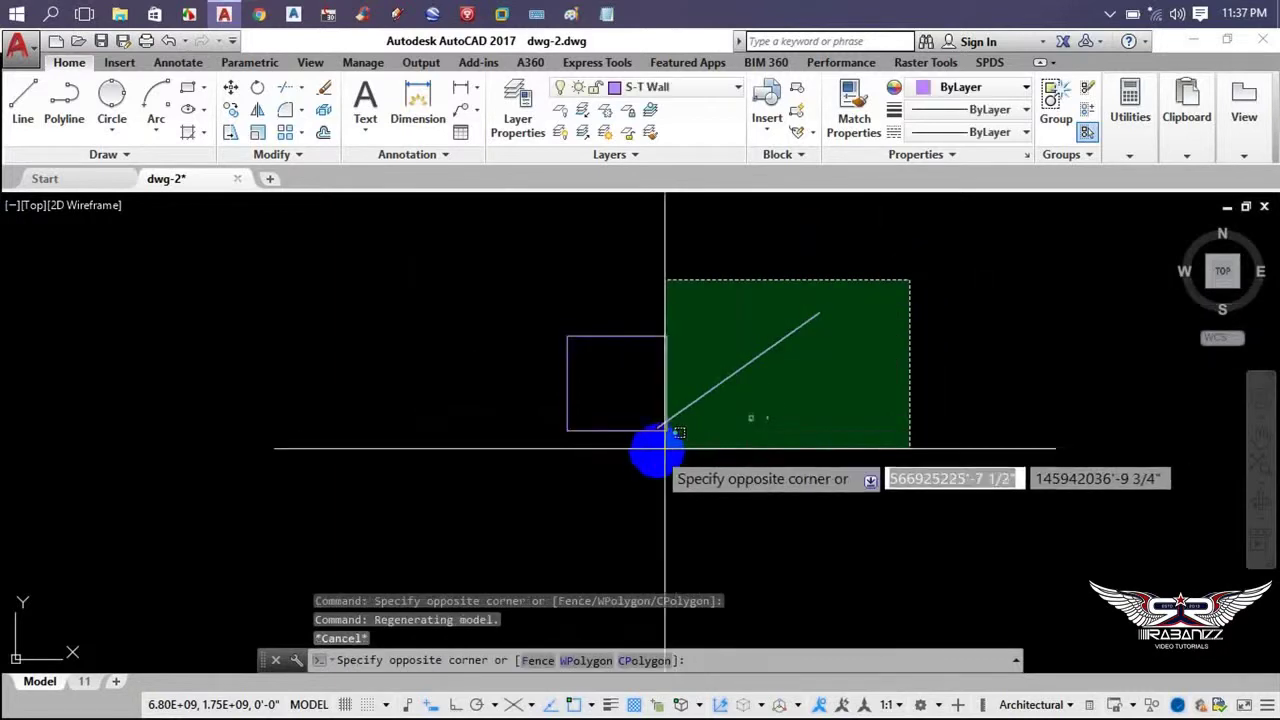
pyautogui.click(657, 457)
pyautogui.press('Delete')
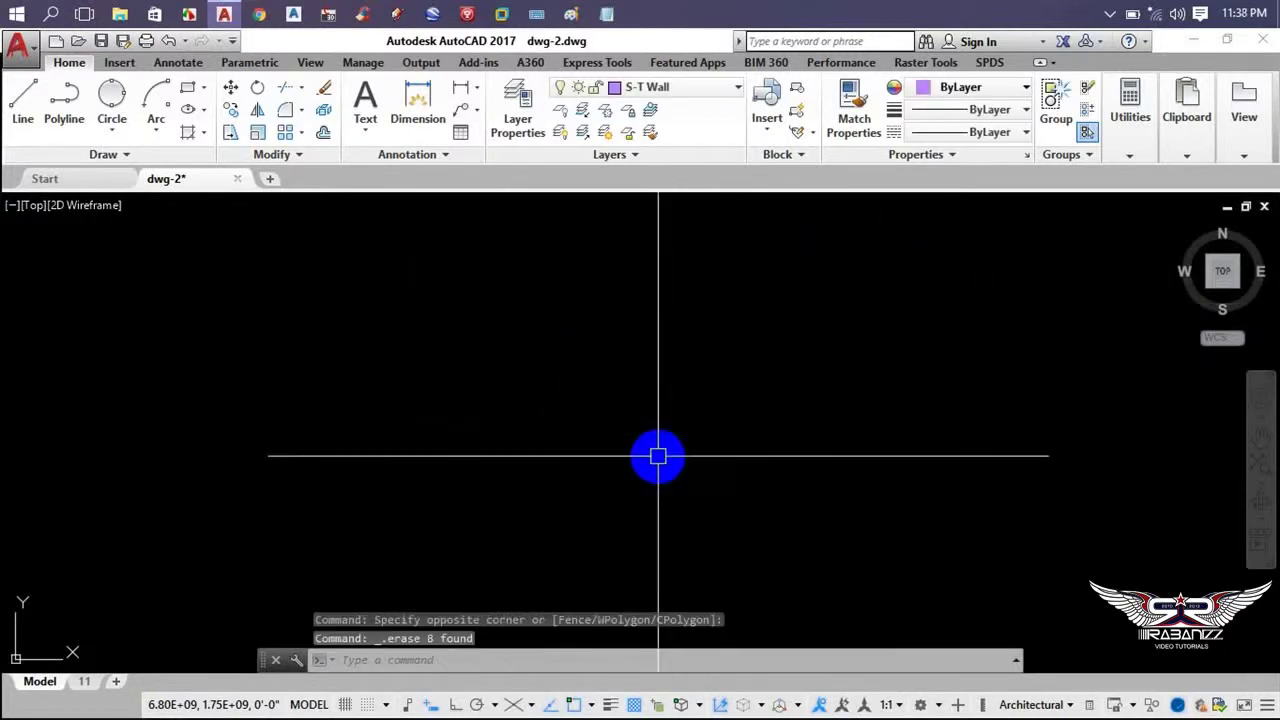
# - Erase the nine scattered leftover test shapes — circles, hexagons and pentagon
pyautogui.middleClick(657, 457)
pyautogui.middleClick(657, 457)
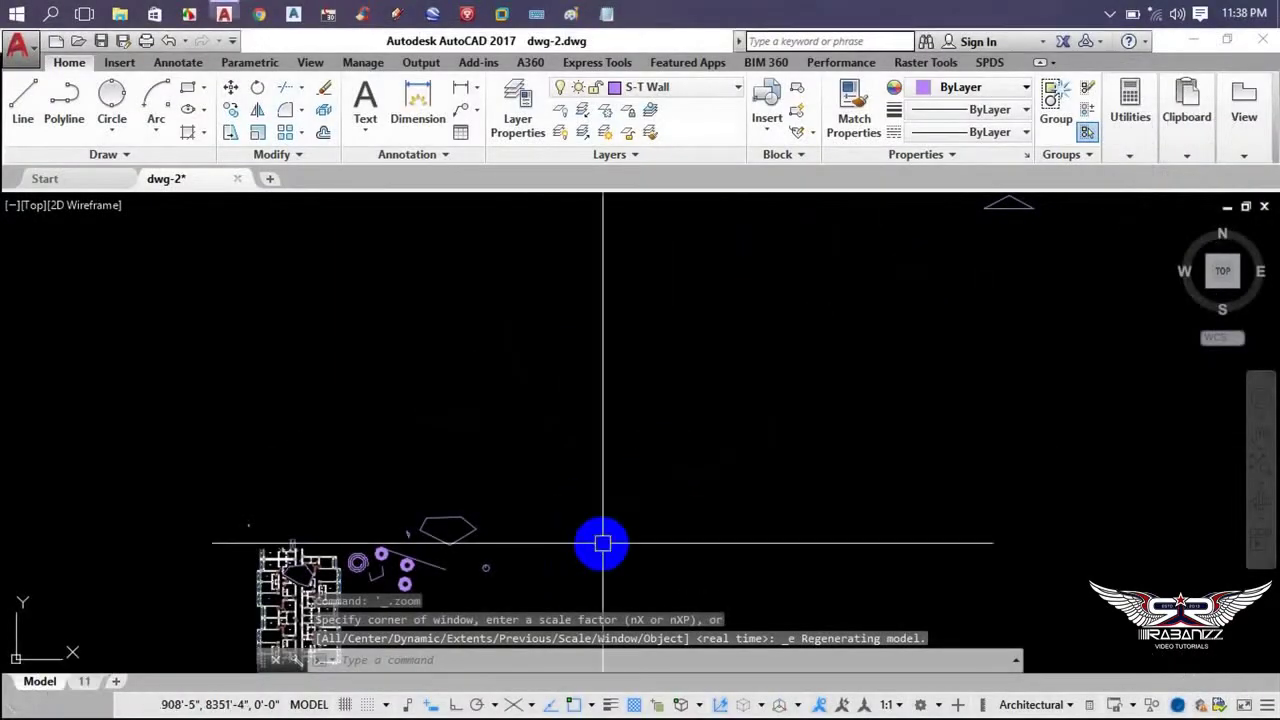
pyautogui.moveTo(500, 520); pyautogui.dragTo(651, 329, button='middle')
pyautogui.scroll(4, 651, 329)
pyautogui.click(738, 273)
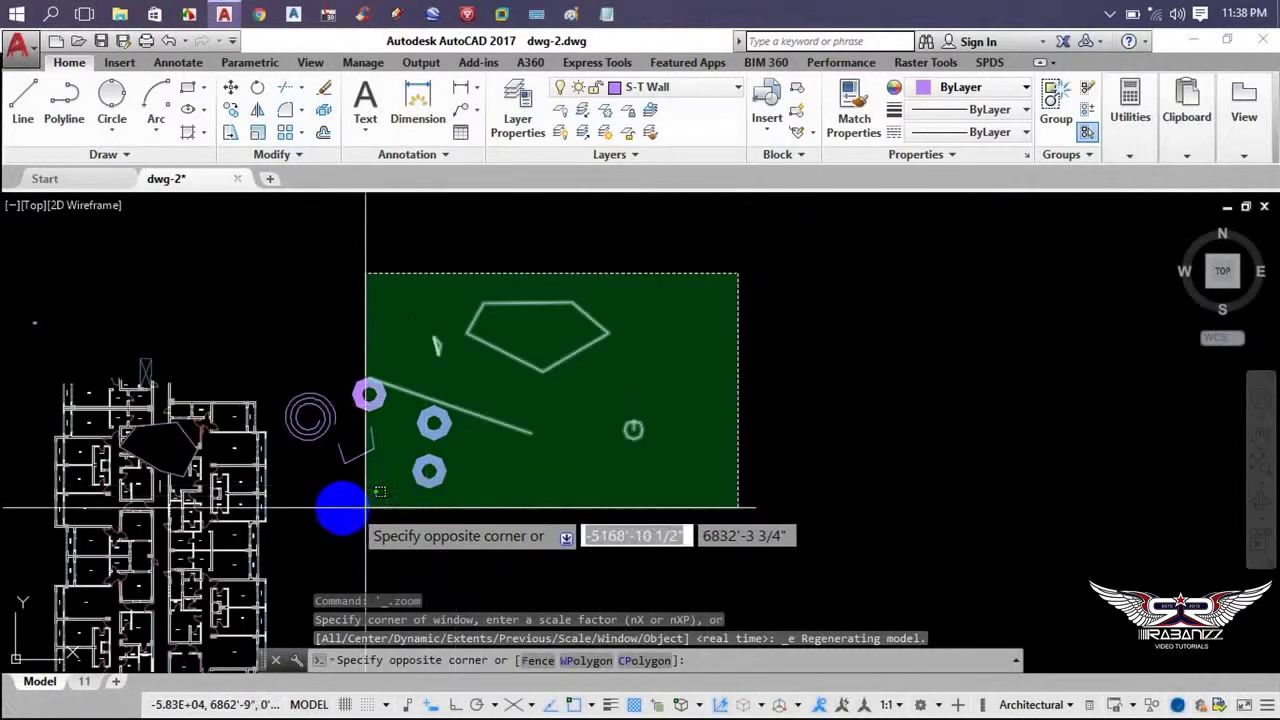
pyautogui.click(316, 500)
pyautogui.press('Delete')
pyautogui.scroll(2, 186, 543)
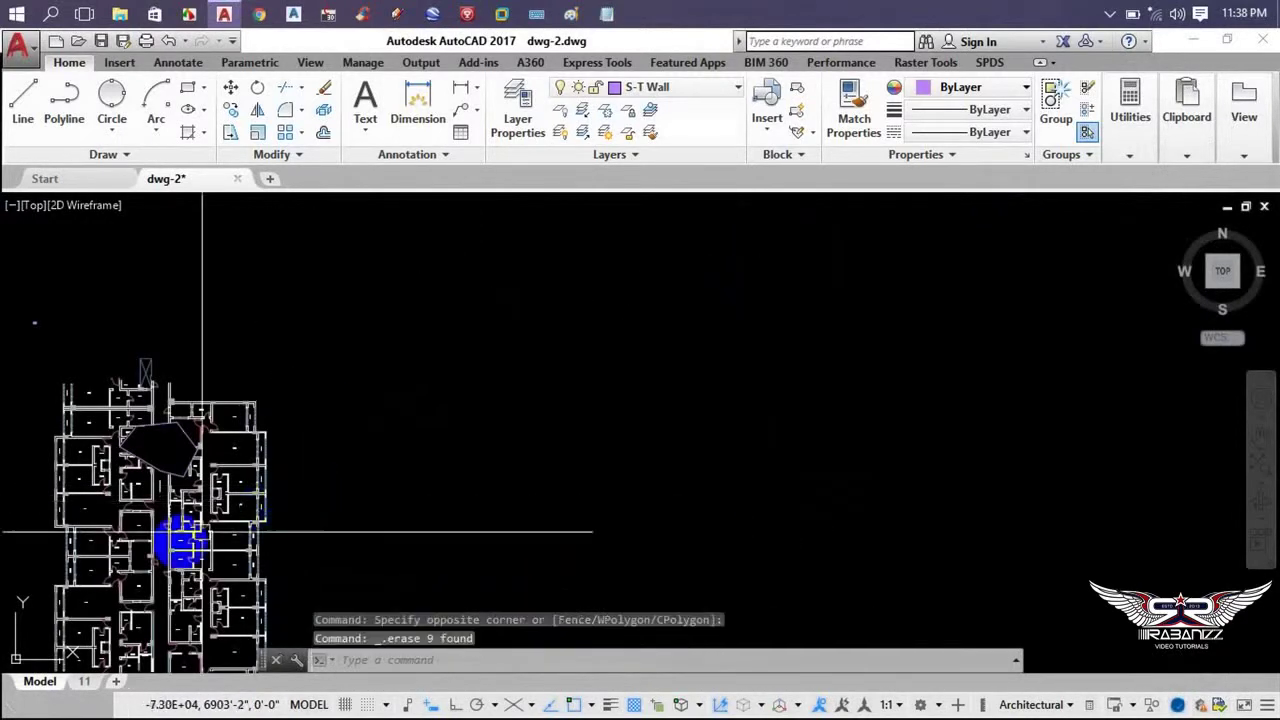
pyautogui.scroll(2, 171, 523)
# - Move the BALCONY label to just right of the wall
pyautogui.scroll(2, 320, 491)
pyautogui.moveTo(320, 491); pyautogui.dragTo(165, 414, button='middle')
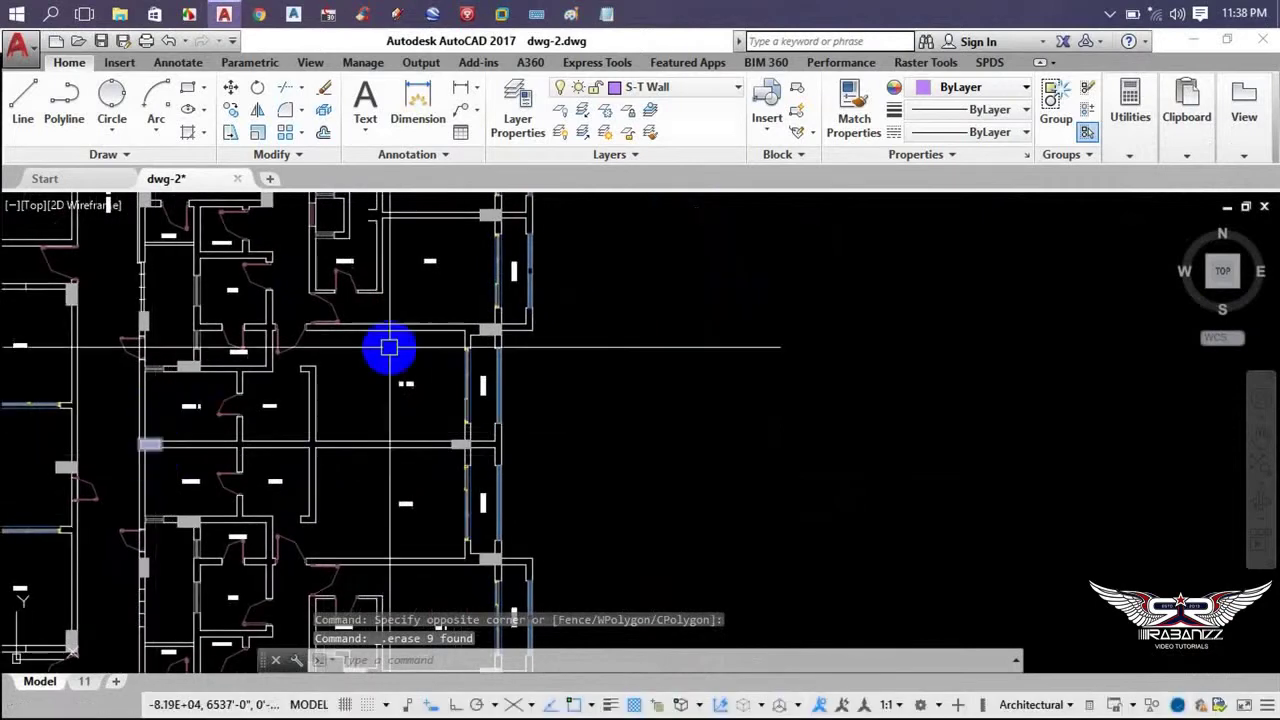
pyautogui.click(231, 88)
pyautogui.scroll(3, 500, 306)
pyautogui.scroll(2, 443, 394)
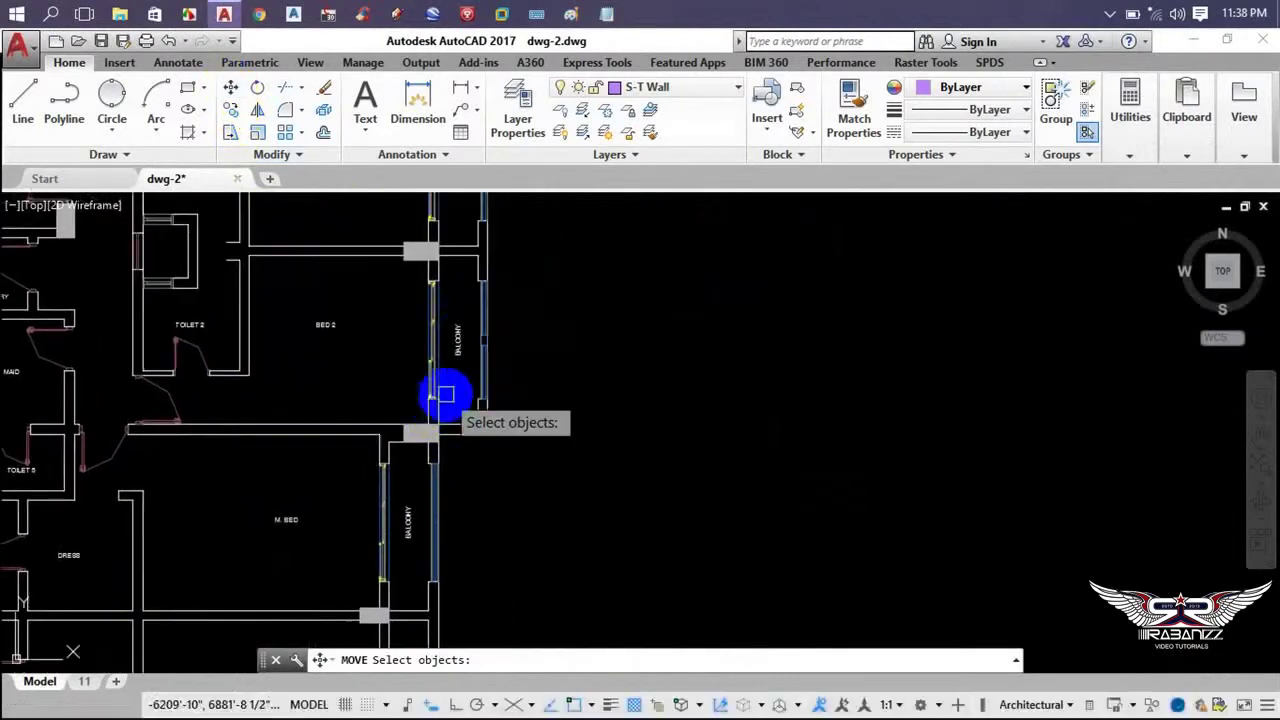
pyautogui.click(445, 341)
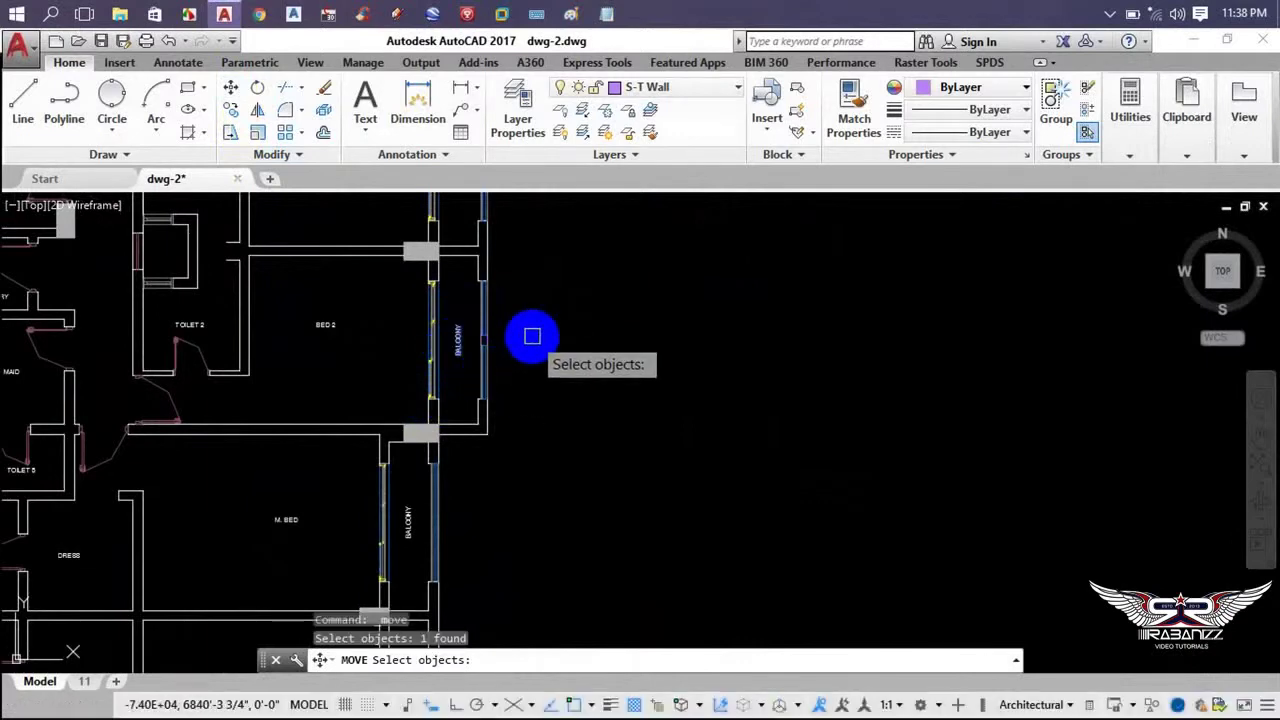
pyautogui.press('Return')
pyautogui.click(525, 346)
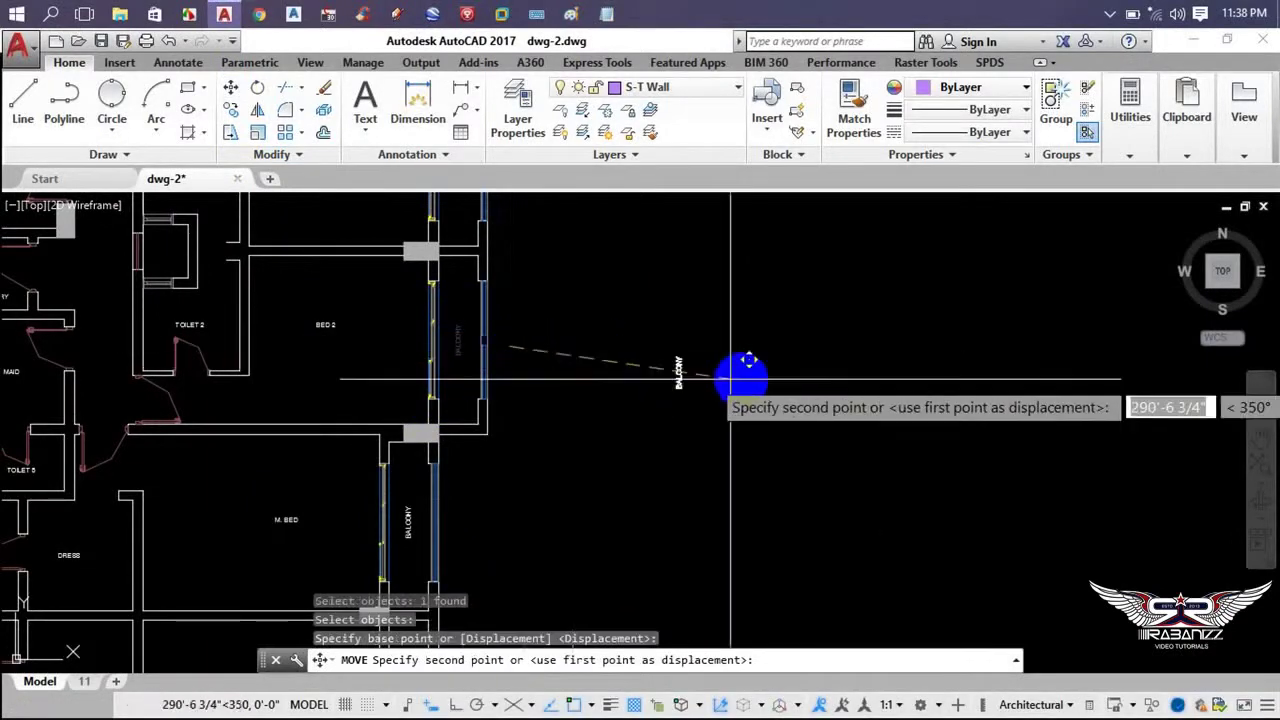
pyautogui.click(790, 341)
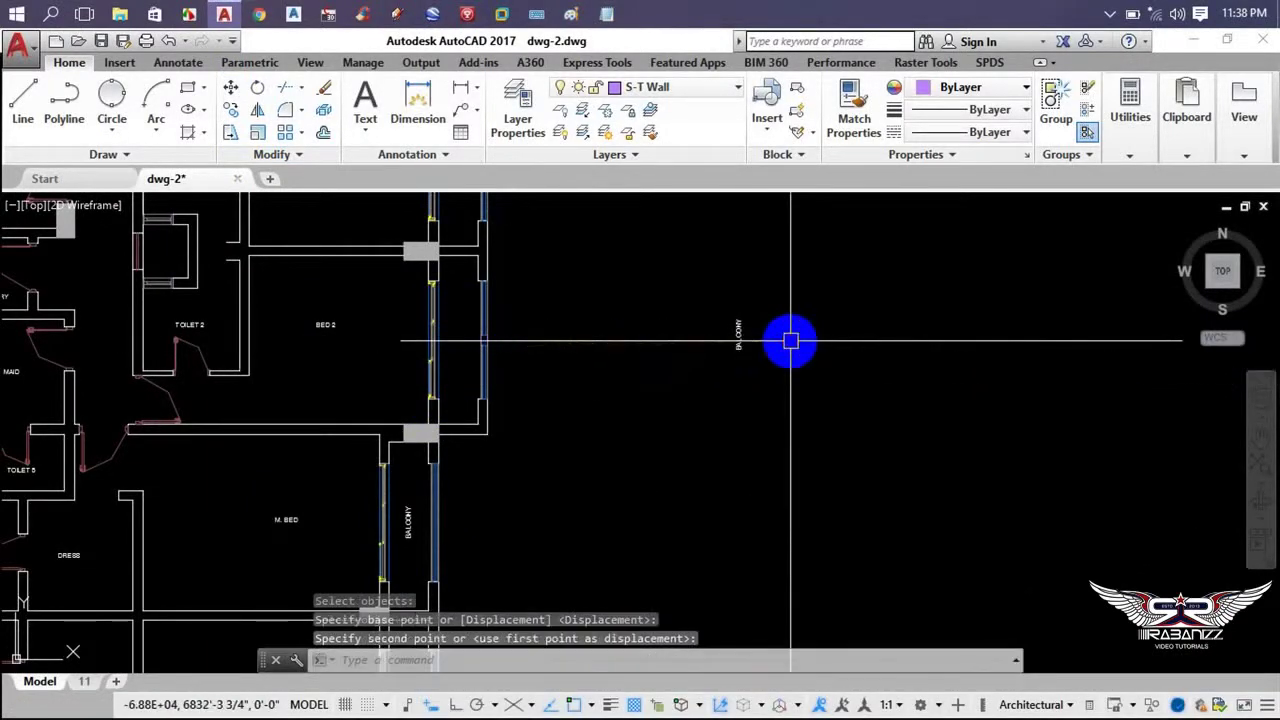
# - Move the BALCONY label further right into the empty area with M
pyautogui.scroll(3, 820, 341)
pyautogui.moveTo(808, 323); pyautogui.dragTo(677, 366, button='middle')
pyautogui.scroll(3, 625, 366)
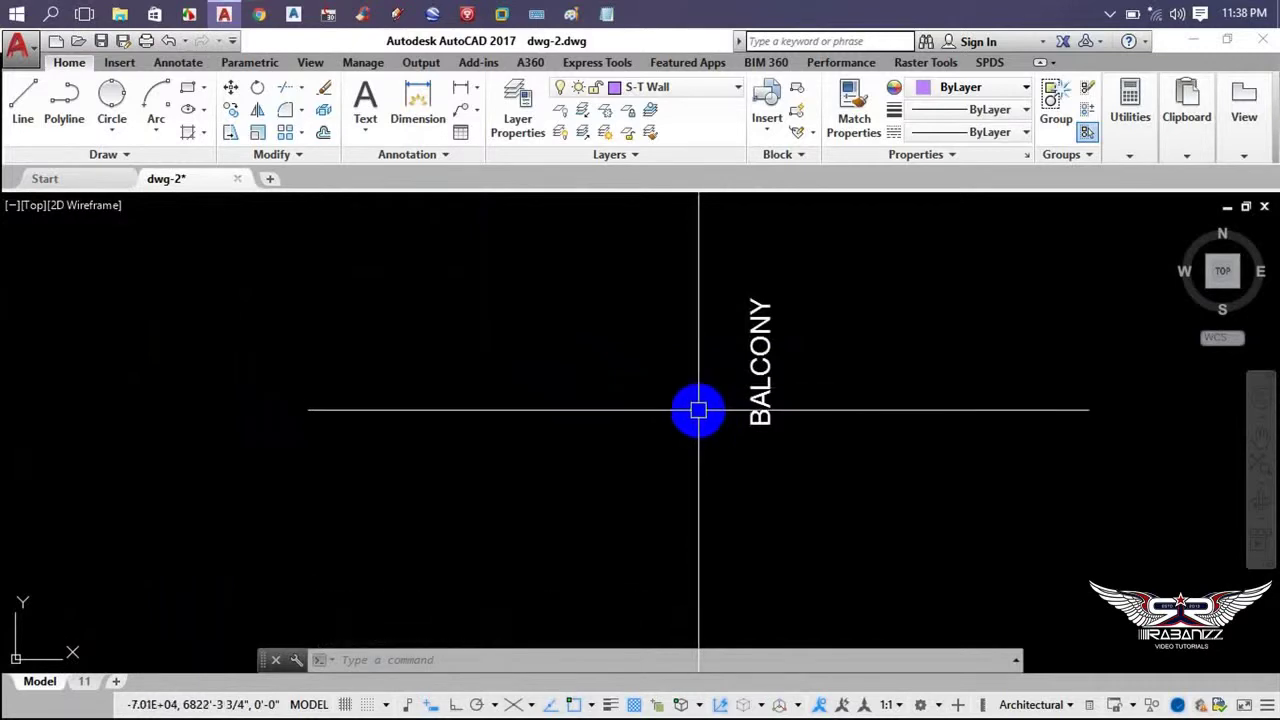
pyautogui.scroll(-3, 640, 436)
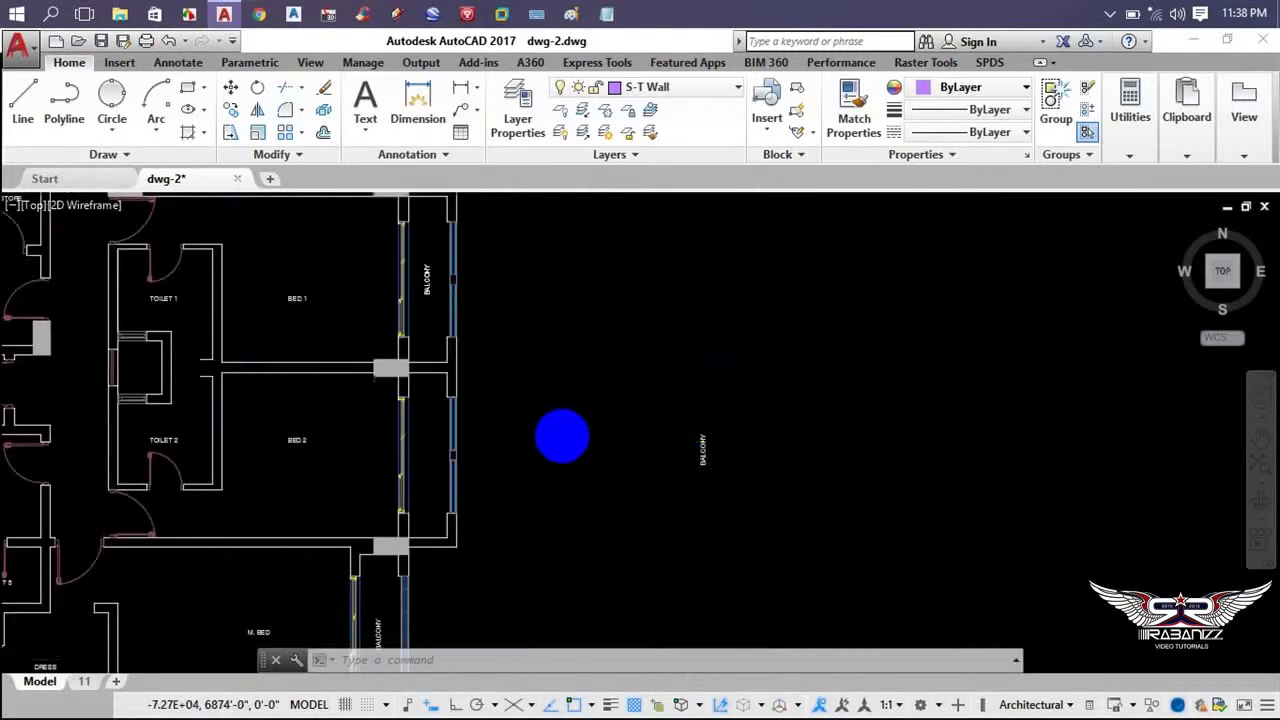
pyautogui.scroll(-3, 589, 447)
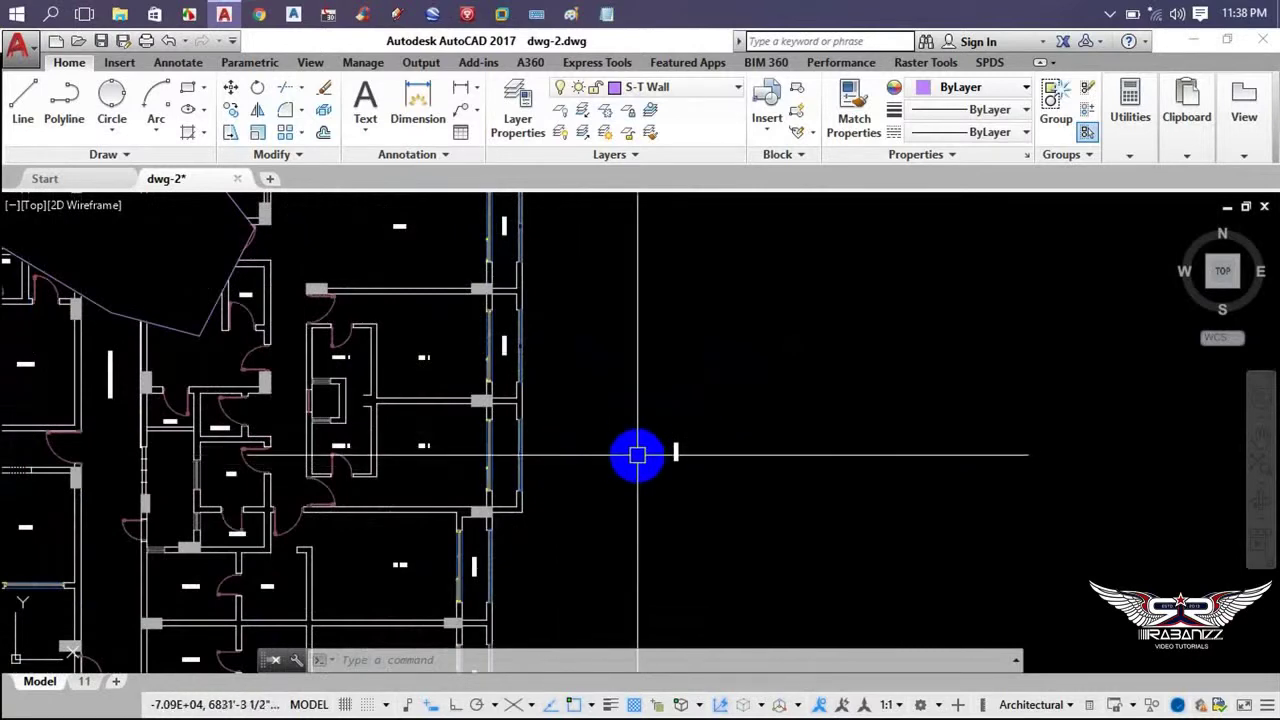
pyautogui.click(737, 391)
pyautogui.click(643, 500)
pyautogui.write('m')
pyautogui.press('Return')
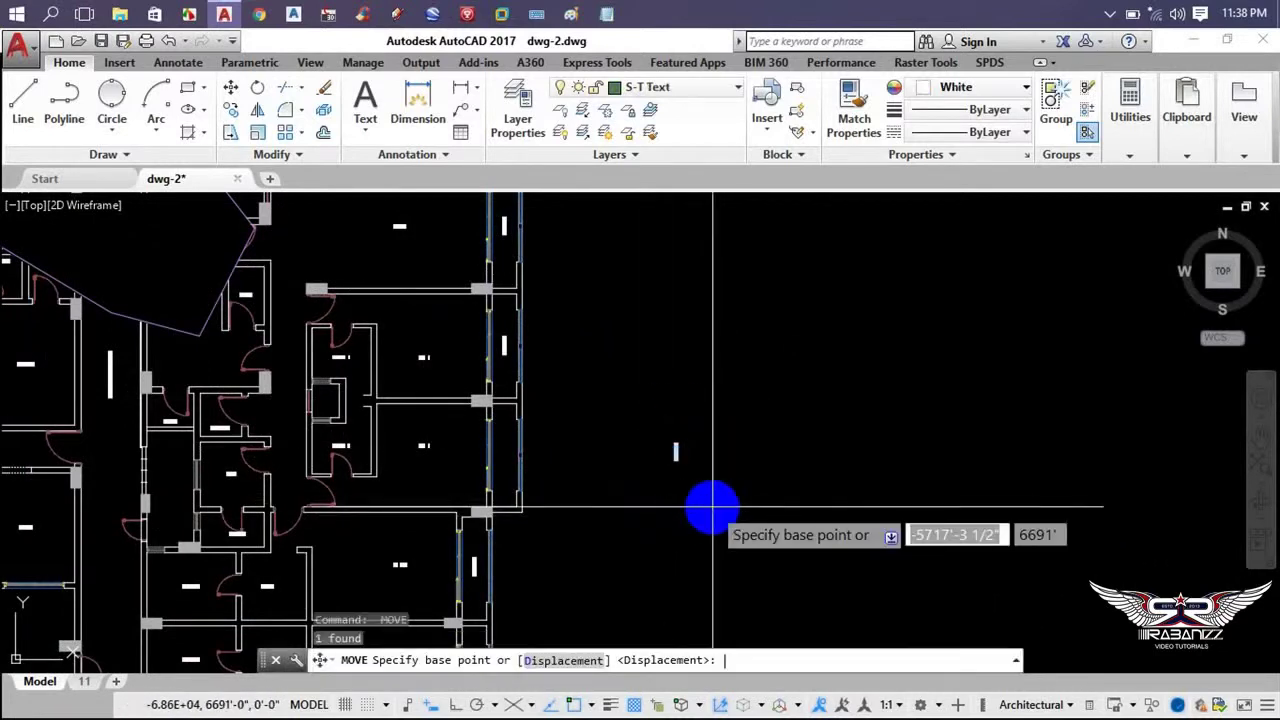
pyautogui.click(679, 484)
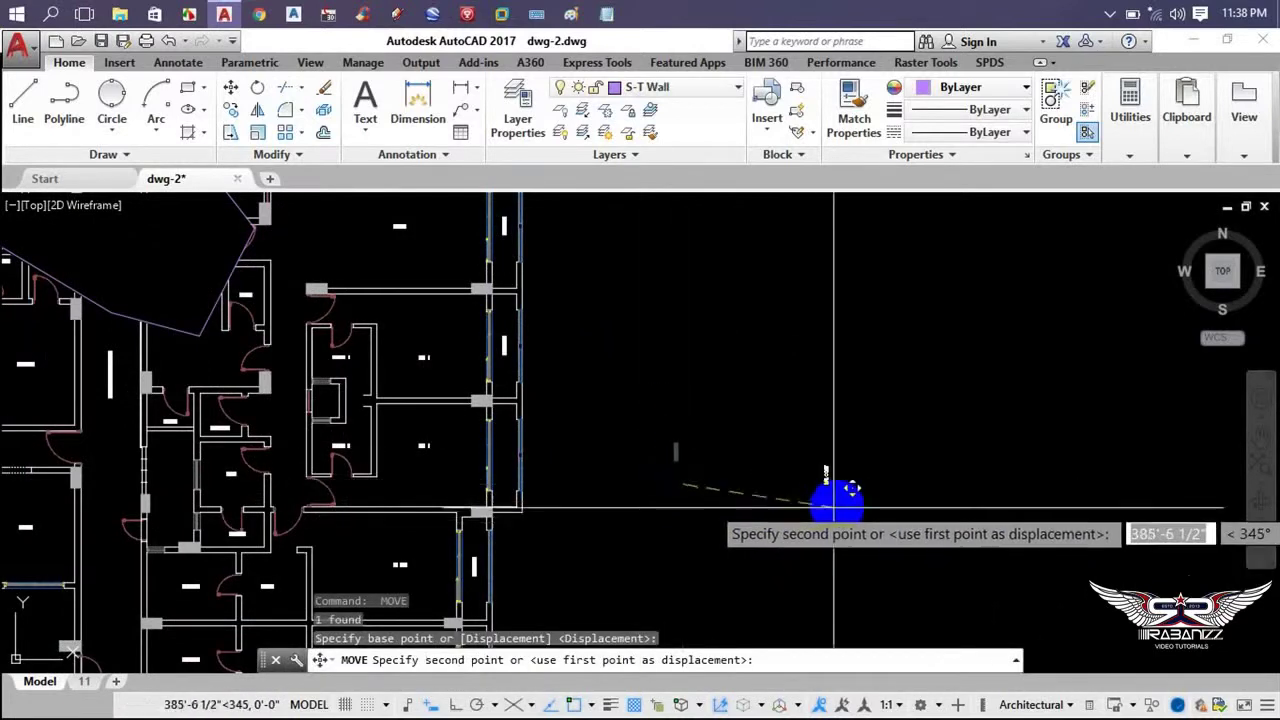
pyautogui.click(878, 476)
pyautogui.moveTo(950, 495); pyautogui.dragTo(751, 460, button='middle')
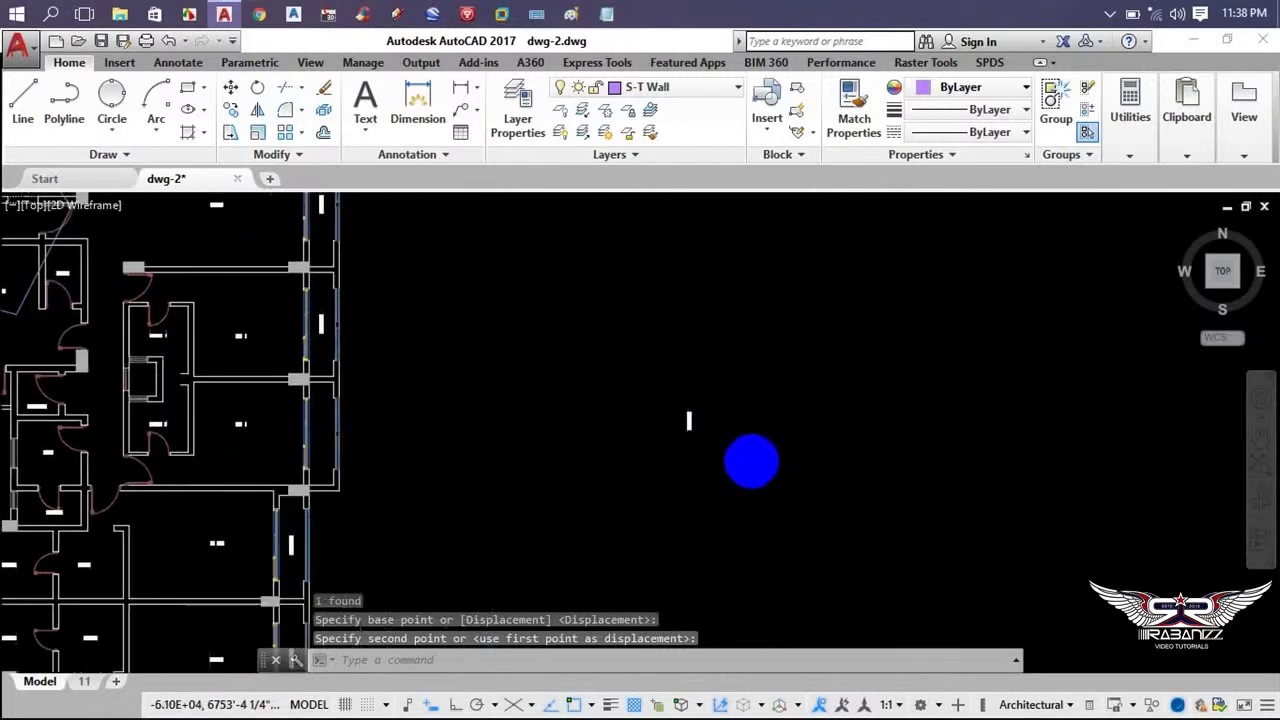
pyautogui.rightClick(689, 268)
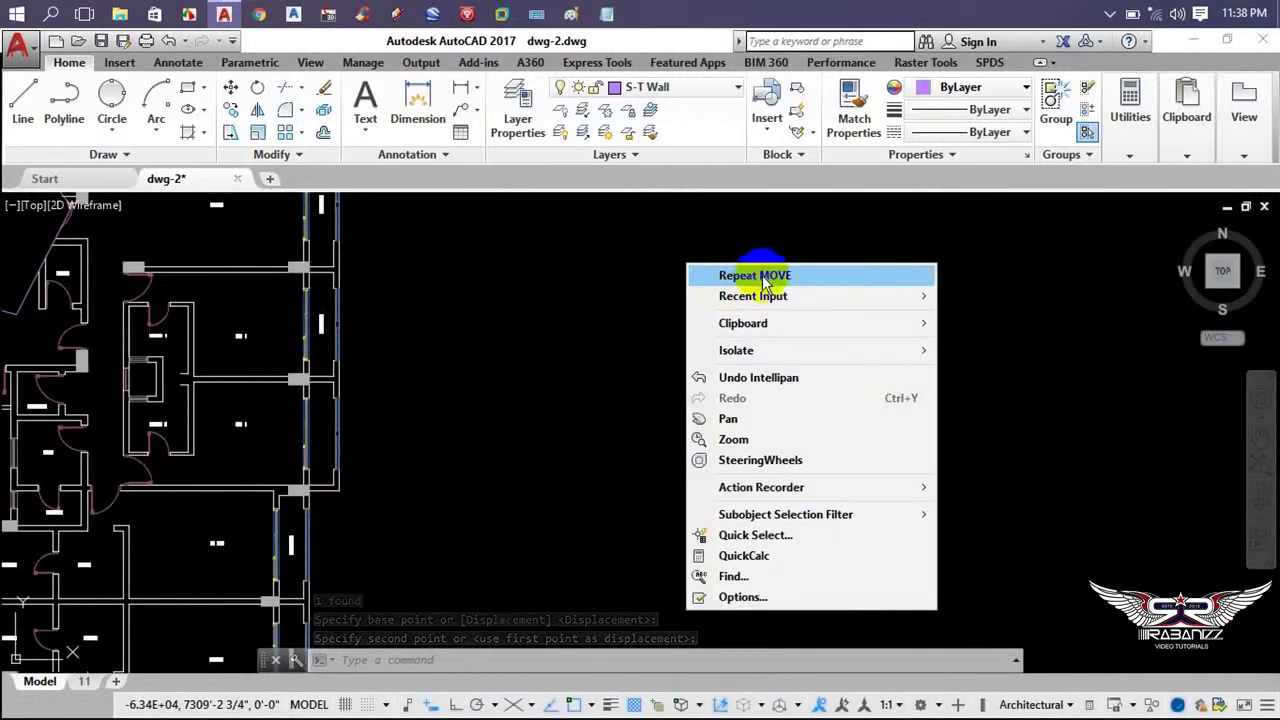
pyautogui.moveTo(753, 296)
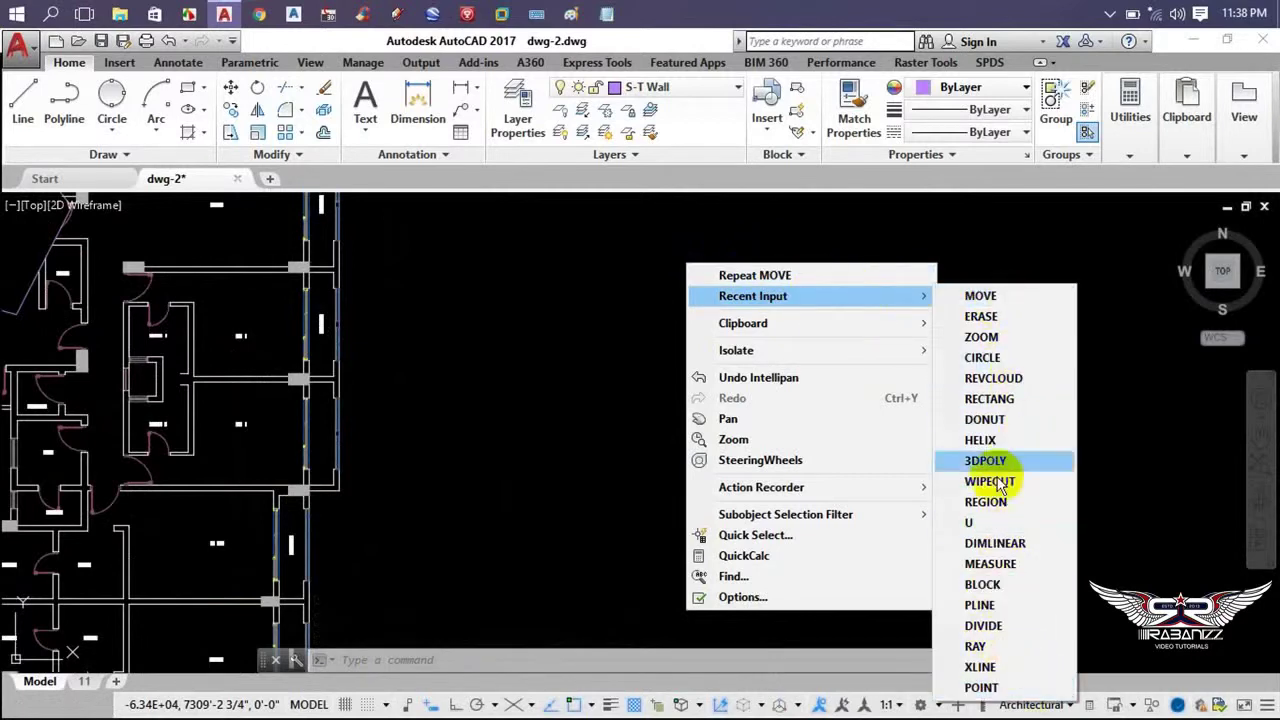
pyautogui.click(897, 418)
pyautogui.moveTo(617, 471); pyautogui.dragTo(602, 462)
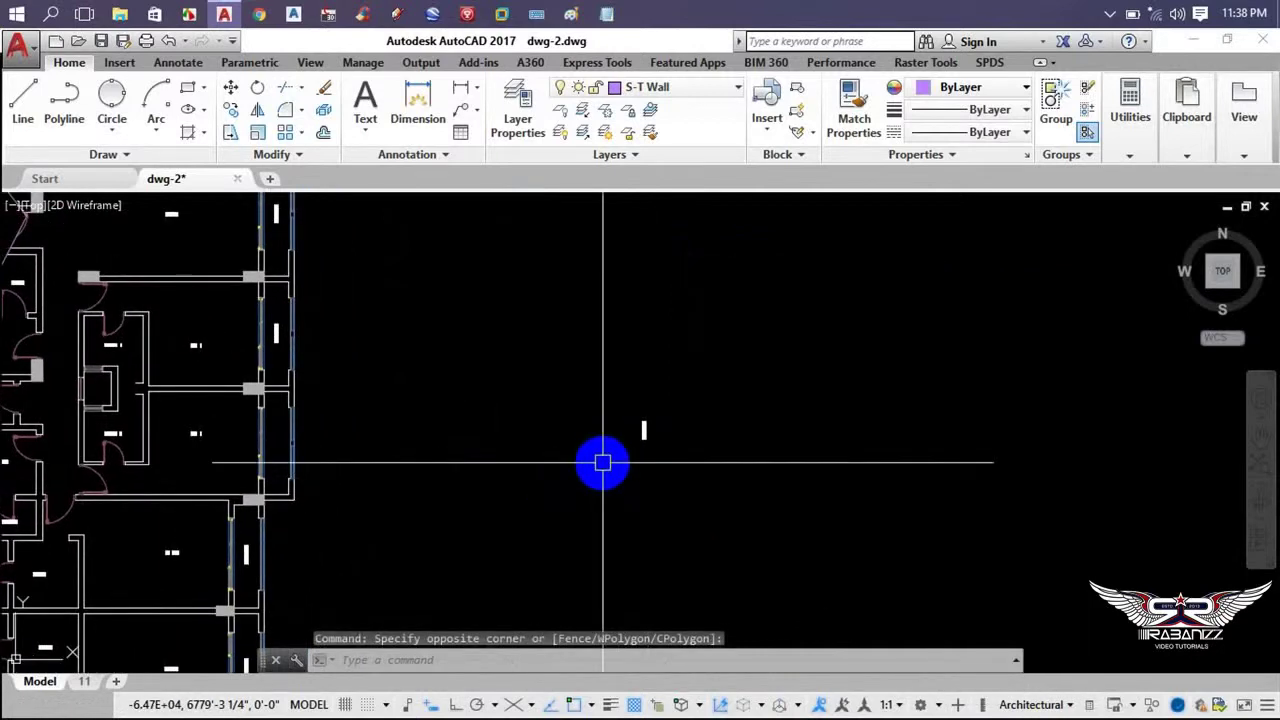
pyautogui.click(754, 343)
pyautogui.click(597, 494)
pyautogui.rightClick(643, 329)
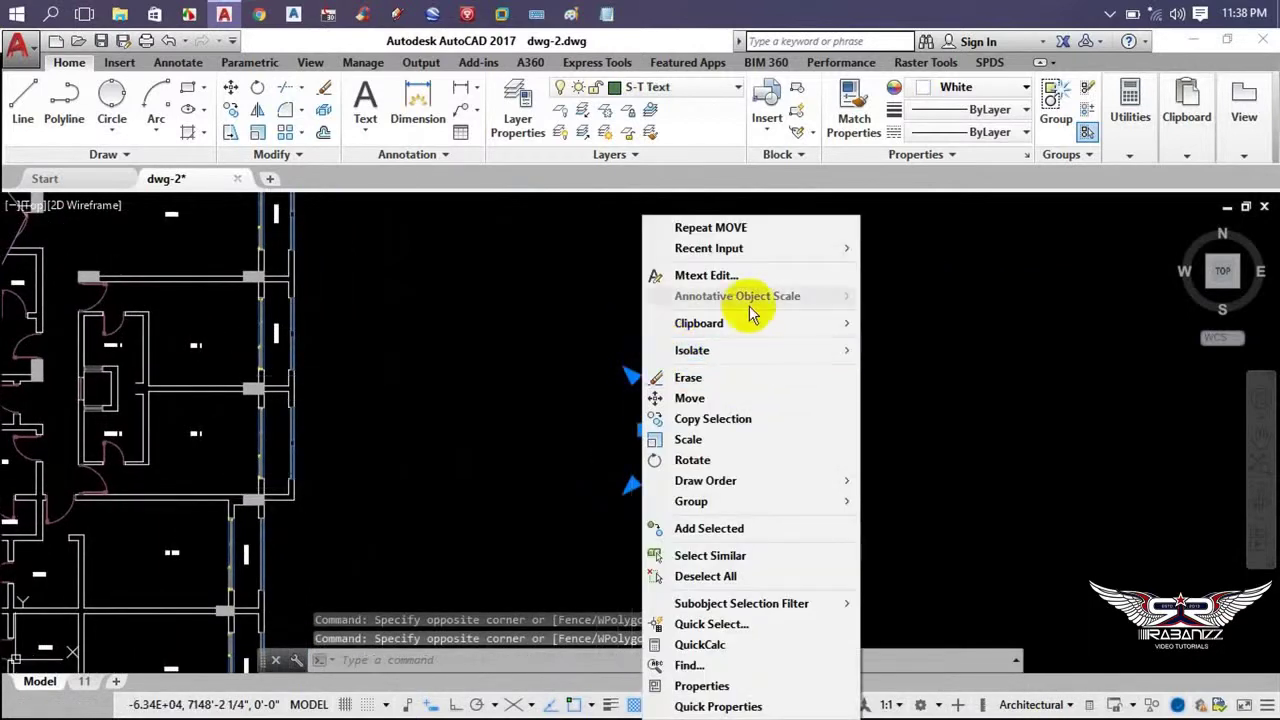
pyautogui.click(948, 316)
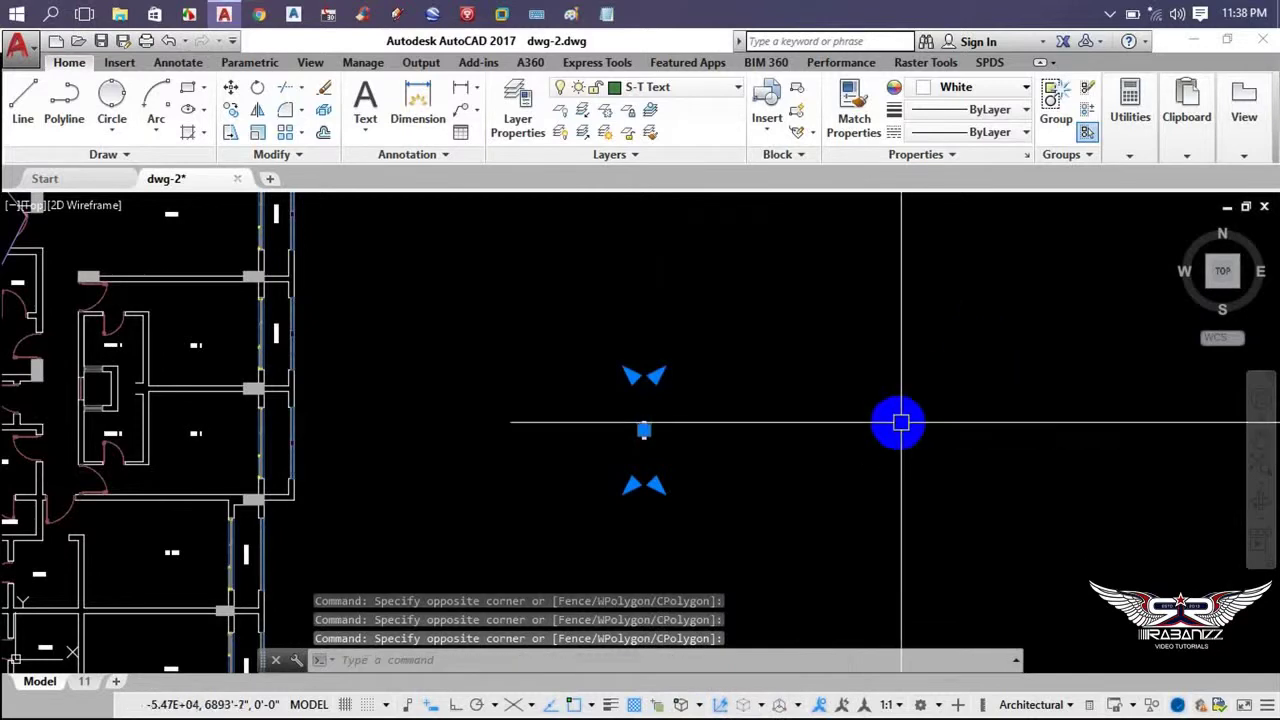
pyautogui.press('Escape')
pyautogui.rightClick(369, 282)
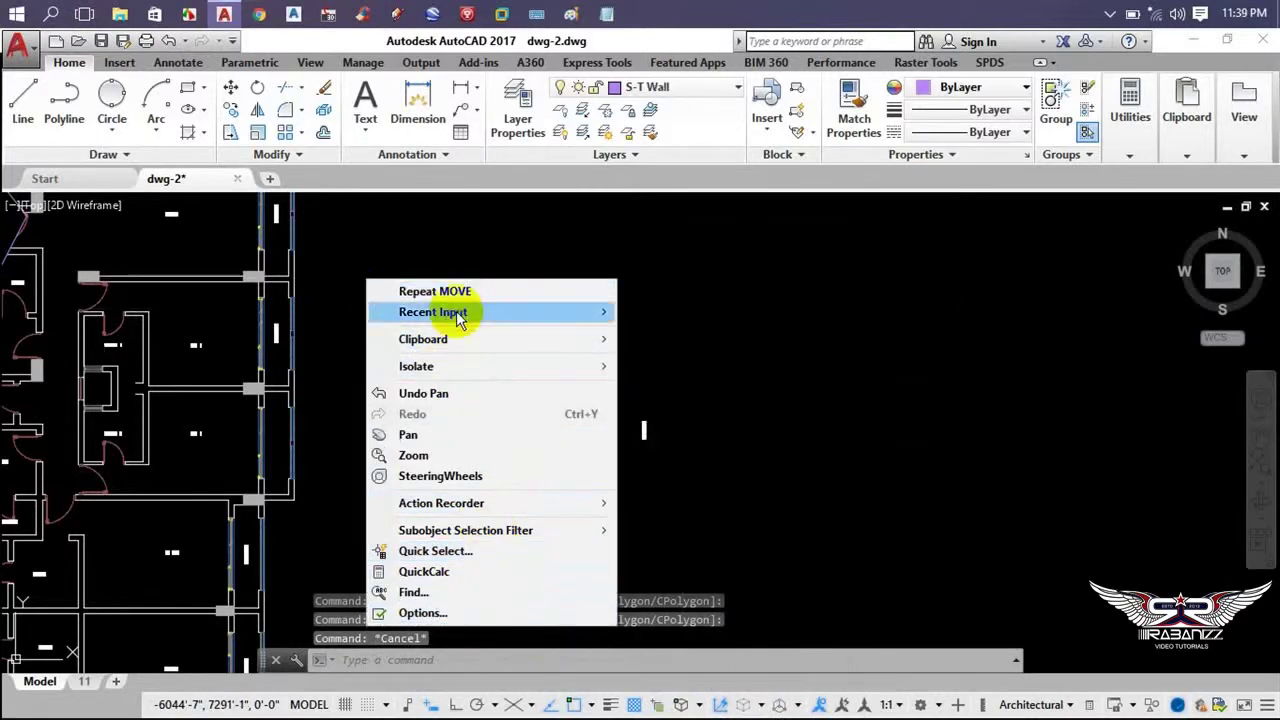
pyautogui.click(770, 484)
pyautogui.click(653, 527)
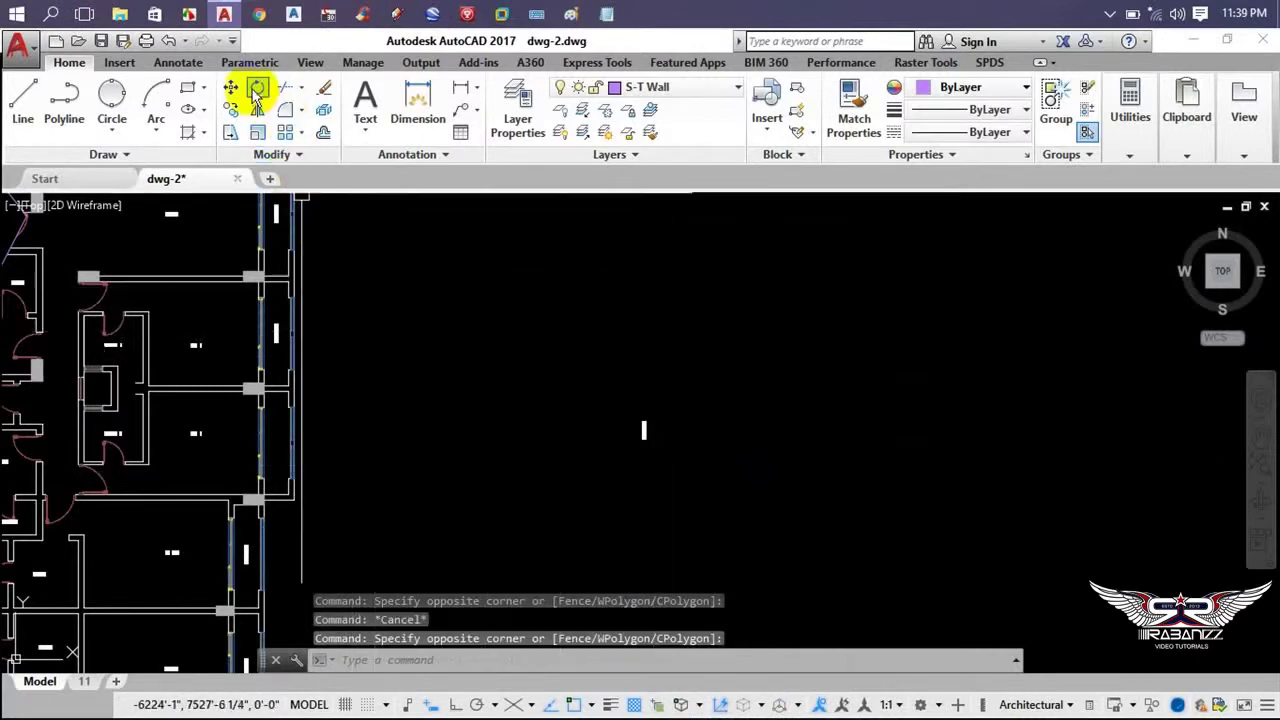
# - Pan the plan to the left and draw a narrow test rectangle in the empty space
pyautogui.scroll(2, 423, 343)
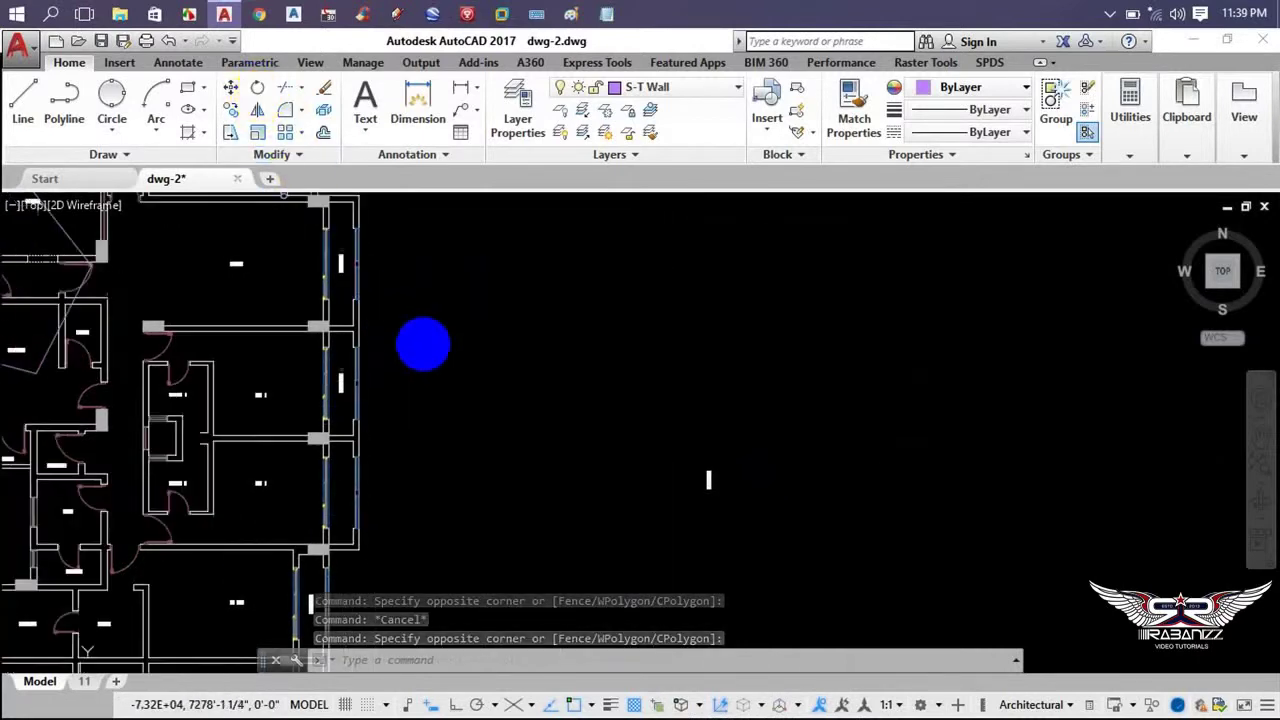
pyautogui.scroll(2, 189, 394)
pyautogui.scroll(2, 400, 409)
pyautogui.scroll(2, 440, 378)
pyautogui.scroll(-5, 457, 380)
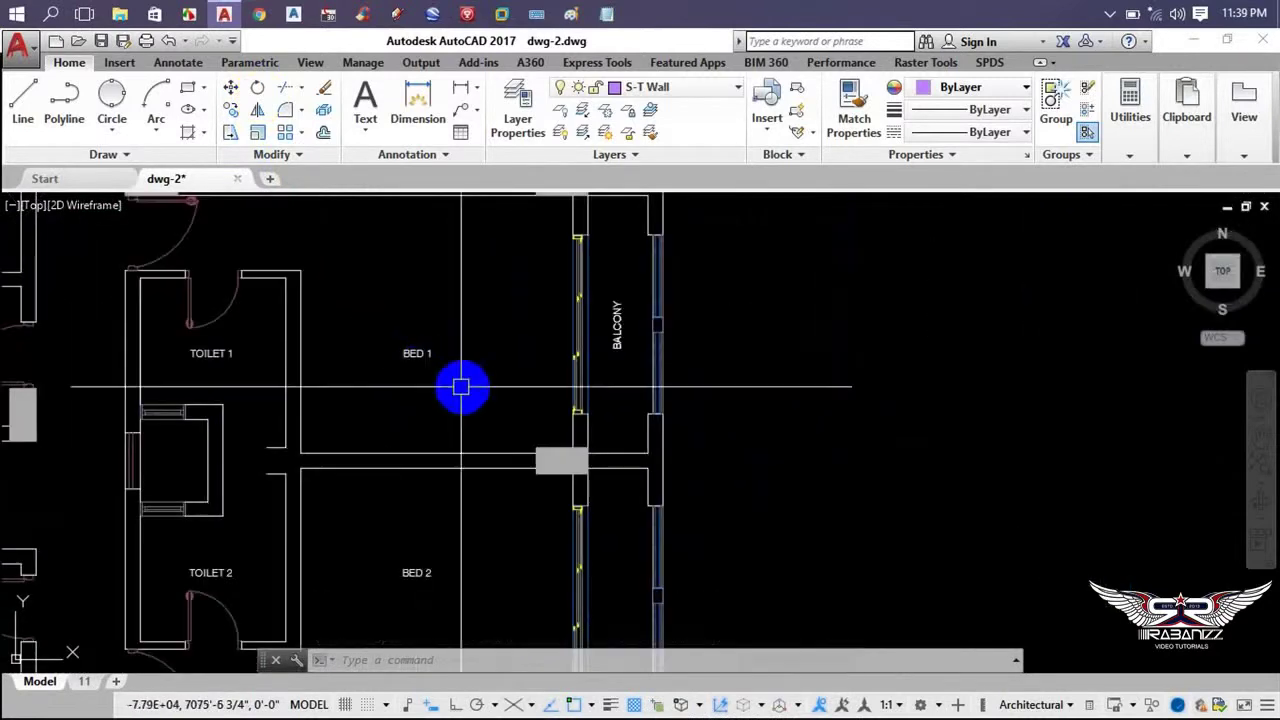
pyautogui.moveTo(457, 380); pyautogui.dragTo(171, 409, button='middle')
pyautogui.scroll(-3, 400, 429)
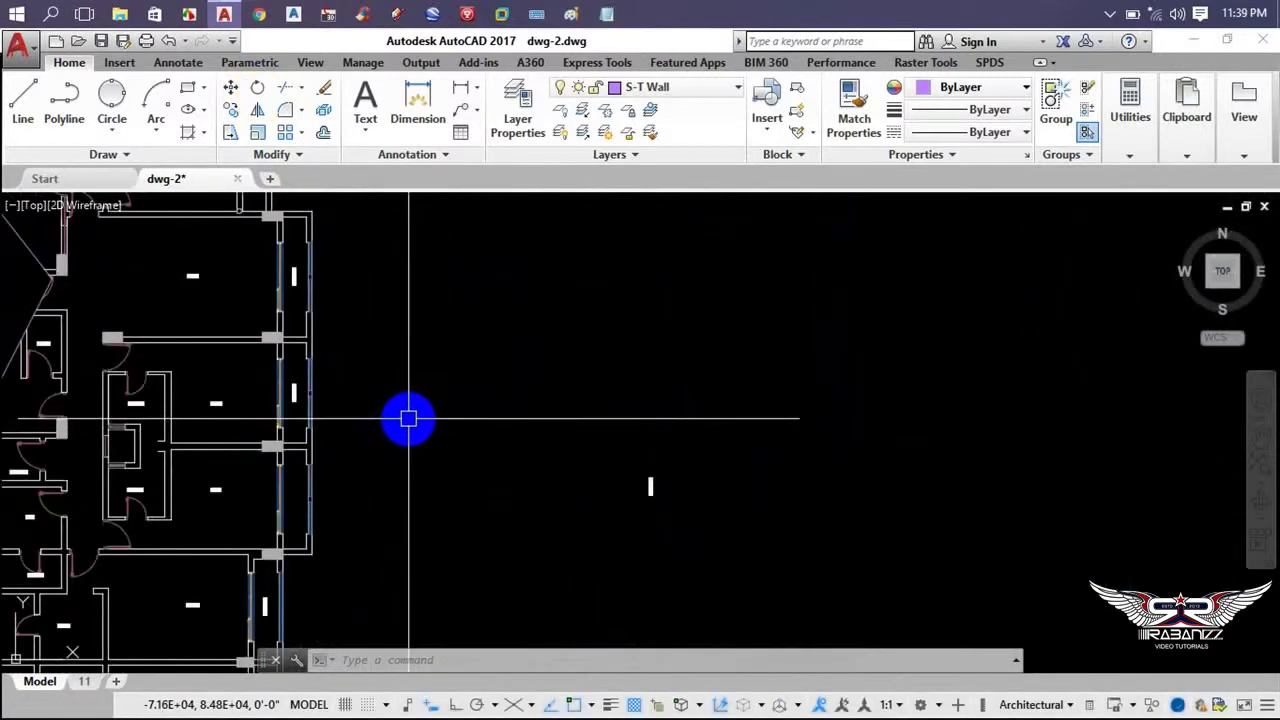
pyautogui.write('rec')
pyautogui.press('Return')
pyautogui.click(437, 274)
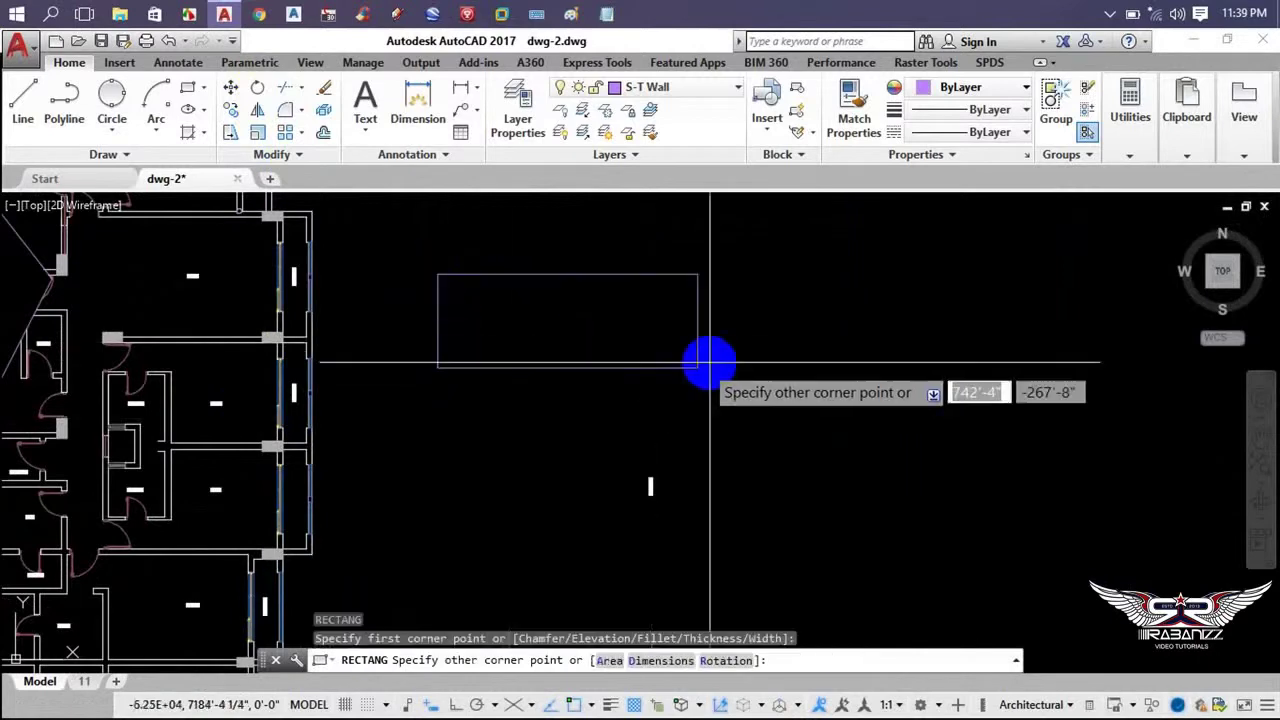
pyautogui.click(727, 356)
# - Rotate the rectangle about its top-right corner by roughly 43 degrees
pyautogui.moveTo(614, 367); pyautogui.dragTo(614, 437, button='middle')
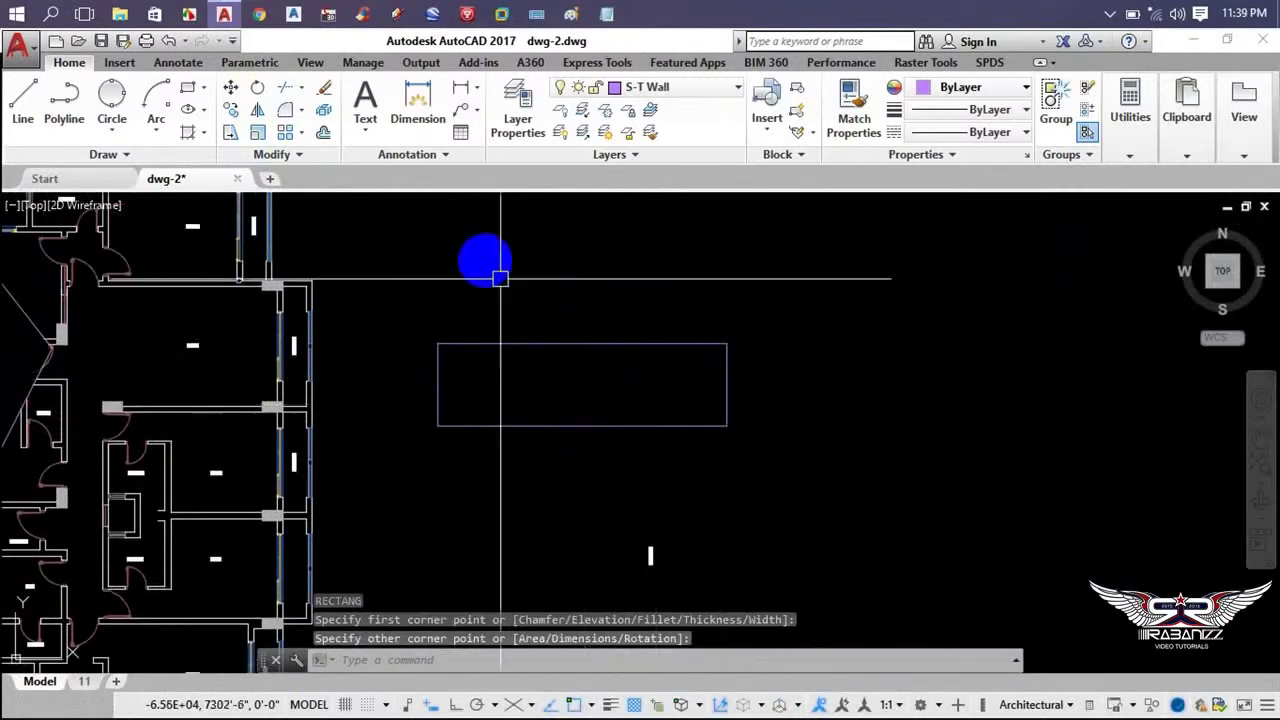
pyautogui.click(257, 90)
pyautogui.click(660, 344)
pyautogui.press('Return')
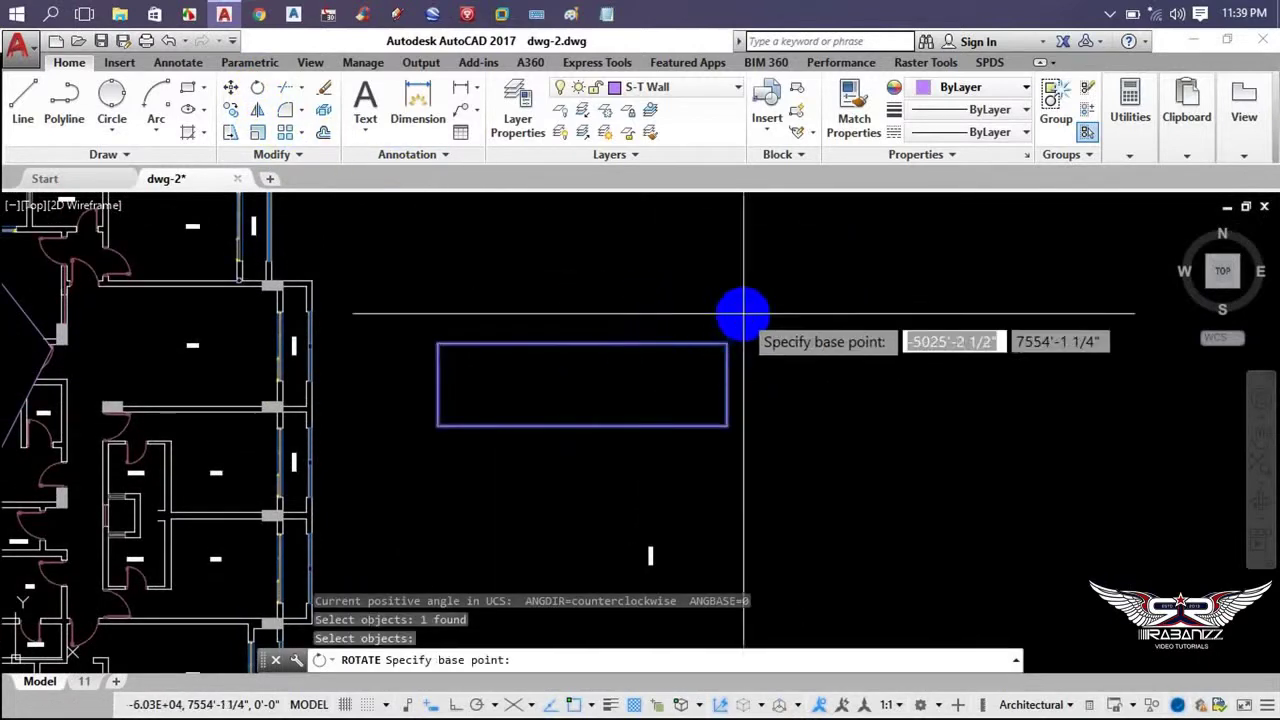
pyautogui.click(727, 344)
pyautogui.click(806, 413)
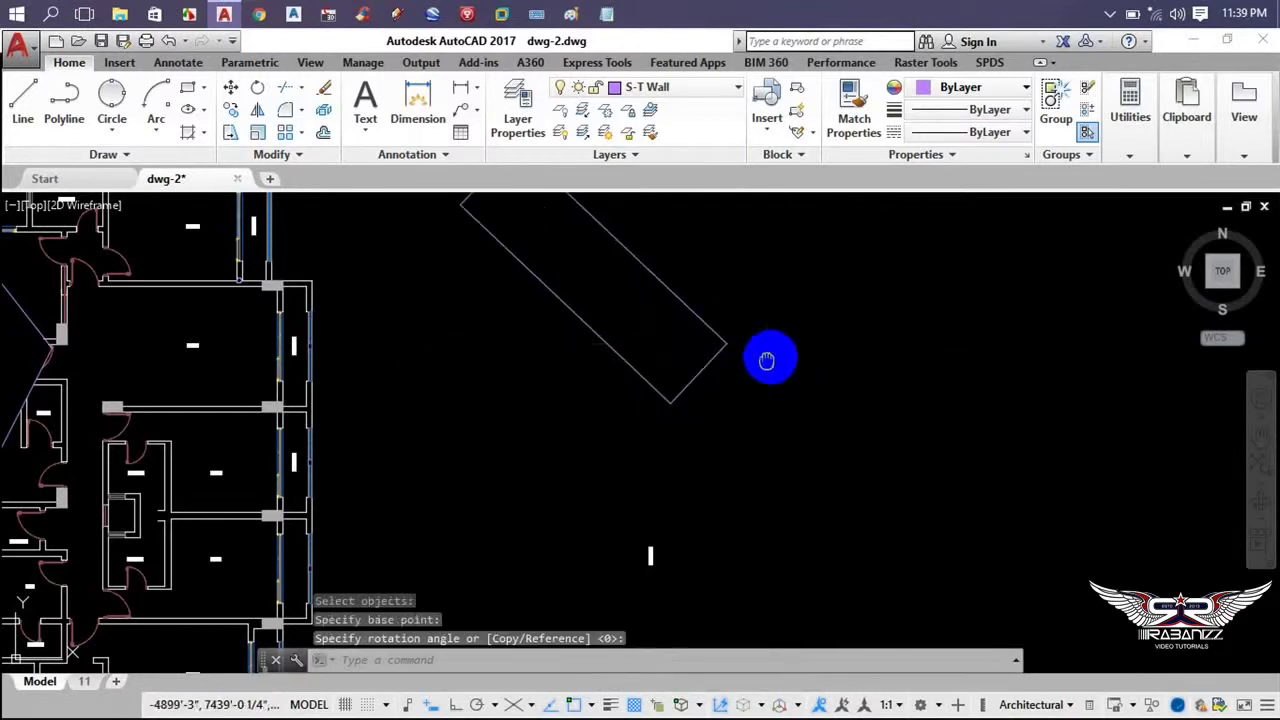
pyautogui.moveTo(766, 357); pyautogui.dragTo(730, 469, button='middle')
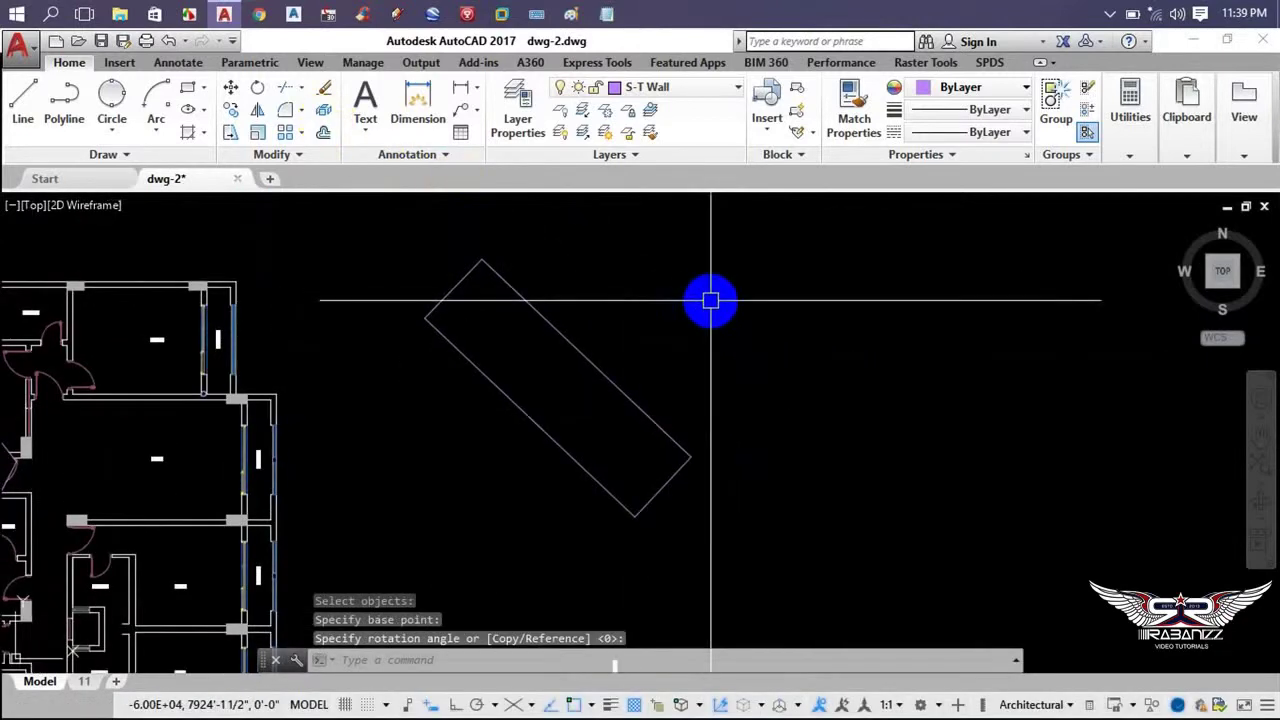
# - Rotate the rectangle again about its lower-right corner by 45 degrees
pyautogui.press('Return')
pyautogui.click(674, 441)
pyautogui.press('Return')
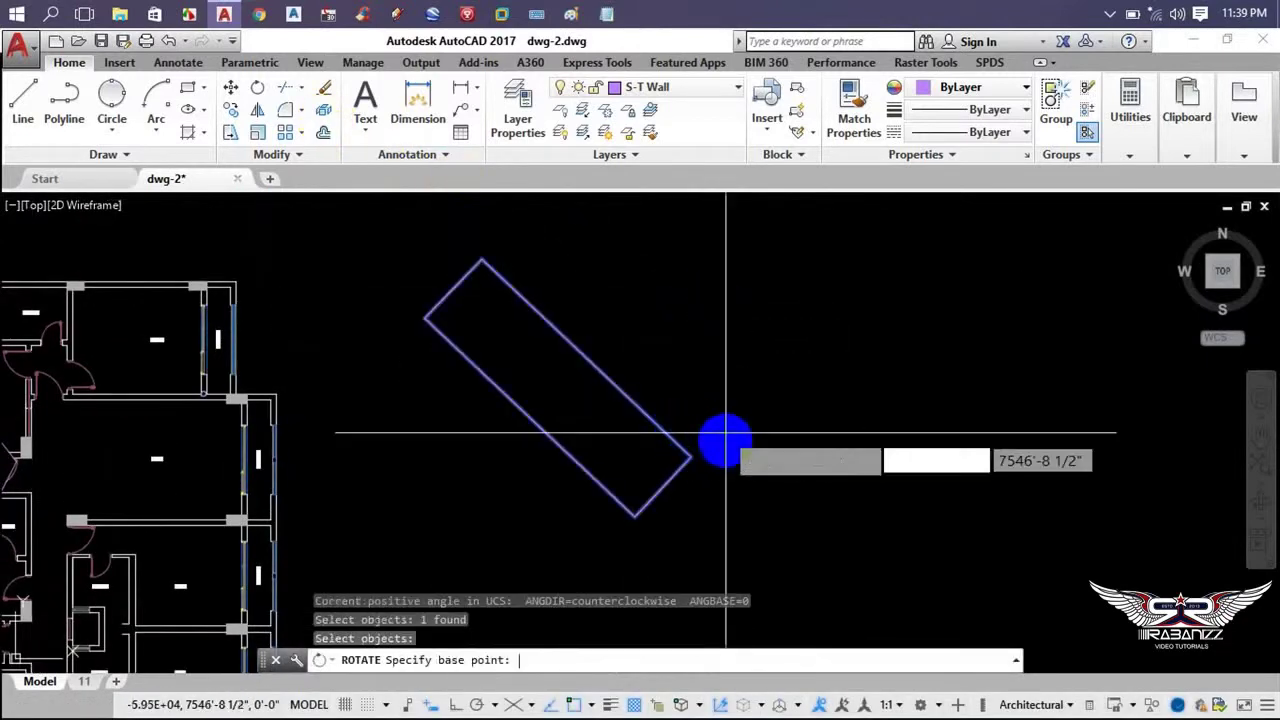
pyautogui.click(689, 457)
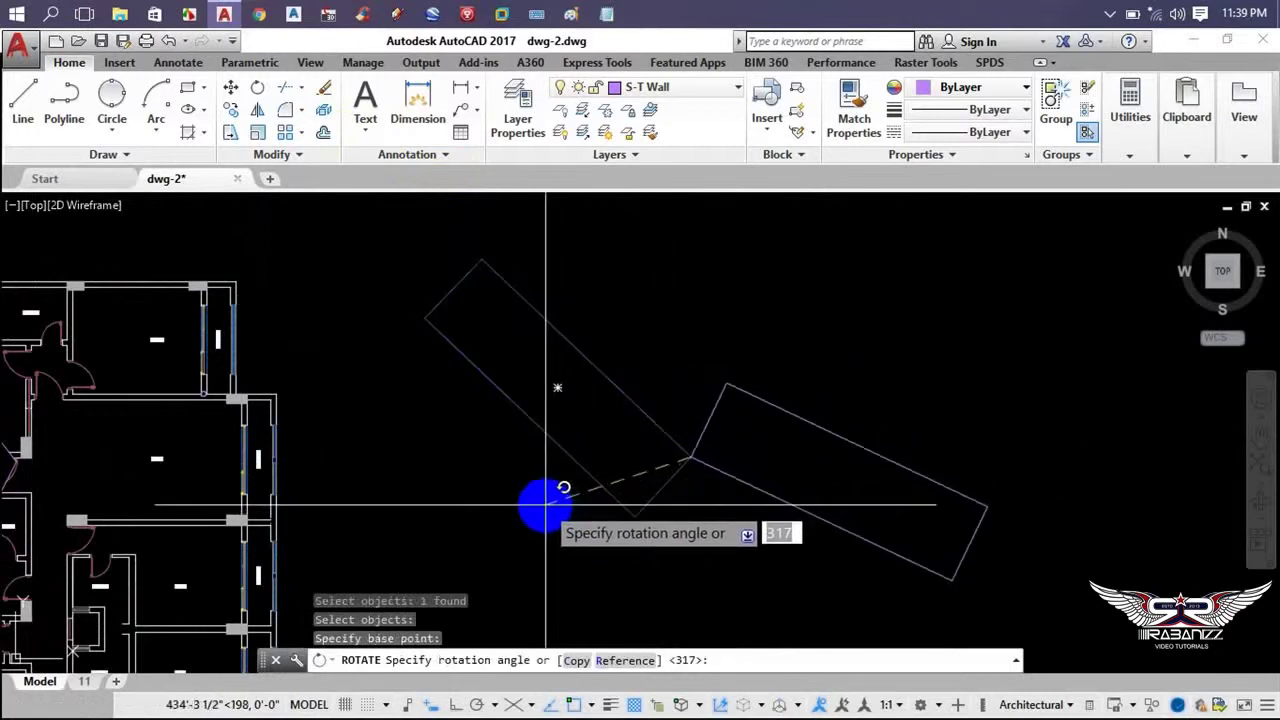
pyautogui.write('45')
pyautogui.press('Return')
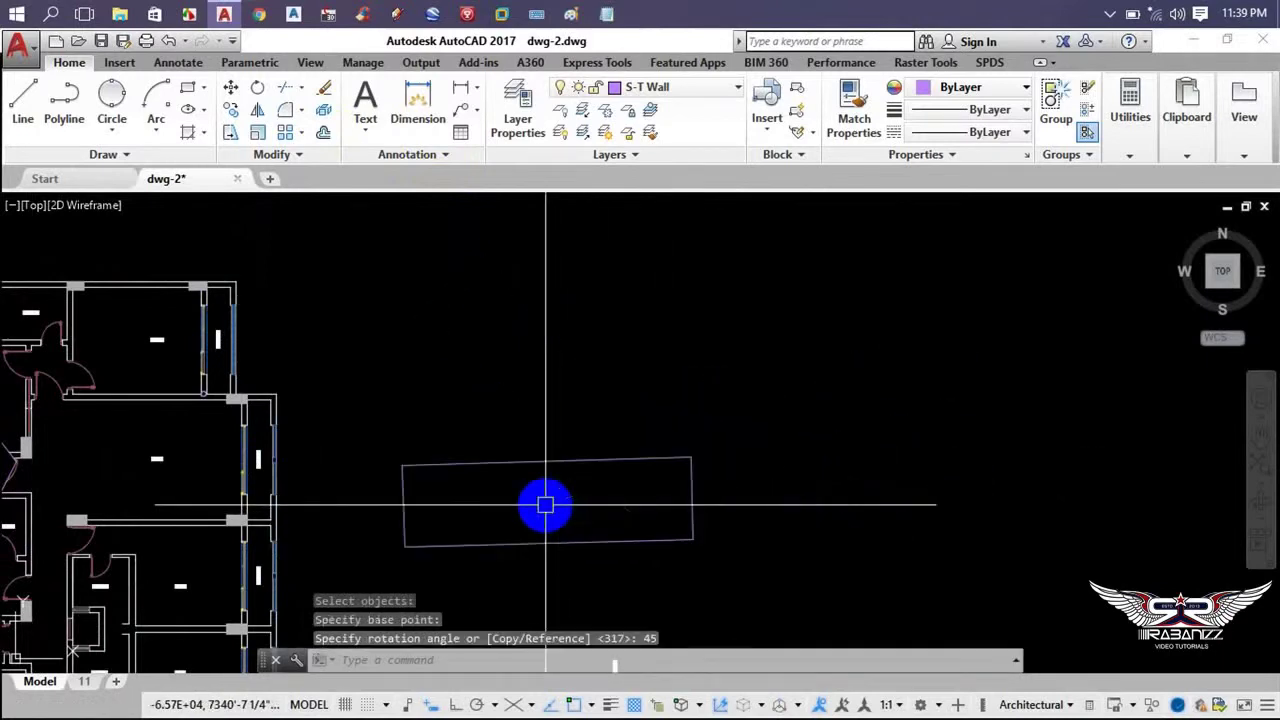
# - Crossing-select the rectangle and rotate it by 90 degrees
pyautogui.press('Return')
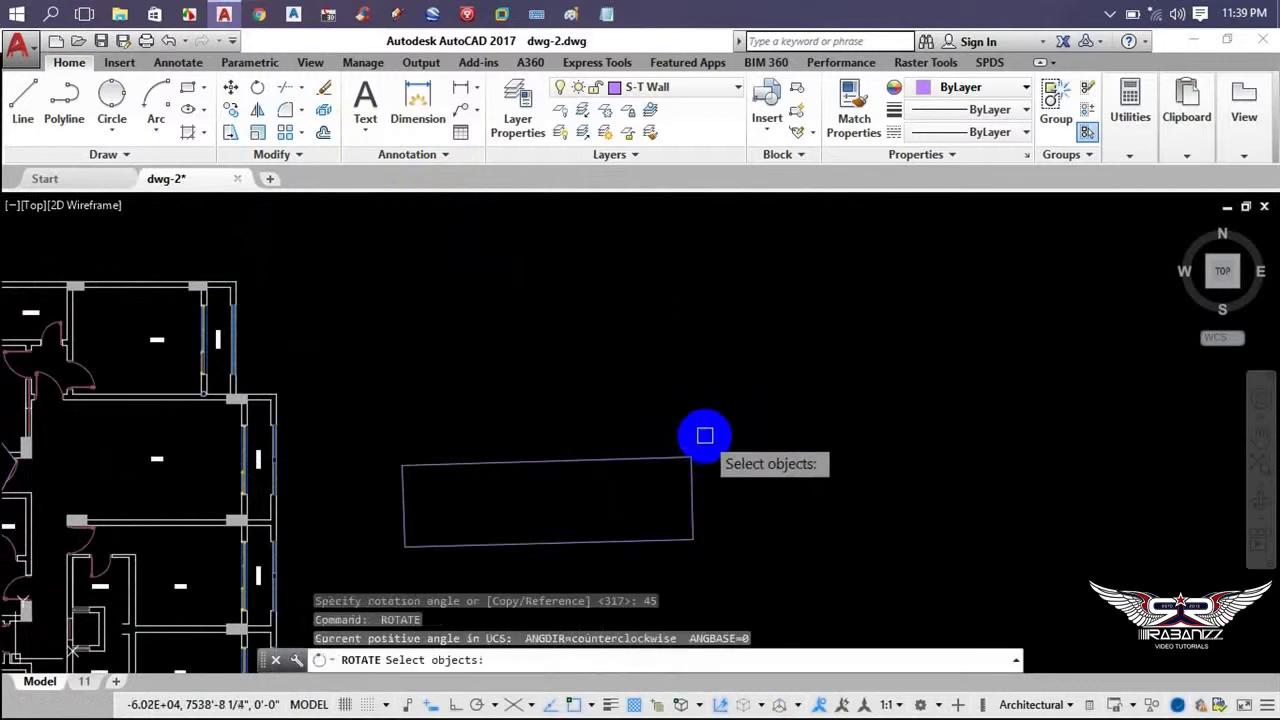
pyautogui.click(705, 436)
pyautogui.click(632, 467)
pyautogui.press('Return')
pyautogui.click(713, 429)
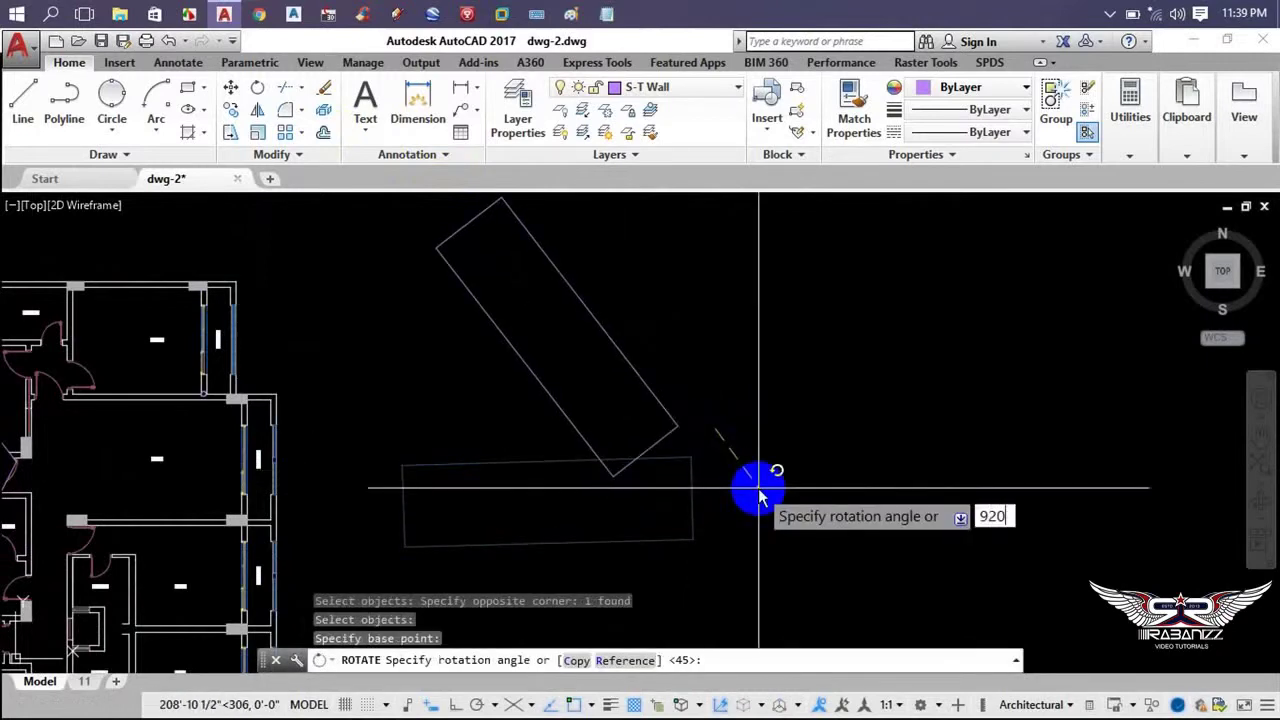
pyautogui.write('90')
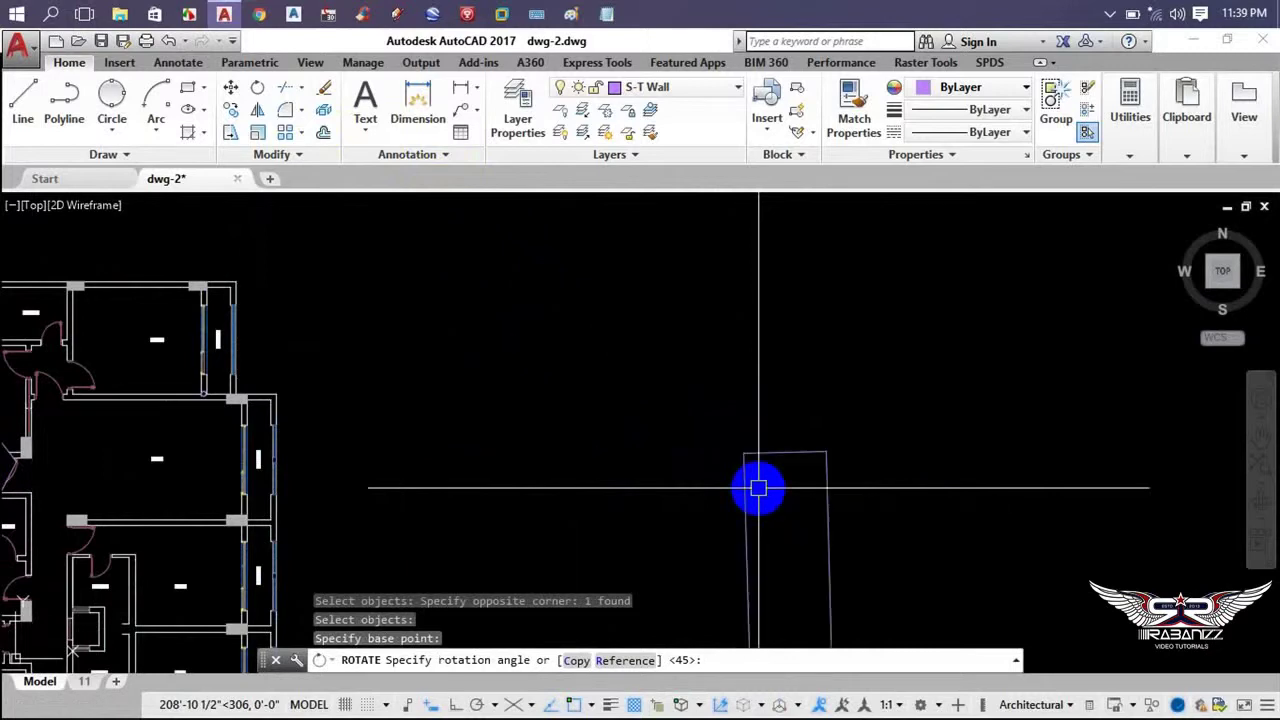
pyautogui.press('Return')
pyautogui.scroll(-2, 757, 488)
pyautogui.scroll(-1, 737, 439)
pyautogui.scroll(2, 737, 439)
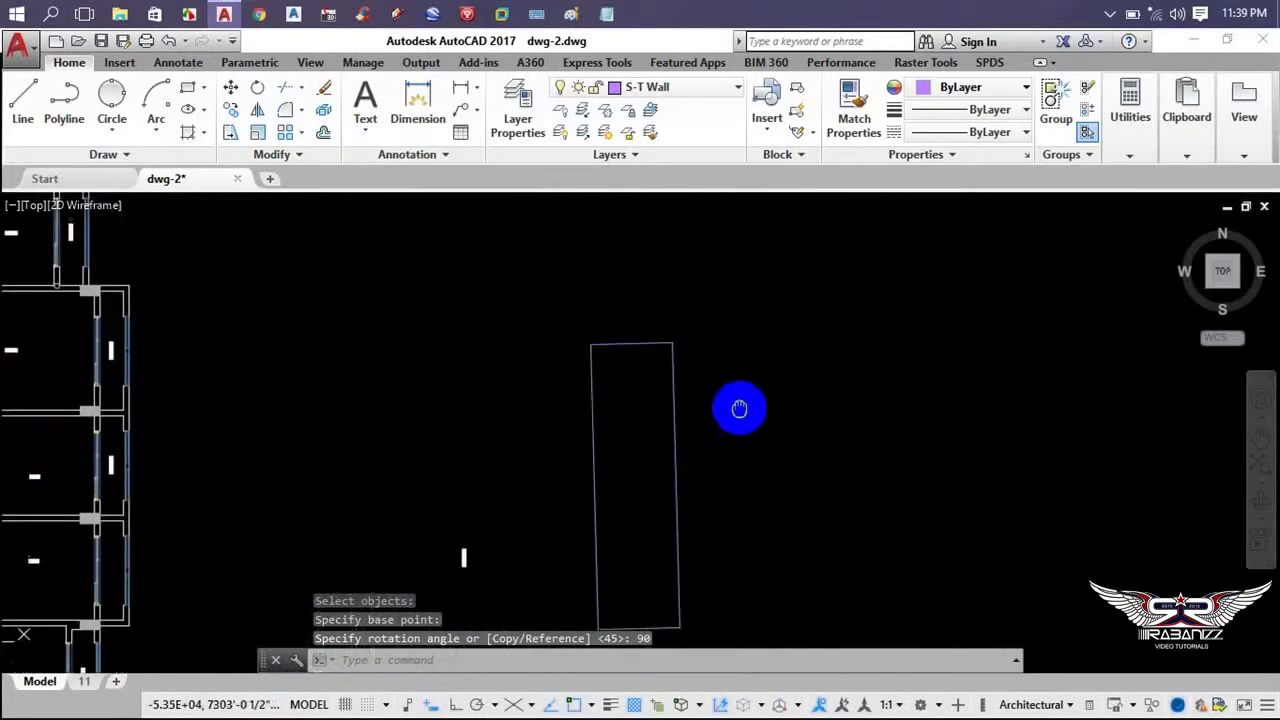
# - Repeat the rotation from the right-click menu, pivoting at the top-right corner, and leave it tilted
pyautogui.click(656, 270)
pyautogui.click(482, 372)
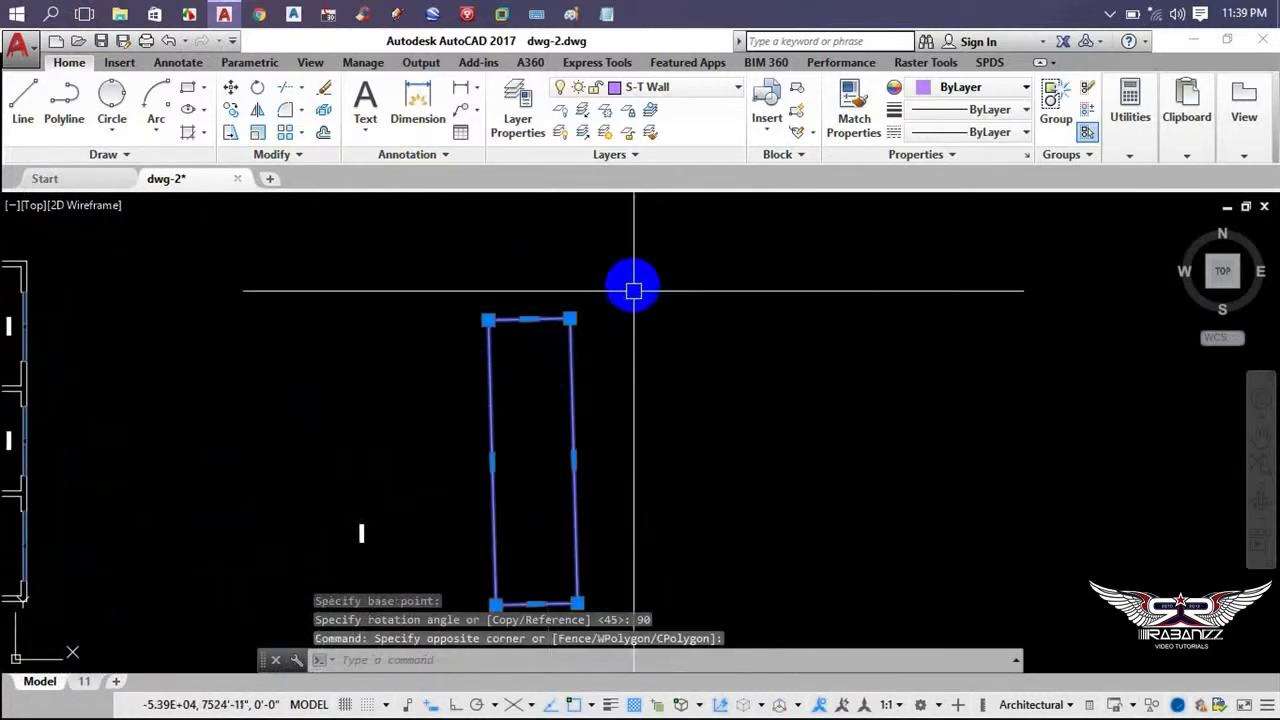
pyautogui.rightClick(632, 285)
pyautogui.click(729, 250)
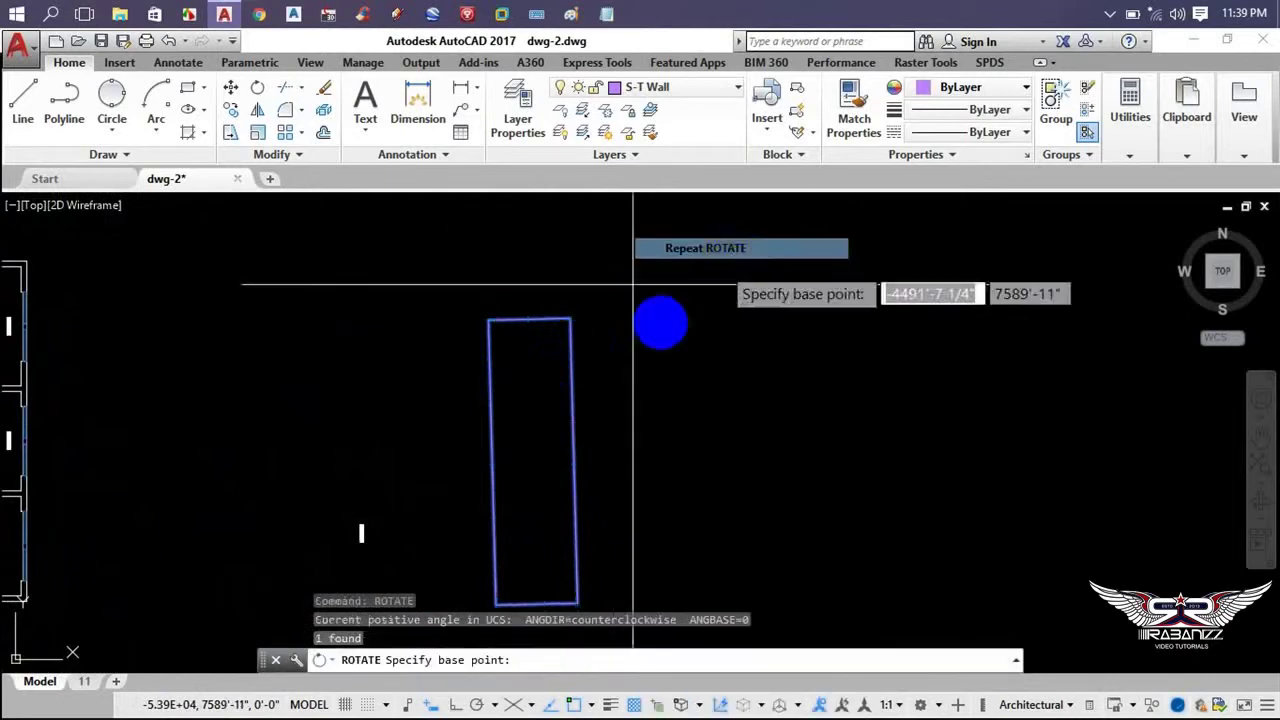
pyautogui.click(571, 320)
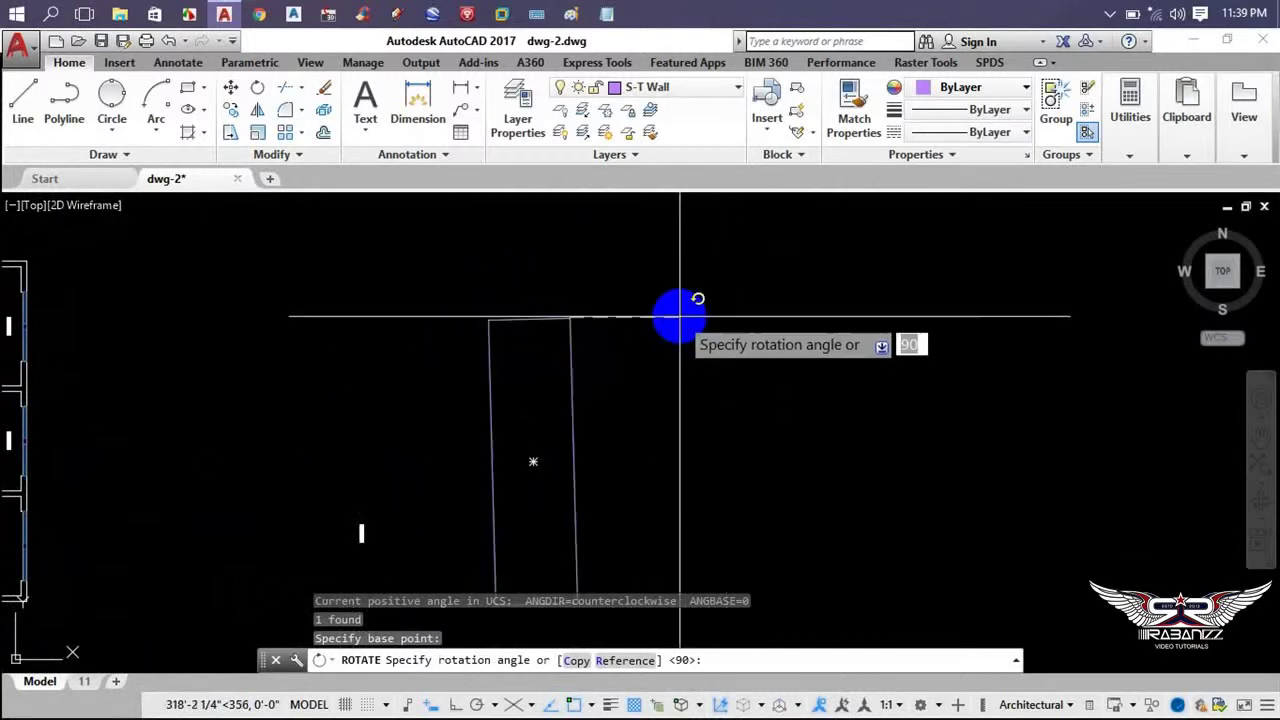
pyautogui.press('F8')
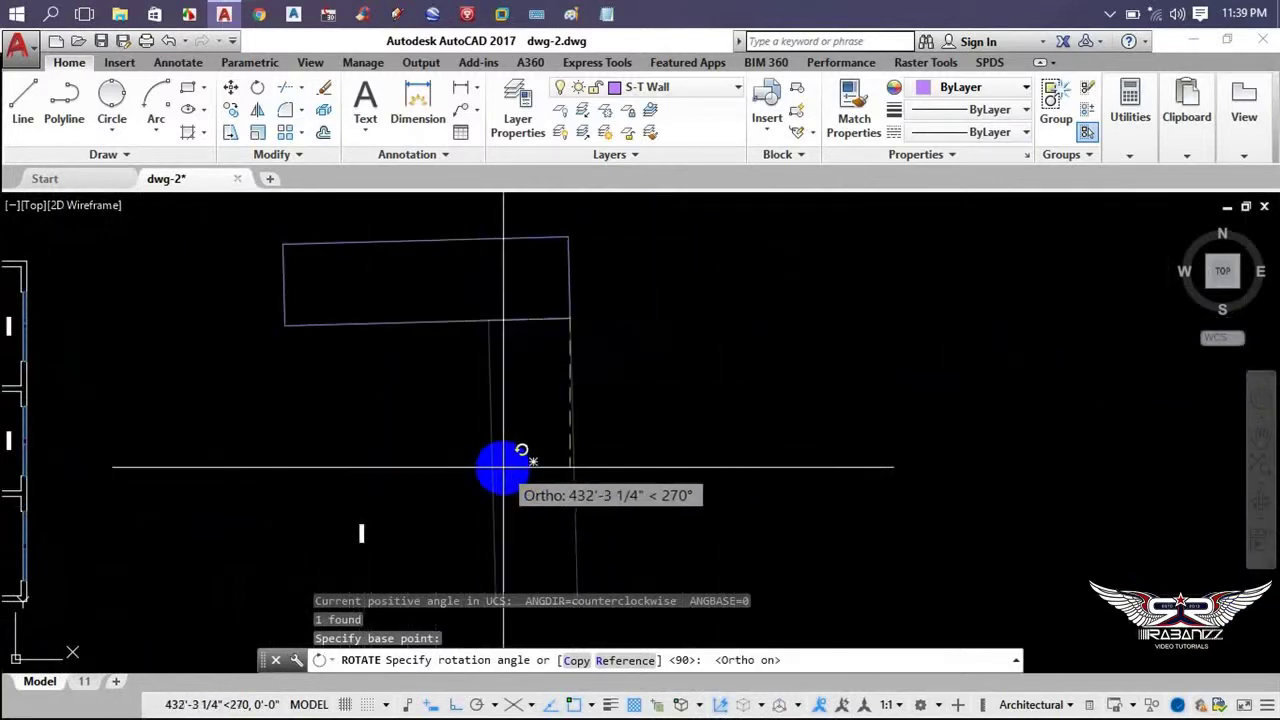
pyautogui.press('F8')
pyautogui.scroll(-4, 620, 371)
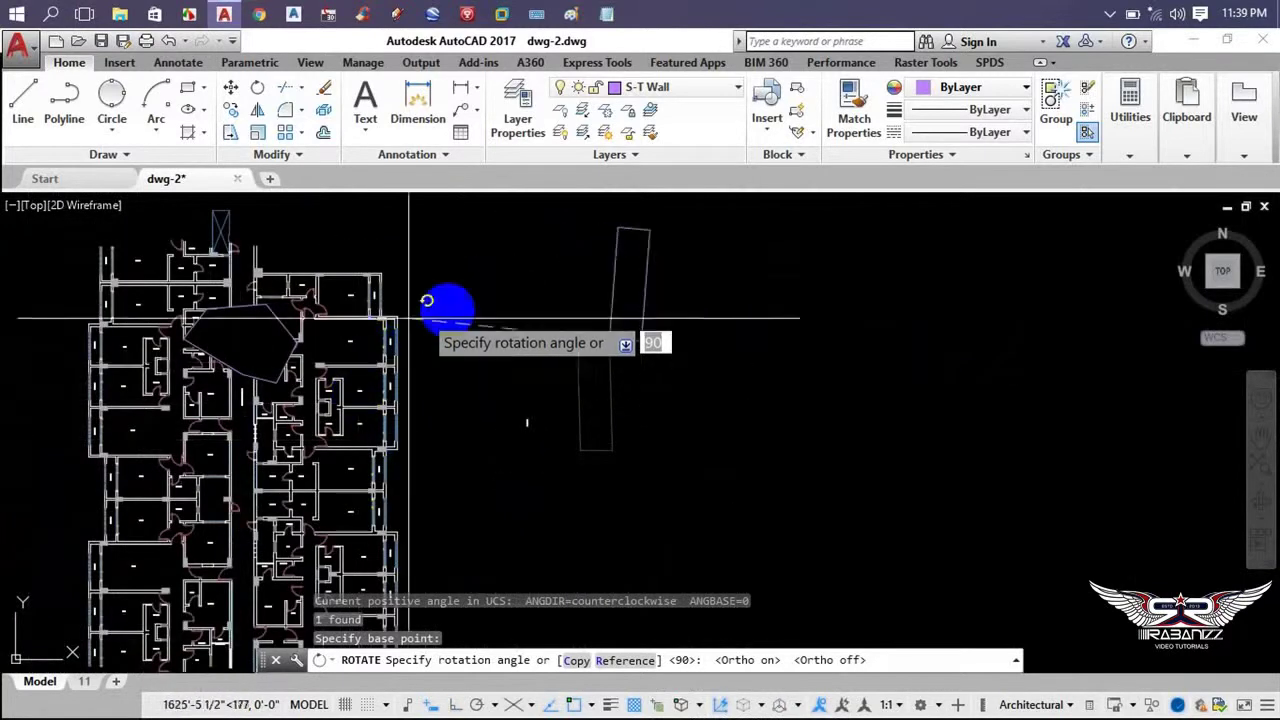
pyautogui.click(520, 362)
pyautogui.moveTo(537, 349)
pyautogui.mouseDown(button='middle')
pyautogui.moveTo(612, 402)
pyautogui.moveTo(594, 449)
pyautogui.mouseUp(button='middle')
pyautogui.moveTo(663, 414); pyautogui.dragTo(383, 434, button='middle')
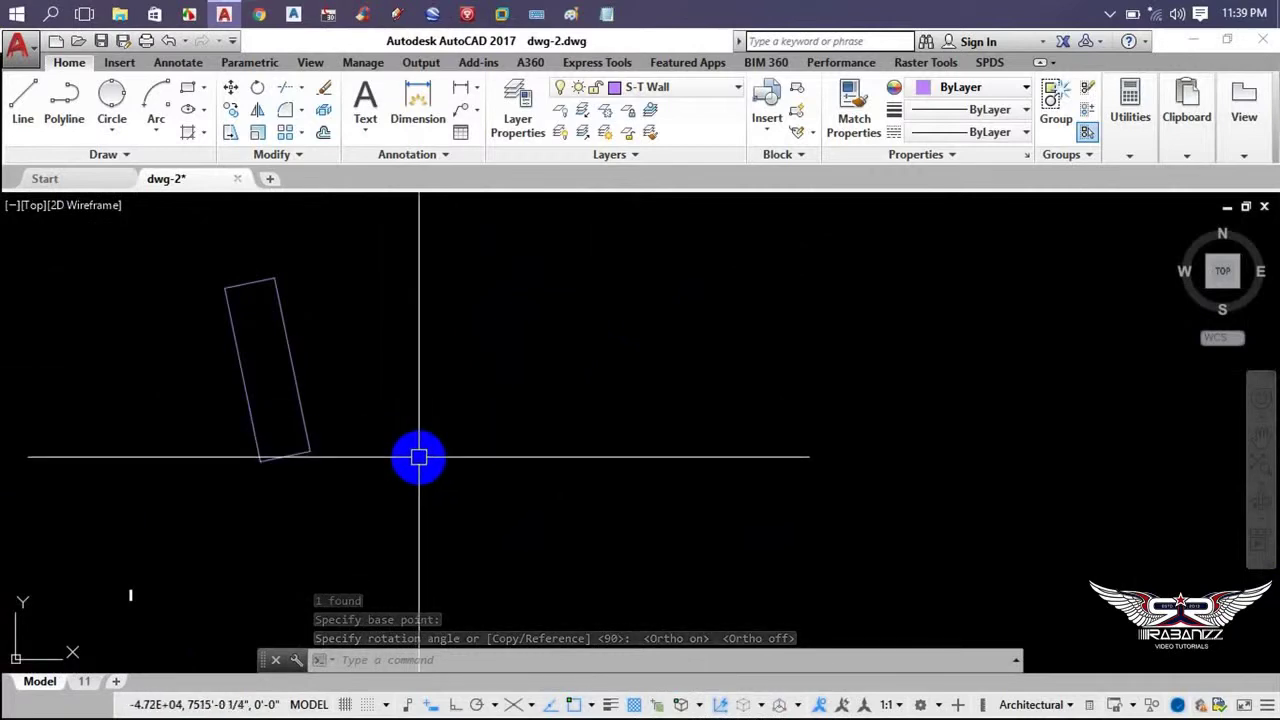
# - Start ROTATE on the tilted rectangle, then cancel before choosing a base point
pyautogui.write('R')
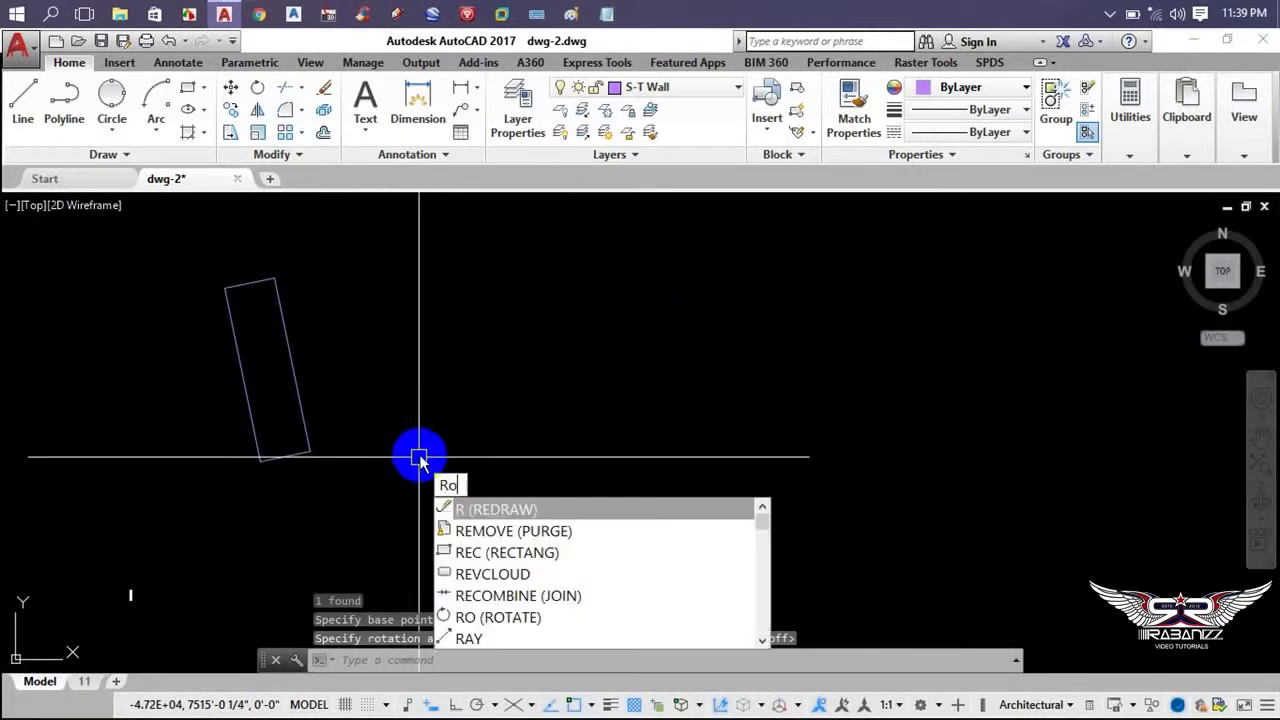
pyautogui.write('O')
pyautogui.click(490, 513)
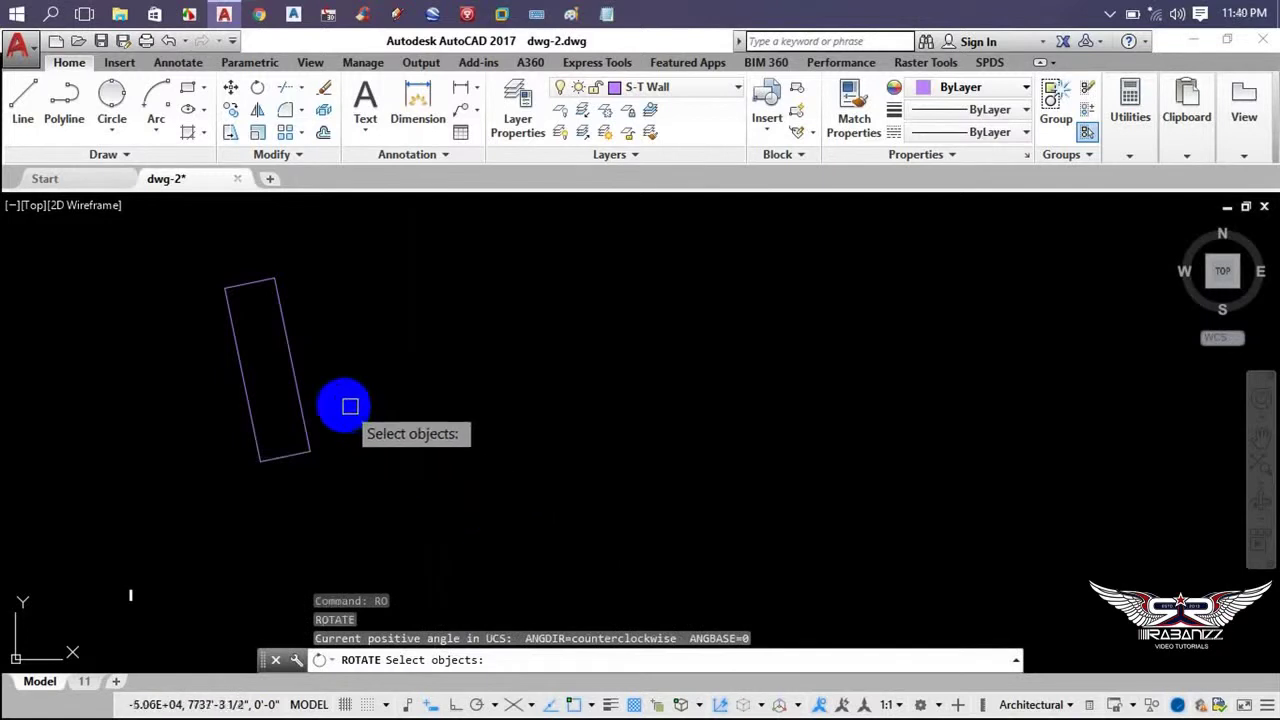
pyautogui.click(303, 388)
pyautogui.press('Return')
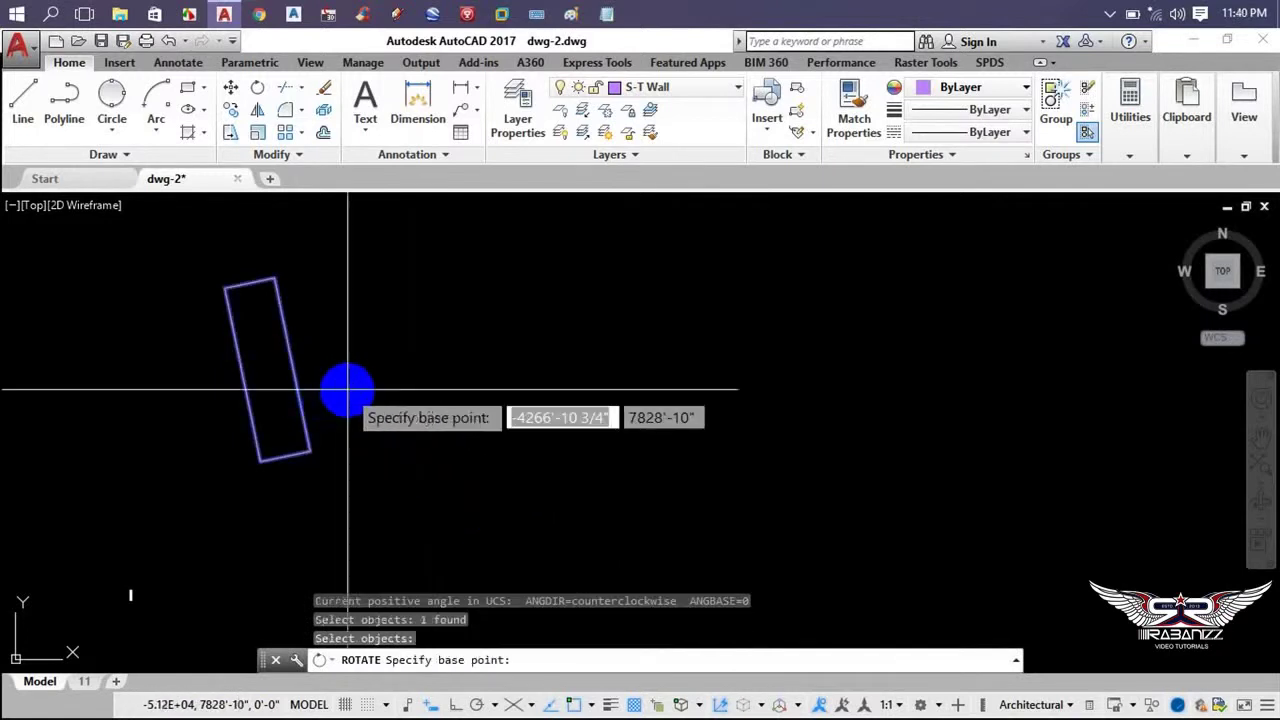
pyautogui.press('Escape')
pyautogui.press('Escape')
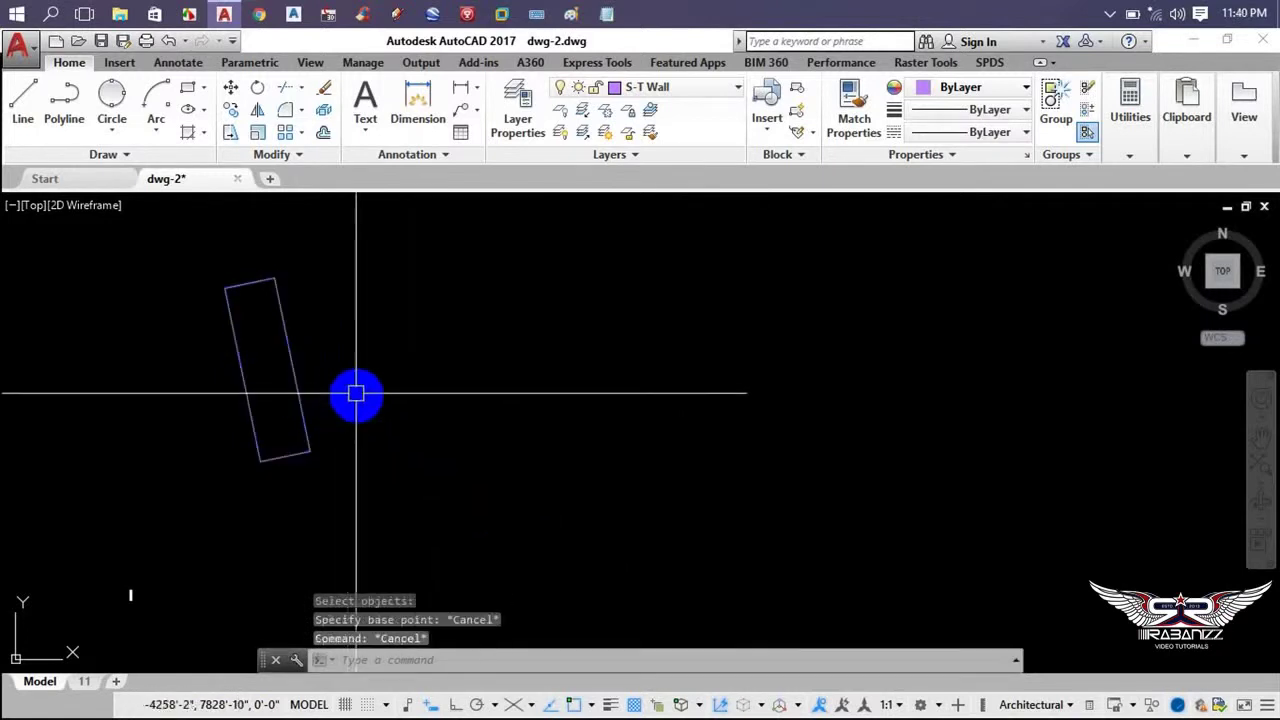
pyautogui.write('pl')
pyautogui.press('Return')
# - Draw a straight horizontal polyline below the tilted rectangle with Ortho on
pyautogui.click(373, 497)
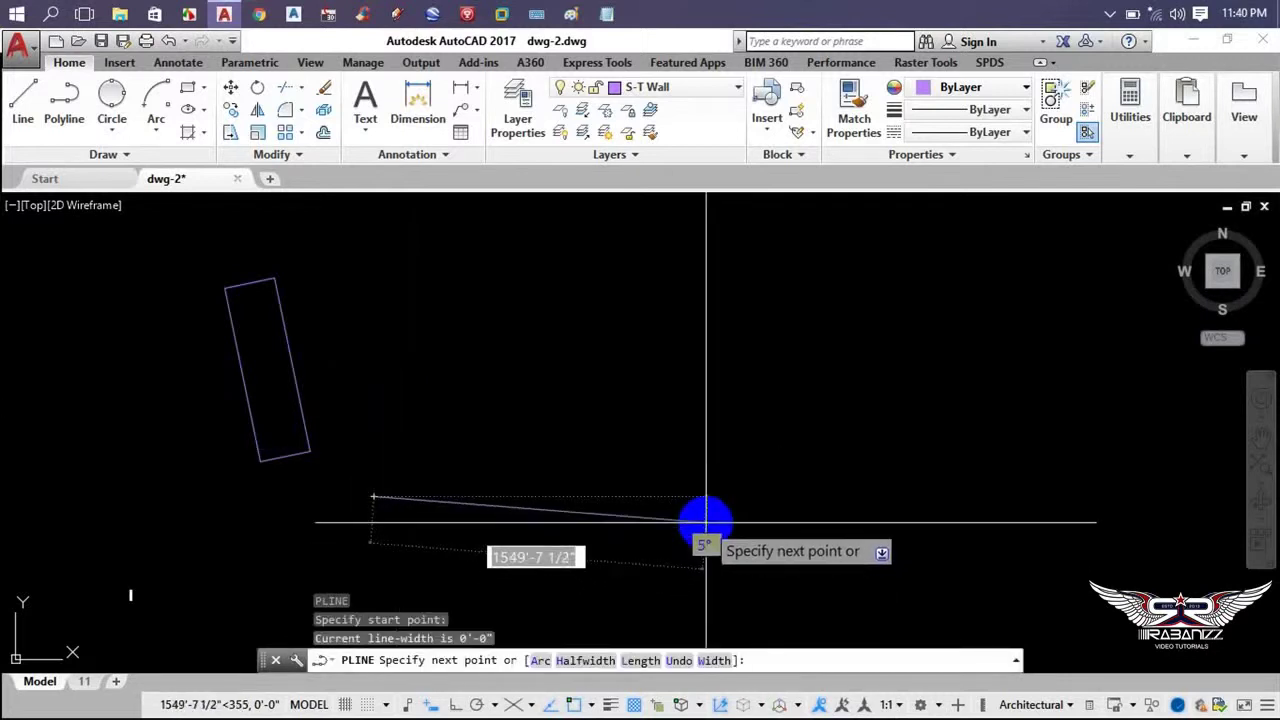
pyautogui.press('F8')
pyautogui.click(807, 505)
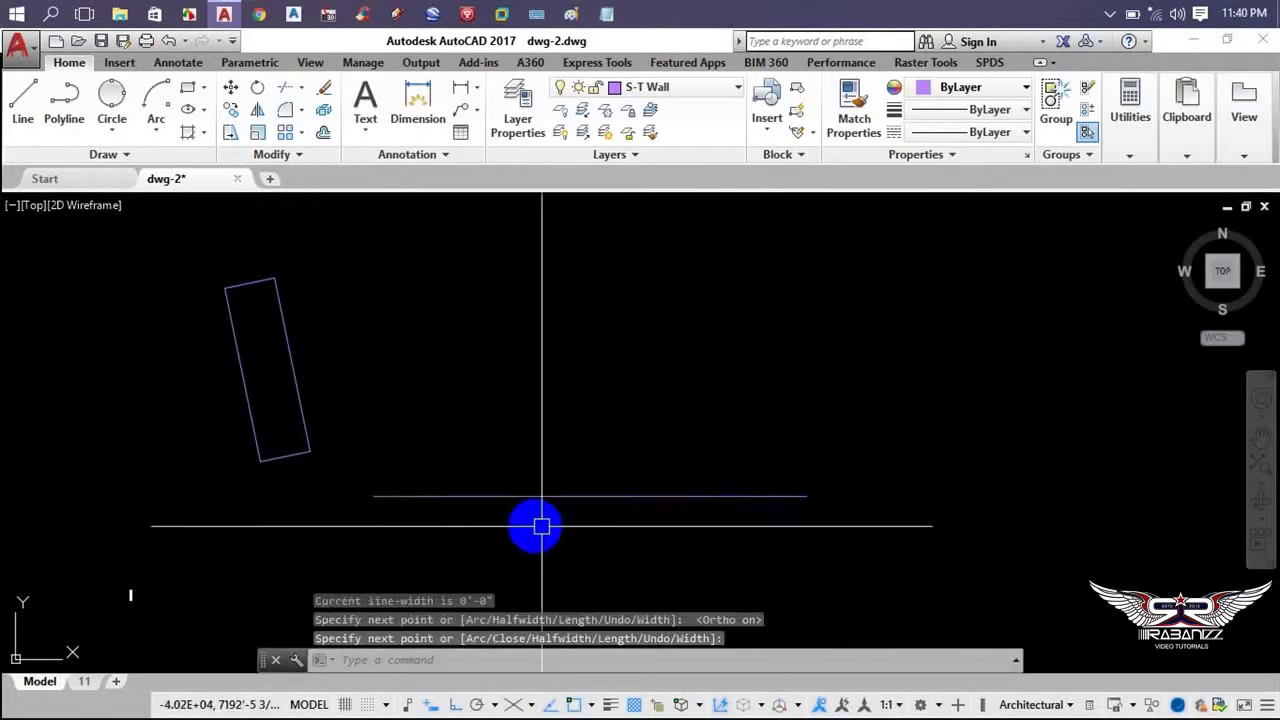
pyautogui.moveTo(541, 526); pyautogui.dragTo(549, 513, button='middle')
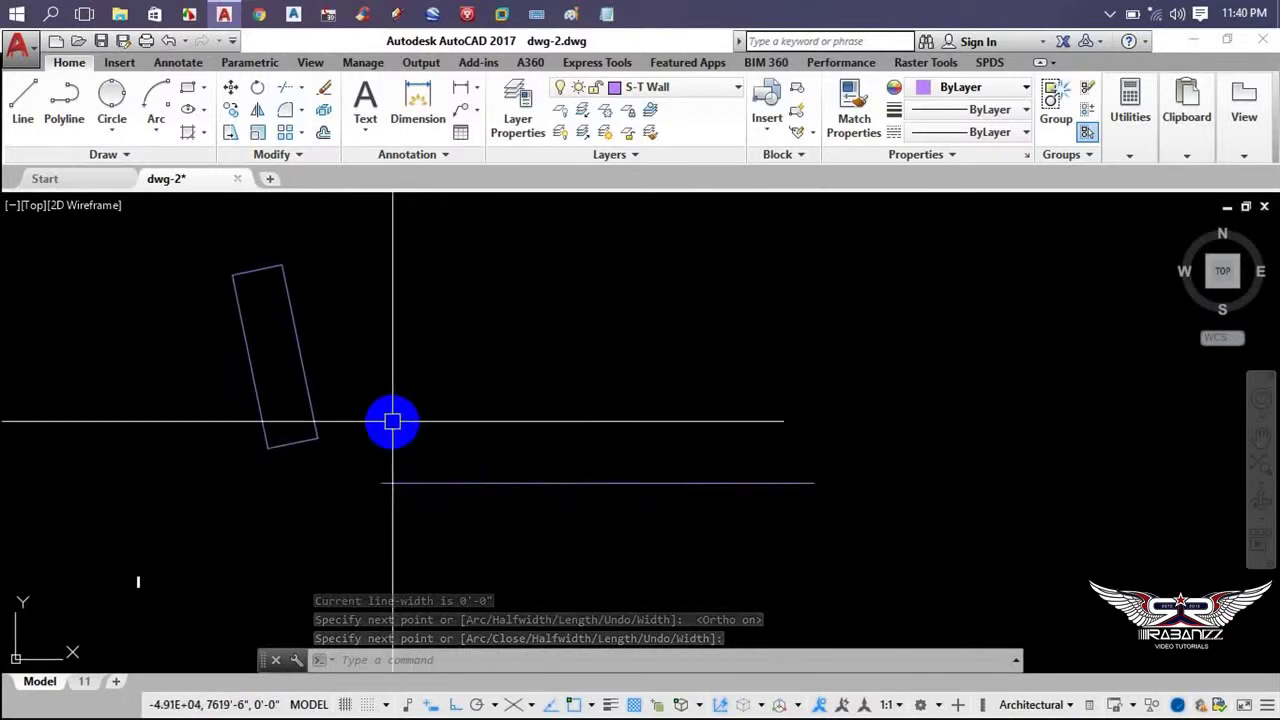
pyautogui.press('Escape')
pyautogui.write('ro')
pyautogui.press('Return')
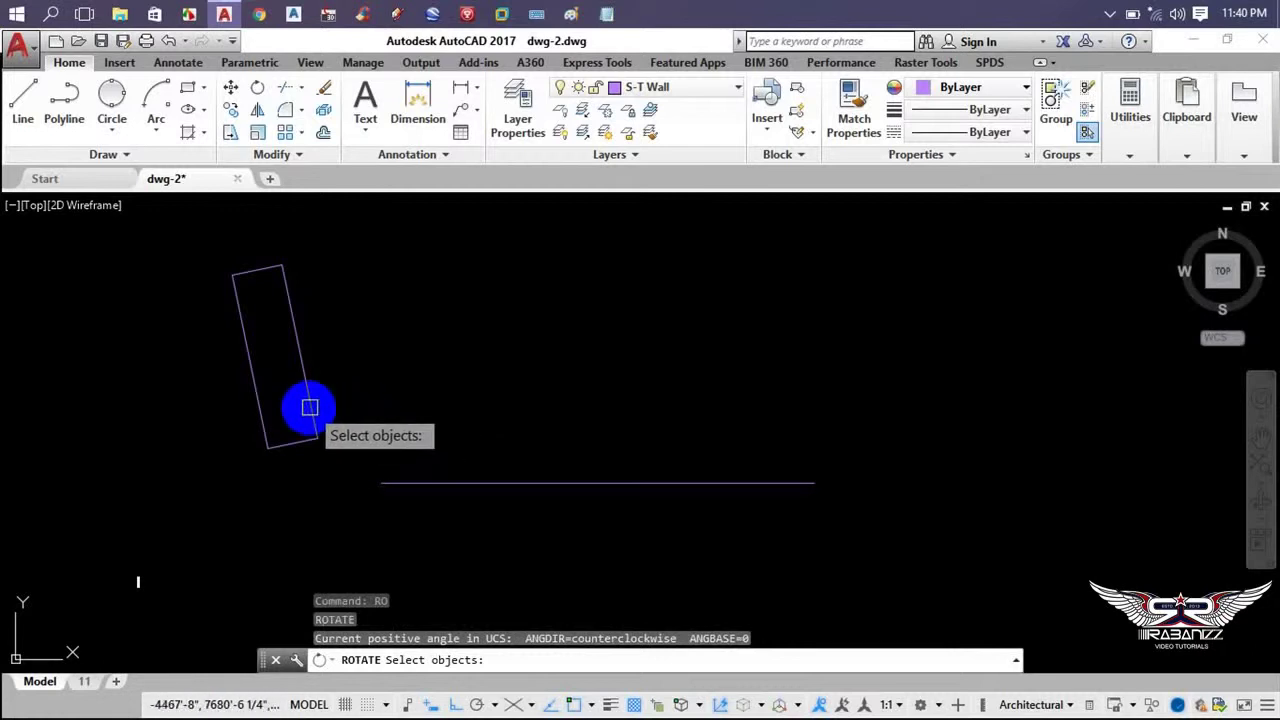
# - Try a reference rotation of the rectangle from its lower-right corner, then cancel it
pyautogui.click(310, 407)
pyautogui.press('Return')
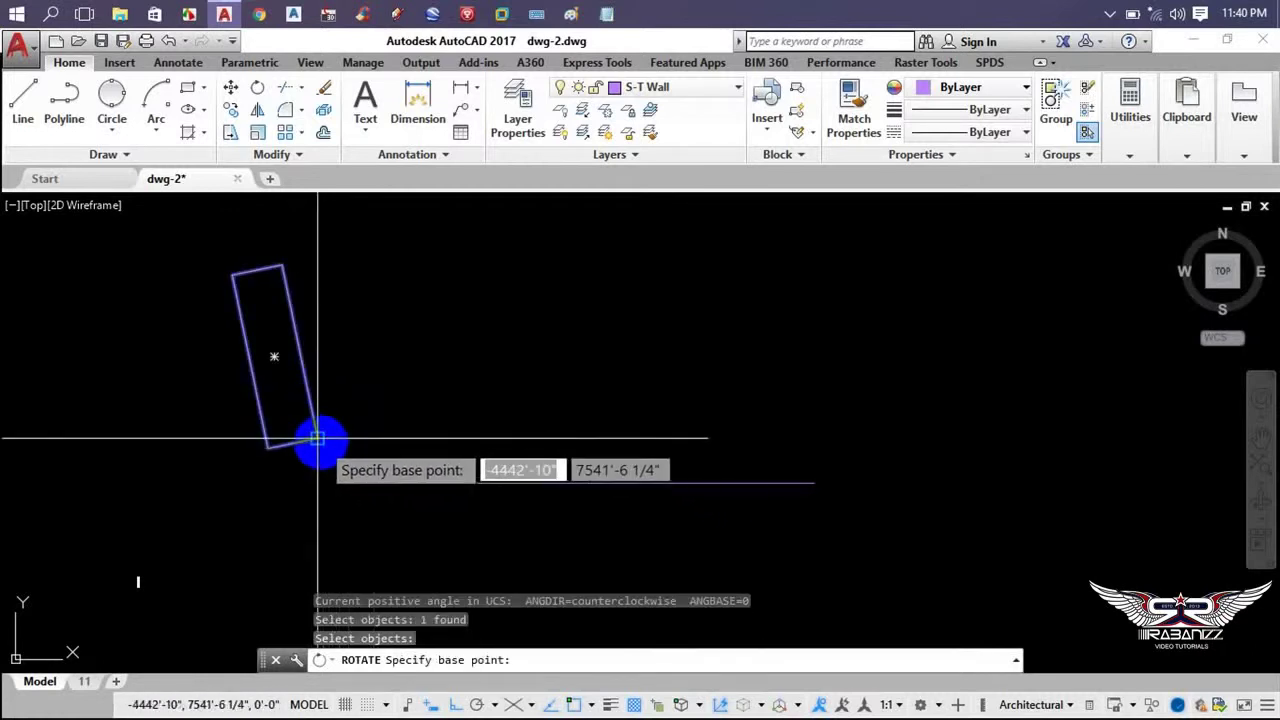
pyautogui.click(316, 440)
pyautogui.write('r')
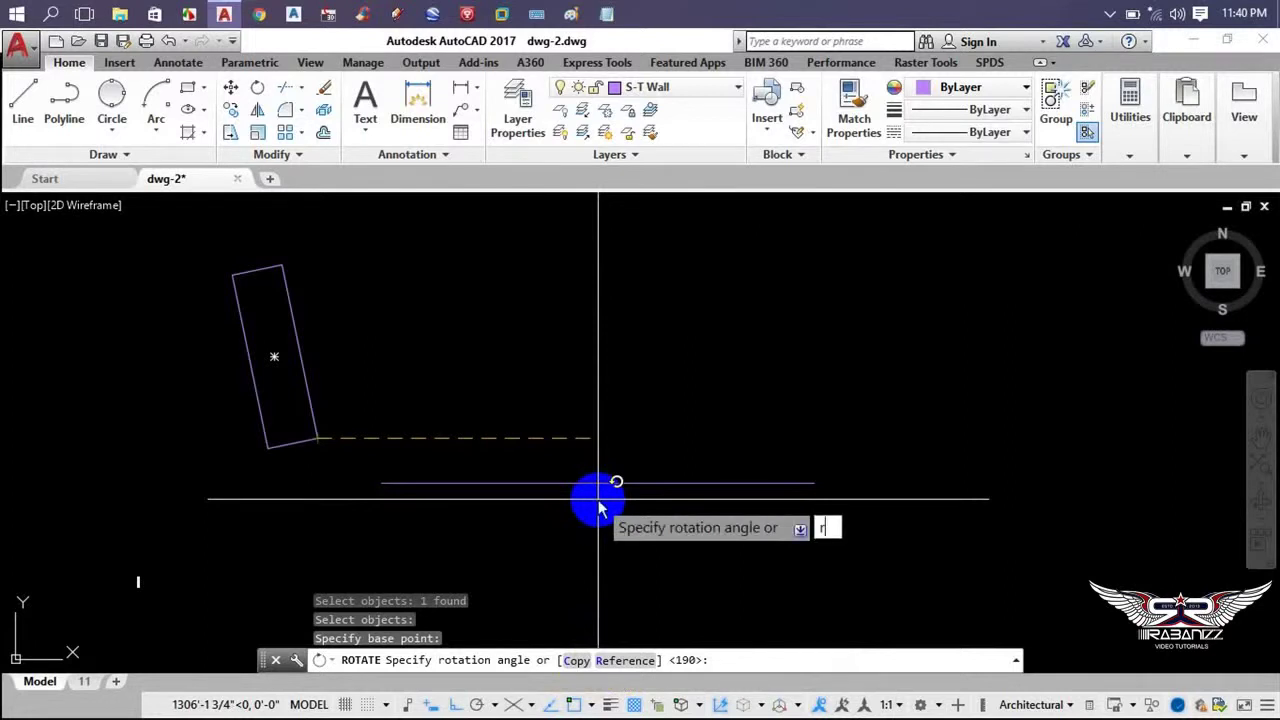
pyautogui.press('Return')
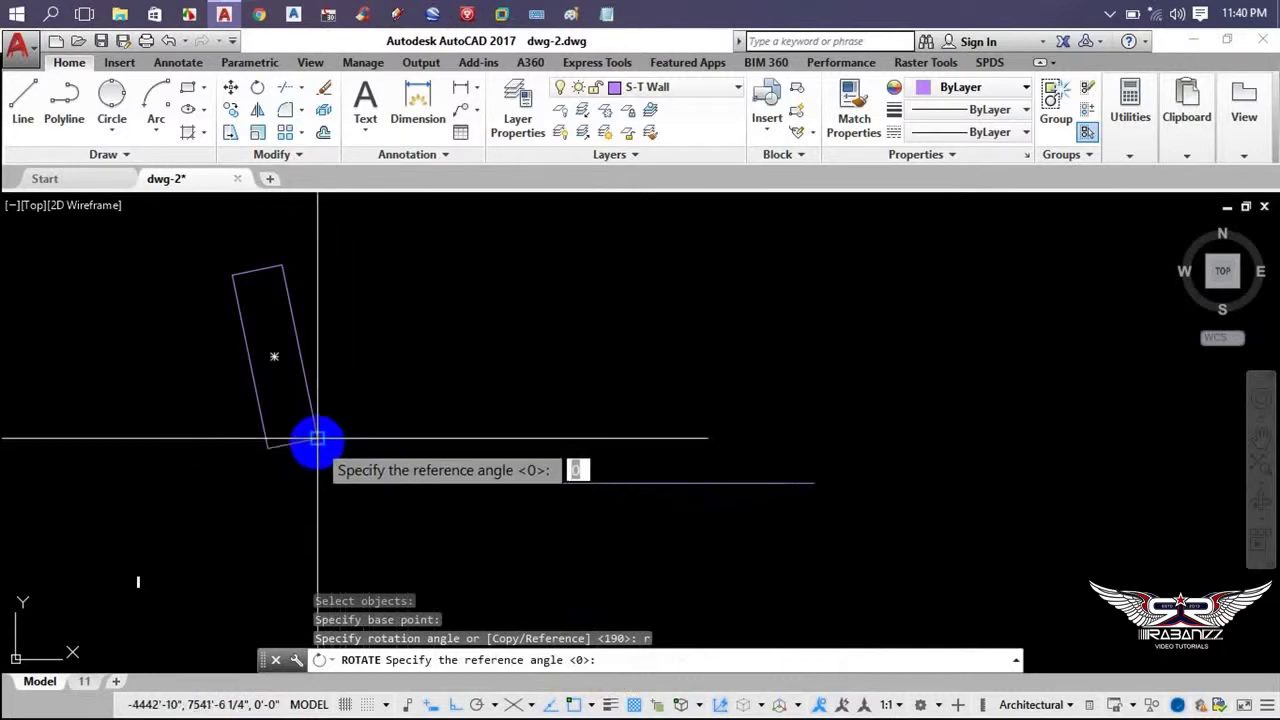
pyautogui.click(316, 438)
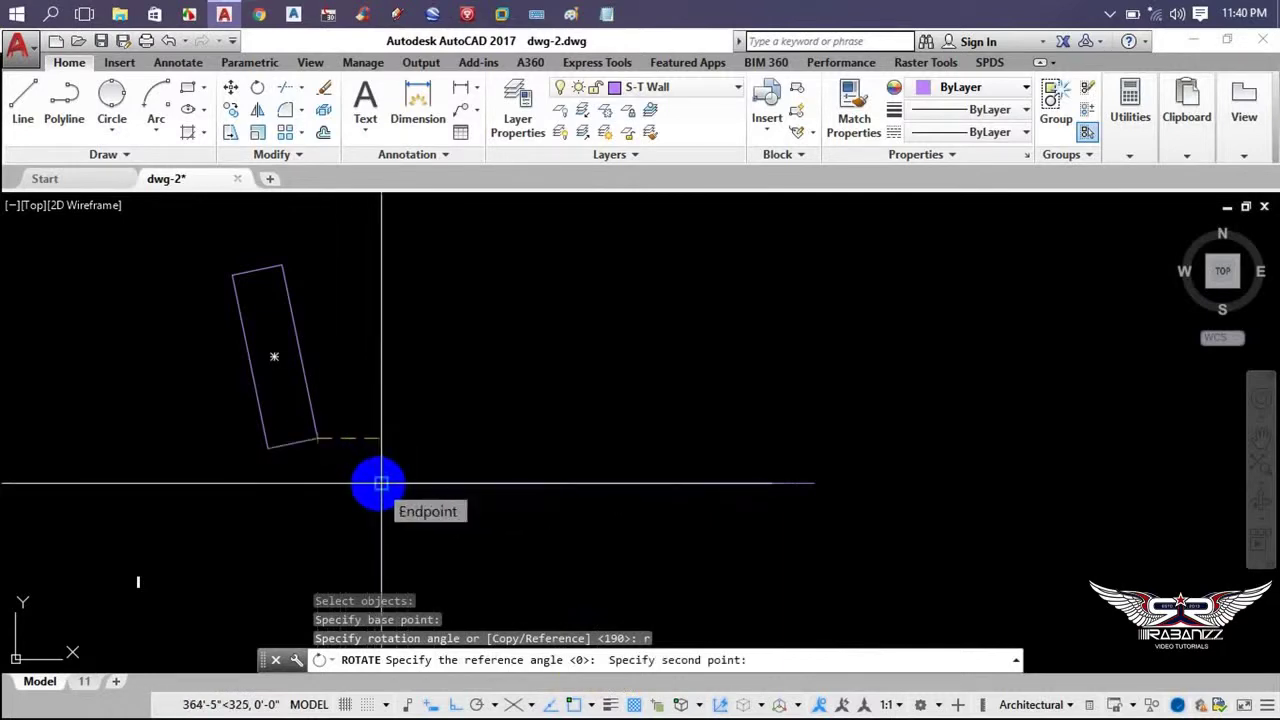
pyautogui.click(381, 484)
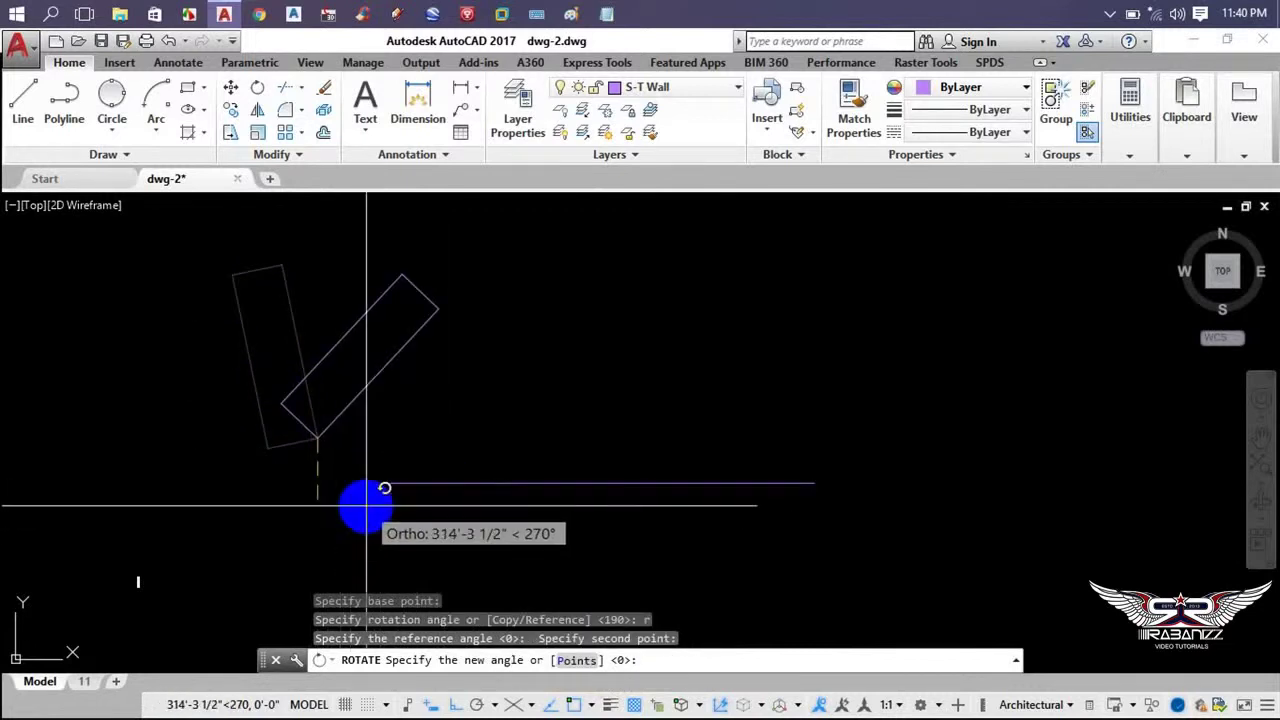
pyautogui.press('Escape')
pyautogui.moveTo(466, 471); pyautogui.dragTo(443, 486, button='middle')
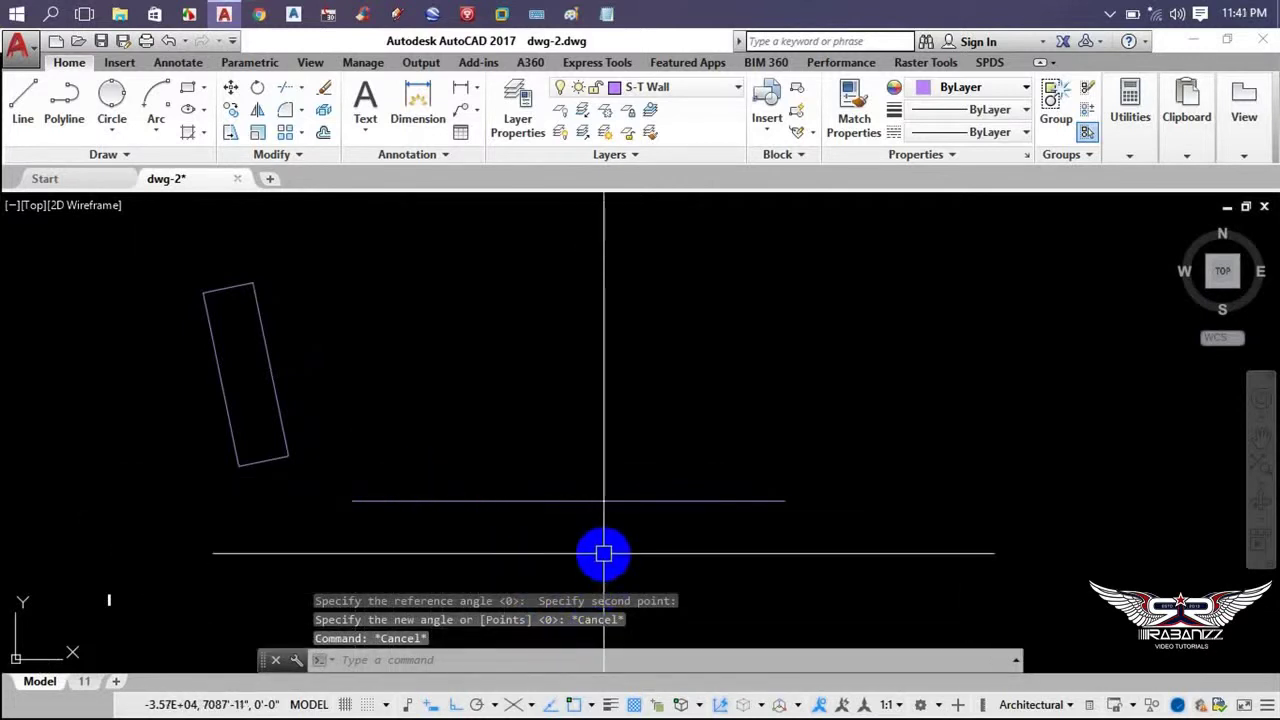
# - With Ortho off, rotate the rectangle about its lower corner so it stands perpendicular to the line
pyautogui.press('F8')
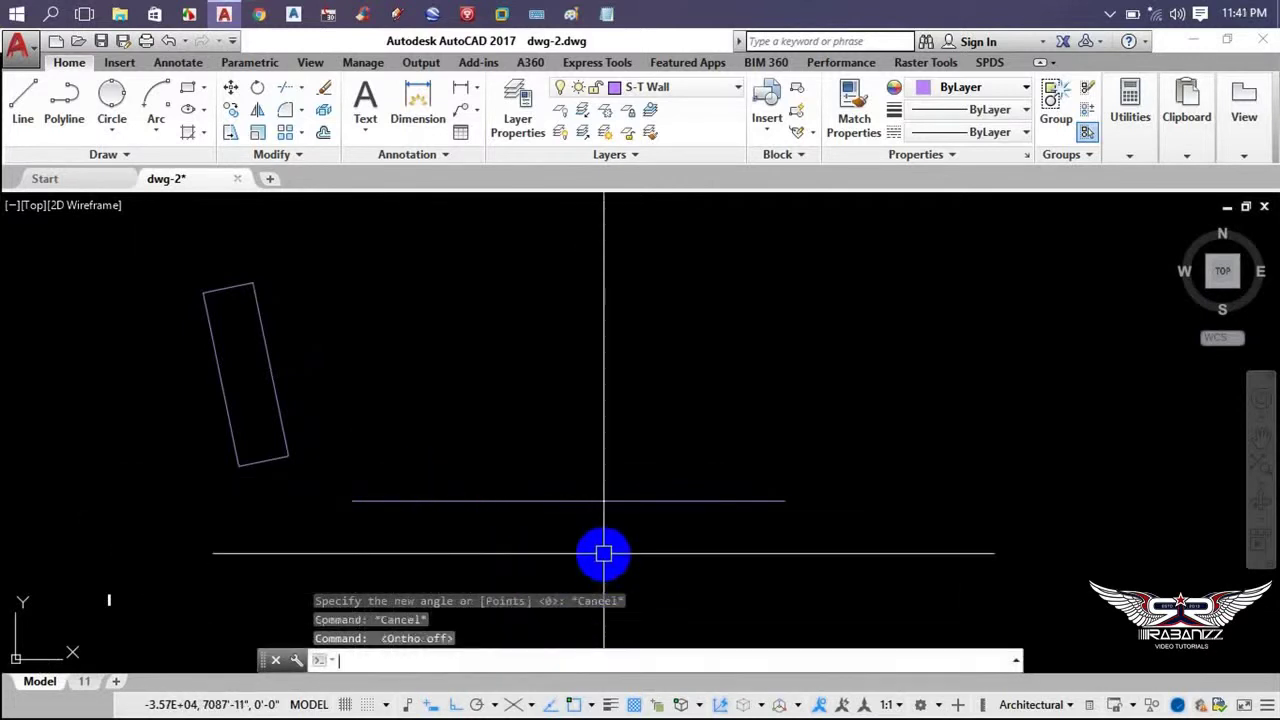
pyautogui.moveTo(553, 551); pyautogui.dragTo(557, 512, button='middle')
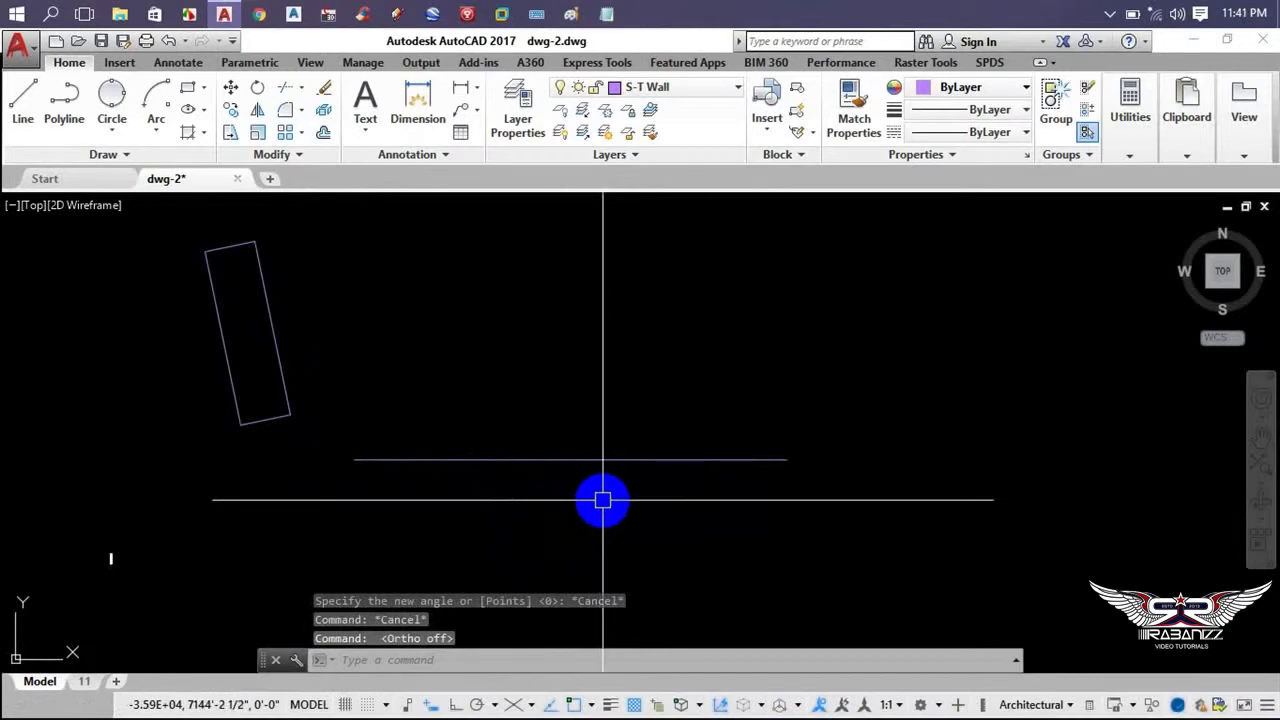
pyautogui.write('ro')
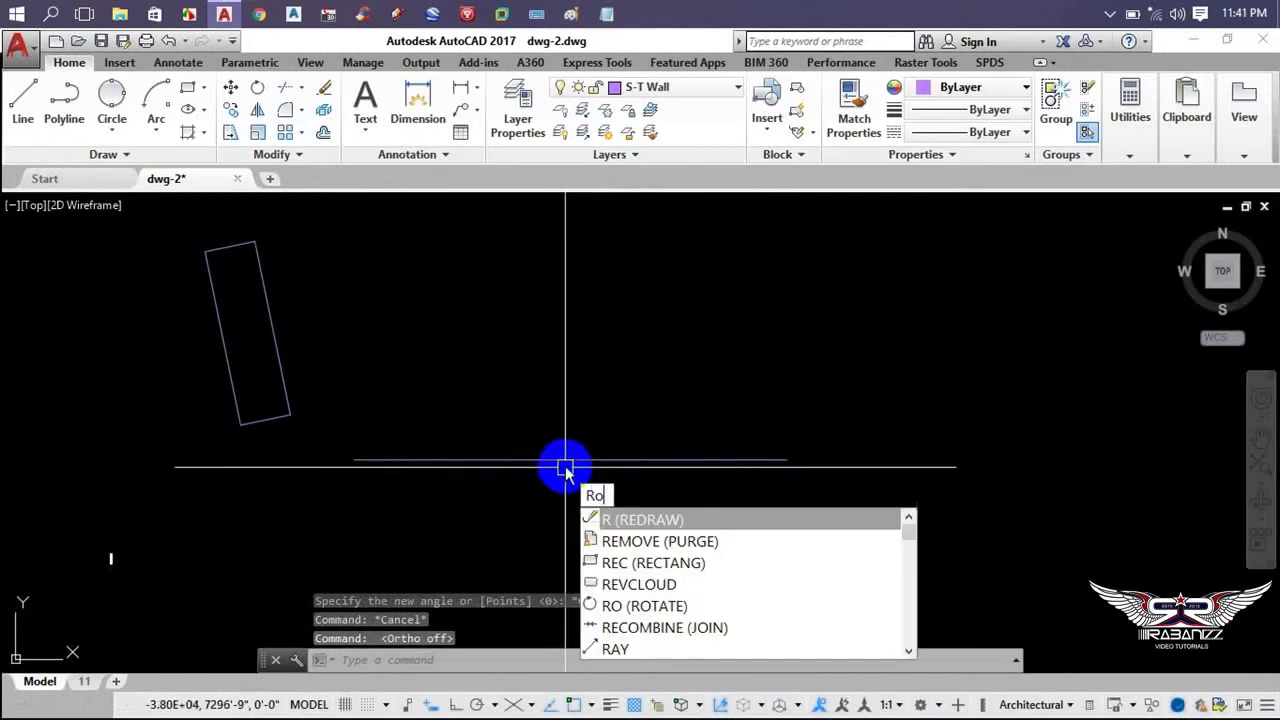
pyautogui.press('Return')
pyautogui.click(291, 419)
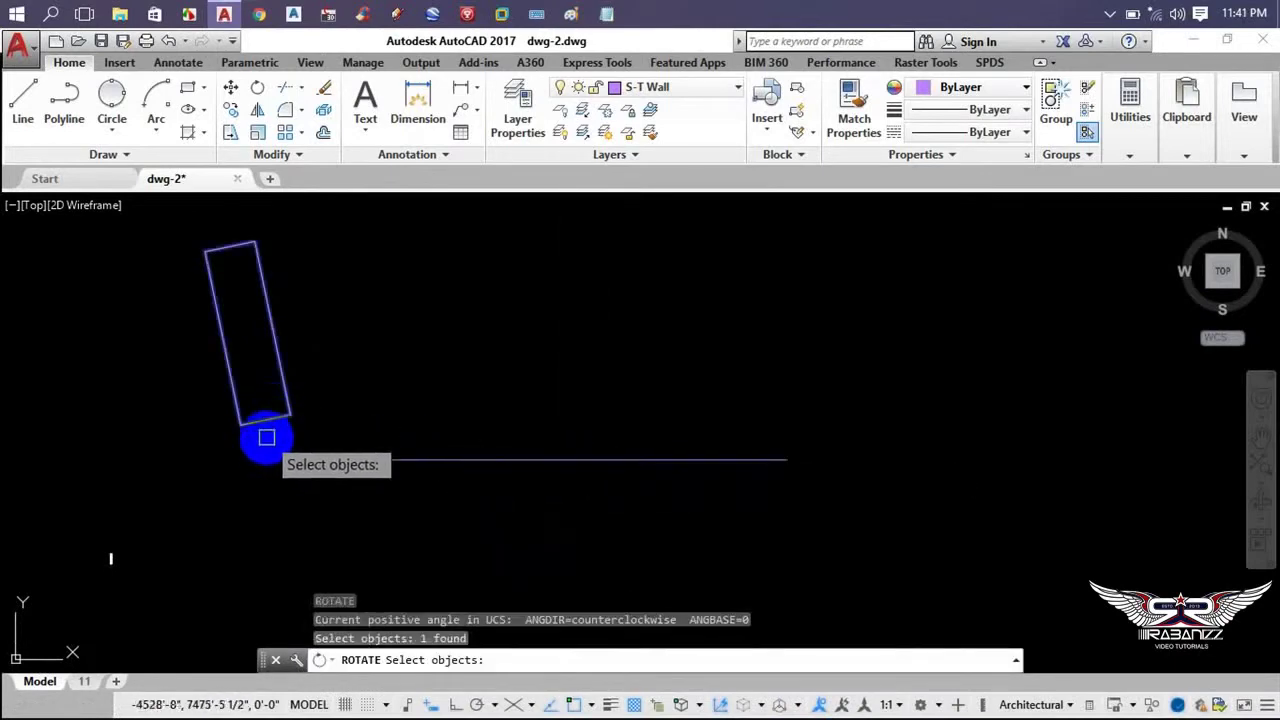
pyautogui.press('Return')
pyautogui.click(290, 414)
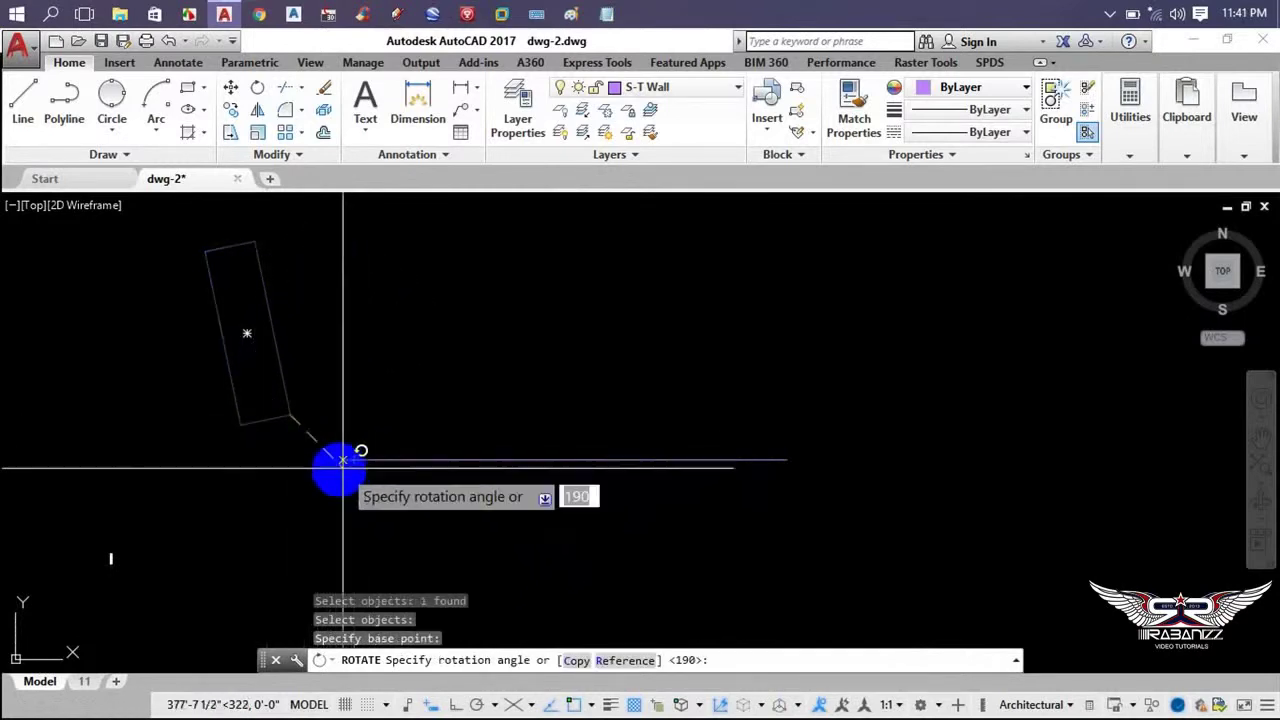
pyautogui.click(353, 460)
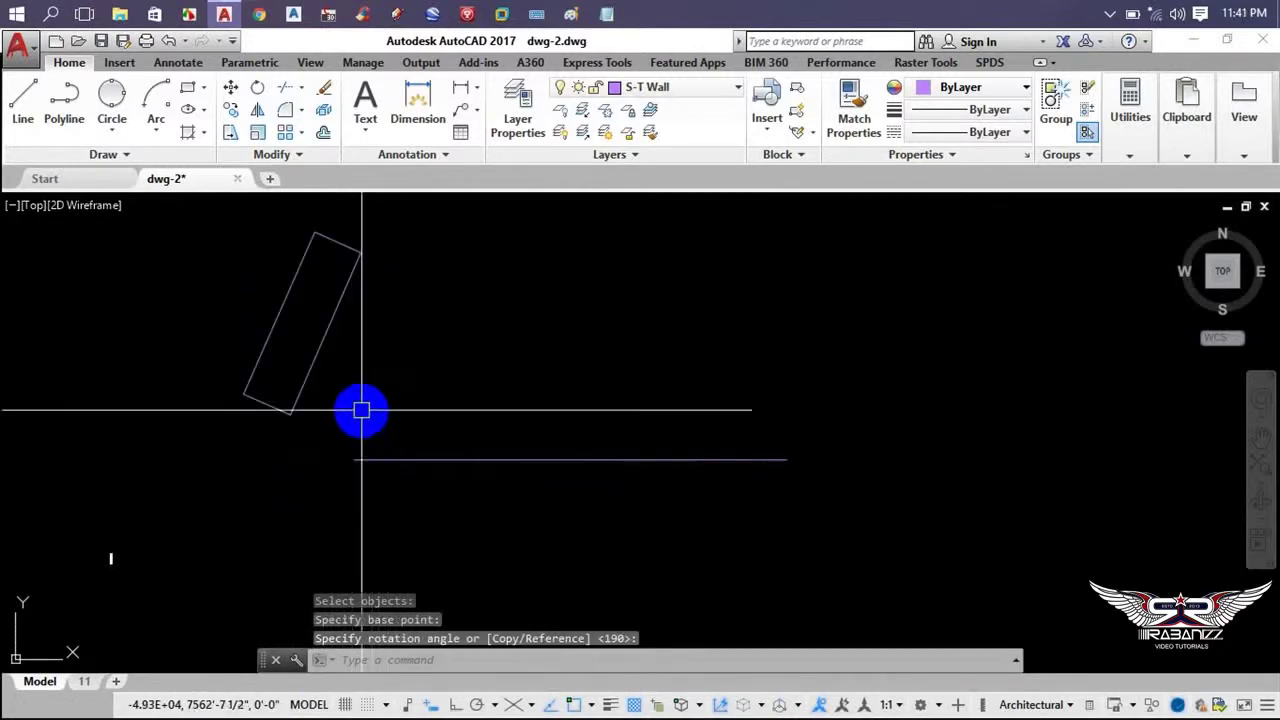
pyautogui.scroll(2, 380, 455)
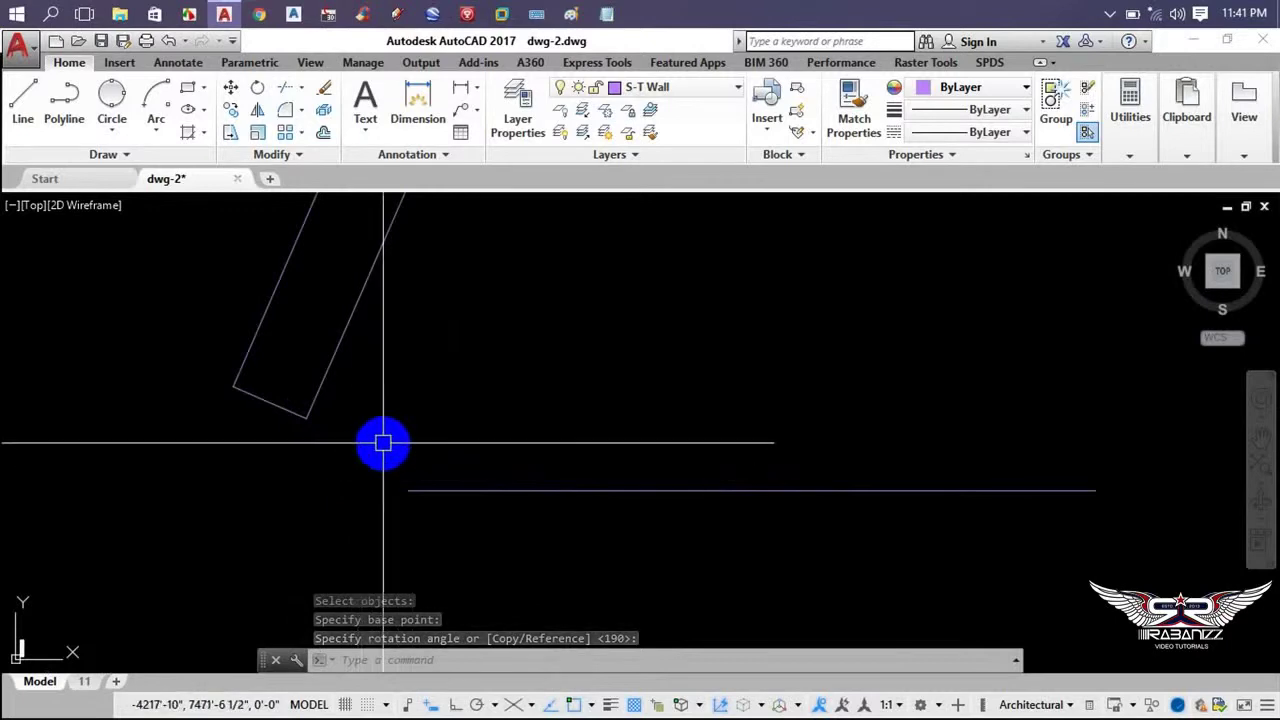
# - Move the rectangle so its lower corner sits on the line's left endpoint
pyautogui.click(423, 362)
pyautogui.click(300, 440)
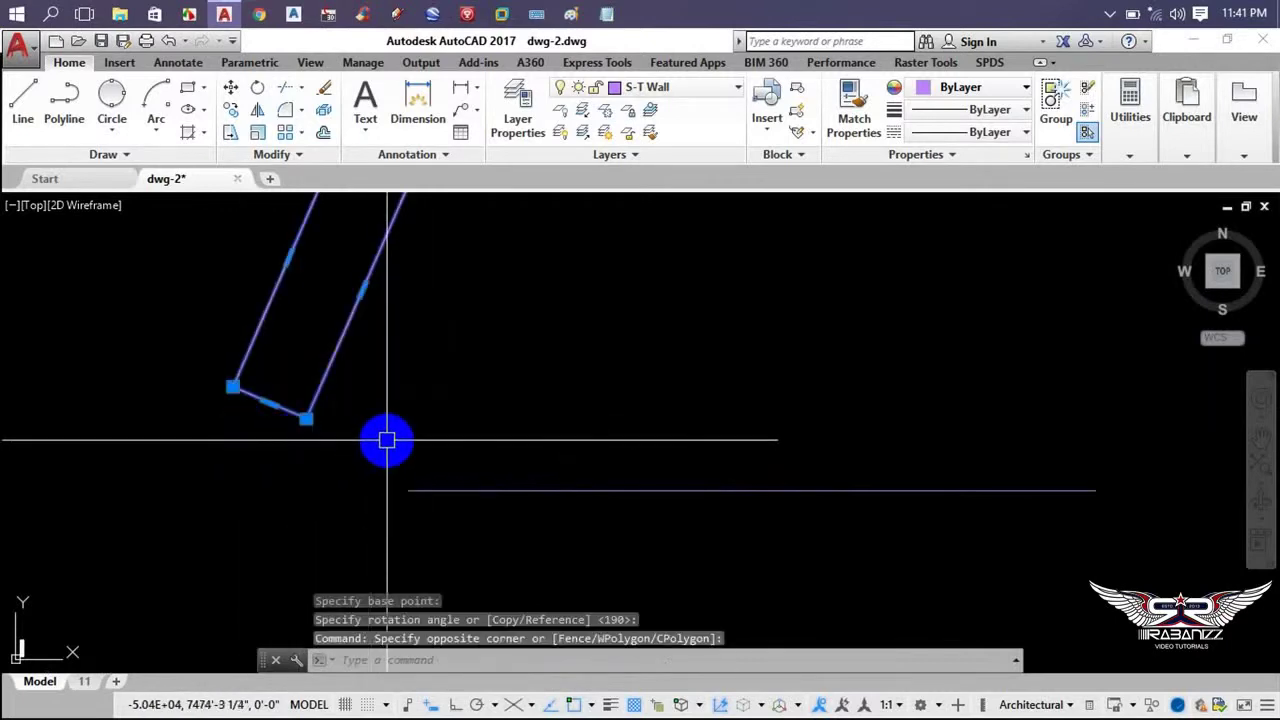
pyautogui.write('m')
pyautogui.press('Return')
pyautogui.click(306, 419)
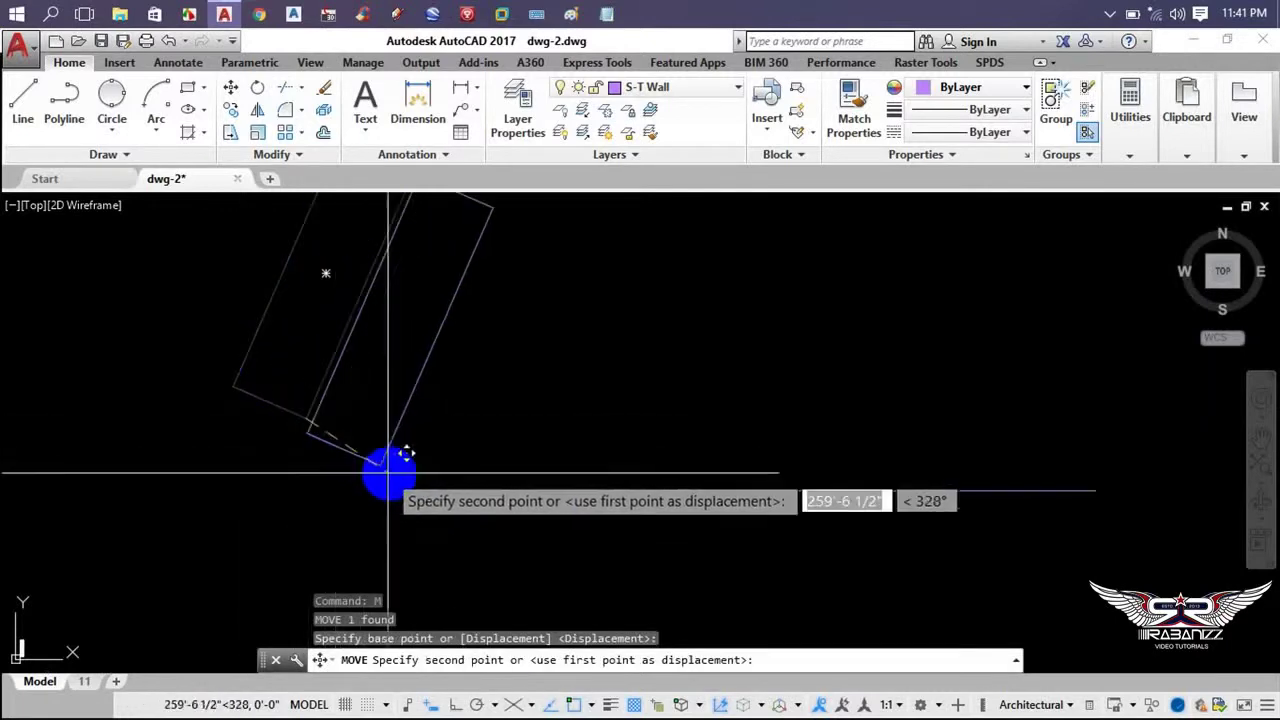
pyautogui.click(406, 488)
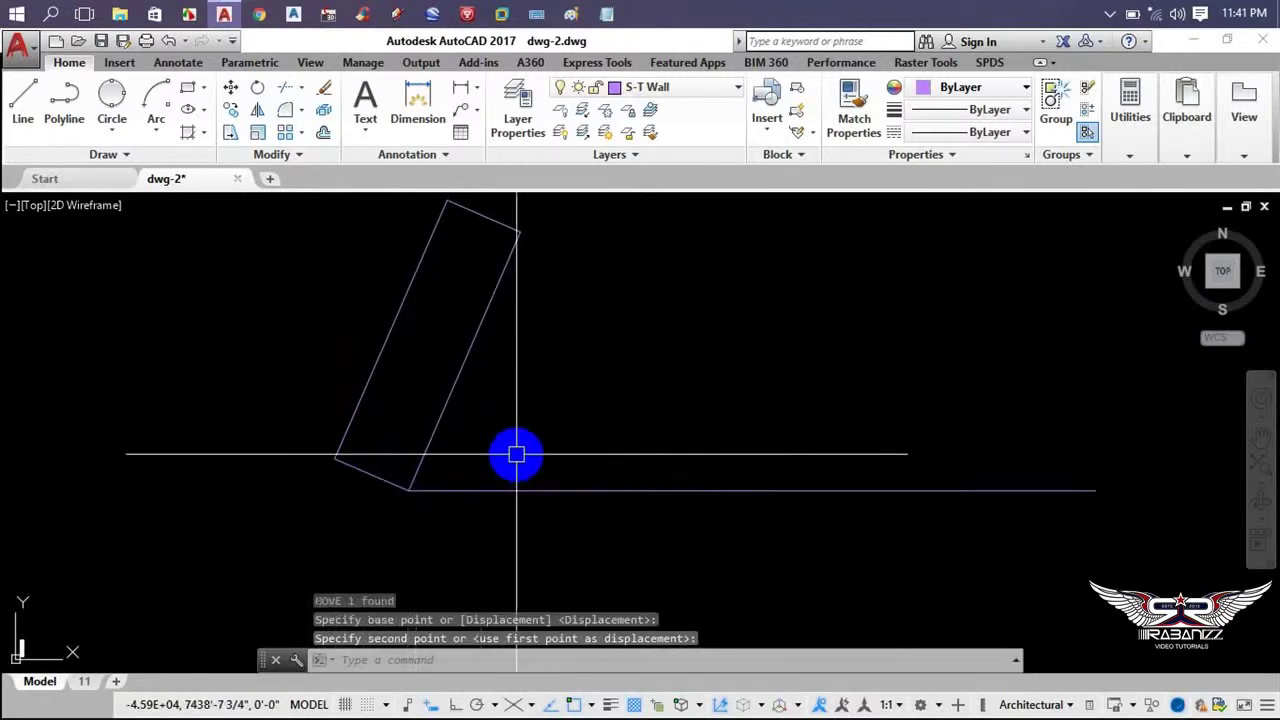
pyautogui.write('ro')
pyautogui.press('Return')
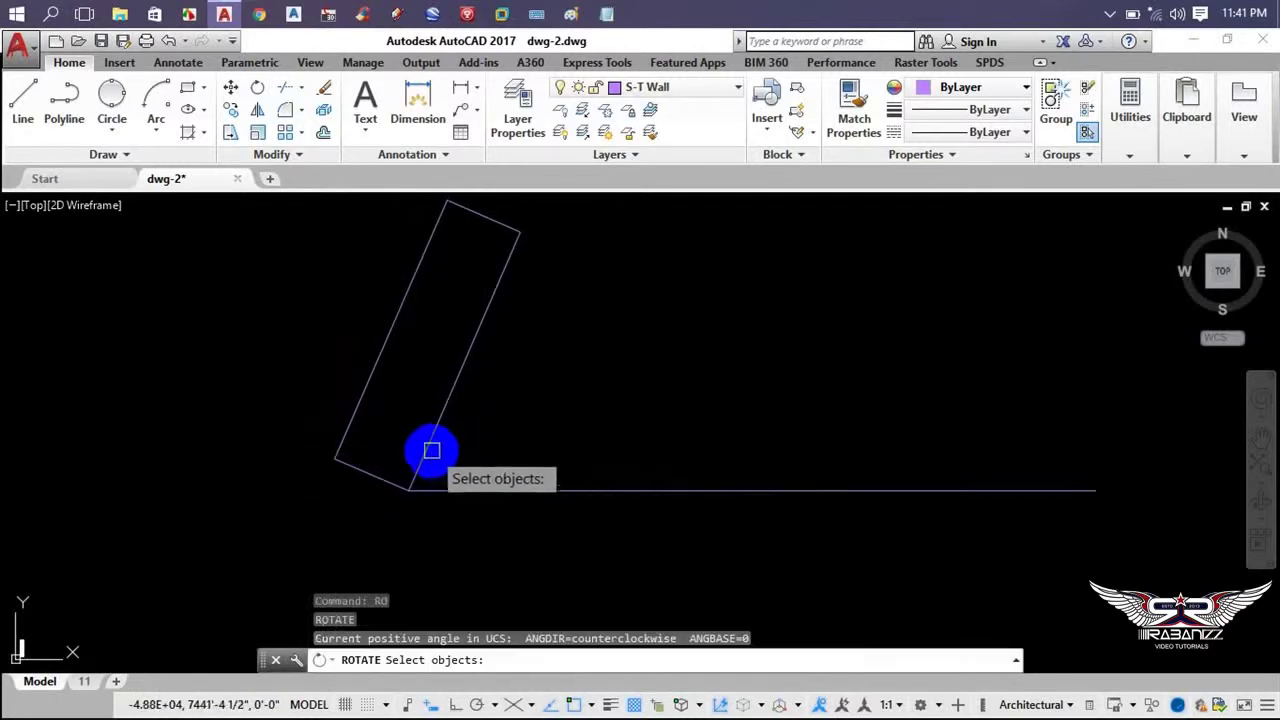
# - Rotate the rectangle by reference about its line corner so its long side lies along the line
pyautogui.click(431, 451)
pyautogui.press('Return')
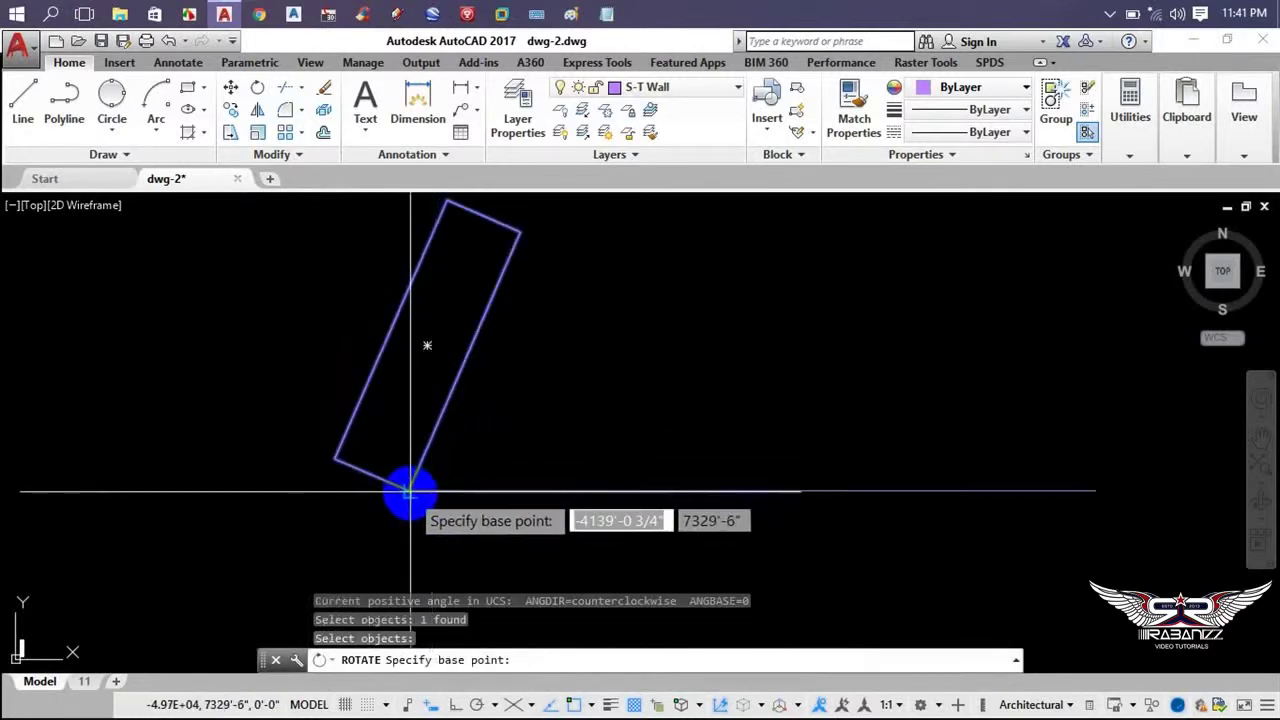
pyautogui.click(410, 491)
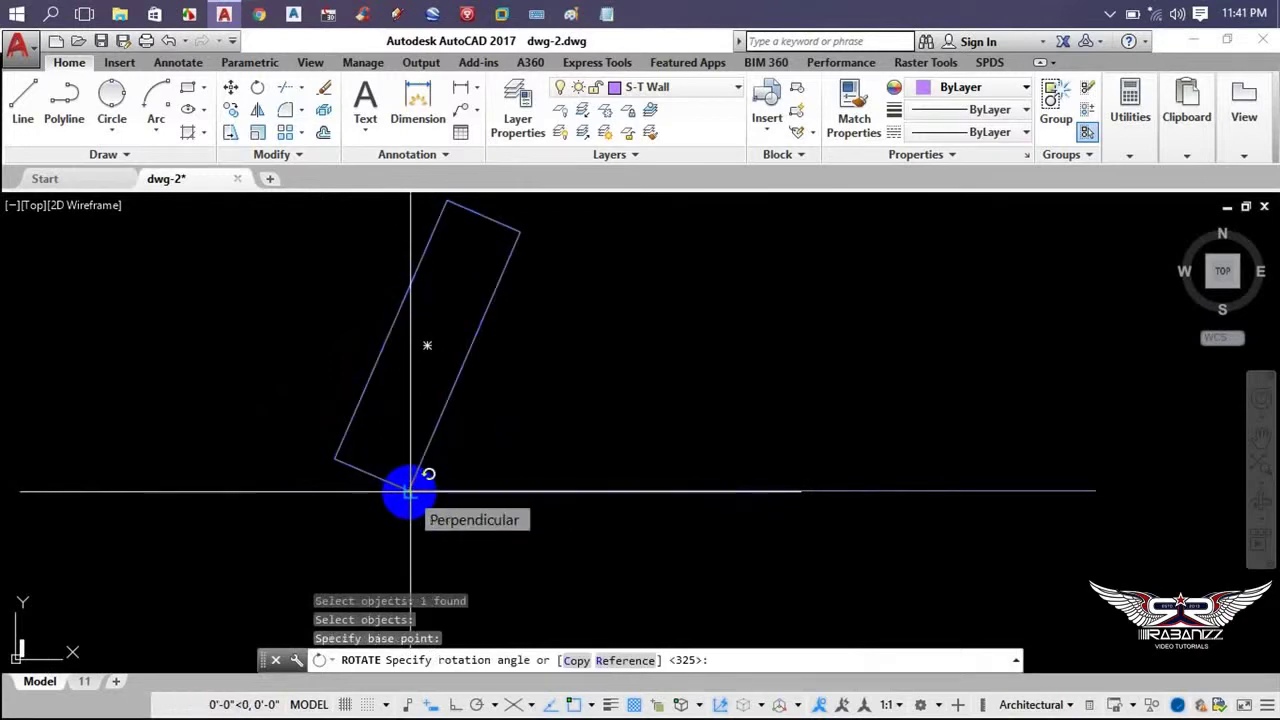
pyautogui.write('r')
pyautogui.press('Return')
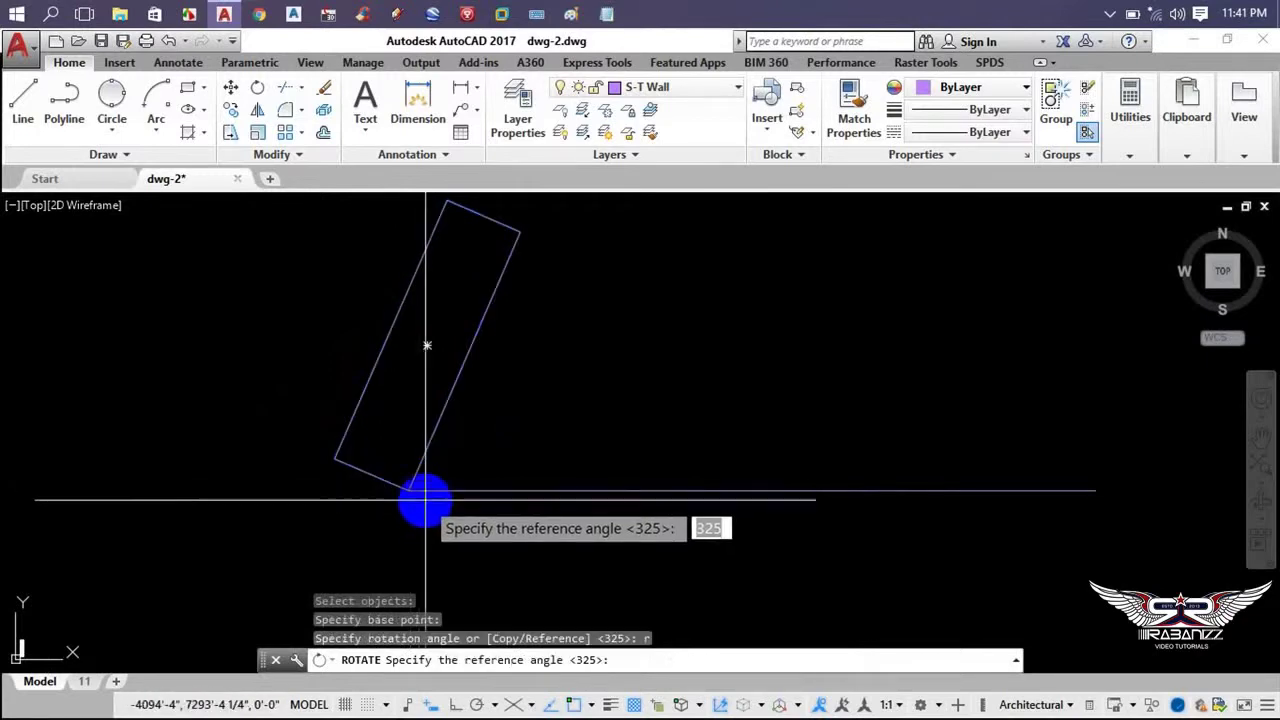
pyautogui.click(405, 491)
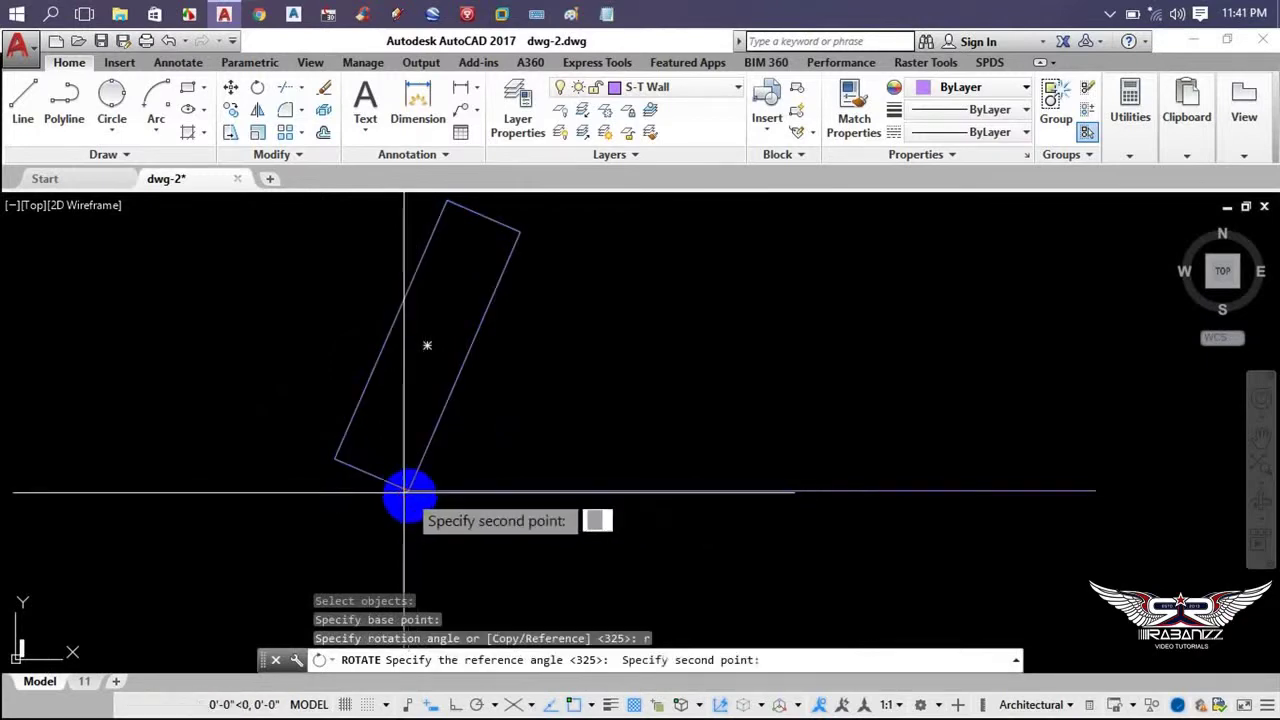
pyautogui.click(519, 231)
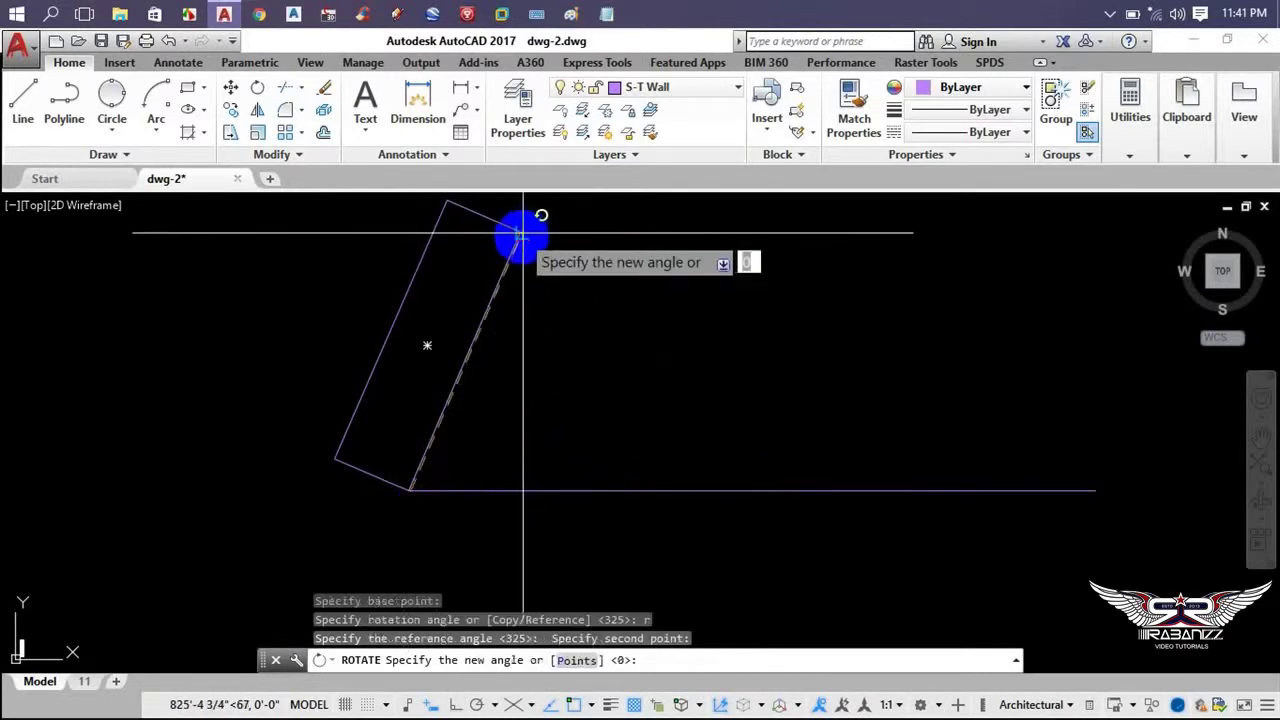
pyautogui.click(1108, 480)
pyautogui.scroll(-3, 686, 440)
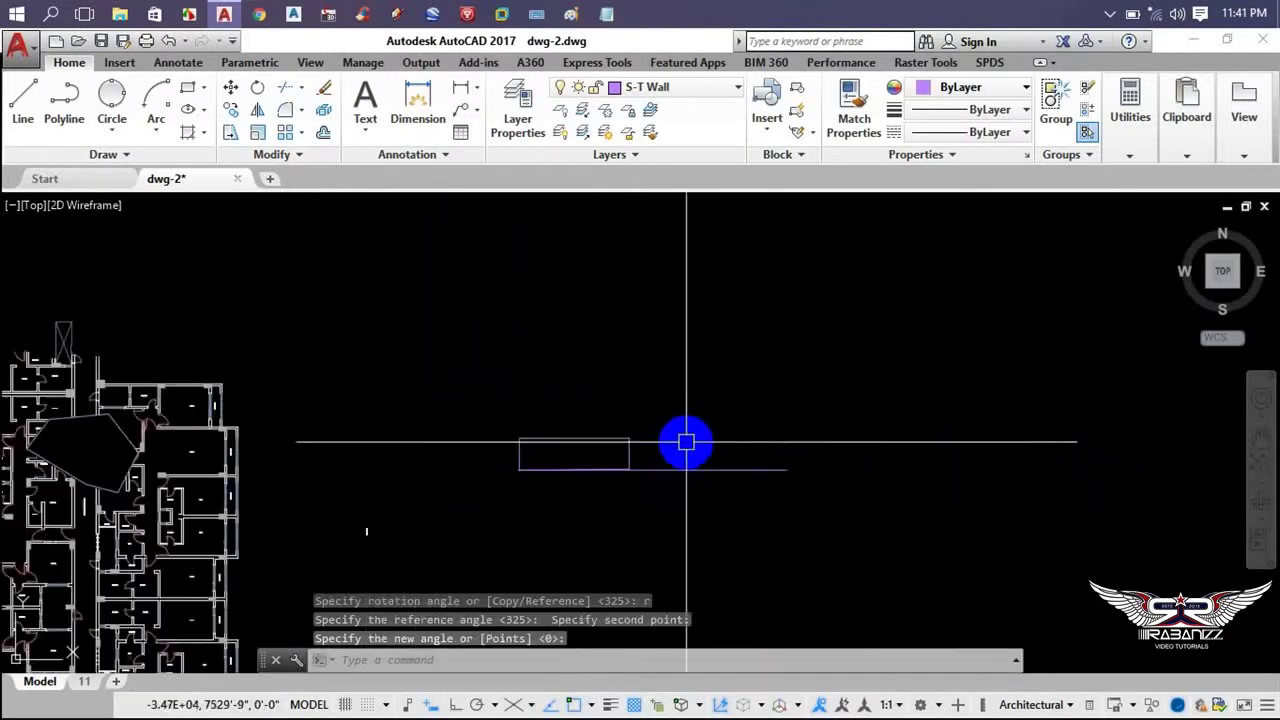
pyautogui.scroll(-2, 651, 490)
pyautogui.scroll(5, 330, 478)
pyautogui.scroll(1, 400, 329)
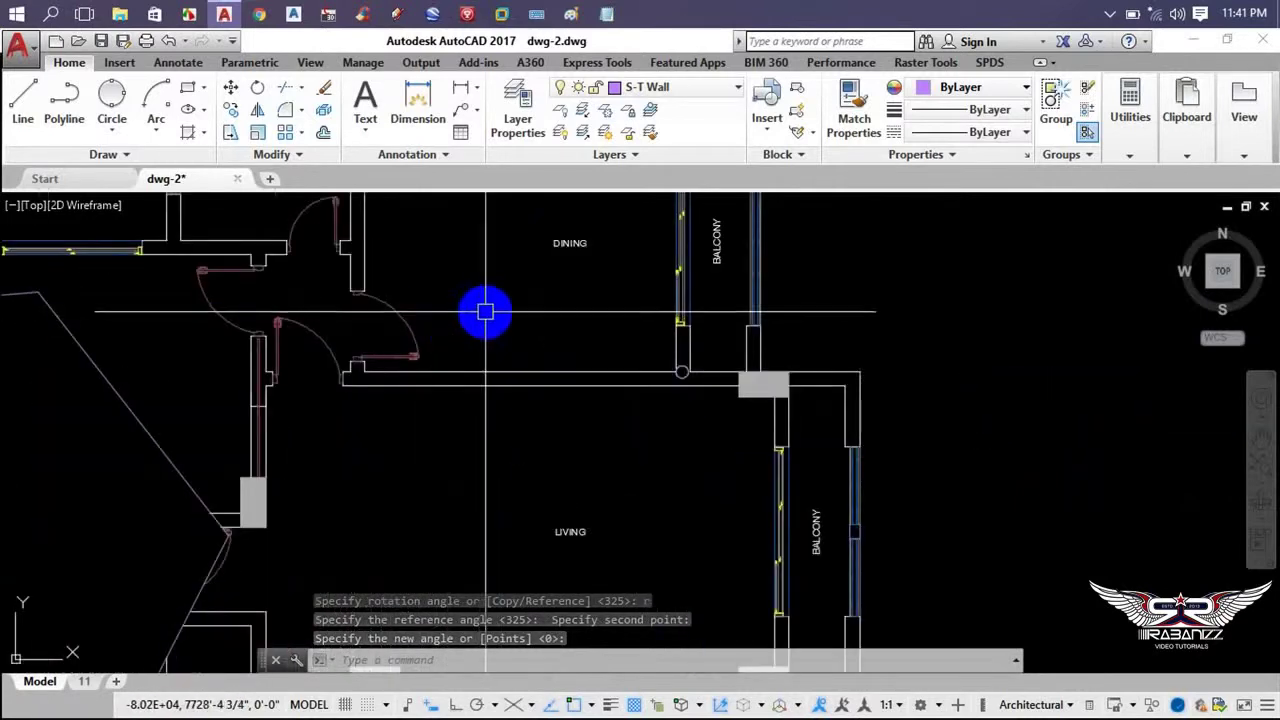
pyautogui.scroll(2, 379, 405)
# - Select the door beside DINING and start a reference rotation about its hinge
pyautogui.press('Escape')
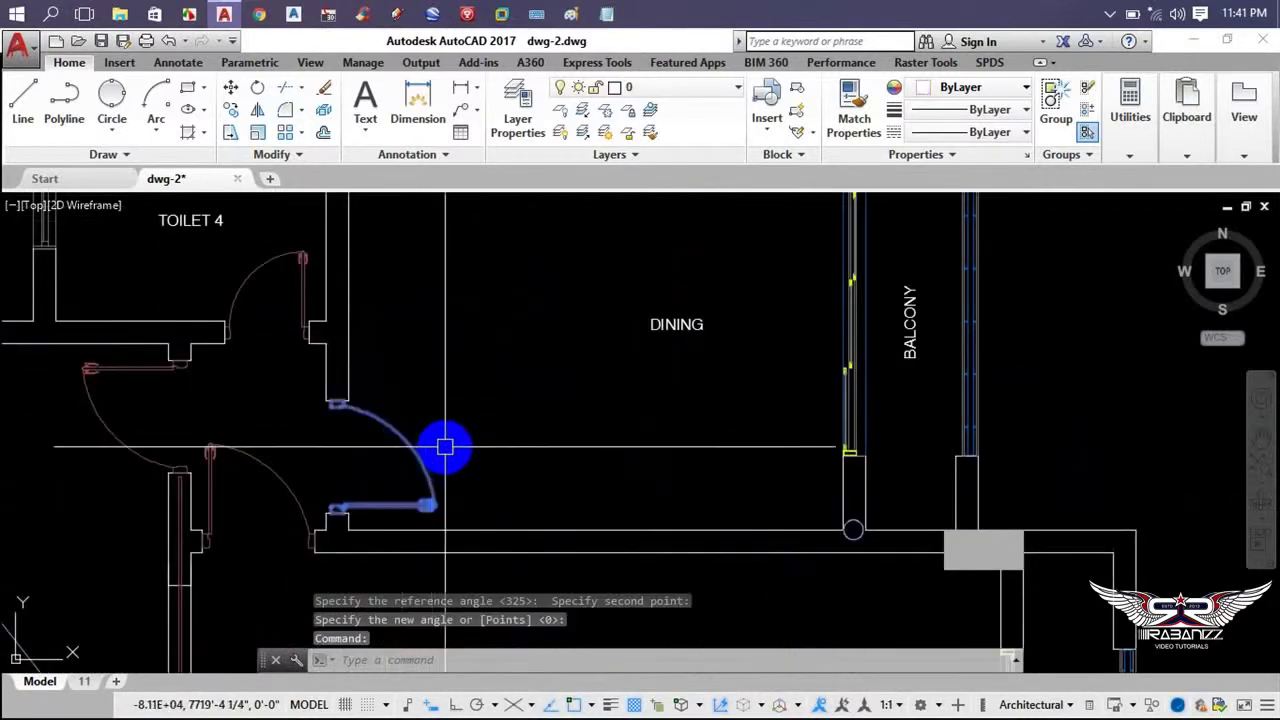
pyautogui.click(445, 446)
pyautogui.write('ro')
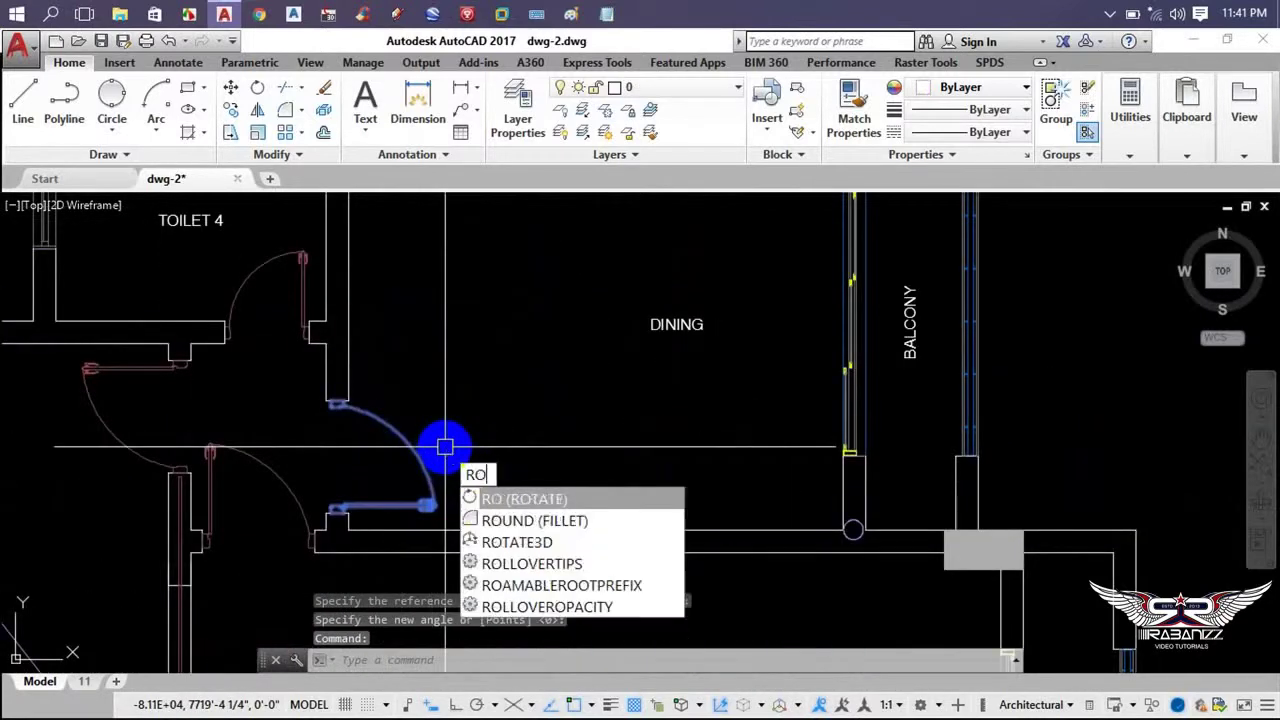
pyautogui.press('Return')
pyautogui.scroll(2, 333, 520)
pyautogui.scroll(4, 333, 518)
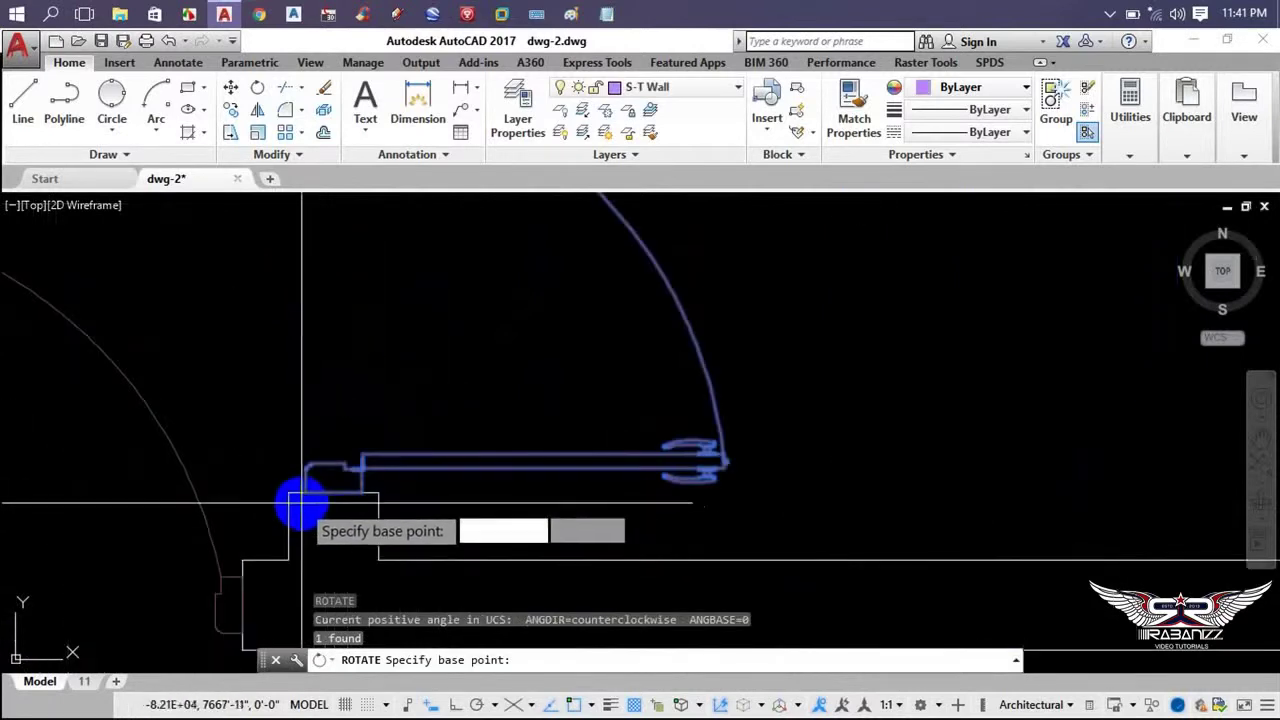
pyautogui.click(305, 492)
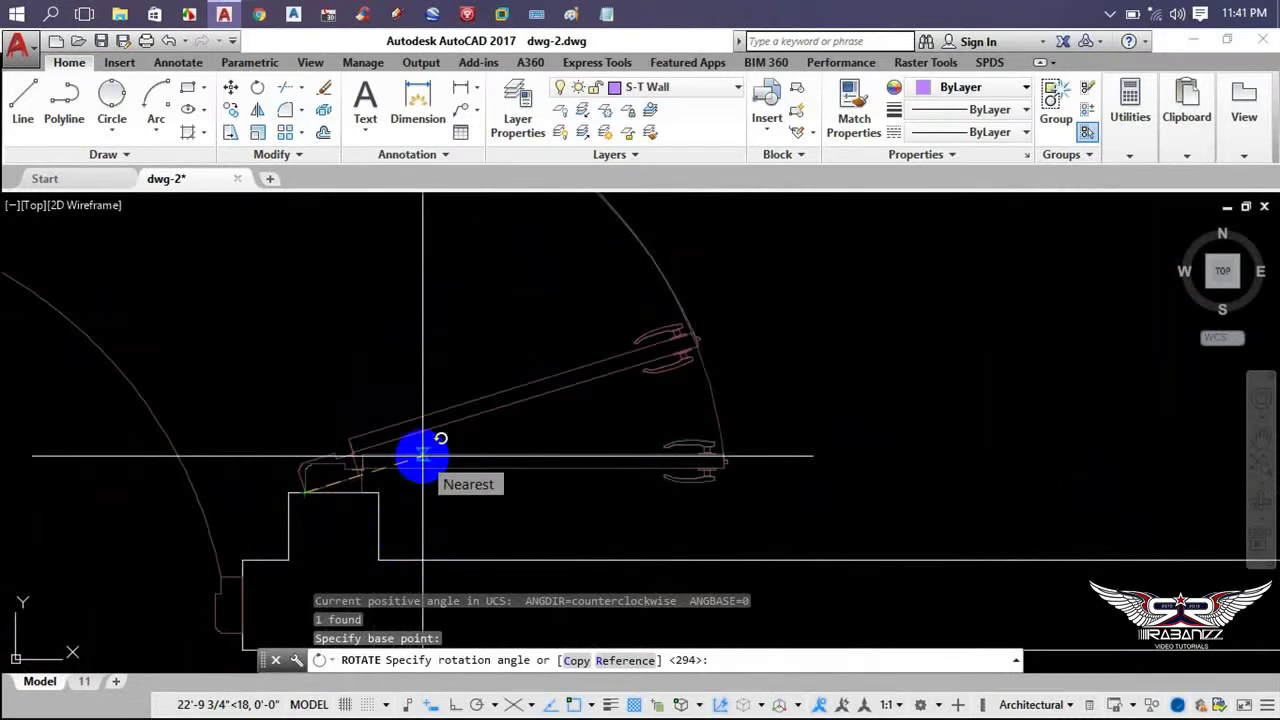
pyautogui.write('r')
pyautogui.press('Return')
pyautogui.scroll(2, 340, 500)
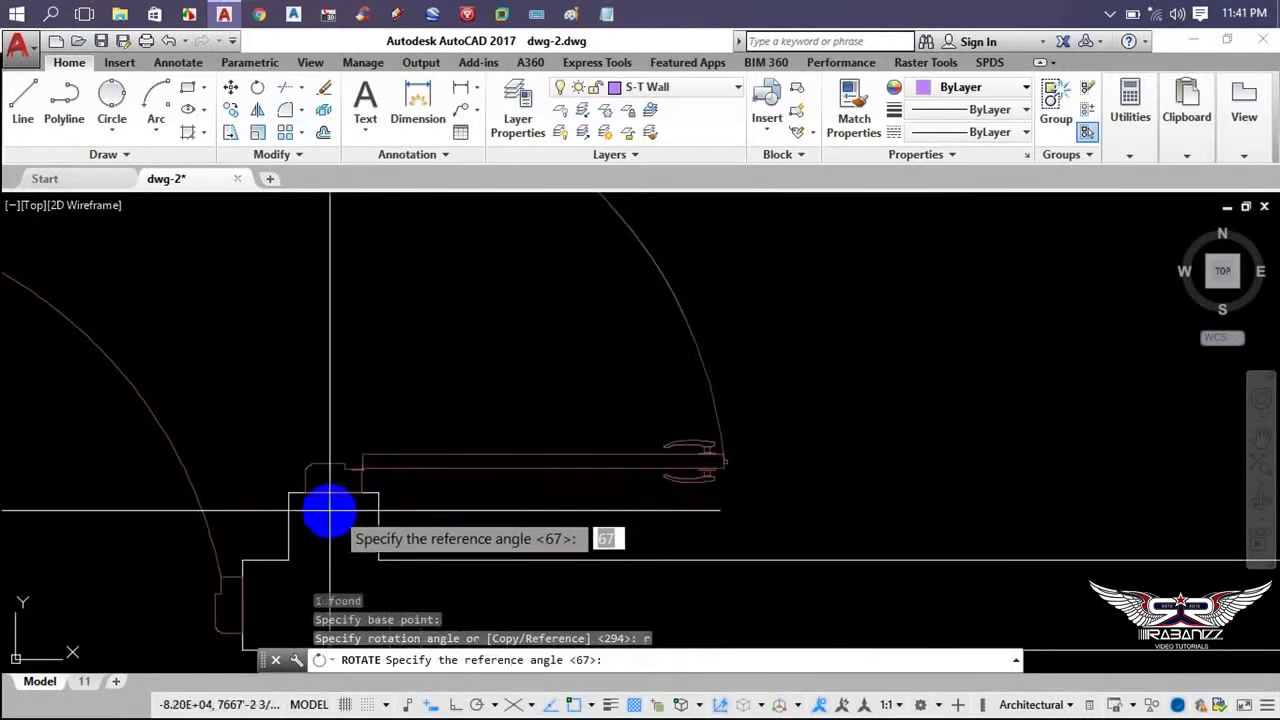
pyautogui.scroll(2, 330, 510)
pyautogui.scroll(2, 318, 495)
pyautogui.scroll(-2, 318, 495)
# - Set the reference along the door leaf and swing the door to its new angle
pyautogui.click(329, 468)
pyautogui.scroll(-2, 400, 514)
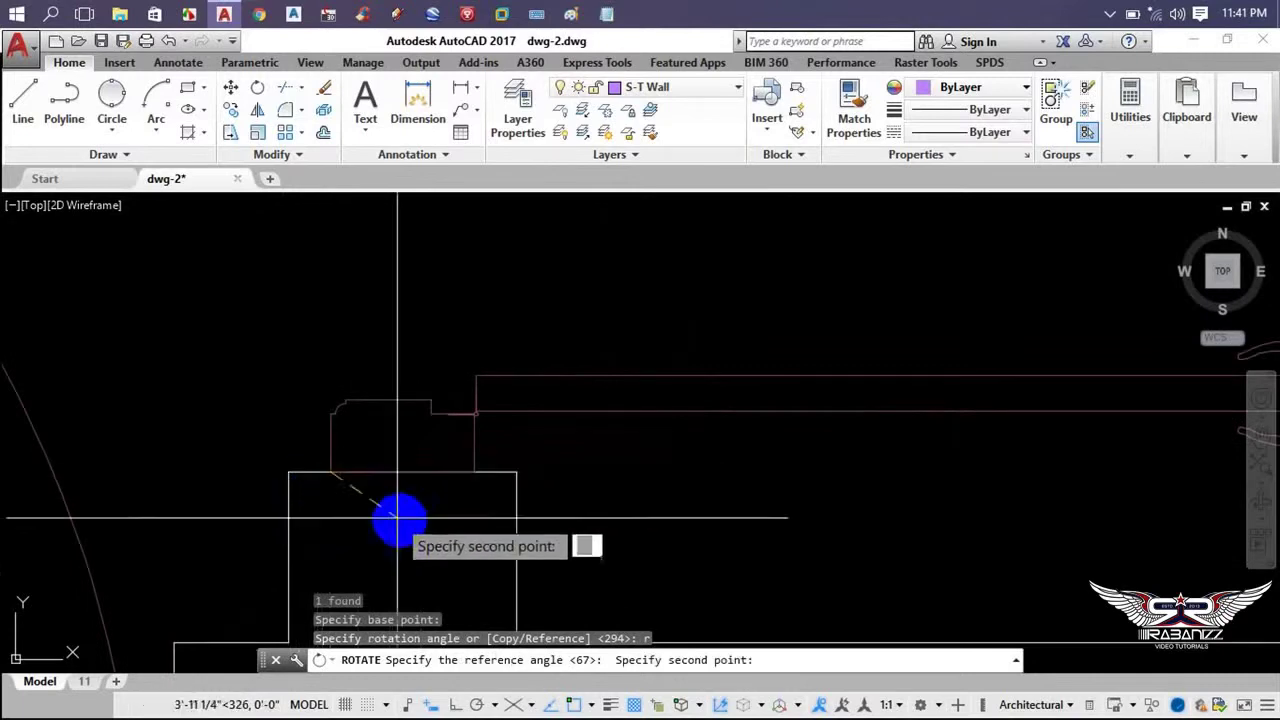
pyautogui.scroll(-2, 500, 529)
pyautogui.scroll(-2, 612, 507)
pyautogui.scroll(-1, 737, 514)
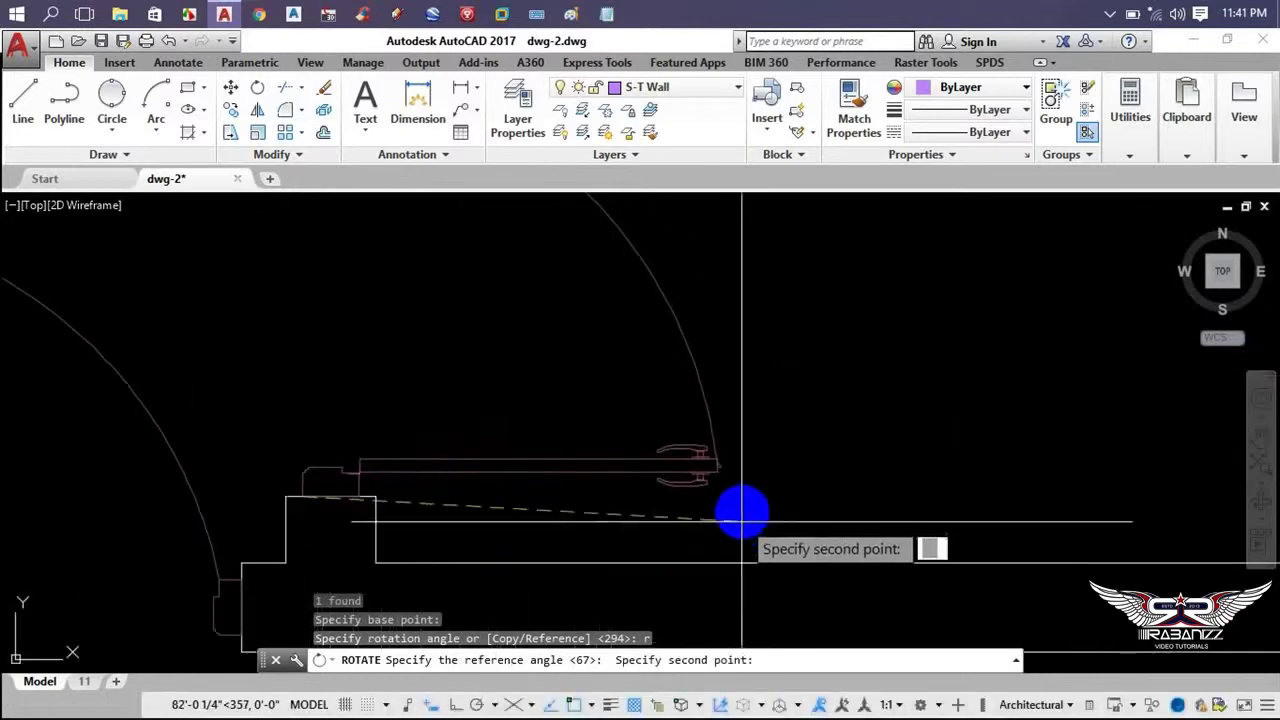
pyautogui.click(729, 468)
pyautogui.moveTo(729, 451)
pyautogui.mouseDown(button='middle')
pyautogui.moveTo(681, 428)
pyautogui.moveTo(681, 446)
pyautogui.mouseUp(button='middle')
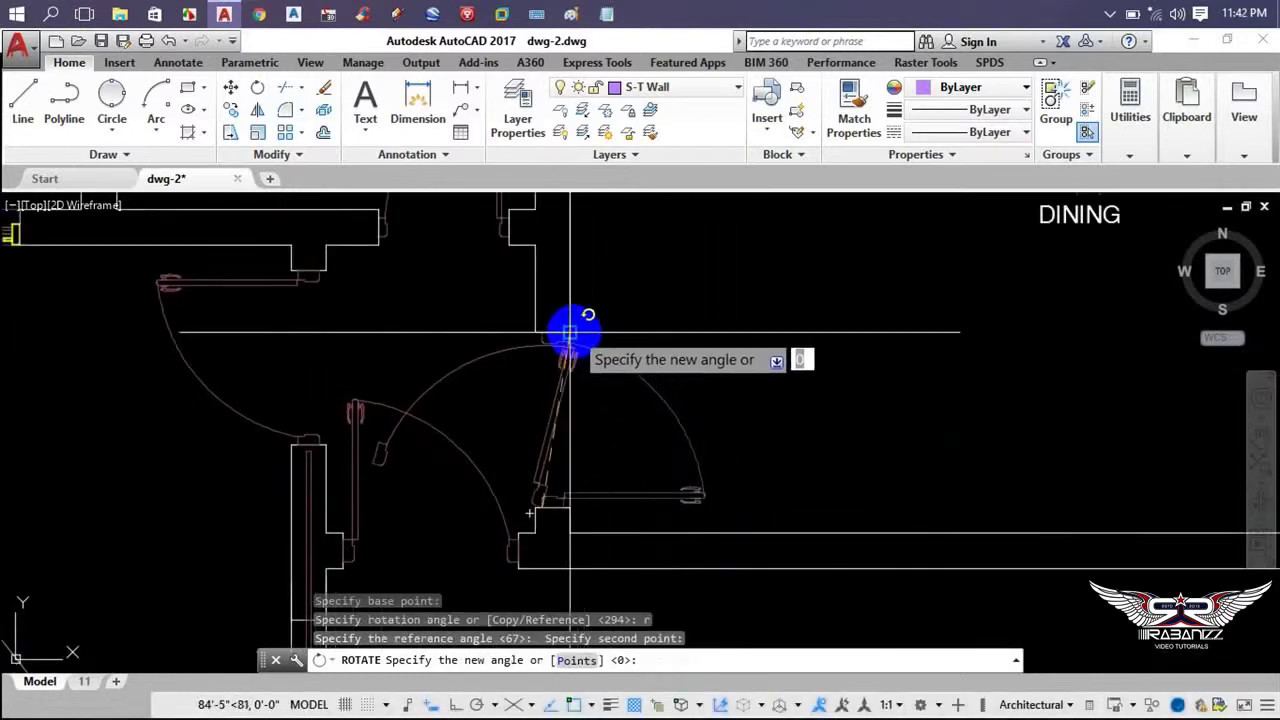
pyautogui.click(543, 336)
pyautogui.scroll(-2, 614, 443)
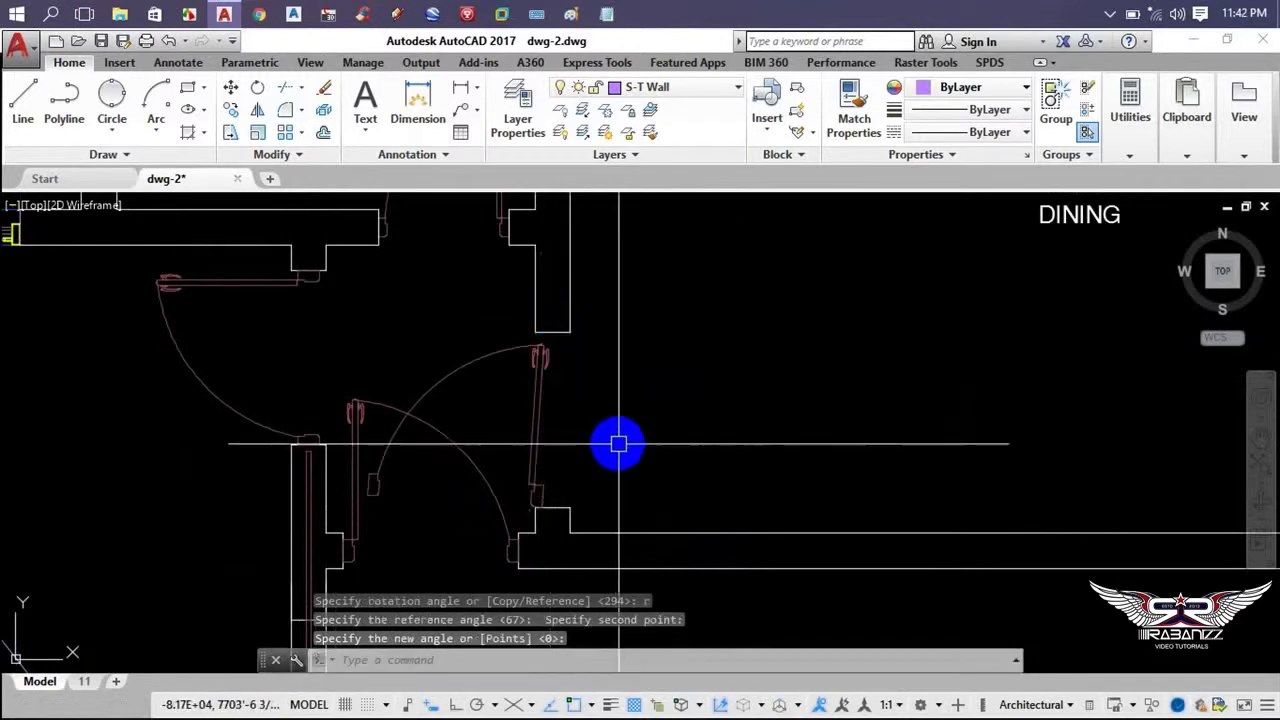
pyautogui.scroll(-2, 463, 486)
pyautogui.scroll(-2, 460, 497)
pyautogui.moveTo(491, 460); pyautogui.dragTo(429, 449, button='middle')
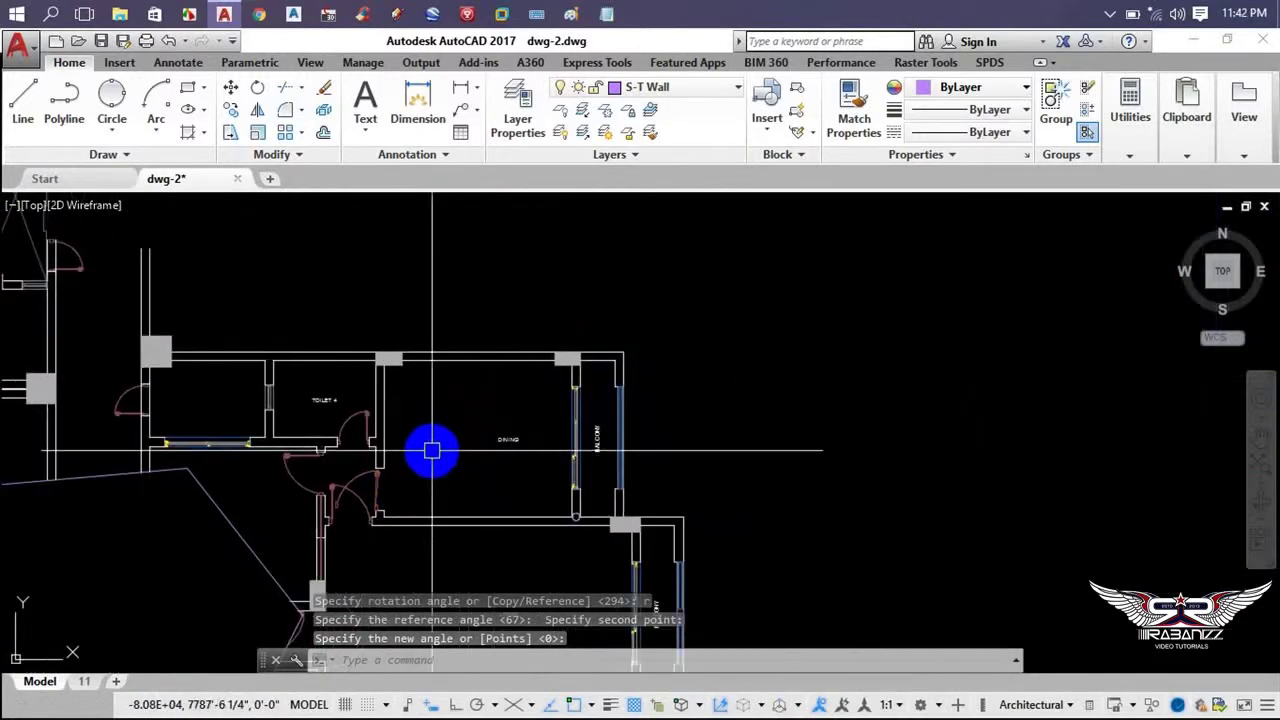
pyautogui.moveTo(417, 377)
pyautogui.mouseDown(button='middle')
pyautogui.moveTo(380, 340)
pyautogui.moveTo(257, 343)
pyautogui.mouseUp(button='middle')
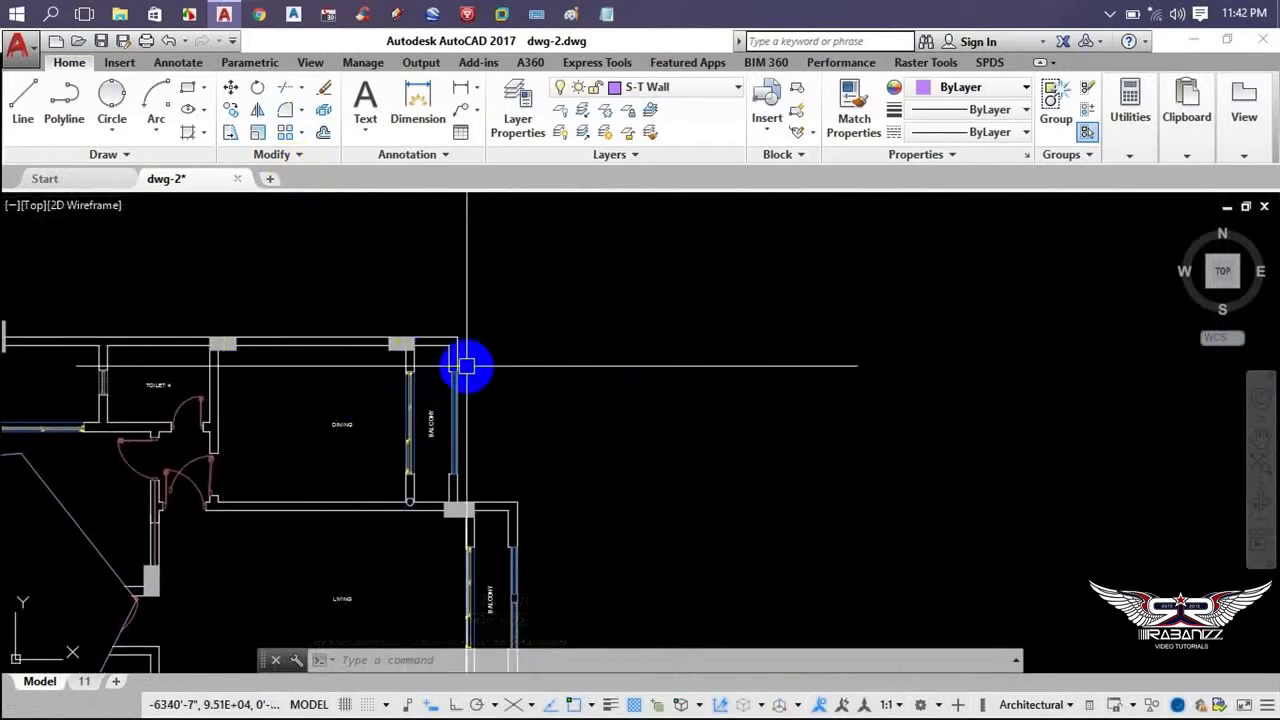
pyautogui.moveTo(462, 365); pyautogui.dragTo(437, 380, button='middle')
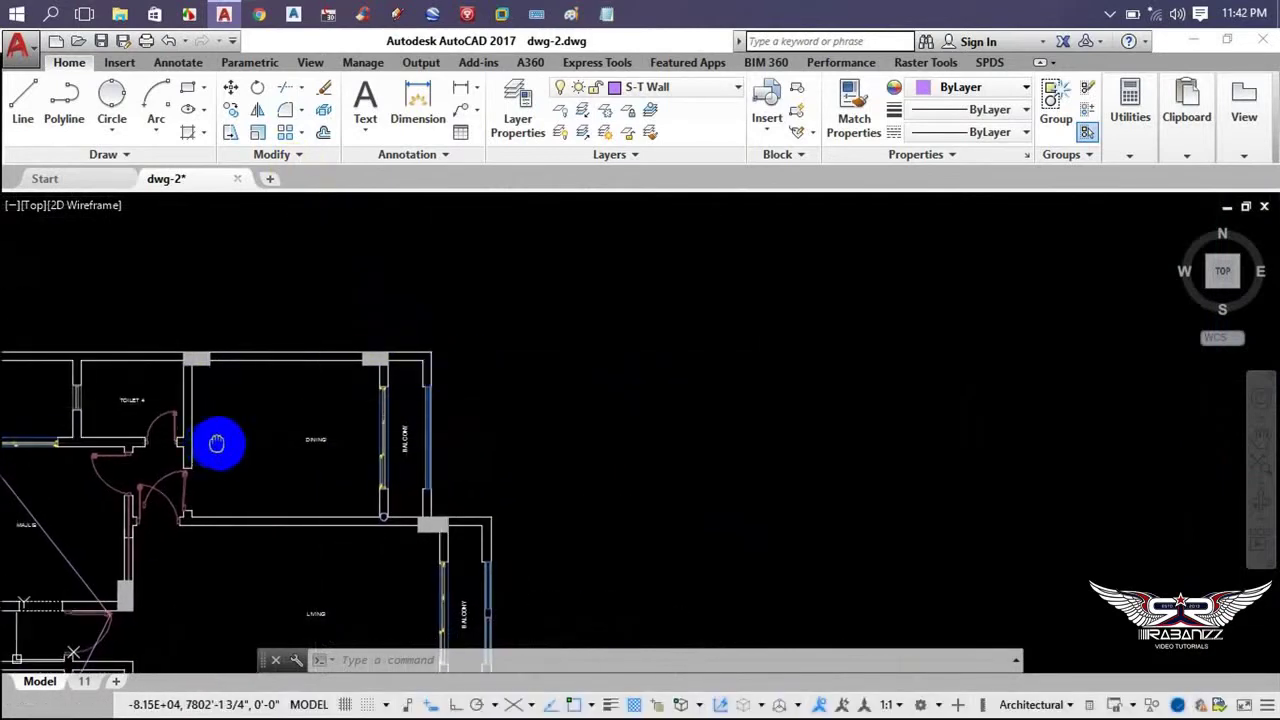
# - Rotate the DINING text 90° about a point on the label
pyautogui.scroll(5, 325, 436)
pyautogui.click(350, 448)
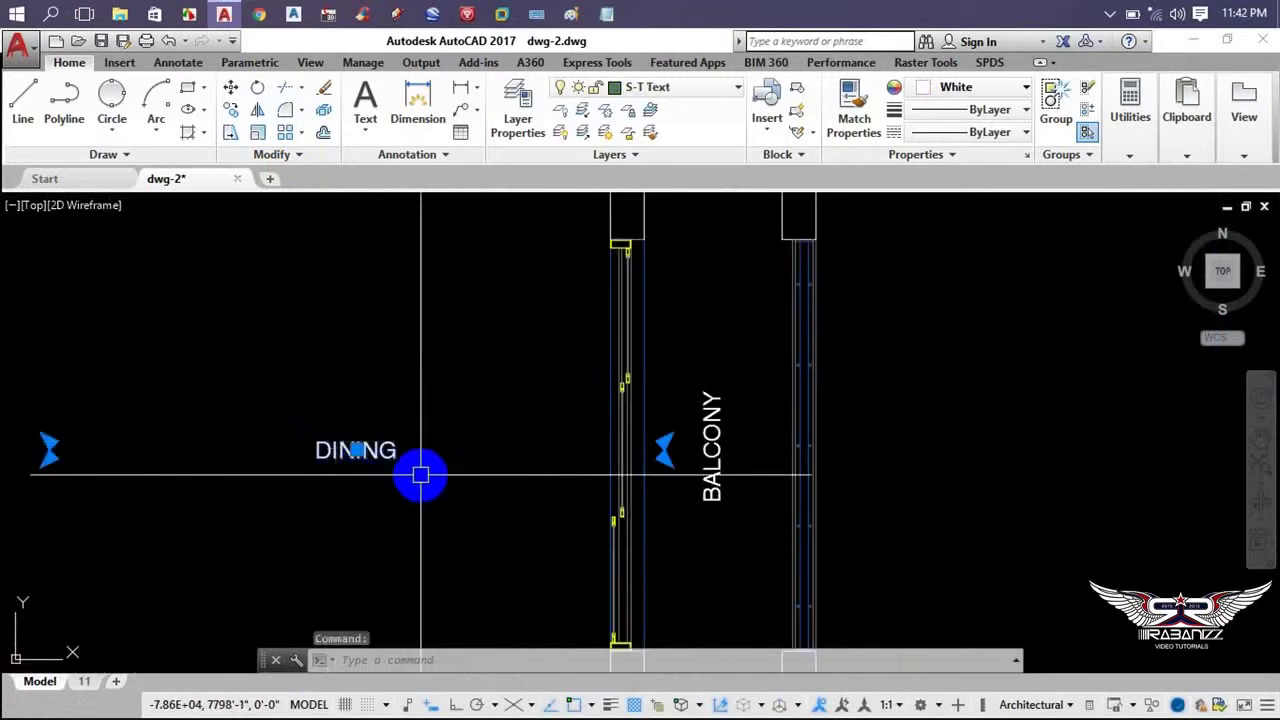
pyautogui.write('ro')
pyautogui.press('Return')
pyautogui.click(358, 451)
pyautogui.write('90')
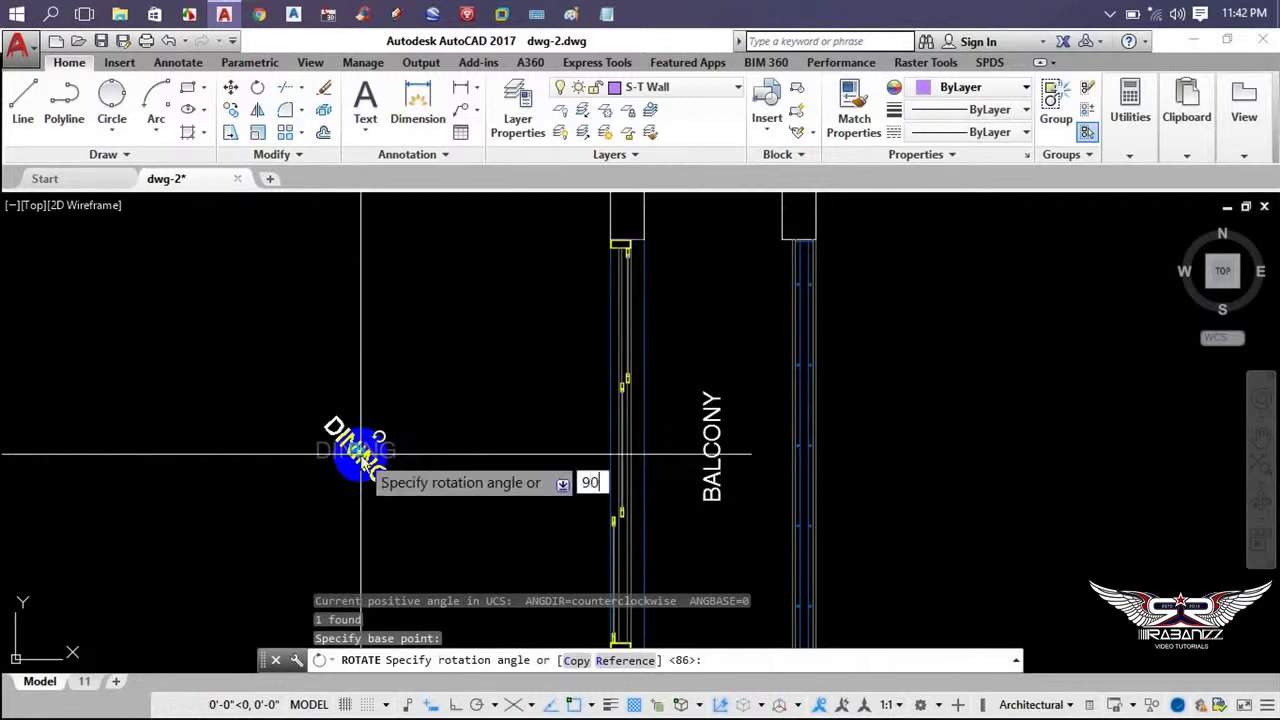
pyautogui.press('Return')
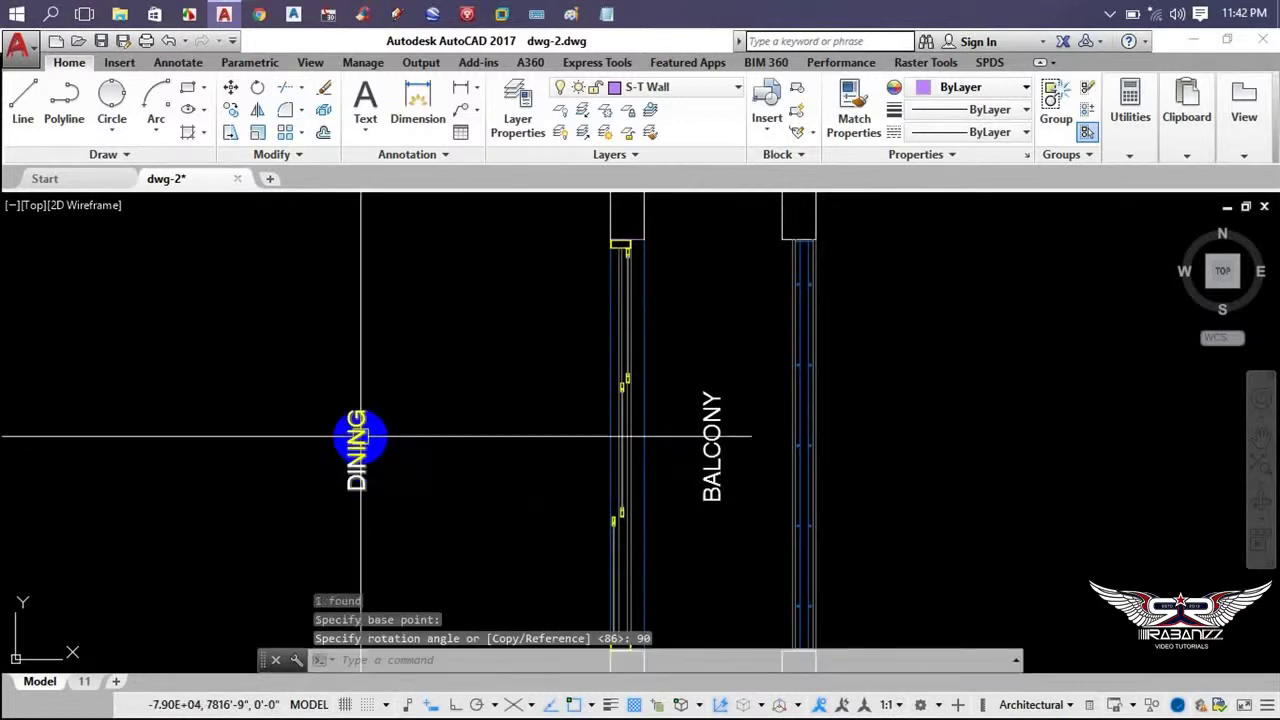
# - Try trimming the top wall against the selected wall edges, then cancel so the walls stay unchanged
pyautogui.click(301, 89)
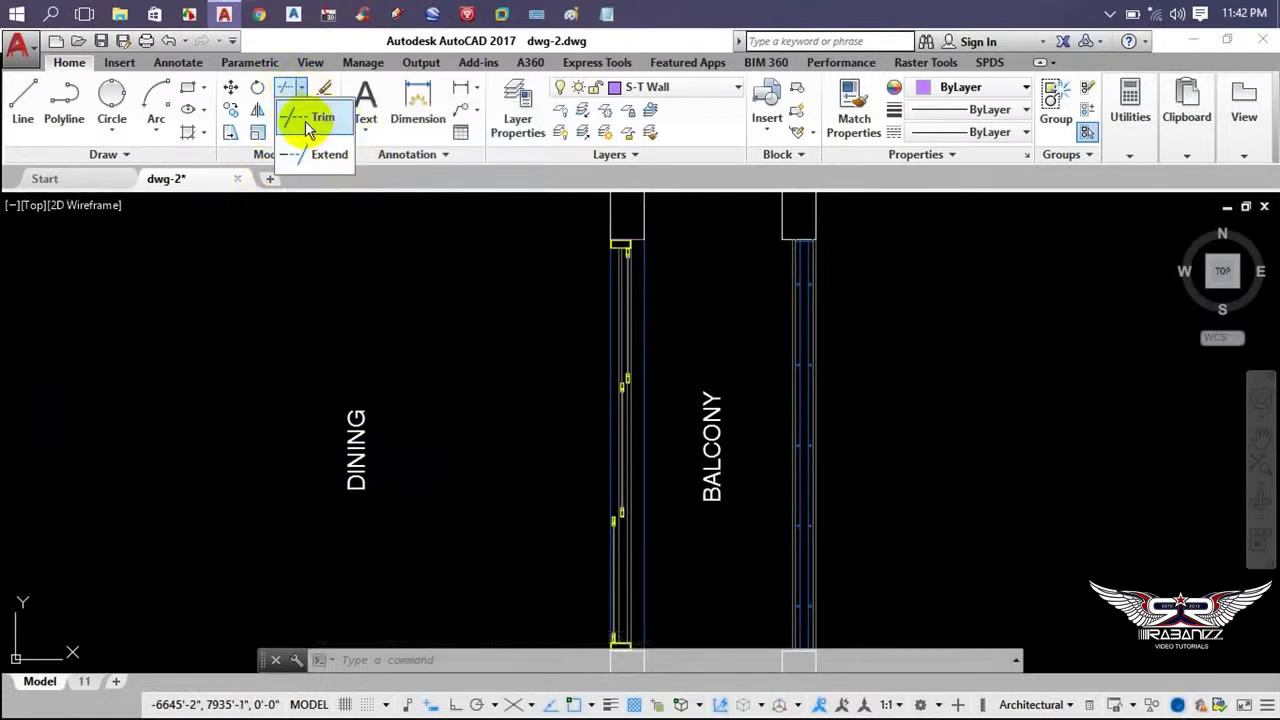
pyautogui.click(308, 122)
pyautogui.scroll(-3, 543, 366)
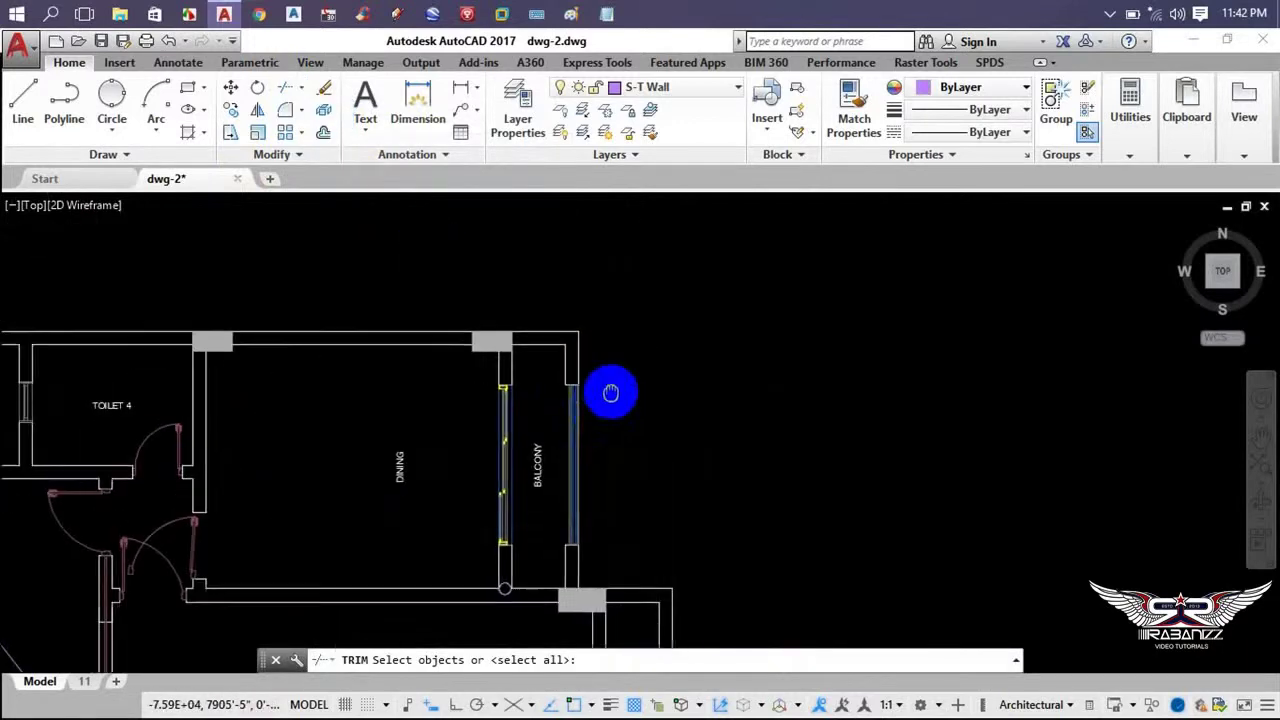
pyautogui.scroll(3, 579, 343)
pyautogui.click(513, 297)
pyautogui.click(417, 288)
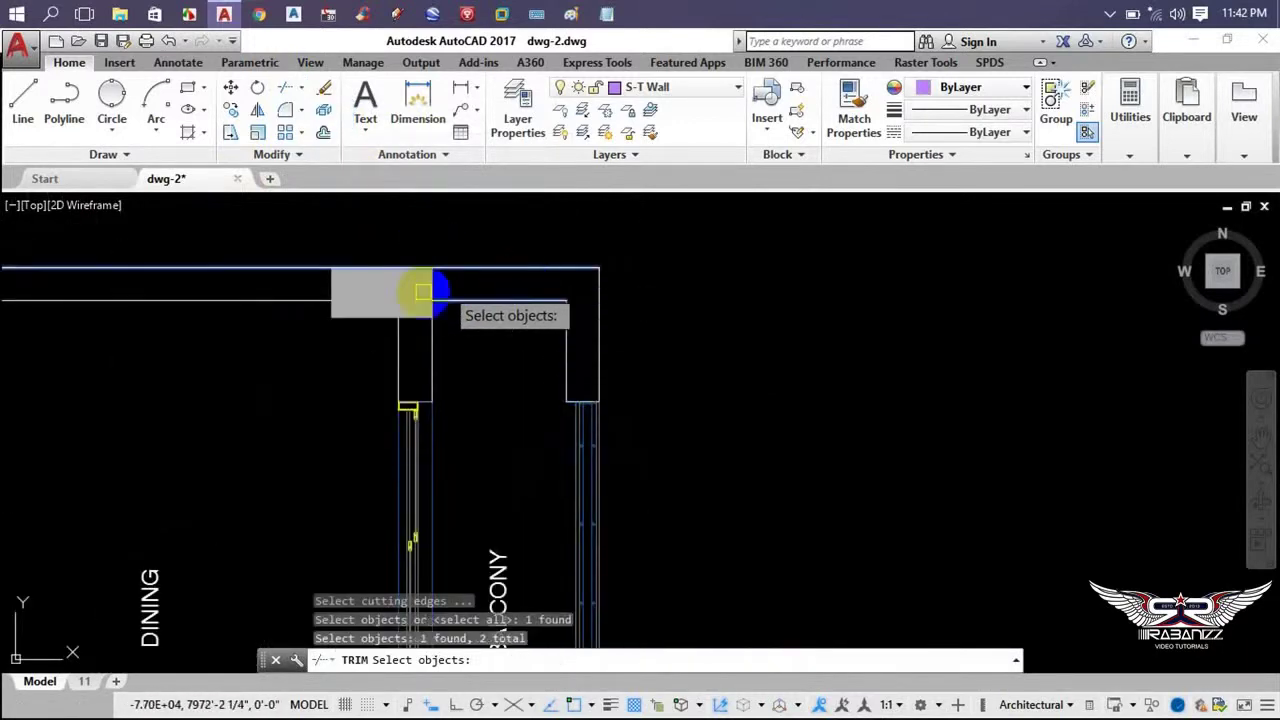
pyautogui.moveTo(417, 288); pyautogui.dragTo(606, 343, button='middle')
pyautogui.click(471, 257)
pyautogui.click(329, 414)
pyautogui.scroll(-2, 461, 395)
pyautogui.moveTo(461, 395); pyautogui.dragTo(563, 349, button='middle')
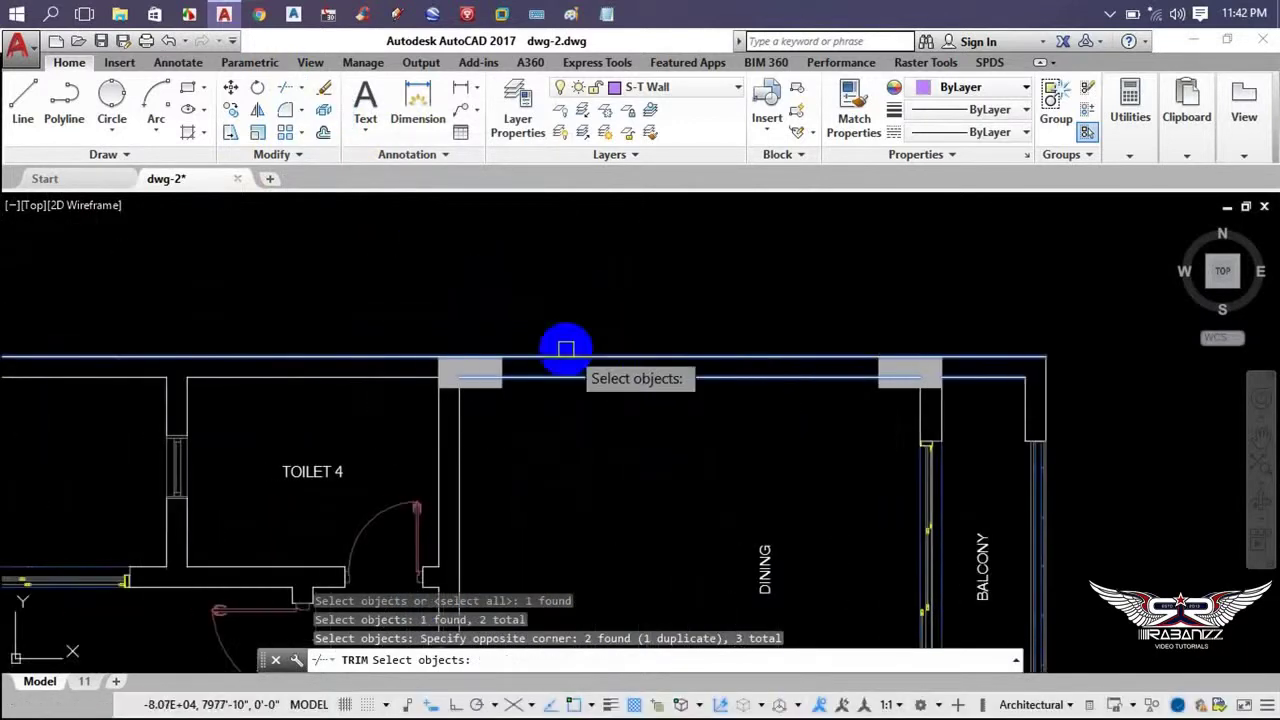
pyautogui.press('Return')
pyautogui.click(641, 355)
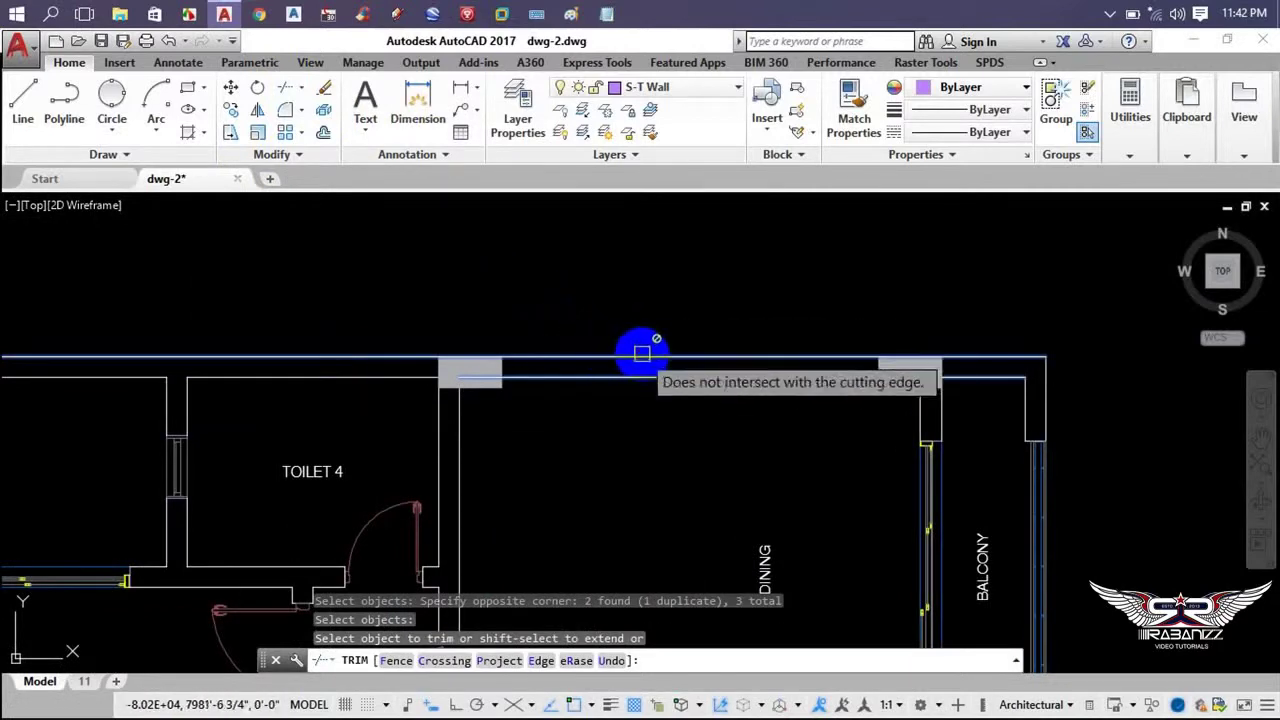
pyautogui.press('Escape')
# - Pan over to the test rectangle lying on the long horizontal line
pyautogui.scroll(-3, 581, 355)
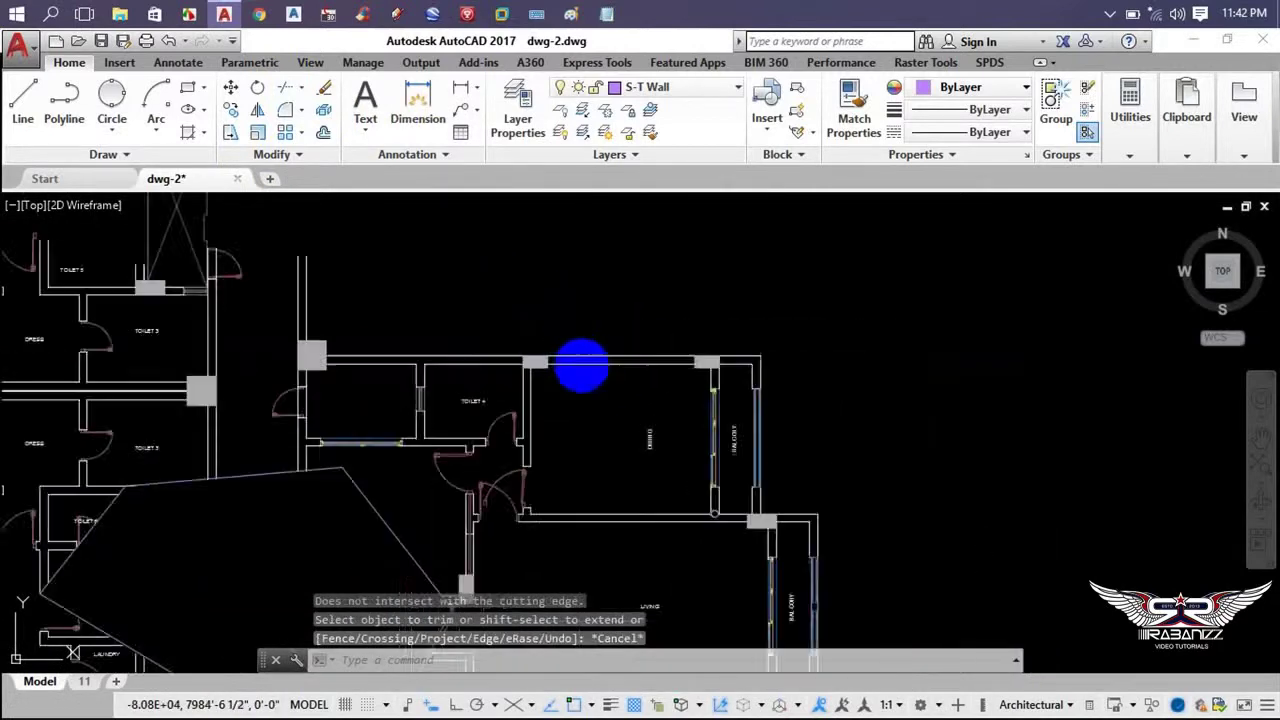
pyautogui.moveTo(580, 366); pyautogui.dragTo(437, 361, button='middle')
pyautogui.moveTo(637, 365); pyautogui.dragTo(409, 363, button='middle')
pyautogui.moveTo(1000, 470); pyautogui.dragTo(566, 409, button='middle')
pyautogui.write('TR')
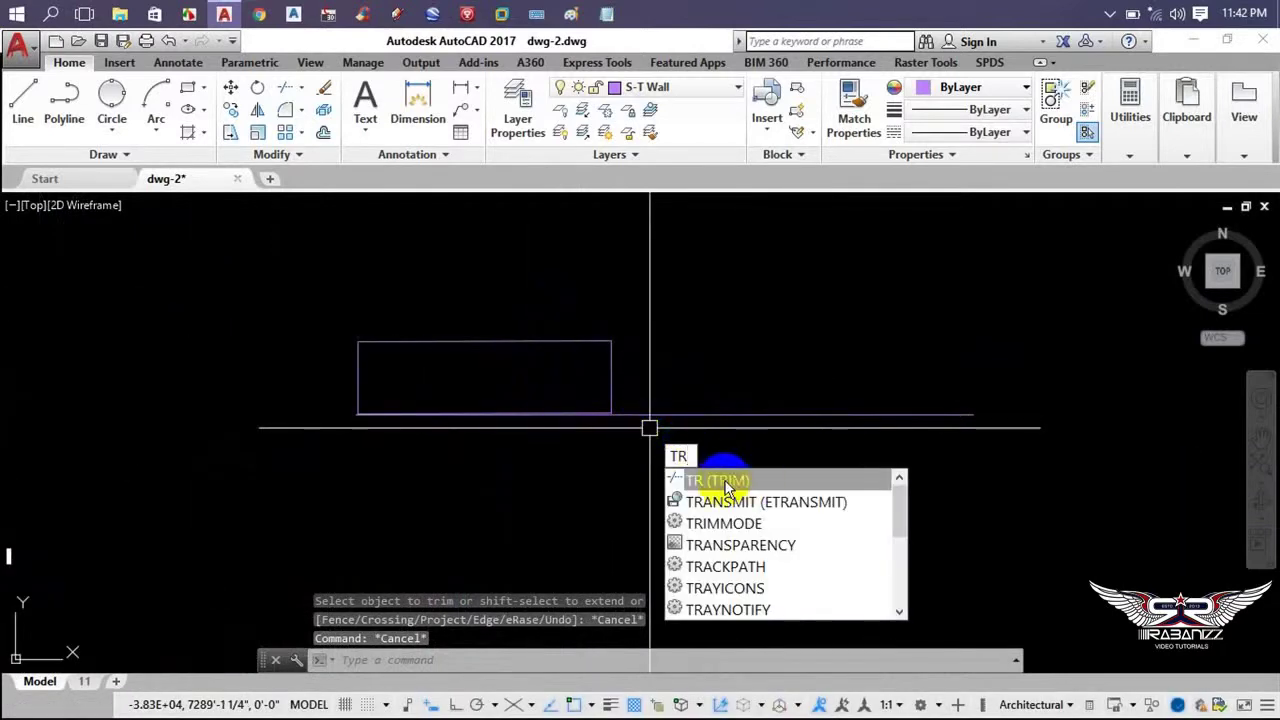
# - Trim the test rectangle's right side and top edge, using all objects as cutting edges
pyautogui.click(720, 488)
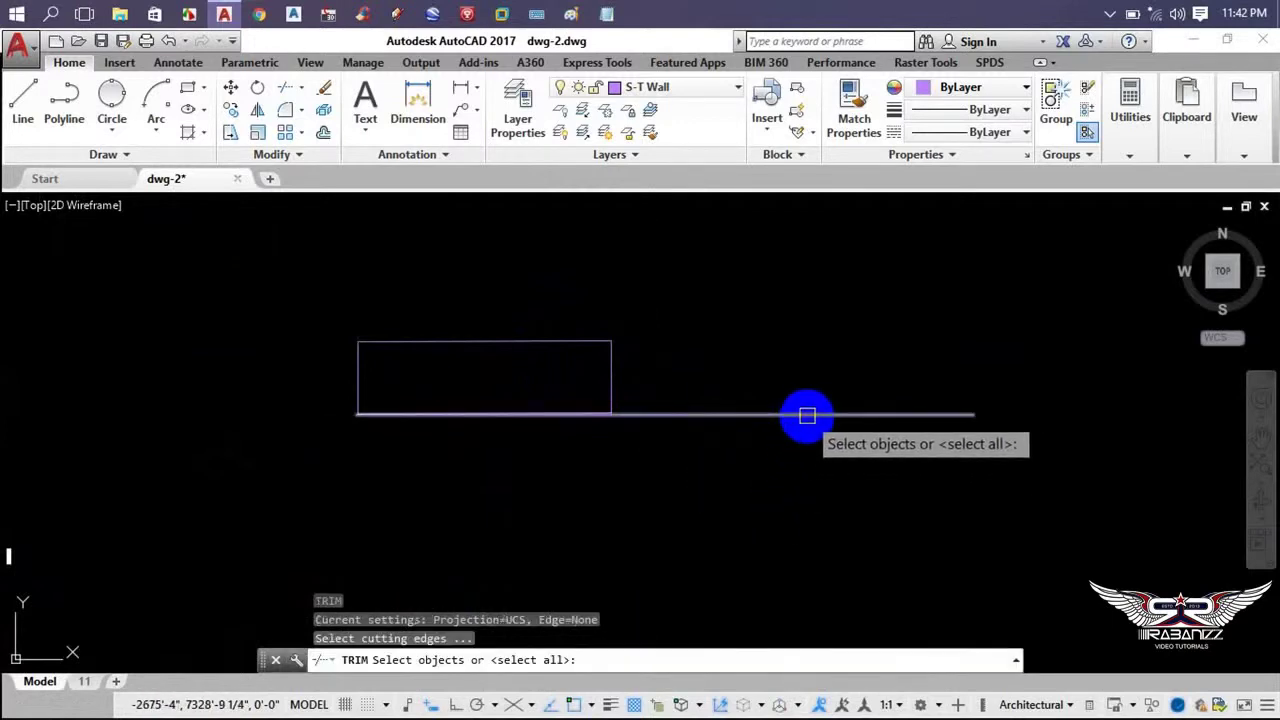
pyautogui.press('Return')
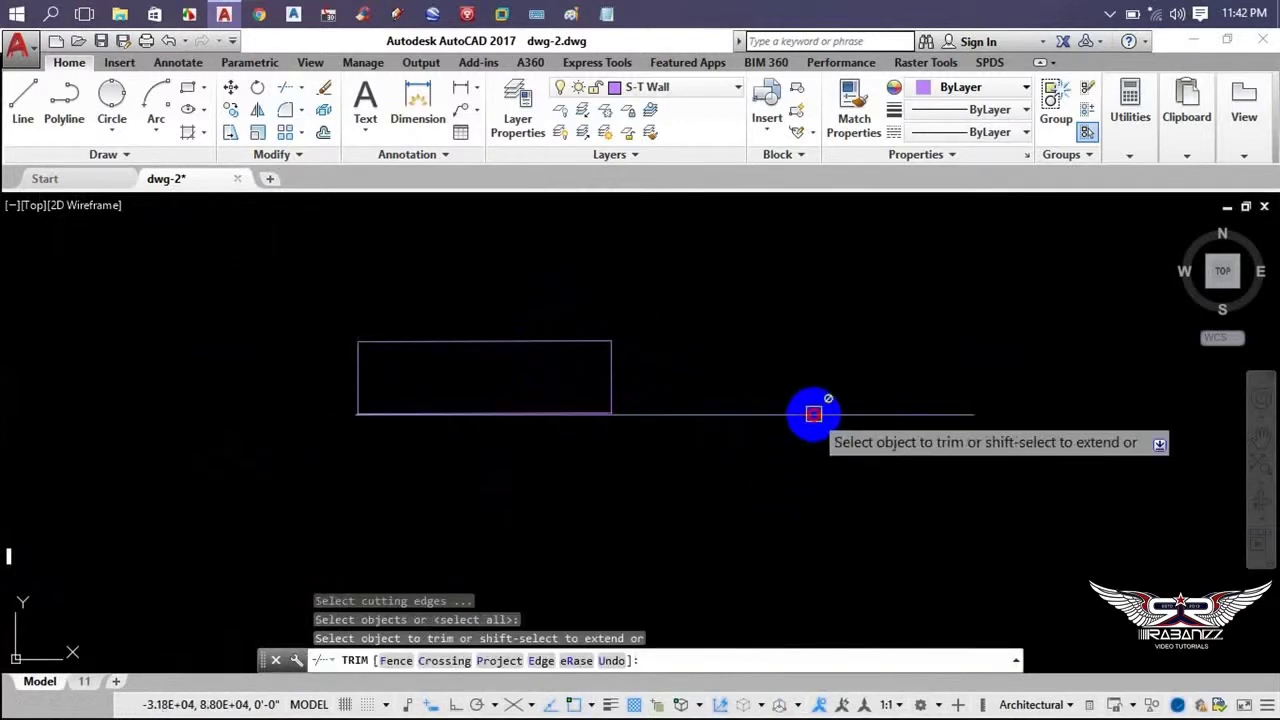
pyautogui.click(813, 414)
pyautogui.click(610, 372)
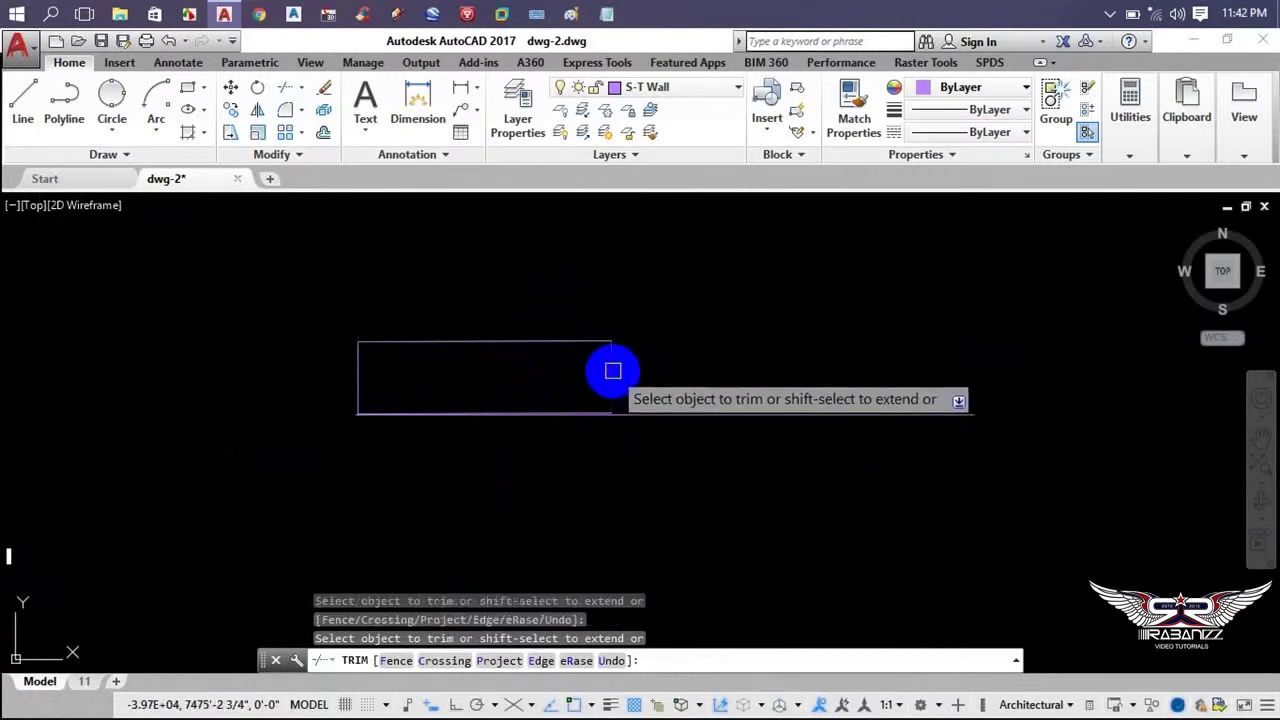
pyautogui.click(565, 342)
pyautogui.click(657, 300)
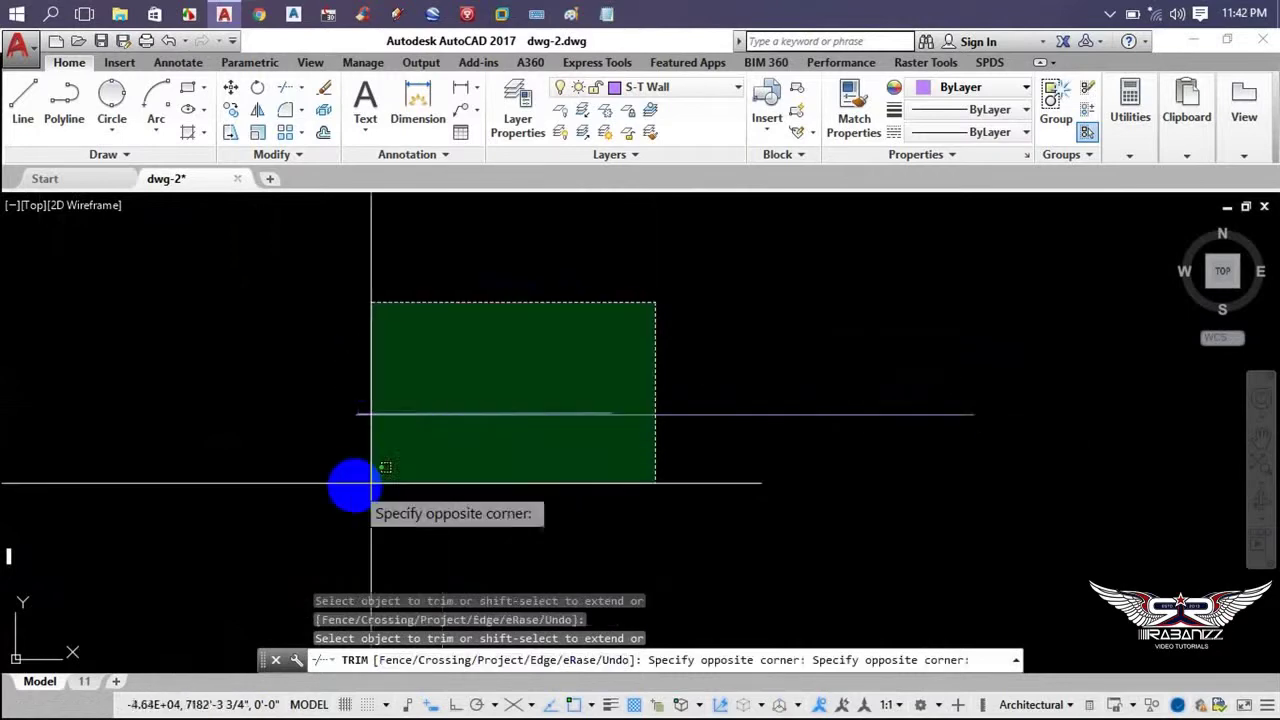
pyautogui.click(368, 480)
pyautogui.scroll(-5, 562, 378)
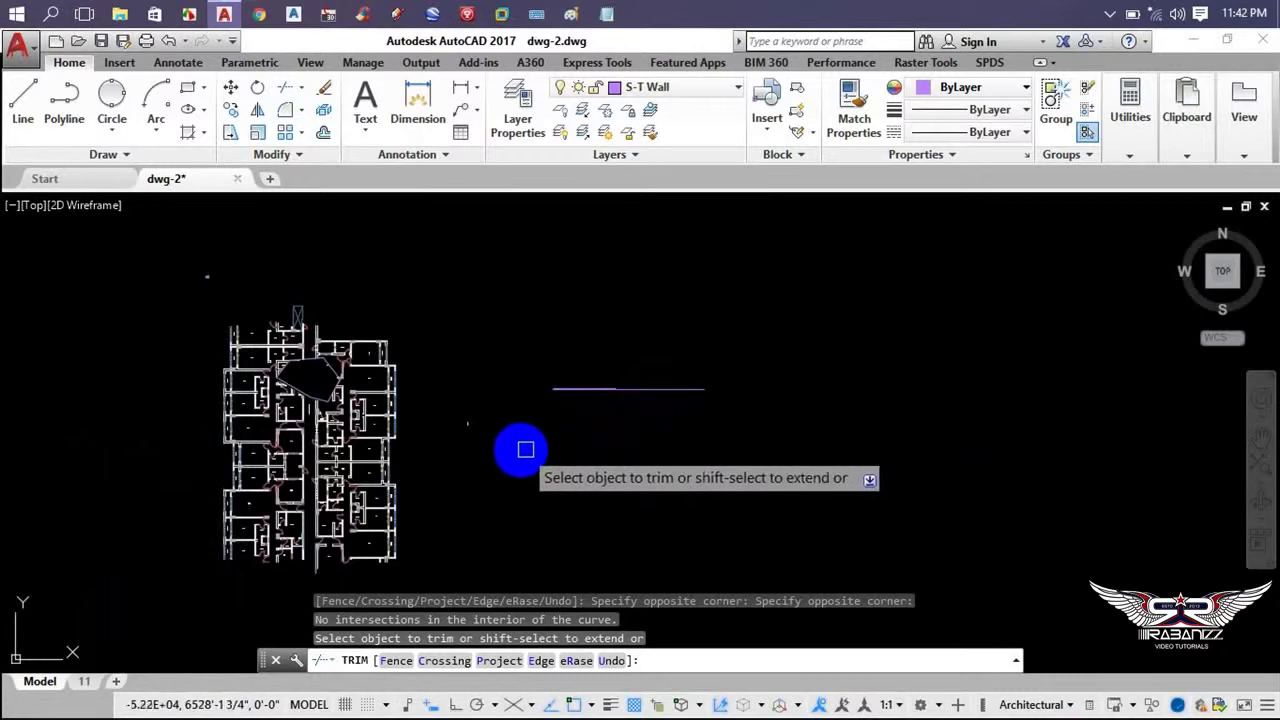
pyautogui.press('Escape')
pyautogui.scroll(5, 514, 440)
pyautogui.scroll(3, 485, 441)
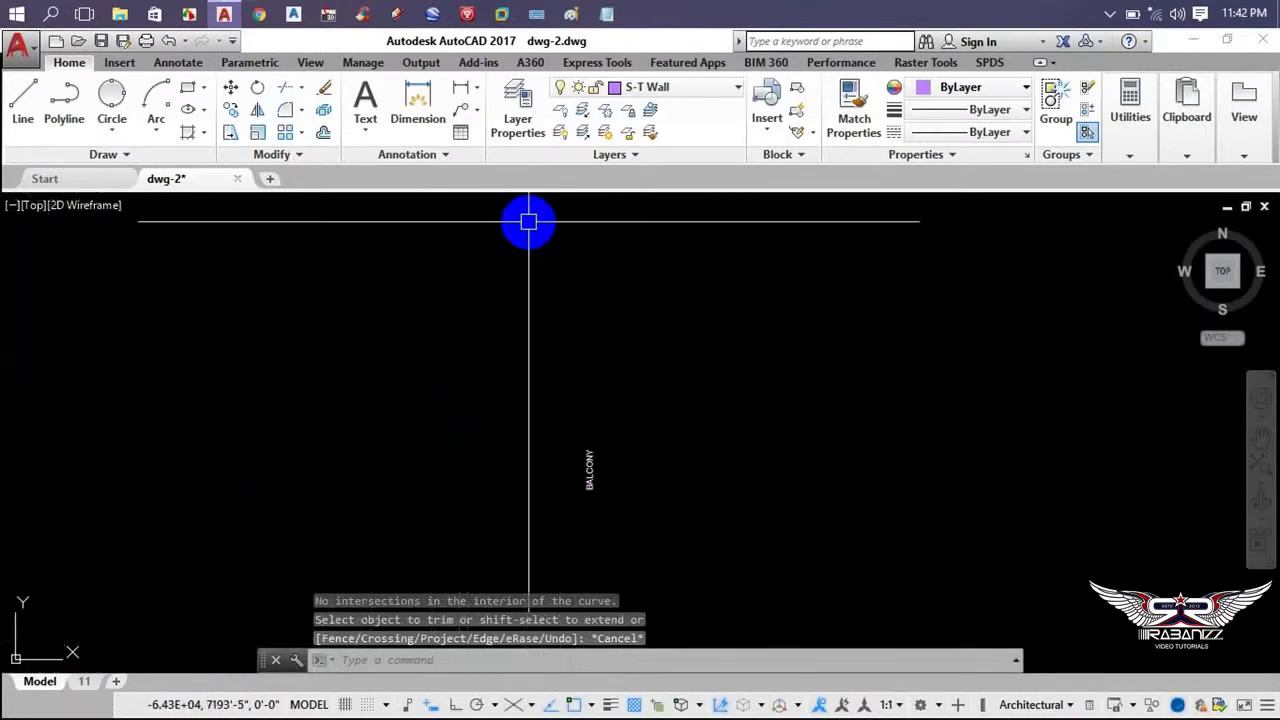
pyautogui.moveTo(556, 476); pyautogui.dragTo(519, 431, button='middle')
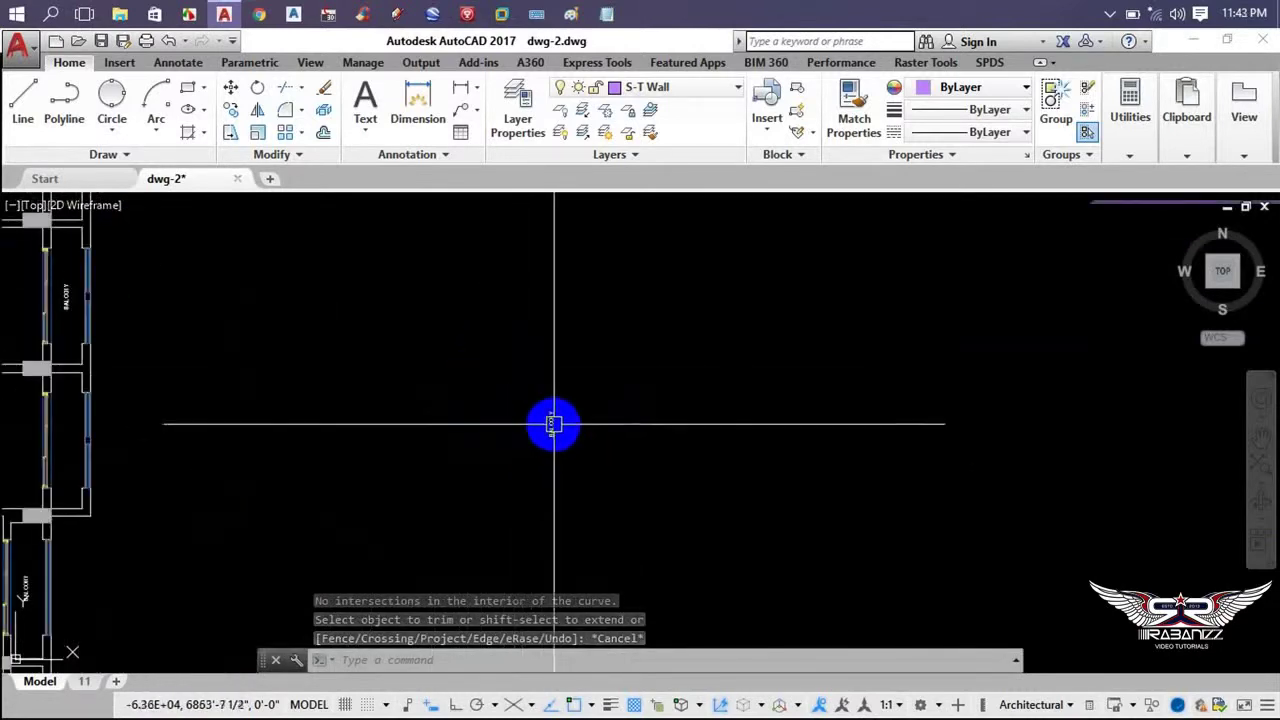
# - Draw two overlapping circles with the CIRCLE command
pyautogui.write('c')
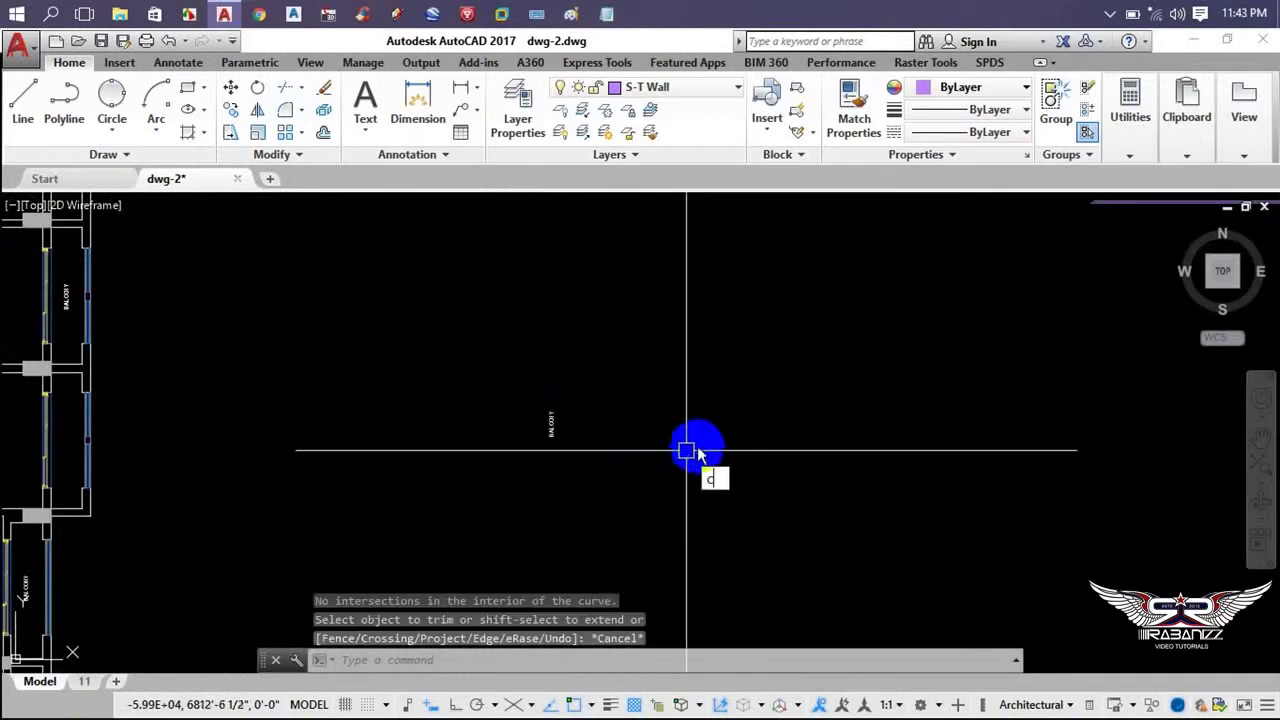
pyautogui.press('Return')
pyautogui.click(756, 370)
pyautogui.moveTo(823, 429); pyautogui.dragTo(526, 457, button='middle')
pyautogui.press('Return')
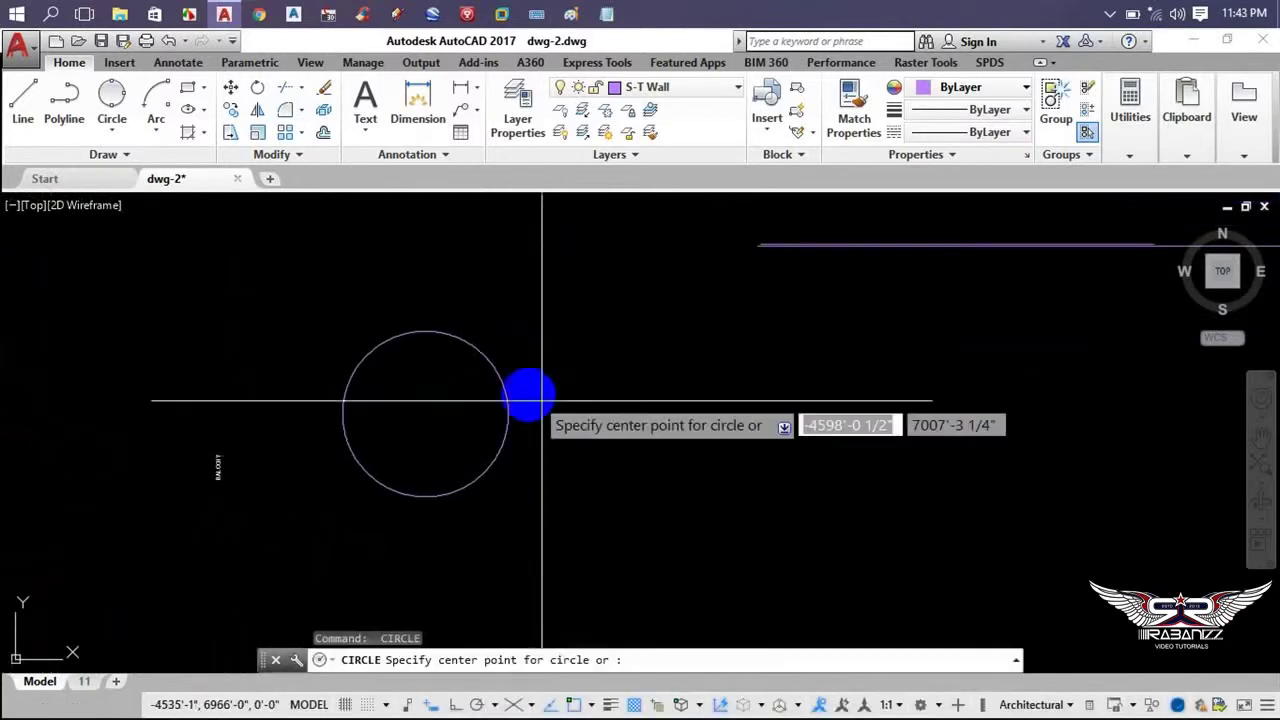
pyautogui.click(505, 390)
pyautogui.click(571, 406)
pyautogui.write('TR')
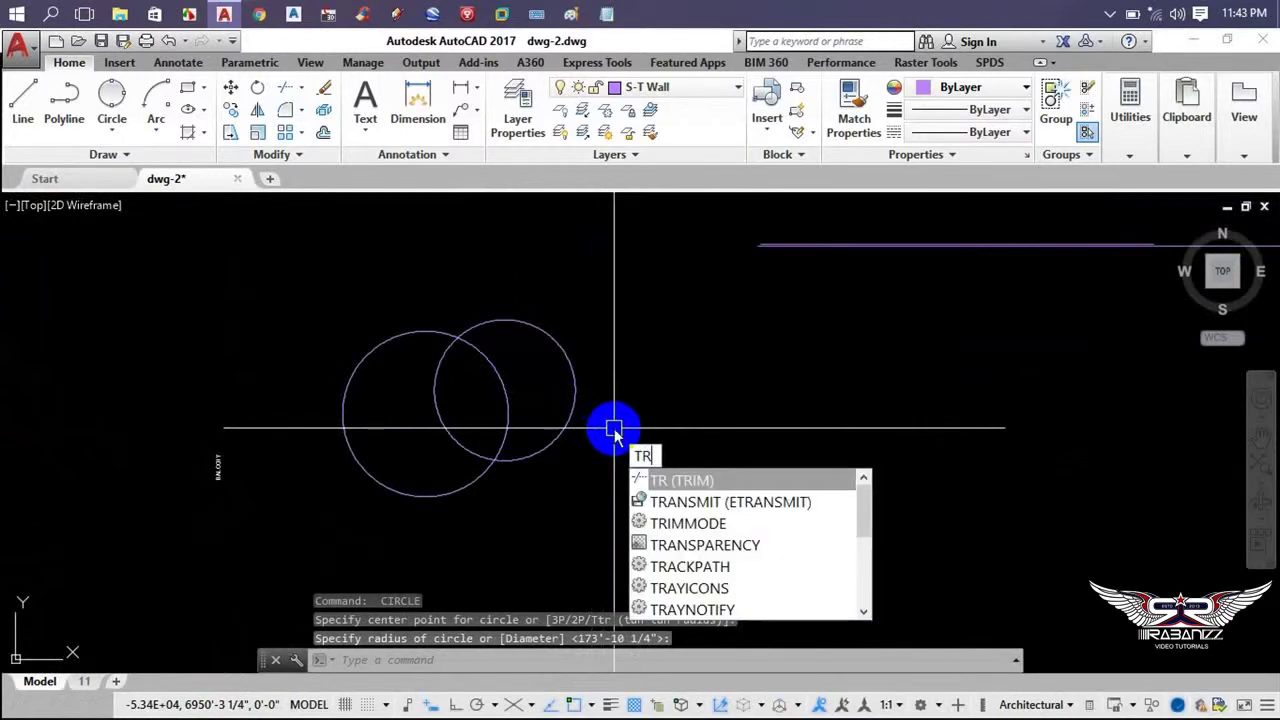
# - Trim the circles' outer arcs, then test undo and redo, ending with both full circles restored
pyautogui.press('Return')
pyautogui.press('Return')
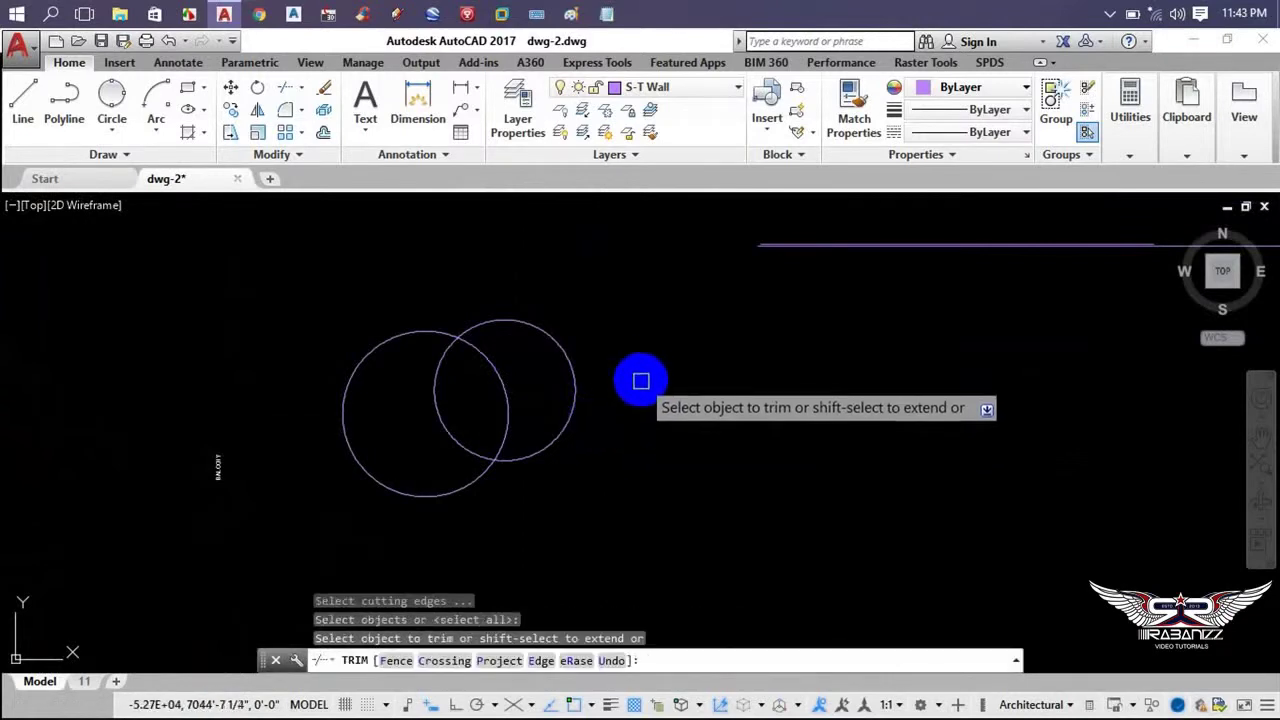
pyautogui.click(659, 259)
pyautogui.click(405, 472)
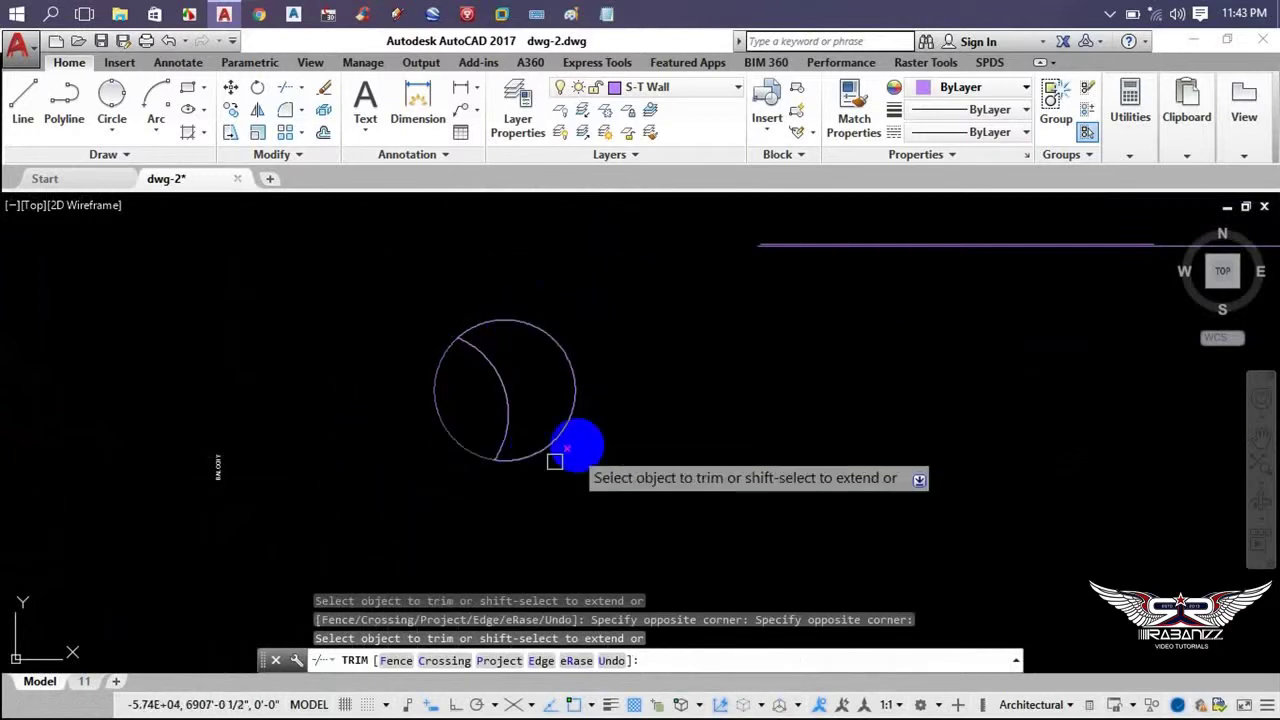
pyautogui.click(556, 428)
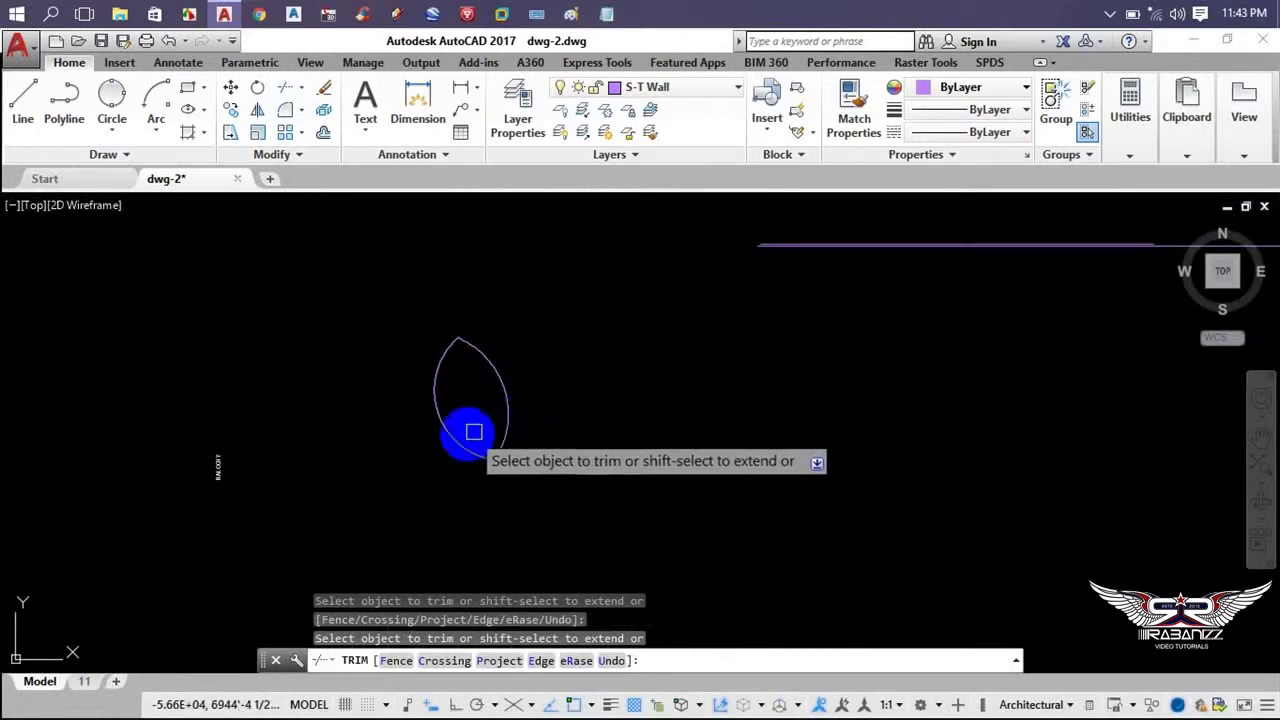
pyautogui.click(532, 327)
pyautogui.click(408, 414)
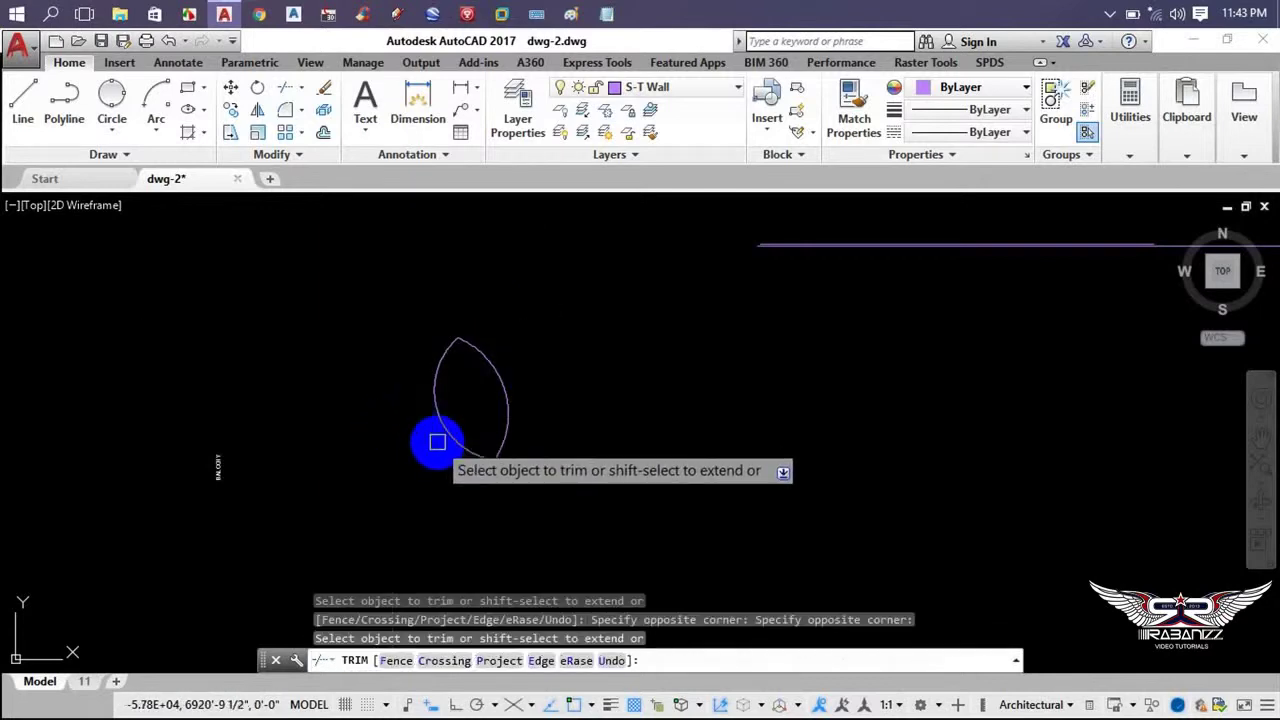
pyautogui.press('Escape')
pyautogui.hotkey('ctrl', 'z')
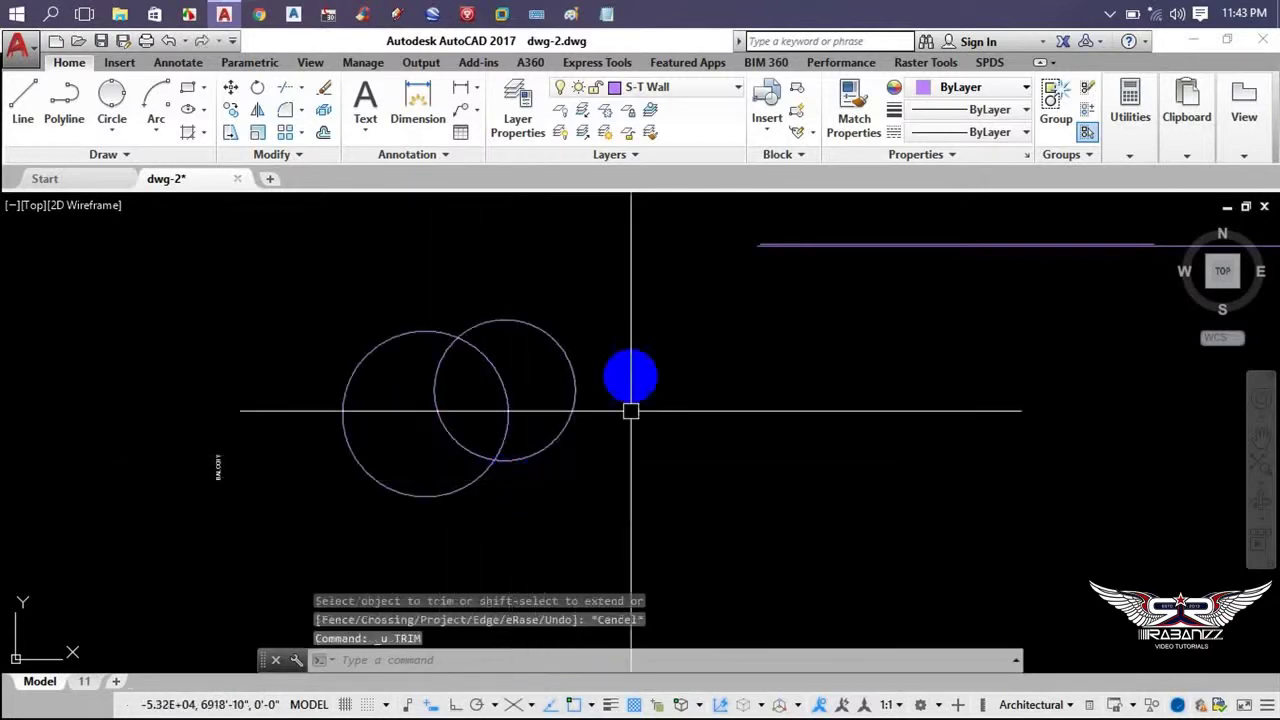
pyautogui.click(220, 41)
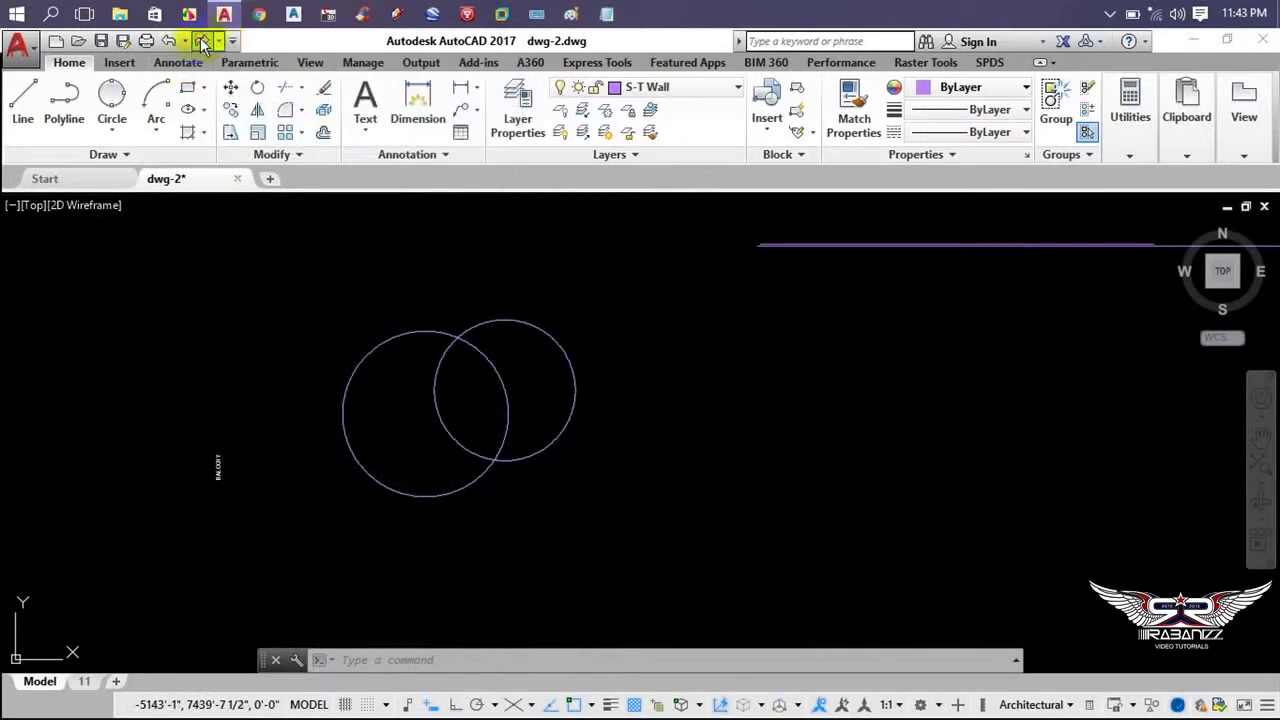
pyautogui.click(203, 41)
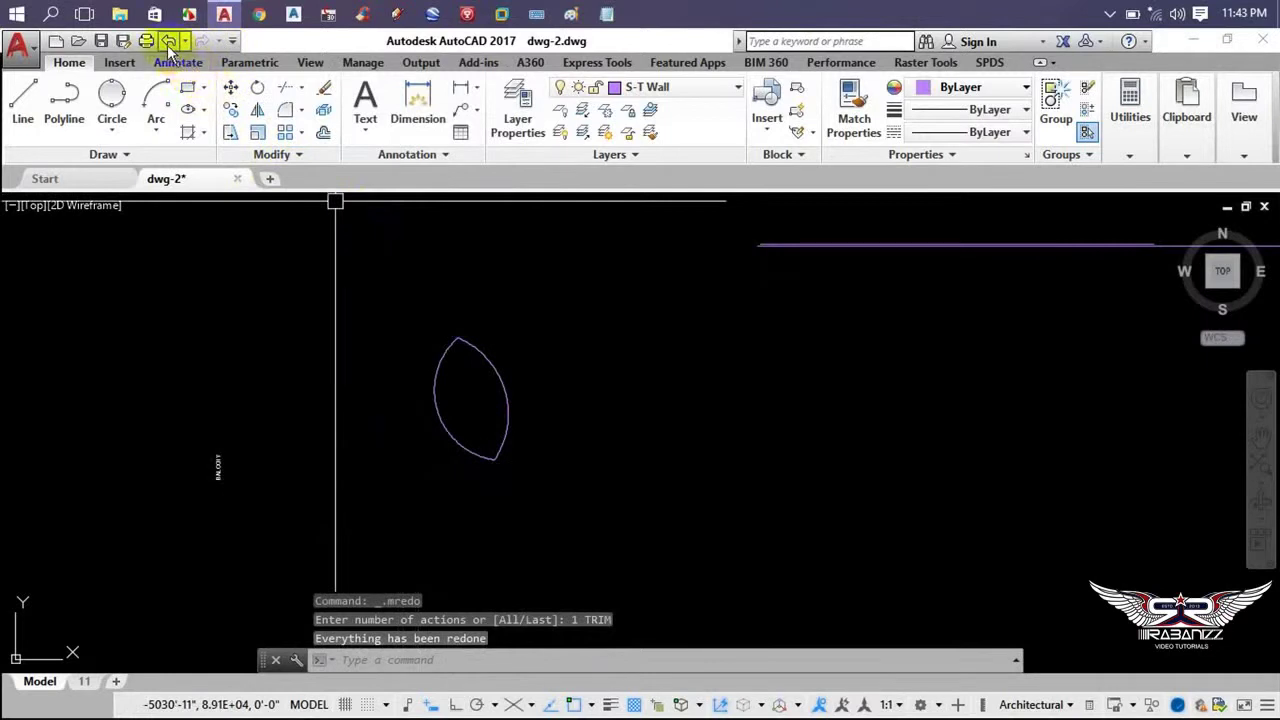
pyautogui.click(168, 41)
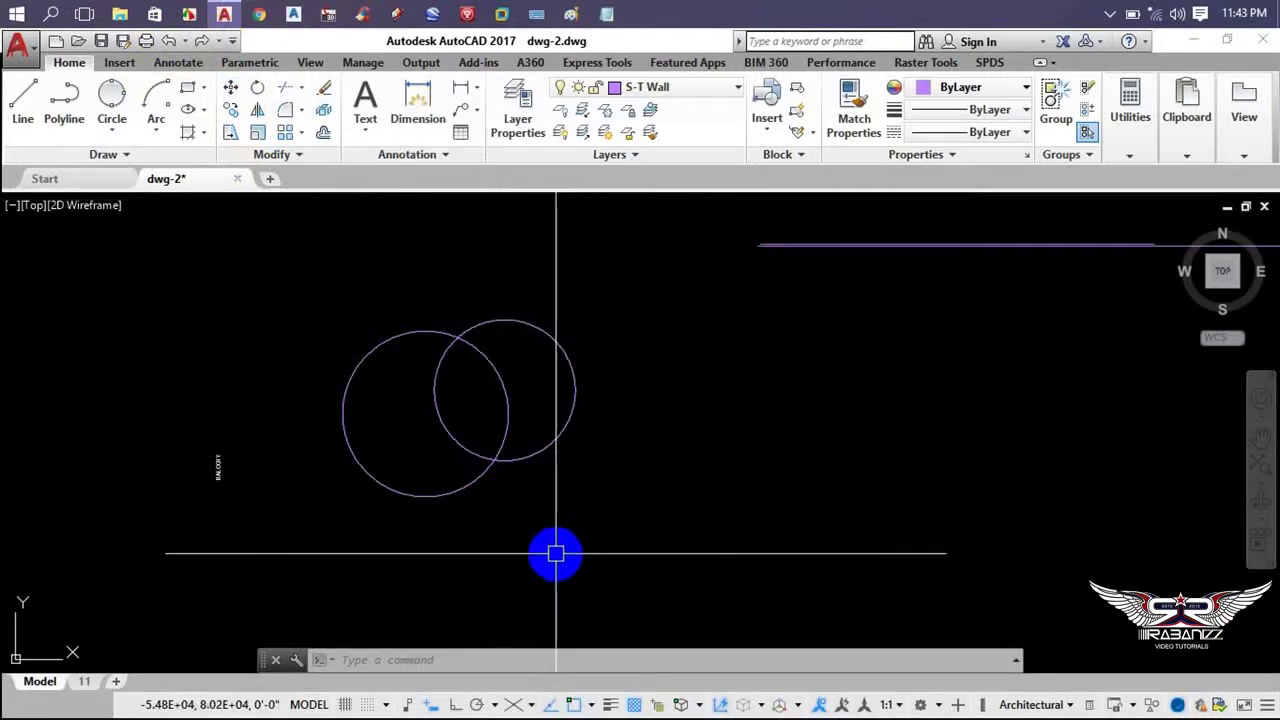
# - Trim both circles against each other so only a crescent shape remains
pyautogui.moveTo(514, 434); pyautogui.dragTo(526, 459, button='middle')
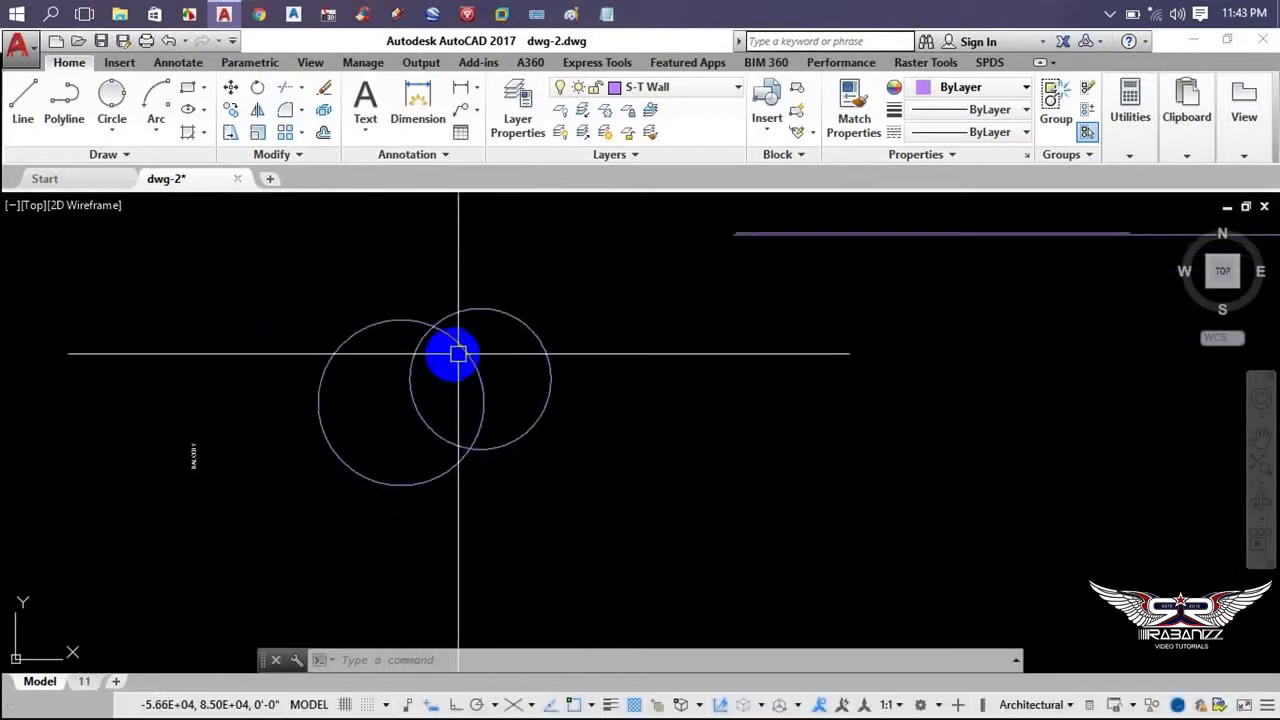
pyautogui.moveTo(406, 329); pyautogui.dragTo(371, 294, button='middle')
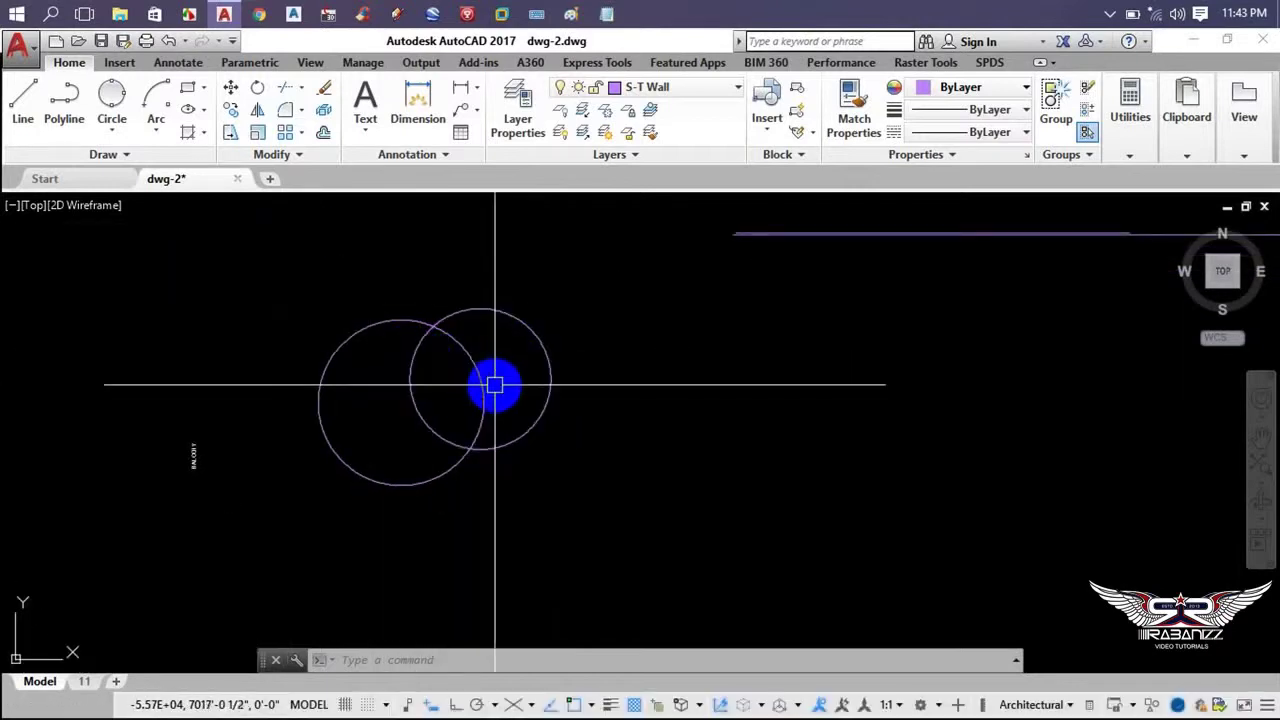
pyautogui.write('tr')
pyautogui.press('Return')
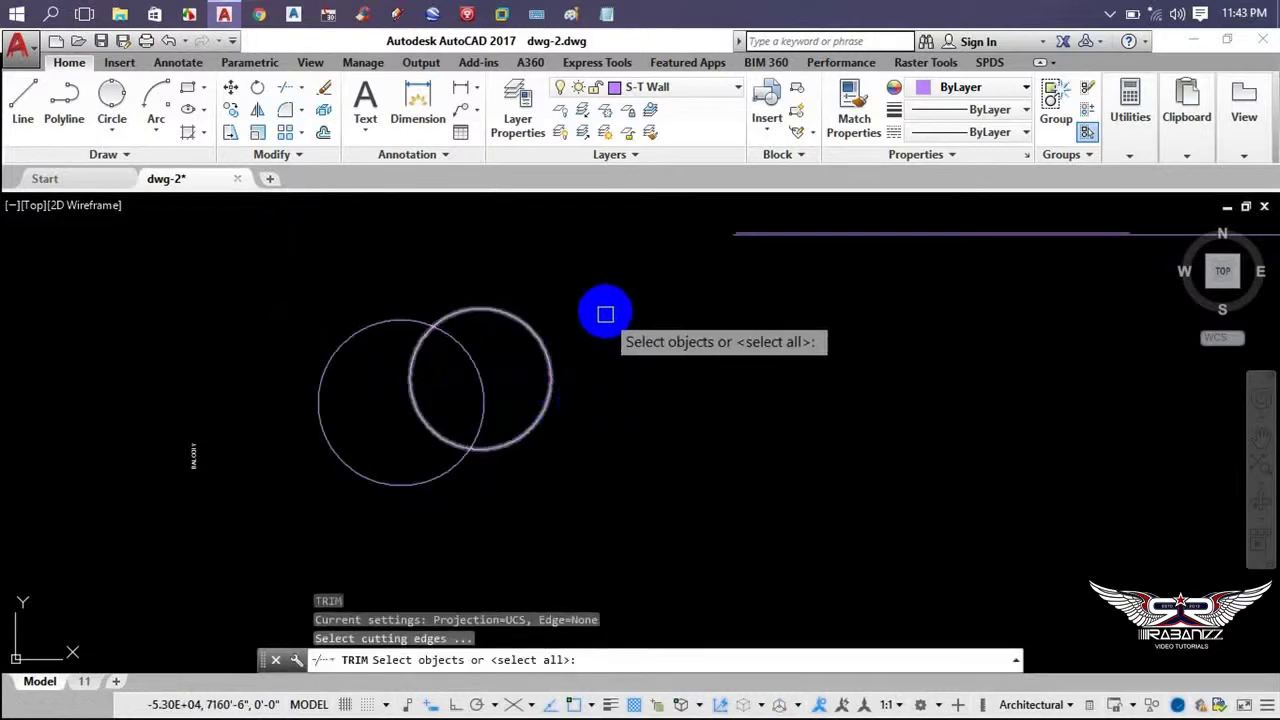
pyautogui.click(611, 265)
pyautogui.click(319, 501)
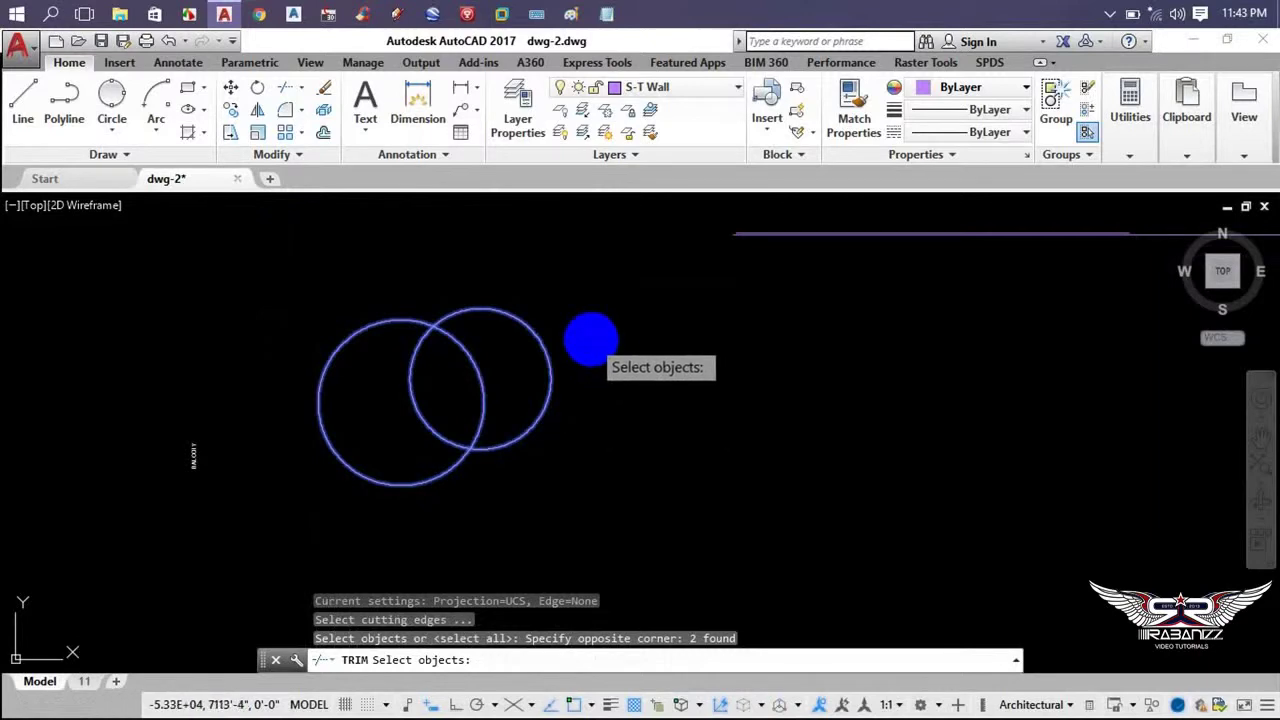
pyautogui.press('Return')
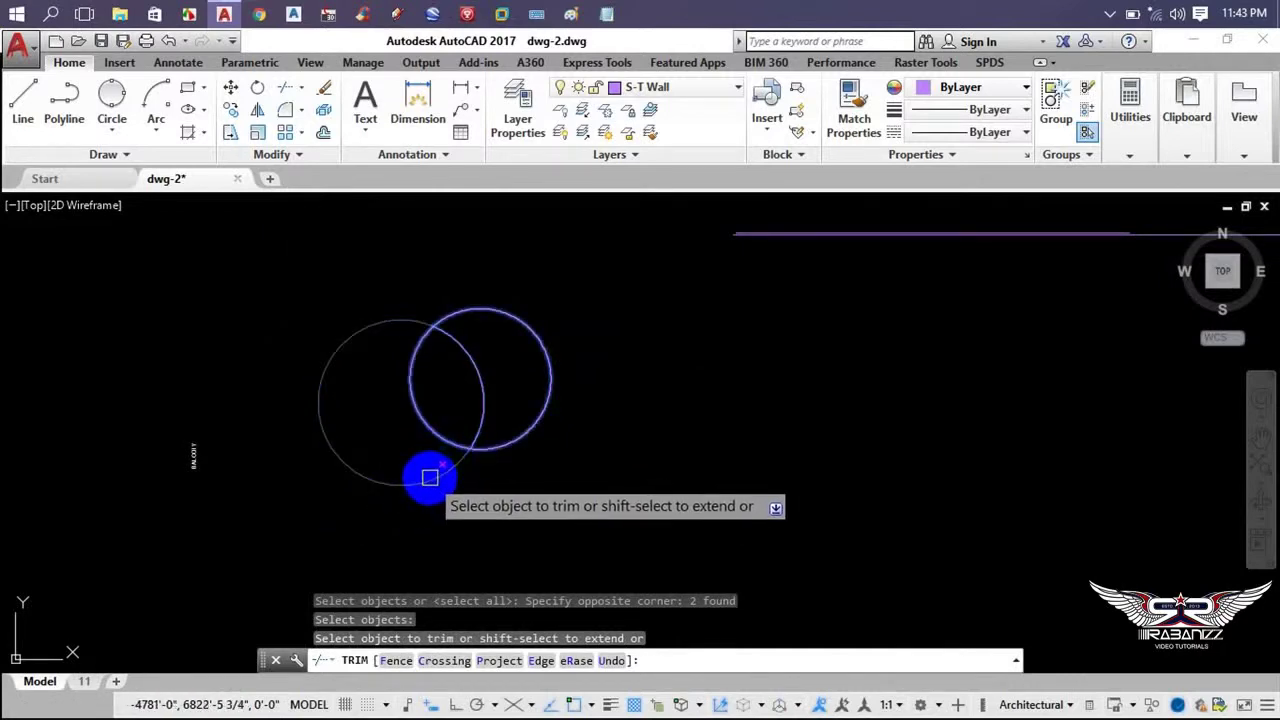
pyautogui.click(430, 479)
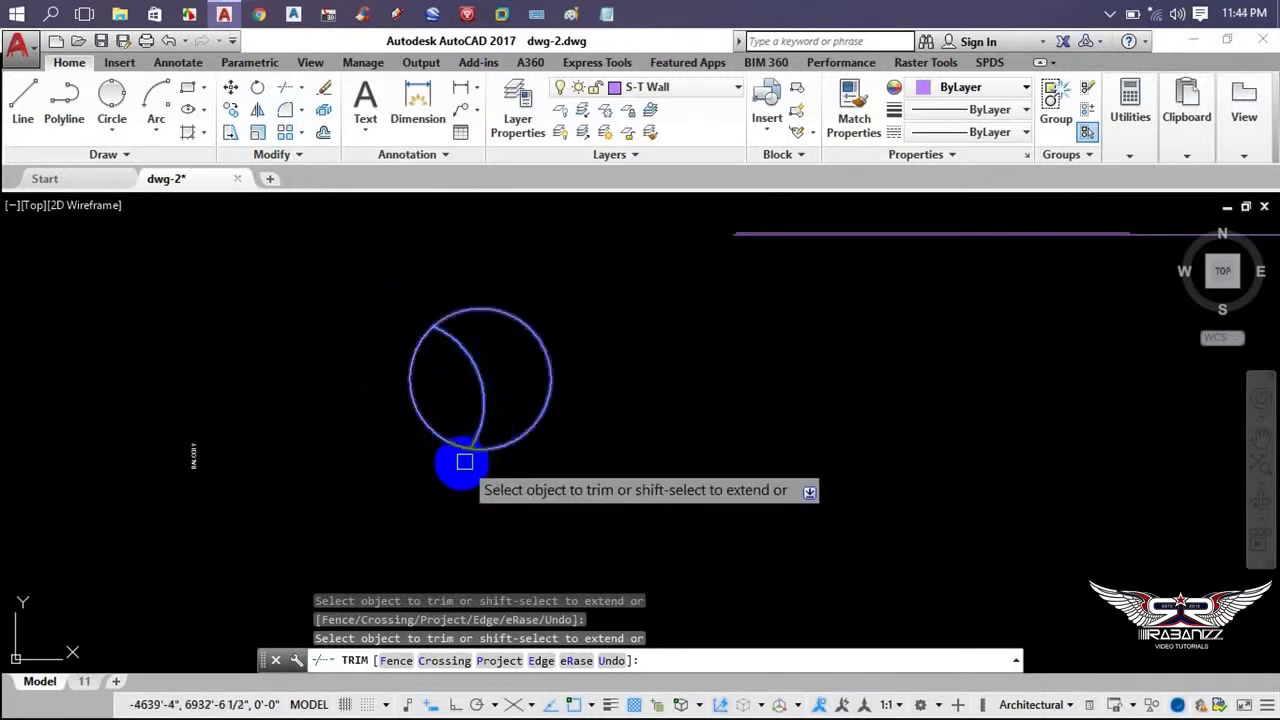
pyautogui.click(416, 400)
pyautogui.click(395, 423)
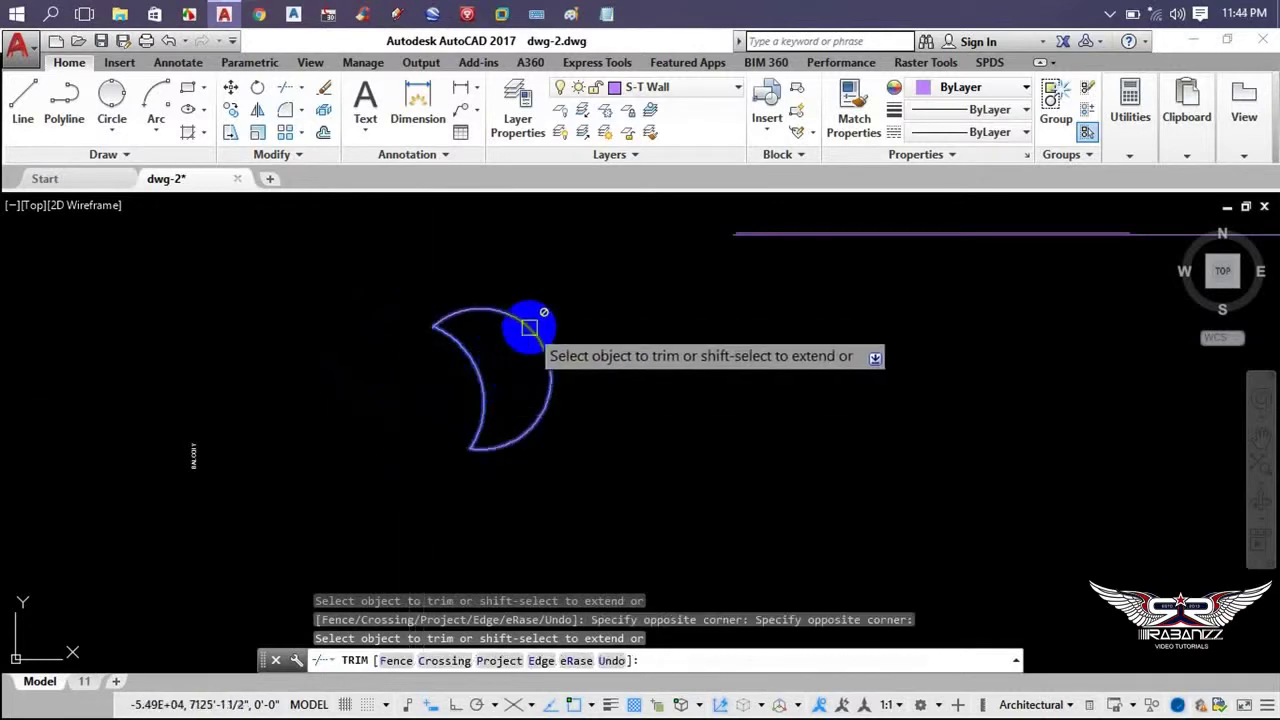
pyautogui.press('Escape')
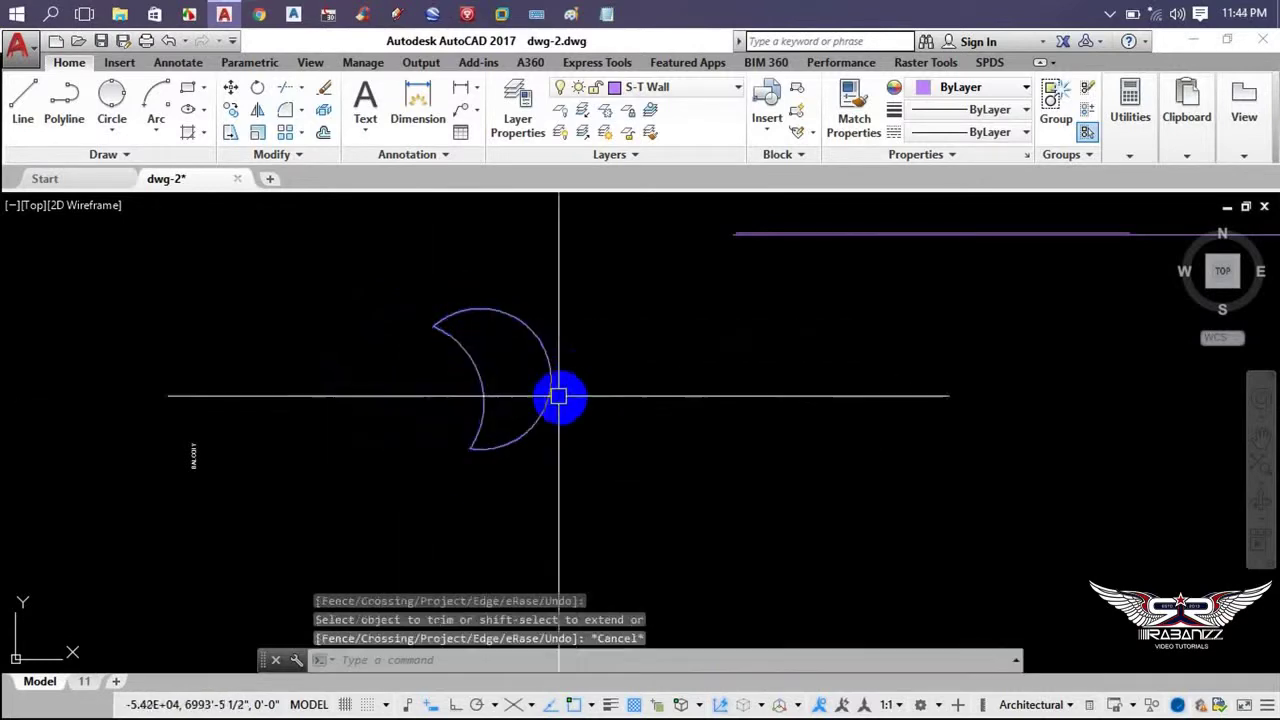
# - Draw a horizontal polyline with snap turned on
pyautogui.moveTo(551, 354)
pyautogui.mouseDown(button='middle')
pyautogui.moveTo(531, 380)
pyautogui.moveTo(540, 349)
pyautogui.moveTo(515, 346)
pyautogui.mouseUp(button='middle')
pyautogui.scroll(-2, 531, 380)
pyautogui.moveTo(614, 371); pyautogui.dragTo(551, 331, button='middle')
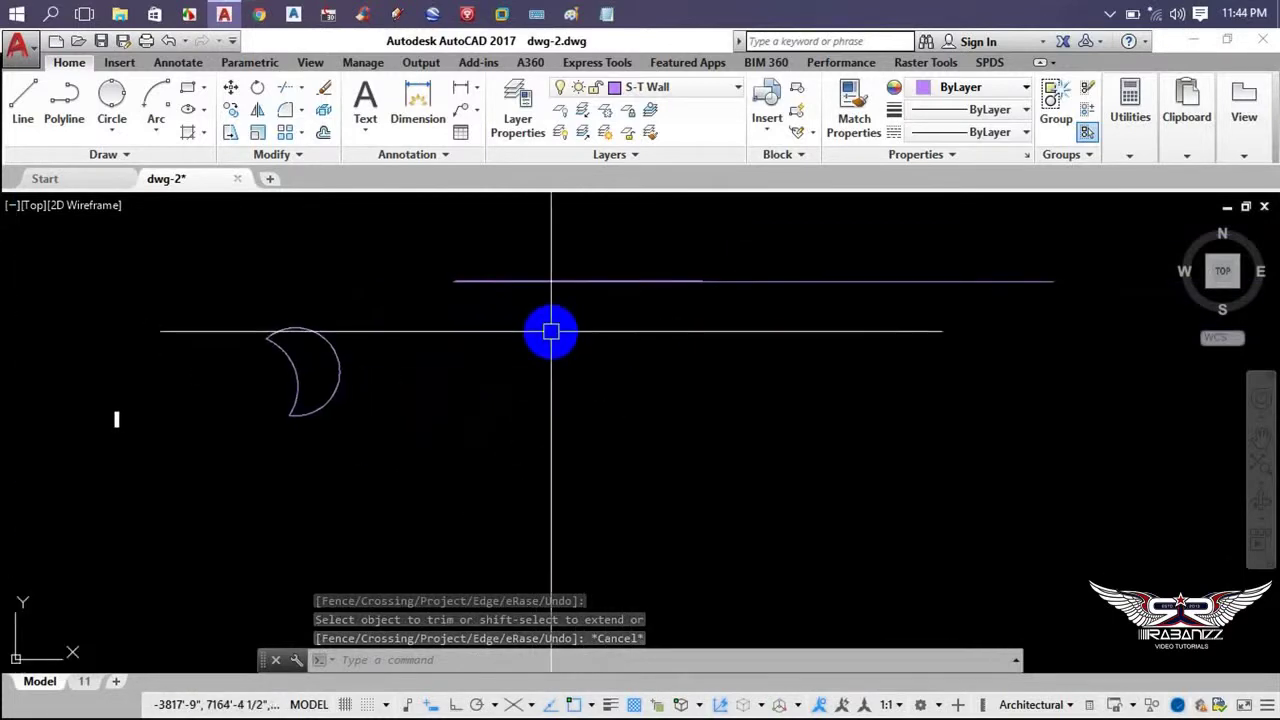
pyautogui.write('pl')
pyautogui.press('Return')
pyautogui.click(510, 401)
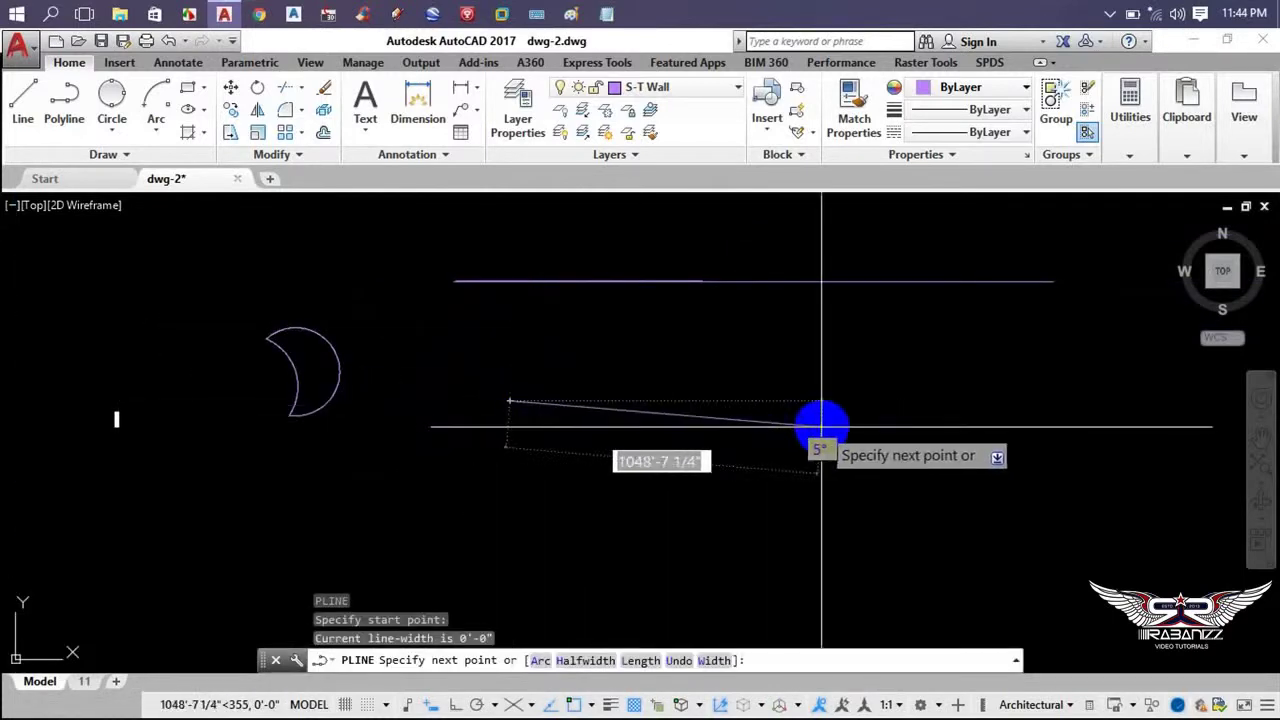
pyautogui.press('F9')
pyautogui.click(906, 403)
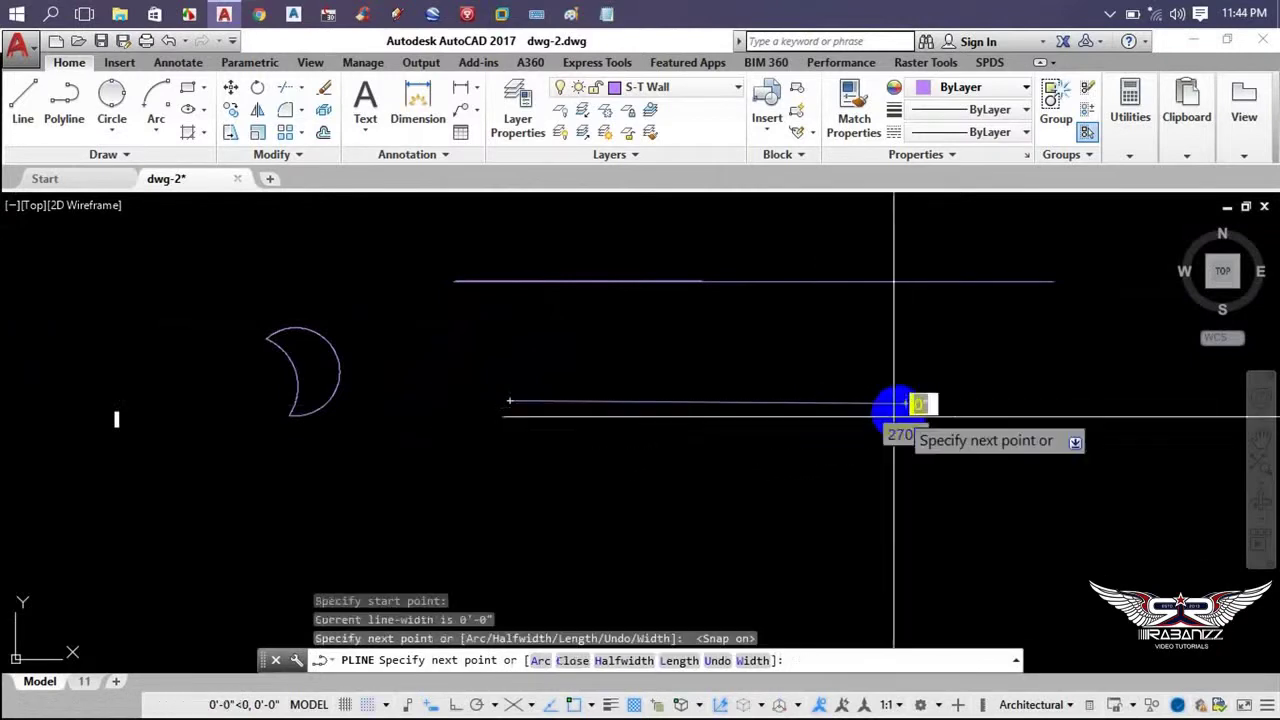
pyautogui.press('Return')
# - Draw a rectangle overlapping the new line
pyautogui.write('c')
pyautogui.press('Return')
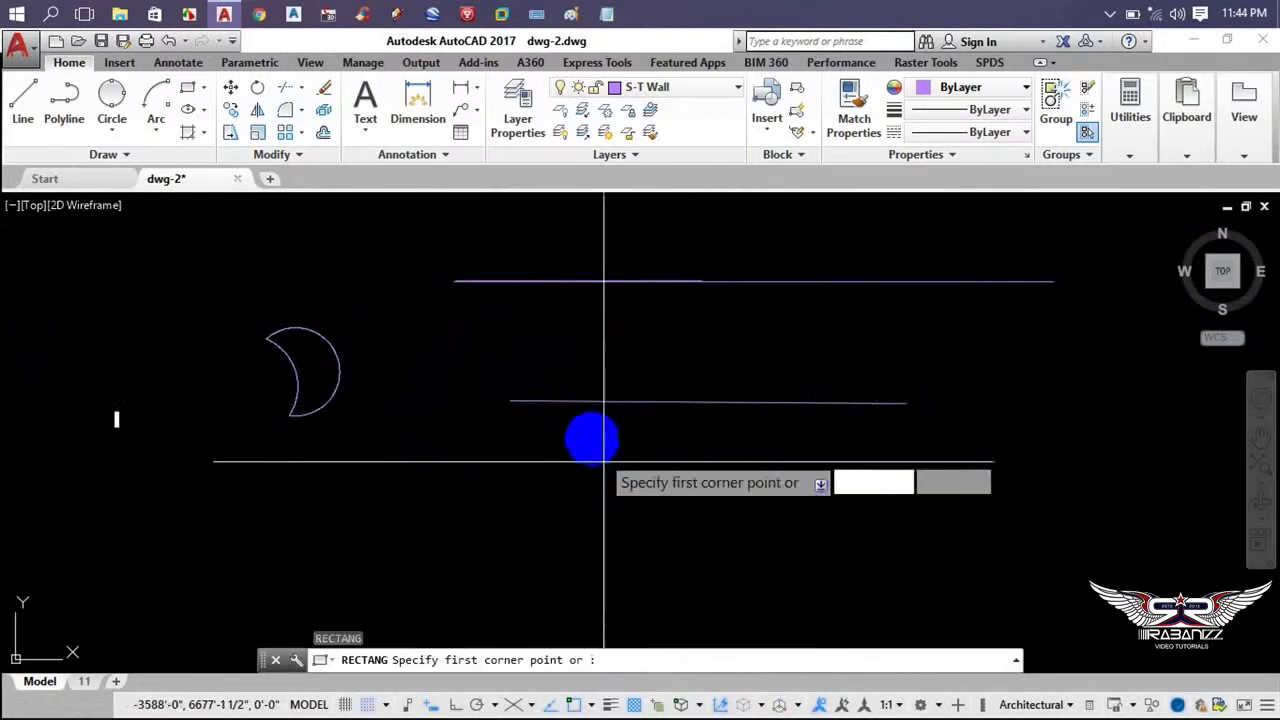
pyautogui.click(487, 358)
pyautogui.click(603, 475)
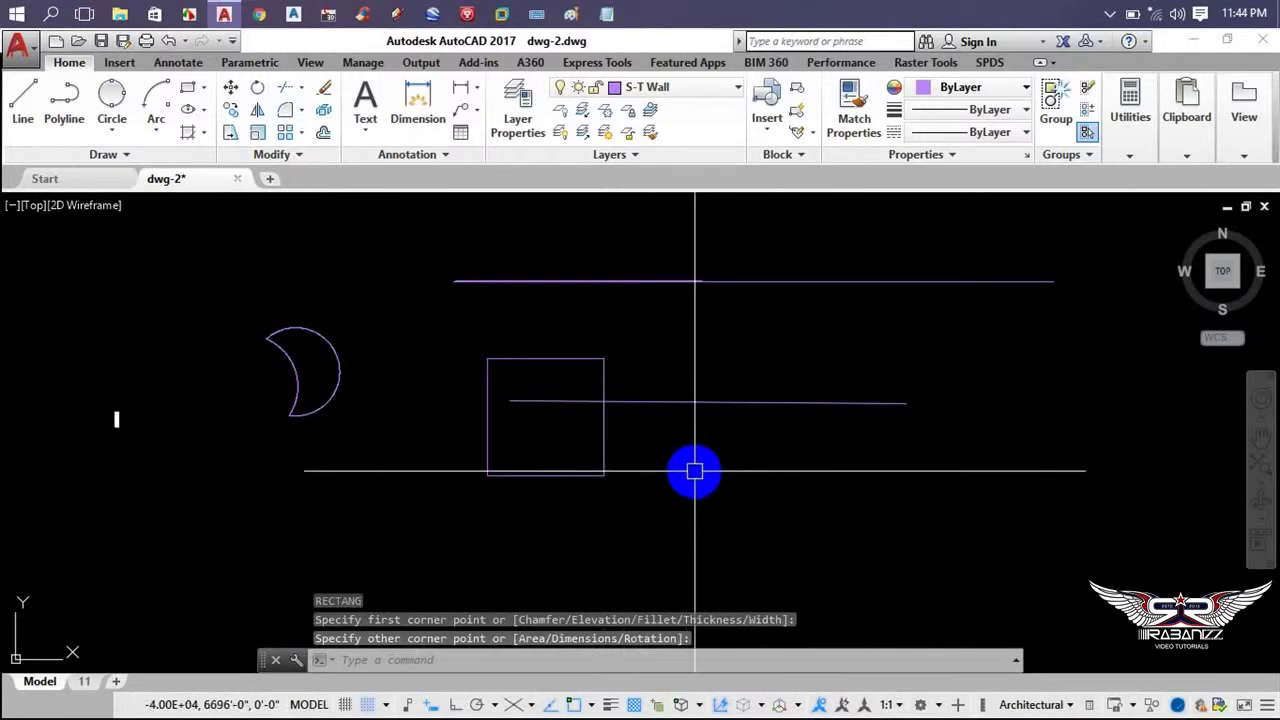
# - Trim away the rectangle's top and bottom edges and the enclosed line, using all objects as edges
pyautogui.write('r')
pyautogui.press('Return')
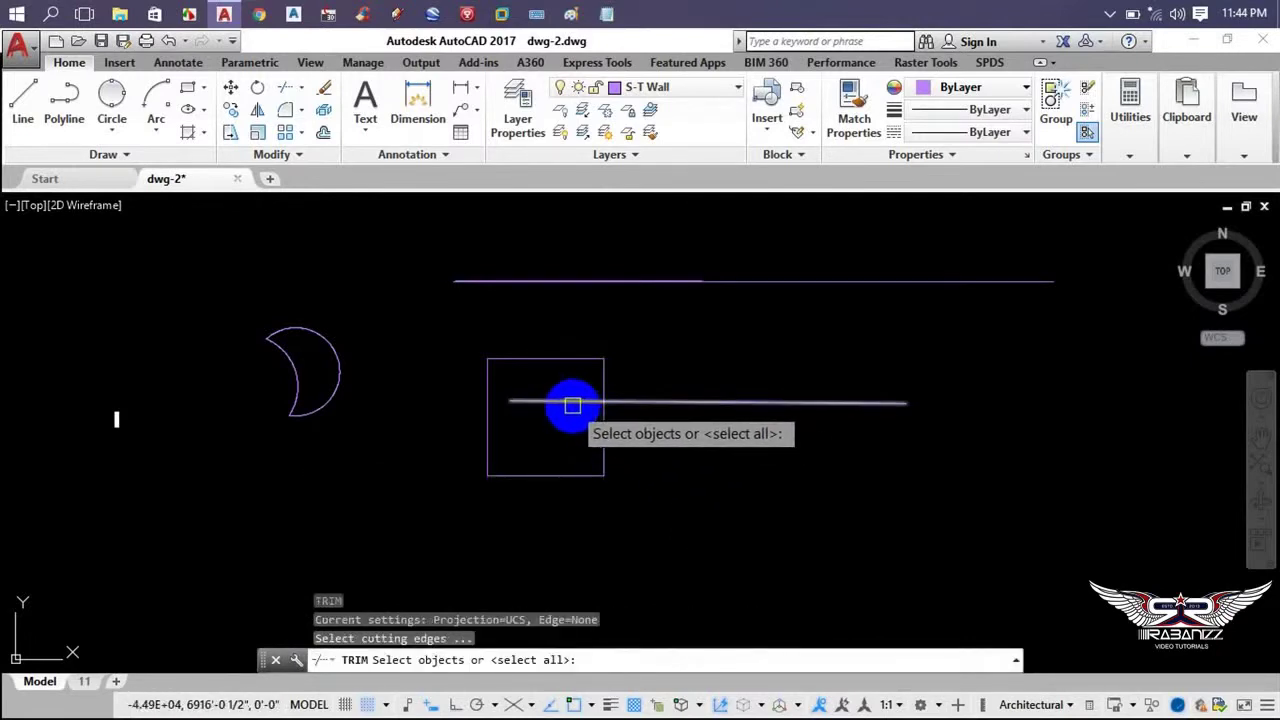
pyautogui.press('Return')
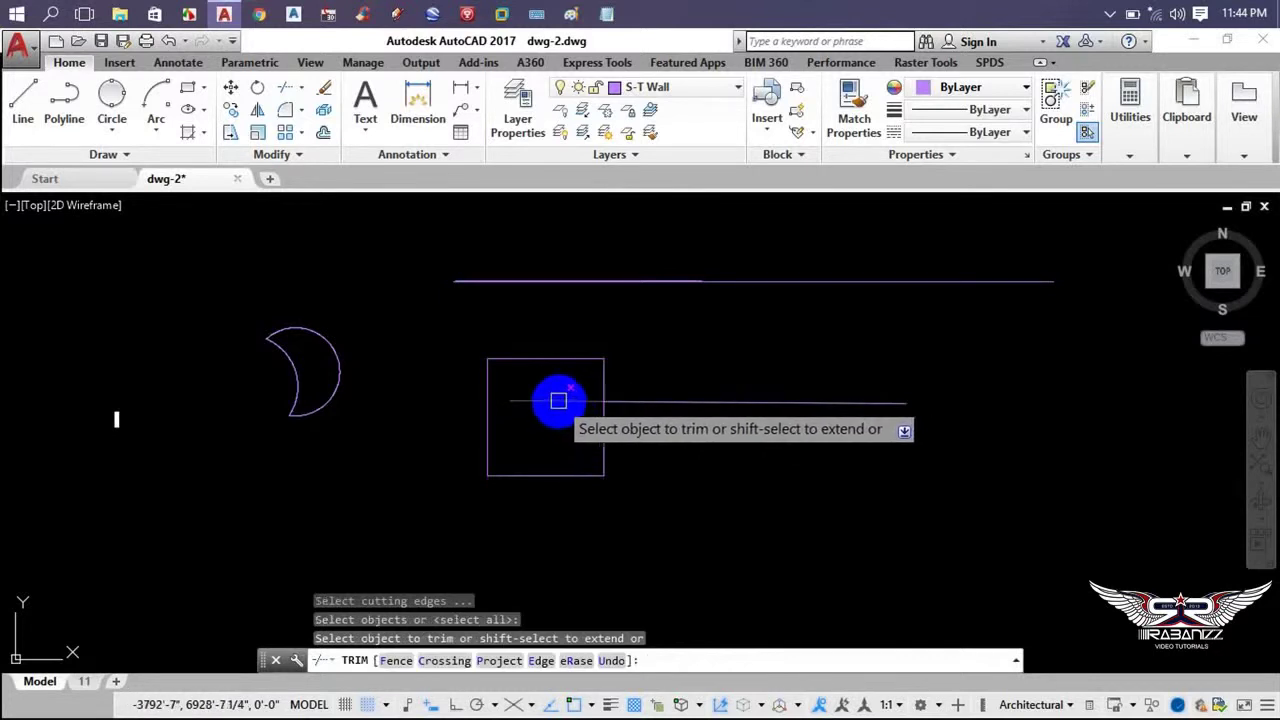
pyautogui.click(567, 357)
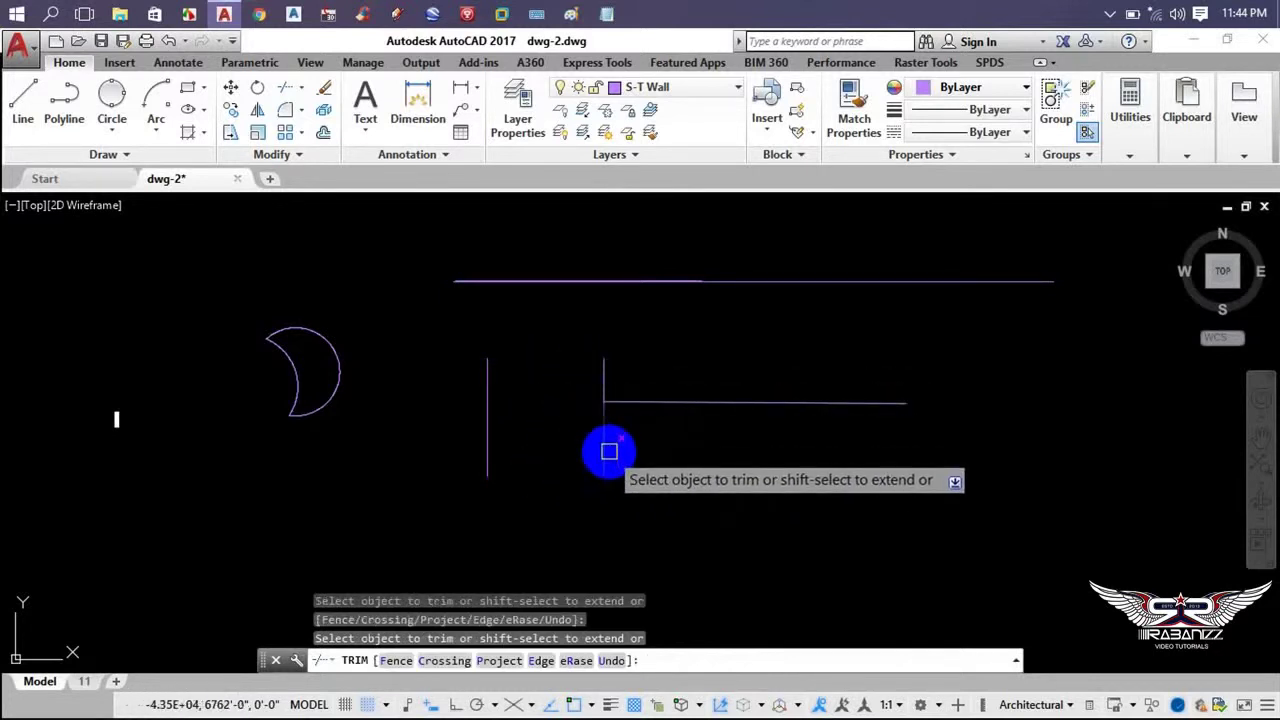
pyautogui.click(610, 442)
pyautogui.click(529, 408)
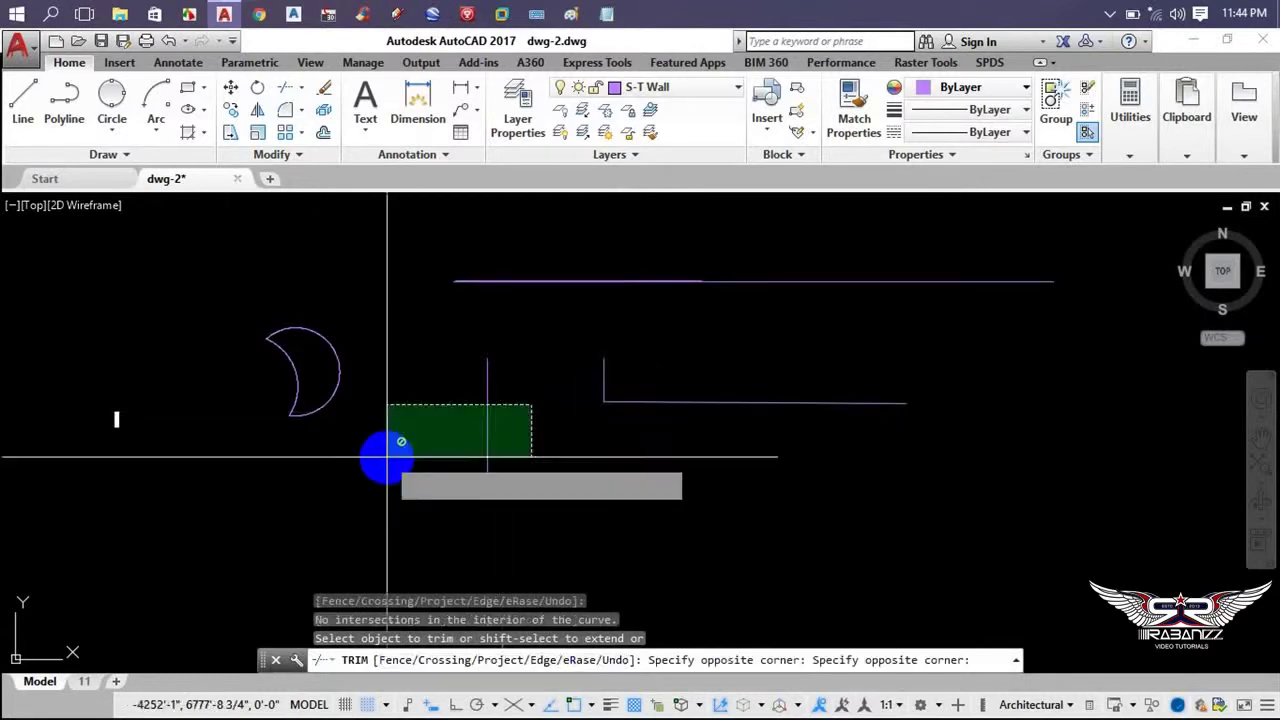
pyautogui.click(386, 457)
pyautogui.press('Escape')
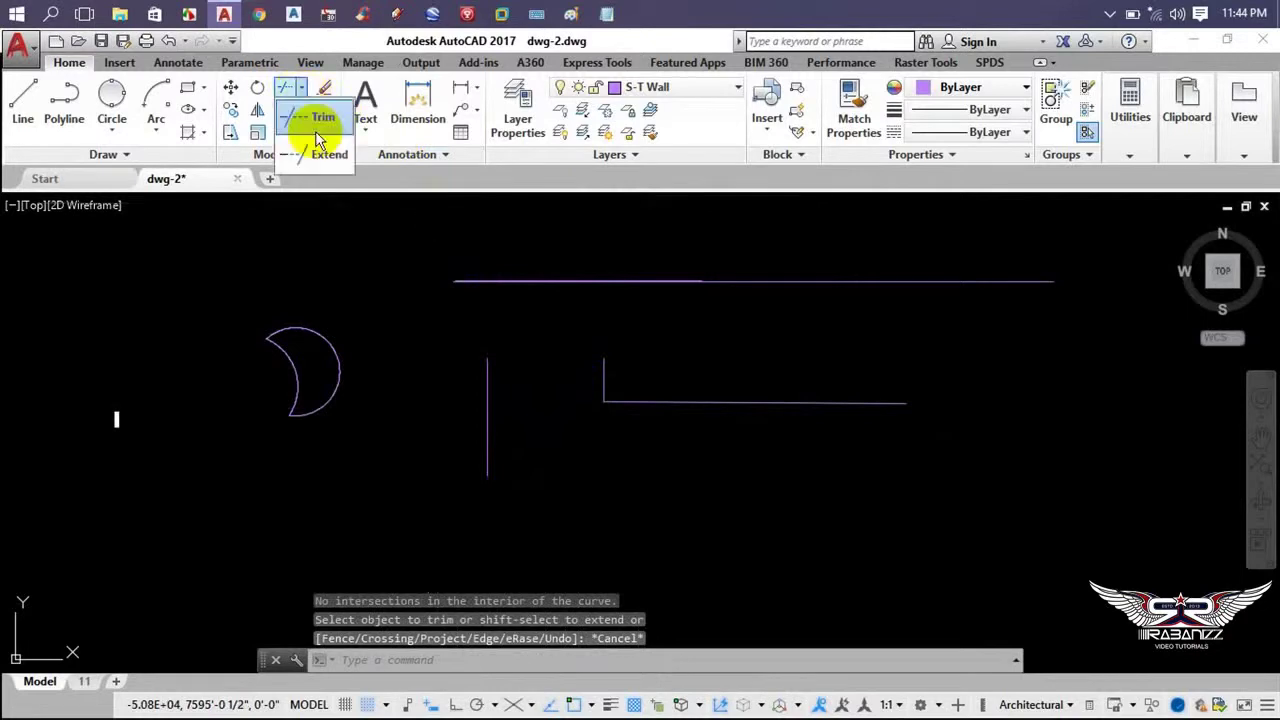
# - Extend the lower horizontal line left to the vertical line chosen as boundary
pyautogui.click(318, 159)
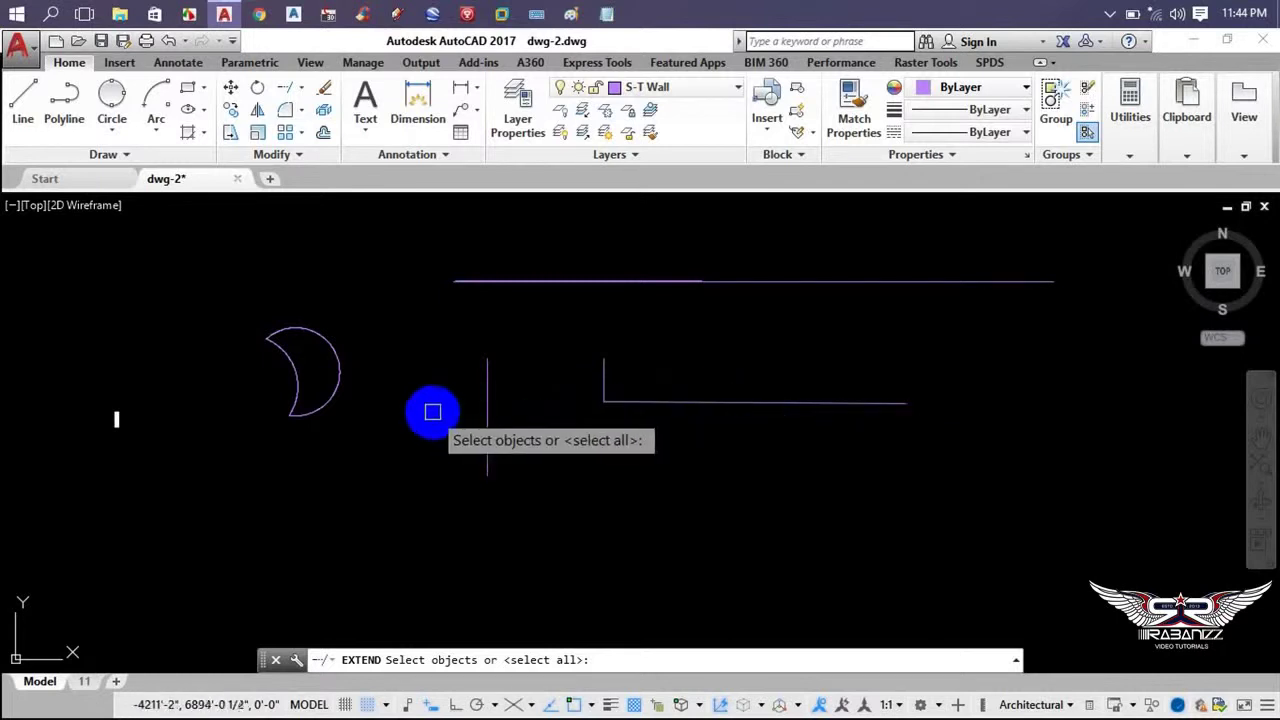
pyautogui.click(532, 350)
pyautogui.click(437, 457)
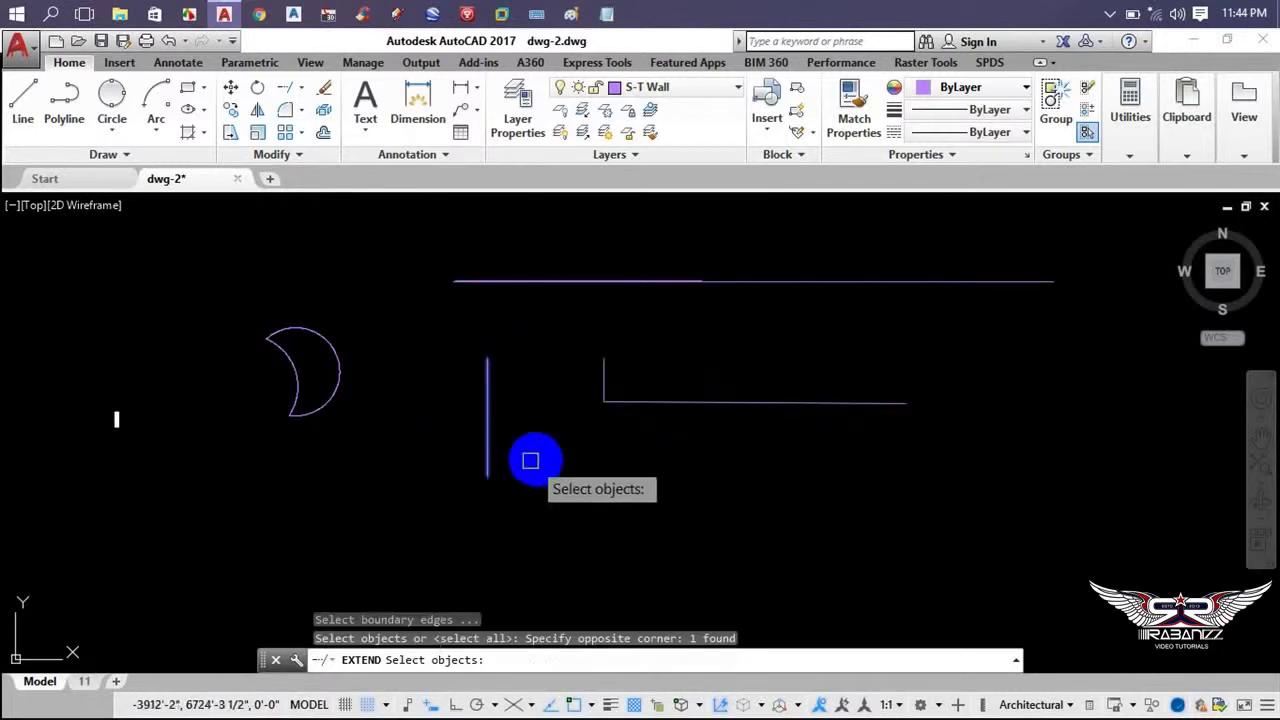
pyautogui.press('Return')
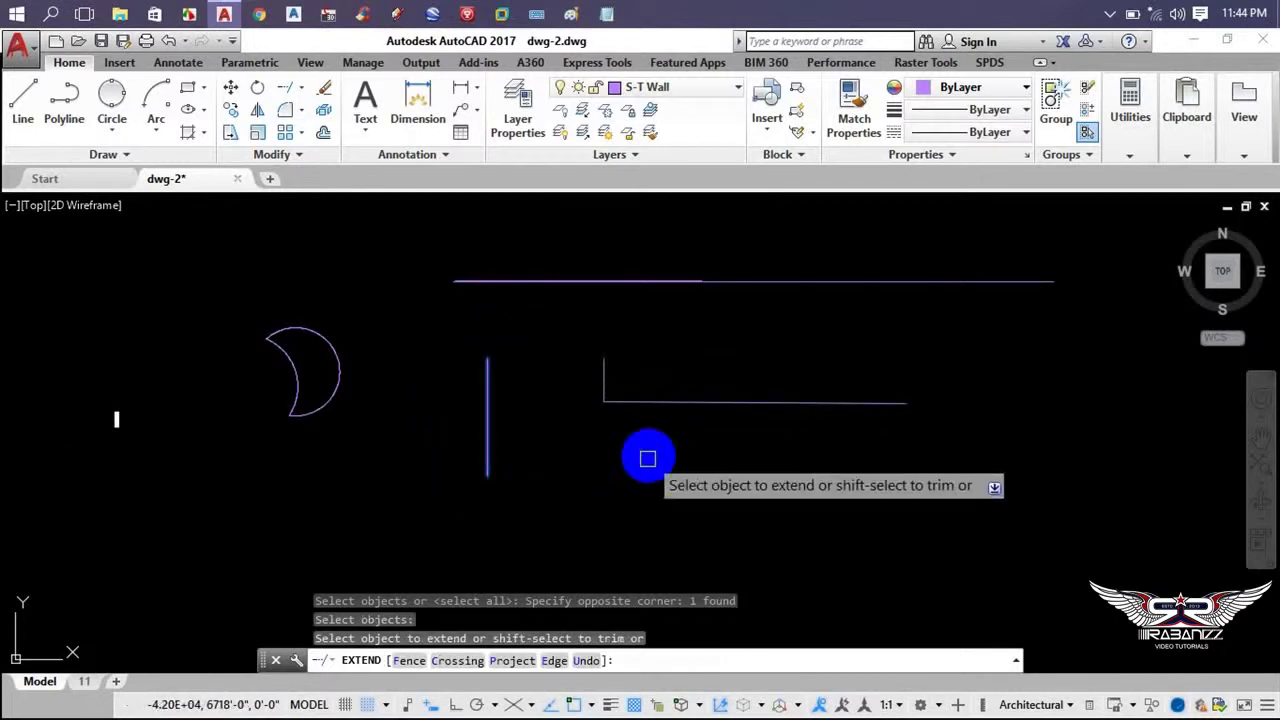
pyautogui.click(650, 403)
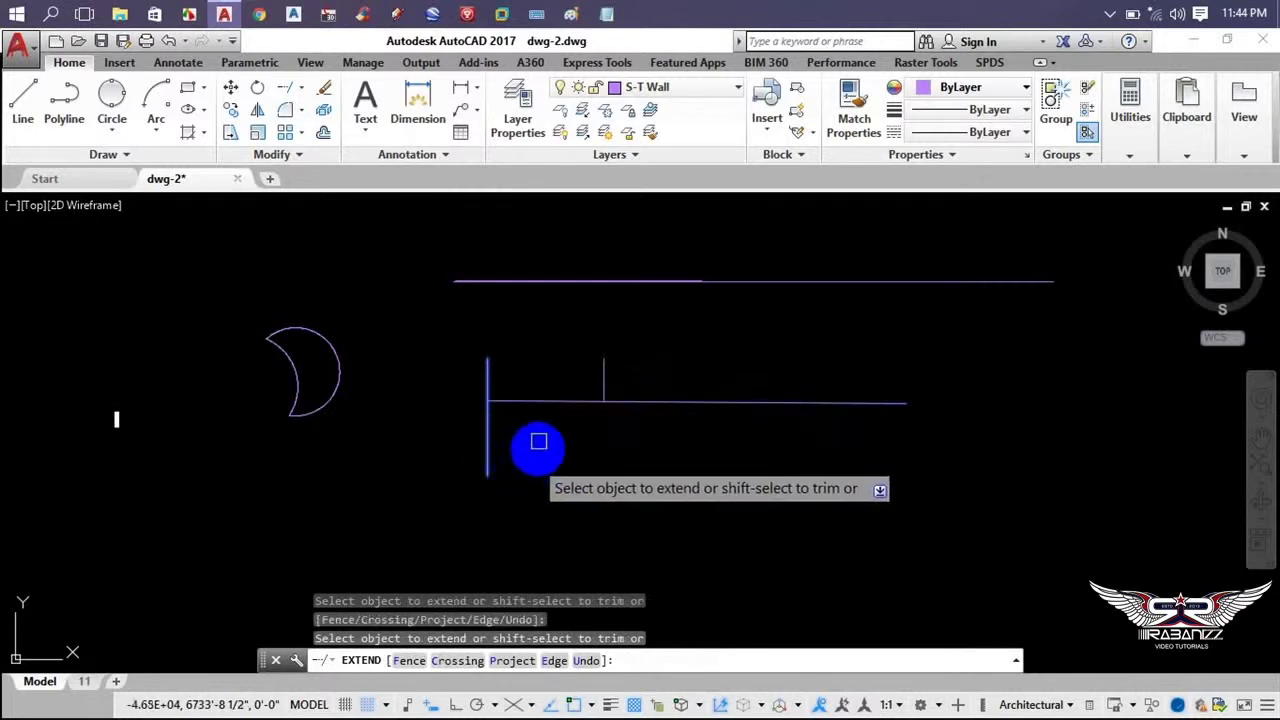
pyautogui.press('Escape')
pyautogui.moveTo(531, 447); pyautogui.dragTo(281, 462, button='middle')
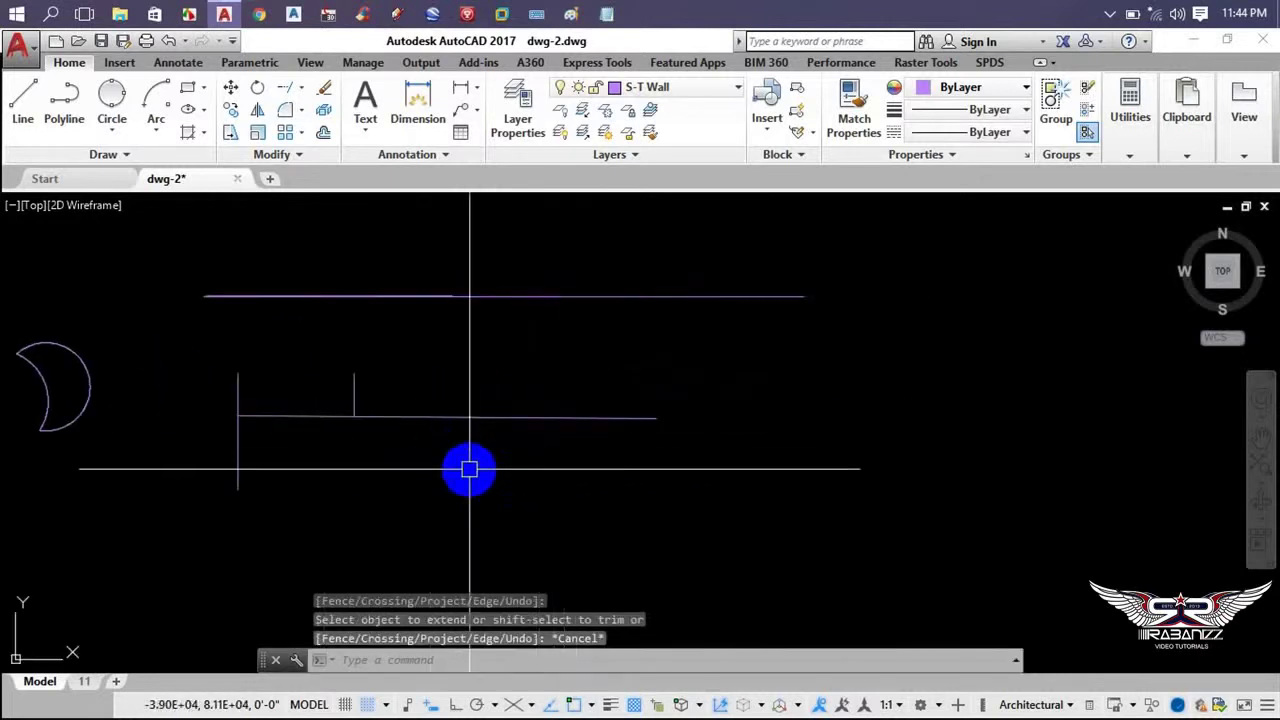
# - Draw a small rectangle to the right of the wall lines
pyautogui.write('rec')
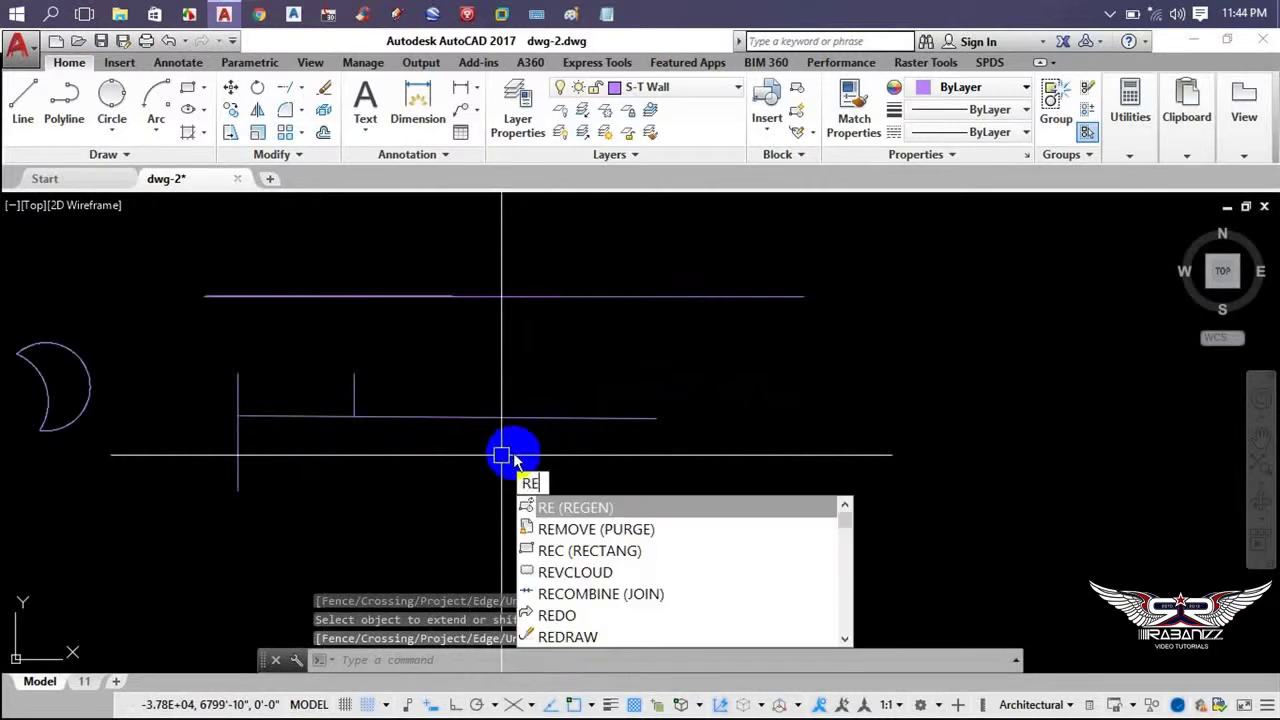
pyautogui.press('Return')
pyautogui.click(725, 378)
pyautogui.click(831, 465)
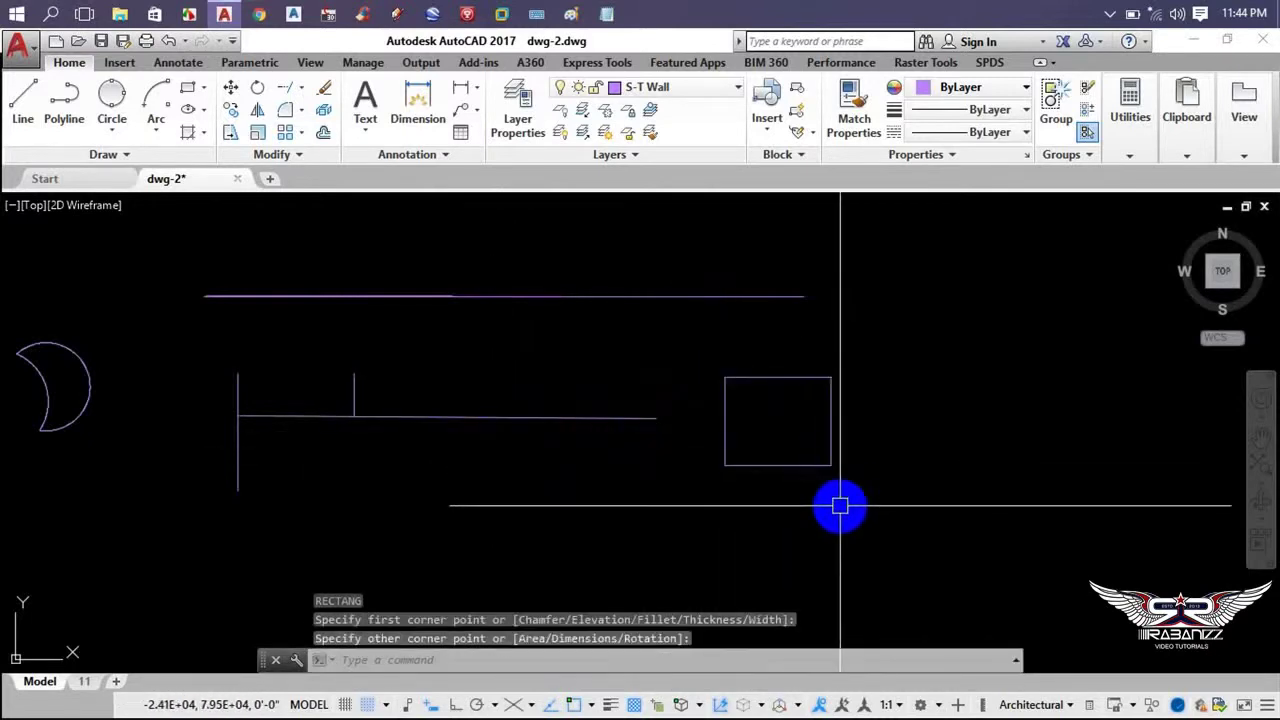
# - Draw a short vertical polyline below the rectangle with ortho mode on
pyautogui.write('pl')
pyautogui.press('Return')
pyautogui.click(791, 565)
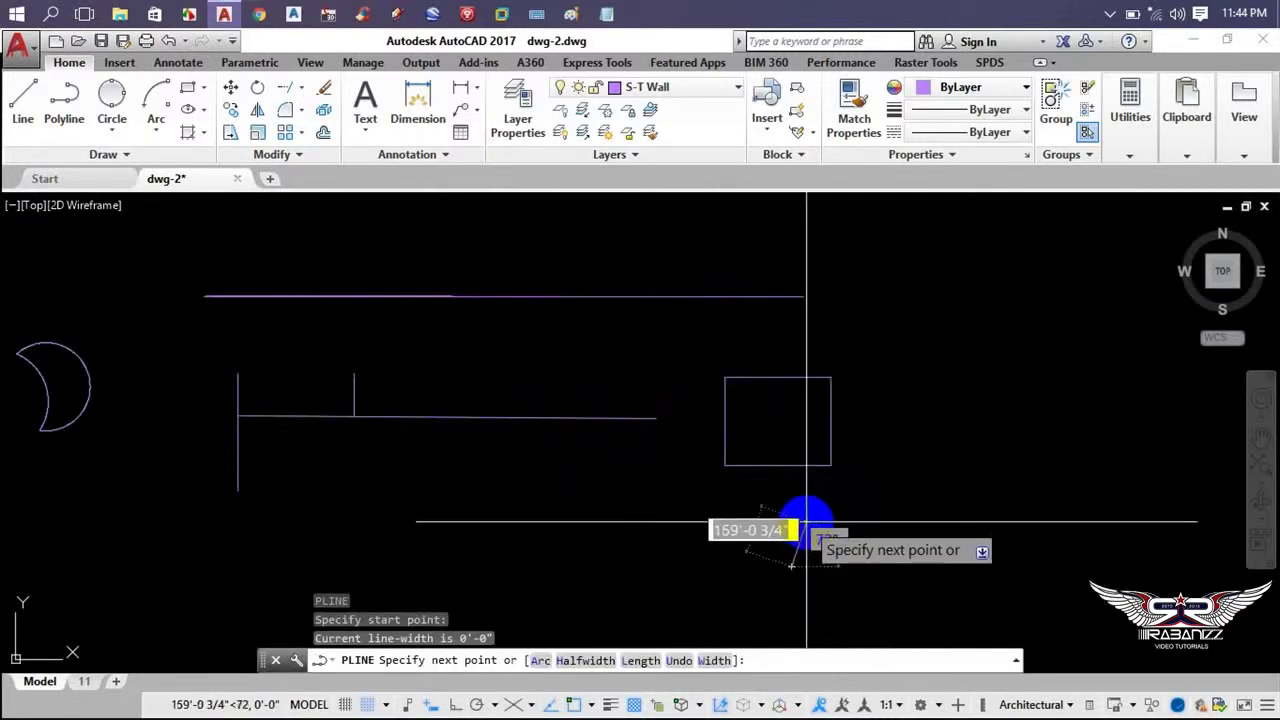
pyautogui.press('F10')
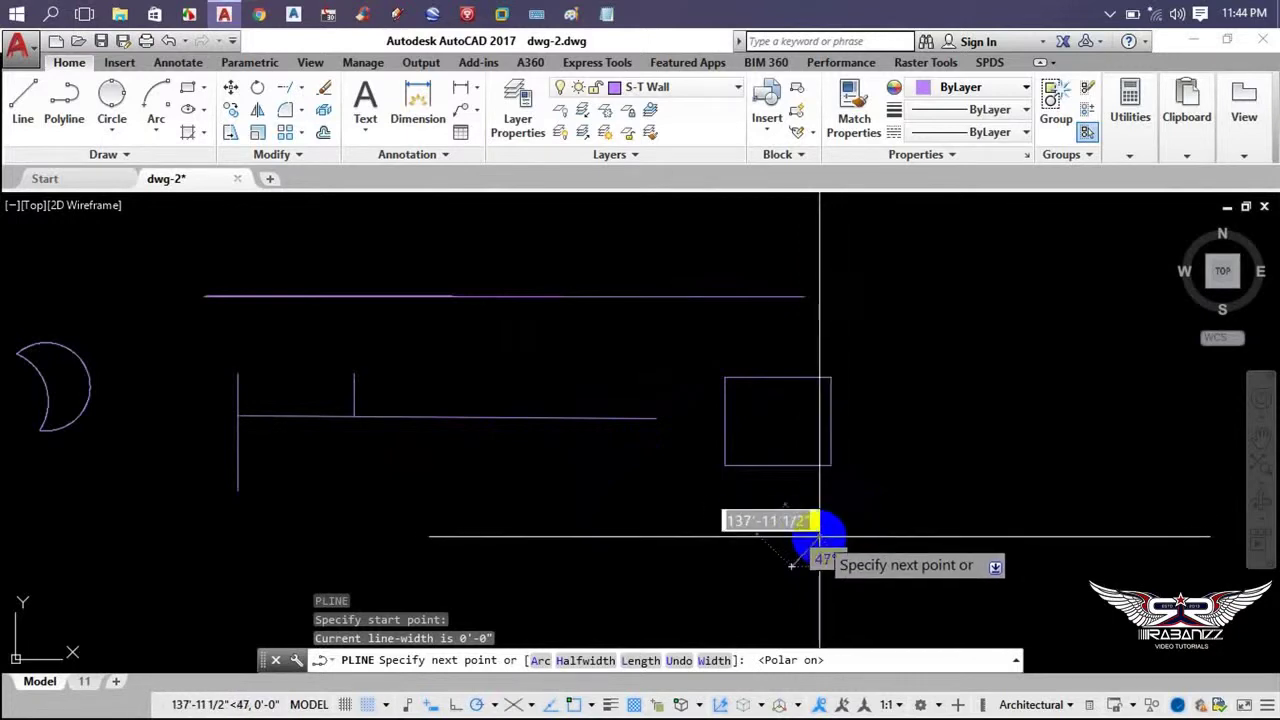
pyautogui.press('F8')
pyautogui.press('F10')
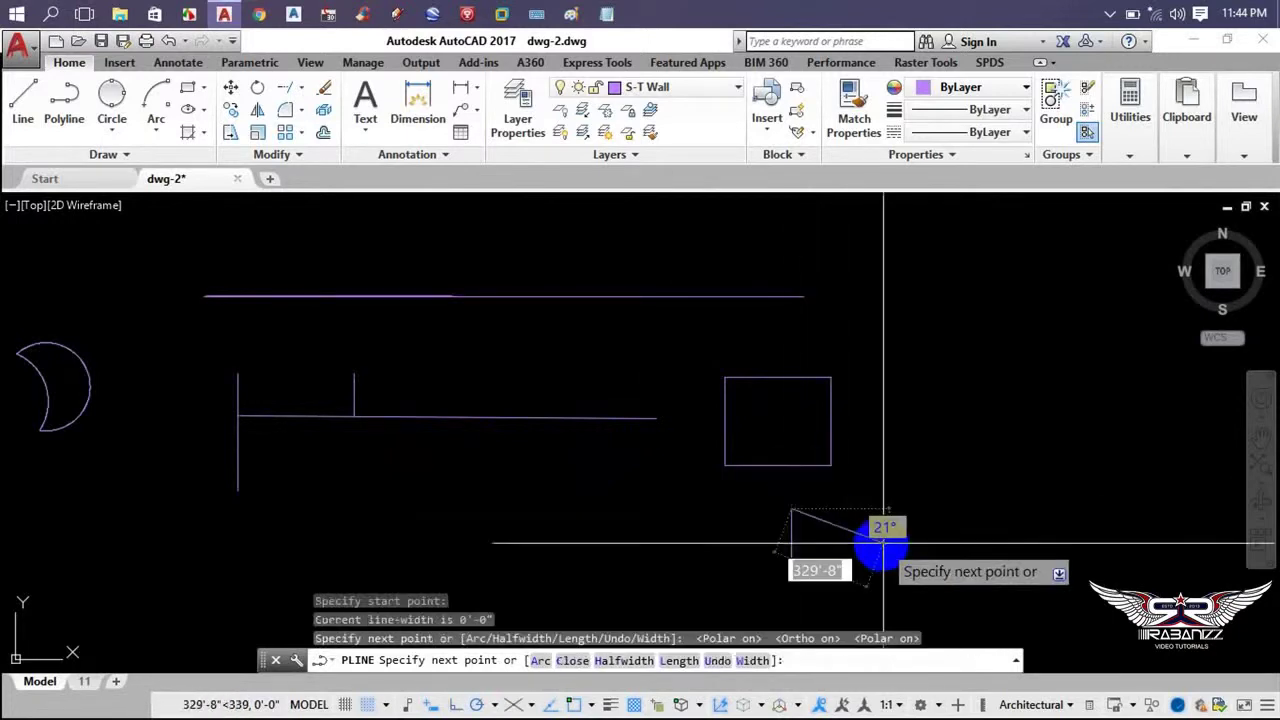
pyautogui.click(857, 562)
pyautogui.press('Return')
pyautogui.moveTo(857, 546); pyautogui.dragTo(783, 538, button='middle')
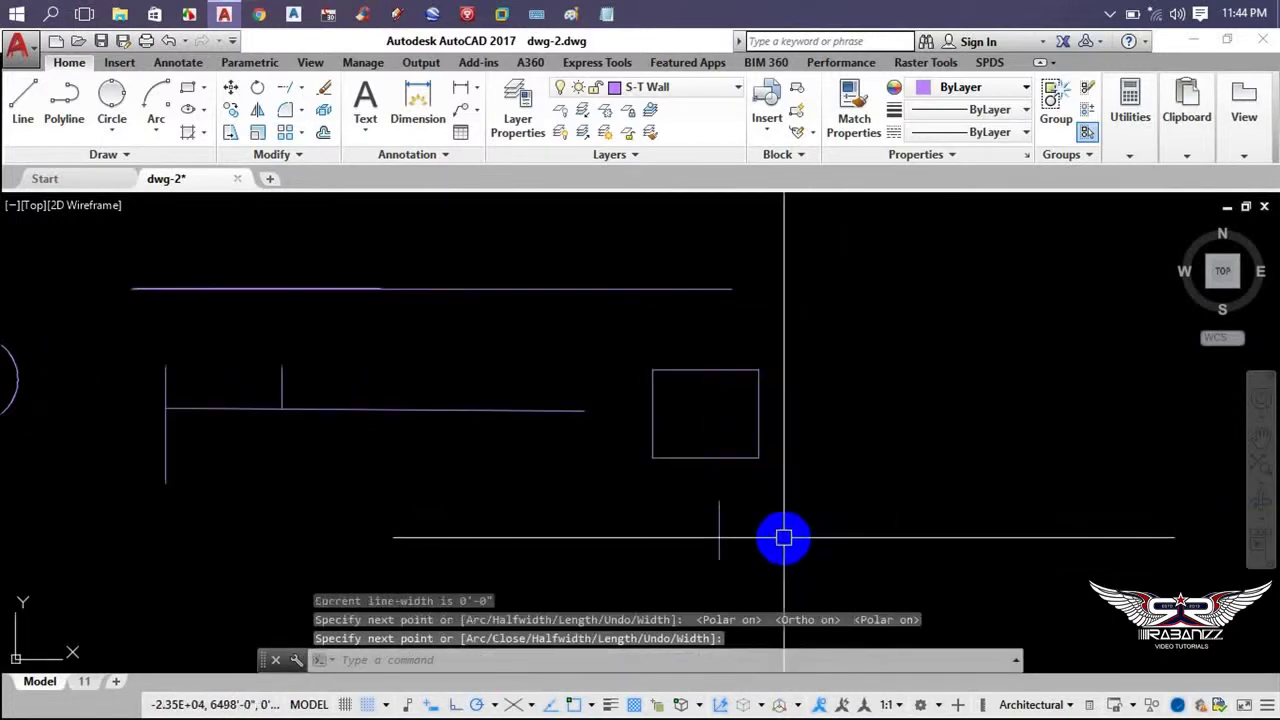
# - Extend the vertical line up to the rectangle, using the rectangle as boundary
pyautogui.write('ex')
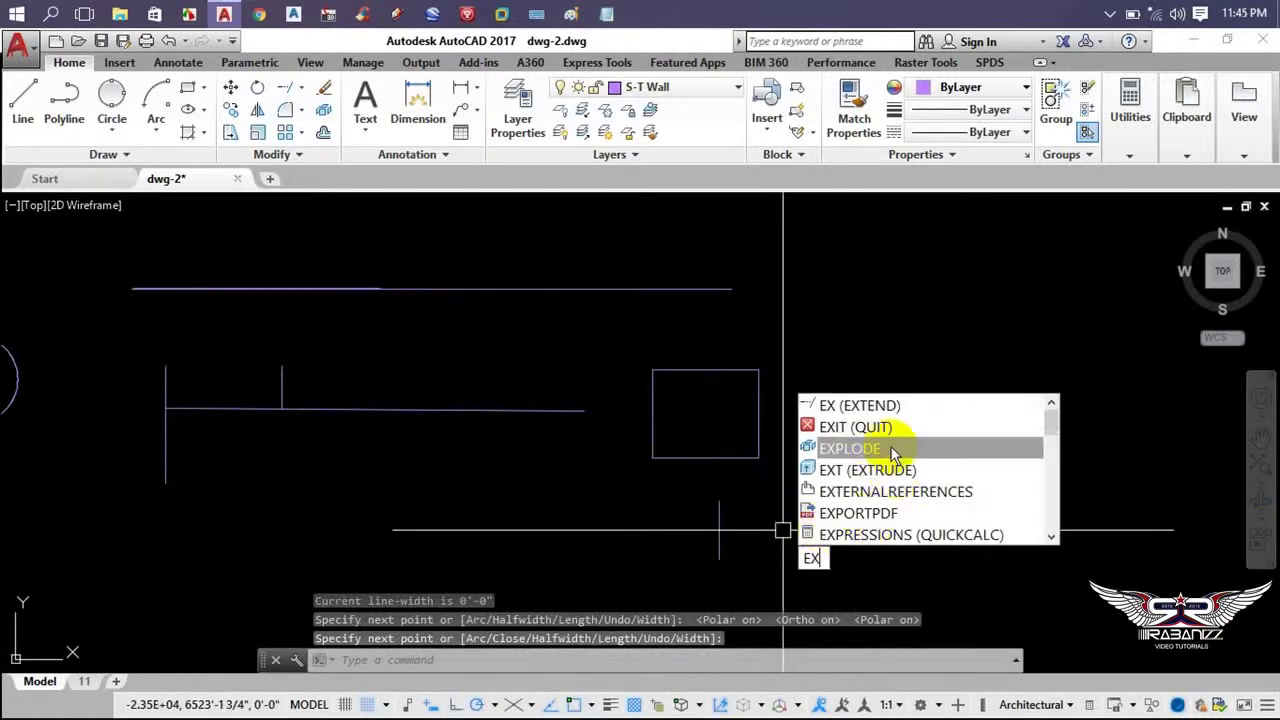
pyautogui.click(860, 406)
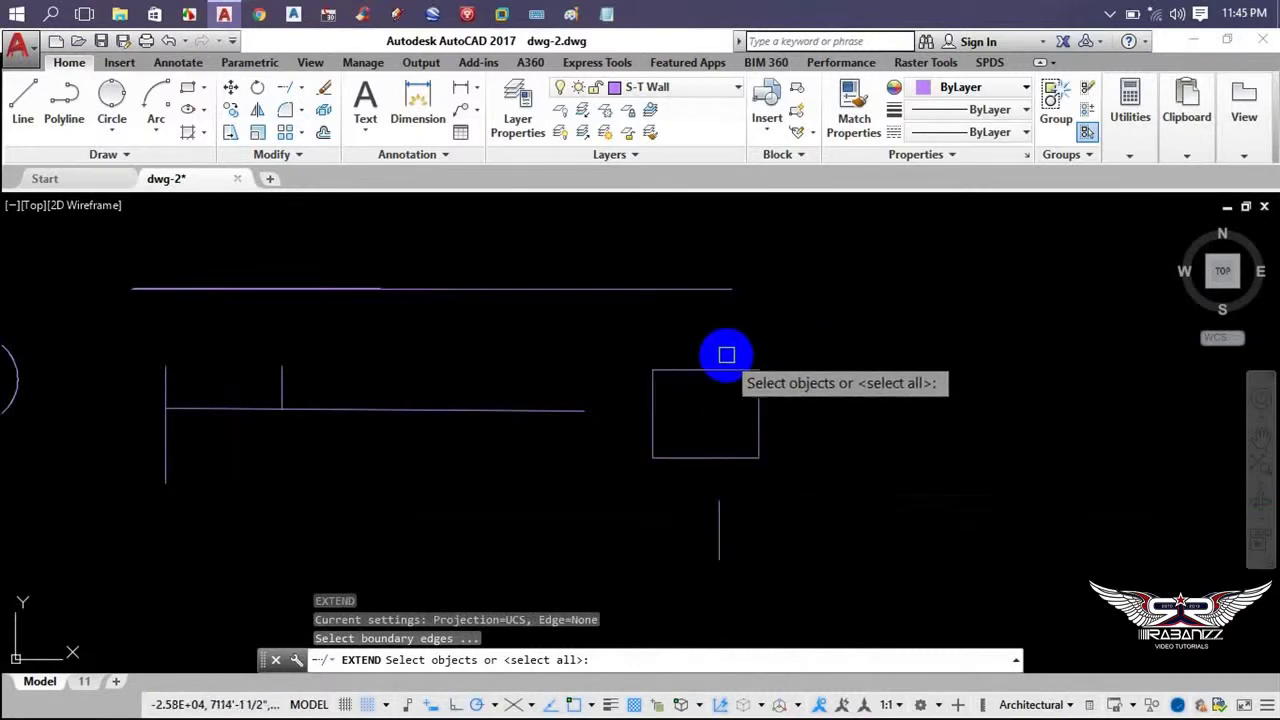
pyautogui.click(710, 371)
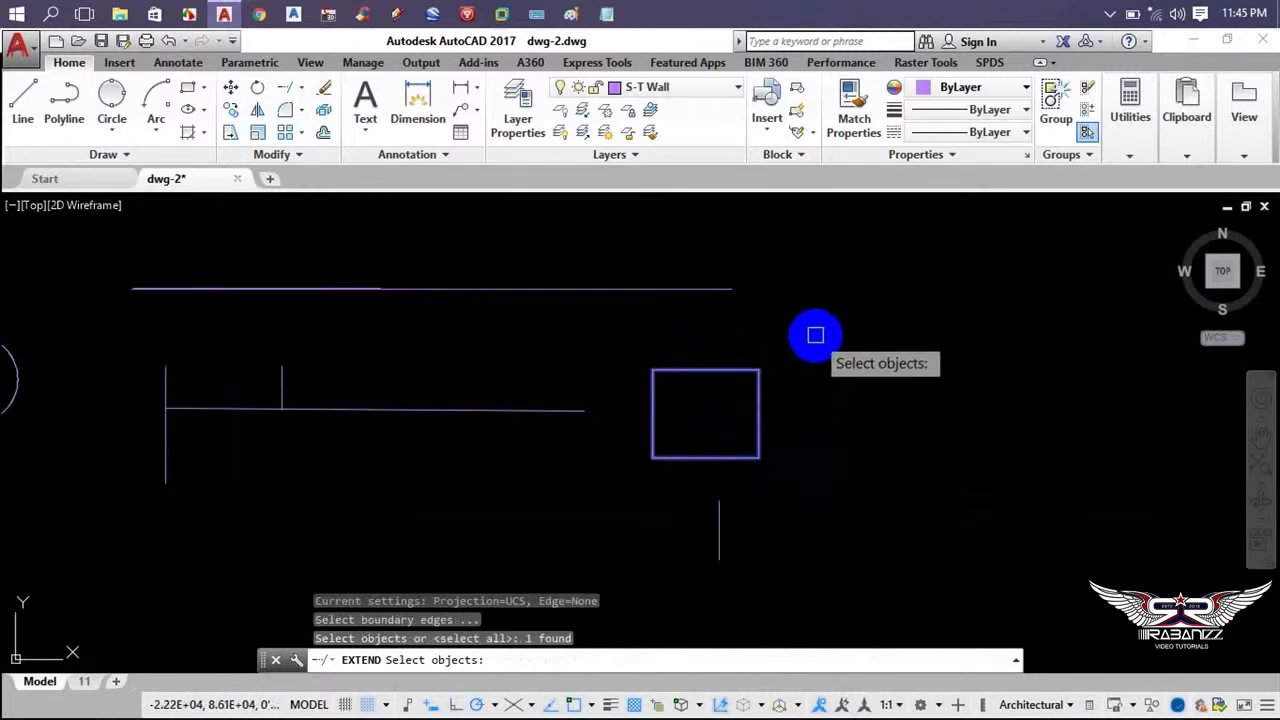
pyautogui.press('Return')
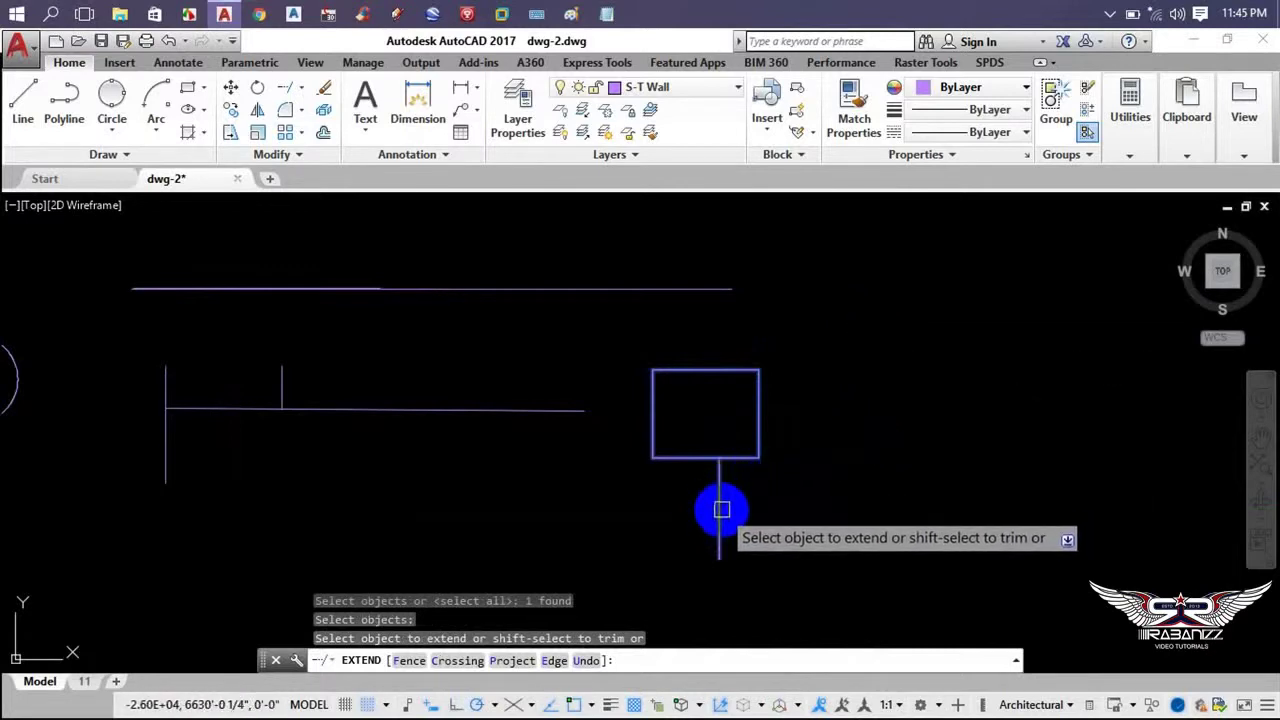
pyautogui.click(722, 512)
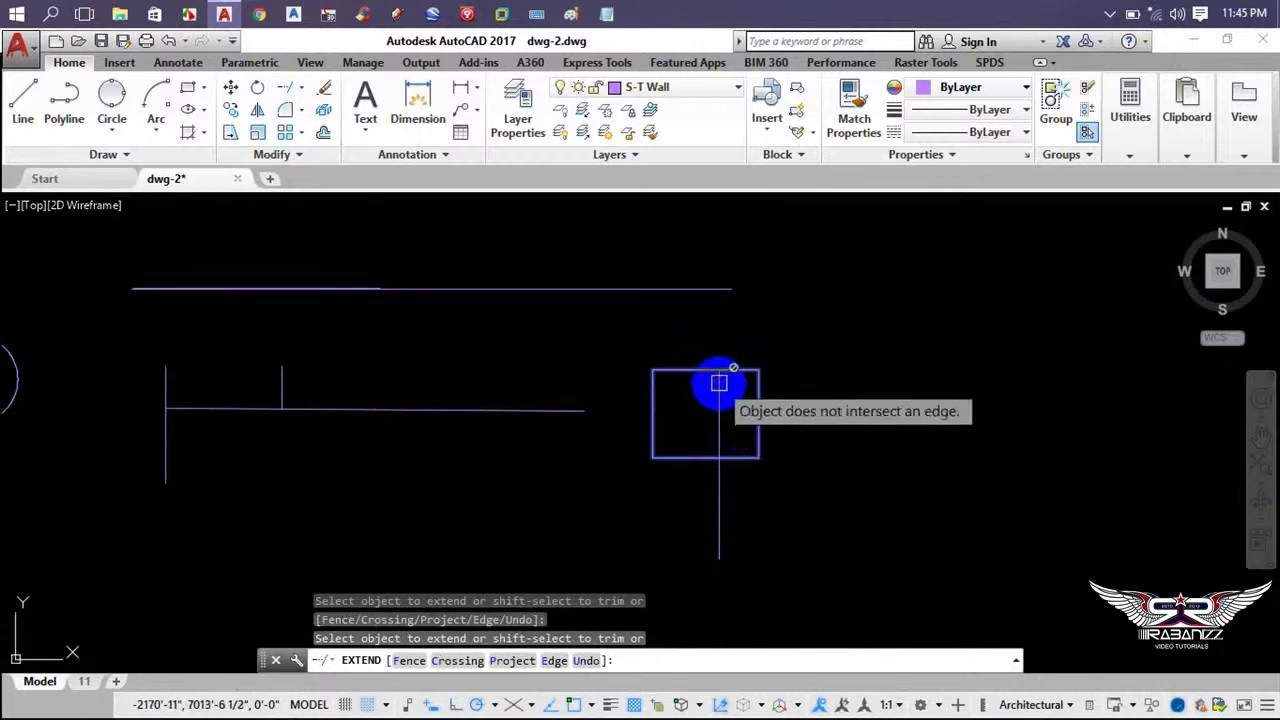
pyautogui.click(720, 376)
pyautogui.rightClick(768, 324)
pyautogui.click(802, 334)
pyautogui.scroll(-4, 640, 390)
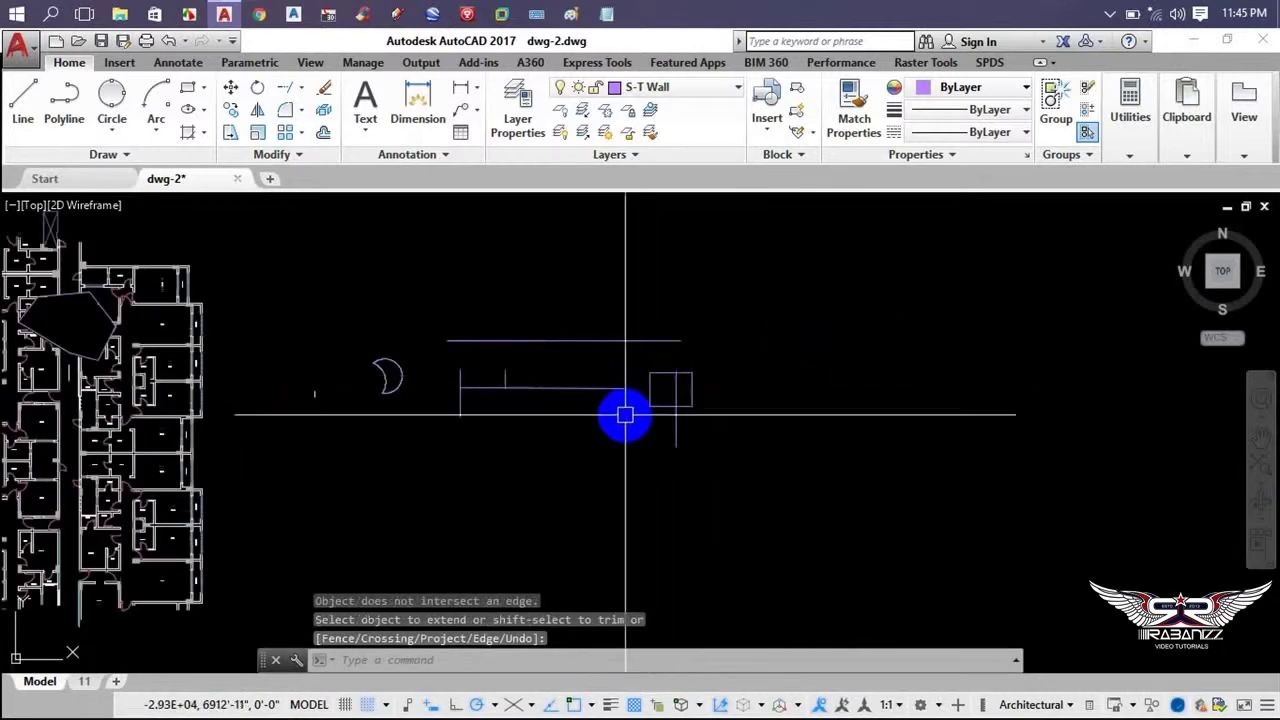
# - Erase seven test shapes selected with a crossing window
pyautogui.moveTo(571, 513)
pyautogui.mouseDown(button='middle')
pyautogui.moveTo(563, 409)
pyautogui.moveTo(523, 437)
pyautogui.mouseUp(button='middle')
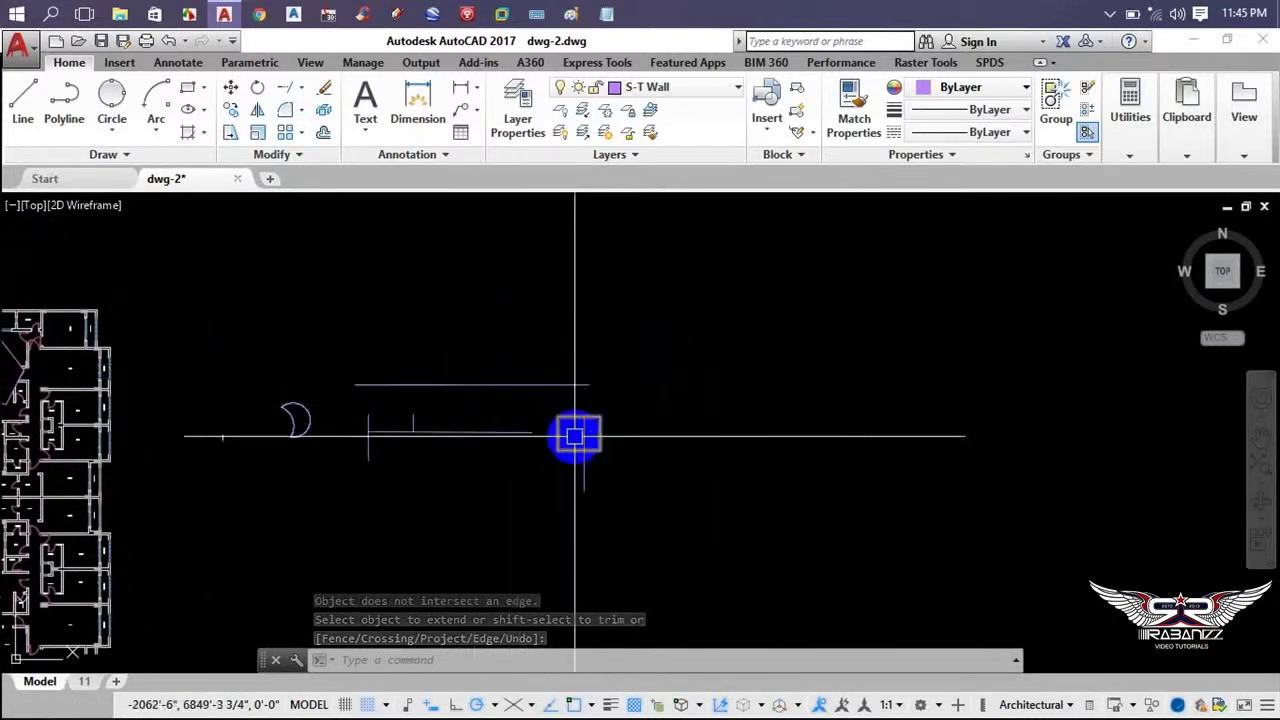
pyautogui.click(324, 92)
pyautogui.click(651, 382)
pyautogui.click(361, 505)
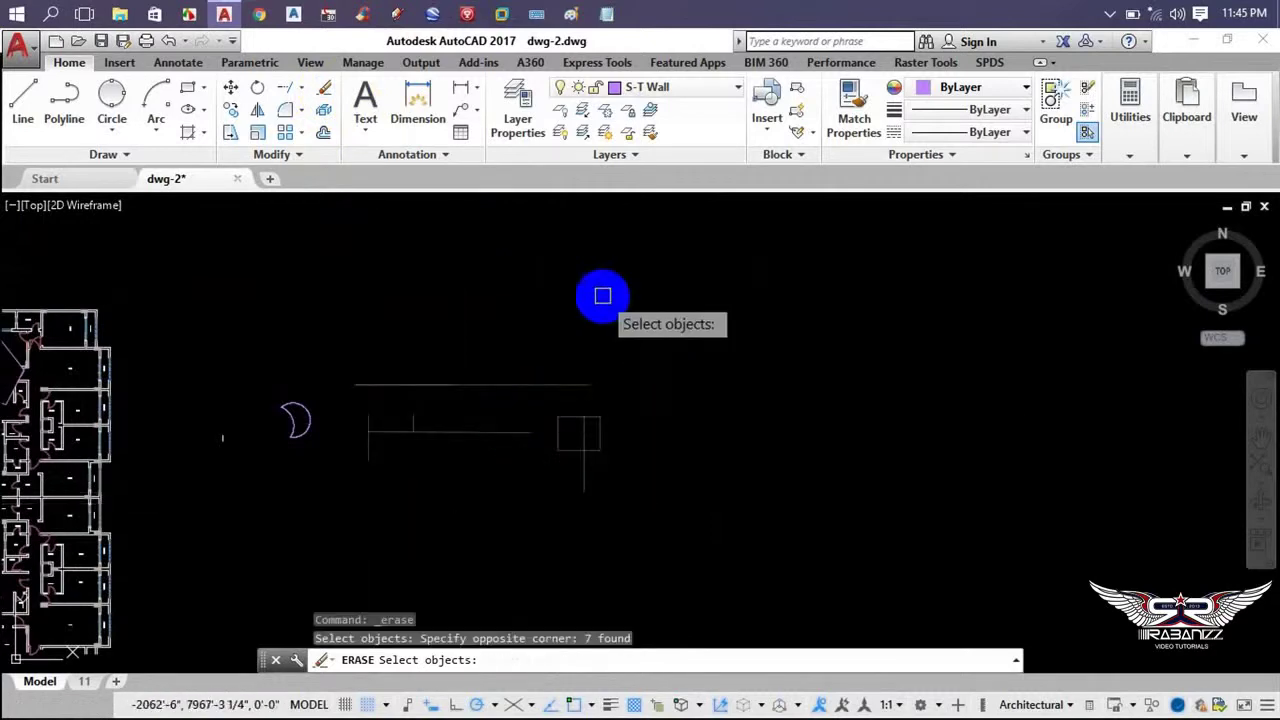
pyautogui.press('Return')
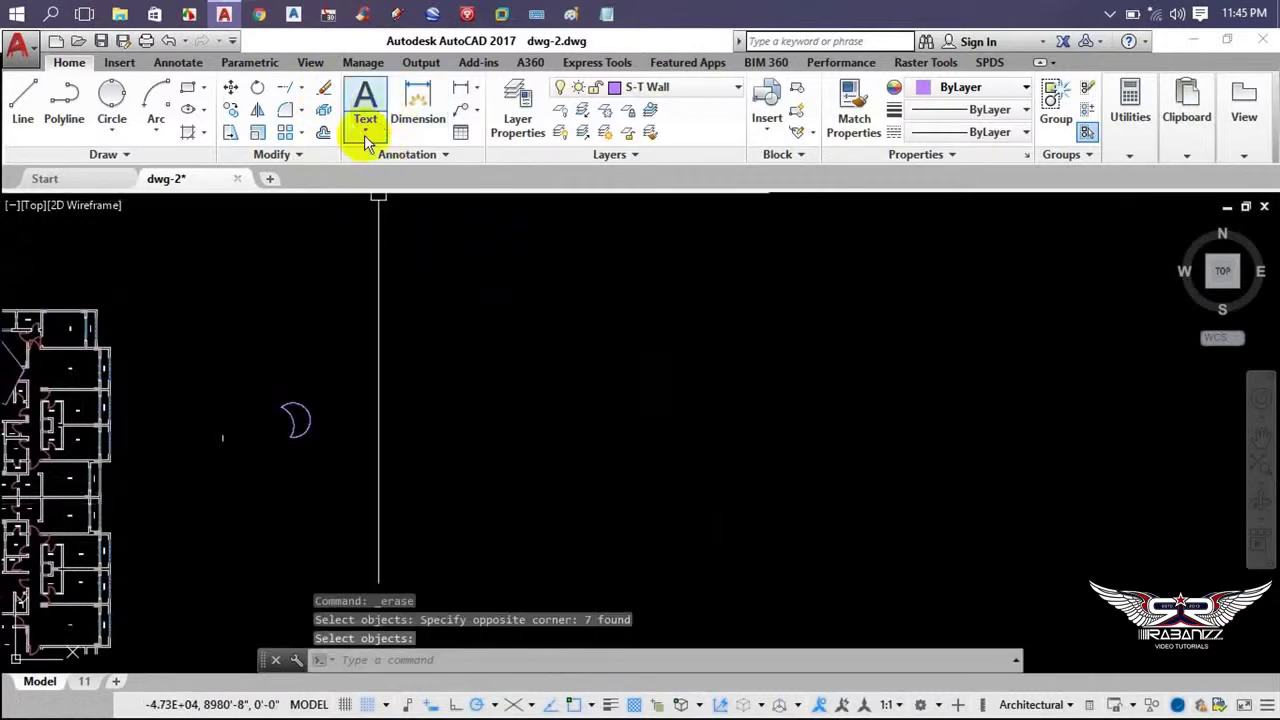
# - Erase the remaining three test shapes
pyautogui.click(400, 295)
pyautogui.click(194, 506)
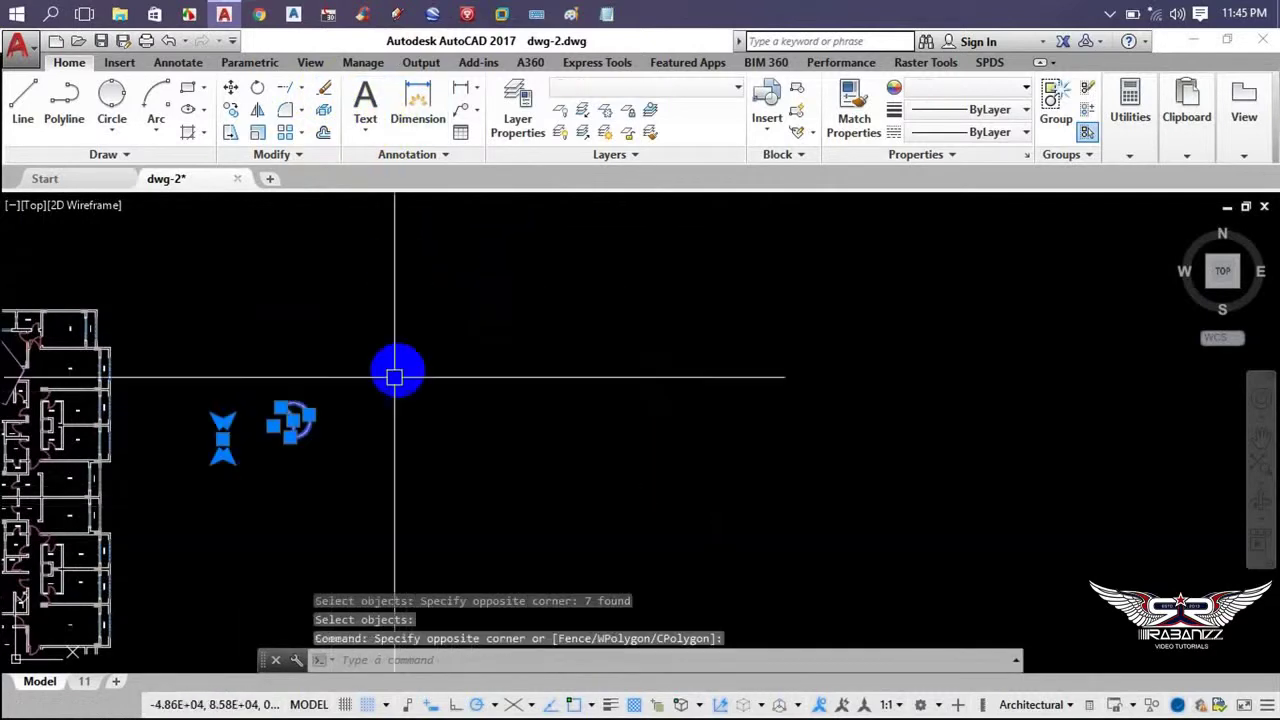
pyautogui.click(327, 92)
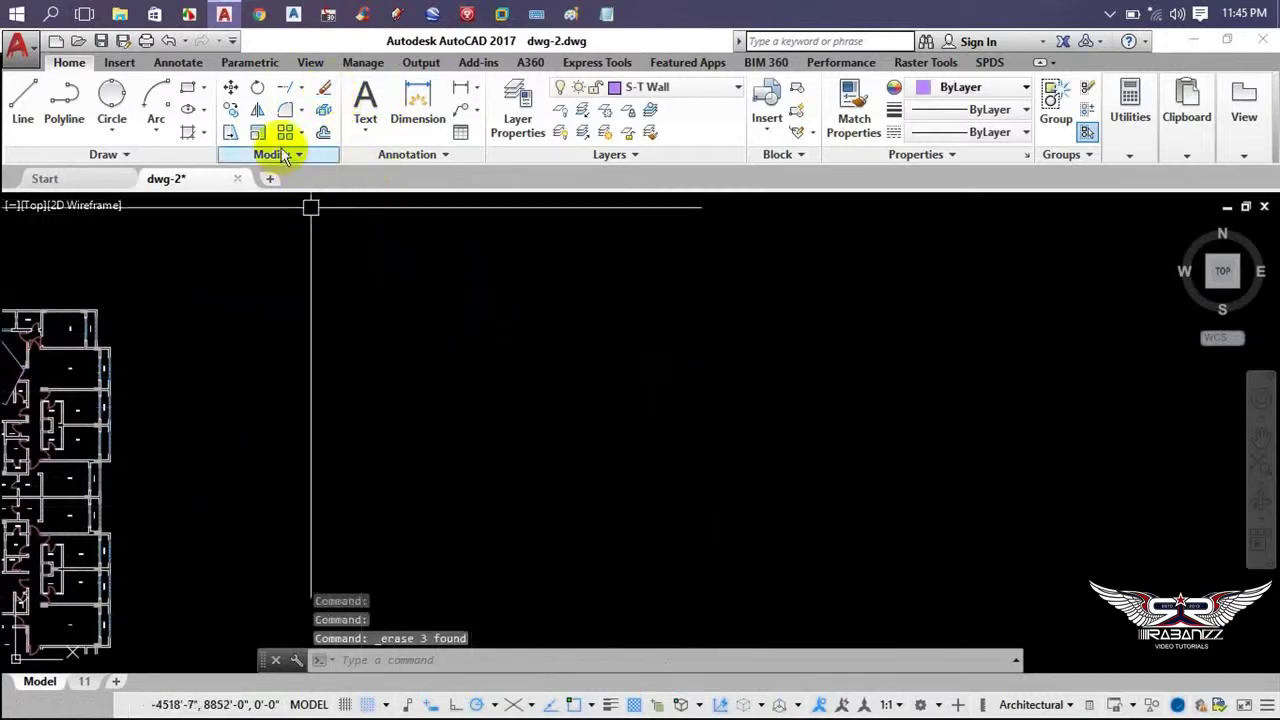
# - Undo both erases, then erase the ten restored shapes via the right-click Erase option
pyautogui.hotkey('ctrl', 'z')
pyautogui.hotkey('ctrl', 'z')
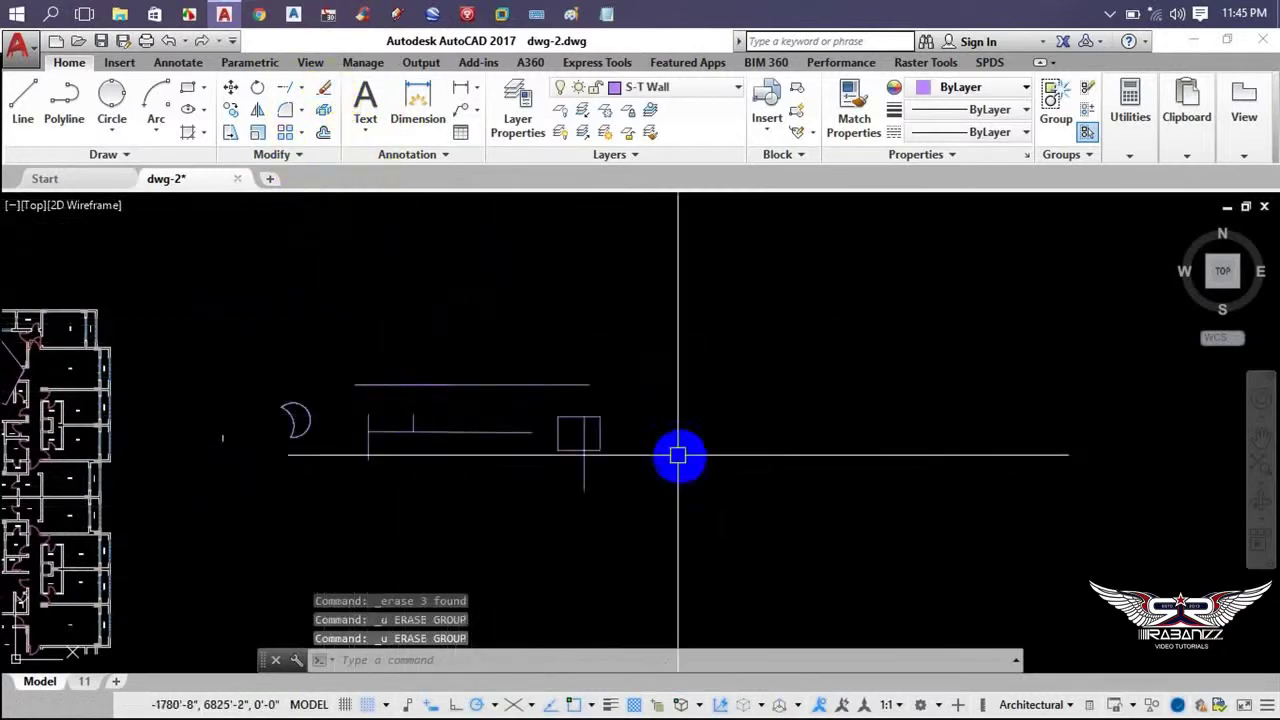
pyautogui.hotkey('ctrl', 'z')
pyautogui.click(872, 288)
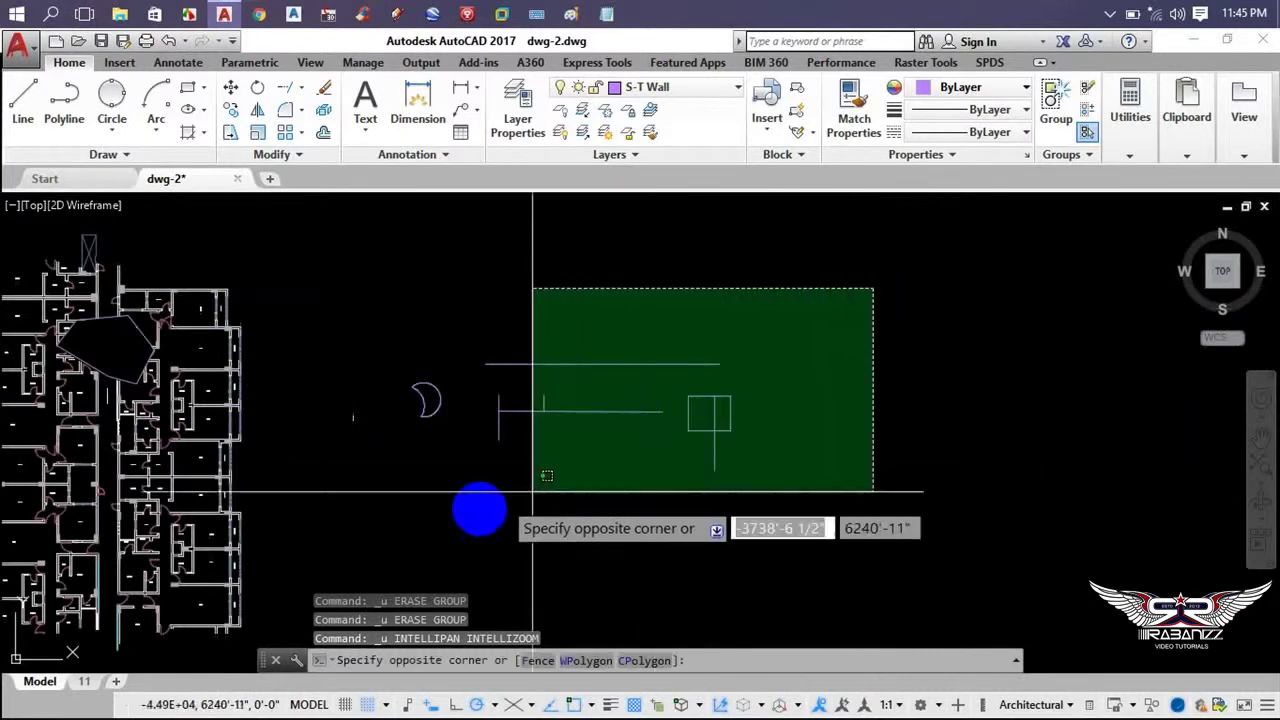
pyautogui.click(350, 510)
pyautogui.rightClick(560, 287)
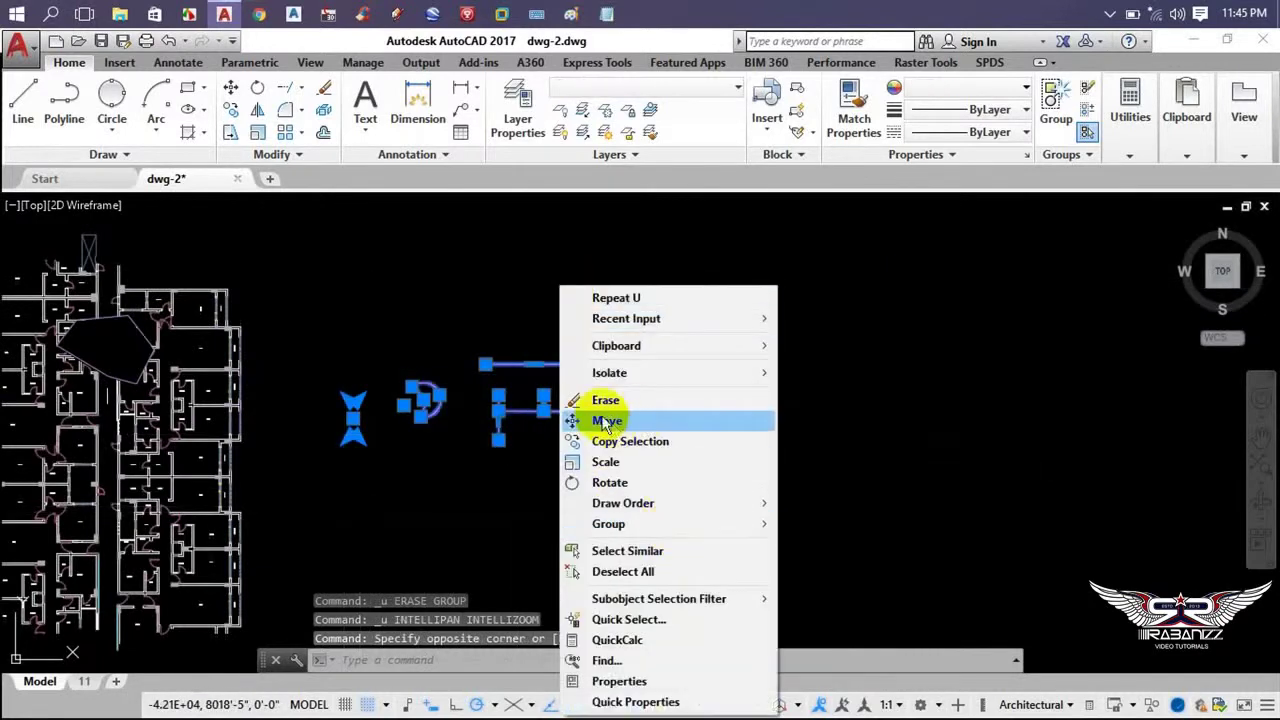
pyautogui.click(608, 400)
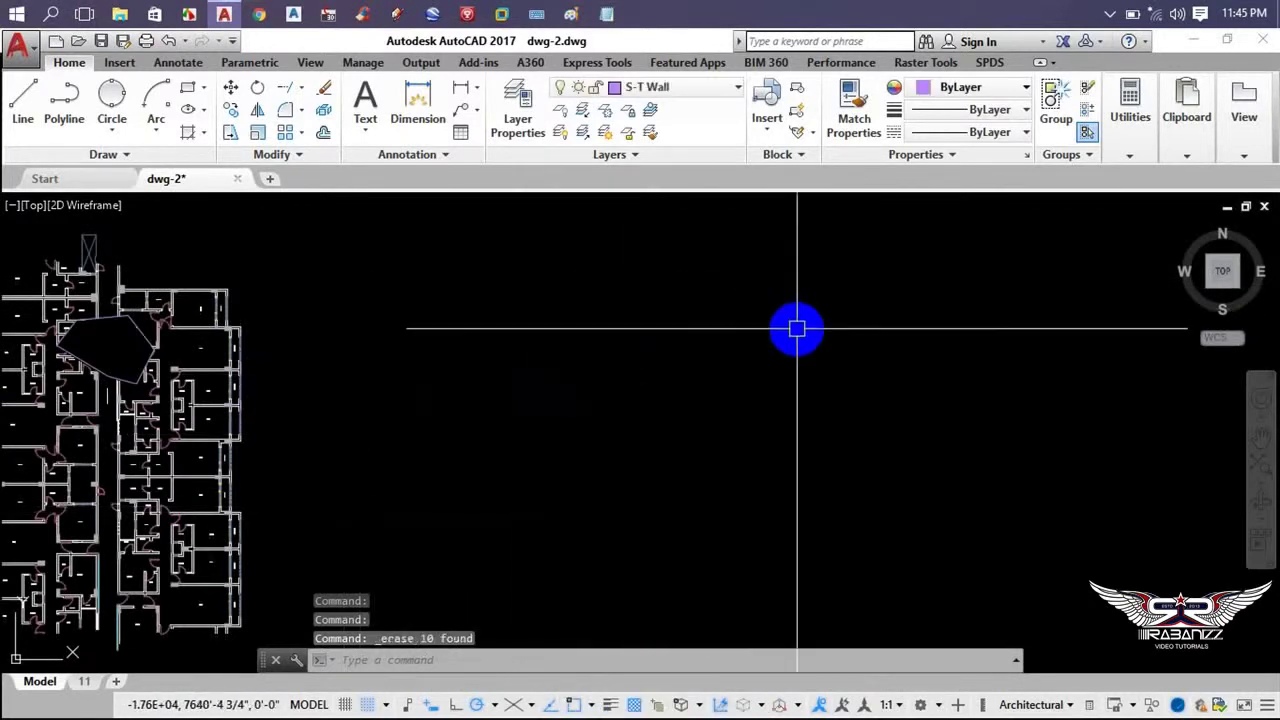
# - Move the selected test shapes to a new position
pyautogui.click(851, 271)
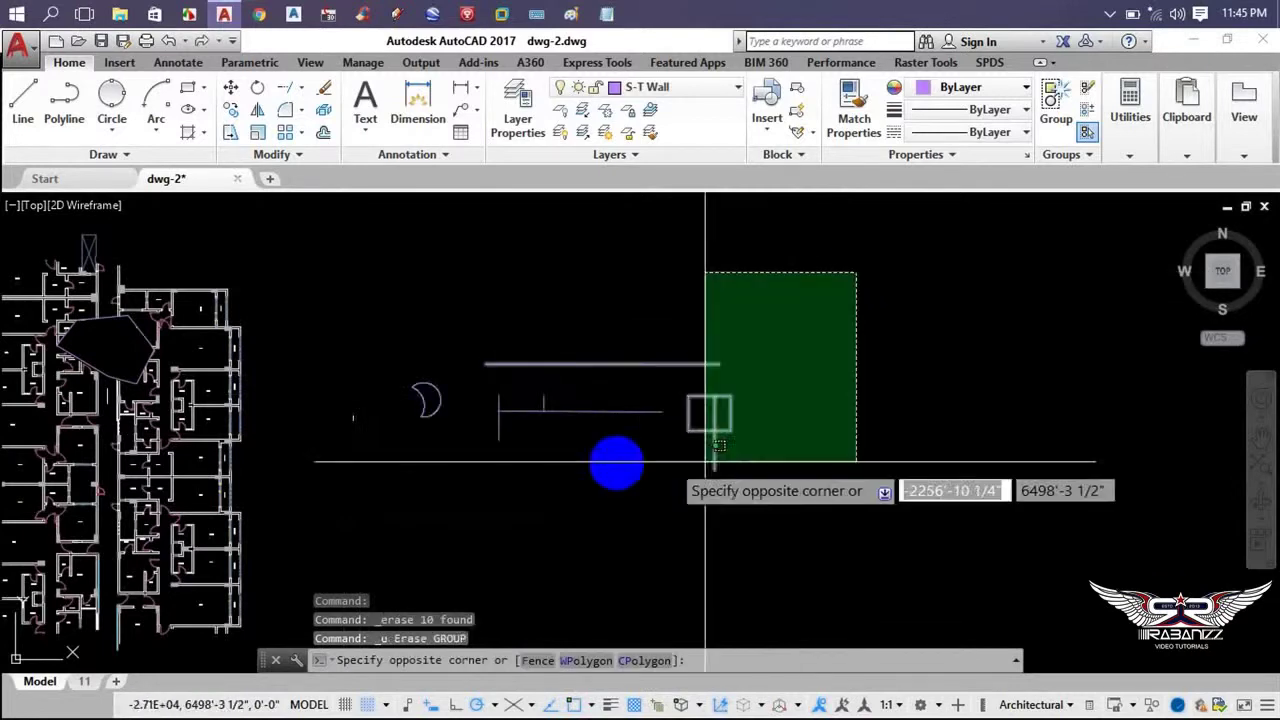
pyautogui.click(350, 515)
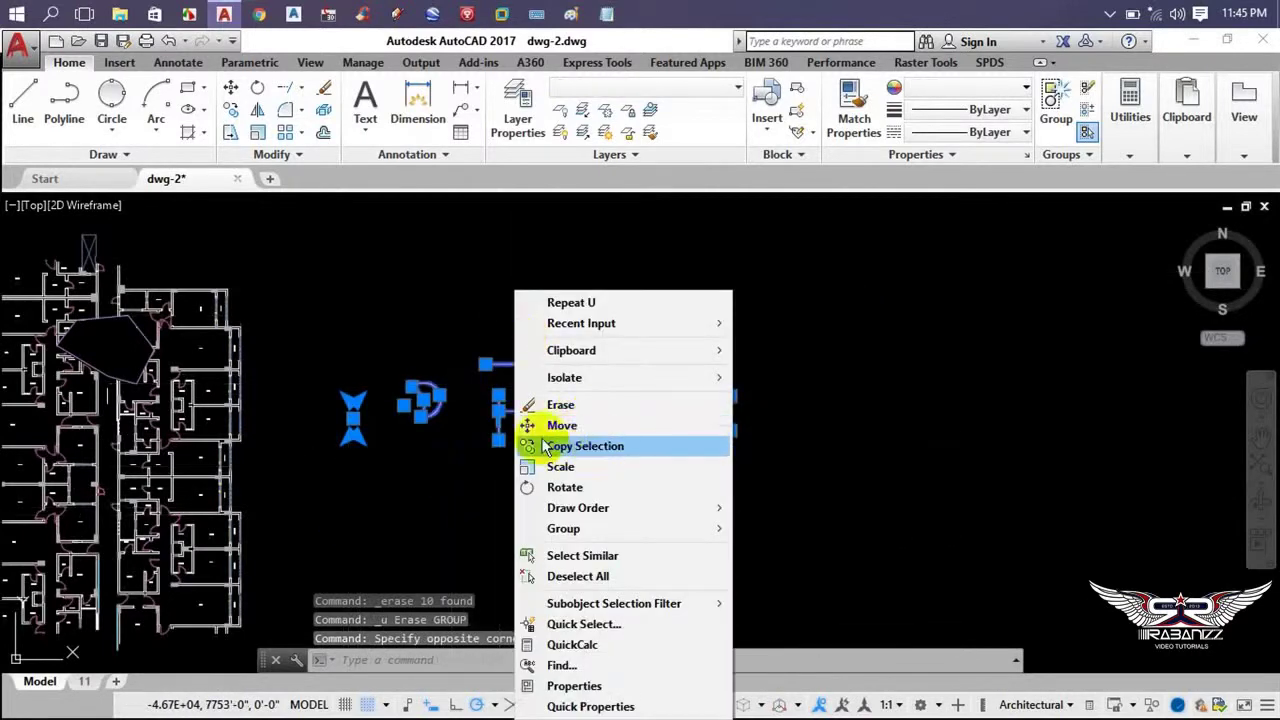
pyautogui.click(575, 425)
pyautogui.click(551, 486)
pyautogui.click(514, 491)
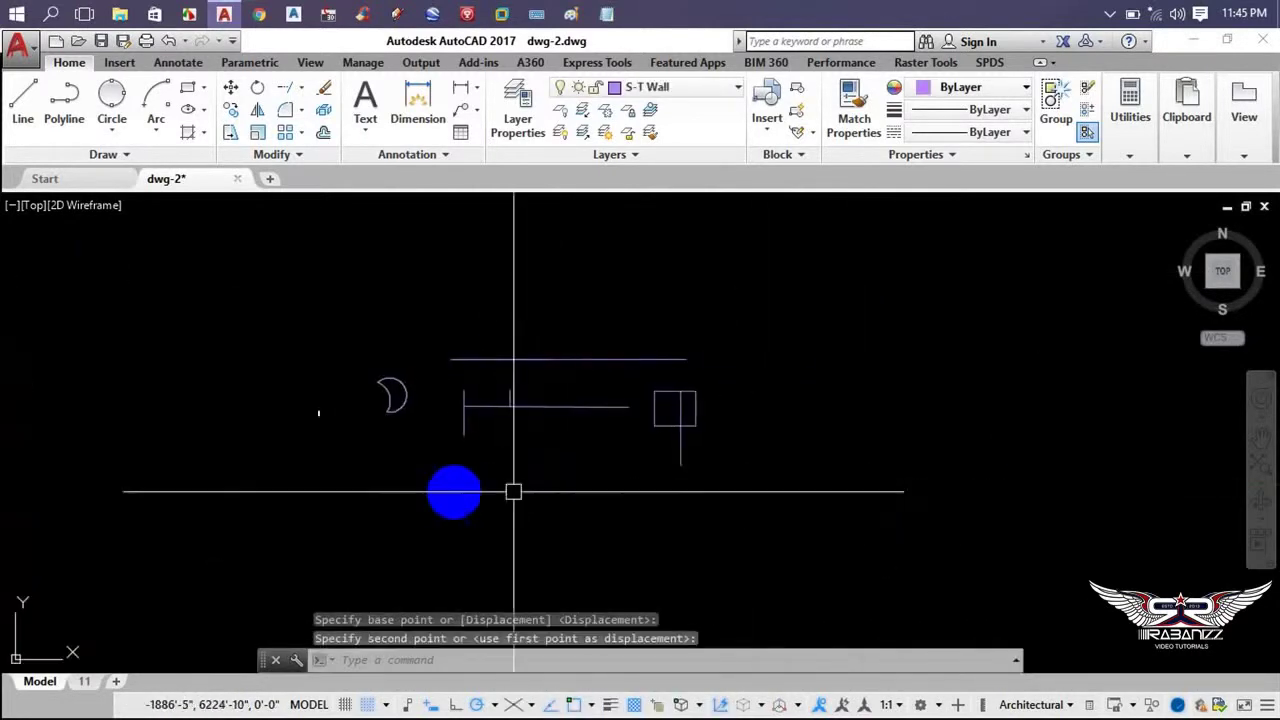
# - Rotate all the test shapes about a base point using the right-click Rotate option
pyautogui.click(845, 312)
pyautogui.click(217, 537)
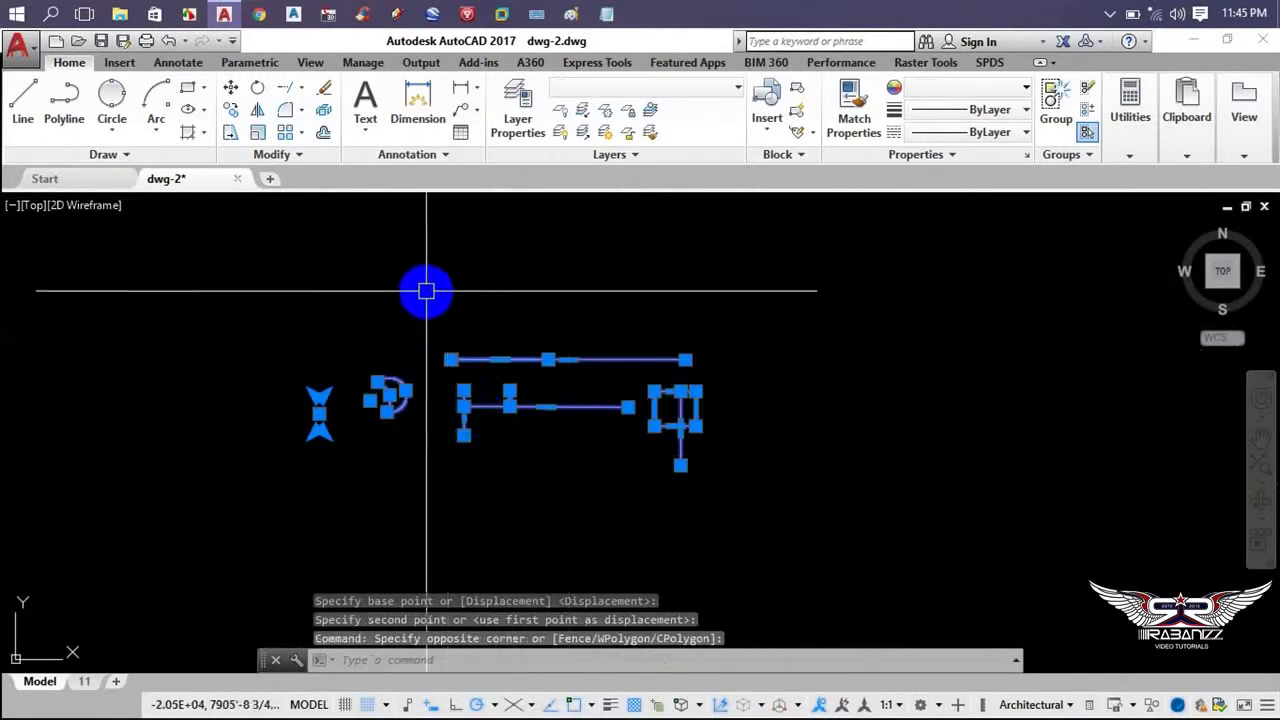
pyautogui.rightClick(426, 291)
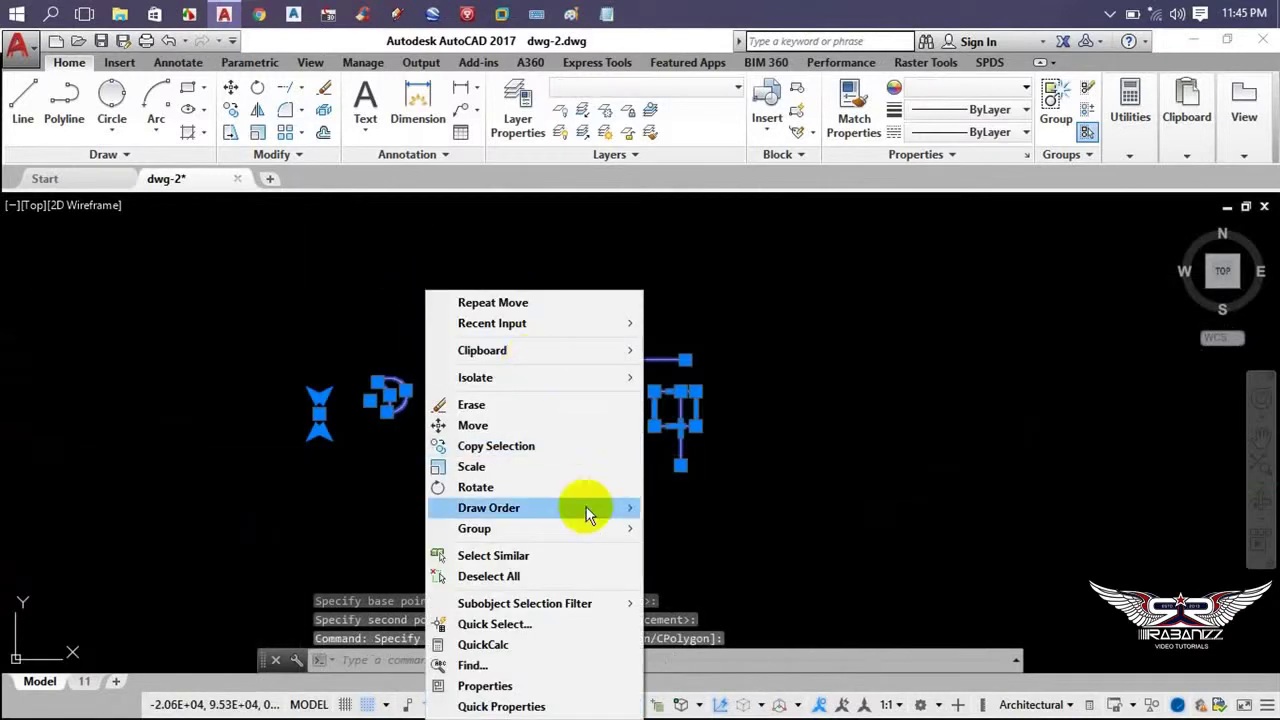
pyautogui.click(470, 487)
pyautogui.click(530, 432)
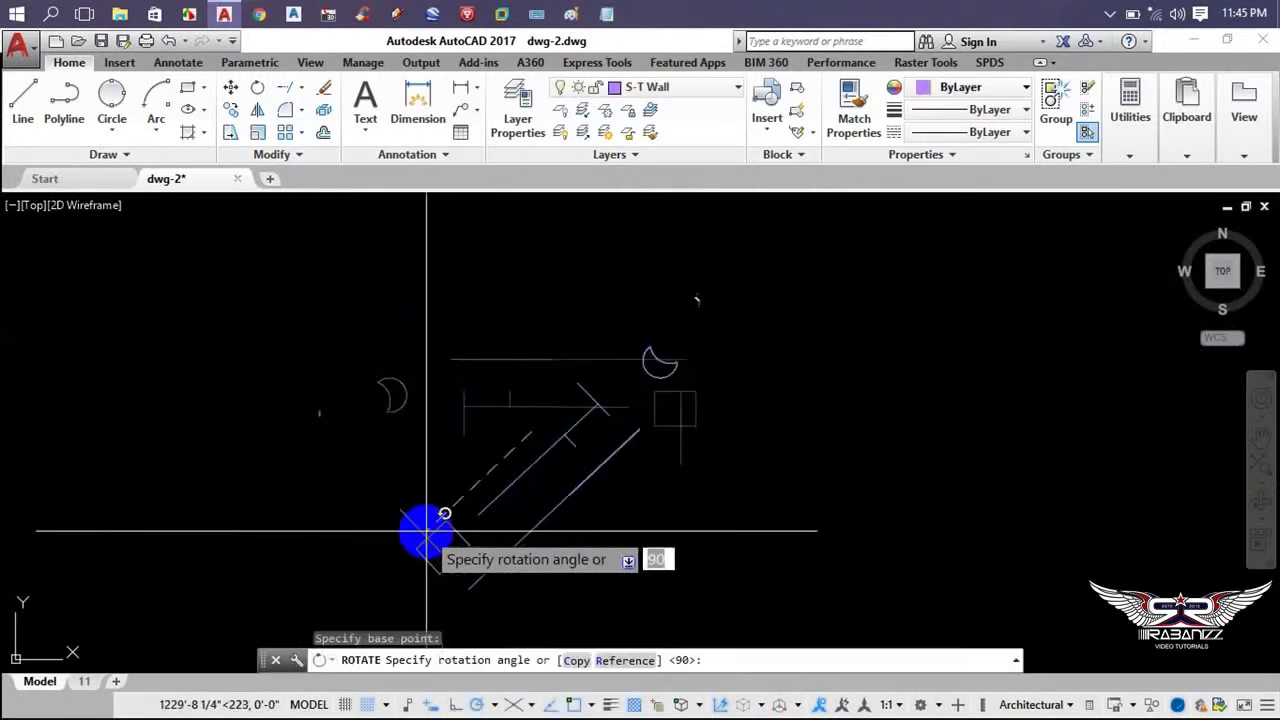
pyautogui.click(617, 277)
# - Reselect all the test objects and bring up their shortcut menu
pyautogui.rightClick(625, 280)
pyautogui.click(625, 280)
pyautogui.click(705, 360)
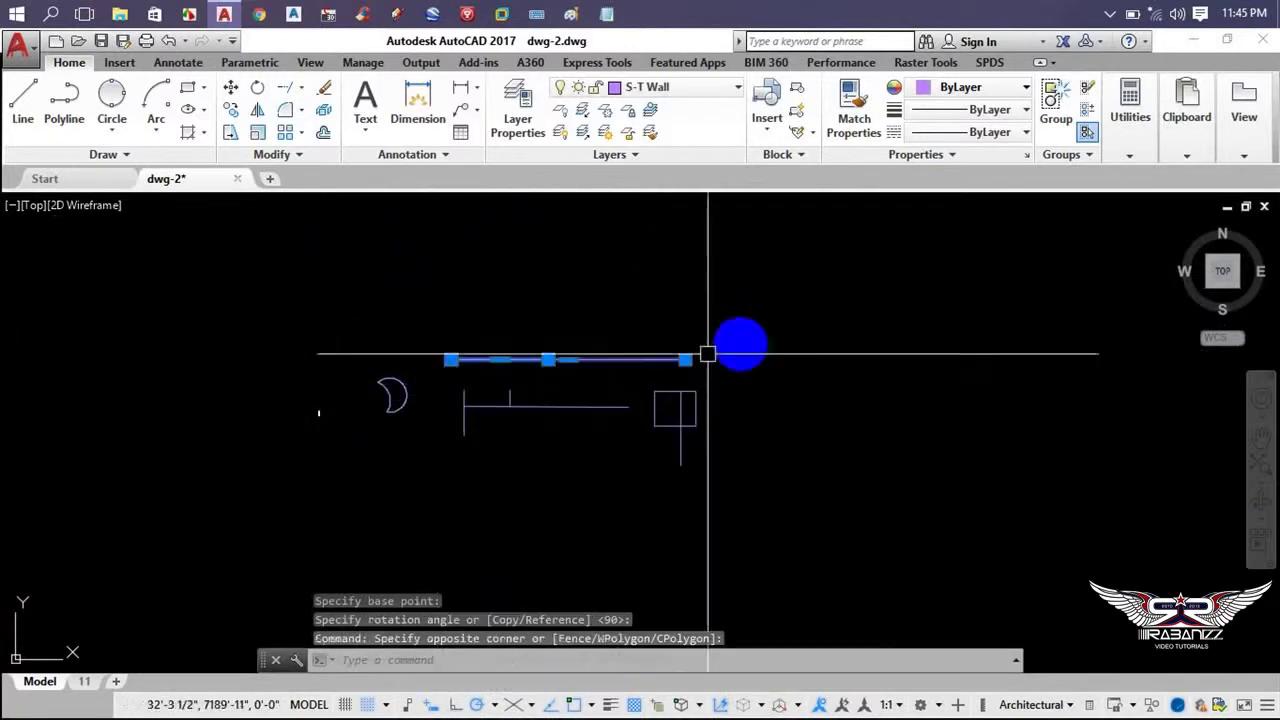
pyautogui.click(866, 271)
pyautogui.click(271, 551)
pyautogui.rightClick(587, 345)
pyautogui.moveTo(636, 528)
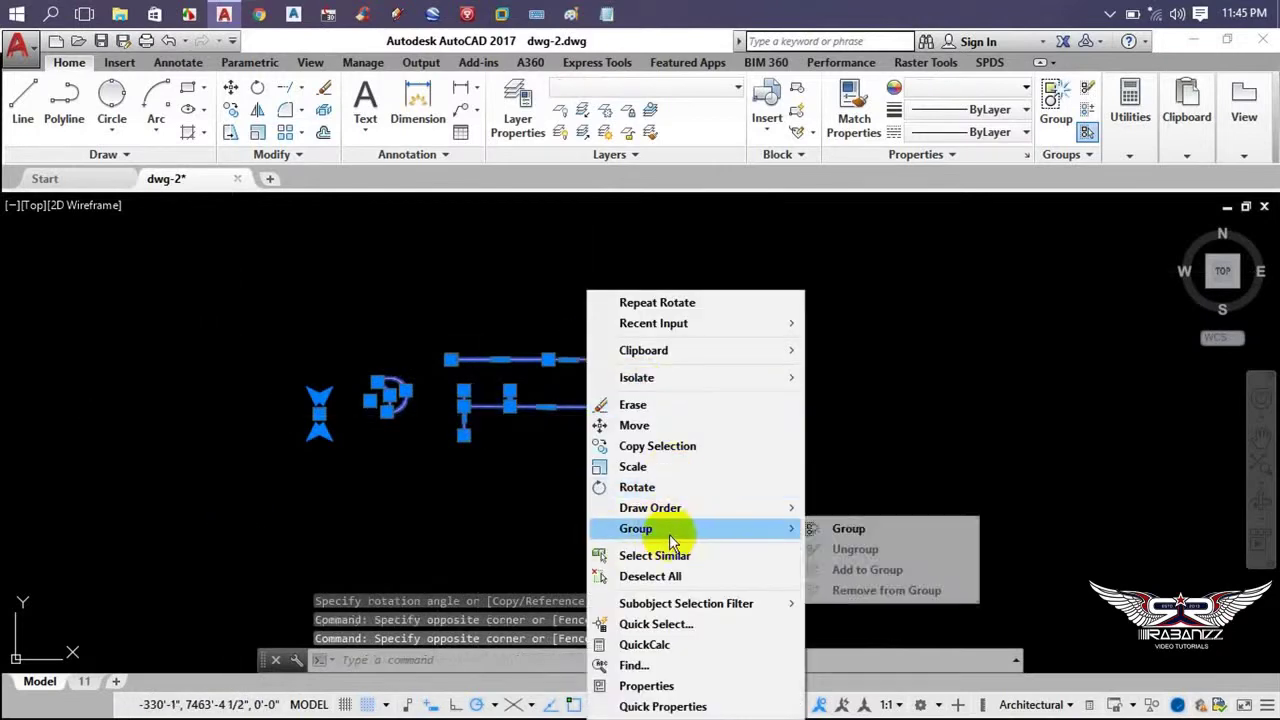
# - Combine the ten selected test objects into a group, then break it apart with UNGROUP
pyautogui.click(866, 532)
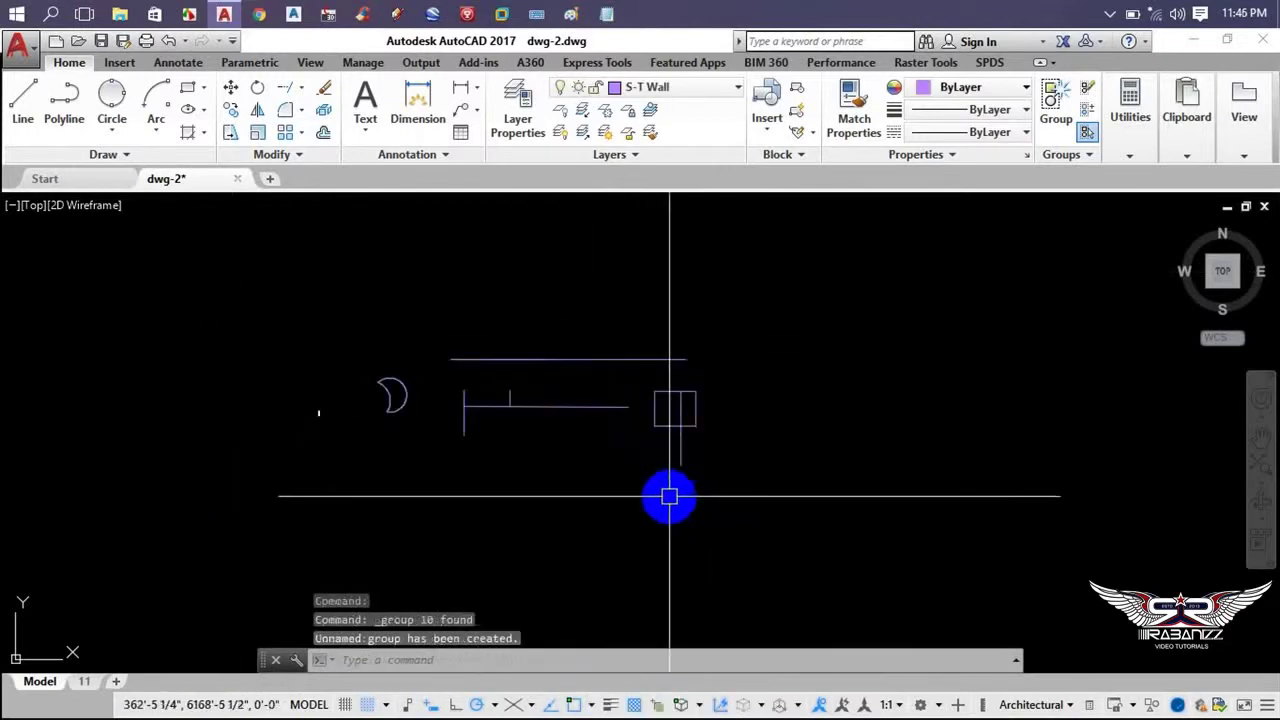
pyautogui.click(588, 407)
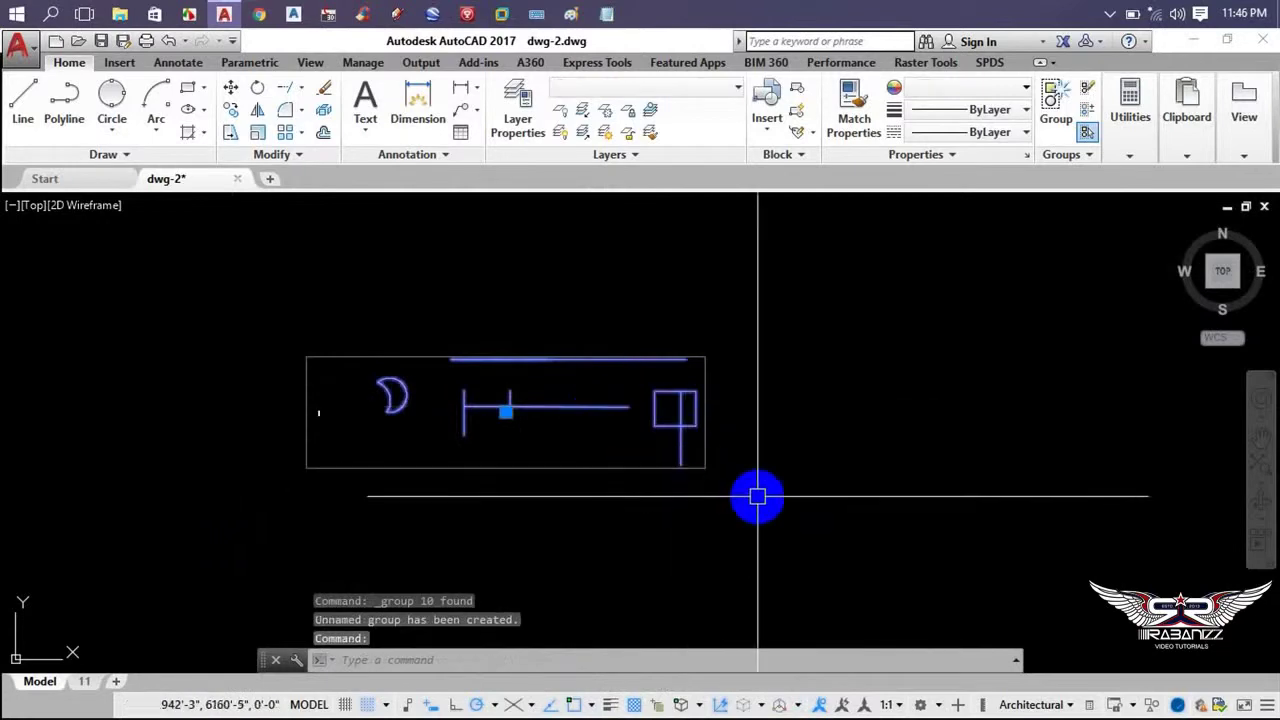
pyautogui.click(506, 411)
pyautogui.write('un')
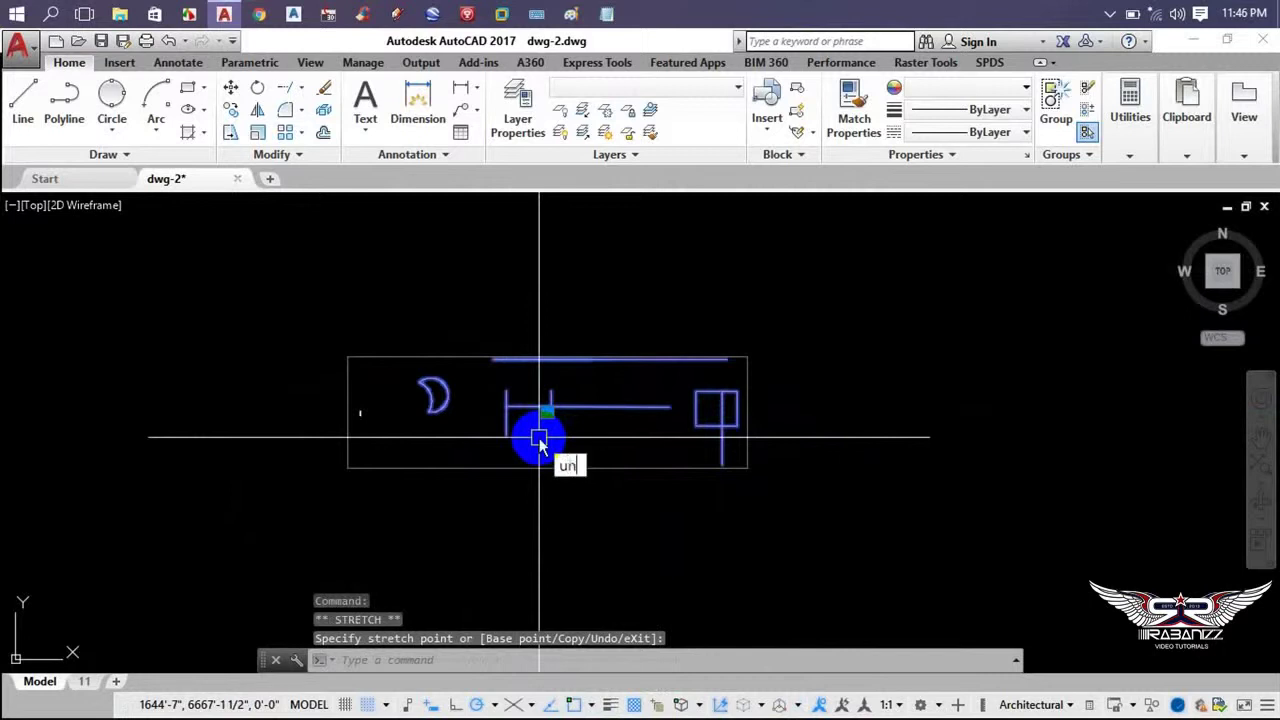
pyautogui.write('g')
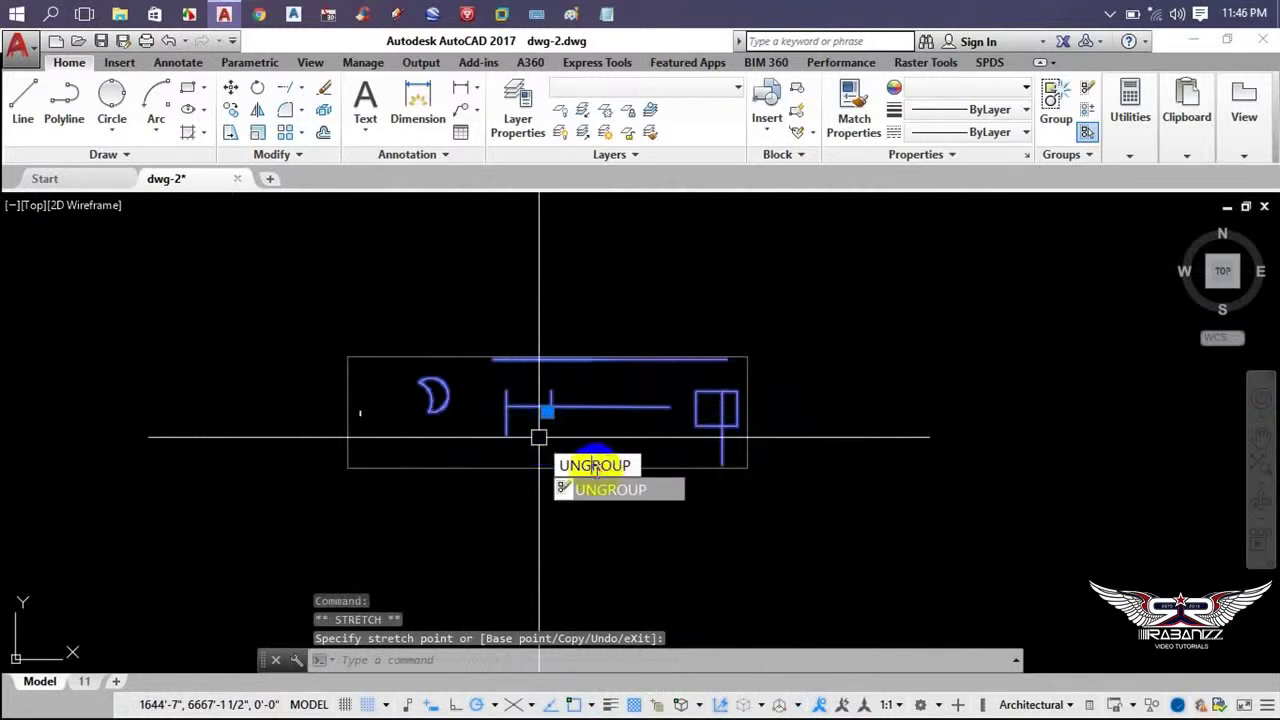
pyautogui.click(615, 489)
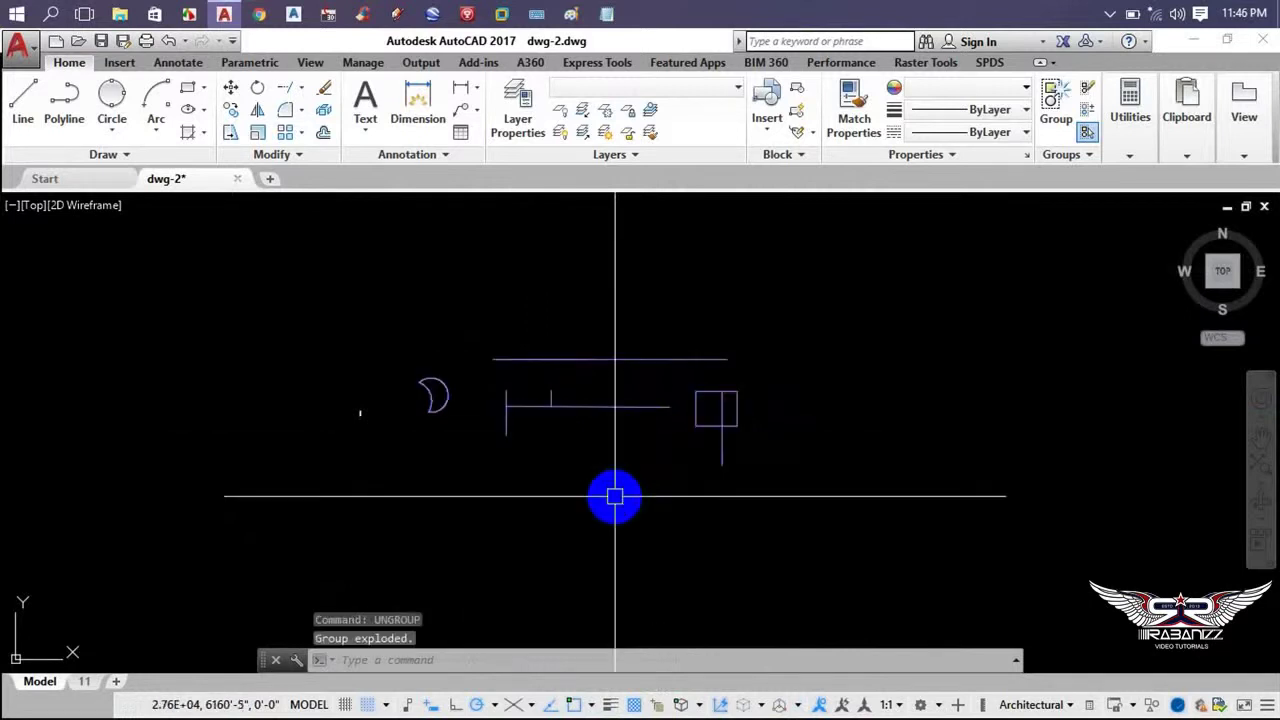
# - Select the square and top line individually to confirm they are separate objects again
pyautogui.click(843, 429)
pyautogui.click(694, 414)
pyautogui.click(521, 416)
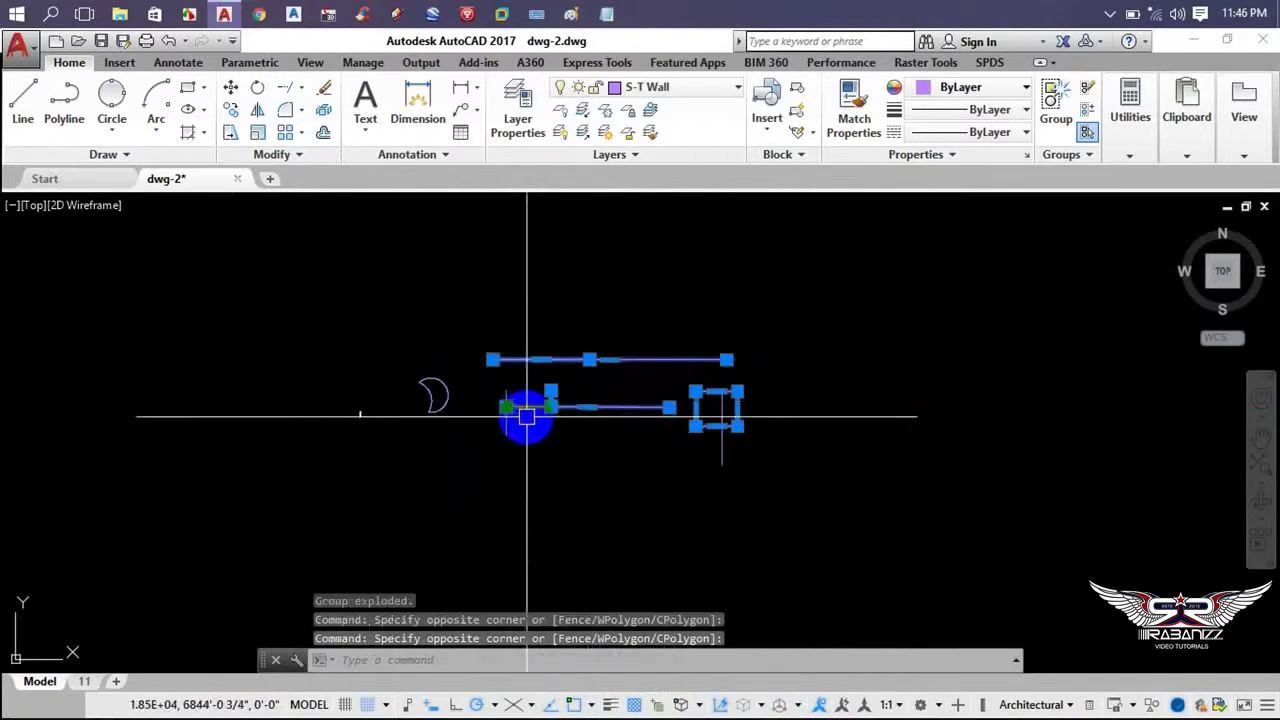
pyautogui.press('Escape')
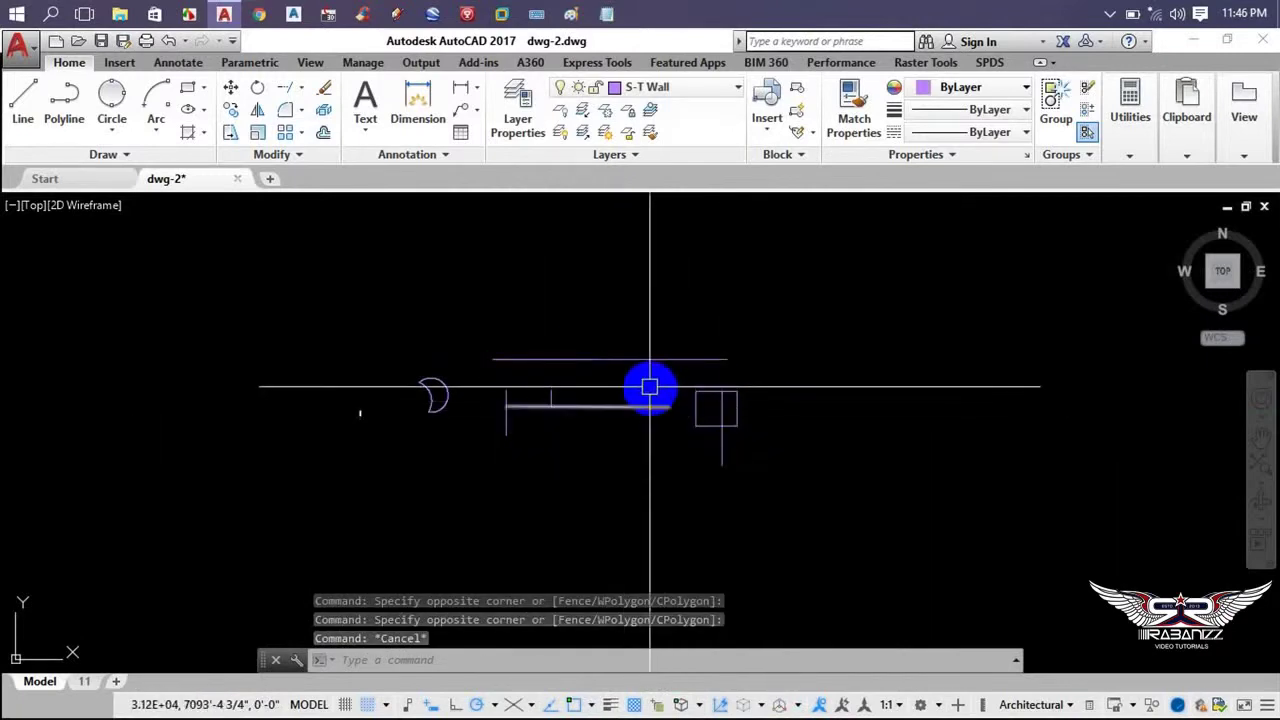
pyautogui.rightClick(547, 327)
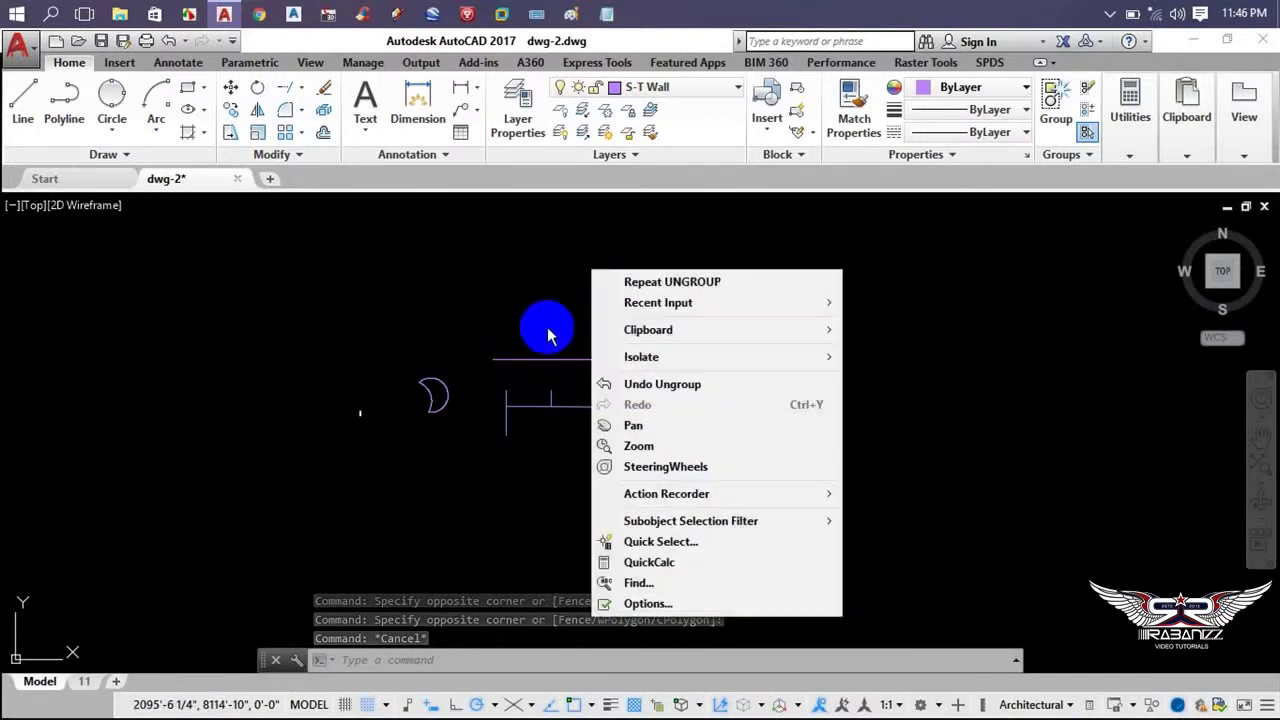
pyautogui.click(443, 491)
pyautogui.click(886, 309)
# - Window-select all objects, bring up their context menu, then cancel and clear the selection
pyautogui.click(314, 514)
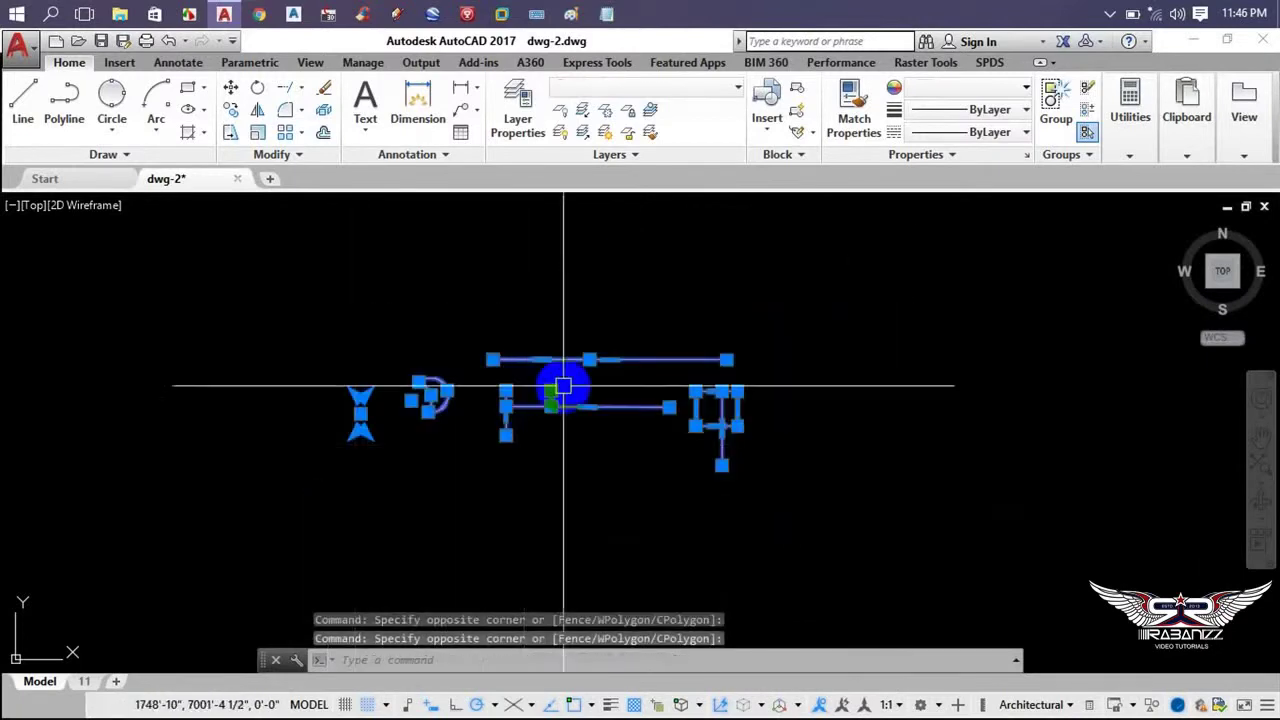
pyautogui.rightClick(564, 386)
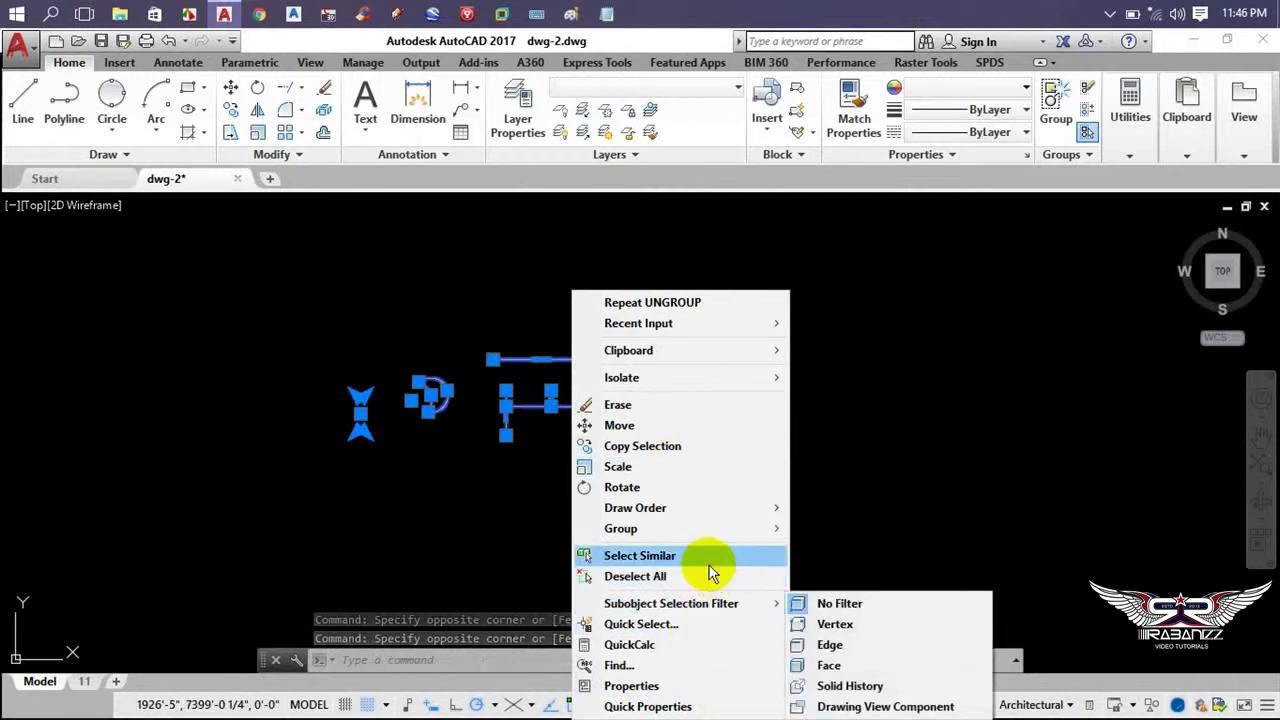
pyautogui.moveTo(635, 508)
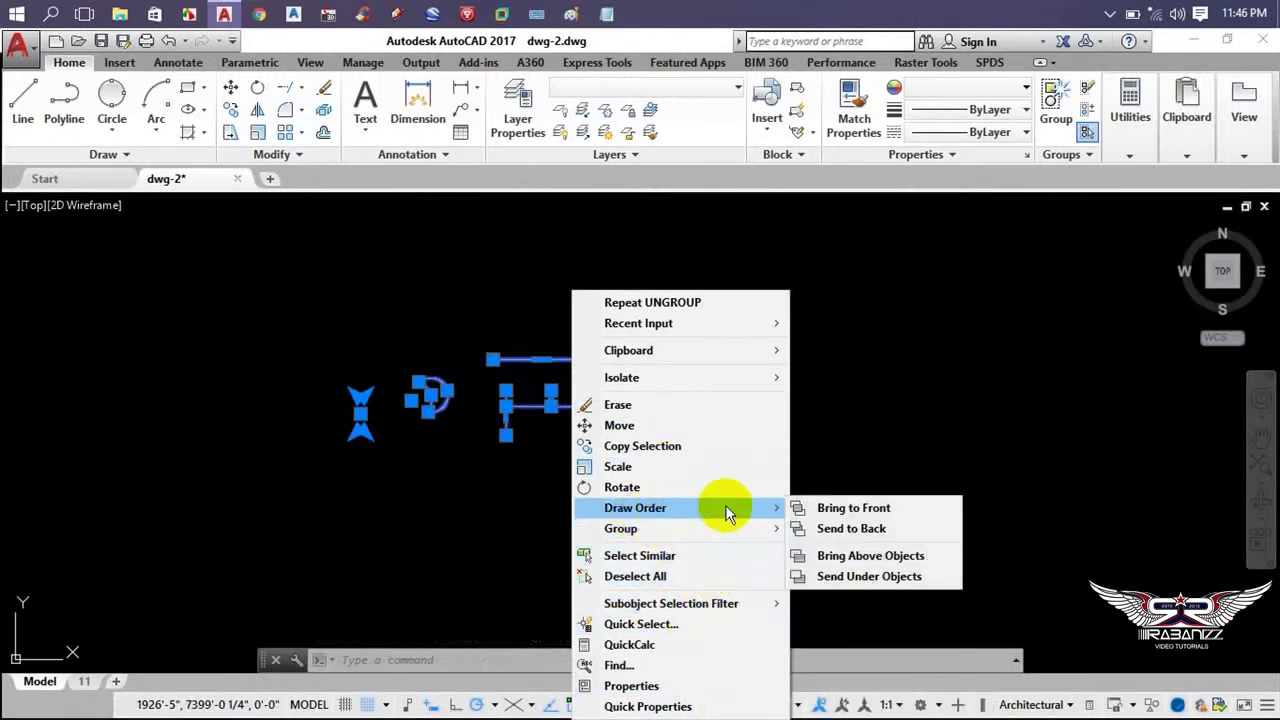
pyautogui.click(411, 428)
pyautogui.scroll(5, 411, 428)
pyautogui.press('Escape')
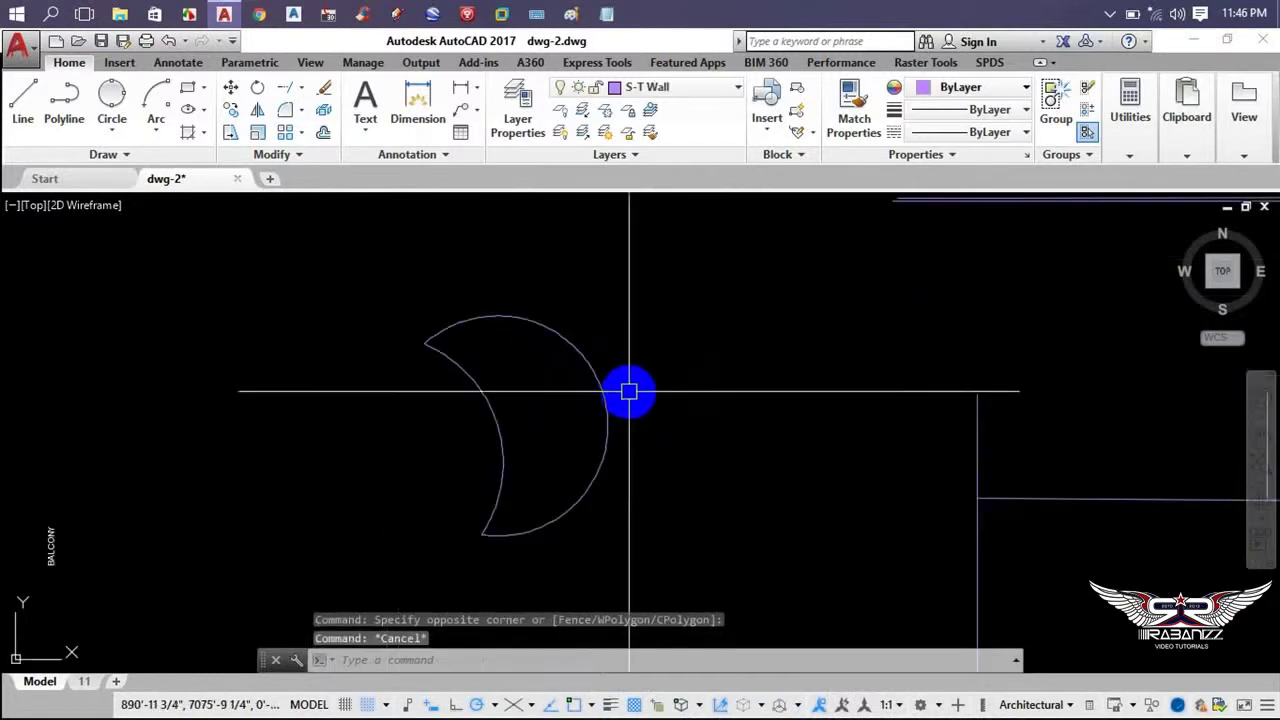
# - Draw a polyline (PL) along the short vertical line from its bottom endpoint to its top endpoint
pyautogui.moveTo(628, 391); pyautogui.dragTo(506, 434, button='middle')
pyautogui.scroll(-3, 529, 400)
pyautogui.scroll(3, 686, 394)
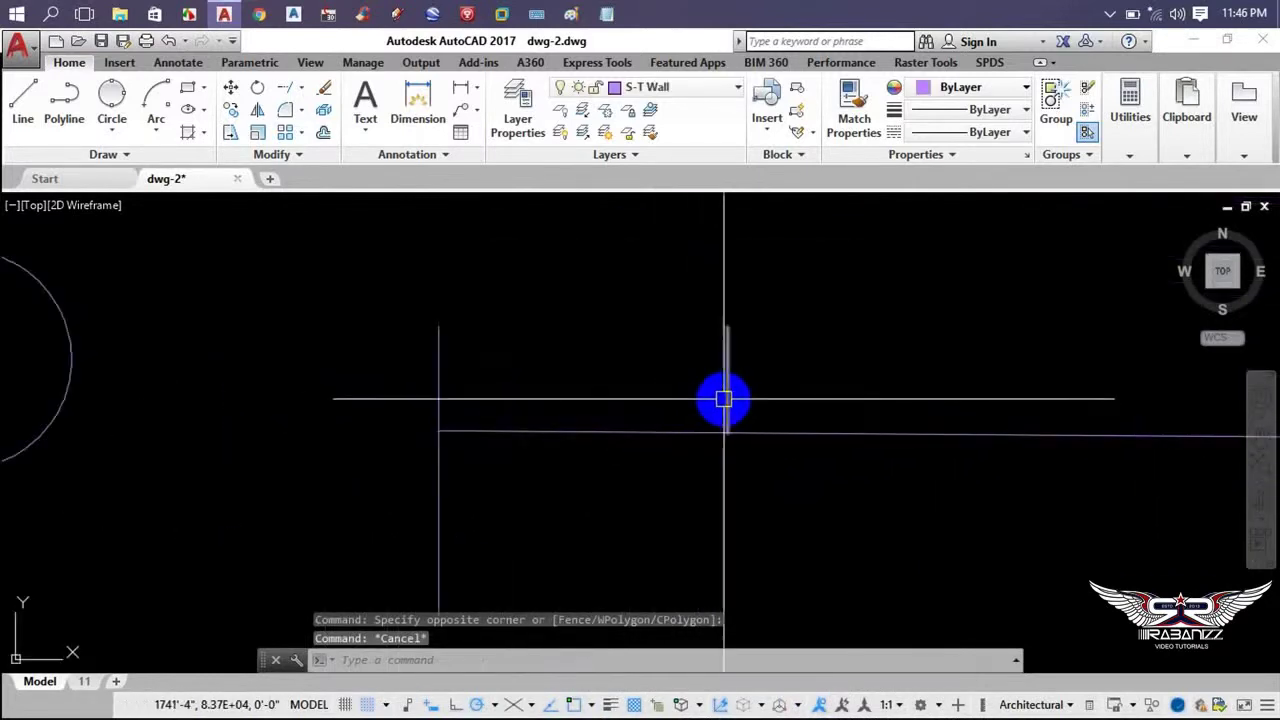
pyautogui.click(725, 399)
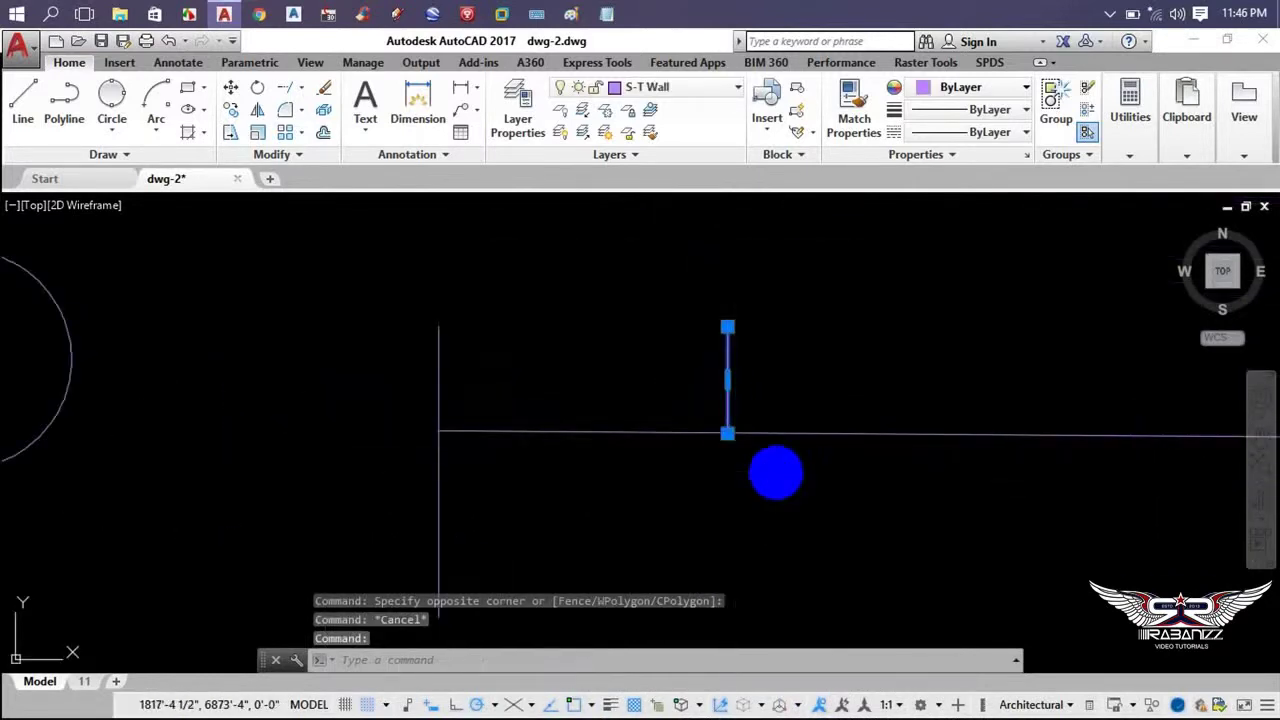
pyautogui.write('pl')
pyautogui.press('Return')
pyautogui.click(729, 433)
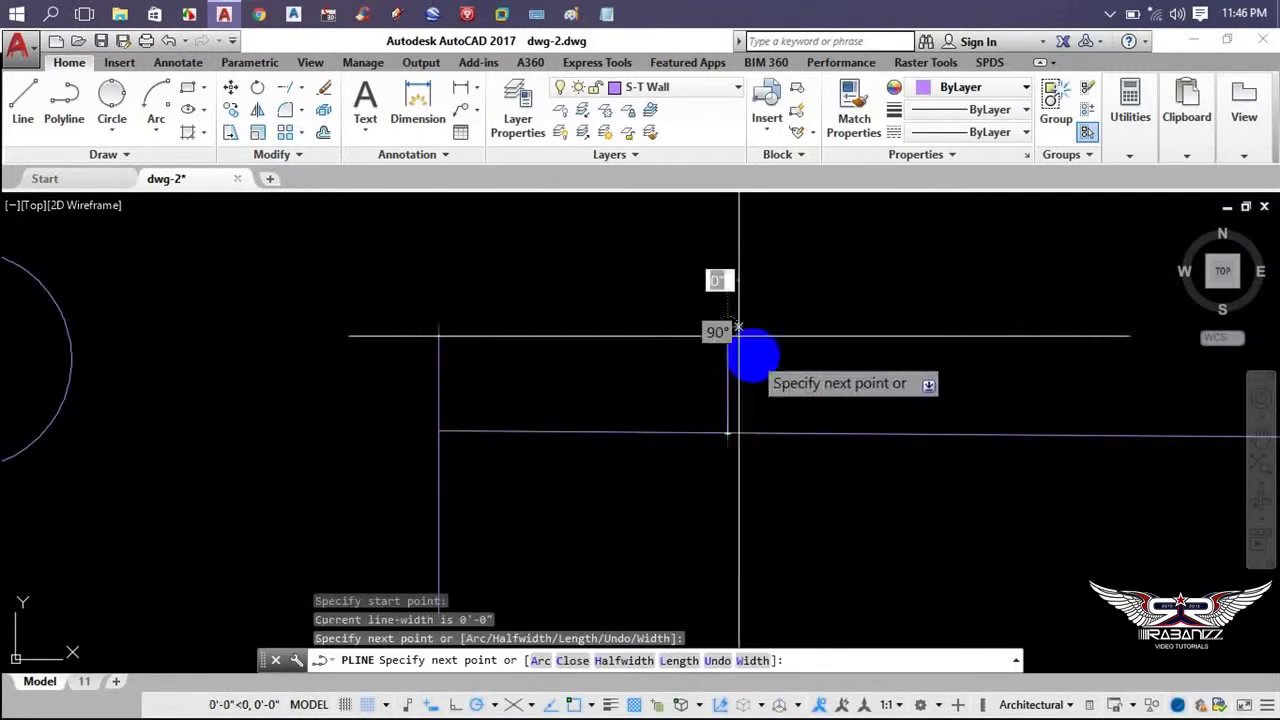
pyautogui.click(727, 327)
pyautogui.press('Return')
# - Set the new polyline's colour to Cyan on the Properties panel, then reselect it
pyautogui.click(728, 380)
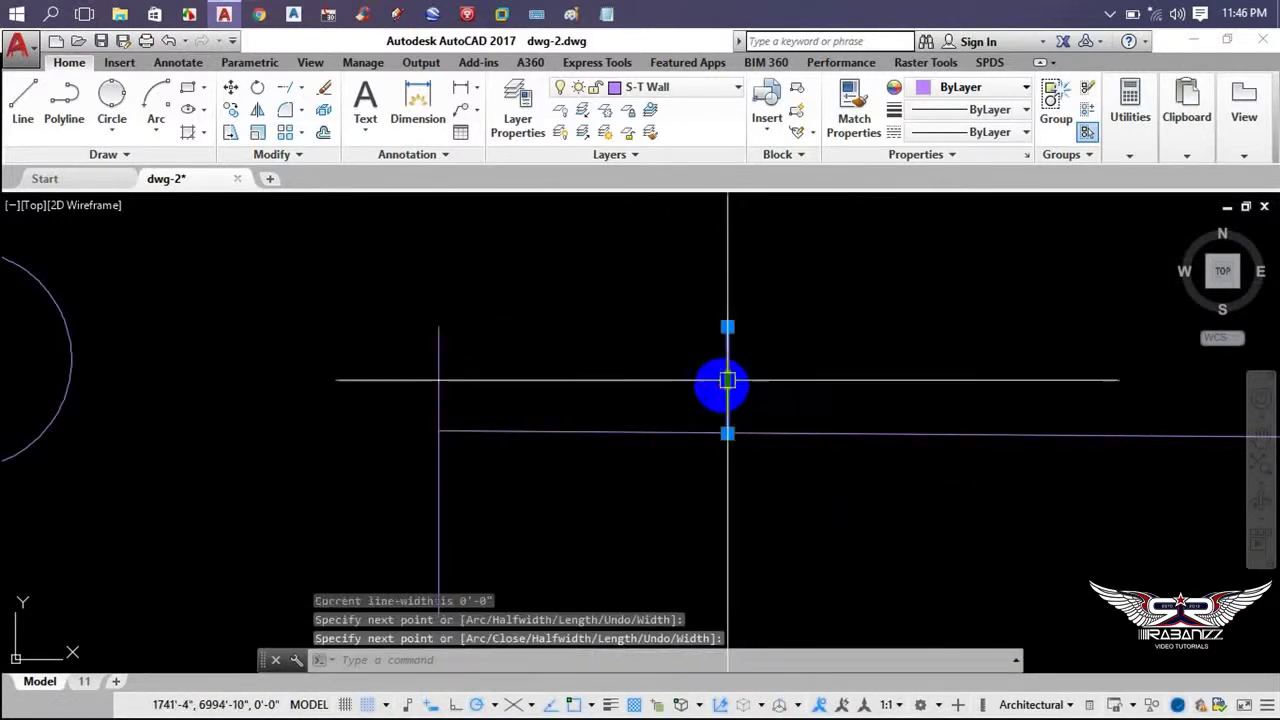
pyautogui.click(973, 95)
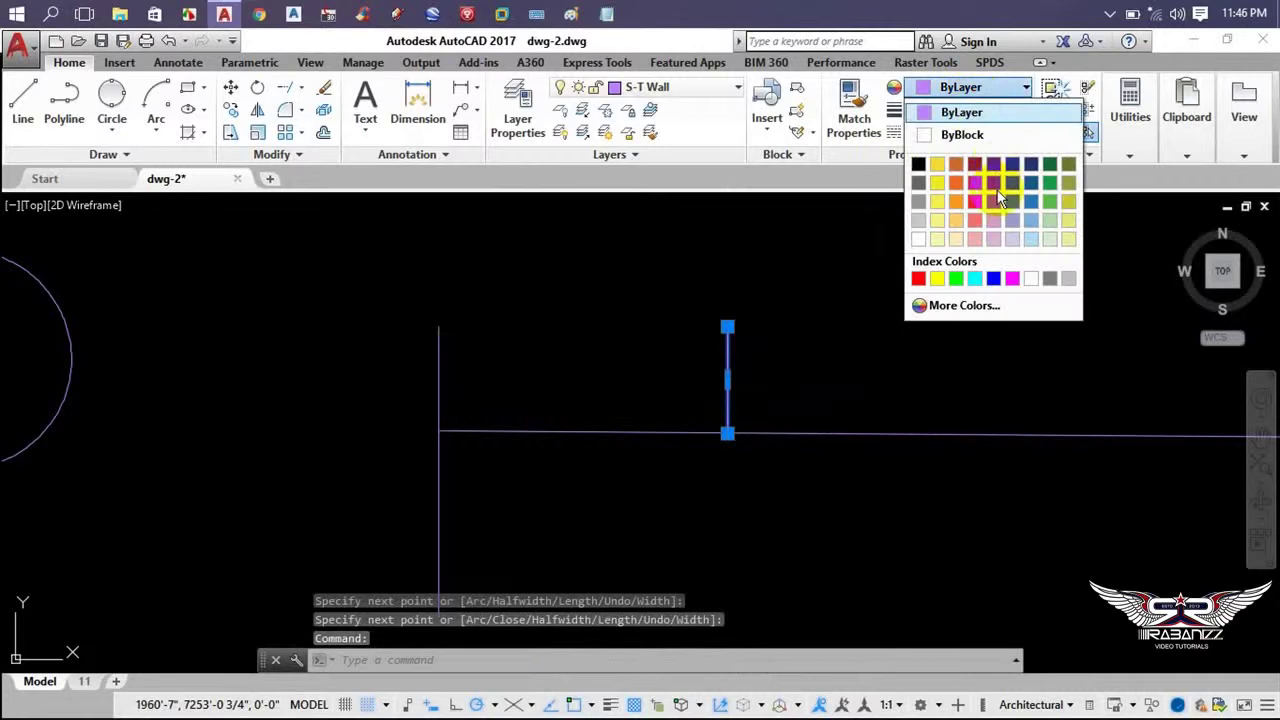
pyautogui.click(975, 278)
pyautogui.press('Escape')
pyautogui.moveTo(823, 415); pyautogui.dragTo(741, 415, button='middle')
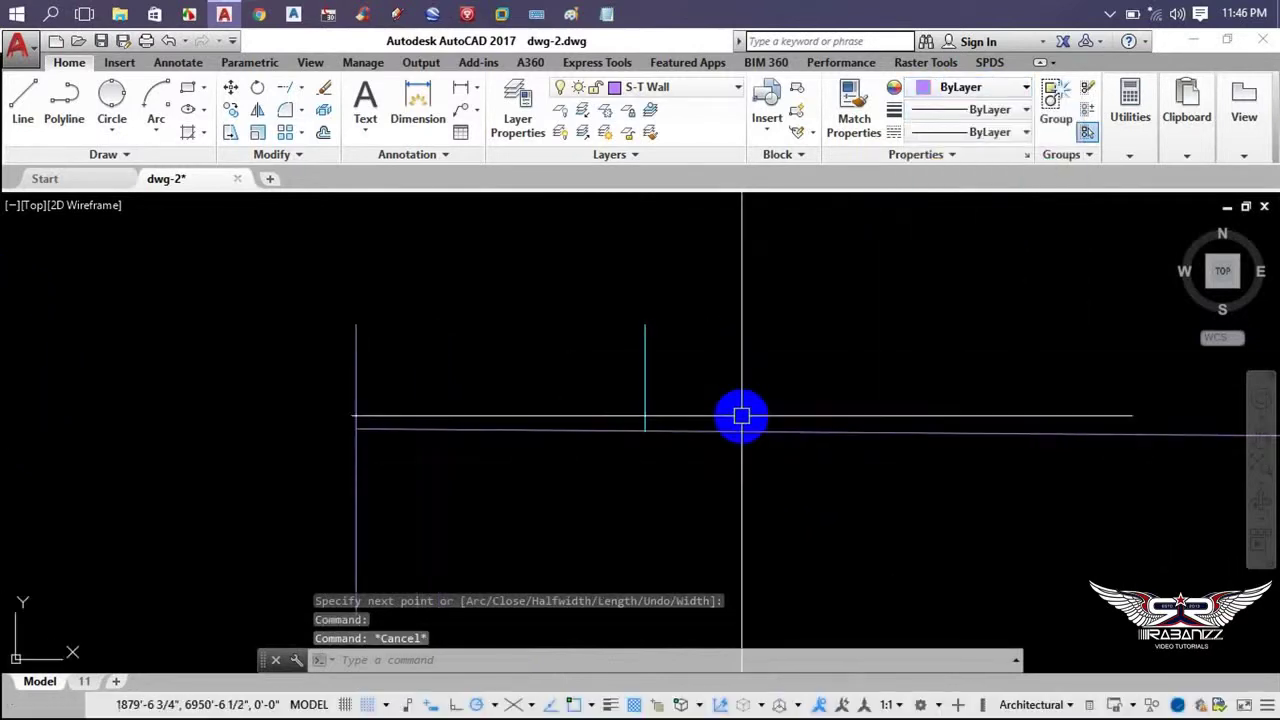
pyautogui.click(712, 271)
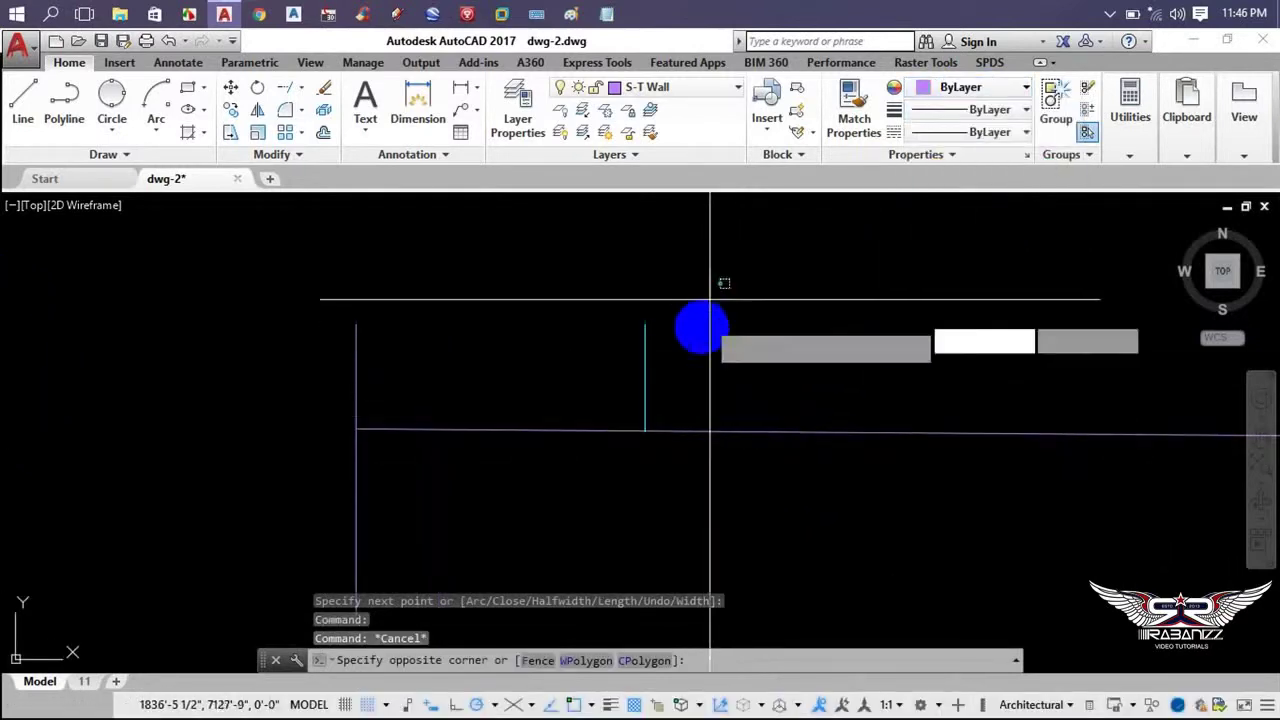
pyautogui.click(713, 300)
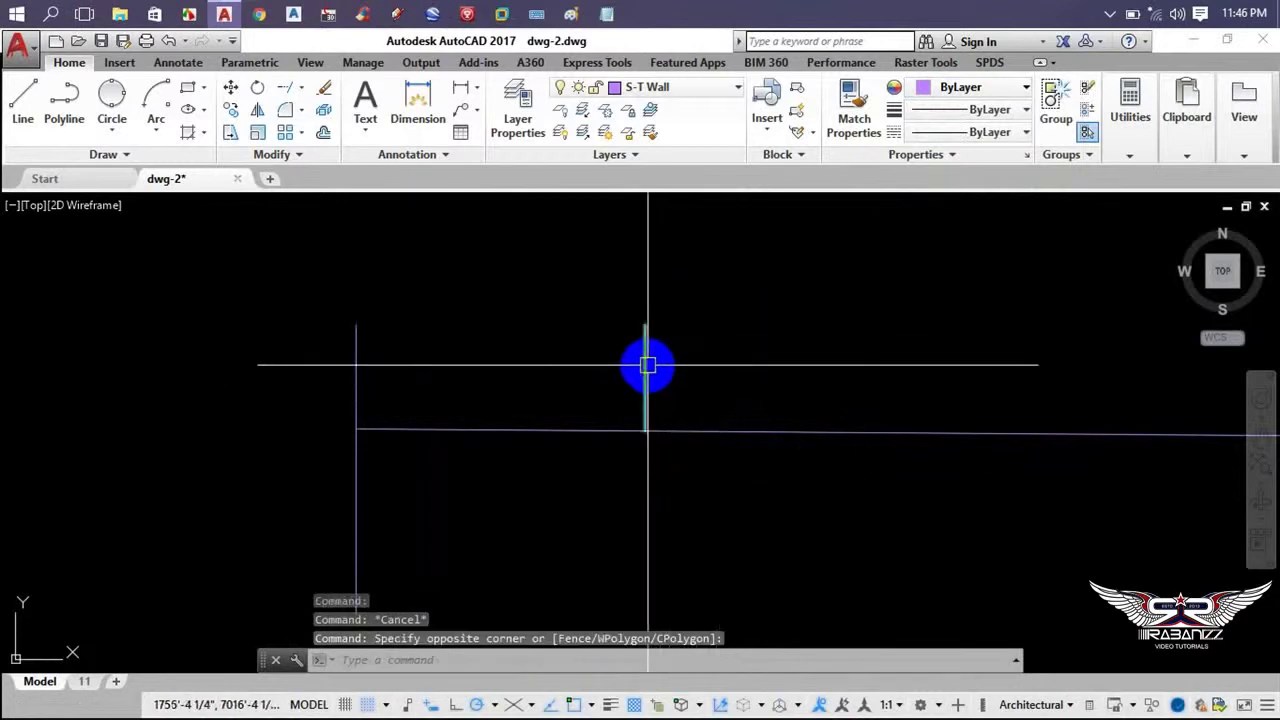
pyautogui.click(648, 366)
# - Send the cyan vertical polyline to the back with Draw Order > Send to Back
pyautogui.rightClick(675, 262)
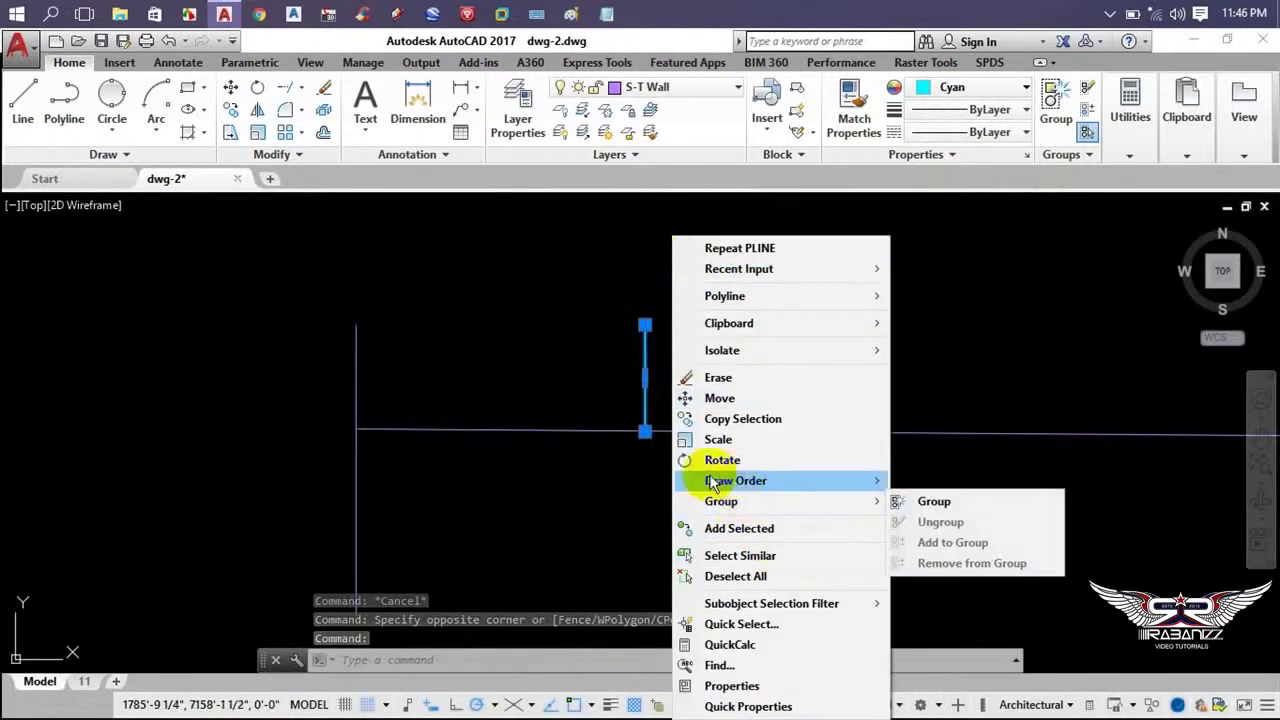
pyautogui.moveTo(736, 481)
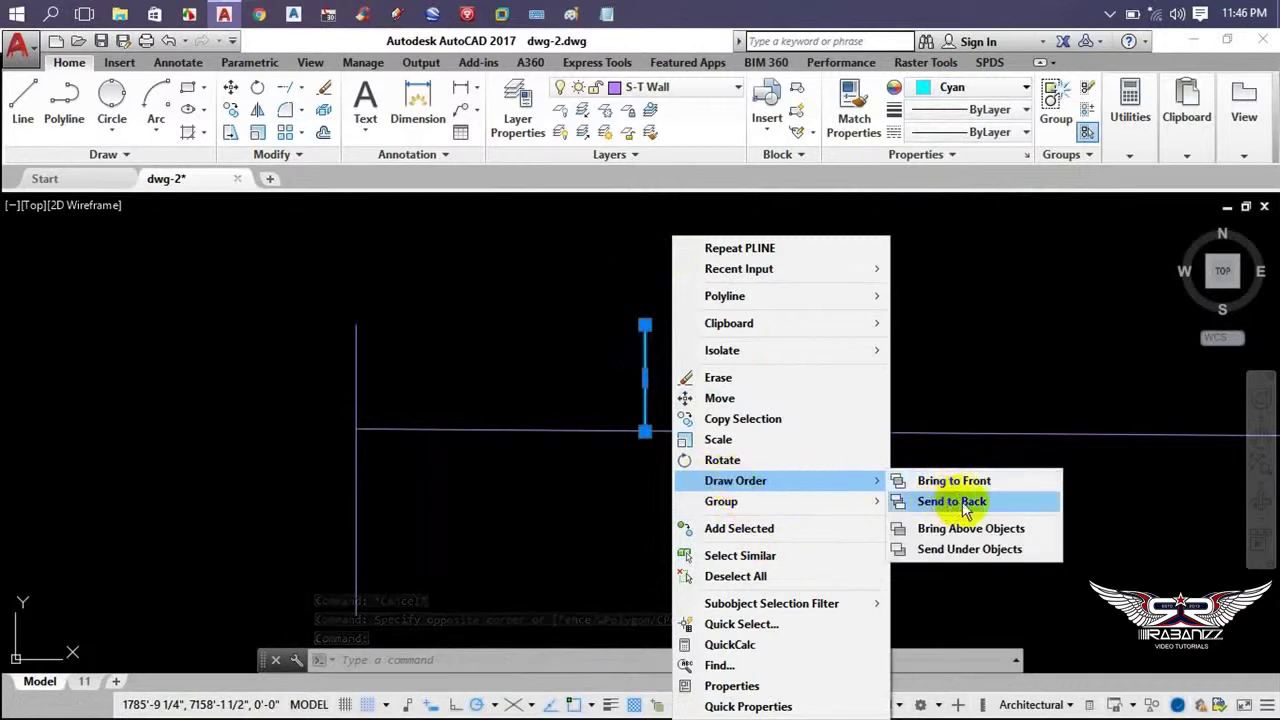
pyautogui.click(965, 503)
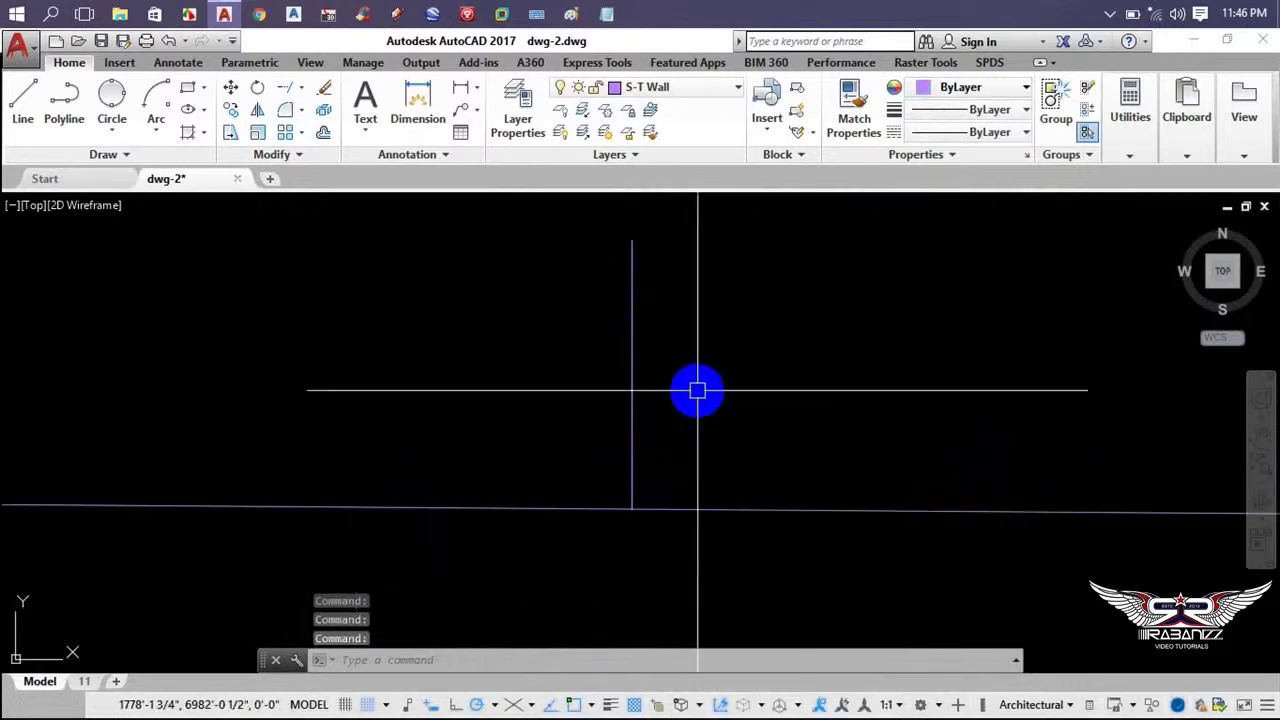
pyautogui.click(631, 391)
pyautogui.rightClick(846, 426)
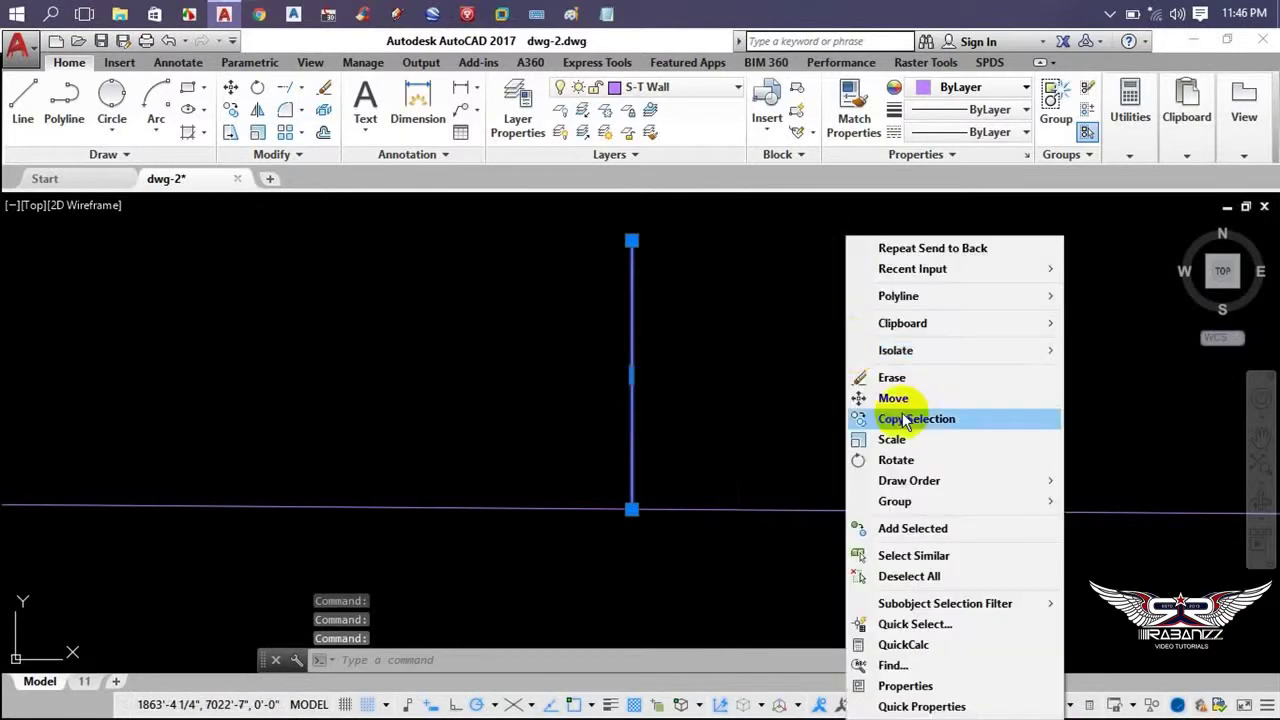
pyautogui.moveTo(909, 480)
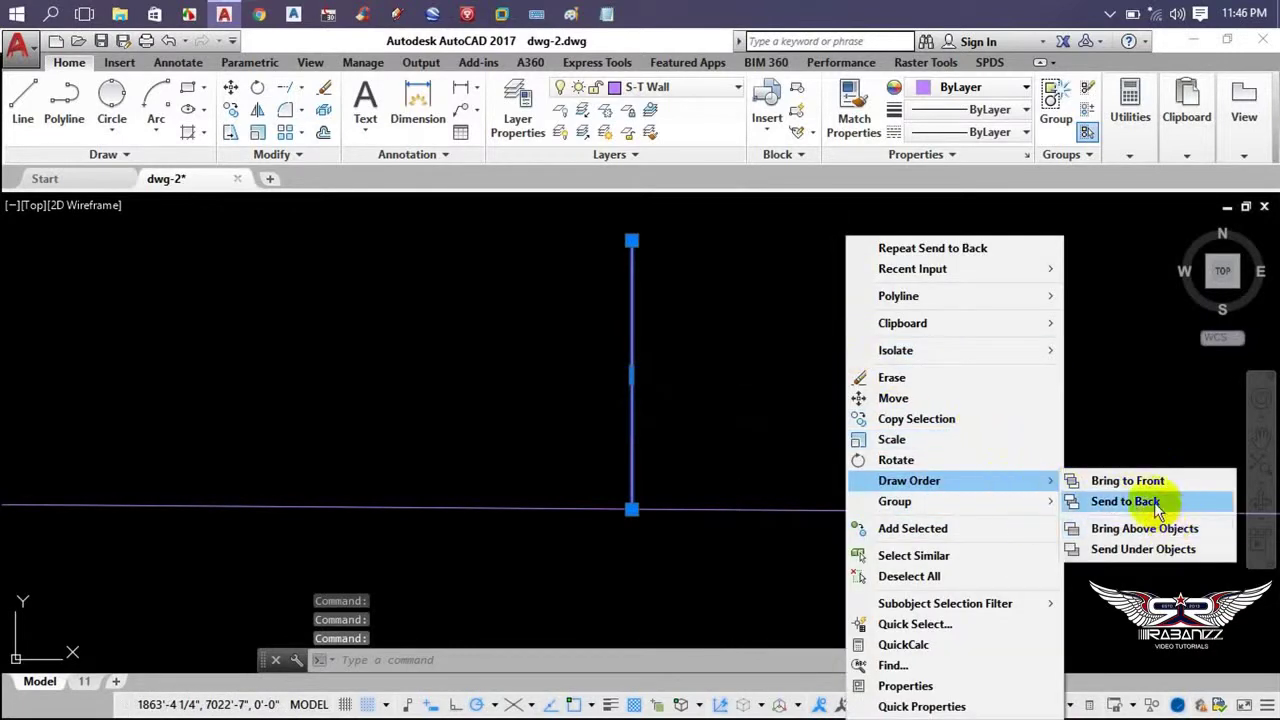
pyautogui.click(1123, 505)
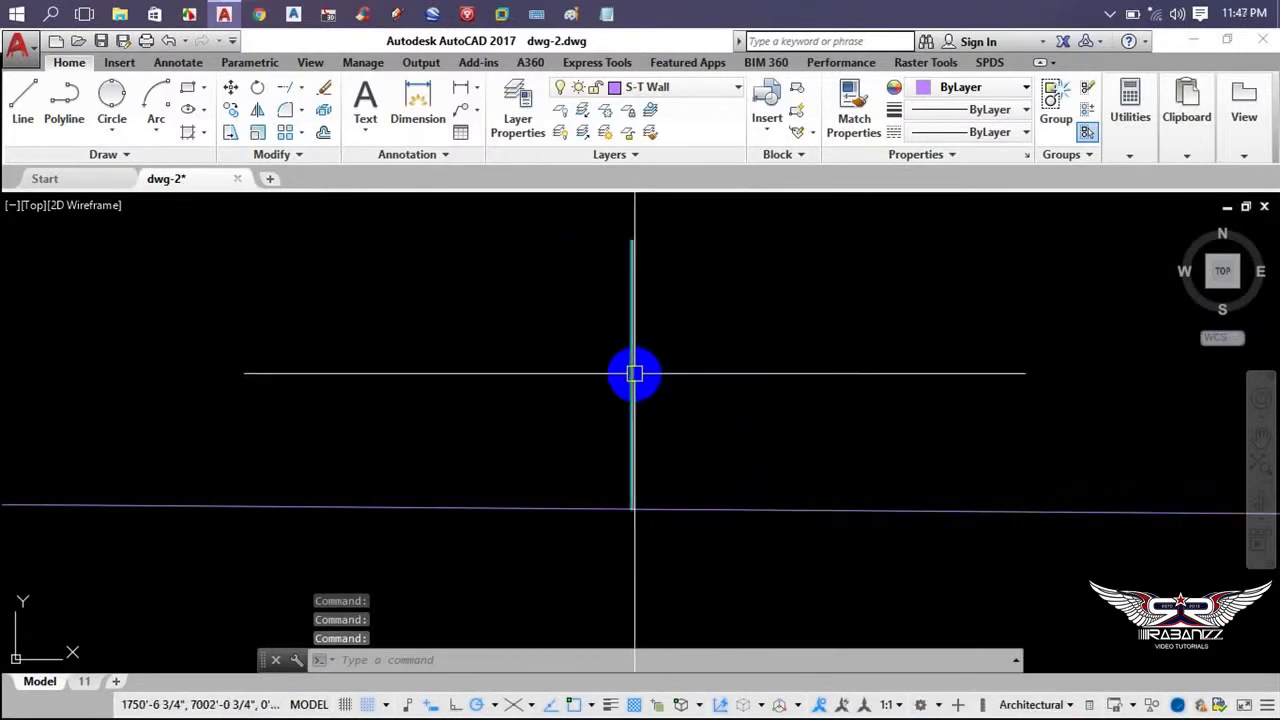
# - Bring the vertical polyline to the front, then send it to the back again
pyautogui.click(769, 263)
pyautogui.click(560, 345)
pyautogui.rightClick(727, 360)
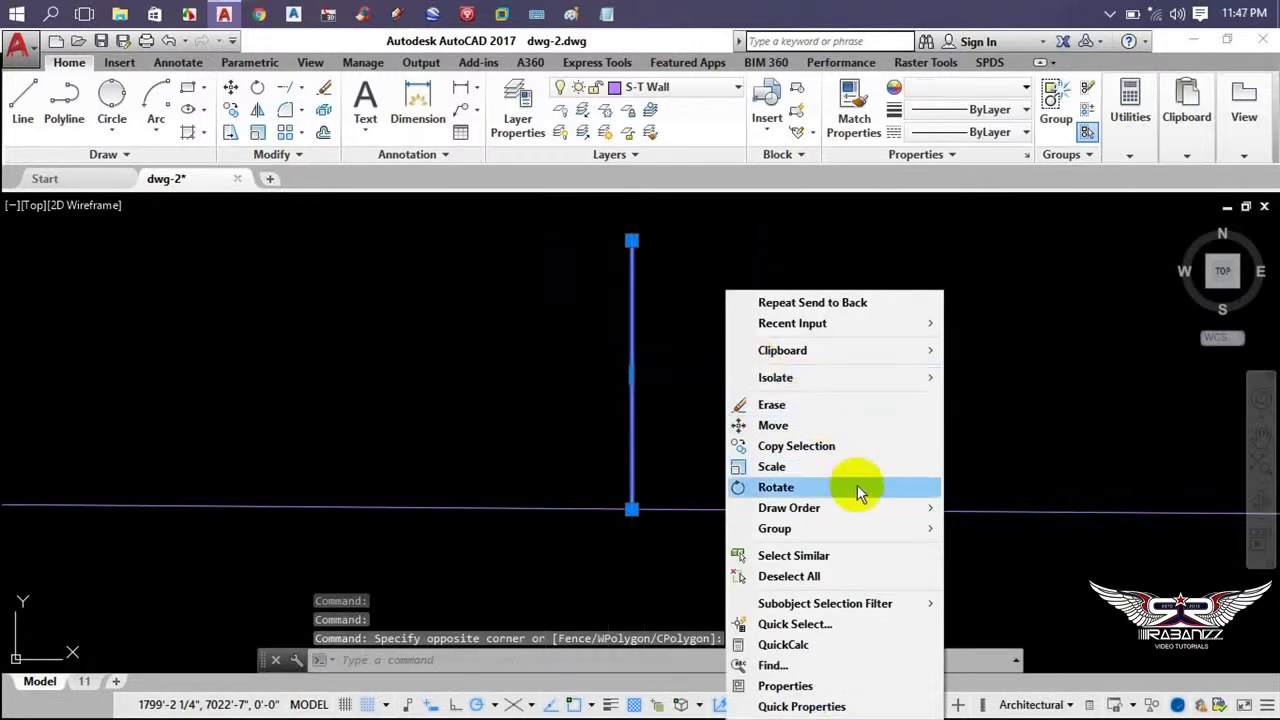
pyautogui.moveTo(789, 508)
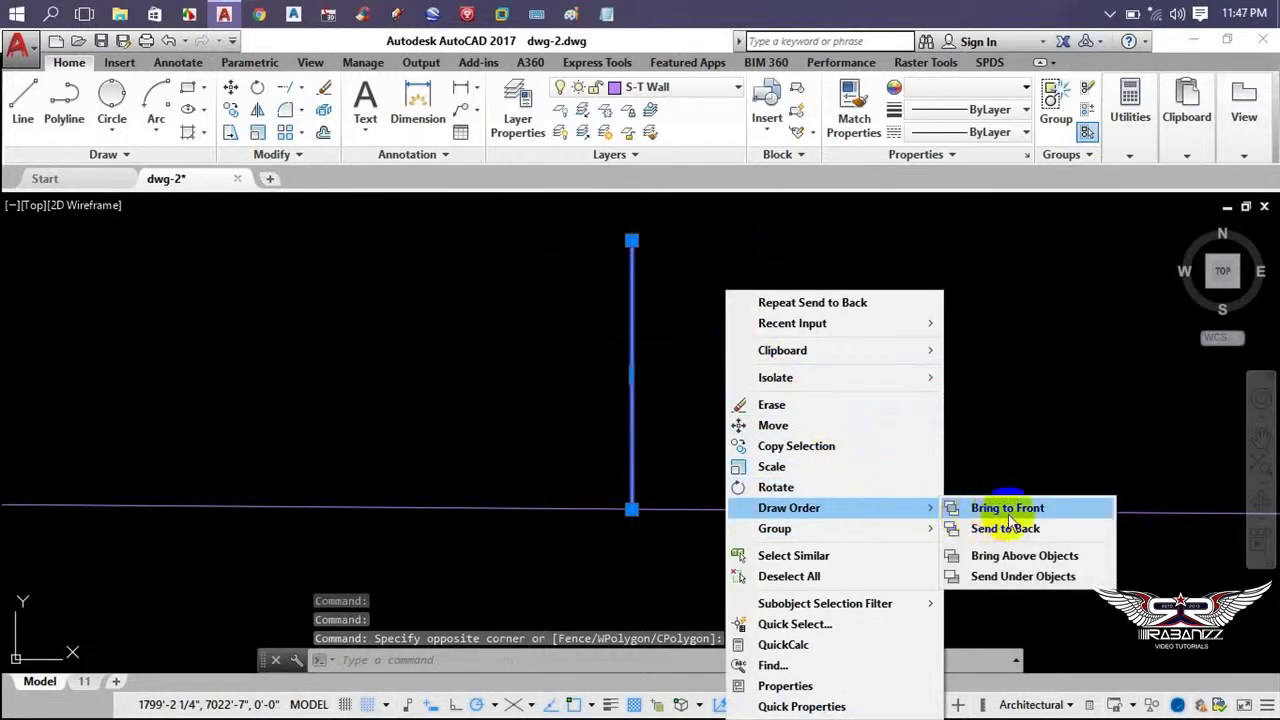
pyautogui.click(1000, 506)
pyautogui.click(632, 385)
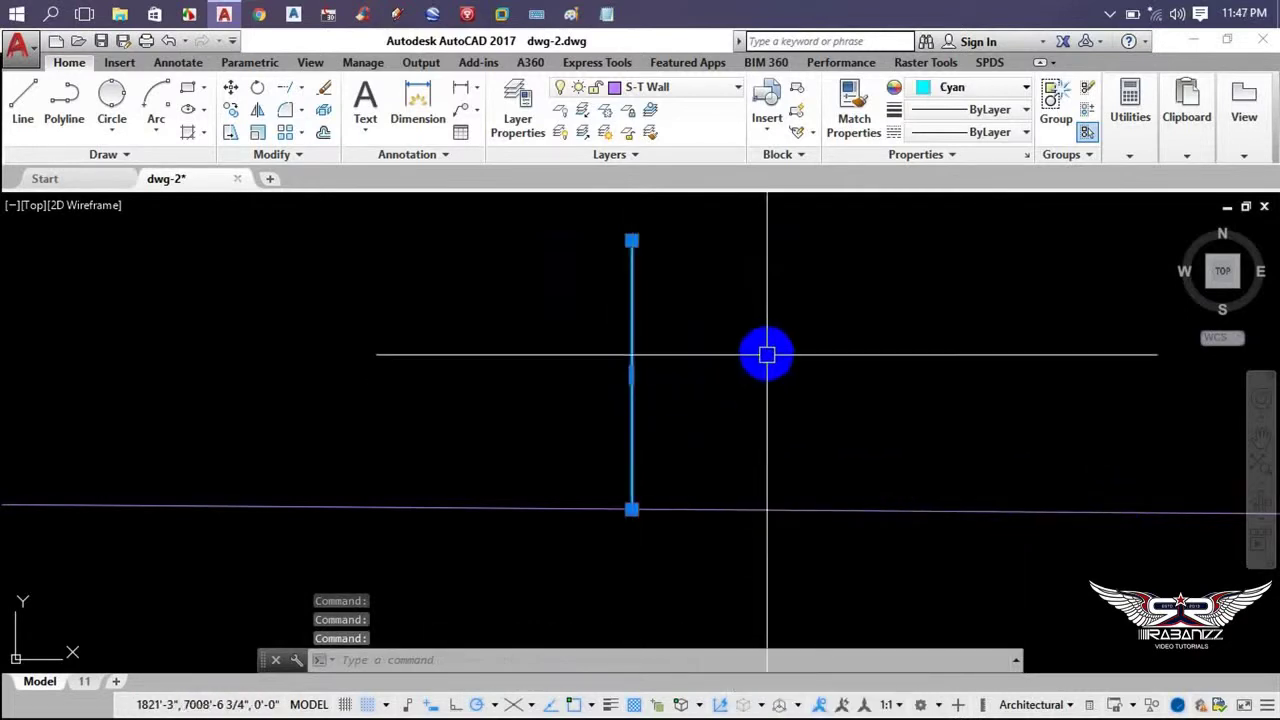
pyautogui.rightClick(766, 351)
pyautogui.click(1040, 500)
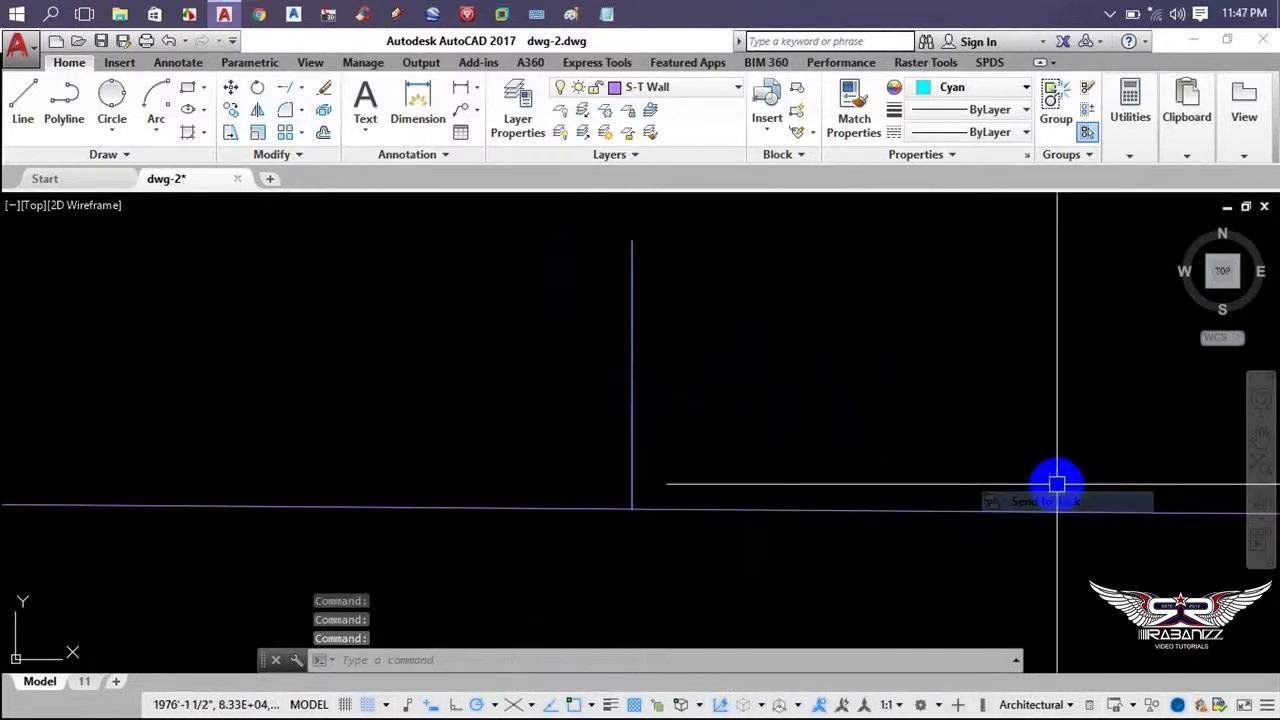
pyautogui.scroll(-3, 680, 435)
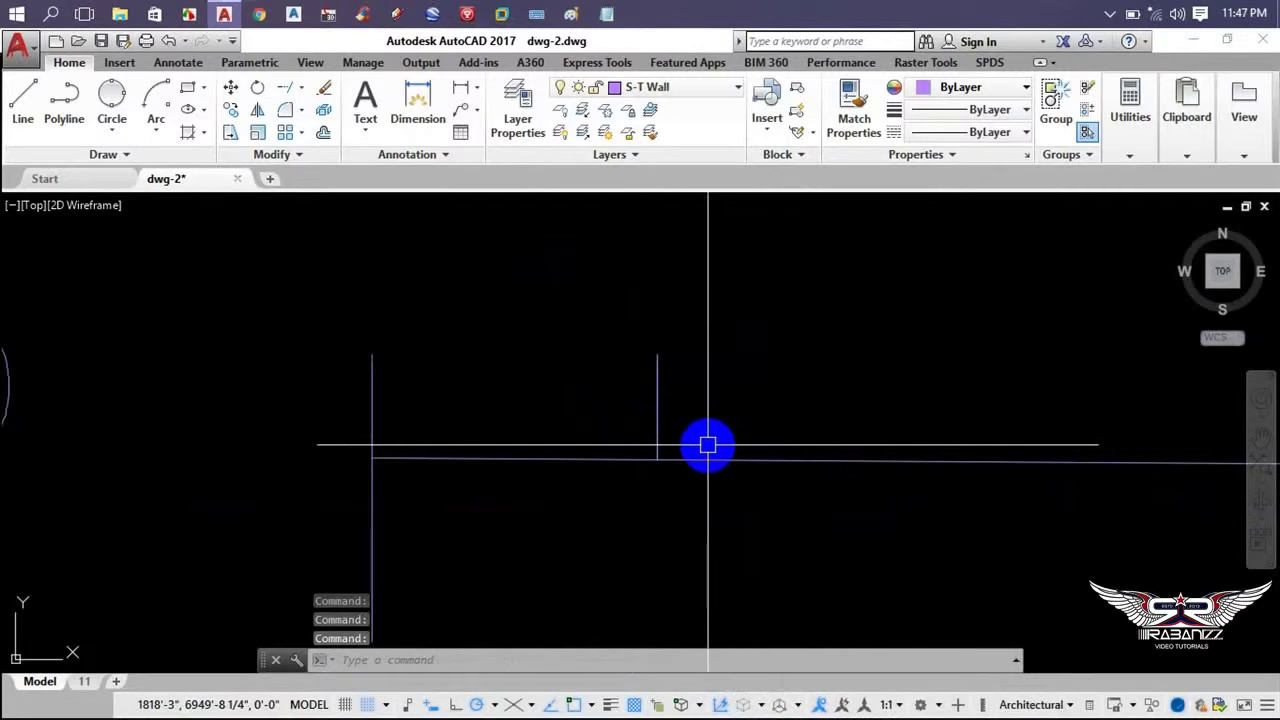
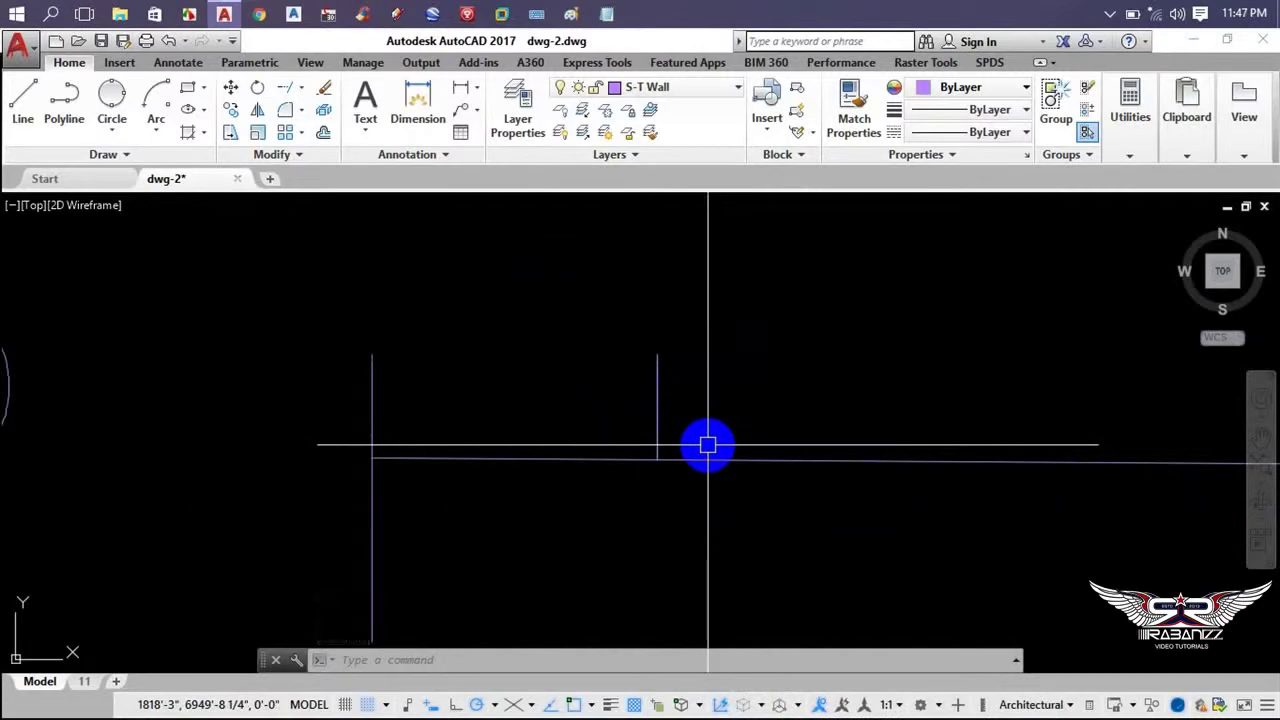
# - Zoom out and window-select the small test shapes to bring up their shortcut menu
pyautogui.click(1106, 15)
pyautogui.scroll(-1, 791, 380)
pyautogui.scroll(-1, 803, 377)
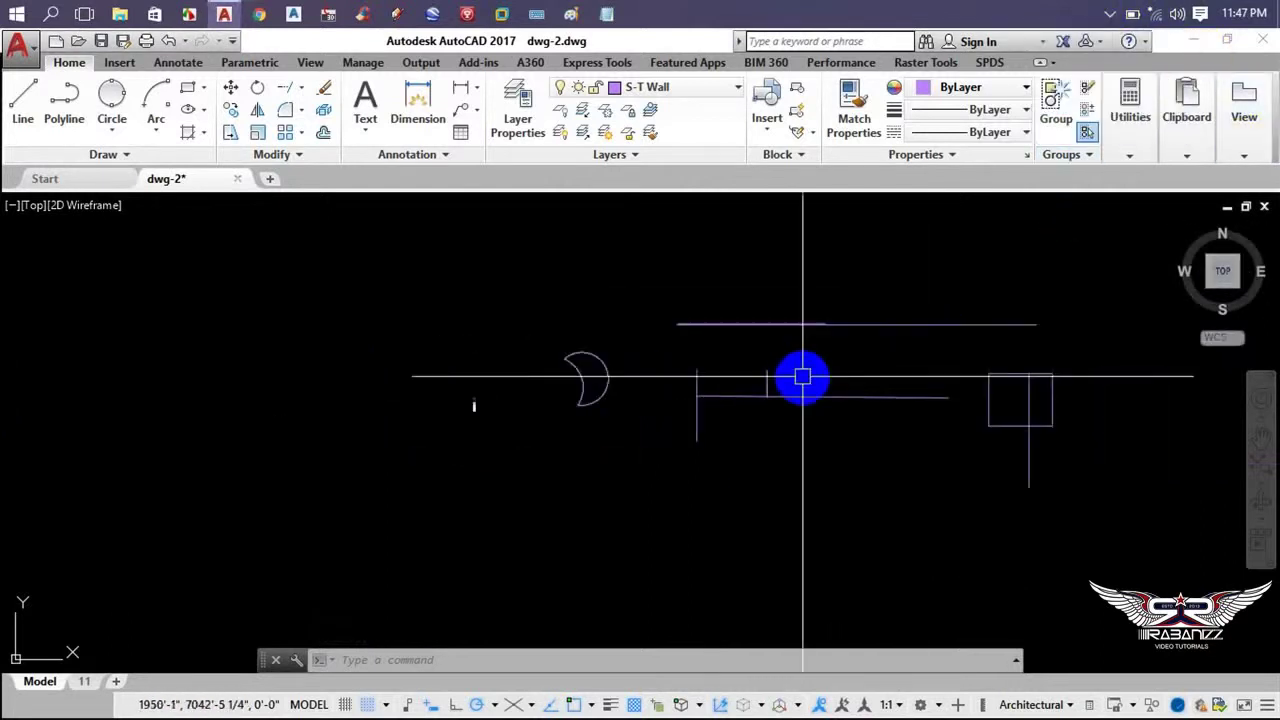
pyautogui.scroll(-2, 857, 409)
pyautogui.scroll(-1, 862, 415)
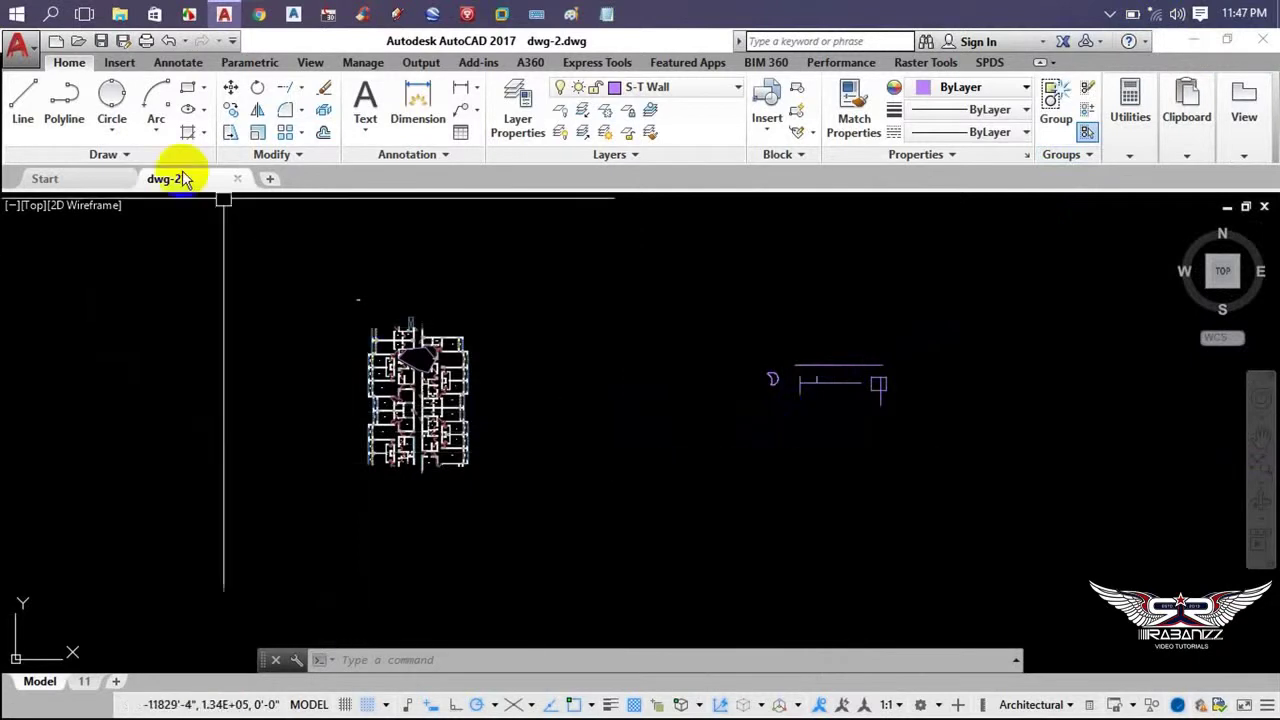
pyautogui.click(966, 323)
pyautogui.click(700, 457)
pyautogui.rightClick(690, 292)
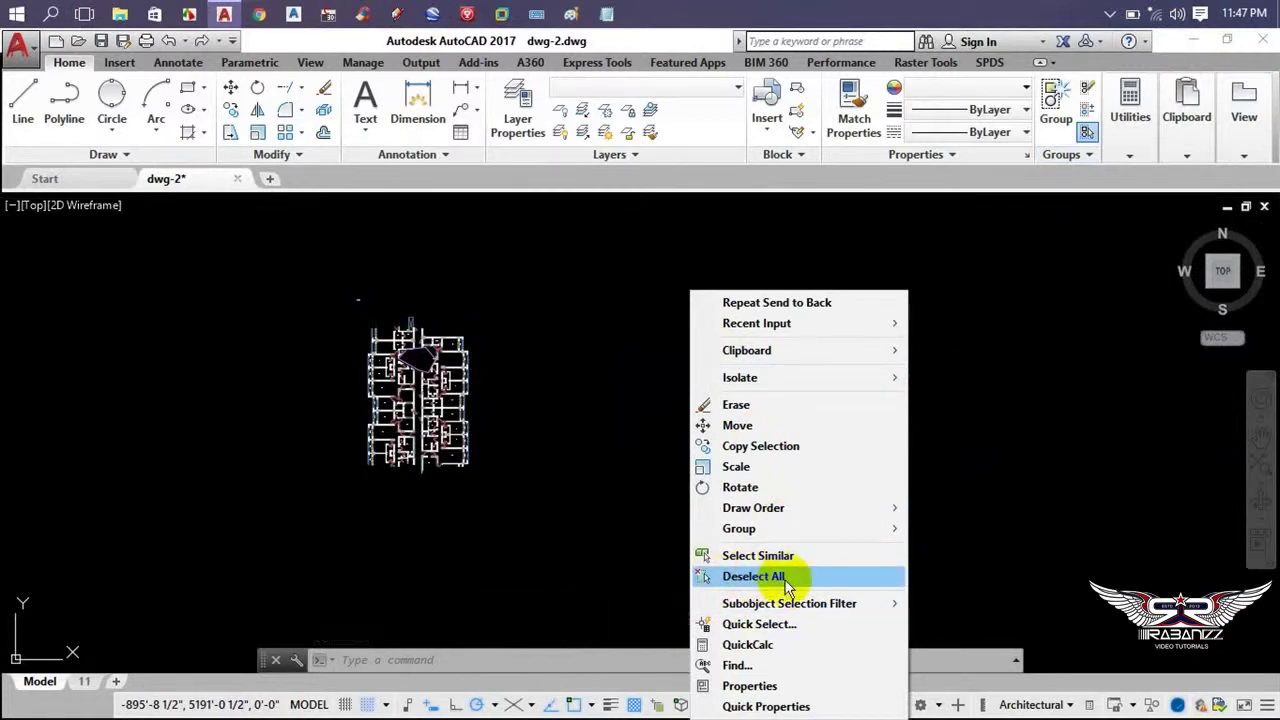
# - Reselect the test shapes, view their shortcut options, then clear the selection
pyautogui.click(632, 529)
pyautogui.click(871, 386)
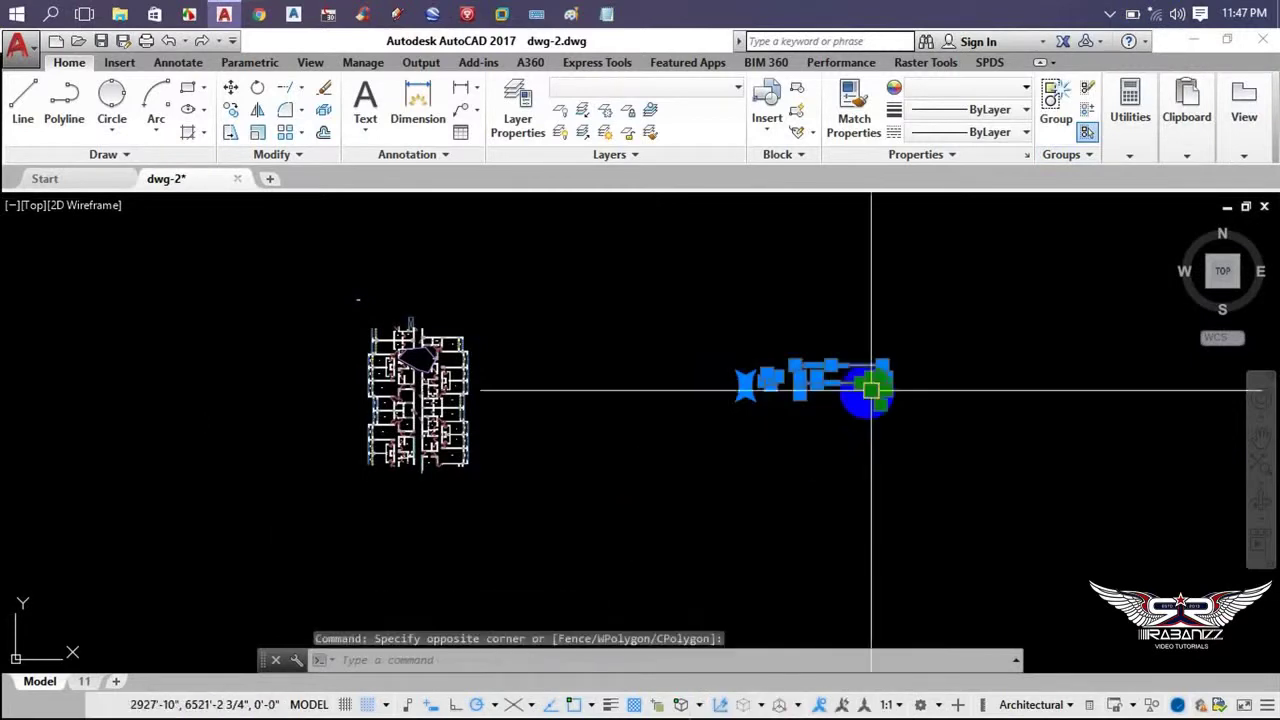
pyautogui.rightClick(649, 470)
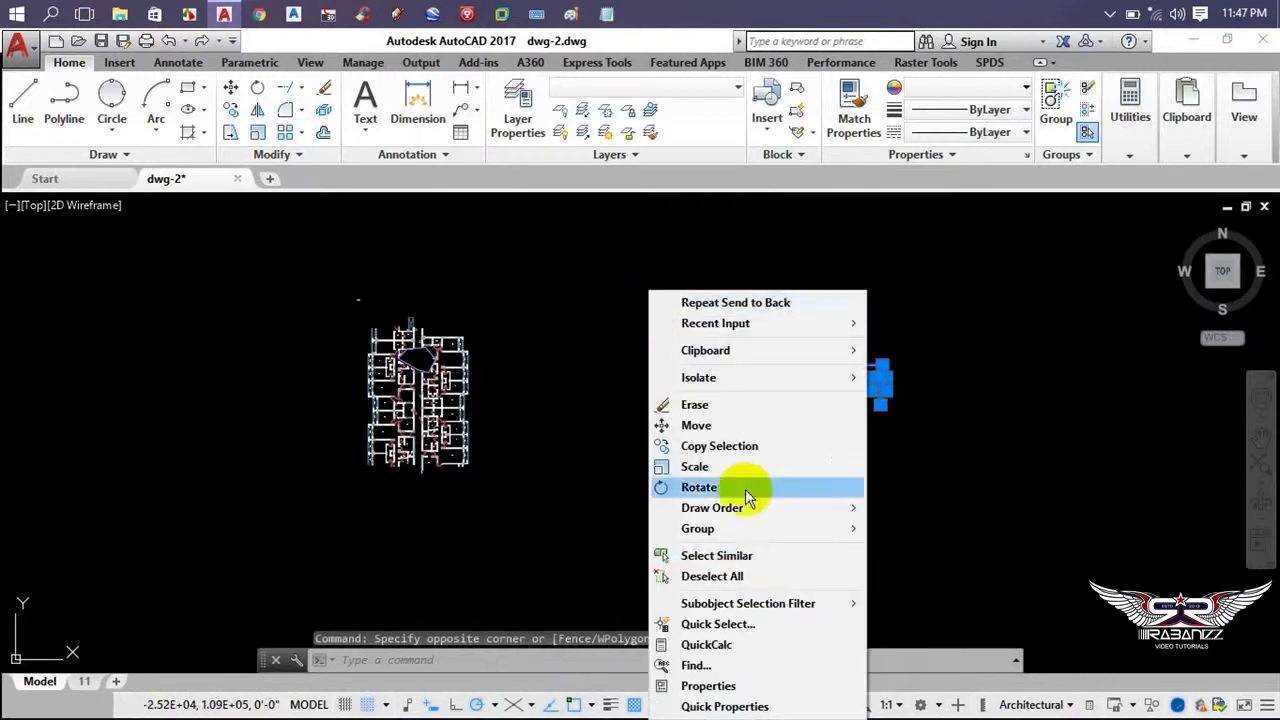
pyautogui.click(712, 577)
# - Crossing-select the whole floor plan, view its shortcut options, then deselect it
pyautogui.click(582, 290)
pyautogui.click(148, 588)
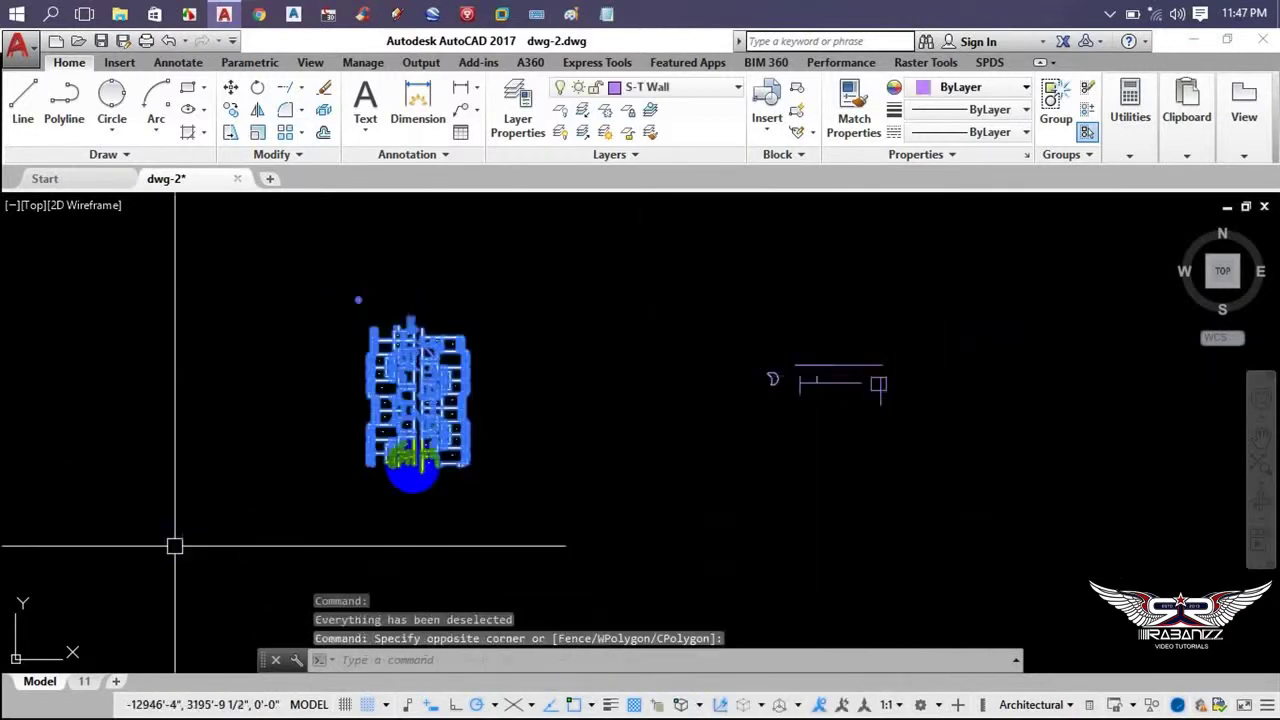
pyautogui.rightClick(514, 292)
pyautogui.click(576, 577)
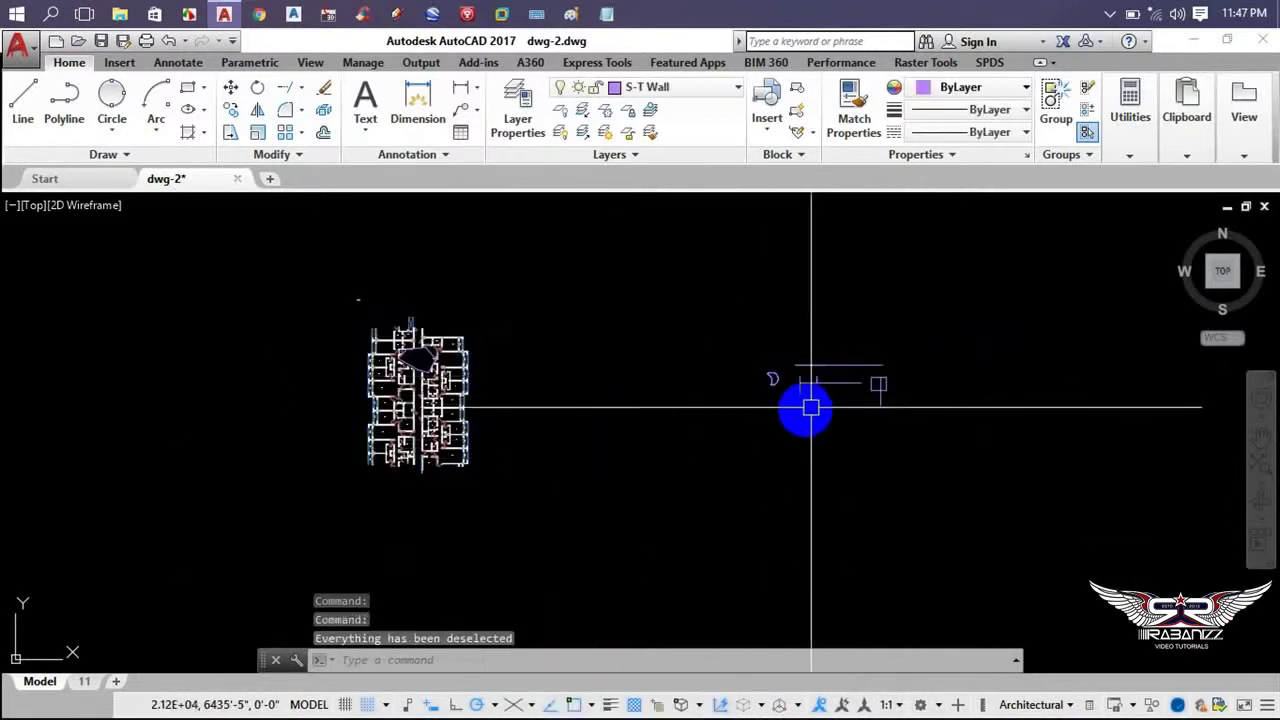
# - Zoom into the rooms and select the Toilet 2 door, then cancel the selection
pyautogui.scroll(5, 414, 471)
pyautogui.scroll(3, 457, 329)
pyautogui.moveTo(457, 329); pyautogui.dragTo(497, 311, button='middle')
pyautogui.scroll(2, 531, 506)
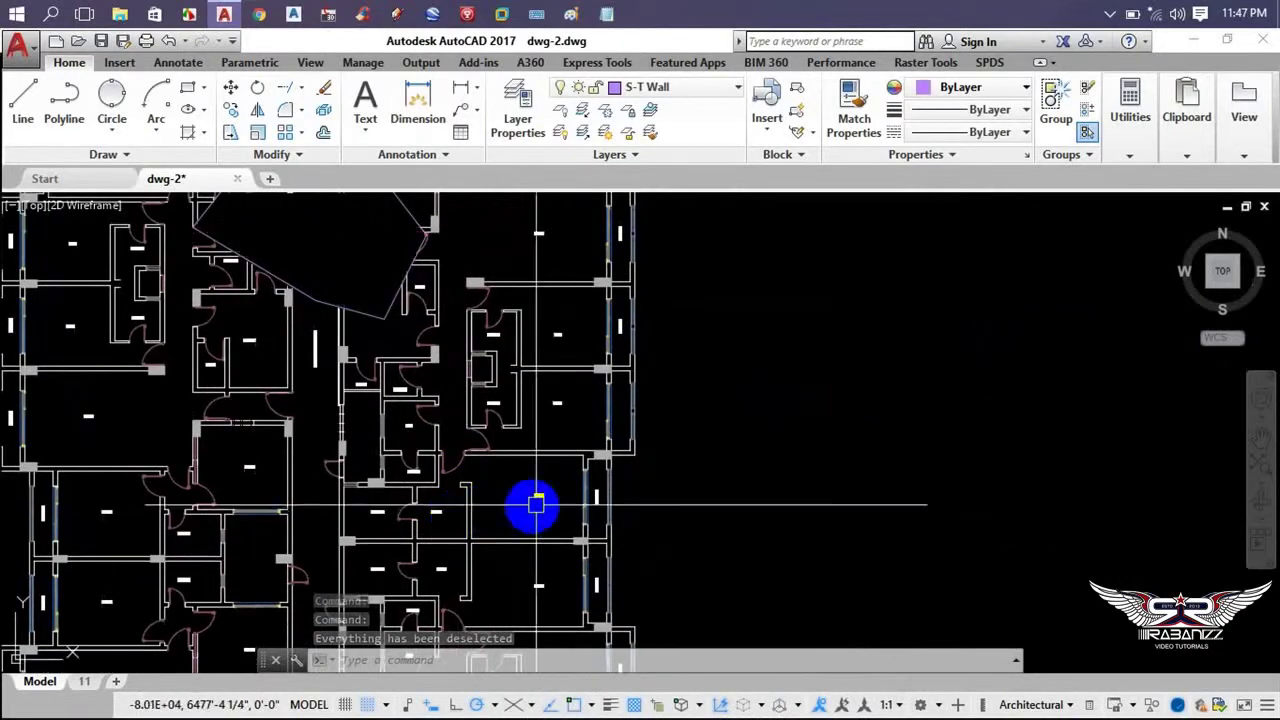
pyautogui.scroll(3, 509, 403)
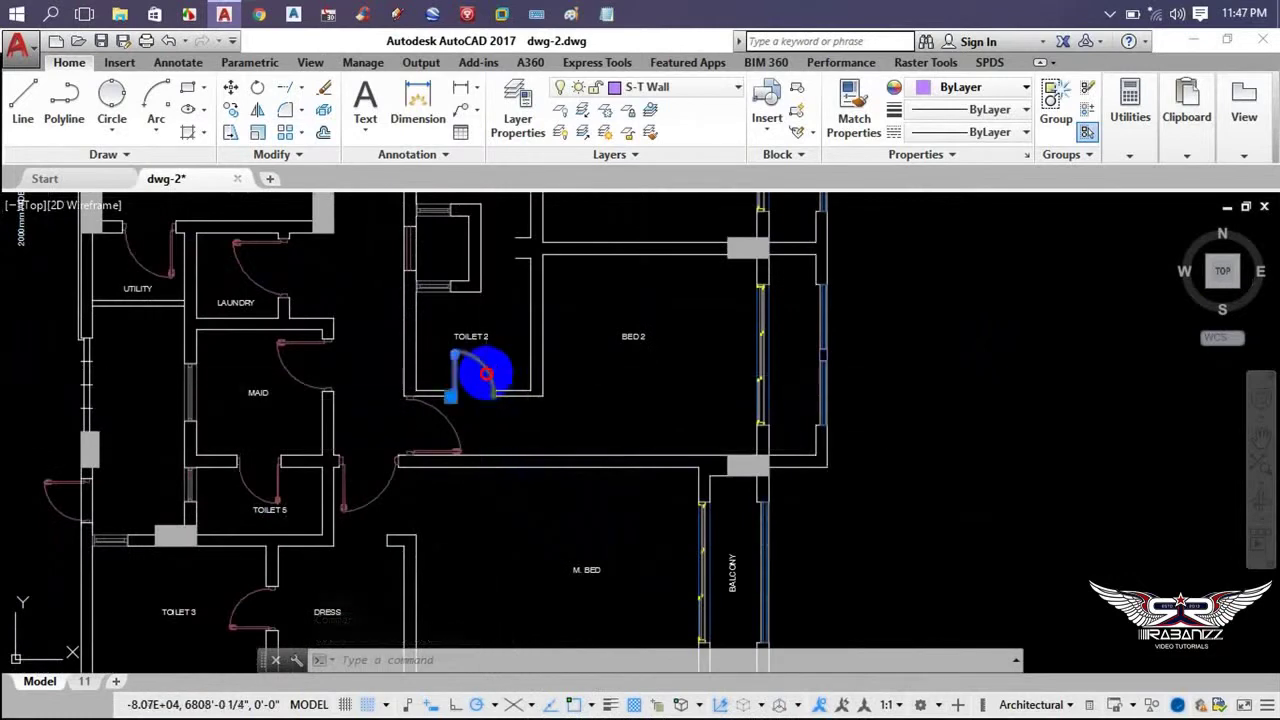
pyautogui.click(486, 374)
pyautogui.rightClick(651, 400)
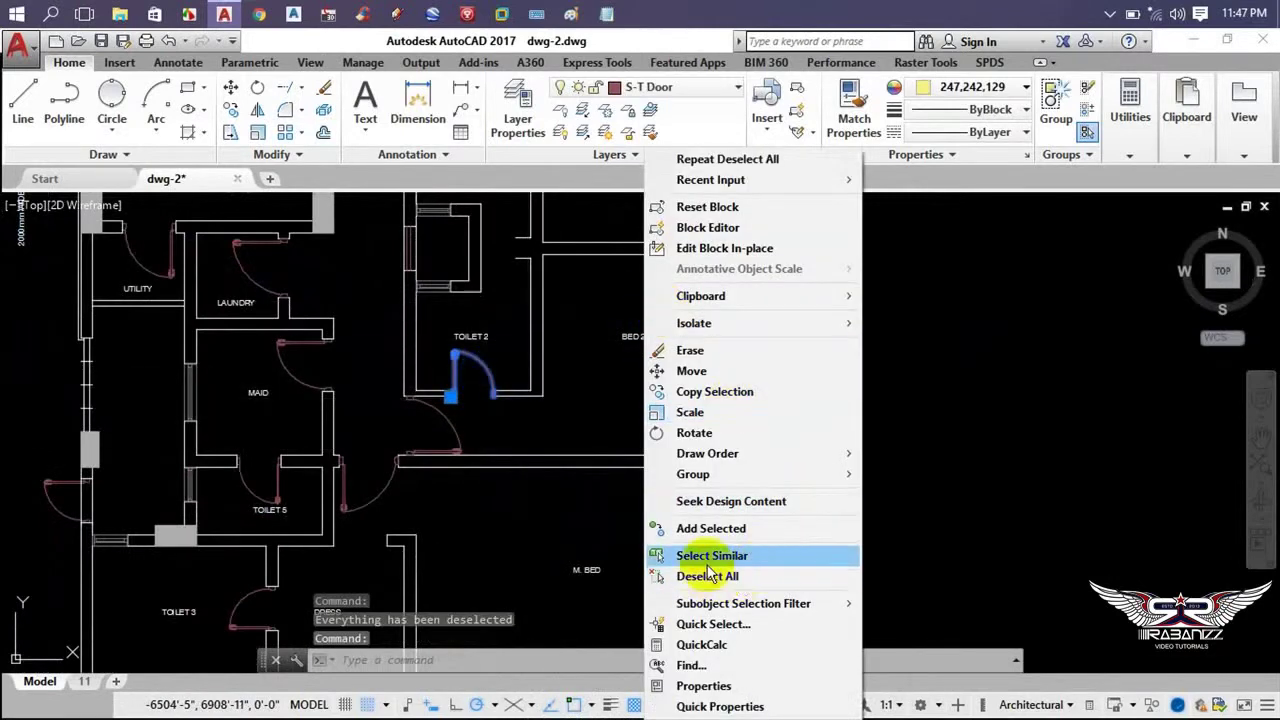
pyautogui.click(524, 532)
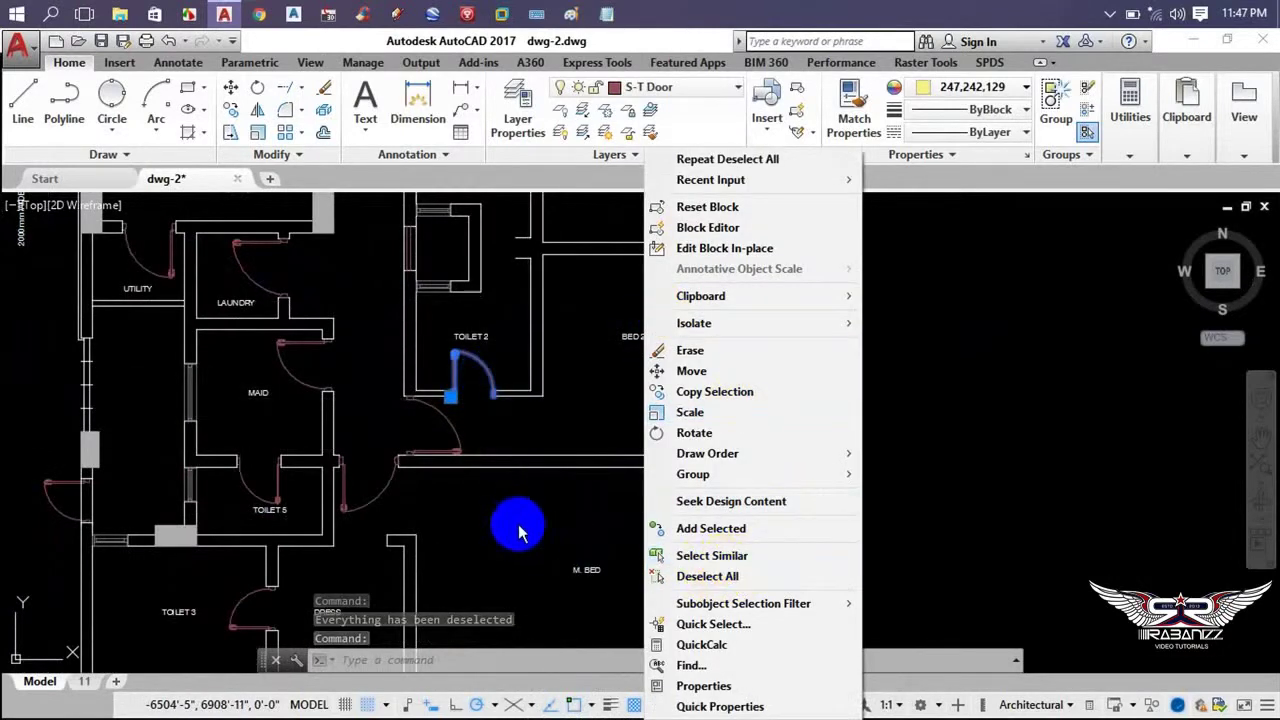
pyautogui.press('Escape')
pyautogui.press('Escape')
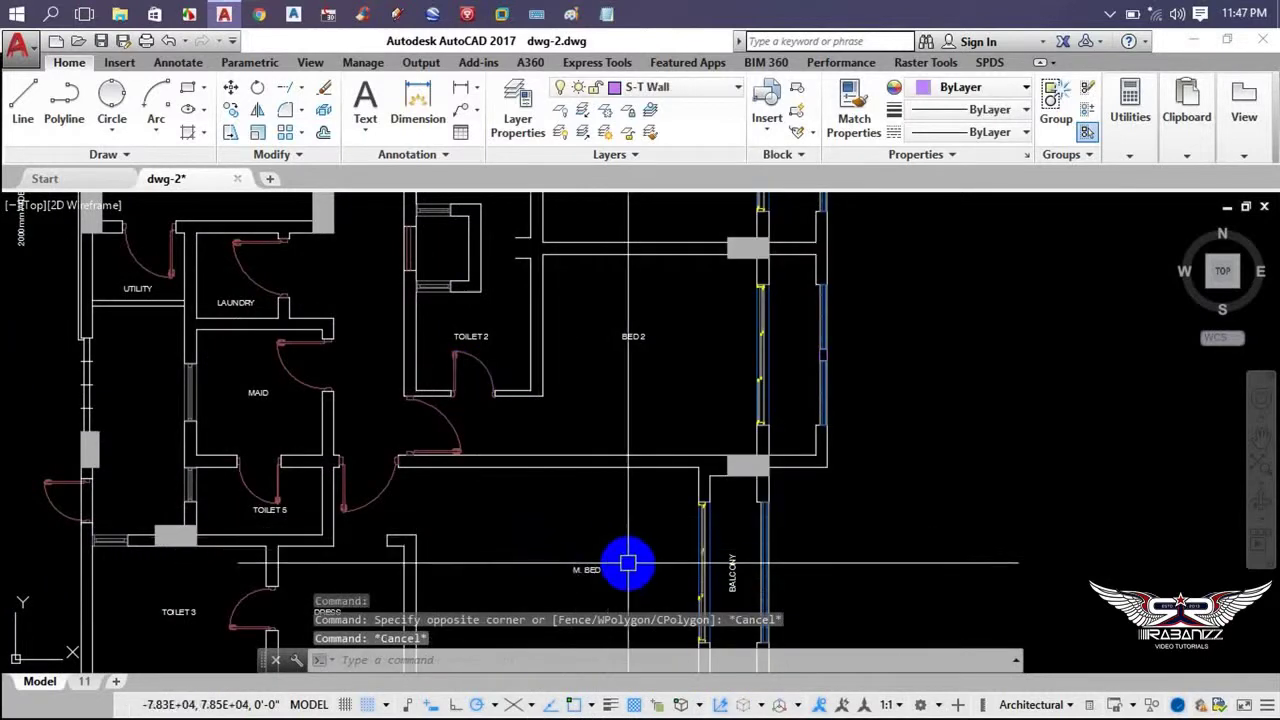
# - Select the M. BED room label and adjust the view around it
pyautogui.click(590, 573)
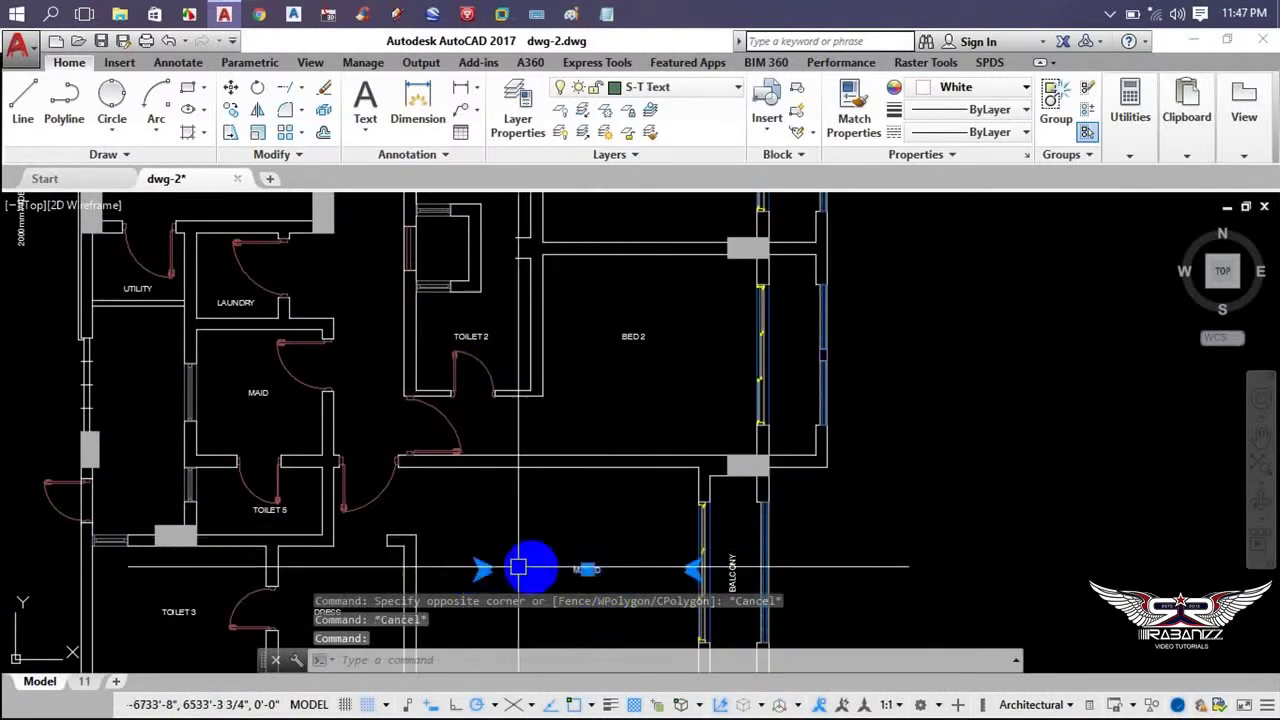
pyautogui.scroll(2, 588, 576)
pyautogui.moveTo(586, 580); pyautogui.dragTo(631, 493, button='middle')
pyautogui.scroll(-2, 625, 502)
pyautogui.scroll(-2, 700, 515)
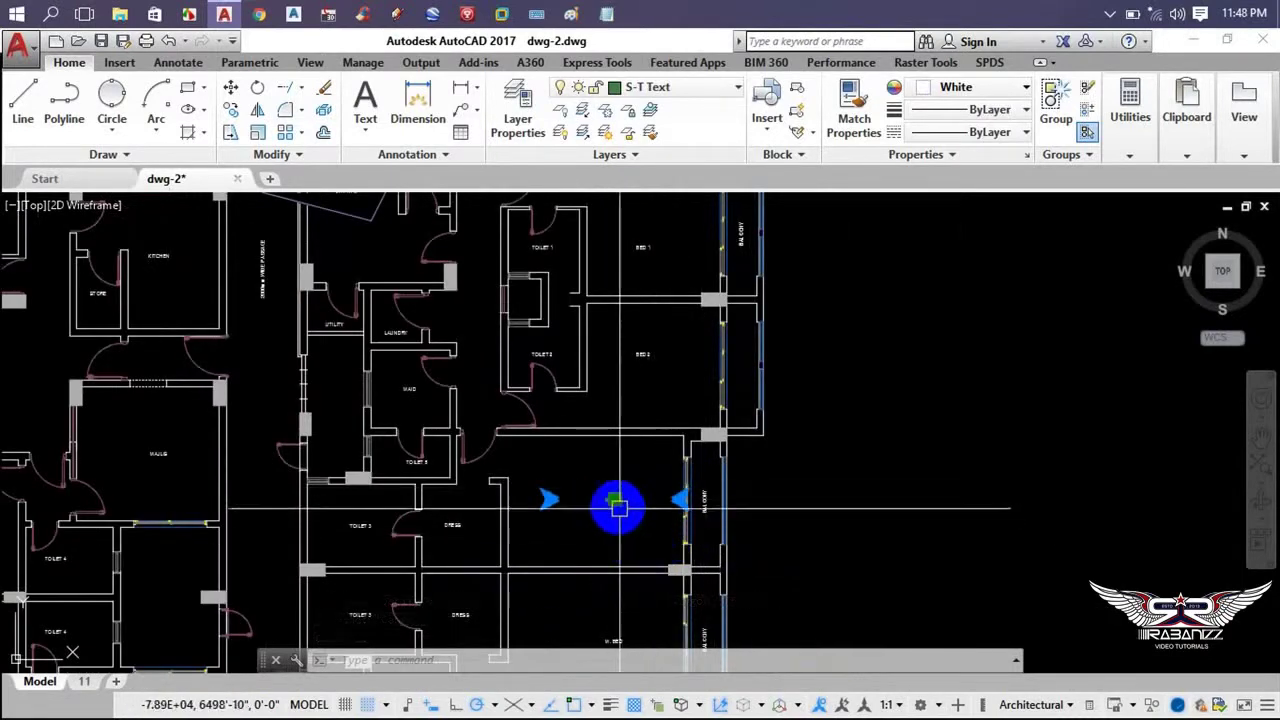
pyautogui.scroll(3, 605, 506)
pyautogui.scroll(-3, 575, 530)
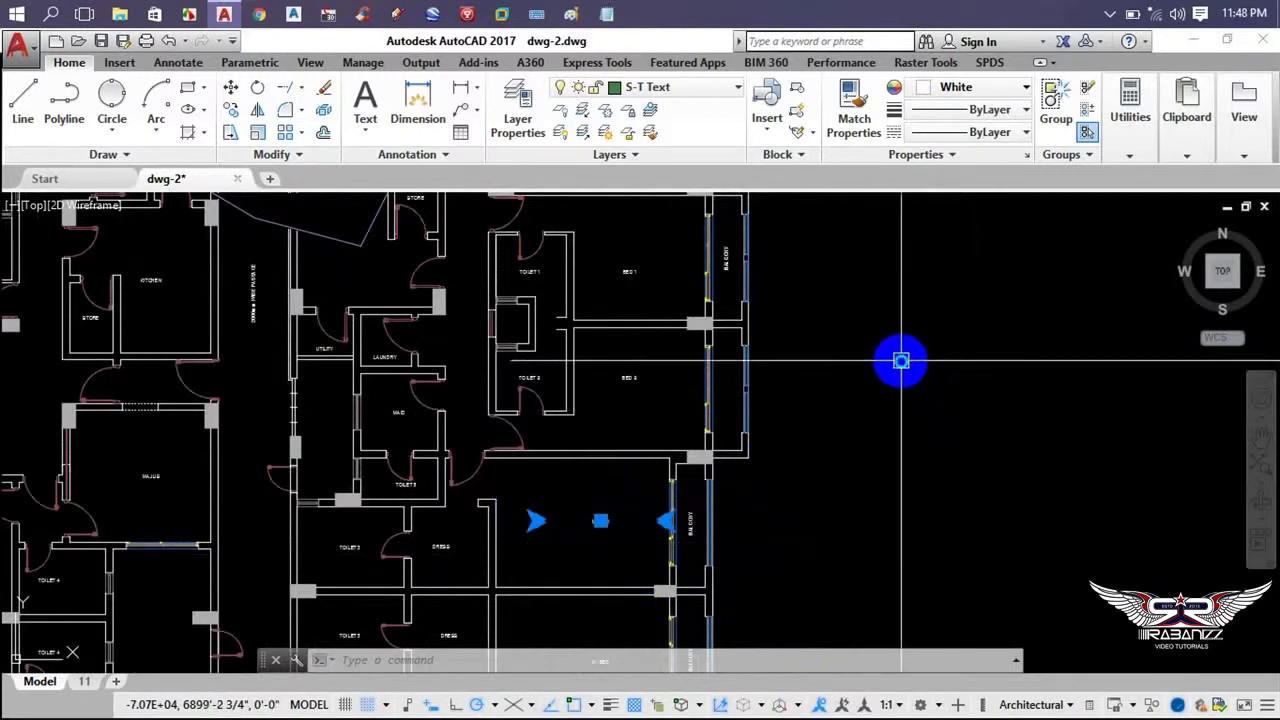
pyautogui.rightClick(900, 365)
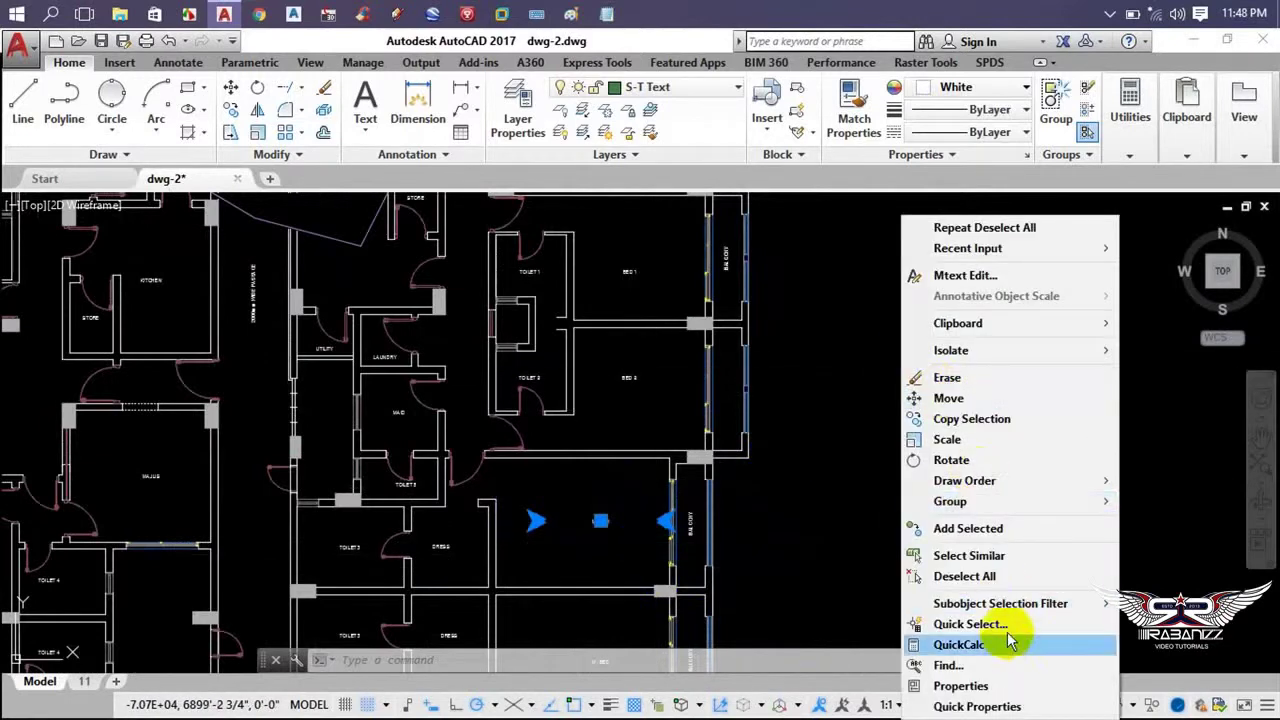
pyautogui.click(969, 556)
pyautogui.scroll(-2, 880, 520)
pyautogui.scroll(-2, 600, 450)
pyautogui.scroll(1, 440, 380)
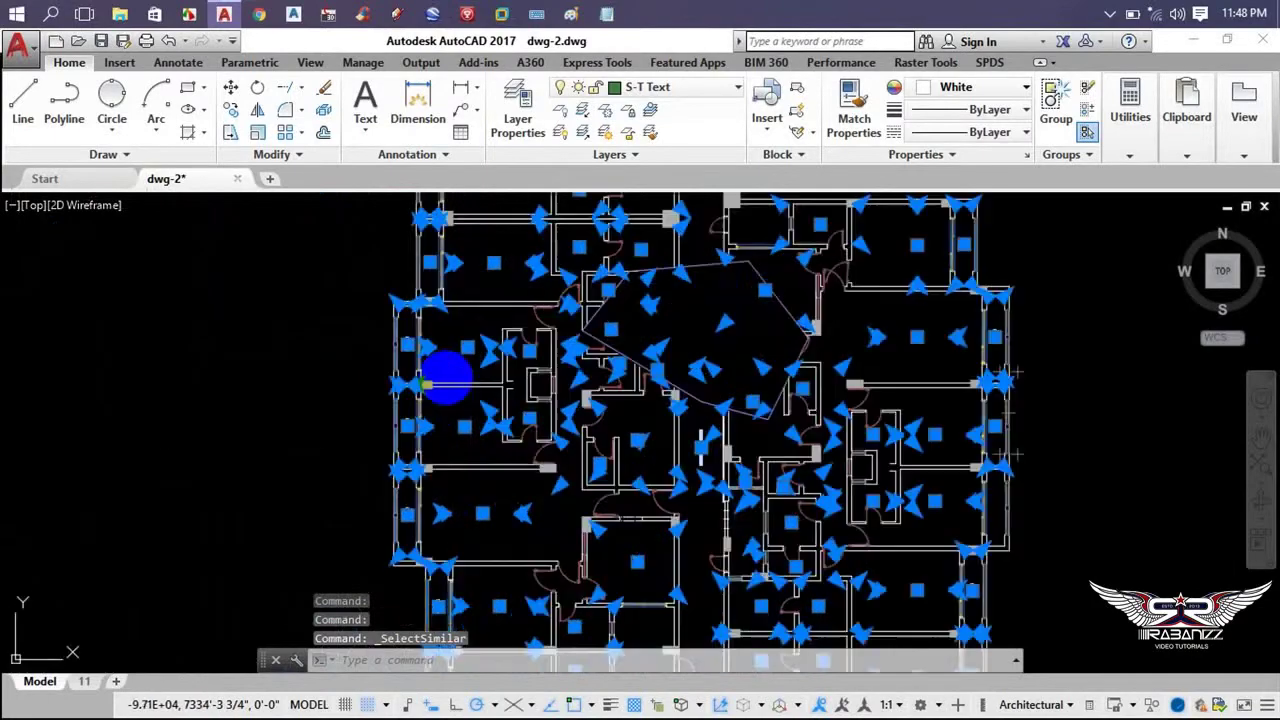
pyautogui.scroll(3, 445, 380)
pyautogui.scroll(2, 329, 300)
pyautogui.scroll(2, 343, 451)
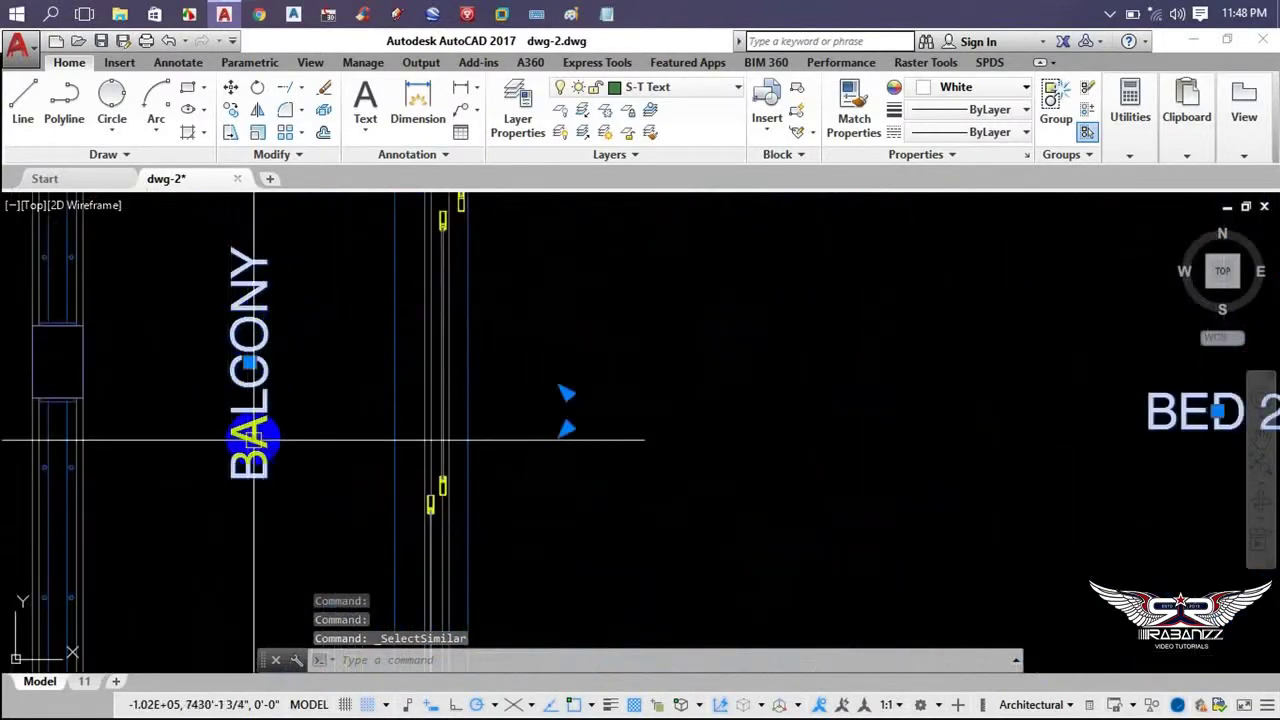
pyautogui.scroll(-4, 253, 438)
pyautogui.scroll(-2, 640, 437)
pyautogui.moveTo(686, 437); pyautogui.dragTo(580, 560, button='middle')
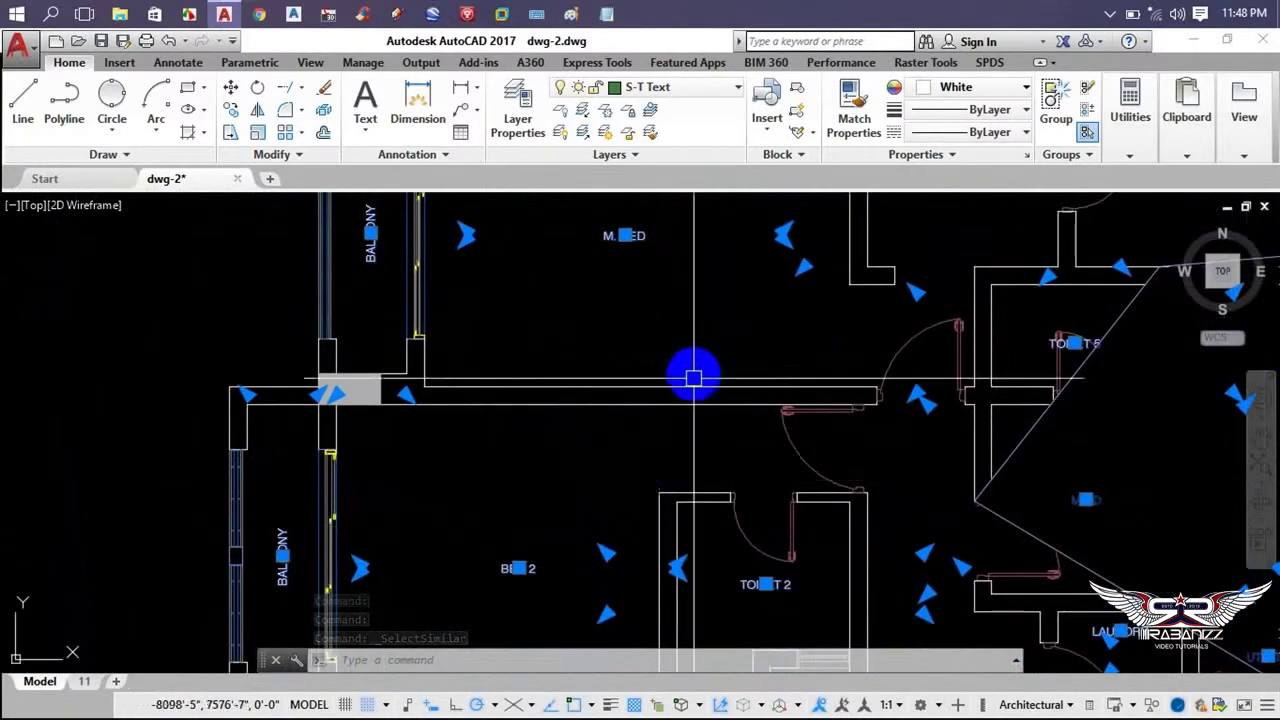
pyautogui.moveTo(694, 378); pyautogui.dragTo(674, 571, button='middle')
pyautogui.scroll(-2, 597, 457)
pyautogui.scroll(-3, 517, 366)
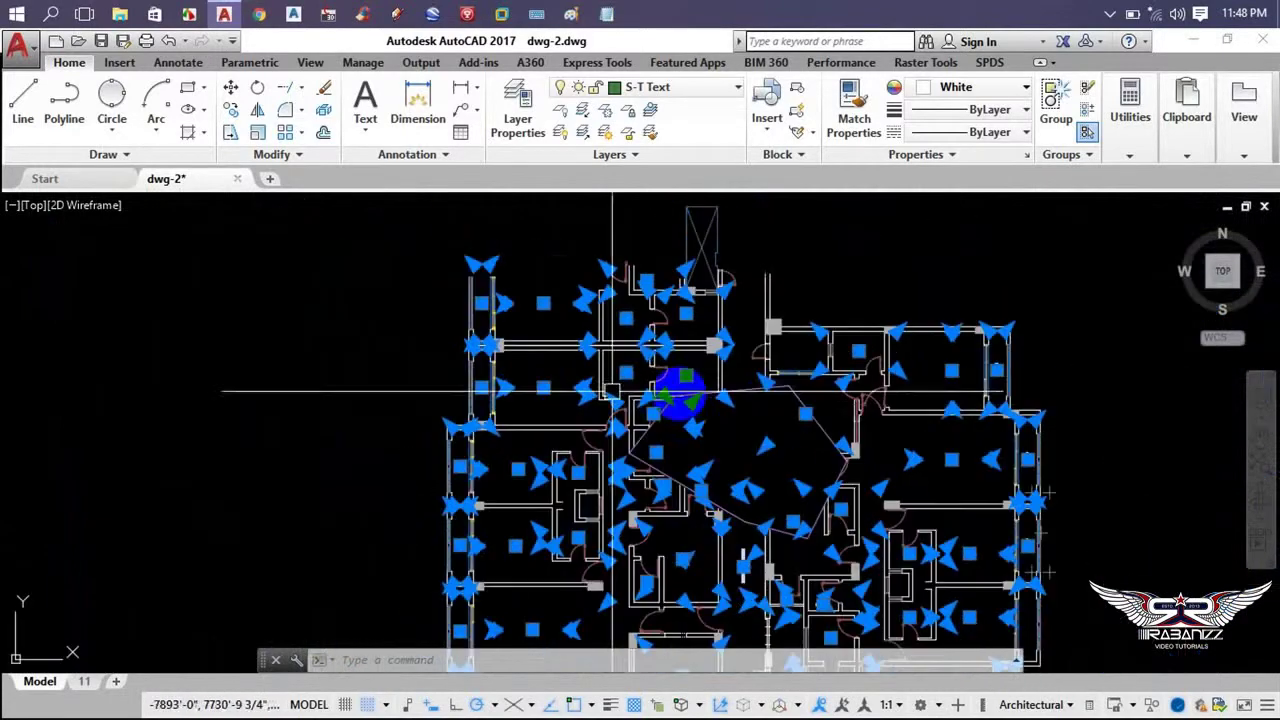
pyautogui.moveTo(680, 392); pyautogui.dragTo(580, 343, button='middle')
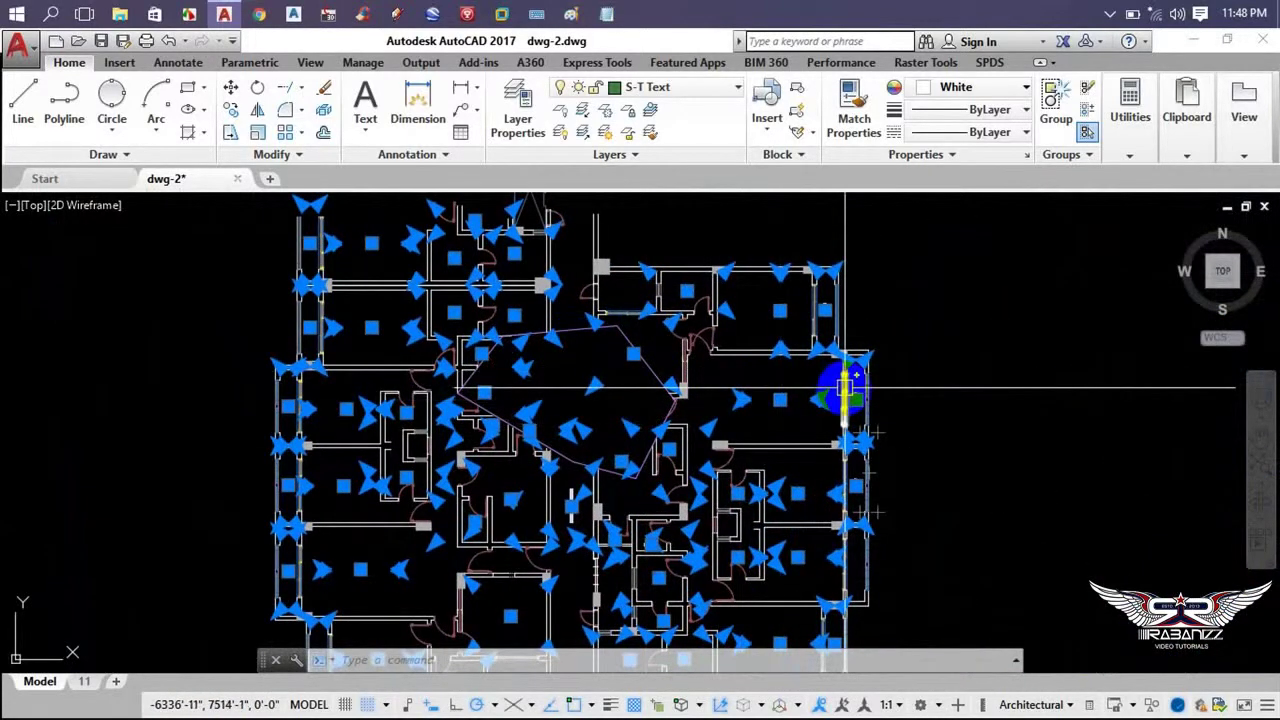
pyautogui.press('Delete')
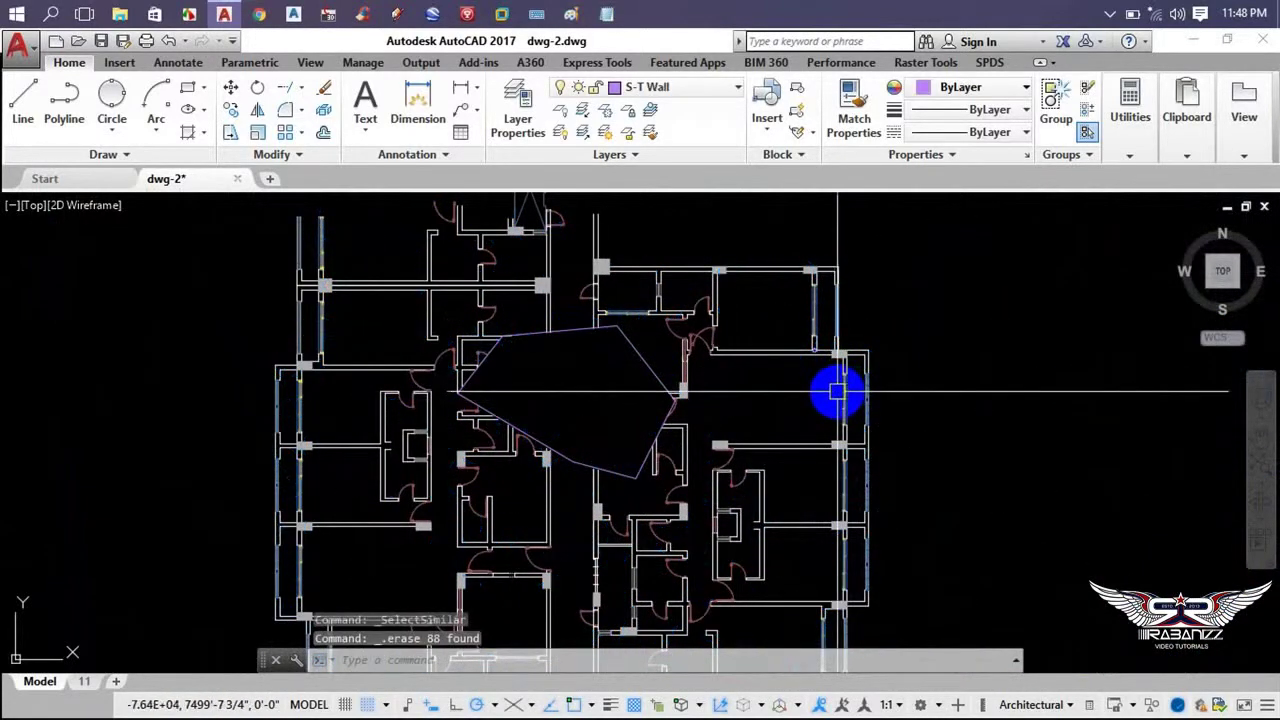
pyautogui.scroll(4, 480, 400)
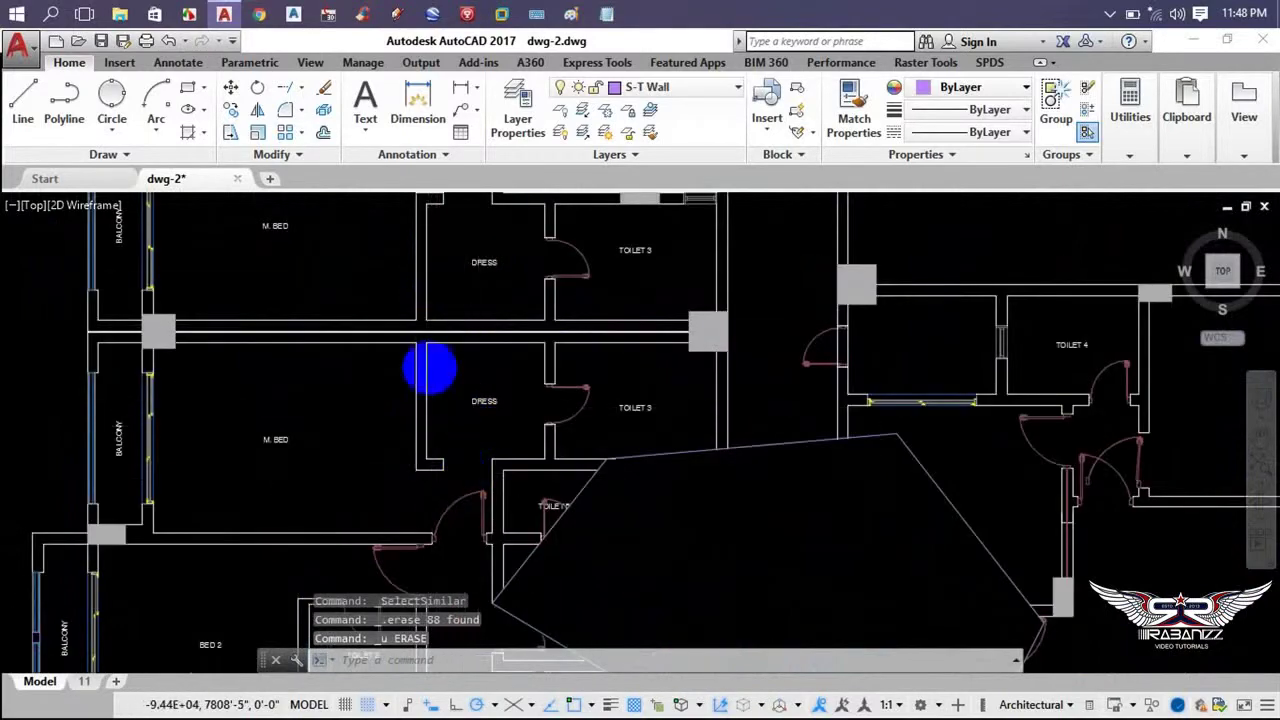
pyautogui.scroll(-6, 415, 310)
pyautogui.moveTo(409, 298); pyautogui.dragTo(341, 292, button='middle')
pyautogui.rightClick(594, 329)
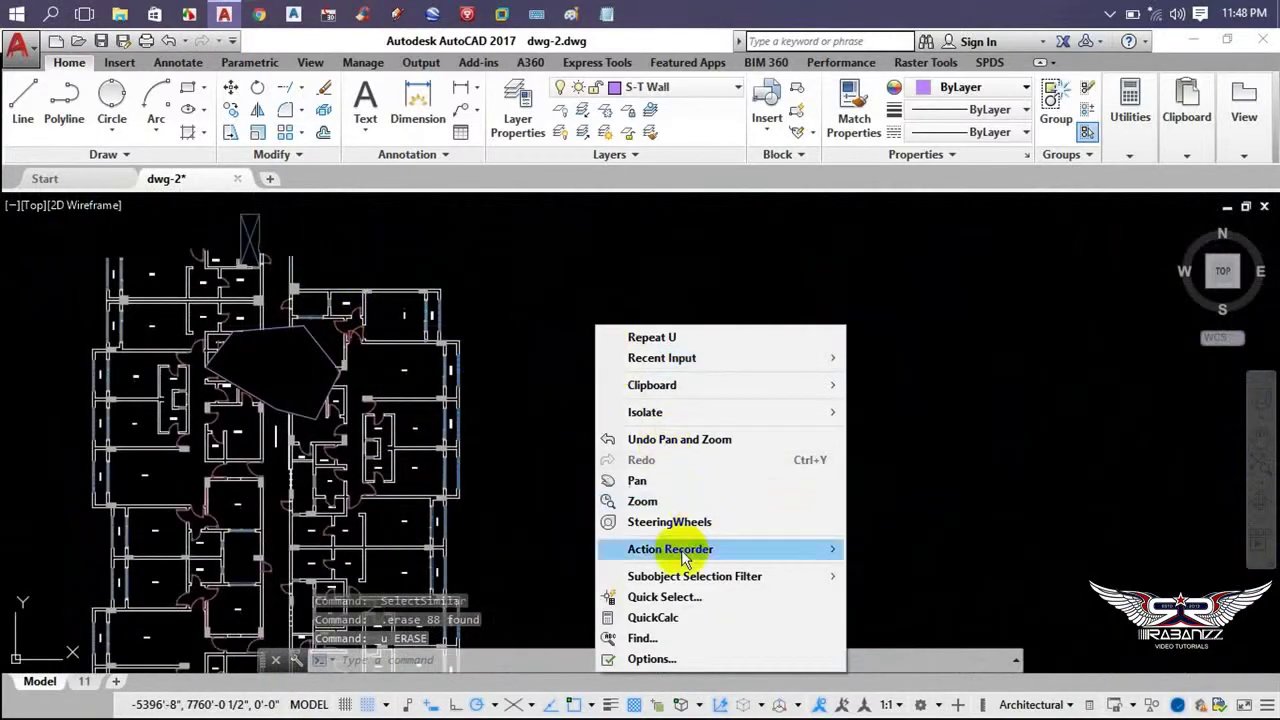
# - Select the BALCONY label and use Add Selected to start matching text
pyautogui.click(509, 307)
pyautogui.click(394, 306)
pyautogui.scroll(3, 423, 323)
pyautogui.scroll(2, 598, 365)
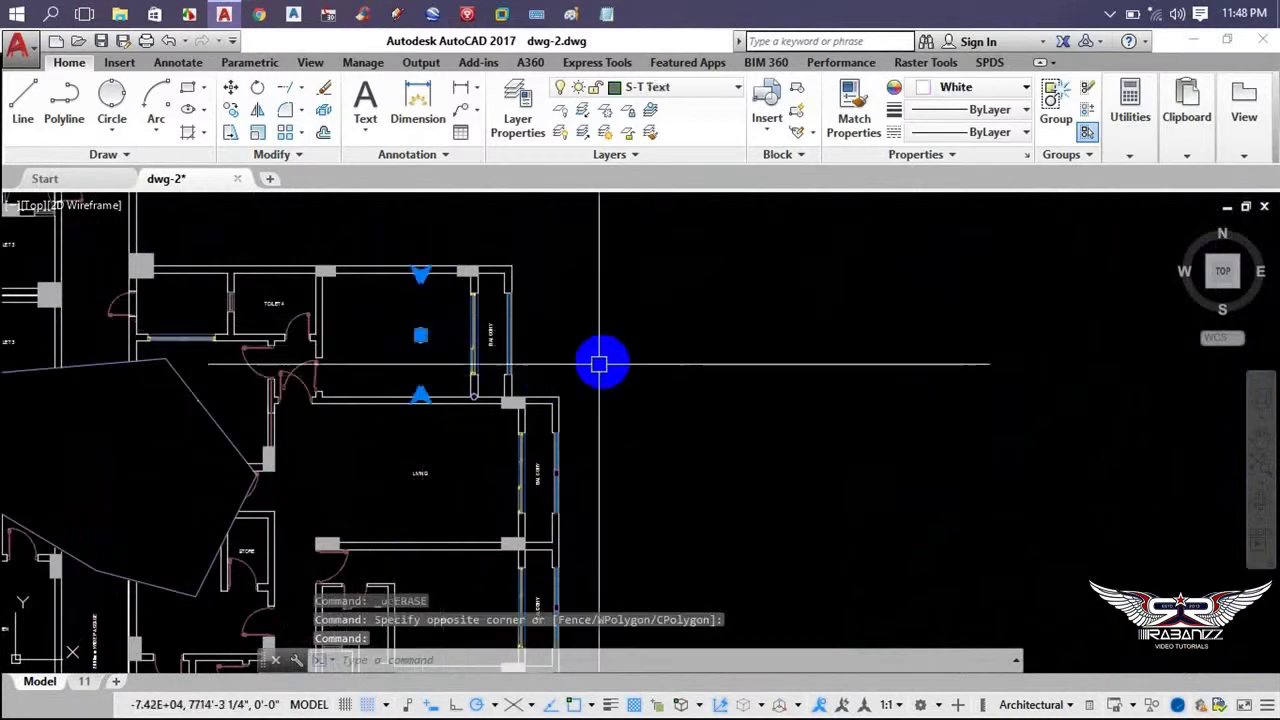
pyautogui.rightClick(600, 365)
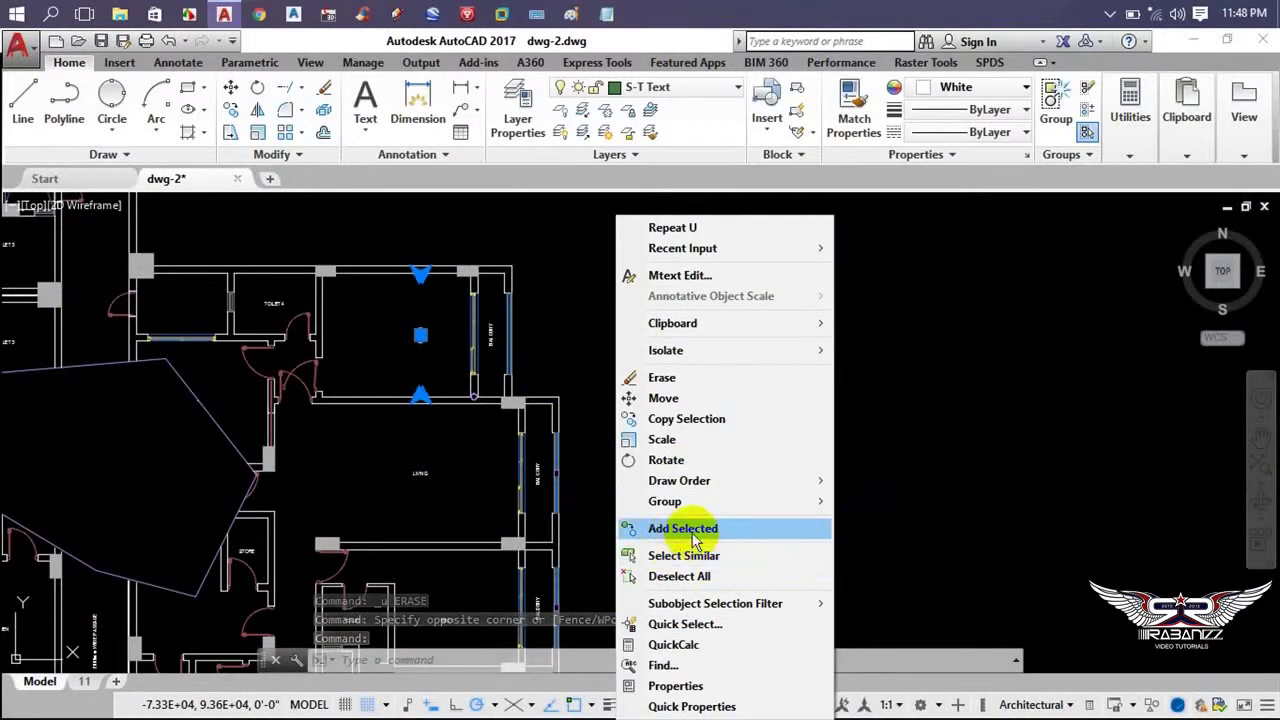
pyautogui.click(640, 528)
# - Add multiline text 'qwwddg' in MAIN FONT style beside the BALCONY label
pyautogui.scroll(3, 420, 366)
pyautogui.scroll(3, 458, 360)
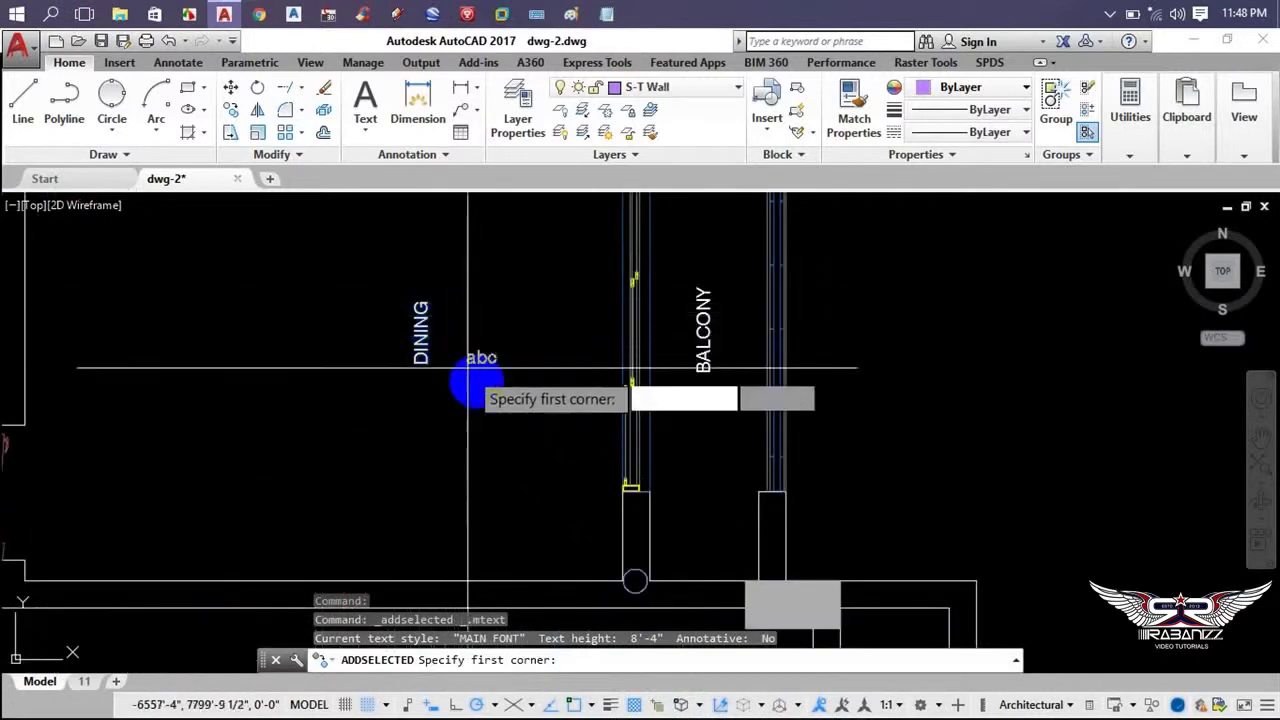
pyautogui.scroll(-3, 471, 371)
pyautogui.click(619, 386)
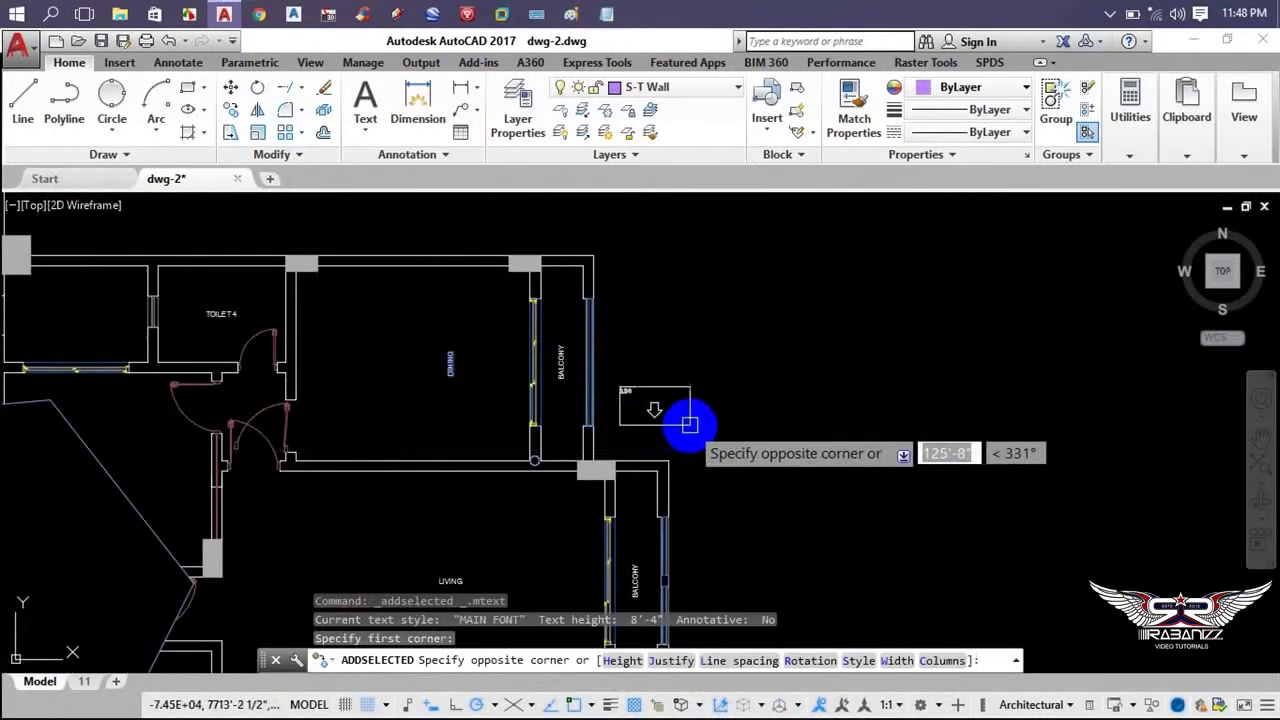
pyautogui.click(766, 438)
pyautogui.write('qwwddg')
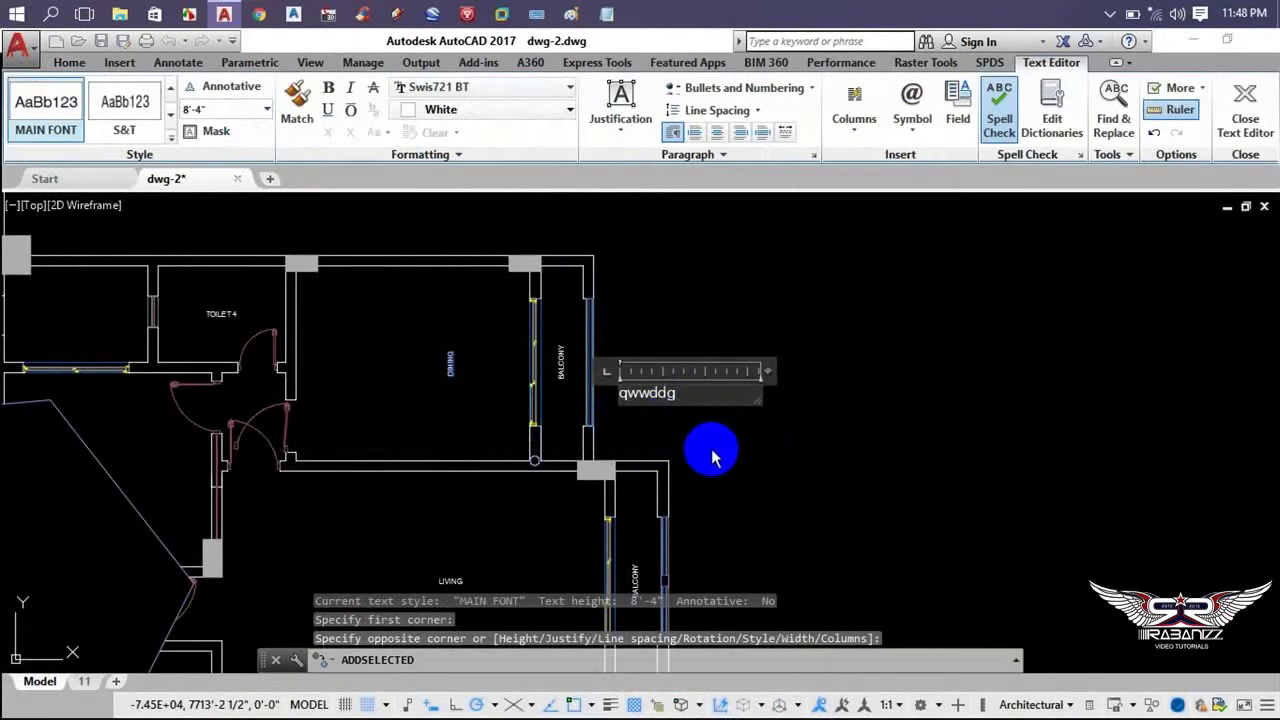
pyautogui.click(712, 457)
# - Zoom onto the balcony wall junction and pick its top wall piece
pyautogui.scroll(3, 457, 371)
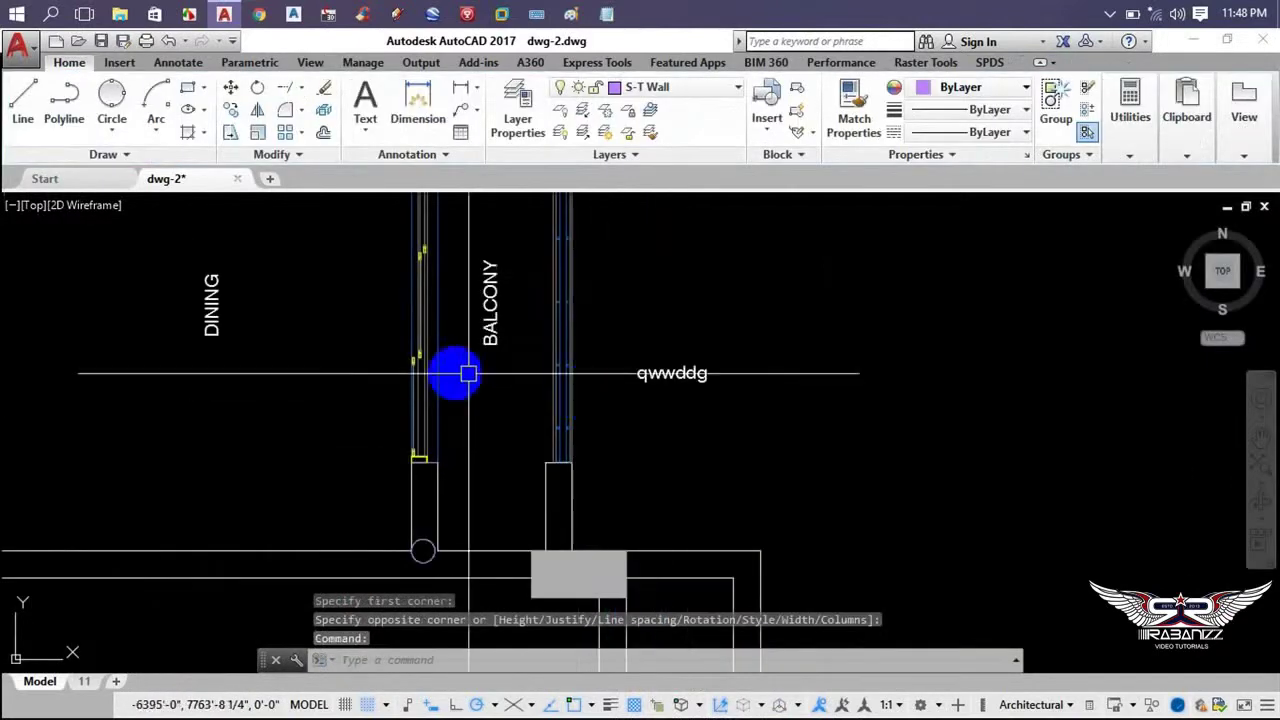
pyautogui.scroll(2, 200, 320)
pyautogui.scroll(2, 293, 358)
pyautogui.moveTo(928, 398); pyautogui.dragTo(913, 463, button='middle')
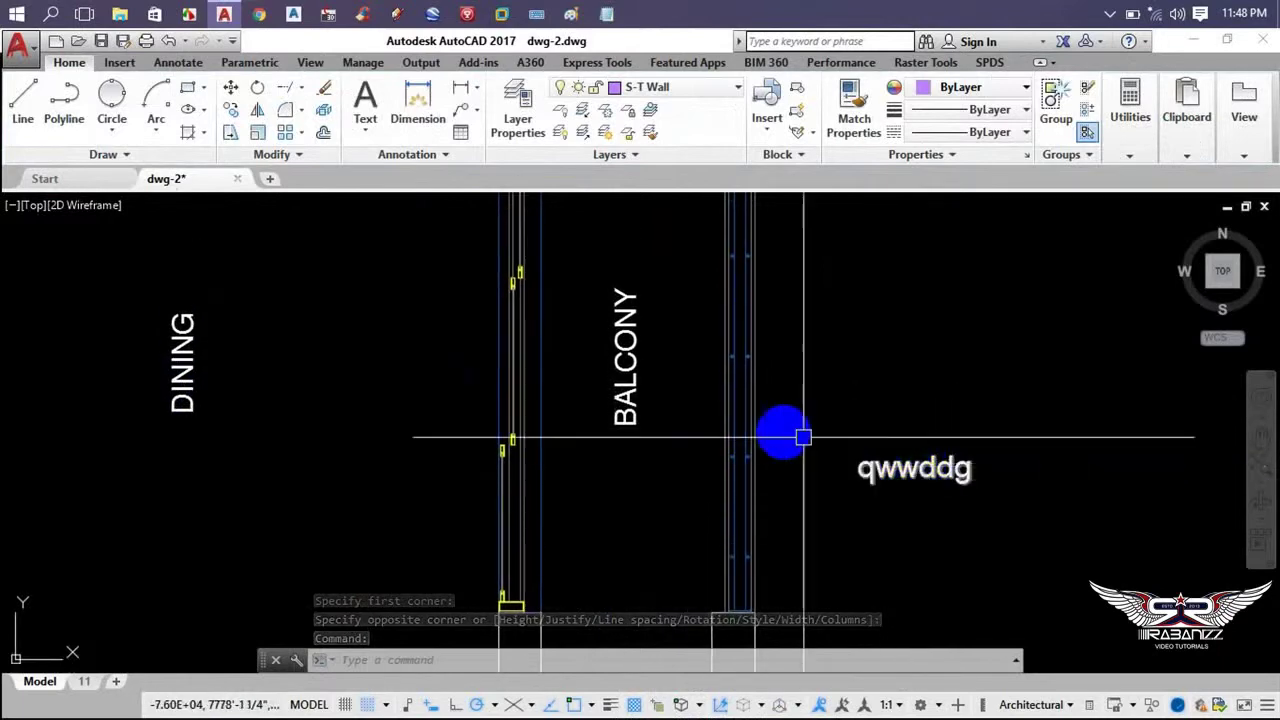
pyautogui.scroll(-4, 640, 496)
pyautogui.moveTo(676, 486); pyautogui.dragTo(646, 457, button='middle')
pyautogui.scroll(2, 650, 442)
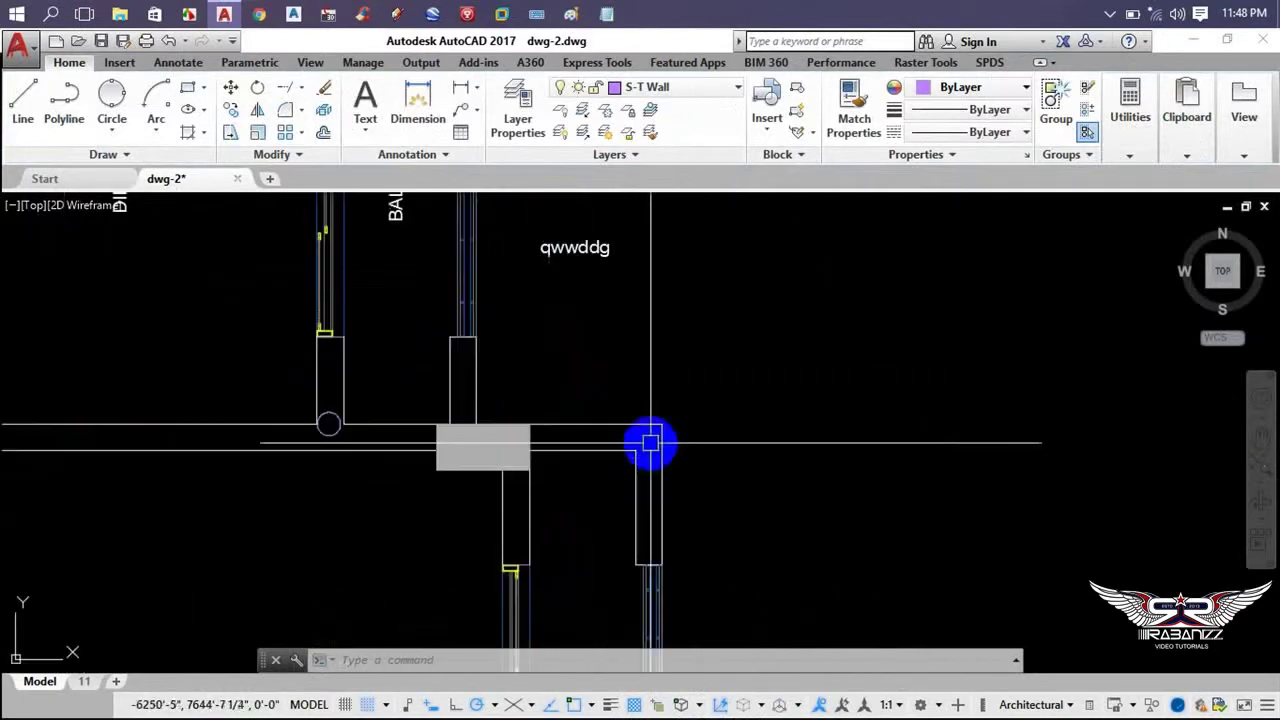
pyautogui.click(620, 426)
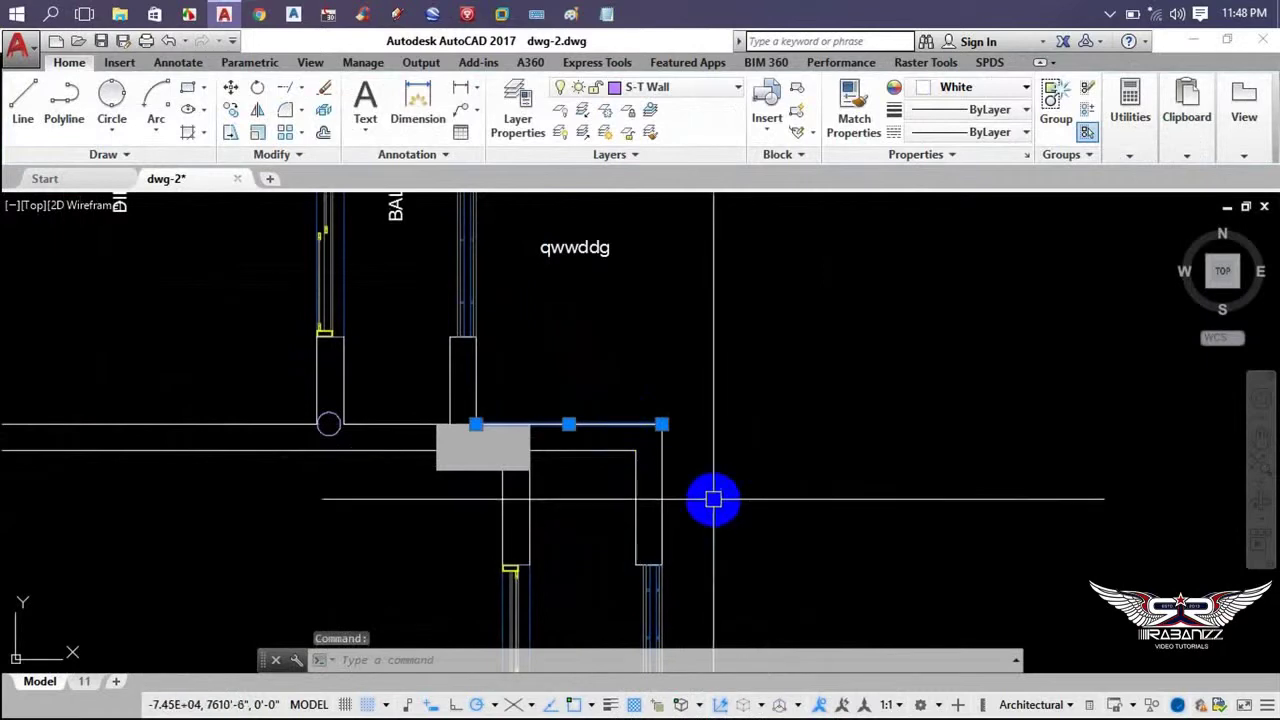
# - Use Add Selected on the wall to draw a closed five-sided S-T Wall outline beside it
pyautogui.rightClick(608, 424)
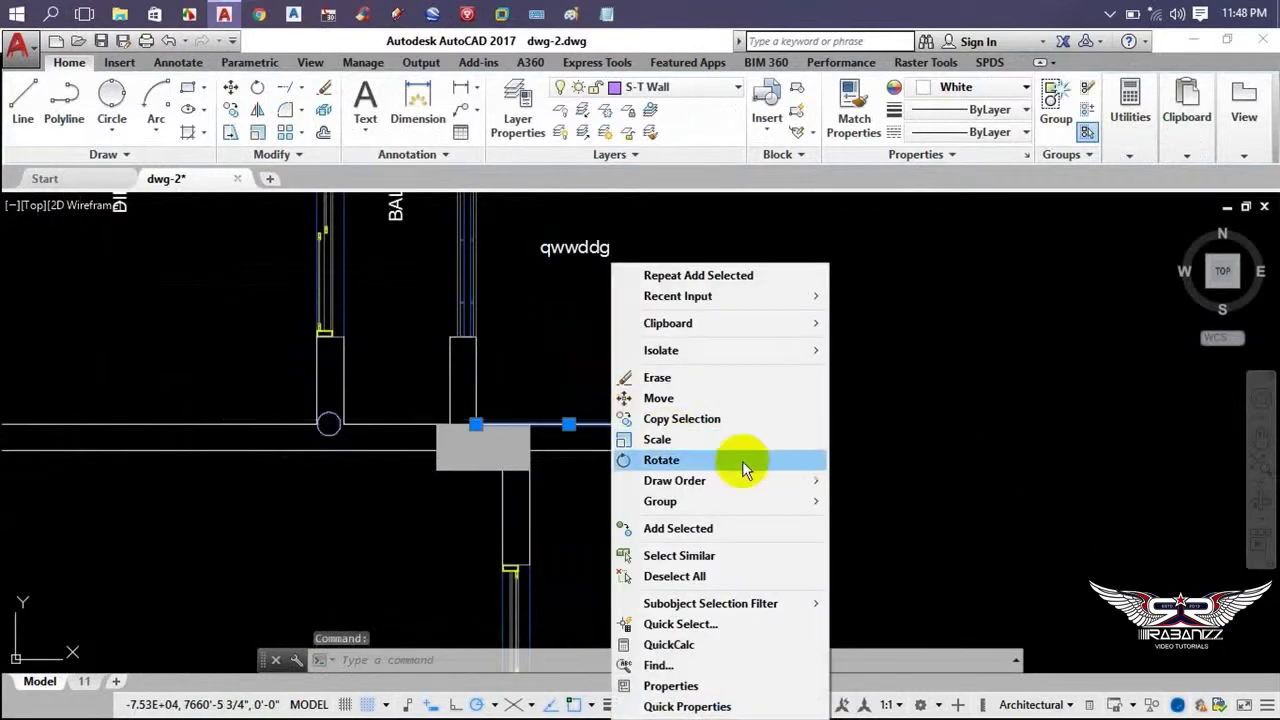
pyautogui.click(660, 530)
pyautogui.moveTo(857, 491); pyautogui.dragTo(634, 482, button='middle')
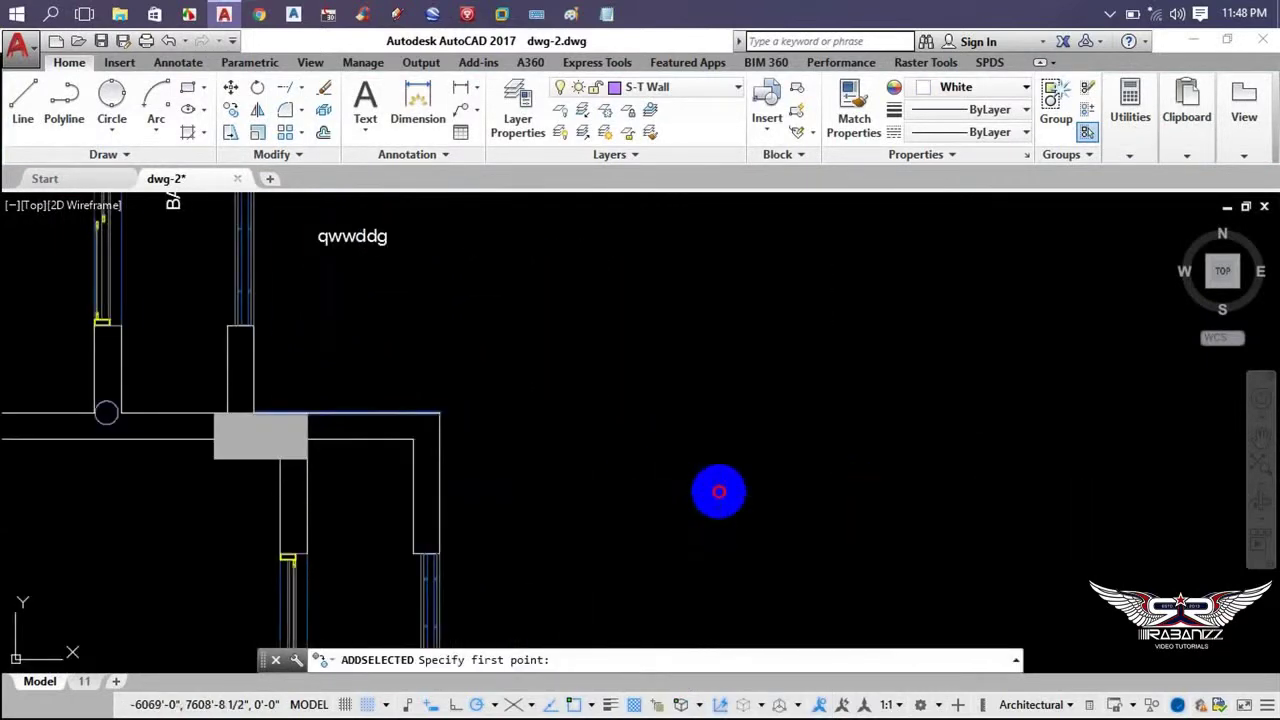
pyautogui.click(719, 491)
pyautogui.click(869, 514)
pyautogui.click(888, 360)
pyautogui.click(771, 295)
pyautogui.click(662, 352)
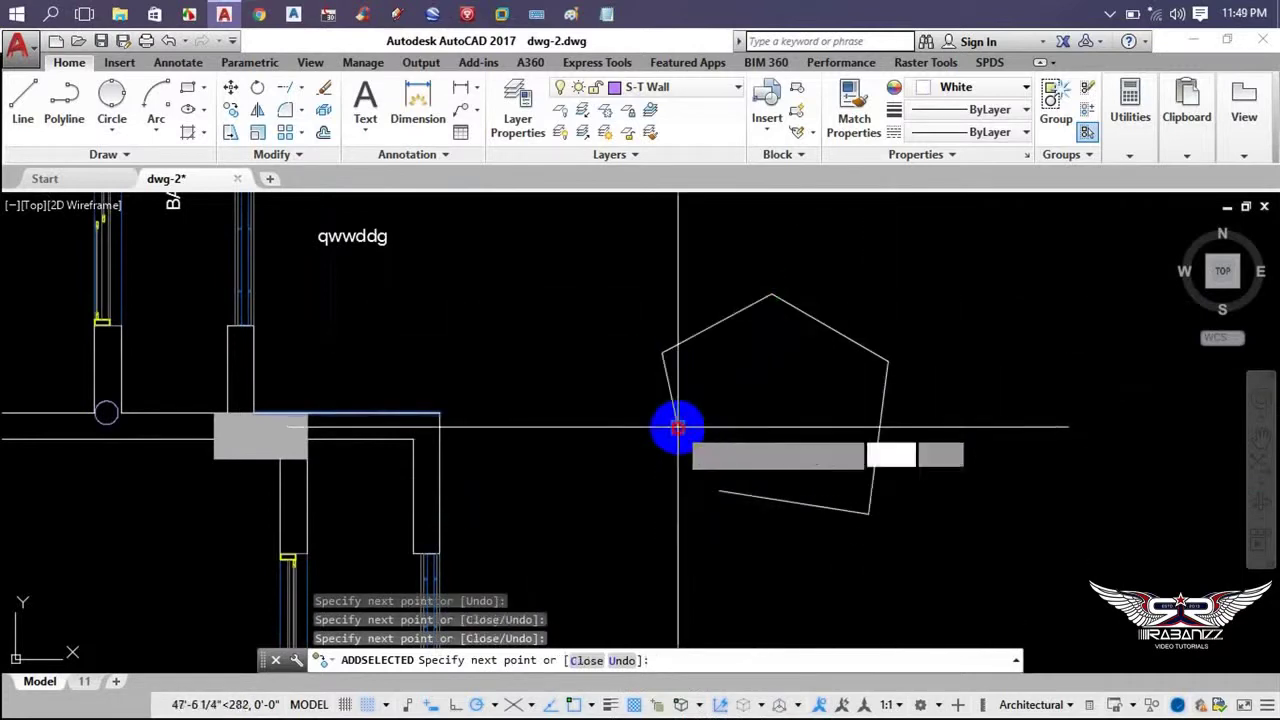
pyautogui.click(678, 428)
pyautogui.click(737, 464)
pyautogui.press('Return')
# - Insert another TOILET 5 door block above TOILET 5 with default scale and rotation
pyautogui.scroll(-3, 549, 380)
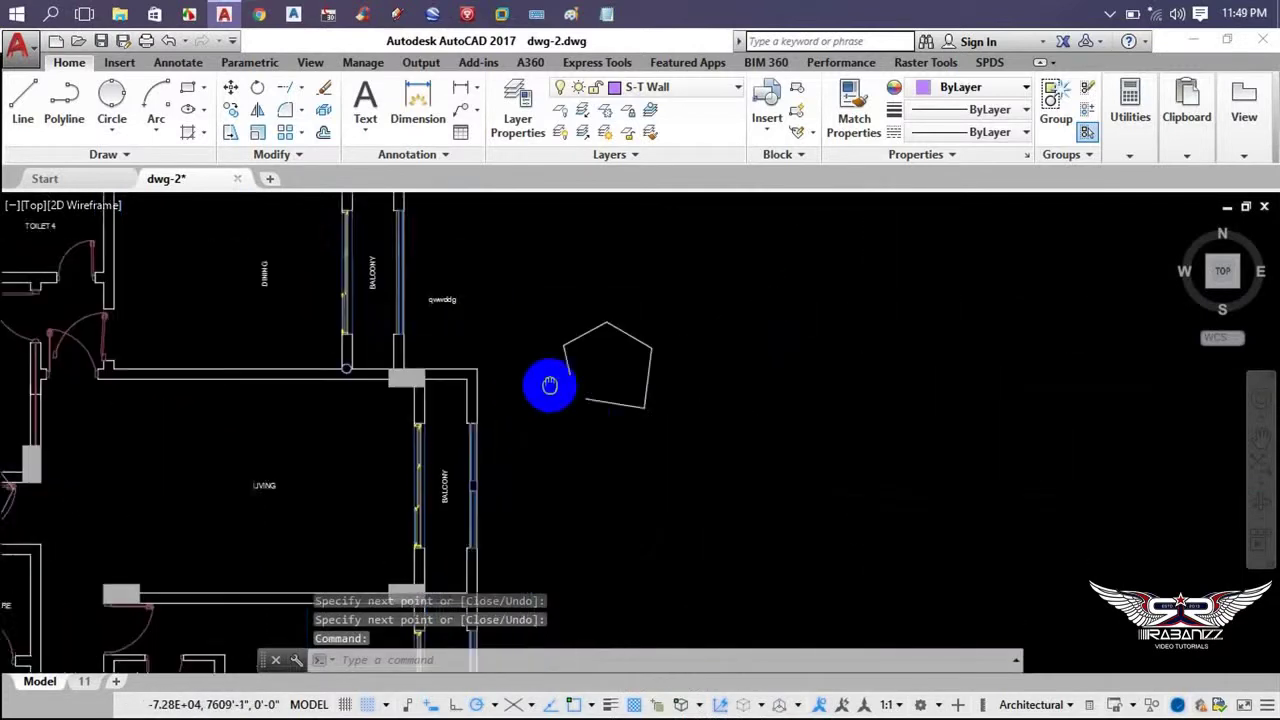
pyautogui.scroll(3, 608, 282)
pyautogui.scroll(-1, 114, 457)
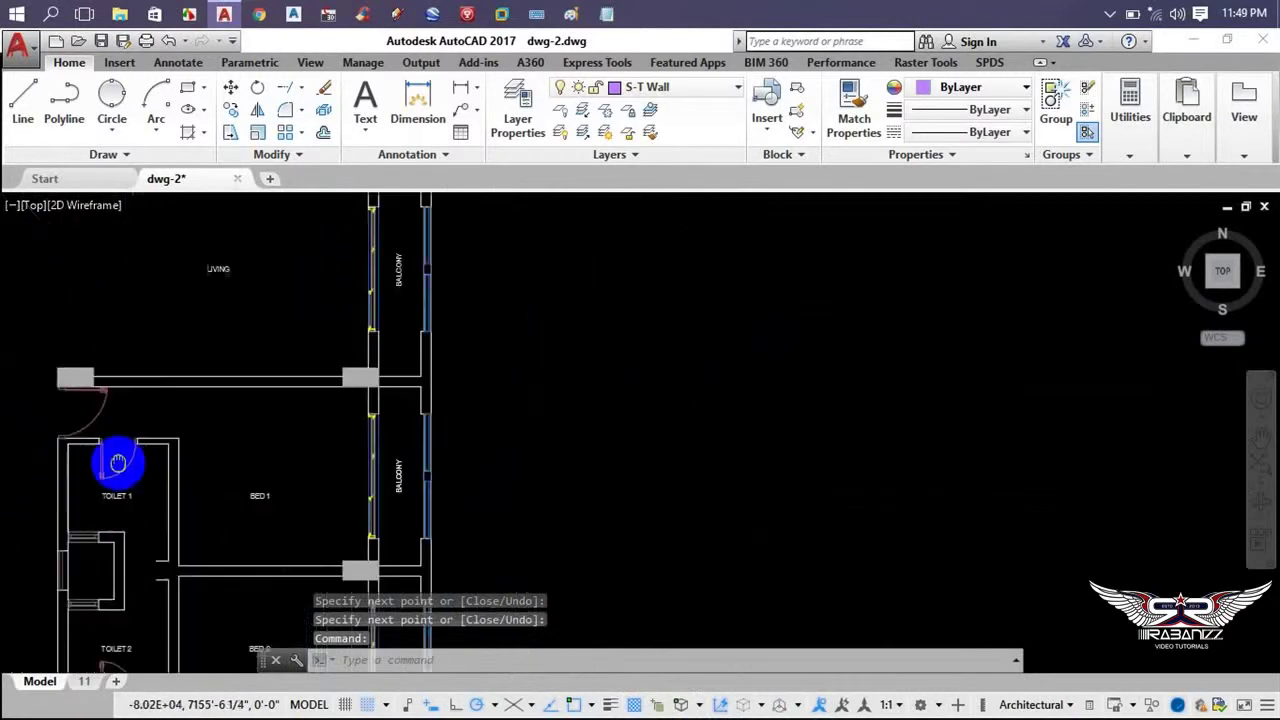
pyautogui.scroll(-2, 449, 403)
pyautogui.scroll(-2, 394, 420)
pyautogui.scroll(-1, 288, 395)
pyautogui.scroll(1, 343, 443)
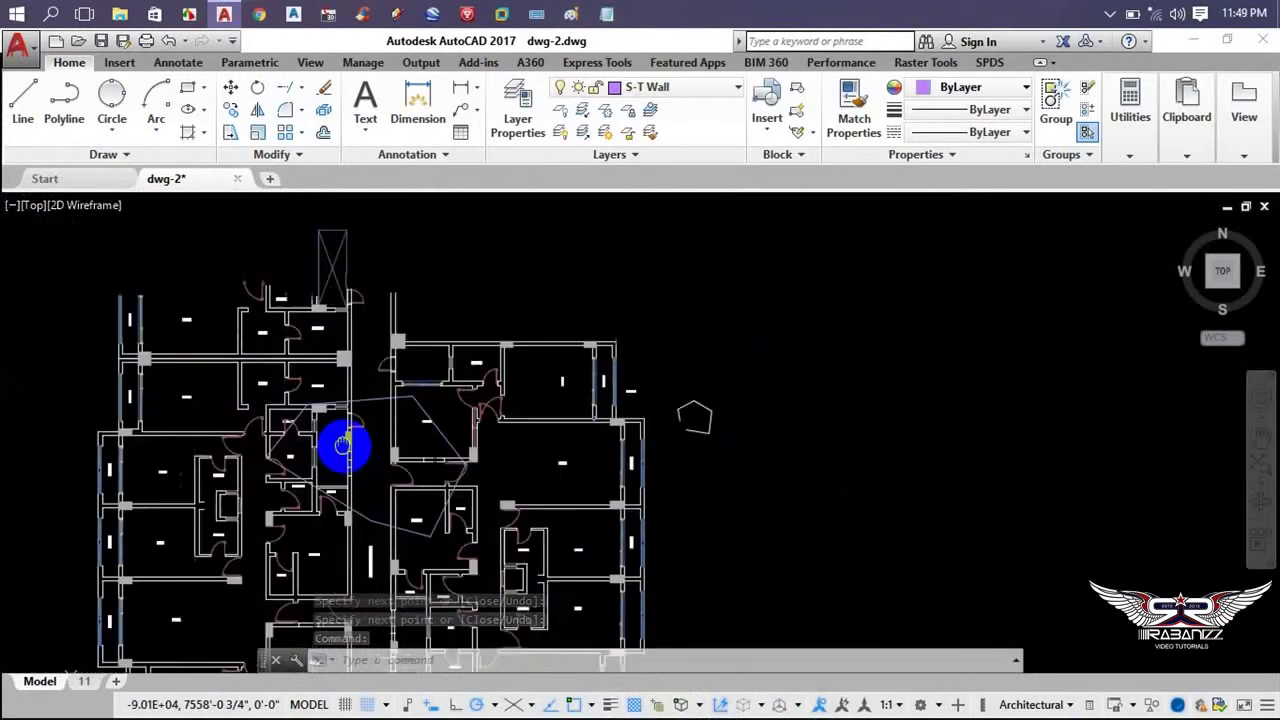
pyautogui.scroll(1, 240, 314)
pyautogui.scroll(2, 286, 314)
pyautogui.scroll(1, 320, 297)
pyautogui.click(320, 297)
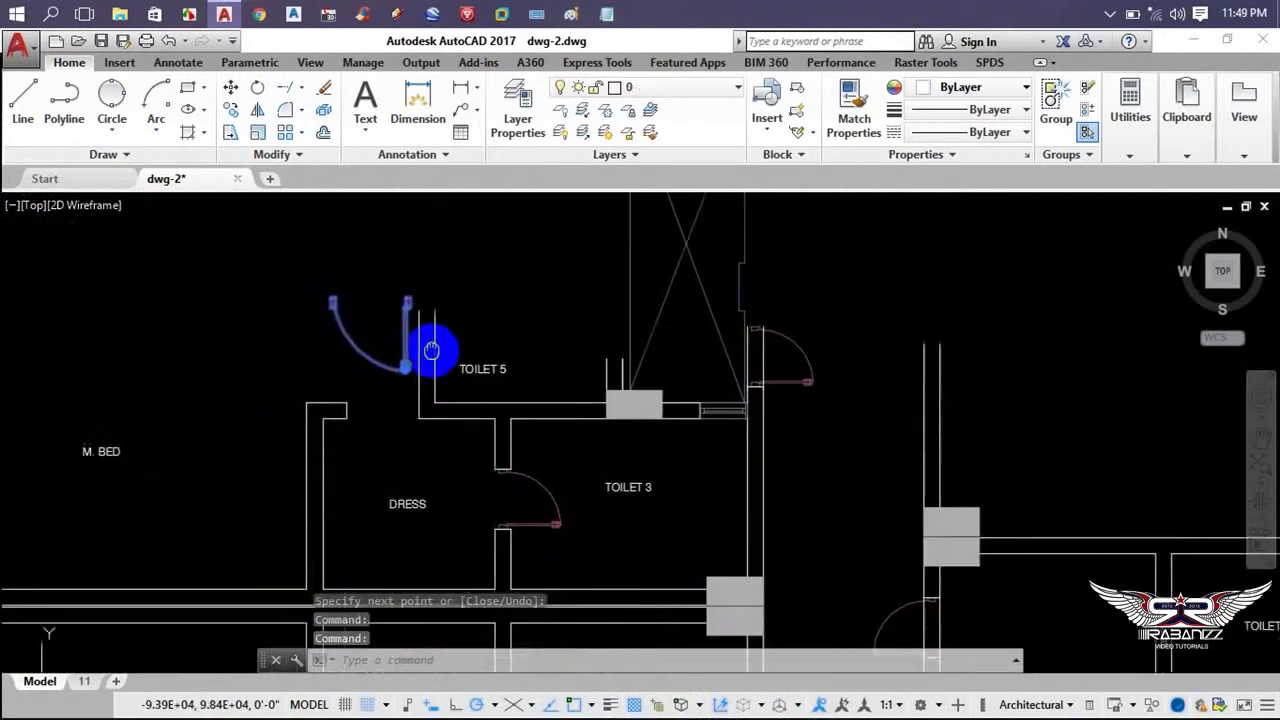
pyautogui.rightClick(400, 306)
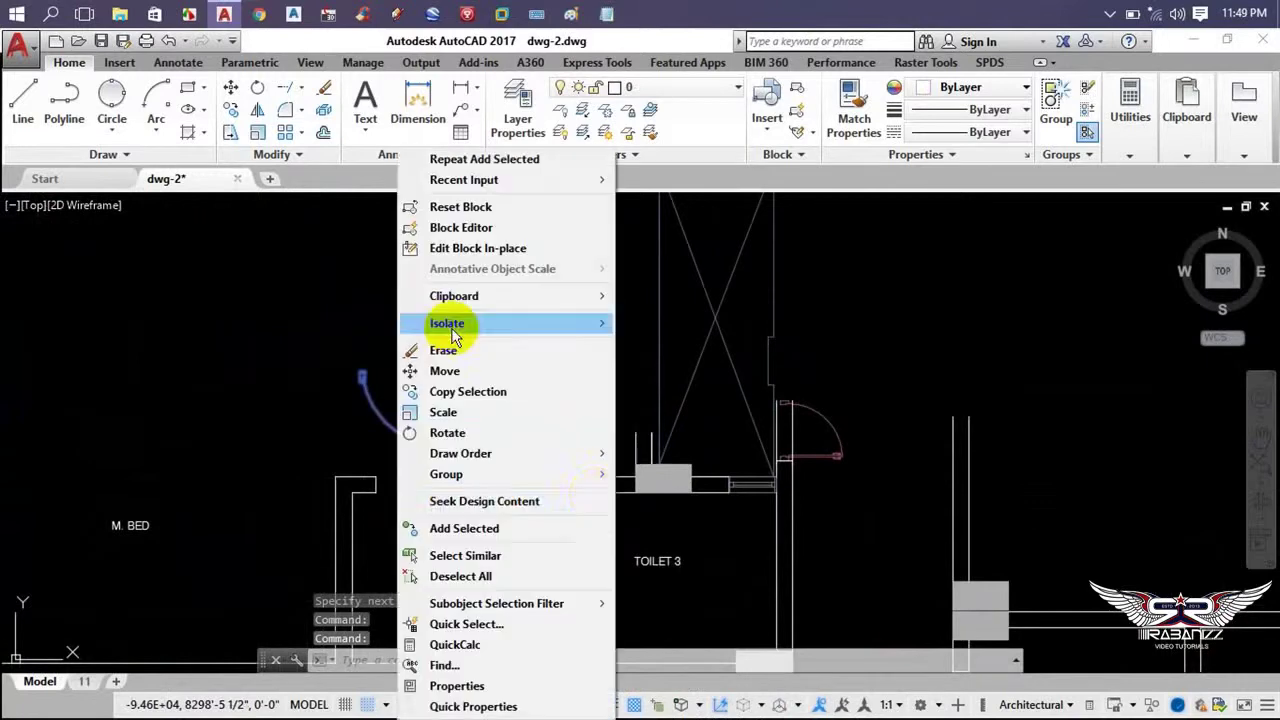
pyautogui.click(465, 528)
pyautogui.moveTo(443, 366); pyautogui.dragTo(523, 463, button='middle')
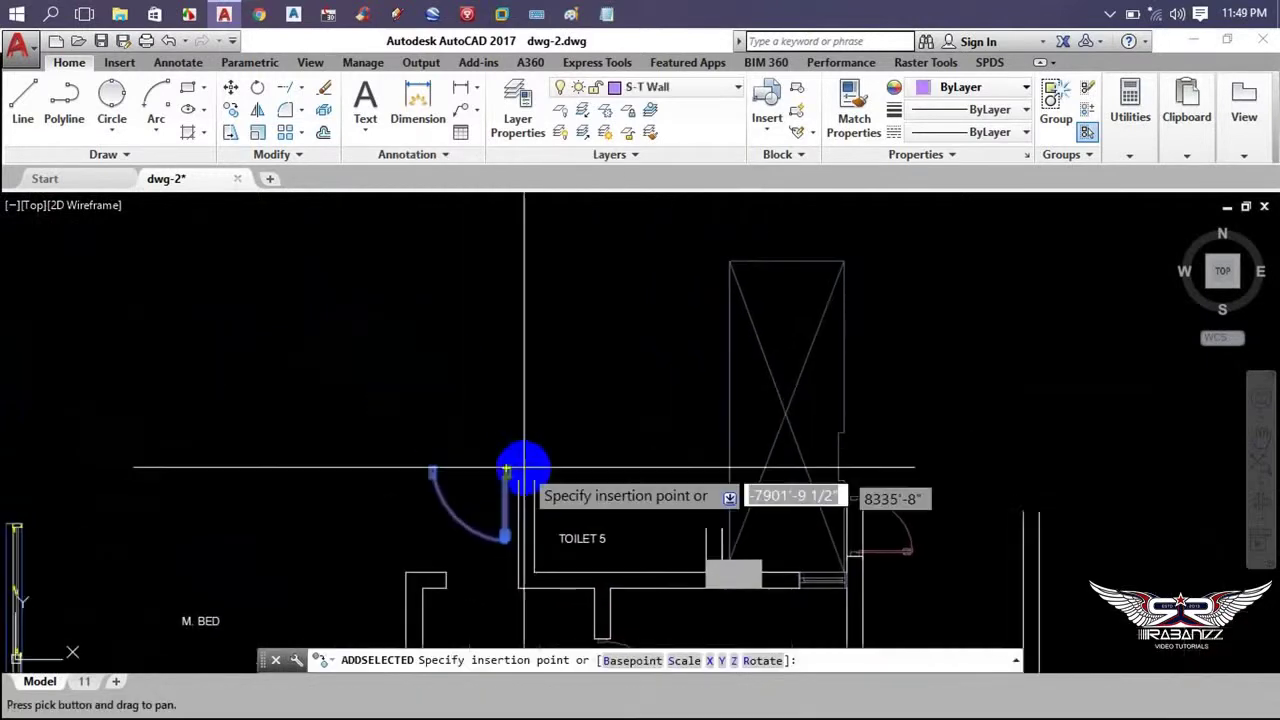
pyautogui.click(381, 404)
pyautogui.press('Return')
pyautogui.press('Return')
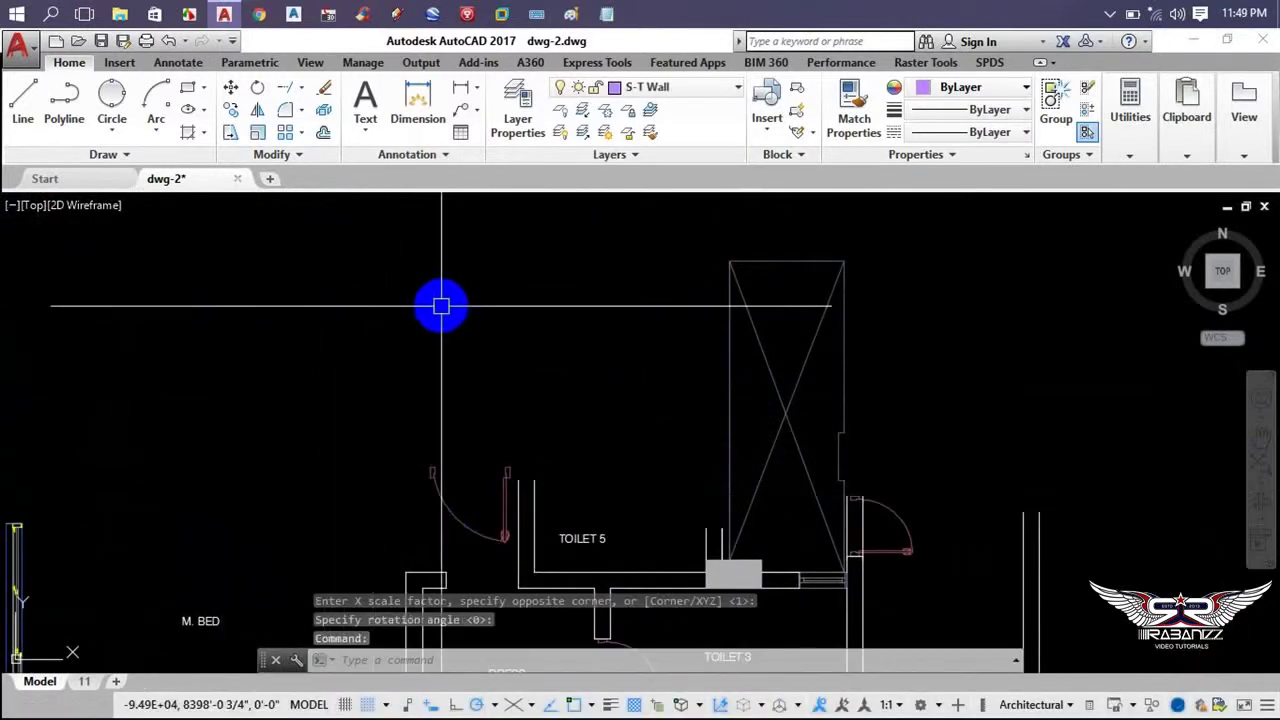
# - Cancel the pending command and pan over to the balcony corner
pyautogui.scroll(-3, 486, 457)
pyautogui.scroll(-2, 514, 449)
pyautogui.press('Escape')
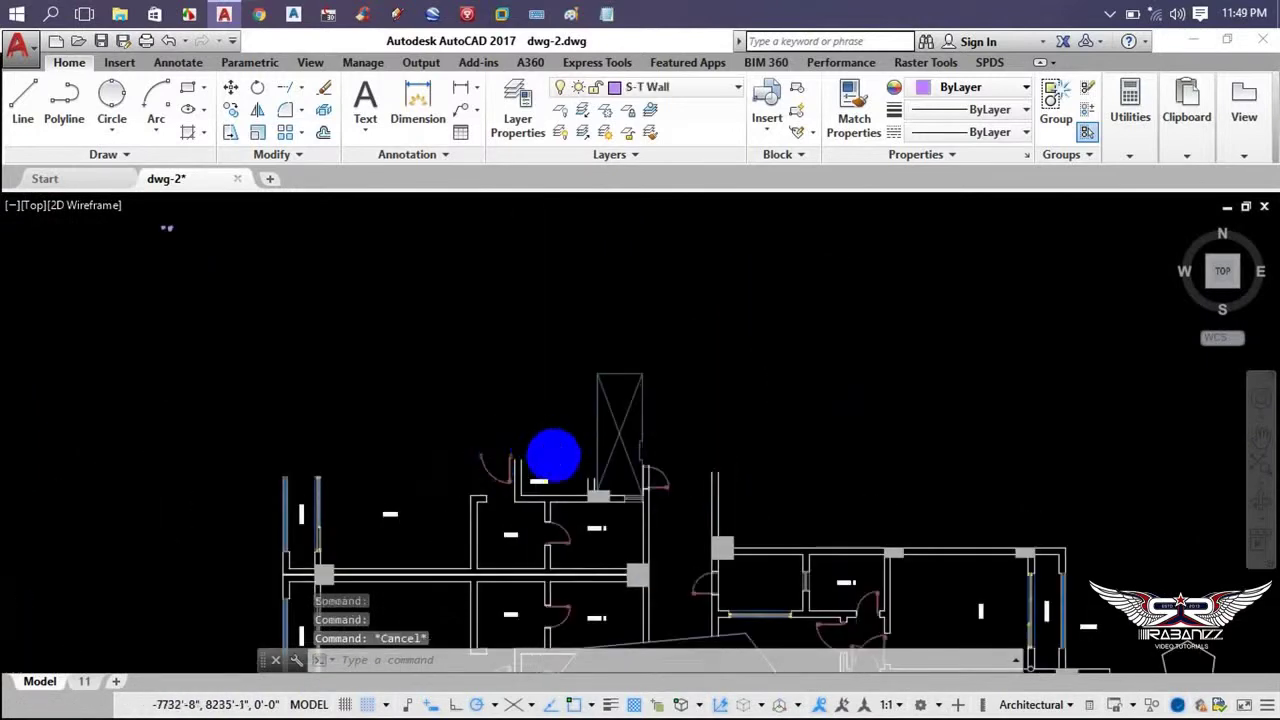
pyautogui.scroll(-3, 491, 366)
pyautogui.scroll(4, 543, 423)
pyautogui.scroll(-1, 541, 455)
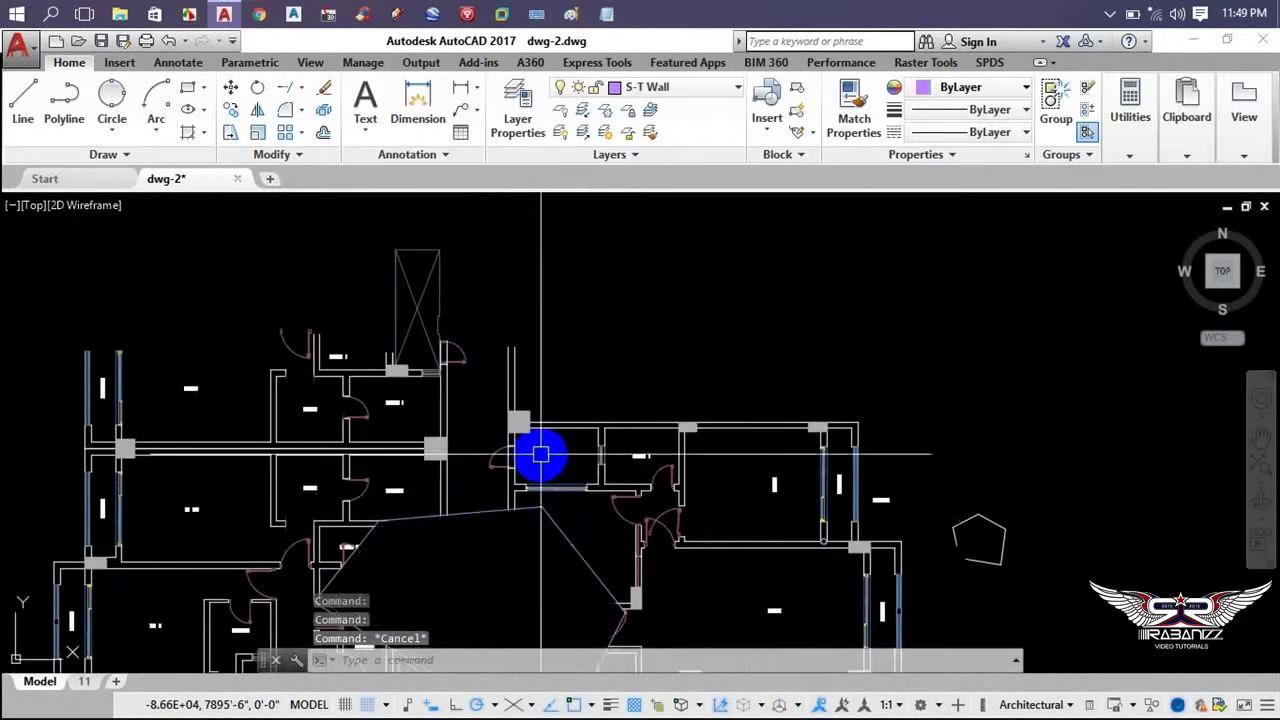
pyautogui.scroll(2, 541, 455)
pyautogui.scroll(1, 631, 431)
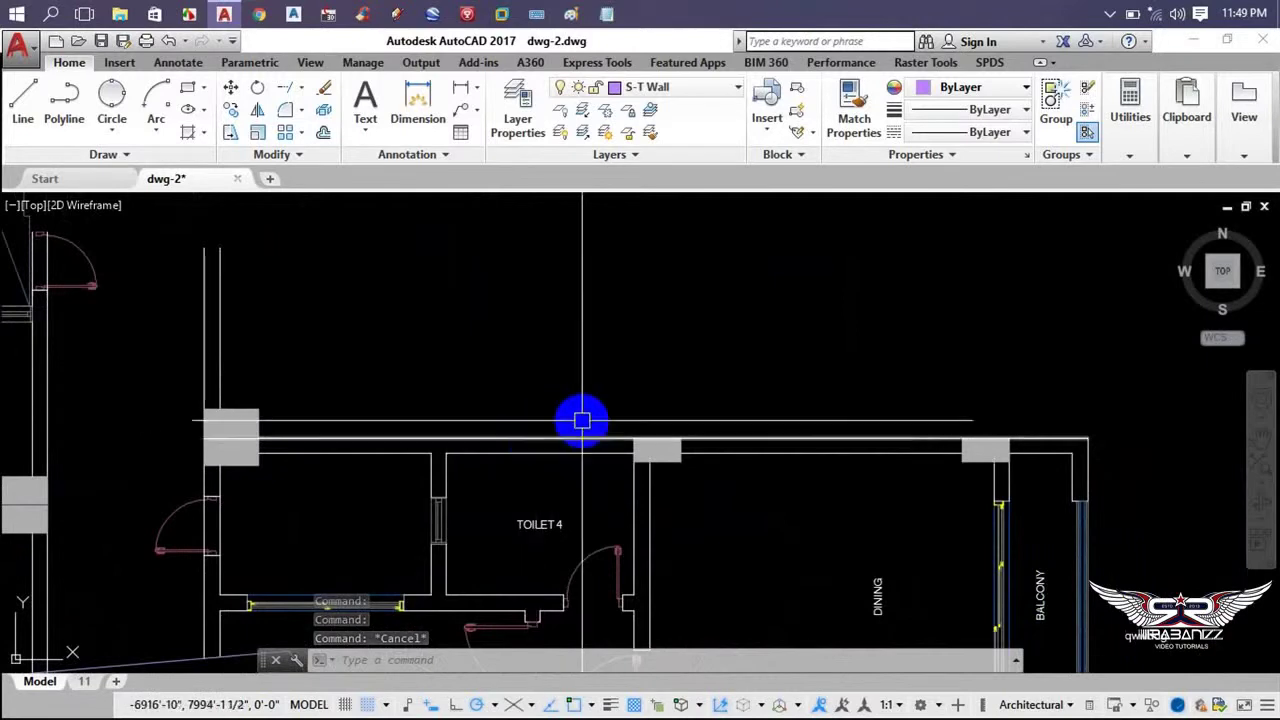
pyautogui.moveTo(606, 409); pyautogui.dragTo(160, 385, button='middle')
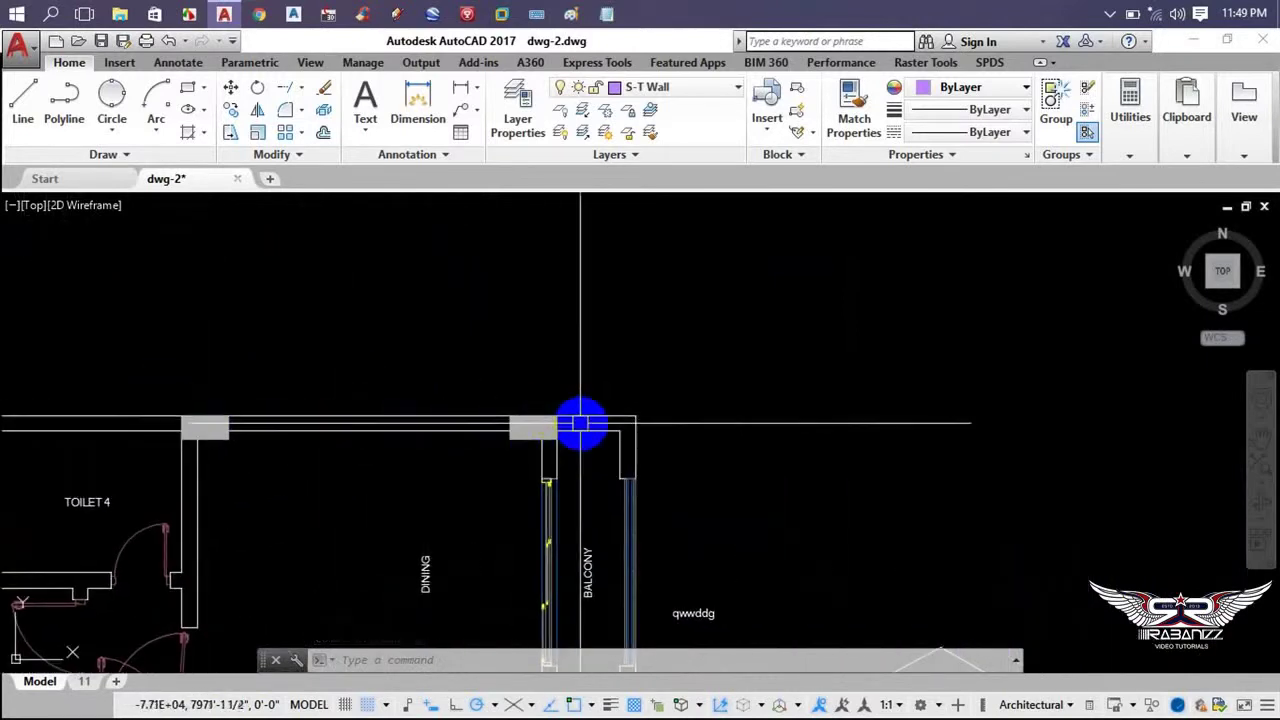
pyautogui.moveTo(581, 424); pyautogui.dragTo(507, 451, button='middle')
# - Draw a single diagonal polyline segment with PL in open space, then select it
pyautogui.write('l')
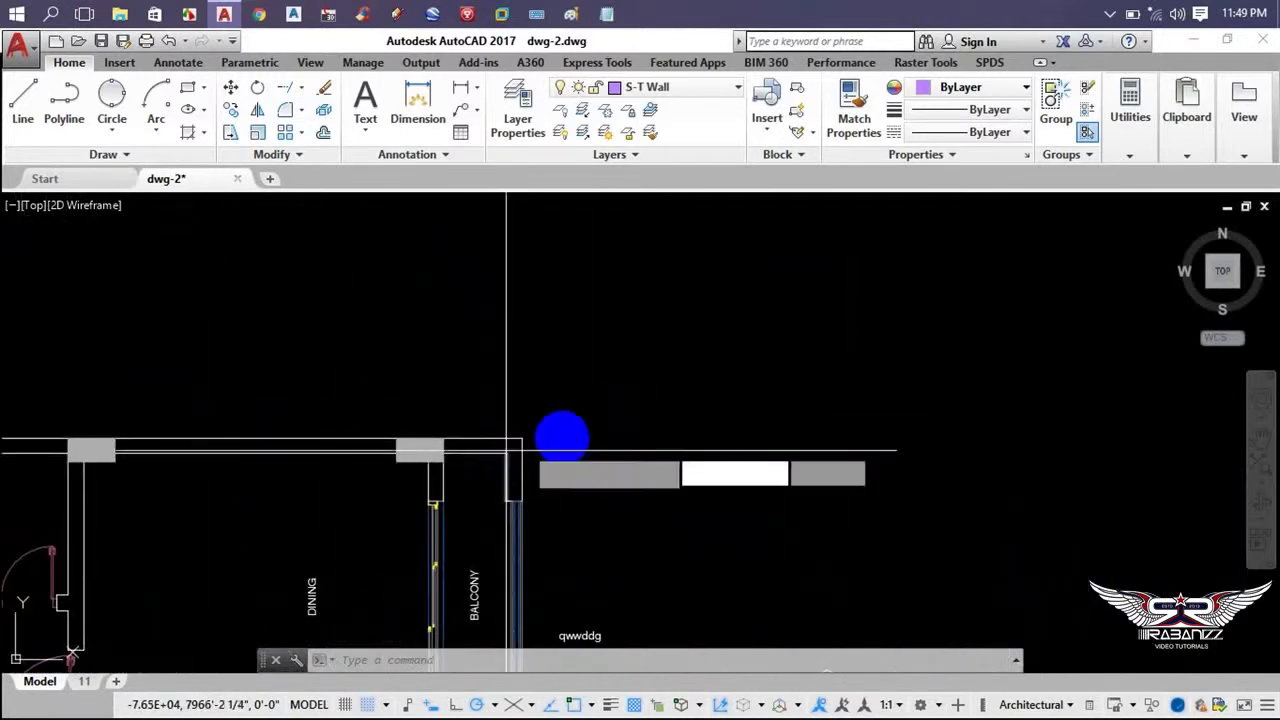
pyautogui.press('Return')
pyautogui.click(714, 307)
pyautogui.moveTo(866, 462)
pyautogui.mouseDown(button='middle')
pyautogui.moveTo(689, 494)
pyautogui.moveTo(629, 457)
pyautogui.mouseUp(button='middle')
pyautogui.press('Return')
pyautogui.click(530, 402)
# - Use Add Selected on the diagonal line to draw an open five-point polyline beside it
pyautogui.rightClick(918, 540)
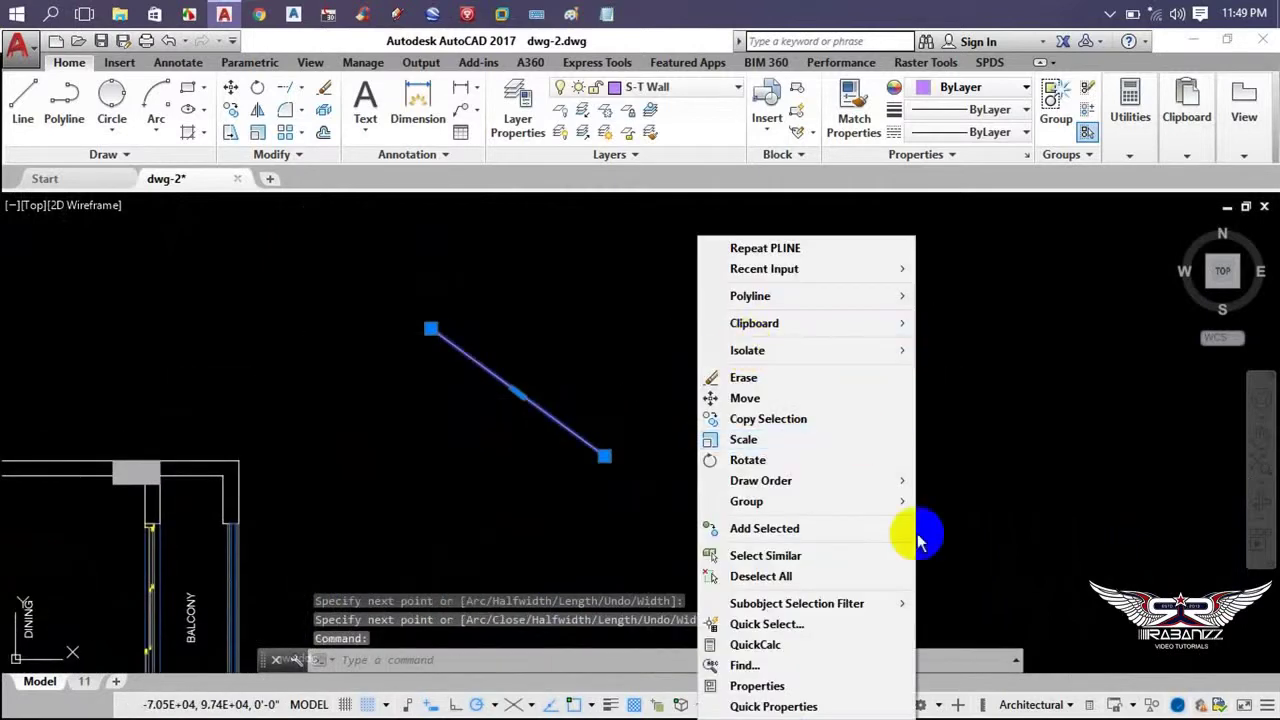
pyautogui.click(790, 536)
pyautogui.moveTo(800, 517); pyautogui.dragTo(511, 463, button='middle')
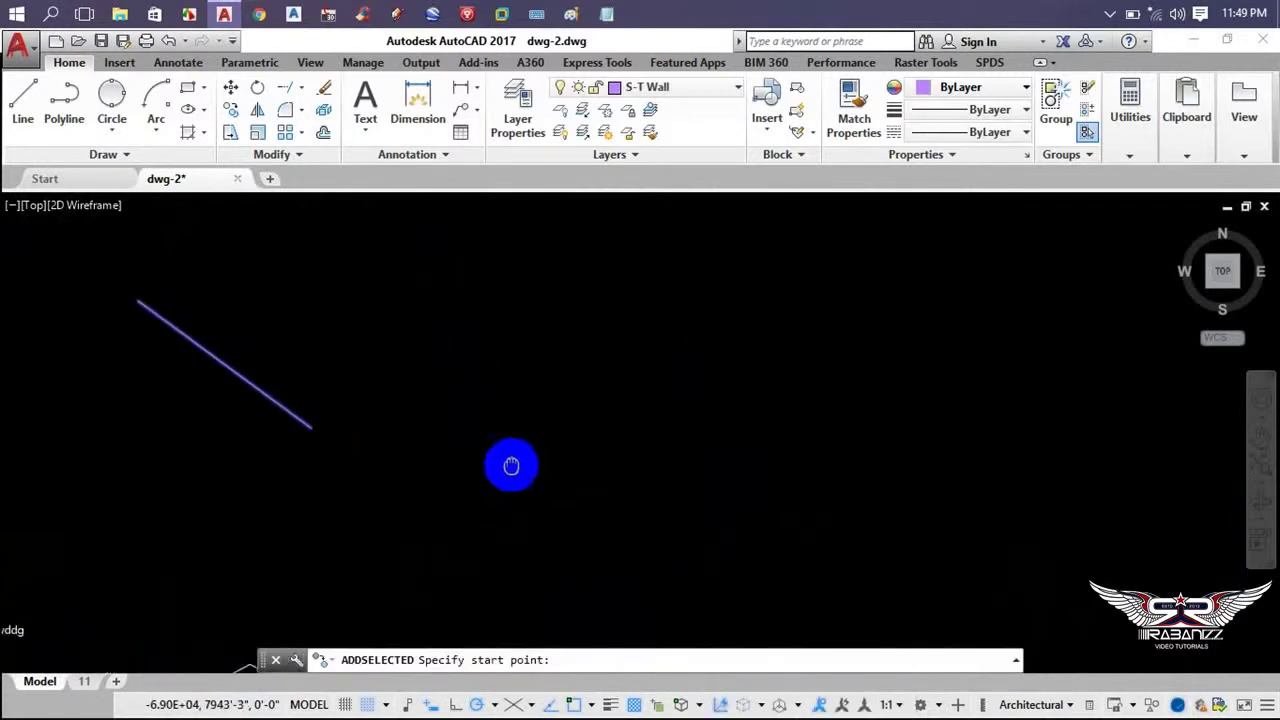
pyautogui.click(615, 527)
pyautogui.click(850, 395)
pyautogui.click(823, 297)
pyautogui.click(642, 268)
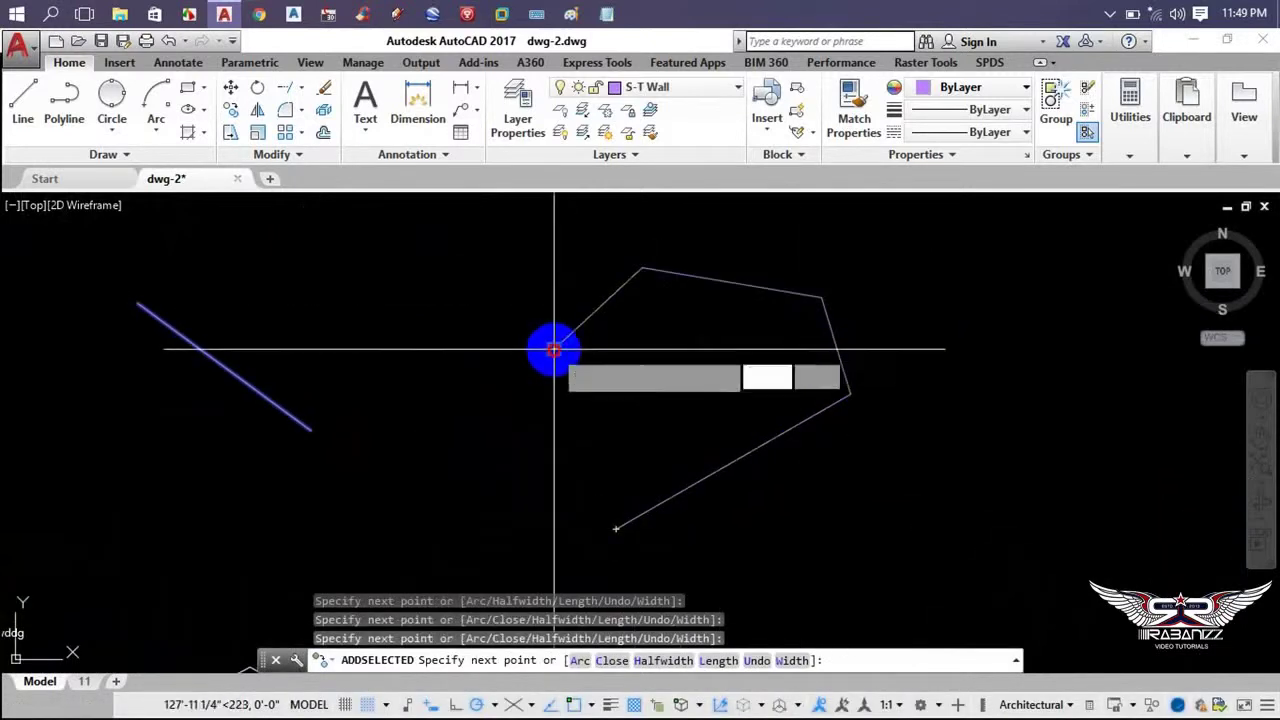
pyautogui.click(555, 350)
pyautogui.press('Return')
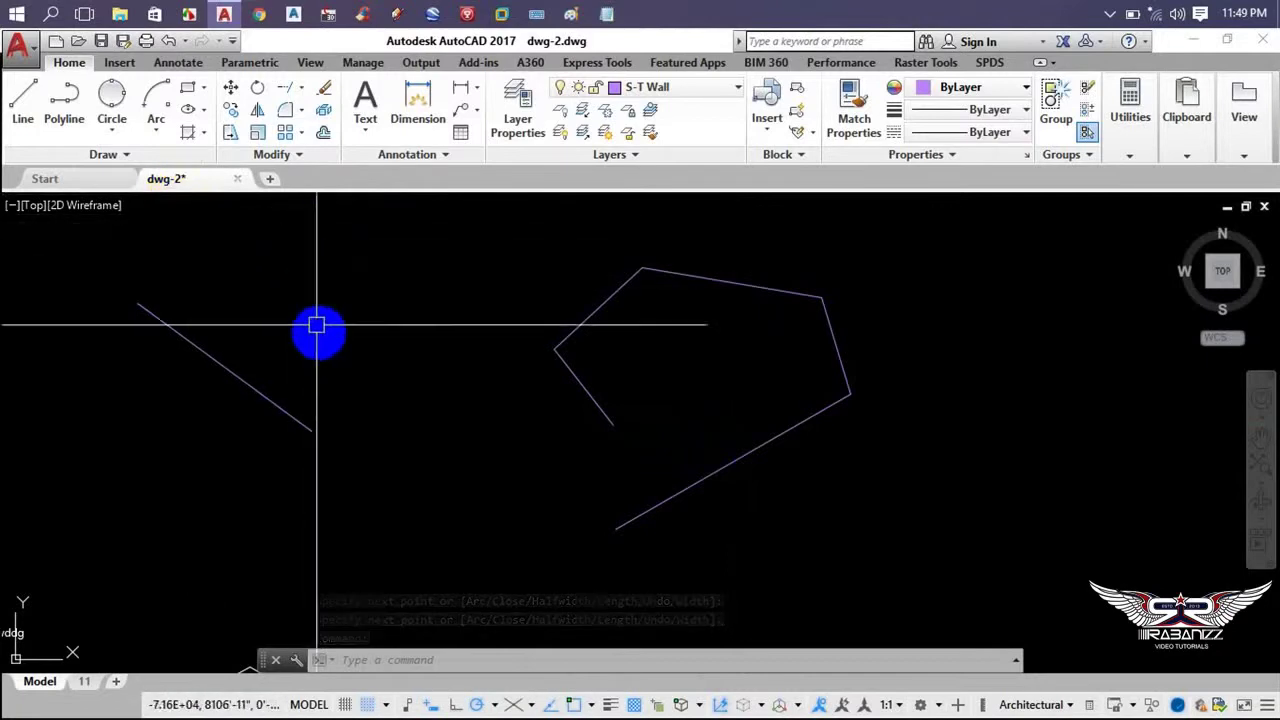
pyautogui.scroll(-4, 700, 380)
# - Open QuickCalc from the open polyline's shortcut menu, then close it
pyautogui.click(690, 383)
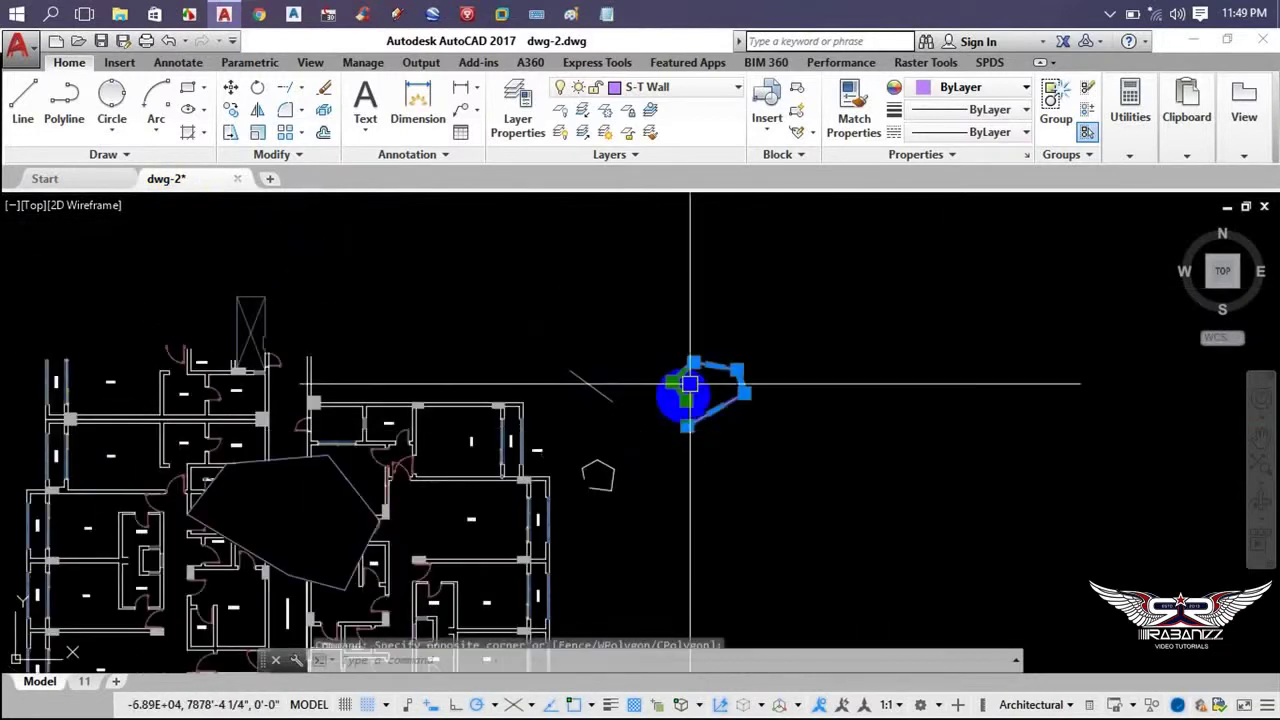
pyautogui.rightClick(690, 383)
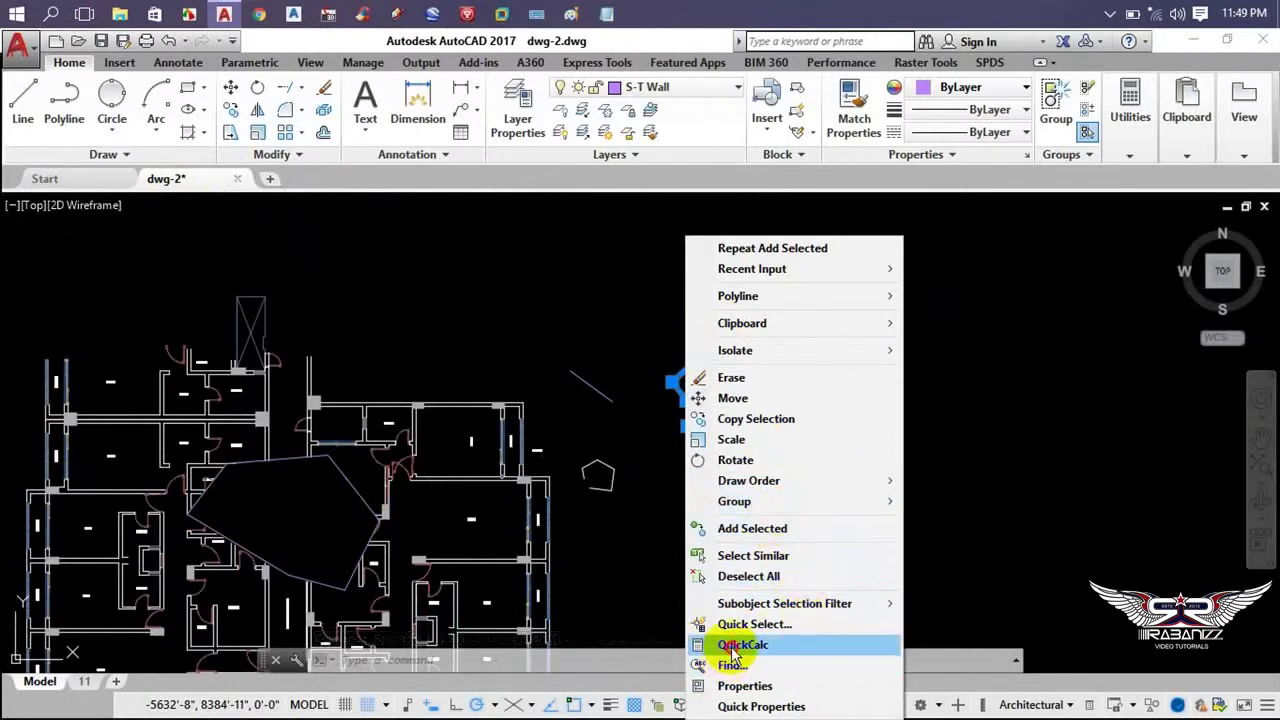
pyautogui.click(762, 540)
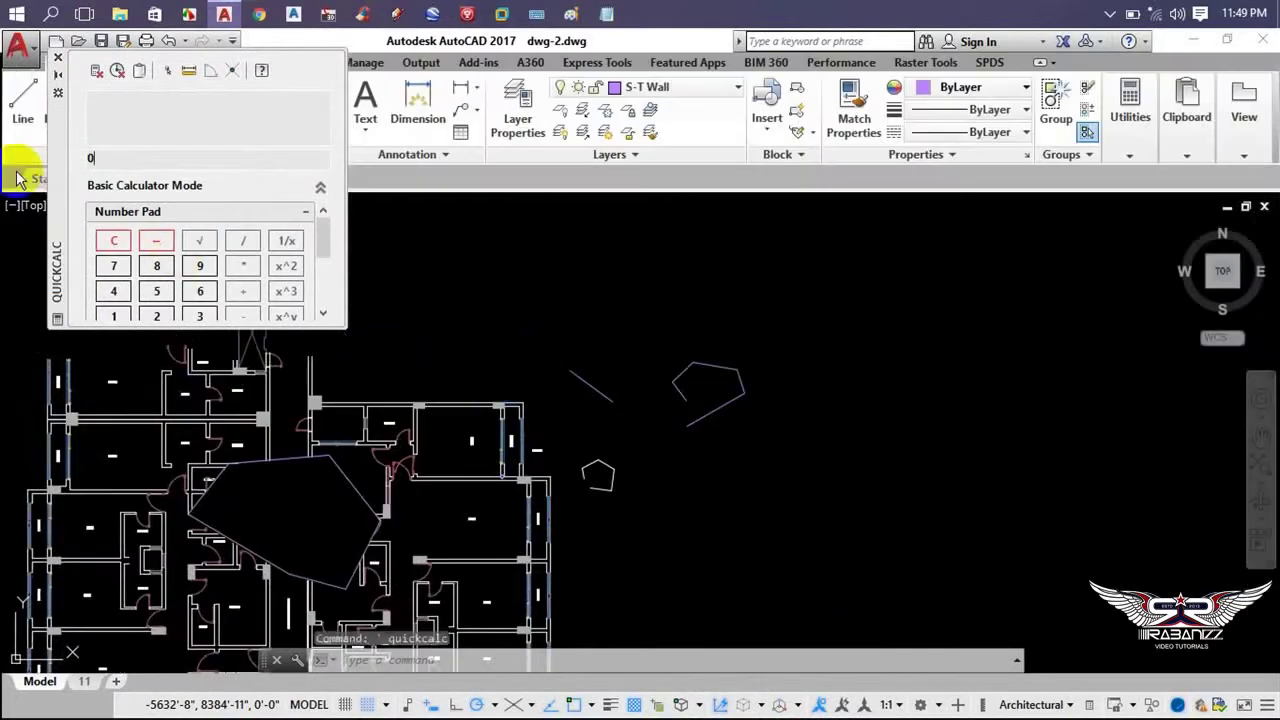
pyautogui.click(62, 64)
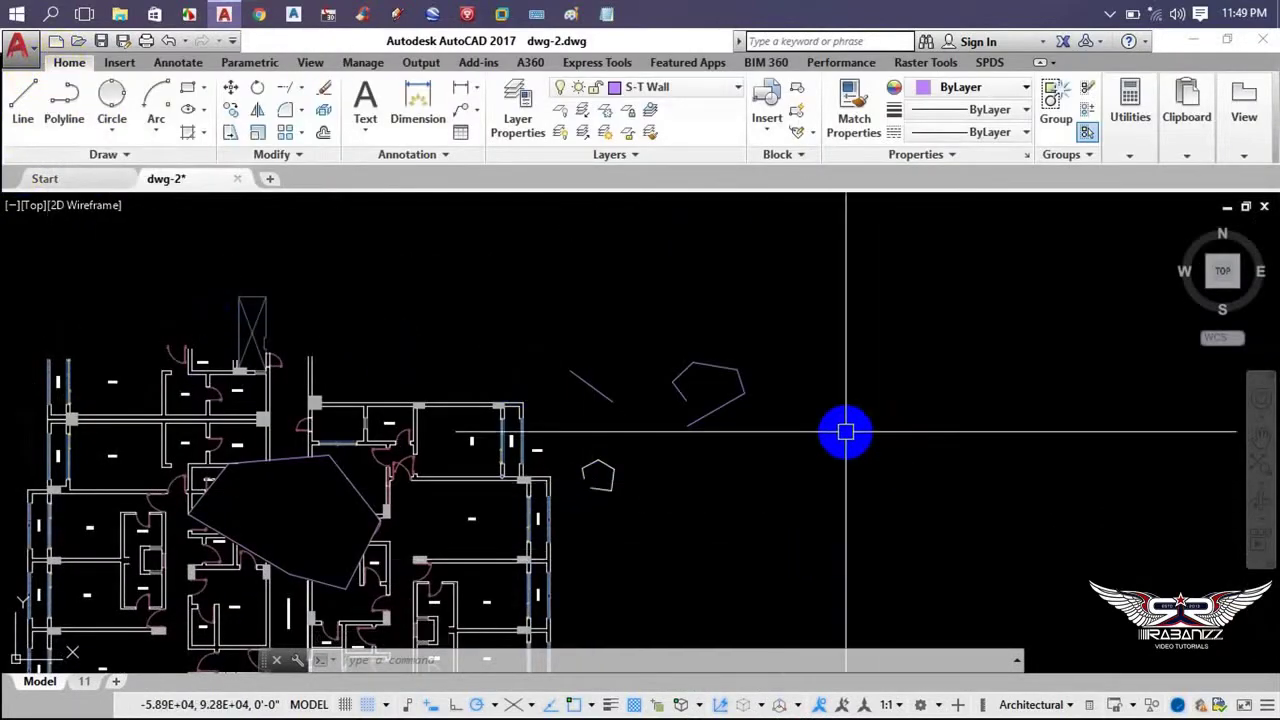
# - Open and close Find and Replace for the polyline, then bring up its shortcut menu again
pyautogui.click(738, 364)
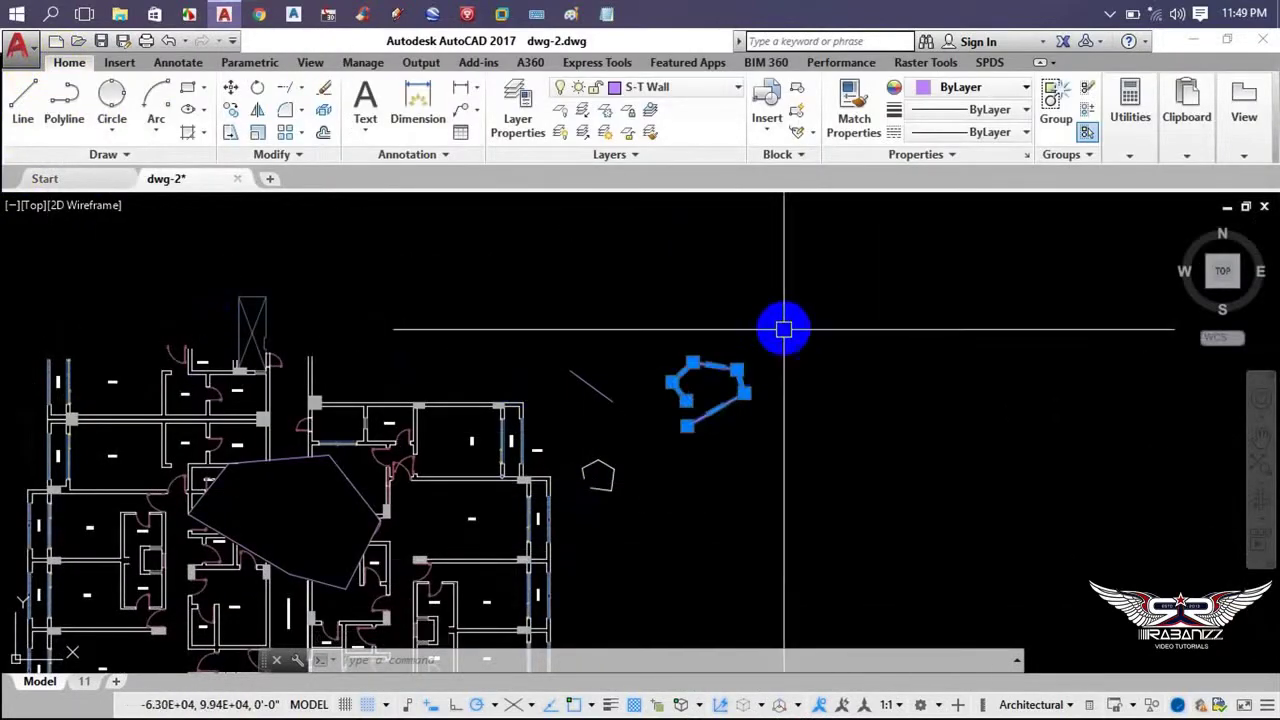
pyautogui.rightClick(790, 330)
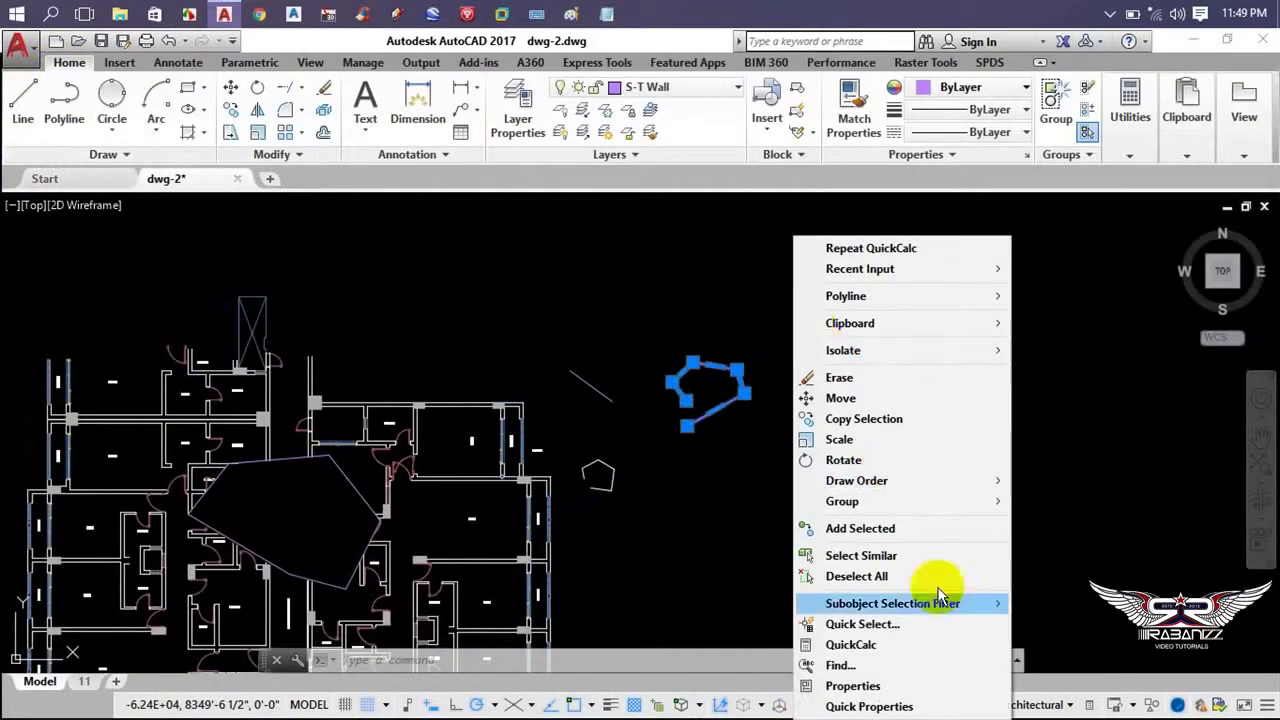
pyautogui.click(845, 665)
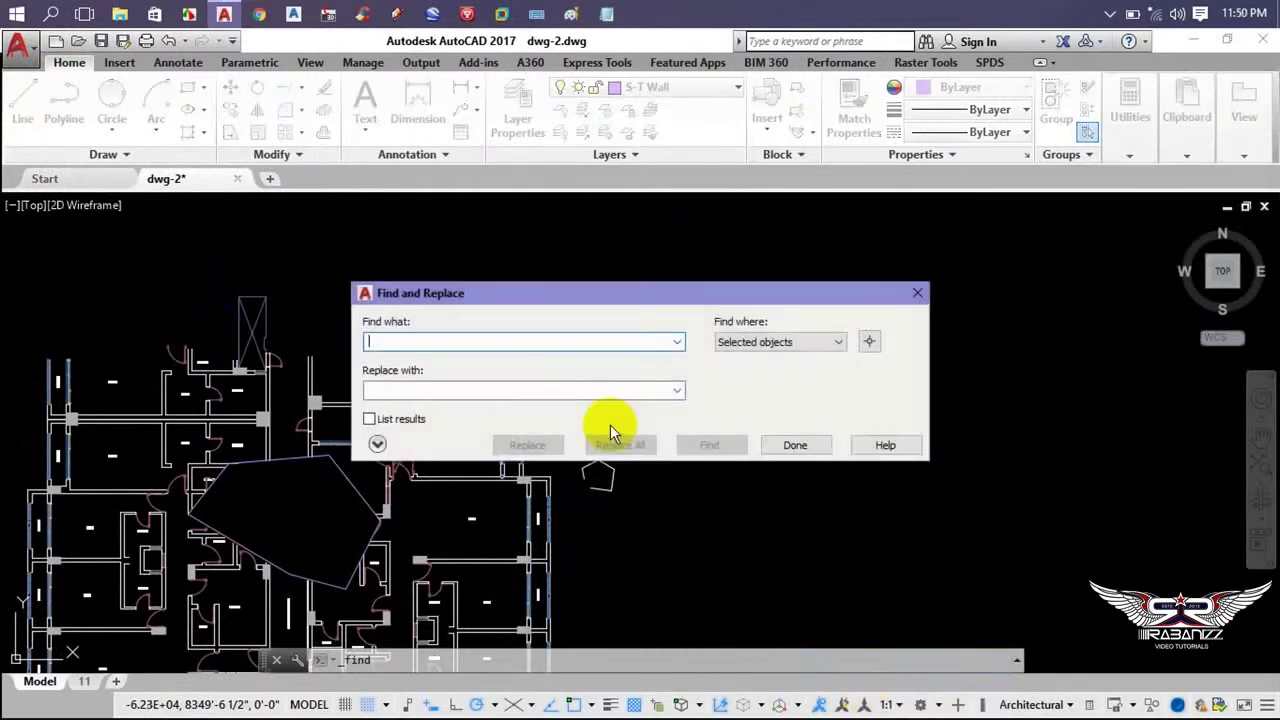
pyautogui.click(795, 445)
pyautogui.rightClick(737, 336)
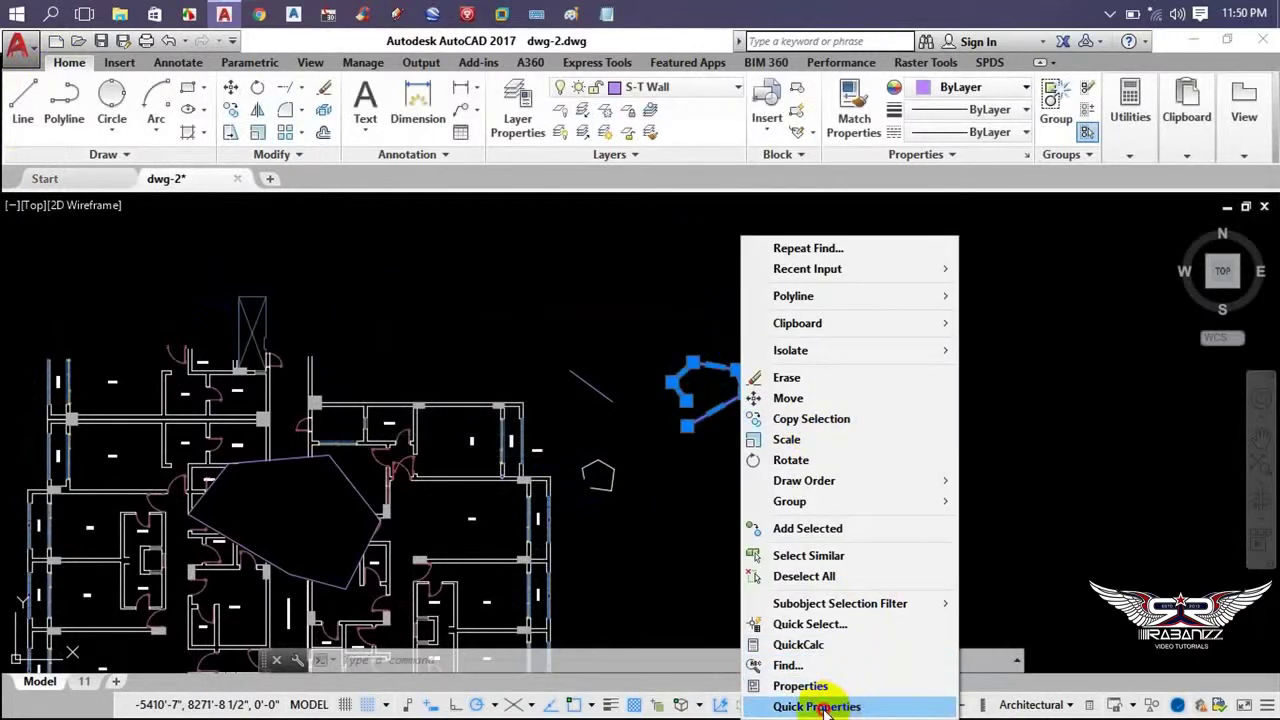
# - Turn on Quick Properties, then toggle a status-bar drawing-aid entry off and back on
pyautogui.click(816, 706)
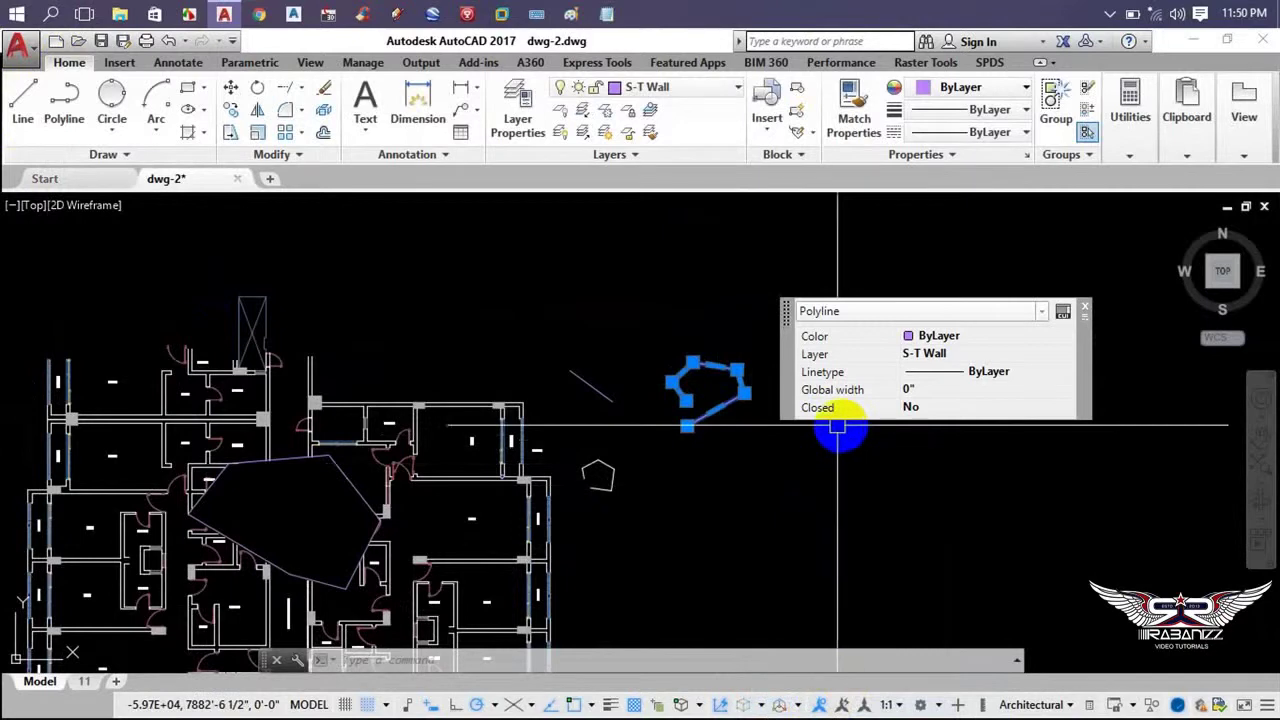
pyautogui.press('Escape')
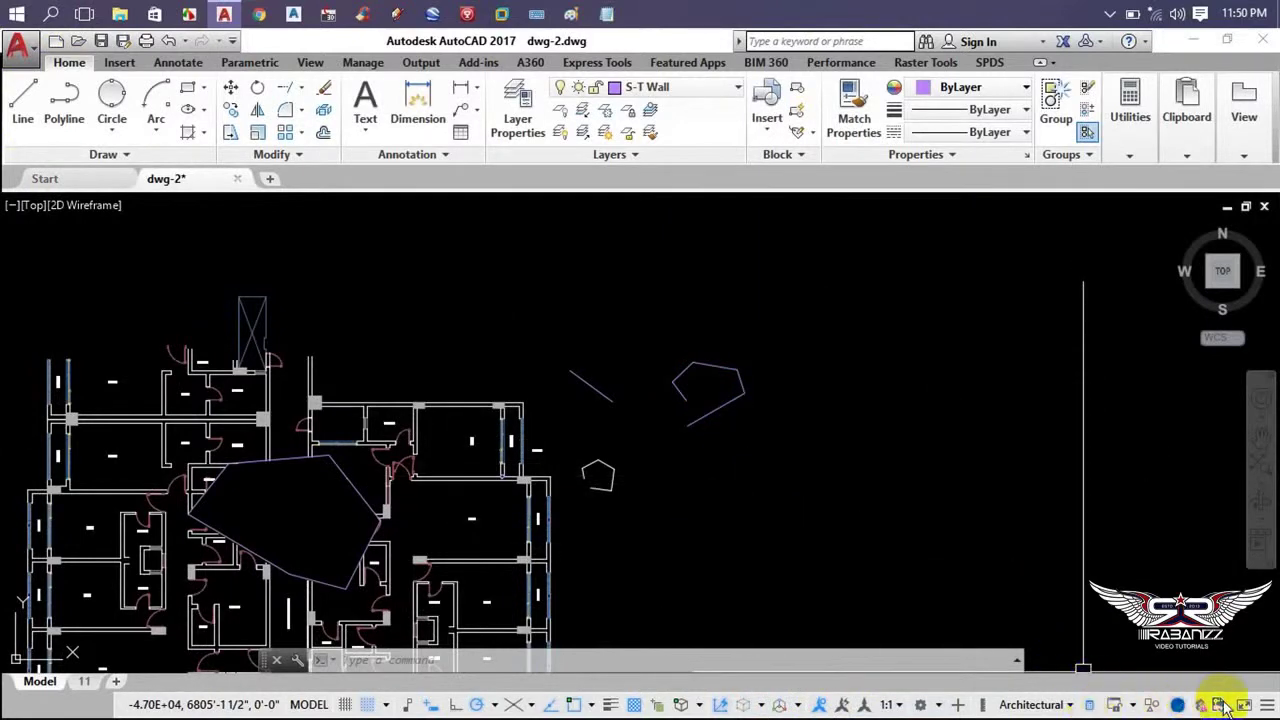
pyautogui.click(1266, 707)
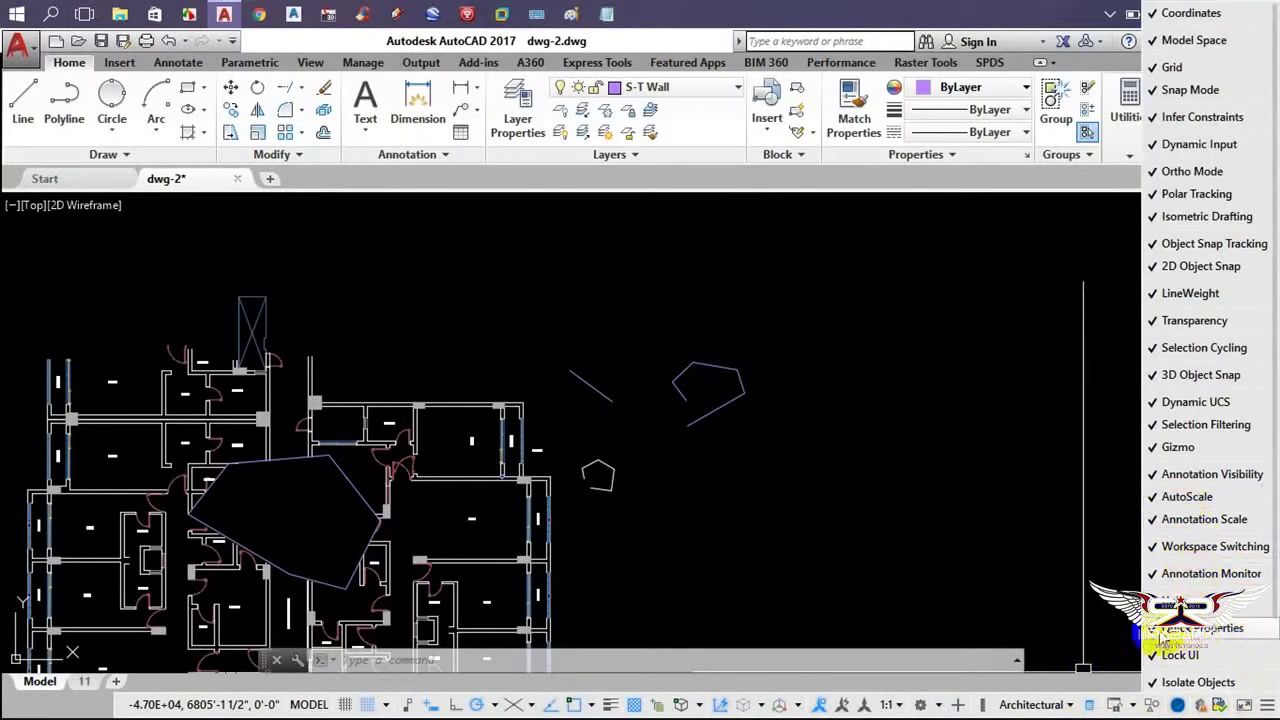
pyautogui.click(1158, 628)
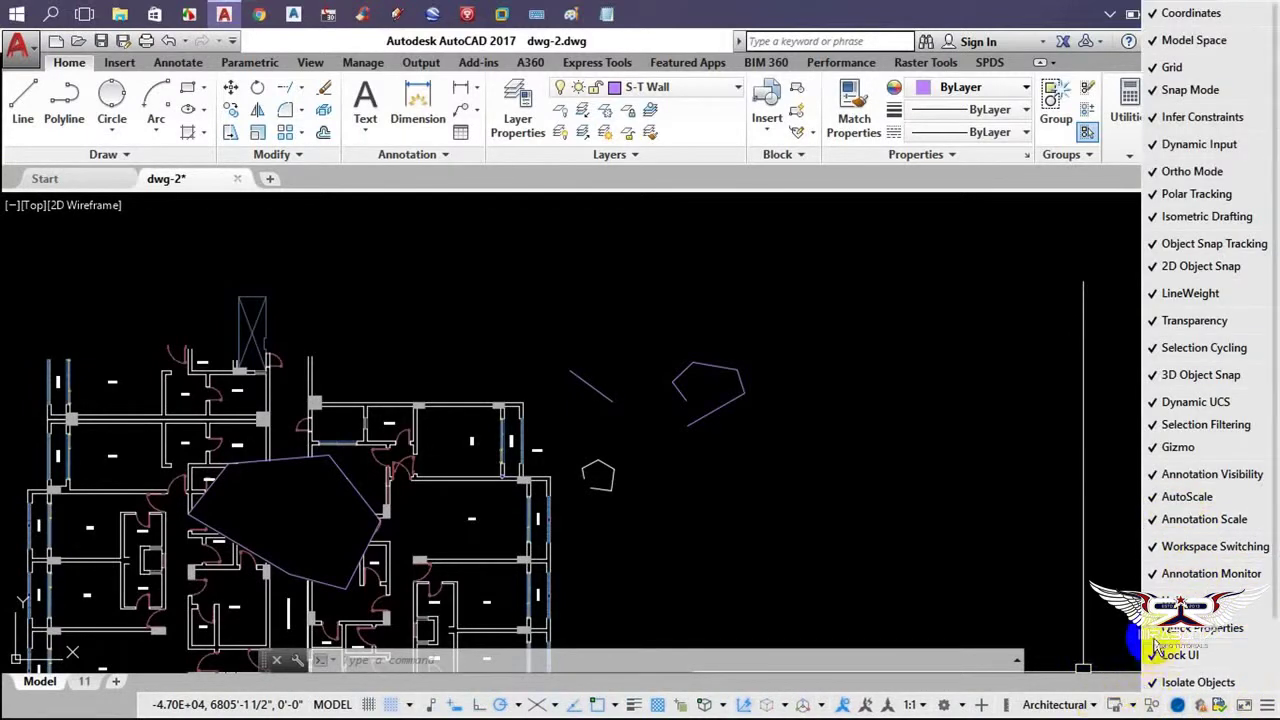
pyautogui.click(1156, 645)
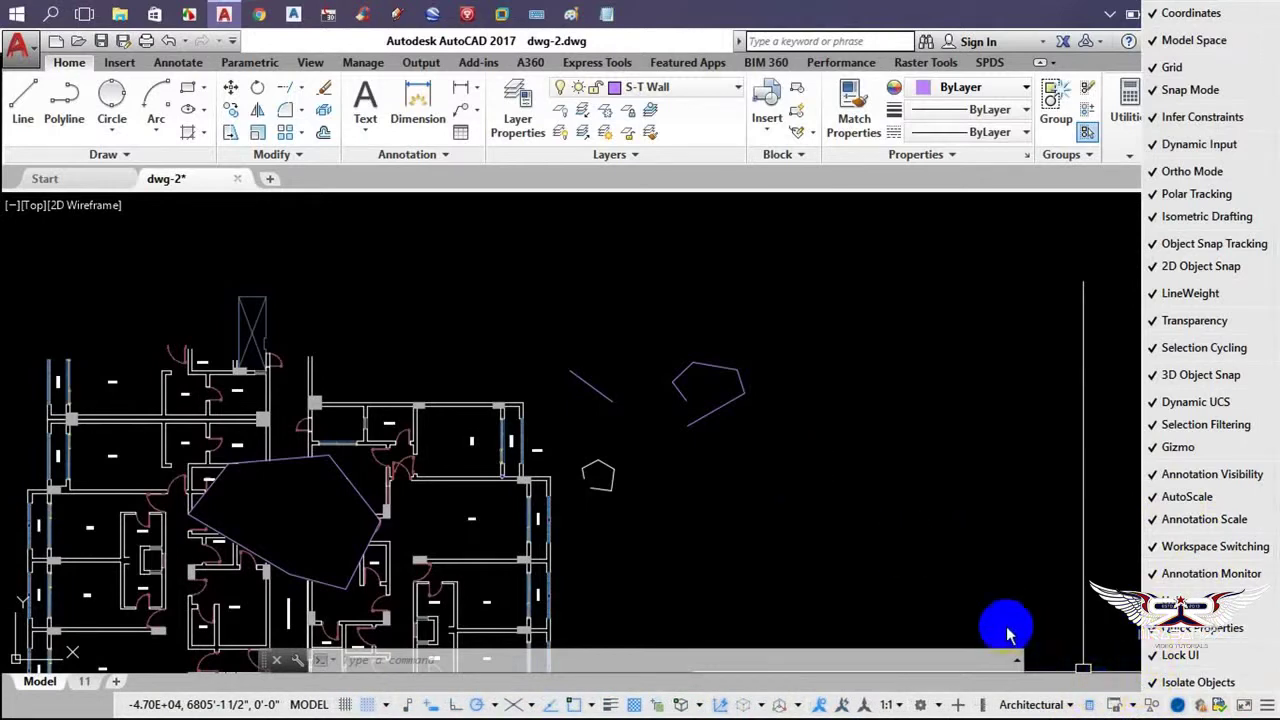
pyautogui.press('Escape')
# - Select a wall line, then four wall lines, clearing both, and pan to DINING
pyautogui.scroll(5, 329, 476)
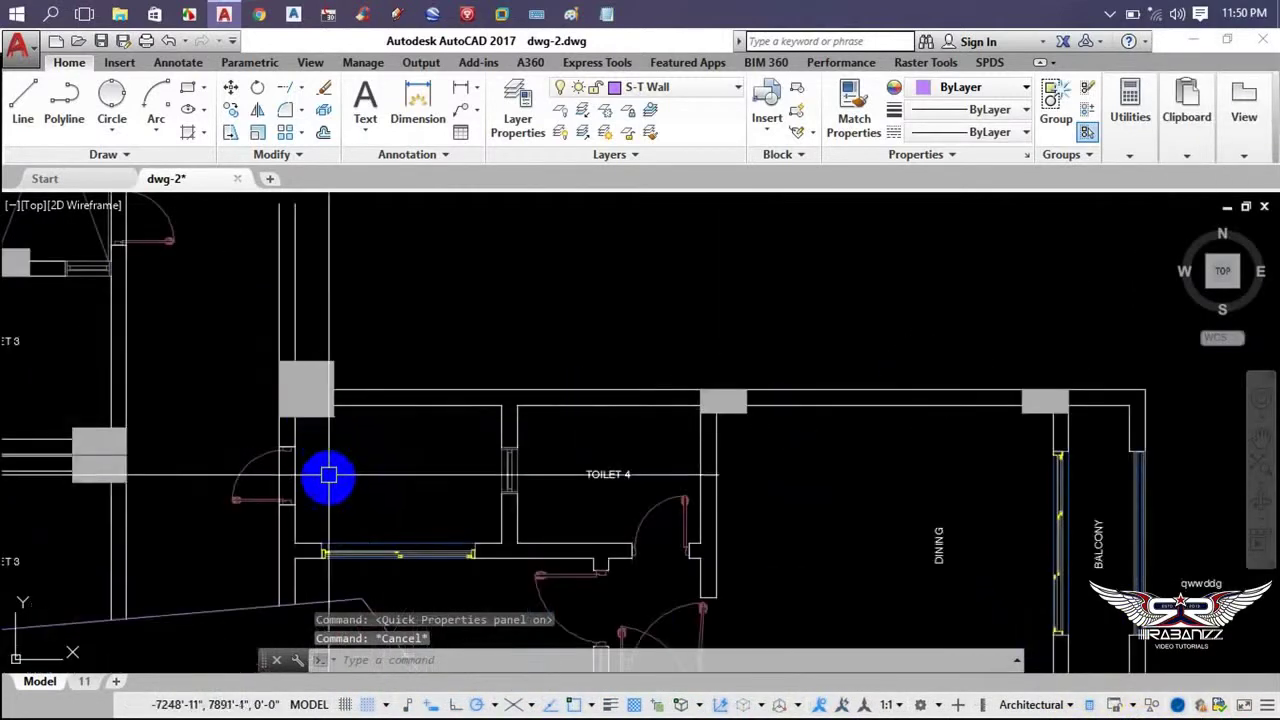
pyautogui.click(280, 327)
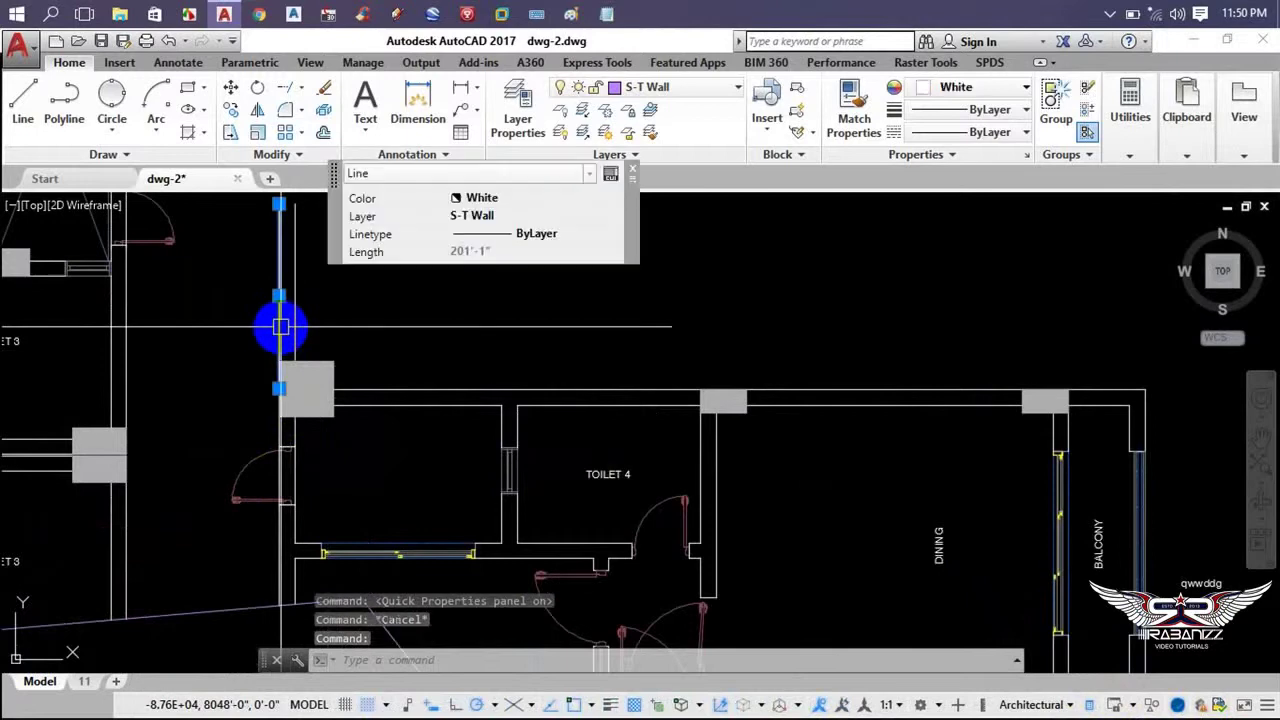
pyautogui.moveTo(319, 316); pyautogui.dragTo(340, 380, button='middle')
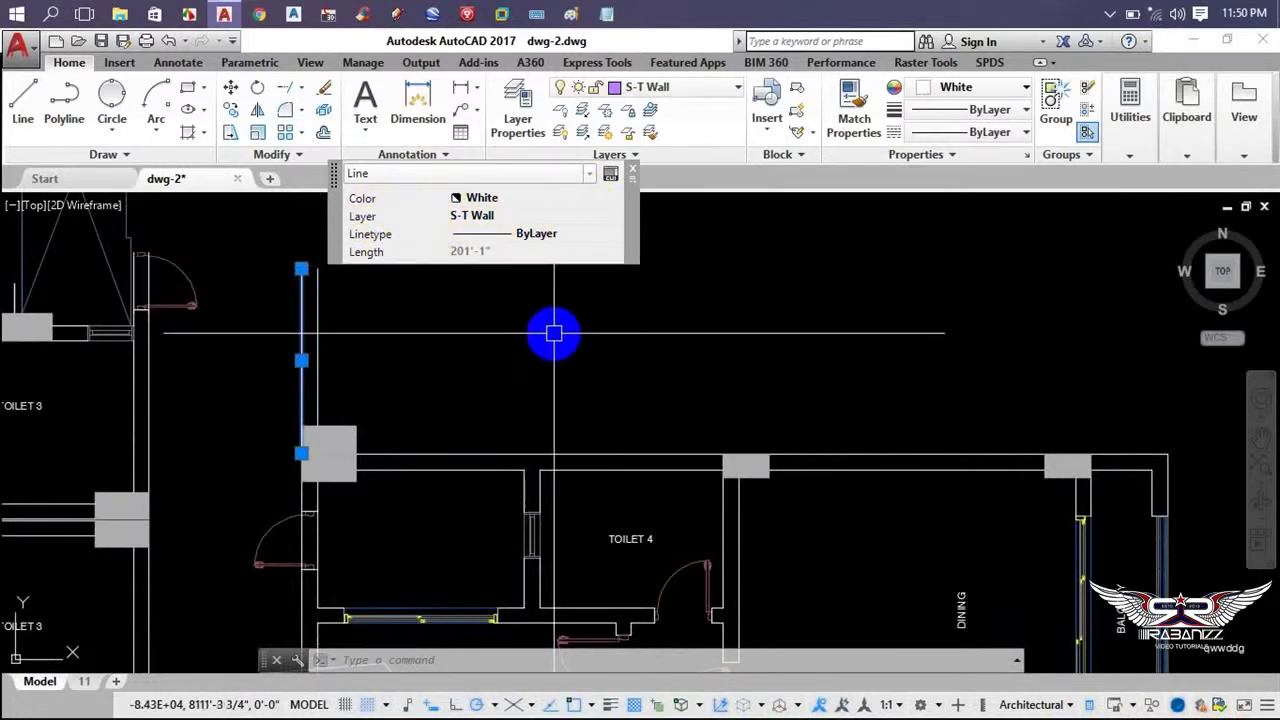
pyautogui.press('Escape')
pyautogui.click(809, 434)
pyautogui.click(731, 506)
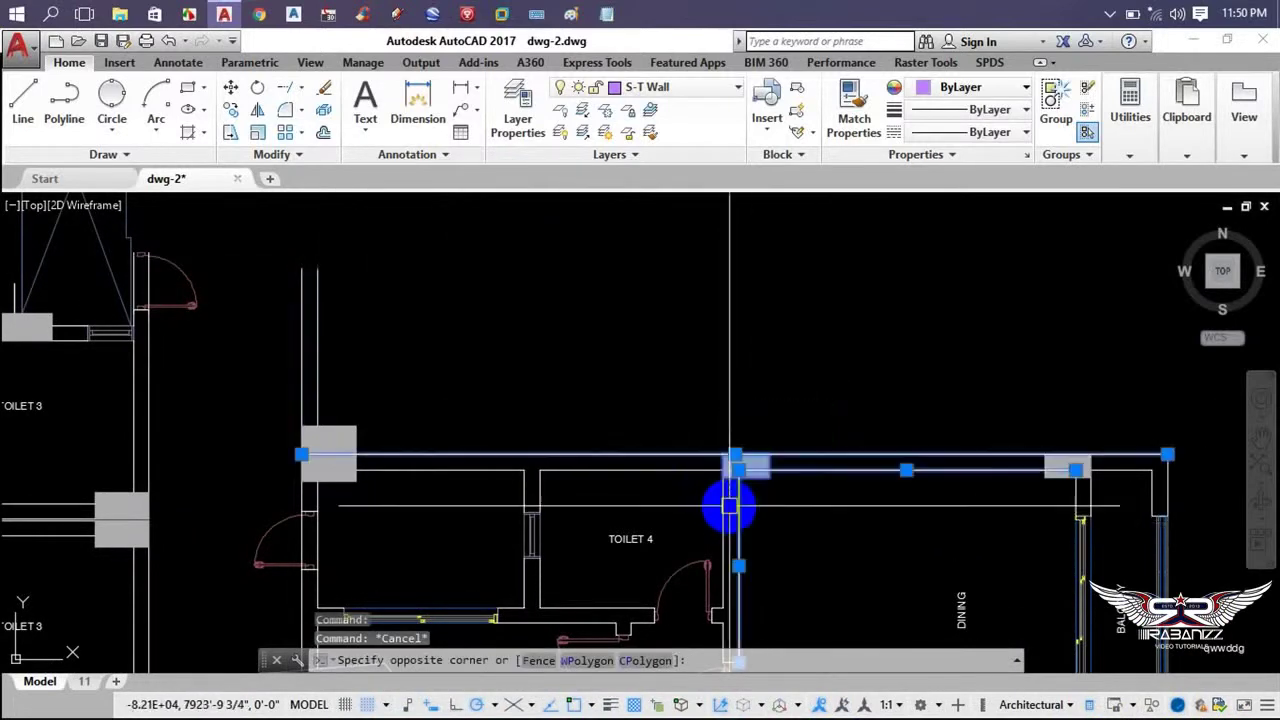
pyautogui.press('Escape')
pyautogui.moveTo(940, 489); pyautogui.dragTo(640, 463, button='middle')
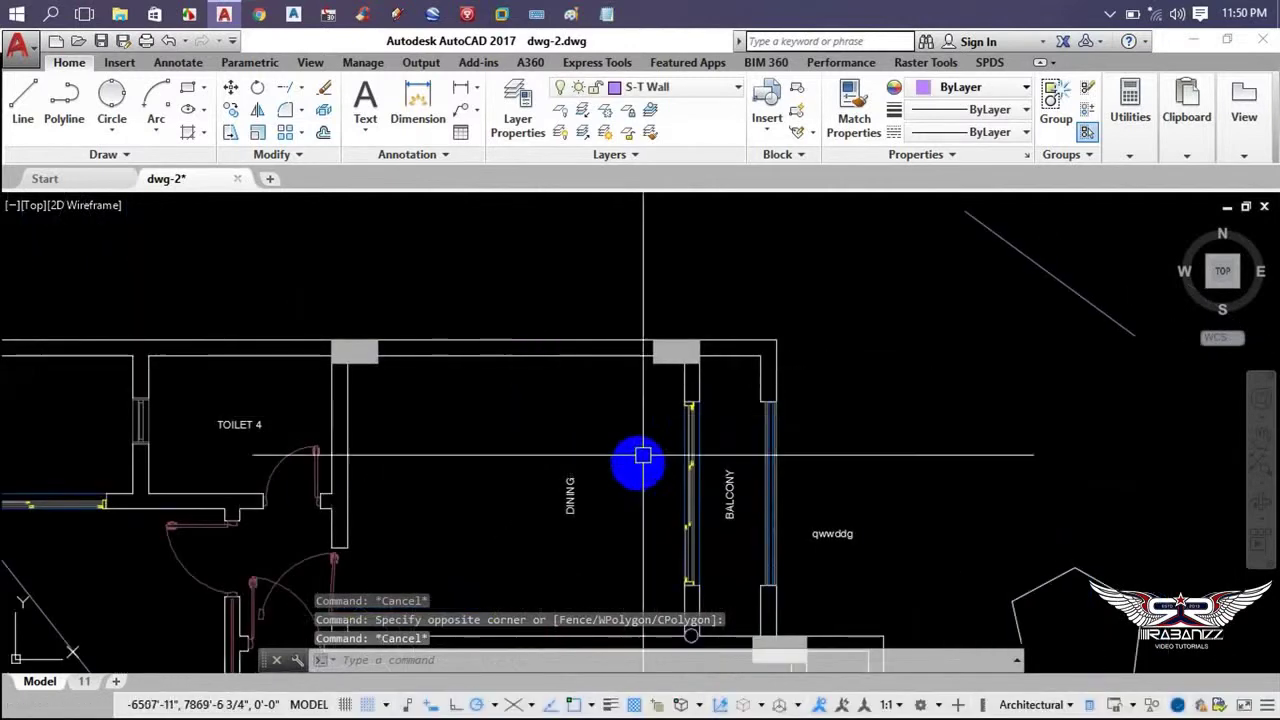
# - Change the DINING label's text style to Section PP & QQS0$Standard in Quick Properties
pyautogui.click(572, 494)
pyautogui.click(754, 491)
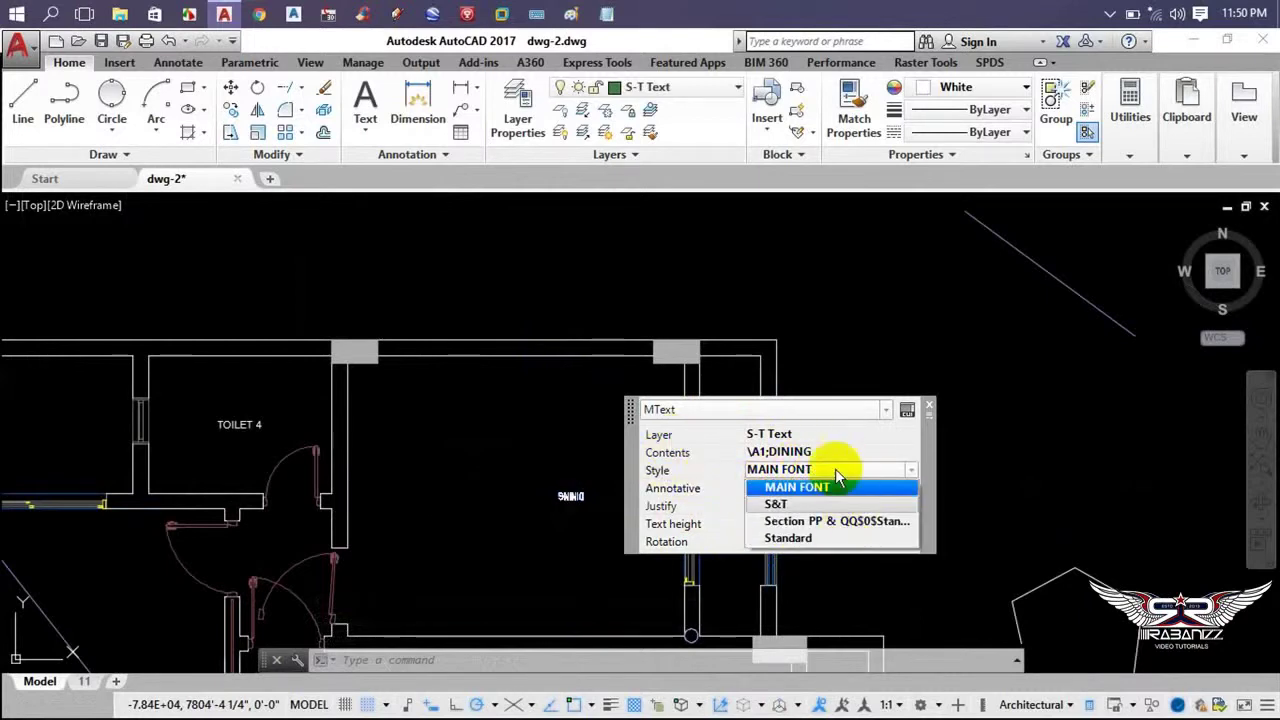
pyautogui.click(834, 531)
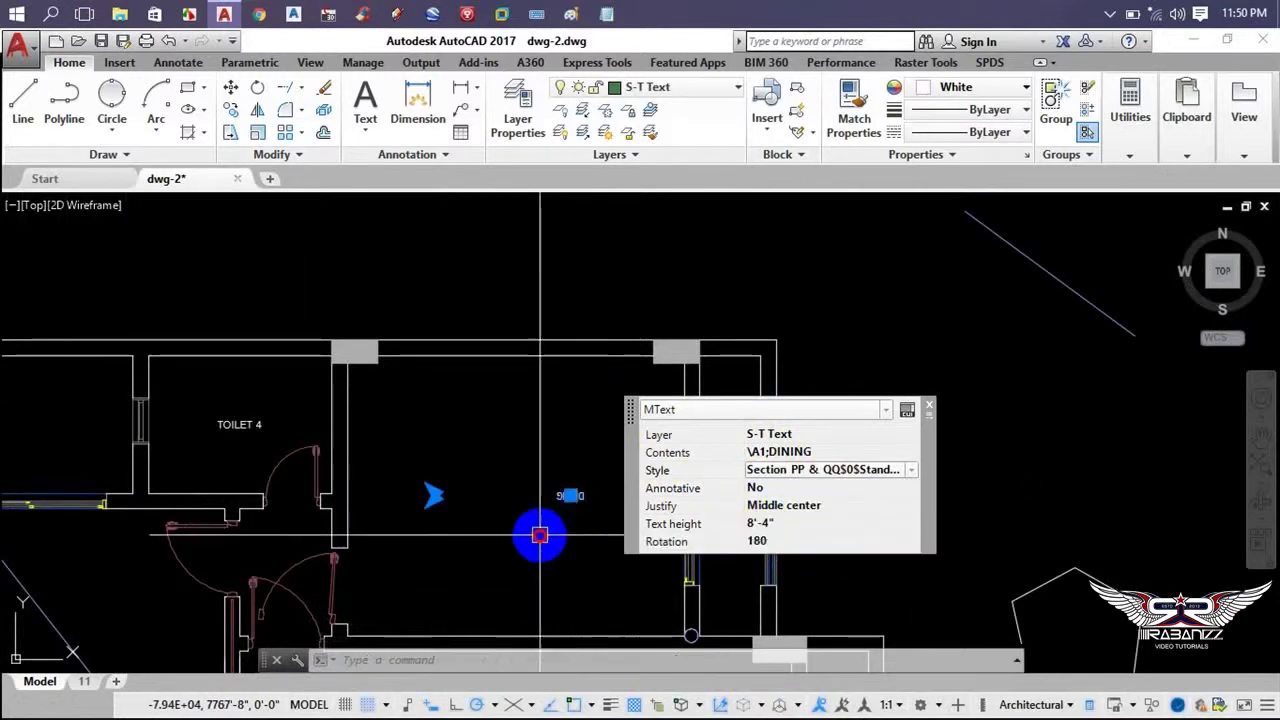
pyautogui.press('Escape')
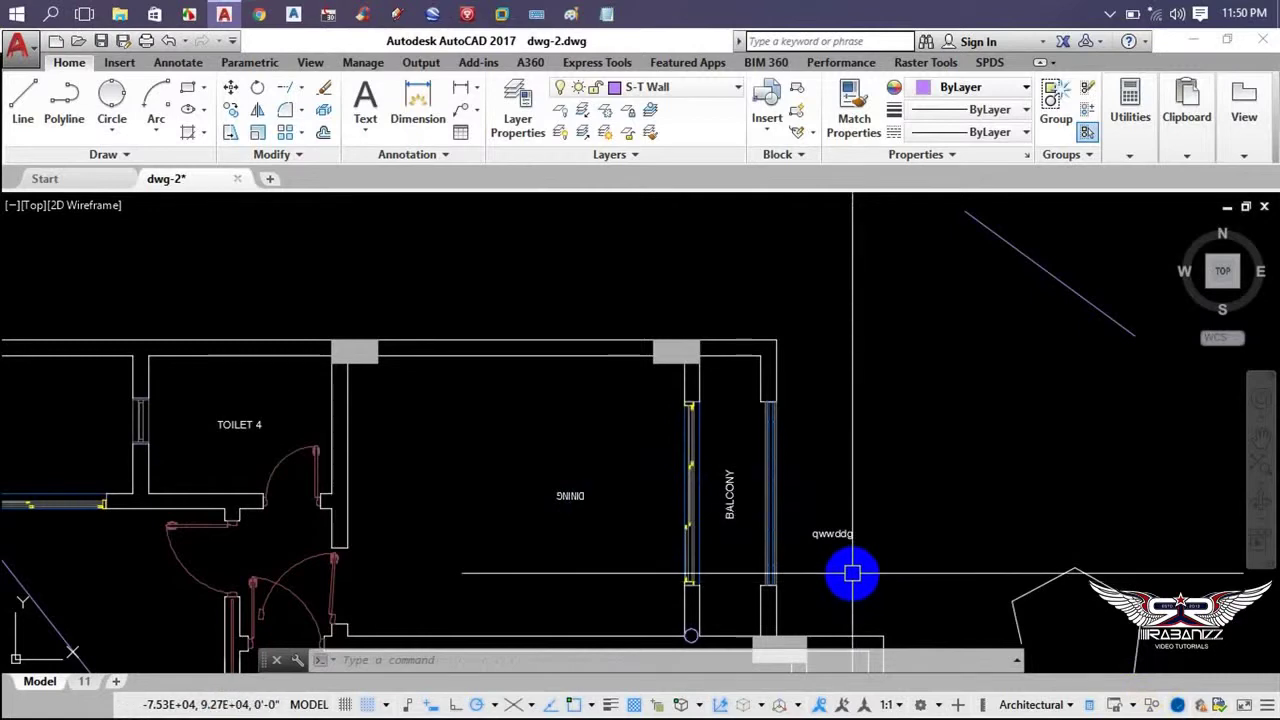
pyautogui.click(800, 594)
pyautogui.click(1128, 668)
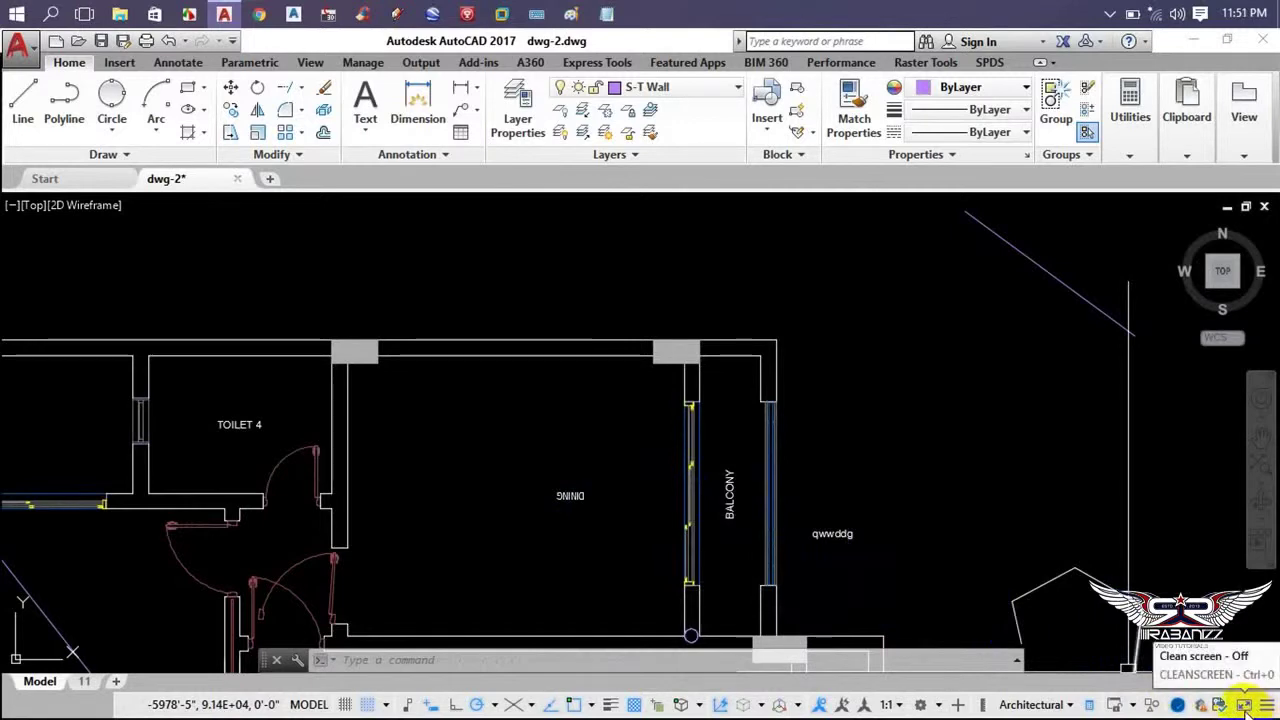
# - Turn on Clean Screen so the floor plan fills the window
pyautogui.click(1244, 706)
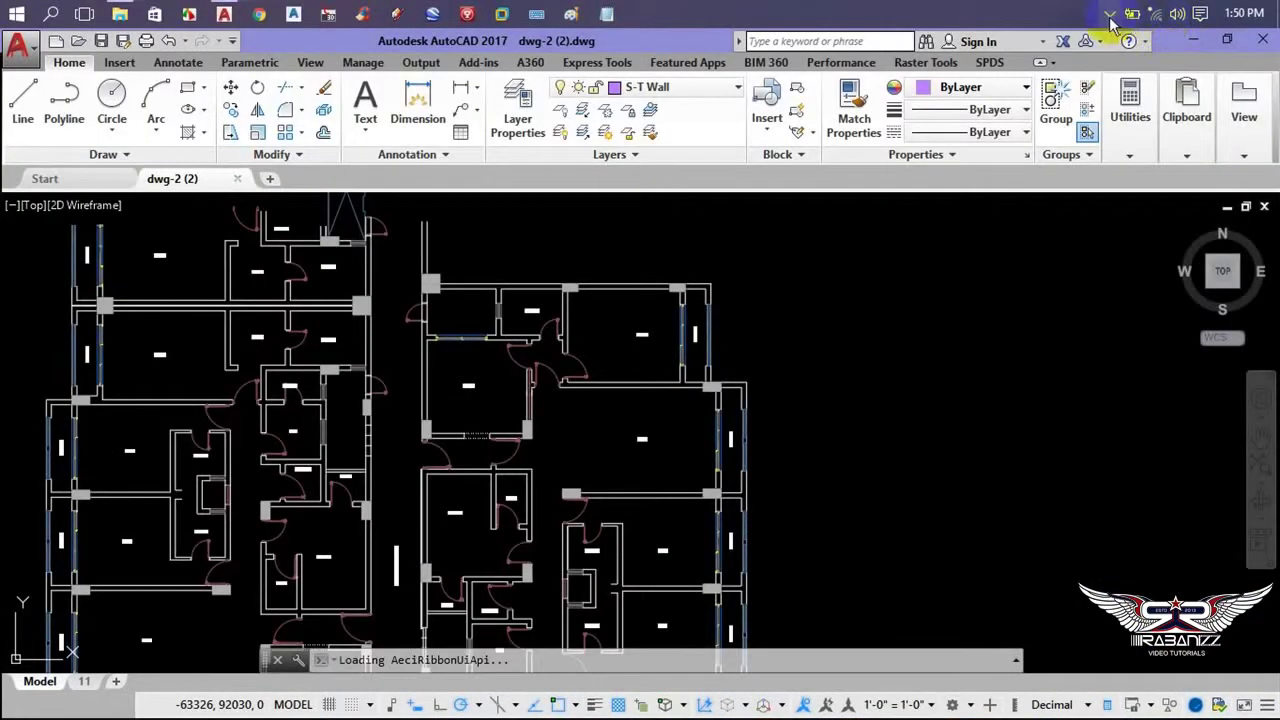
# - Turn Dolby audio on from the Windows tray
pyautogui.click(1109, 16)
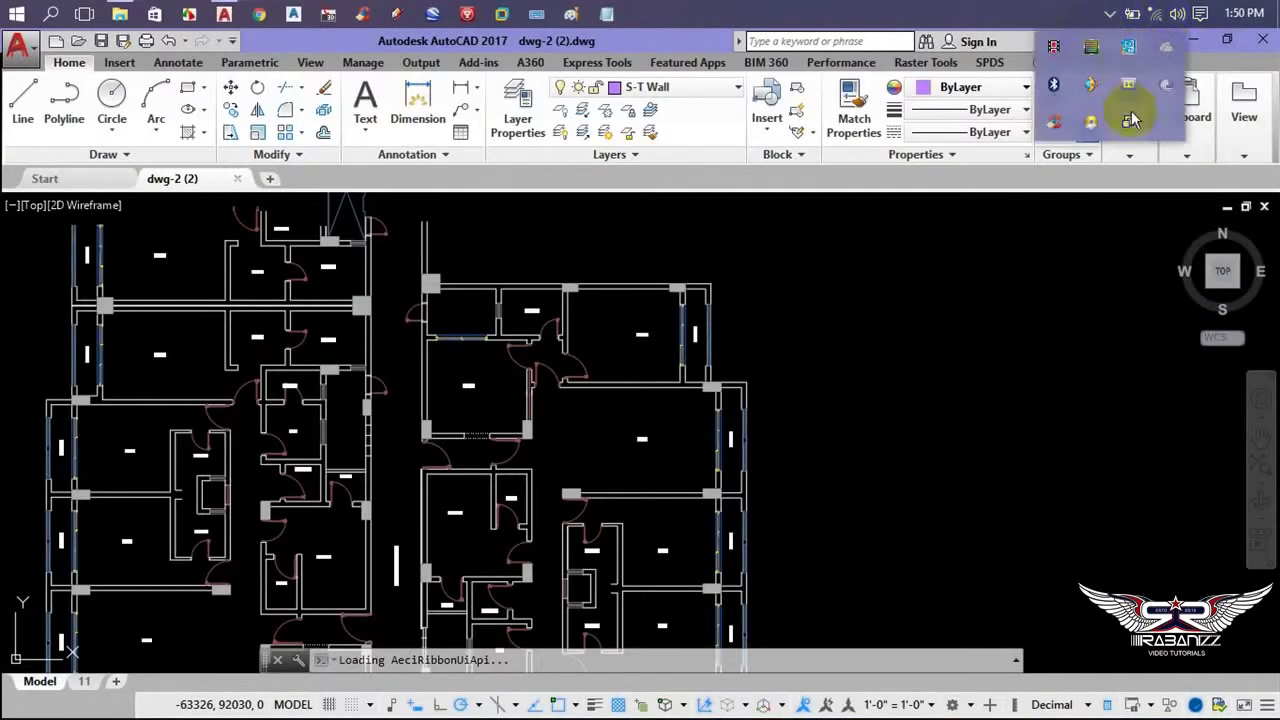
pyautogui.rightClick(1136, 88)
pyautogui.click(1030, 121)
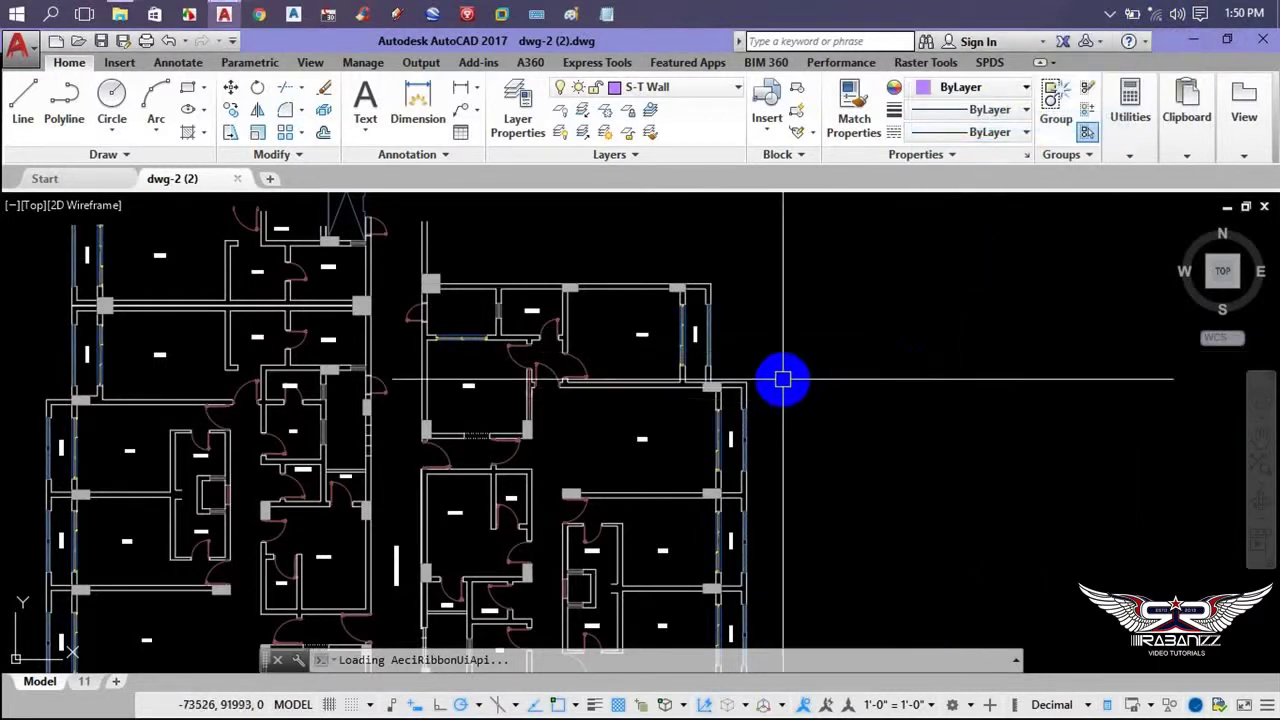
# - Pan around the floor plan and expand the Modify panel's extra editing tools
pyautogui.moveTo(780, 377); pyautogui.dragTo(889, 329, button='middle')
pyautogui.moveTo(799, 376)
pyautogui.mouseDown(button='middle')
pyautogui.moveTo(806, 406)
pyautogui.moveTo(551, 329)
pyautogui.mouseUp(button='middle')
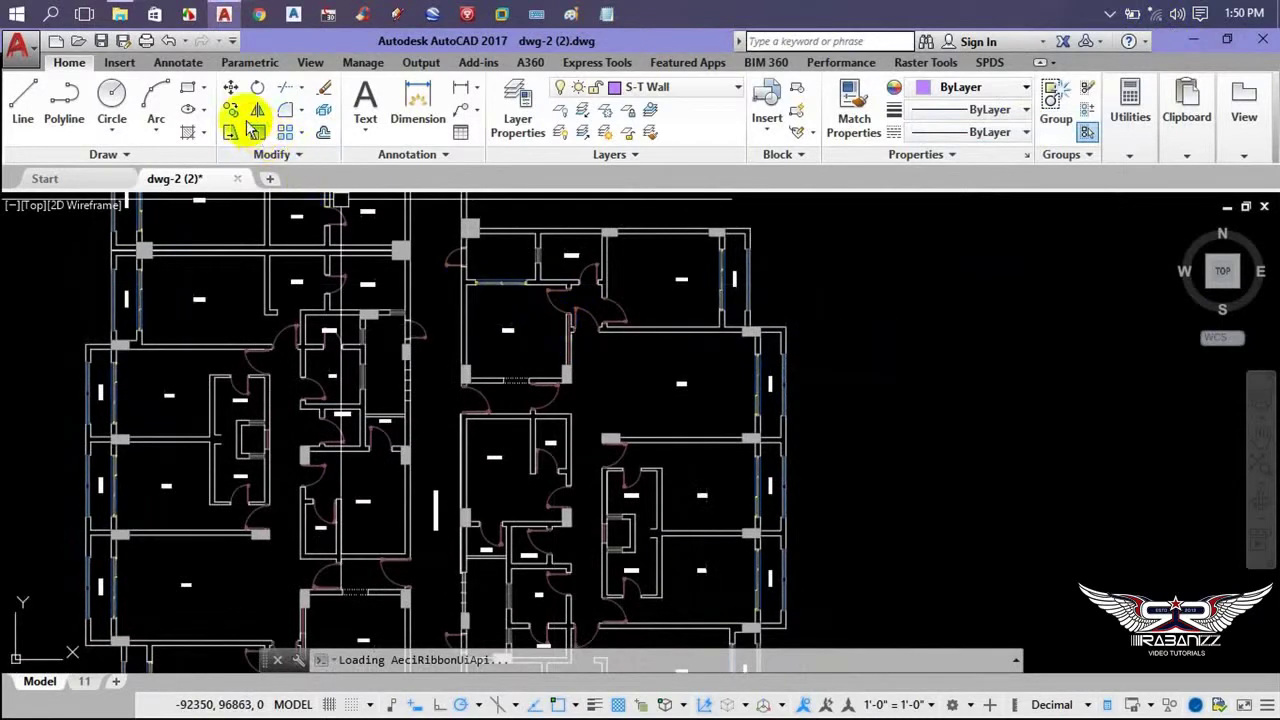
pyautogui.click(236, 90)
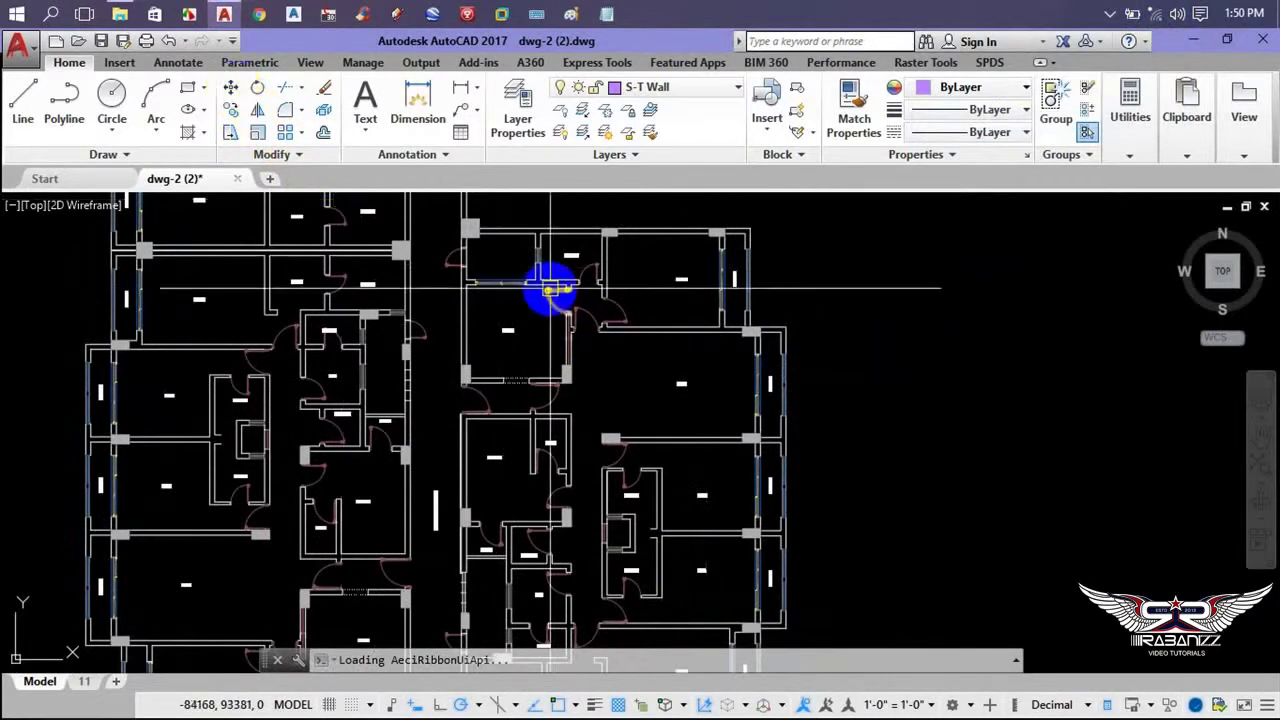
pyautogui.click(288, 158)
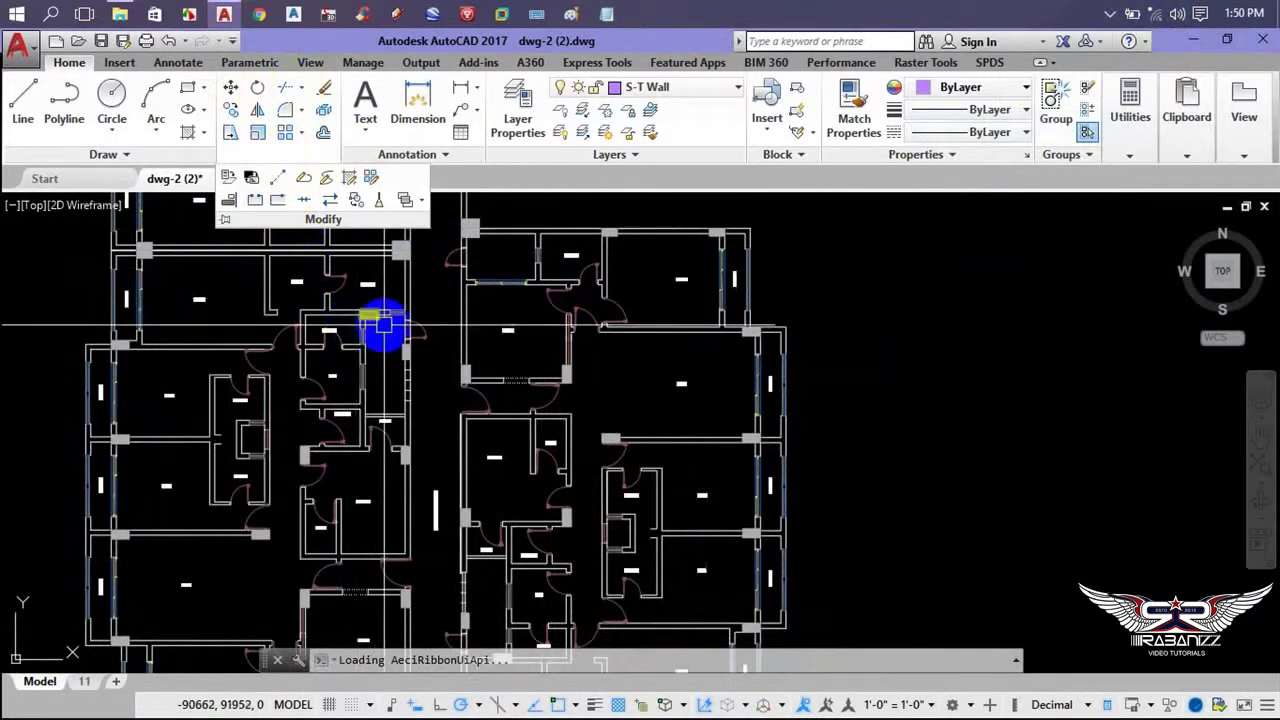
pyautogui.click(307, 157)
# - Maximize the AutoCAD window with empty space right of the floor plan in view
pyautogui.moveTo(915, 385)
pyautogui.mouseDown(button='middle')
pyautogui.moveTo(968, 392)
pyautogui.moveTo(594, 409)
pyautogui.mouseUp(button='middle')
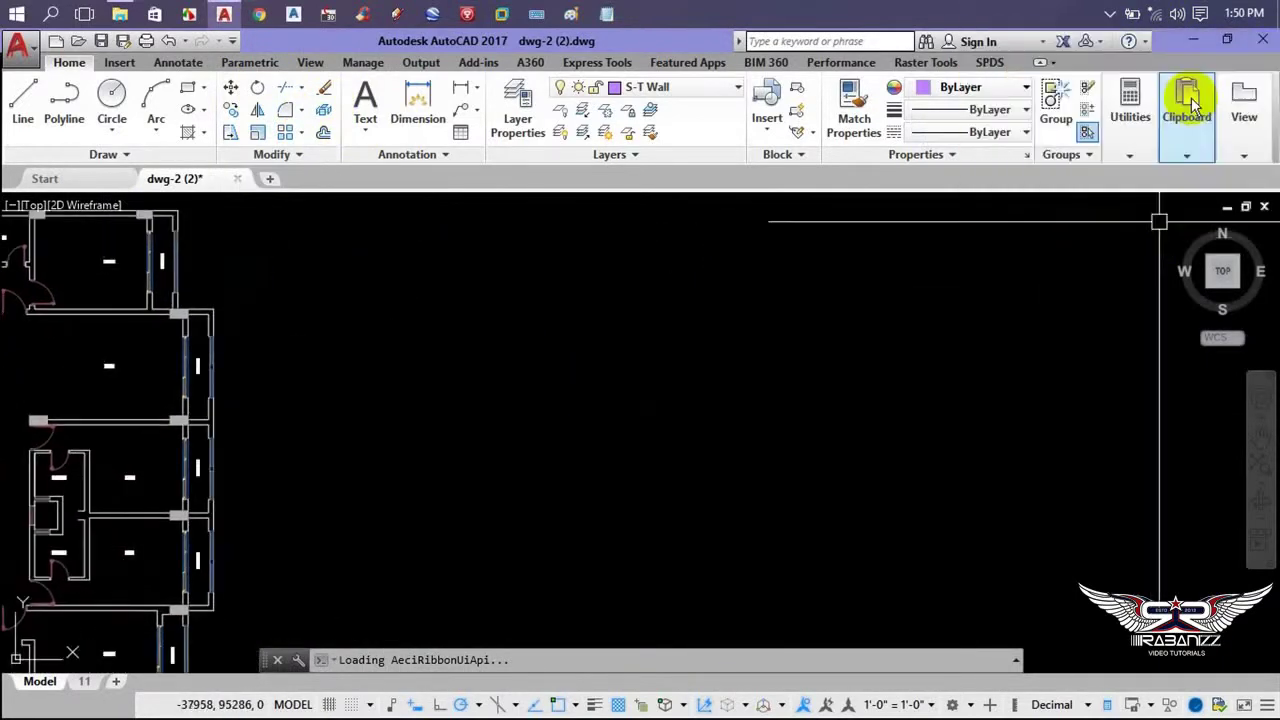
pyautogui.middleClick(711, 300)
pyautogui.click(1227, 40)
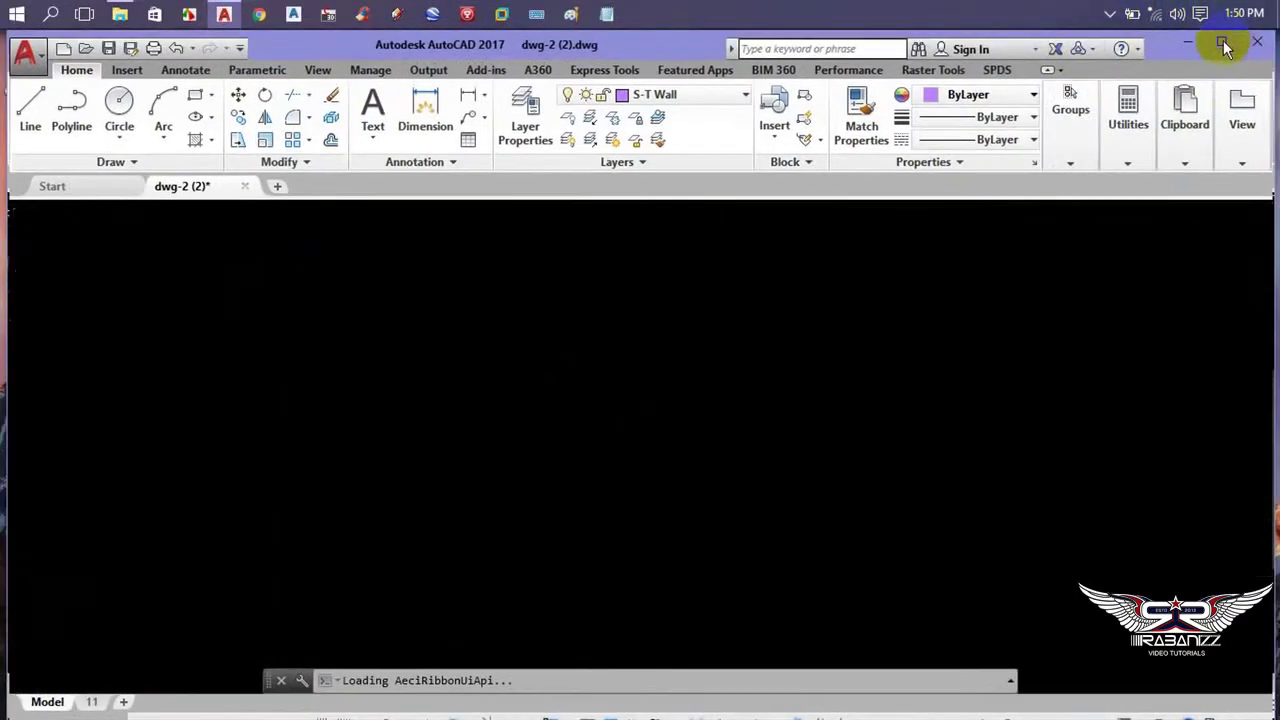
pyautogui.click(673, 447)
pyautogui.write('re')
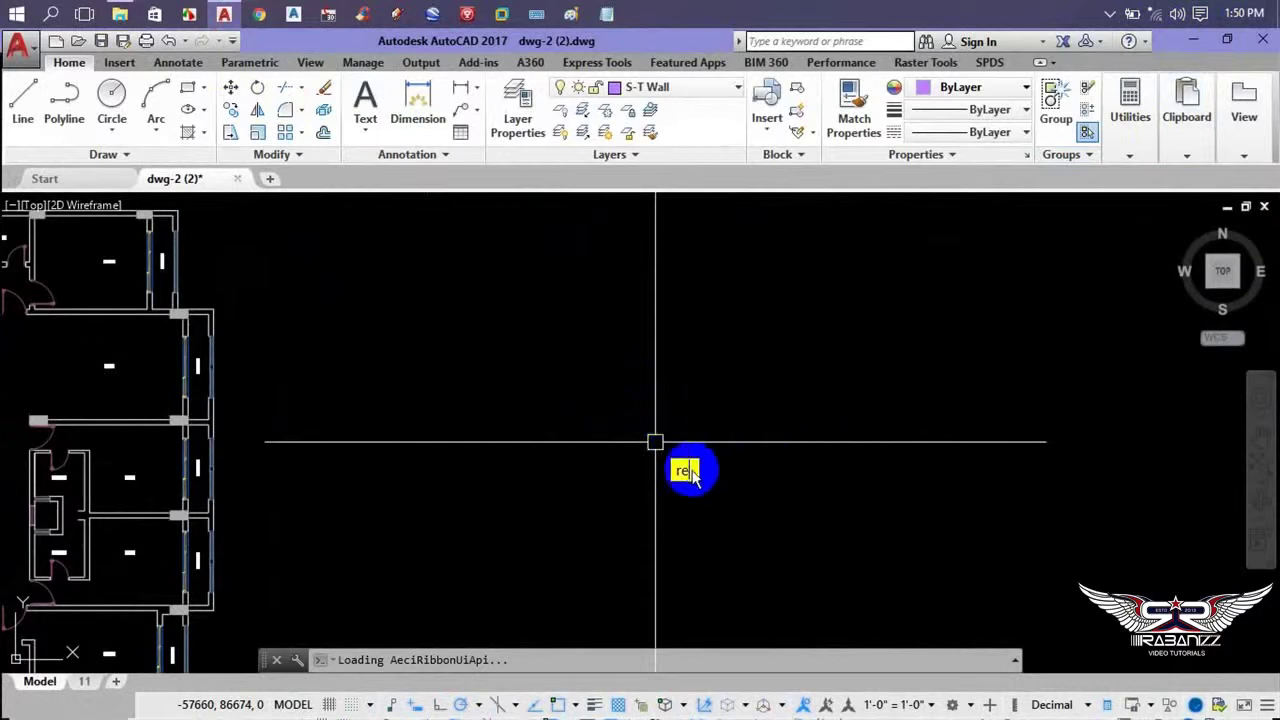
# - Draw a rectangle from two corners right of the plan, then window-select it
pyautogui.write('c')
pyautogui.press('Return')
pyautogui.click(563, 348)
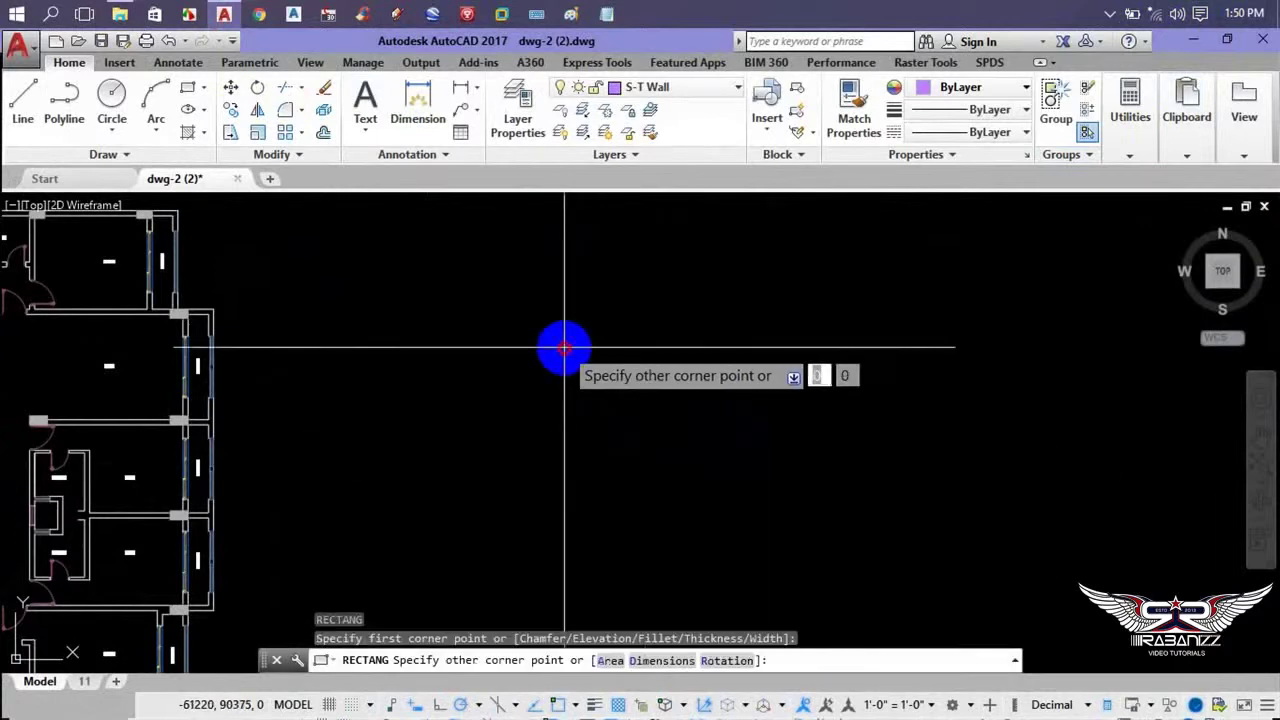
pyautogui.click(662, 412)
pyautogui.moveTo(727, 450)
pyautogui.mouseDown(button='middle')
pyautogui.moveTo(676, 466)
pyautogui.moveTo(604, 426)
pyautogui.mouseUp(button='middle')
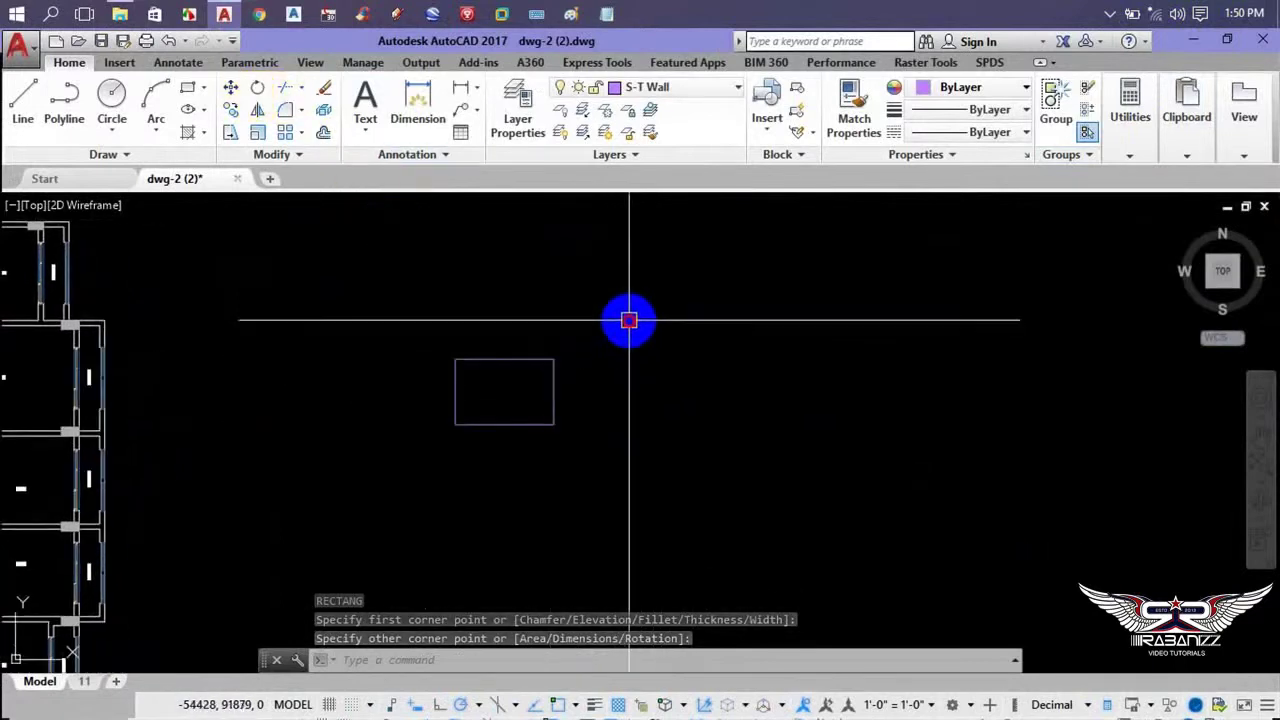
pyautogui.click(626, 317)
pyautogui.click(340, 497)
# - Move the selected rectangle 10 units horizontally with Ortho on
pyautogui.write('m')
pyautogui.press('Return')
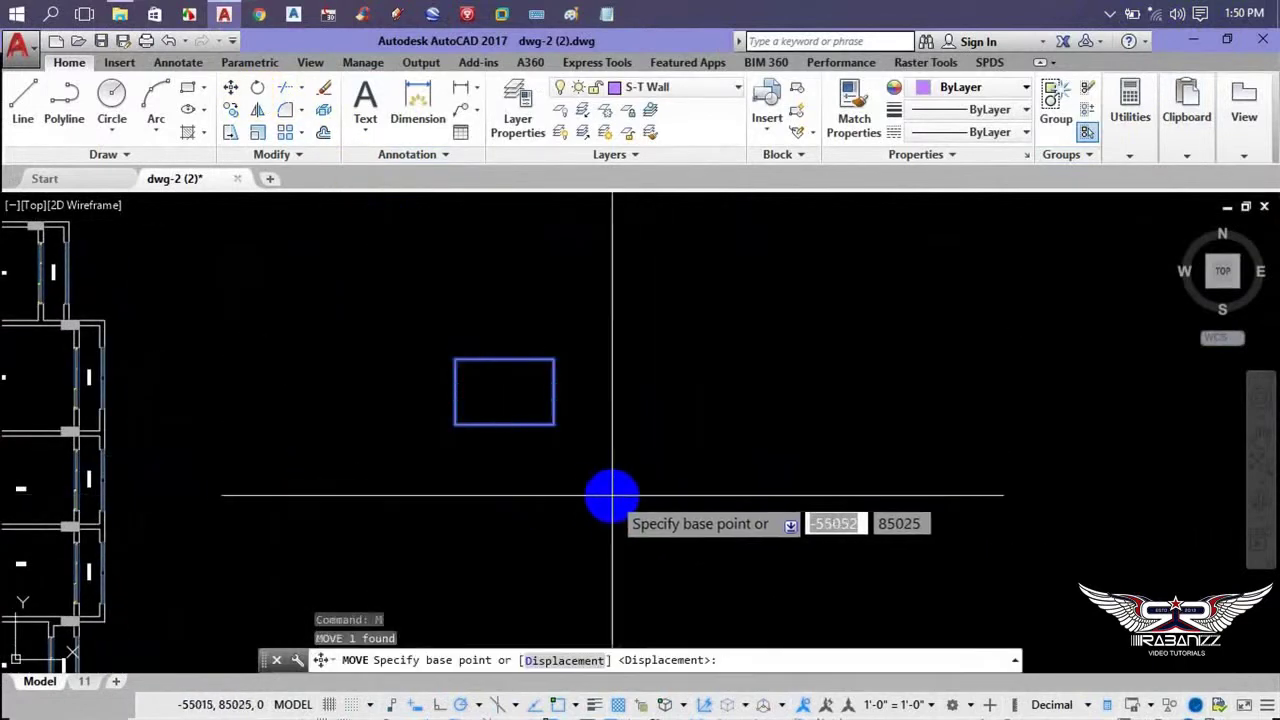
pyautogui.click(600, 494)
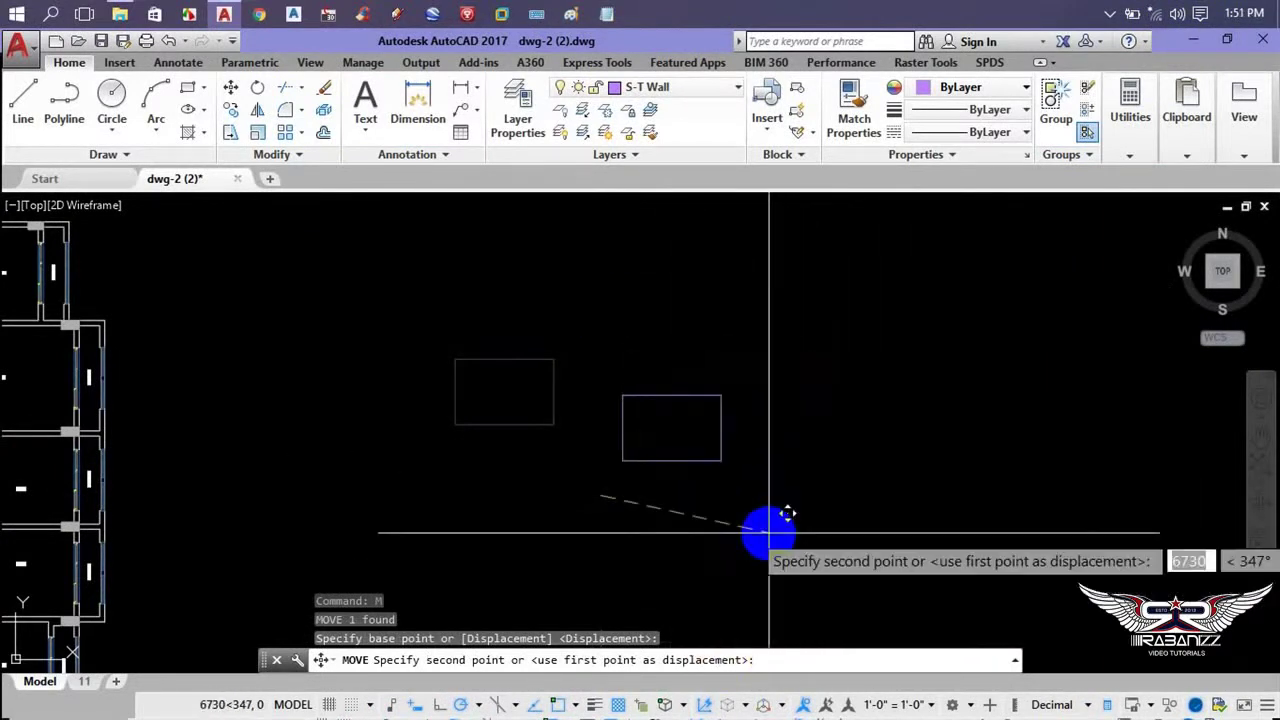
pyautogui.press('F8')
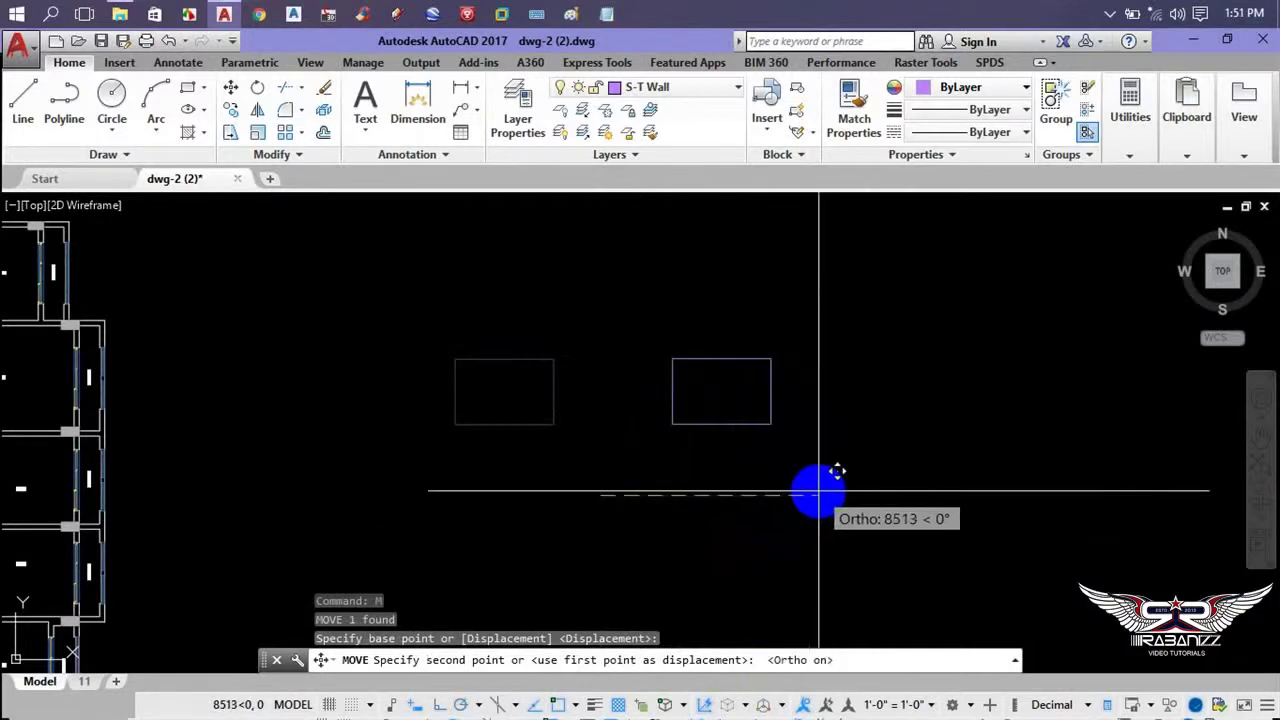
pyautogui.write('10')
pyautogui.press('Return')
pyautogui.write('p')
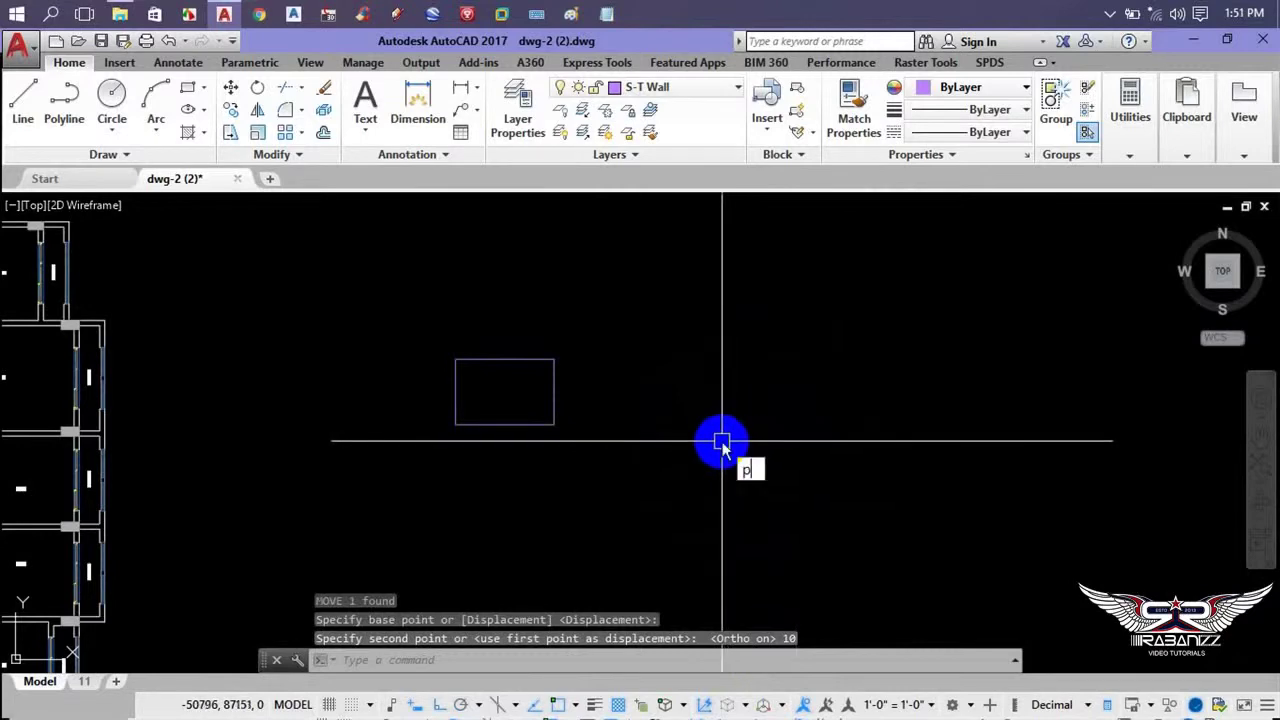
# - Draw an L-shaped polyline from the rectangle's top-left corner
pyautogui.write('l')
pyautogui.press('Return')
pyautogui.click(455, 359)
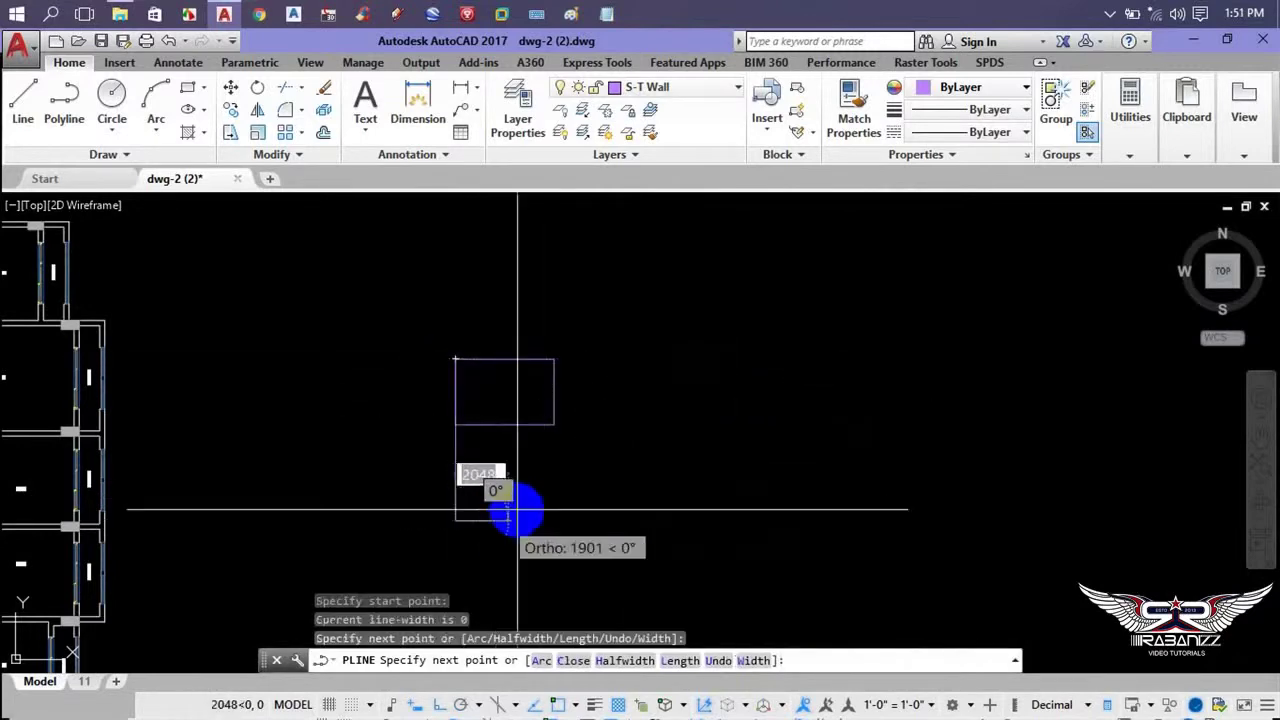
pyautogui.click(634, 520)
pyautogui.press('Return')
# - Select the right rectangle and move it 10 units left
pyautogui.click(639, 356)
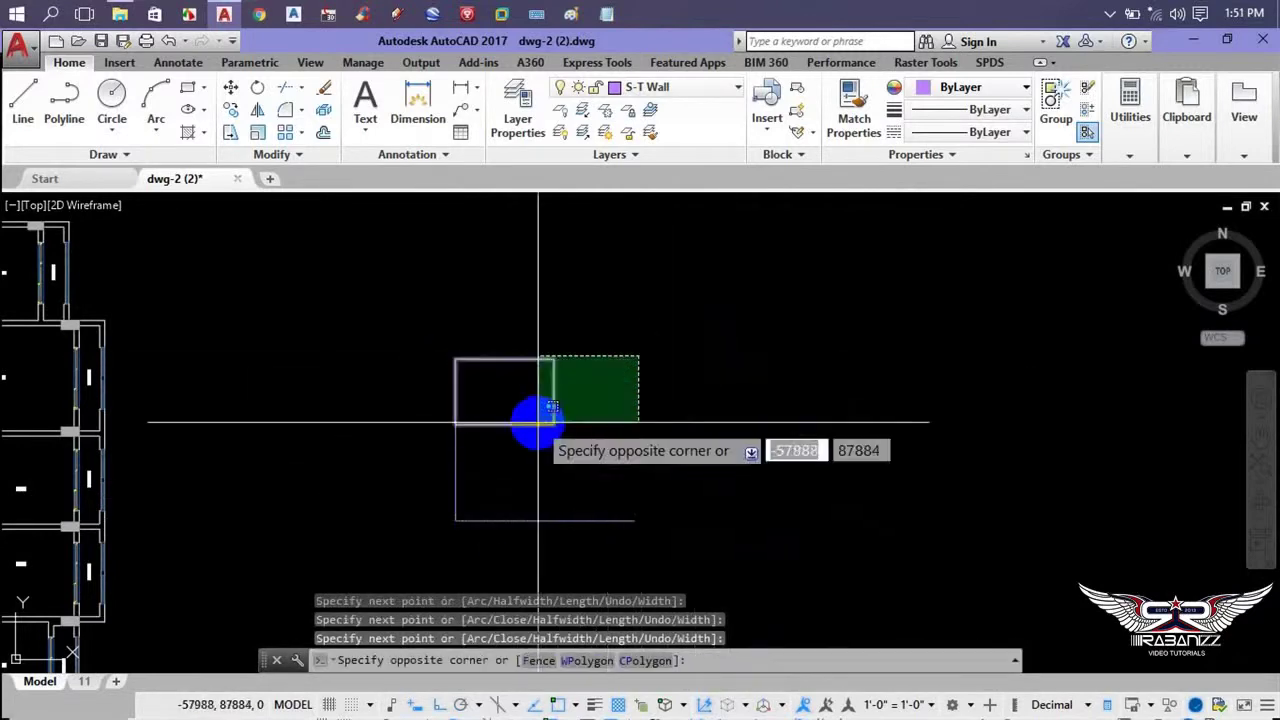
pyautogui.click(539, 422)
pyautogui.write('m')
pyautogui.press('Return')
pyautogui.click(624, 436)
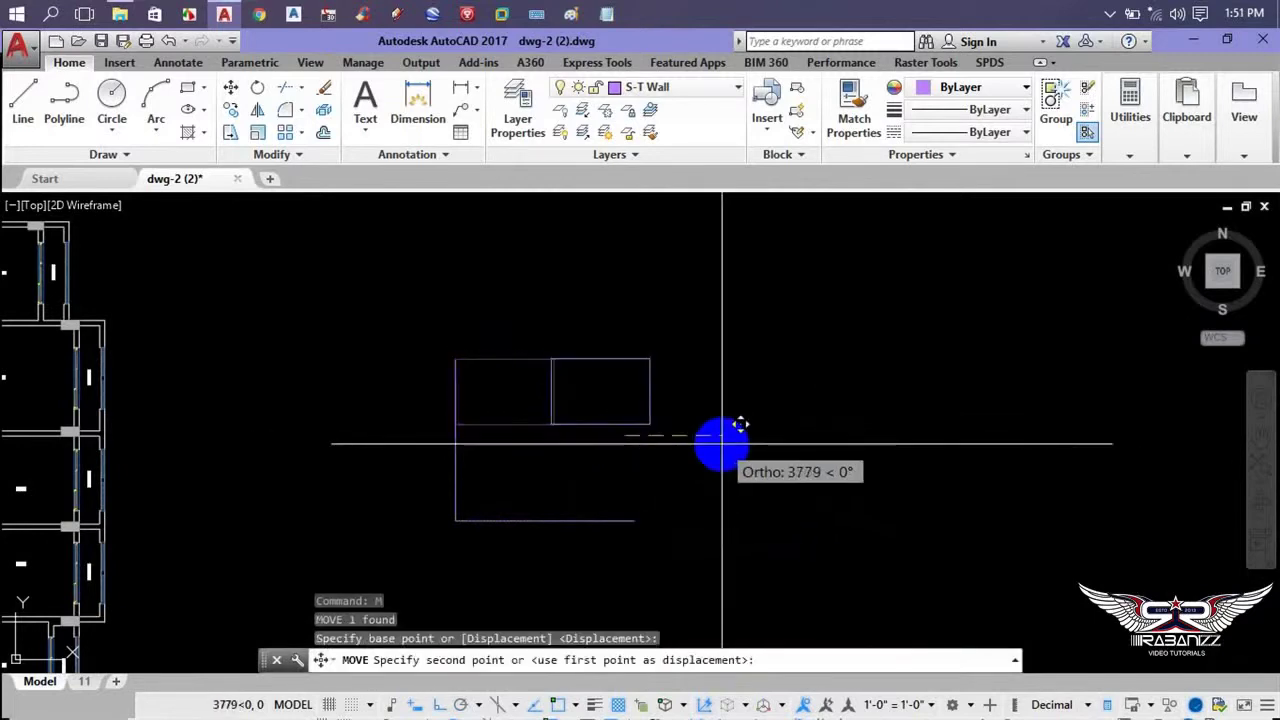
pyautogui.write('10')
pyautogui.press('Return')
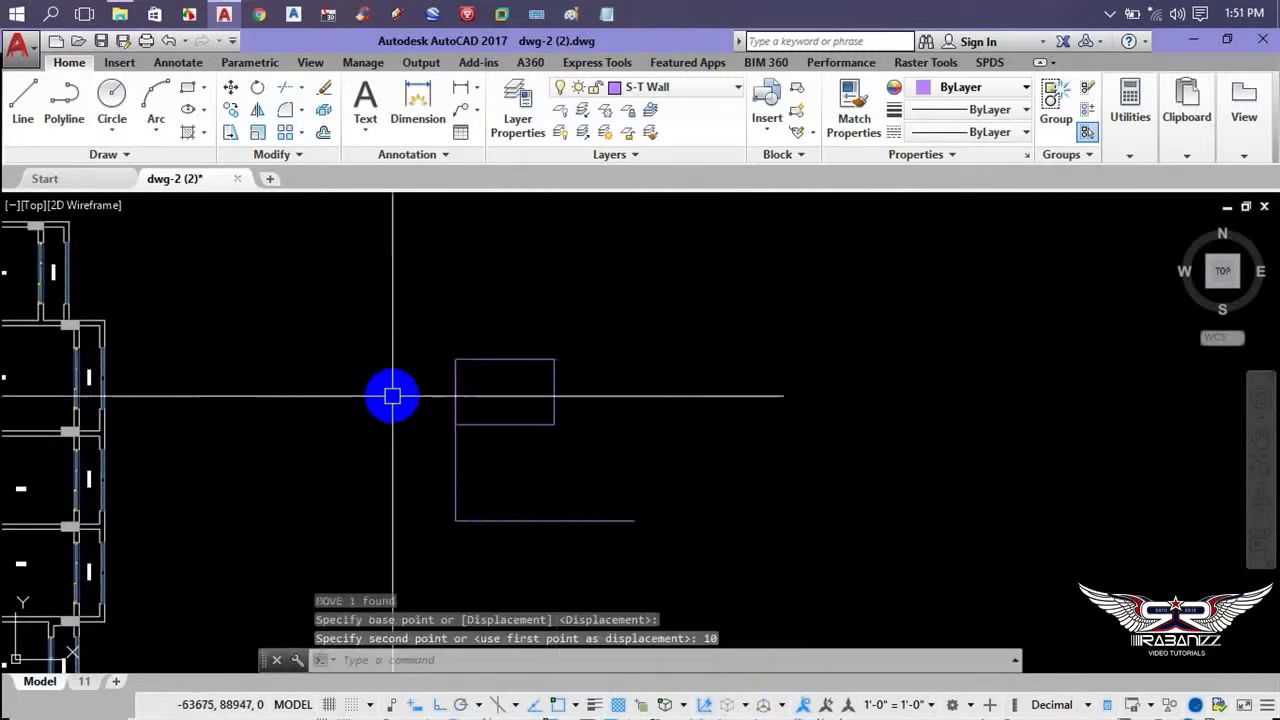
# - Start a linear dimension across the rectangle, then cancel it before placing
pyautogui.scroll(3, 392, 396)
pyautogui.scroll(2, 471, 363)
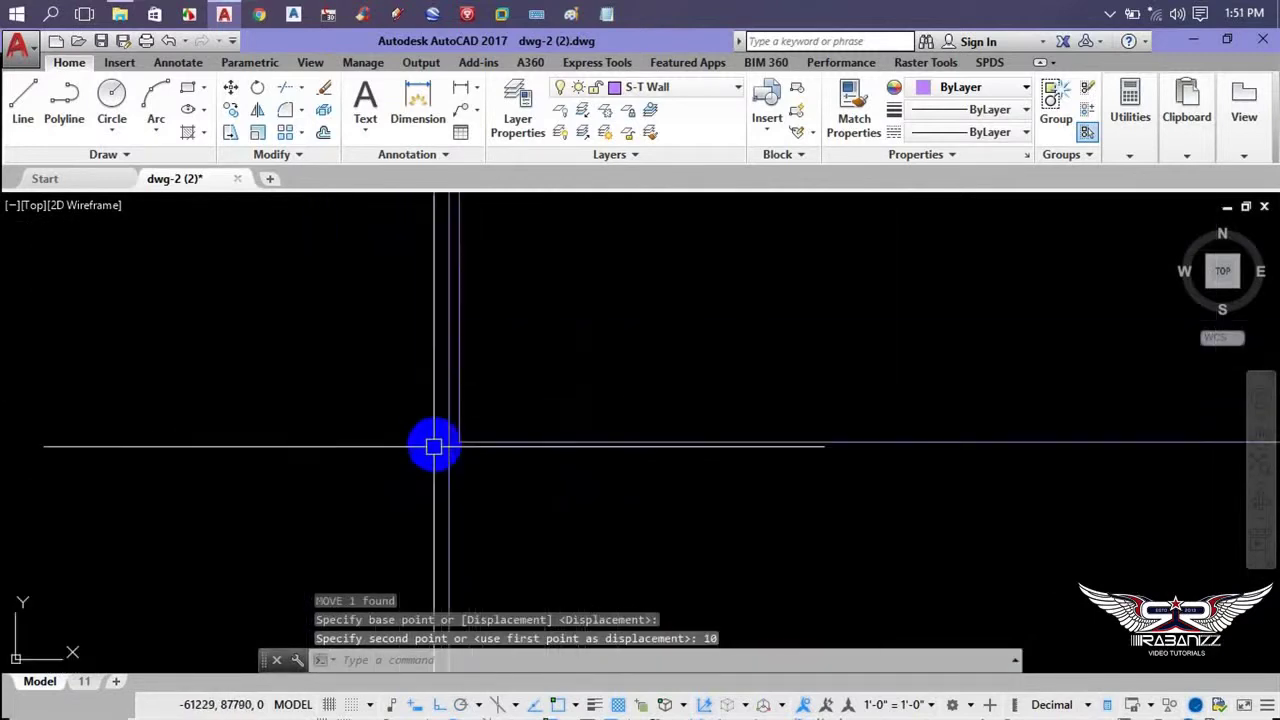
pyautogui.click(460, 87)
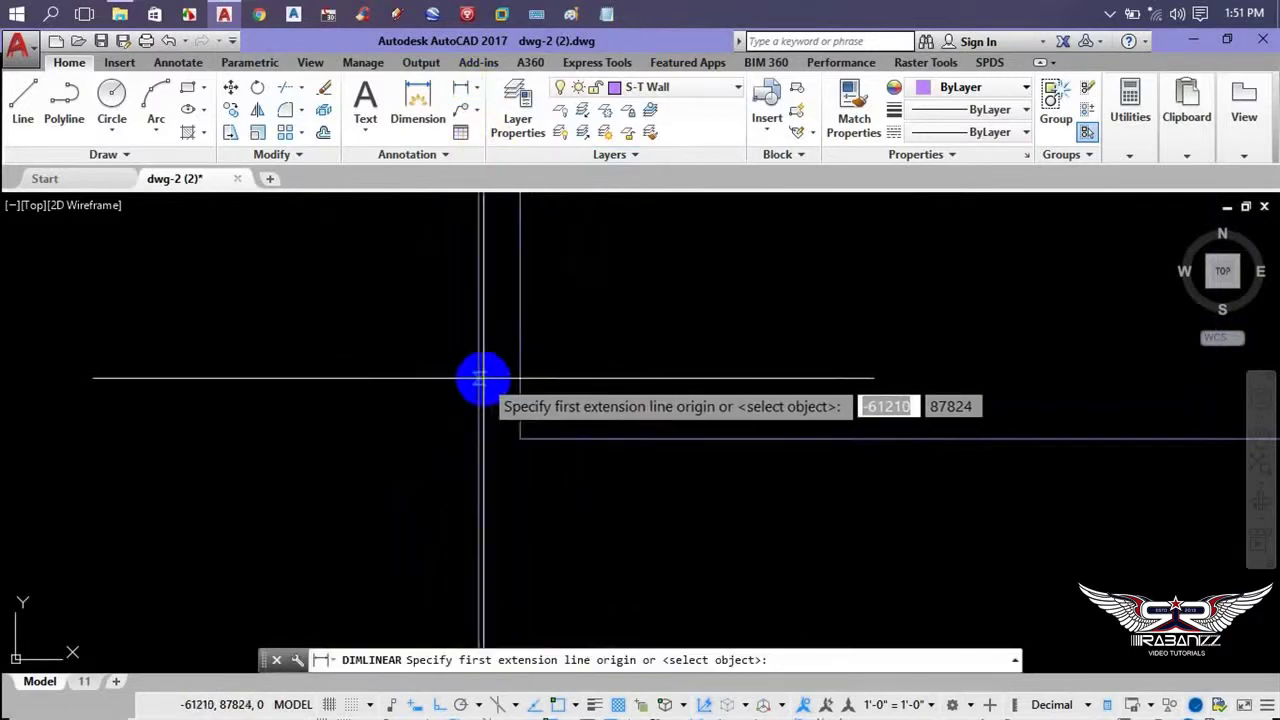
pyautogui.click(481, 378)
pyautogui.click(518, 378)
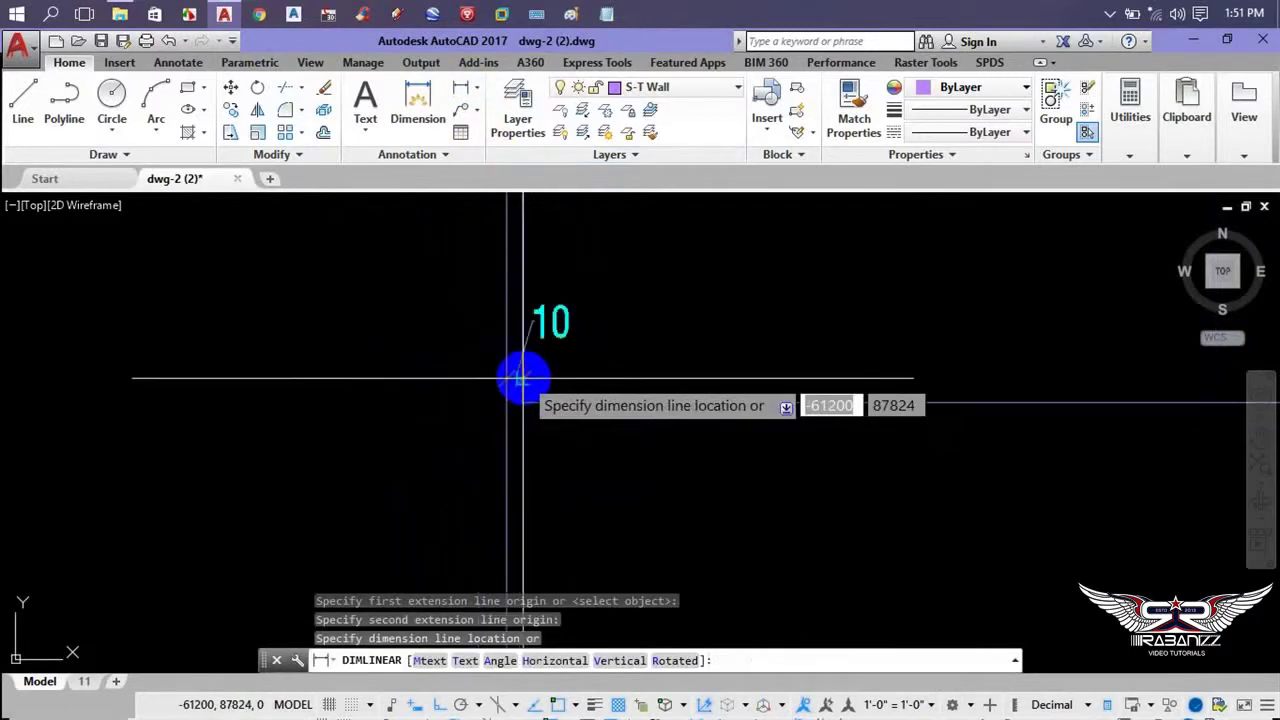
pyautogui.press('Escape')
pyautogui.scroll(-3, 680, 437)
pyautogui.scroll(-2, 569, 420)
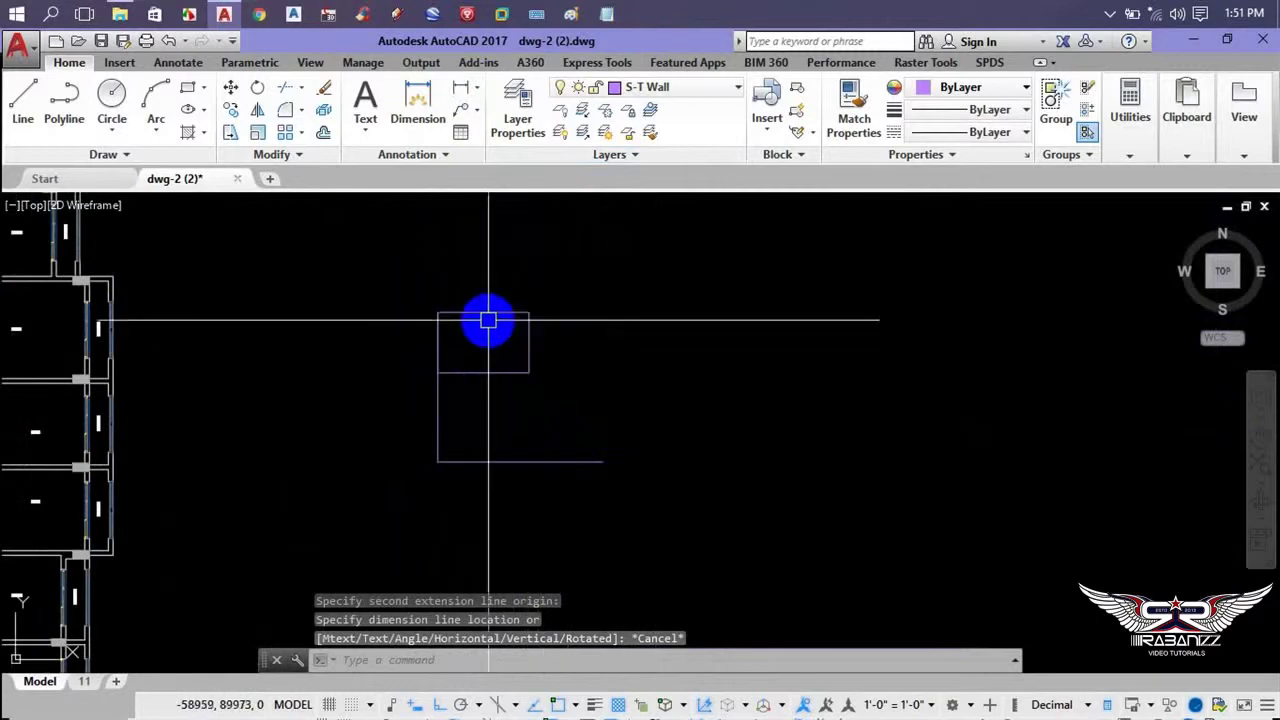
pyautogui.scroll(4, 490, 324)
# - Move the small rectangle to the right, away from the L-shaped polyline
pyautogui.write('m')
pyautogui.press('Return')
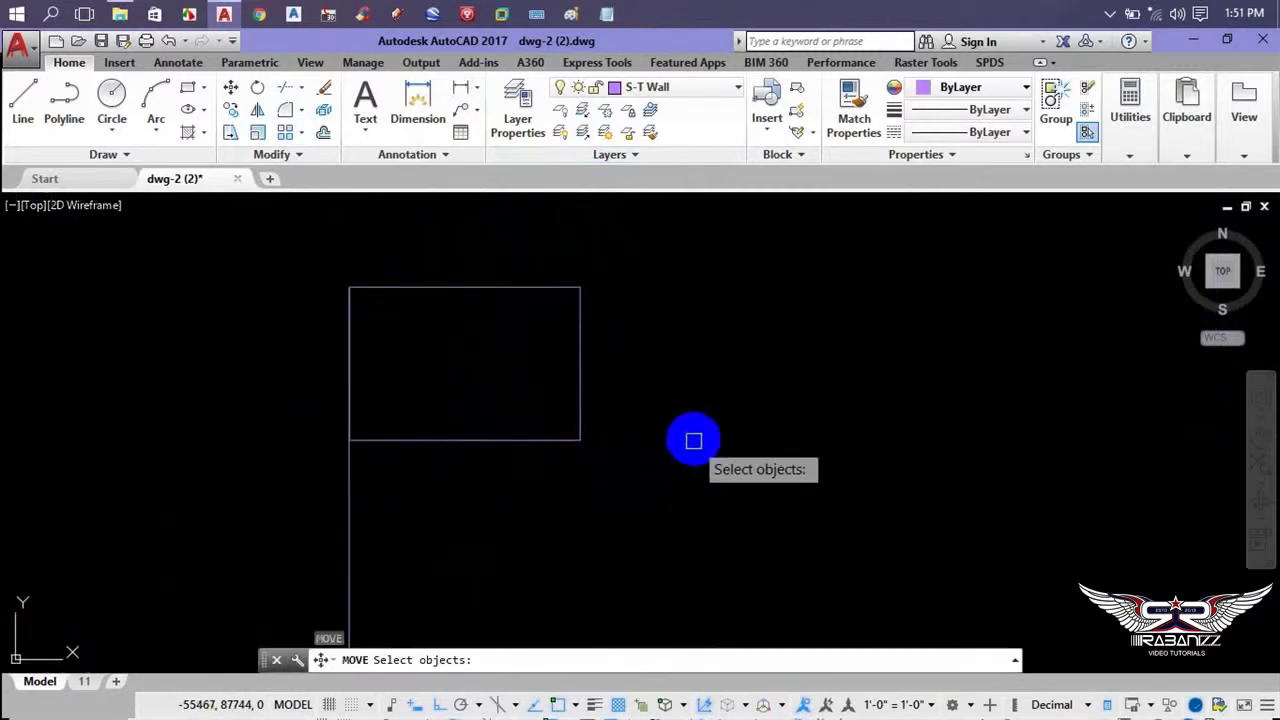
pyautogui.click(511, 497)
pyautogui.press('Return')
pyautogui.click(748, 509)
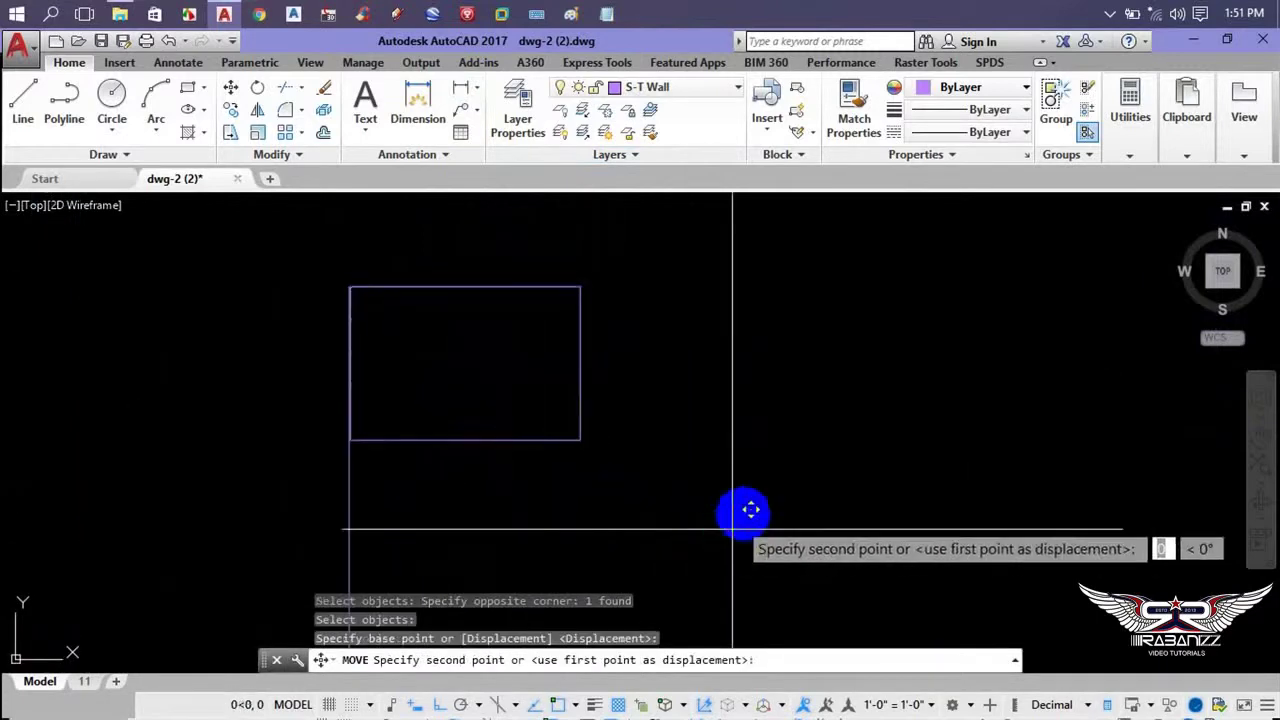
pyautogui.scroll(-5, 814, 423)
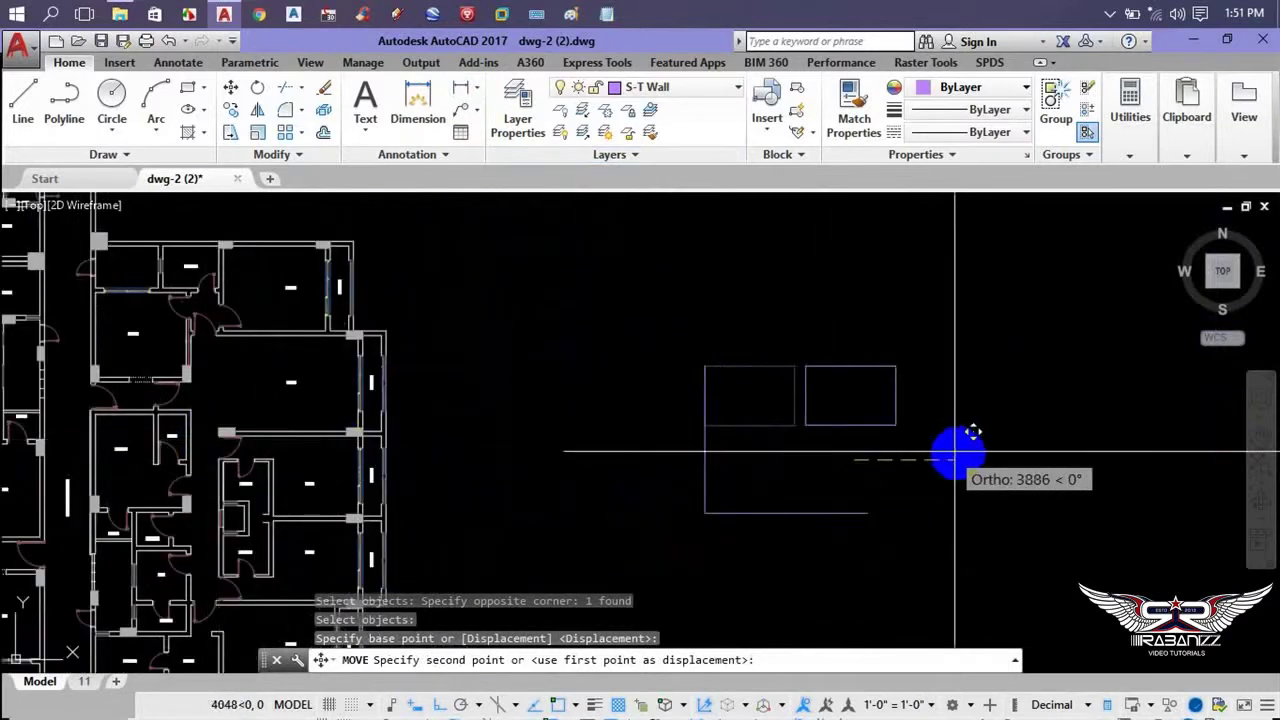
pyautogui.click(826, 480)
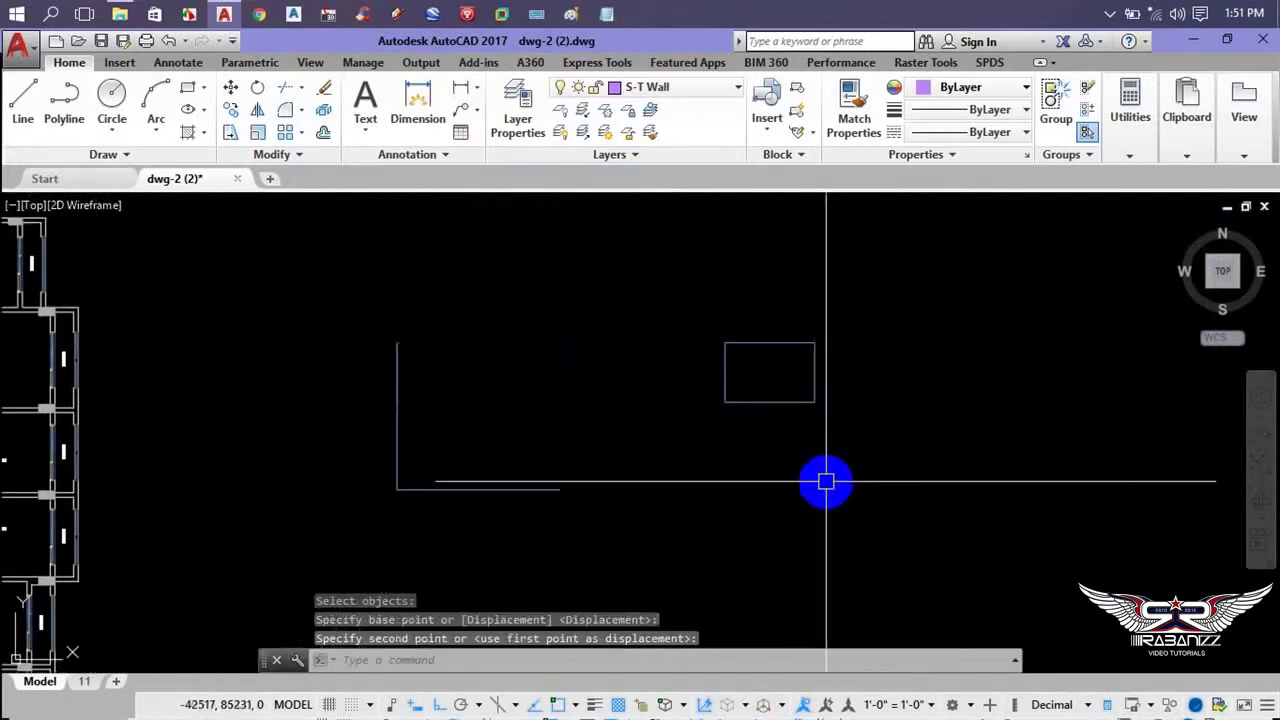
# - Select the moved rectangle and switch Quick Properties off
pyautogui.click(689, 340)
pyautogui.click(827, 463)
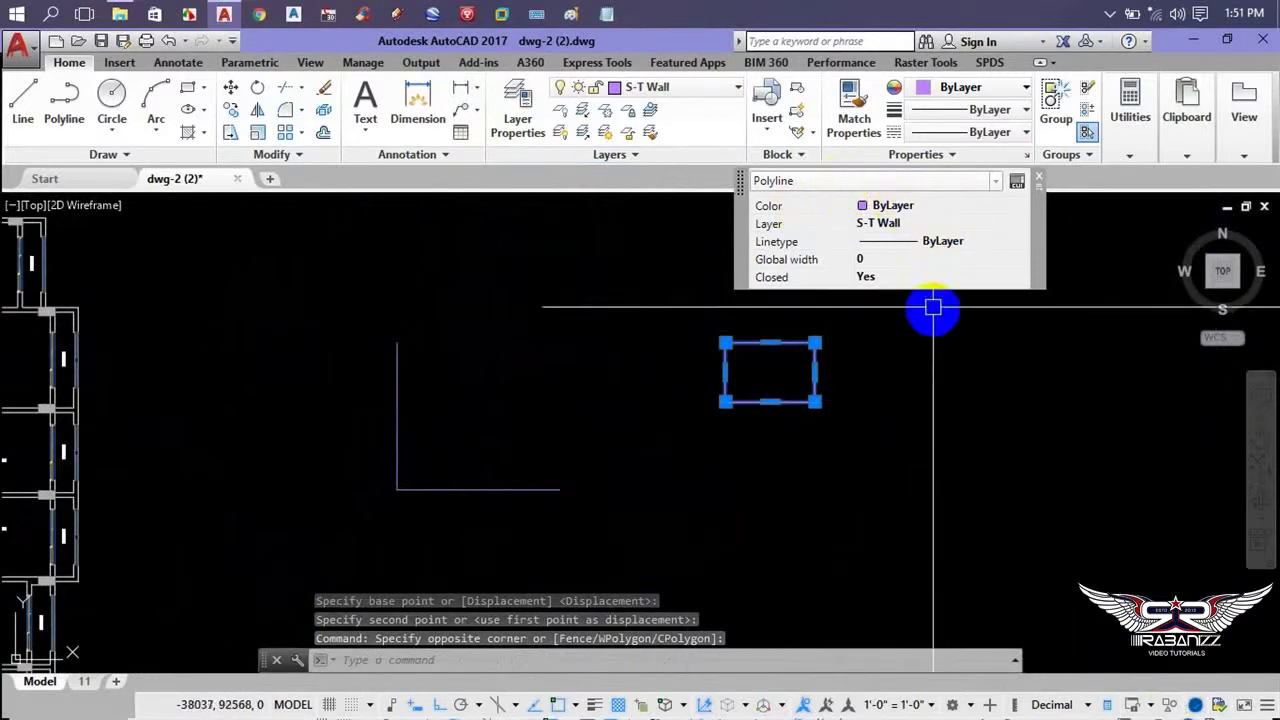
pyautogui.click(1108, 706)
pyautogui.scroll(1, 771, 357)
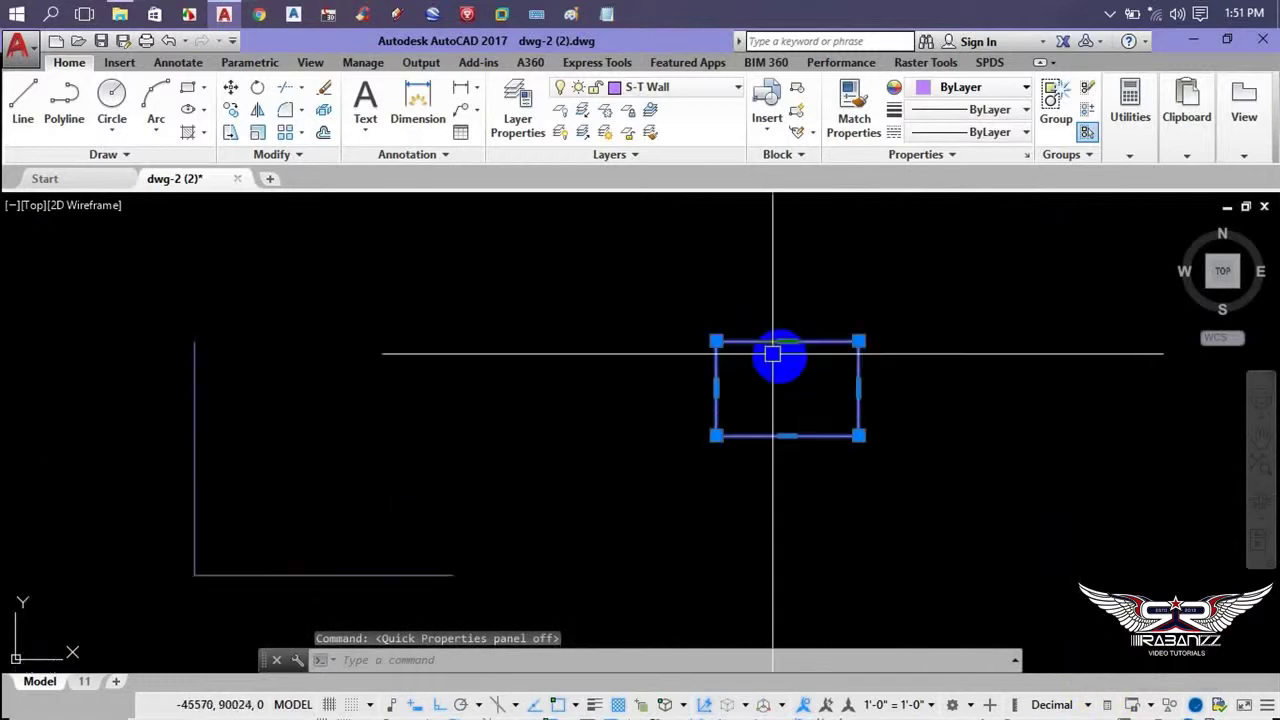
pyautogui.scroll(2, 686, 391)
pyautogui.scroll(-2, 714, 386)
pyautogui.scroll(-3, 534, 371)
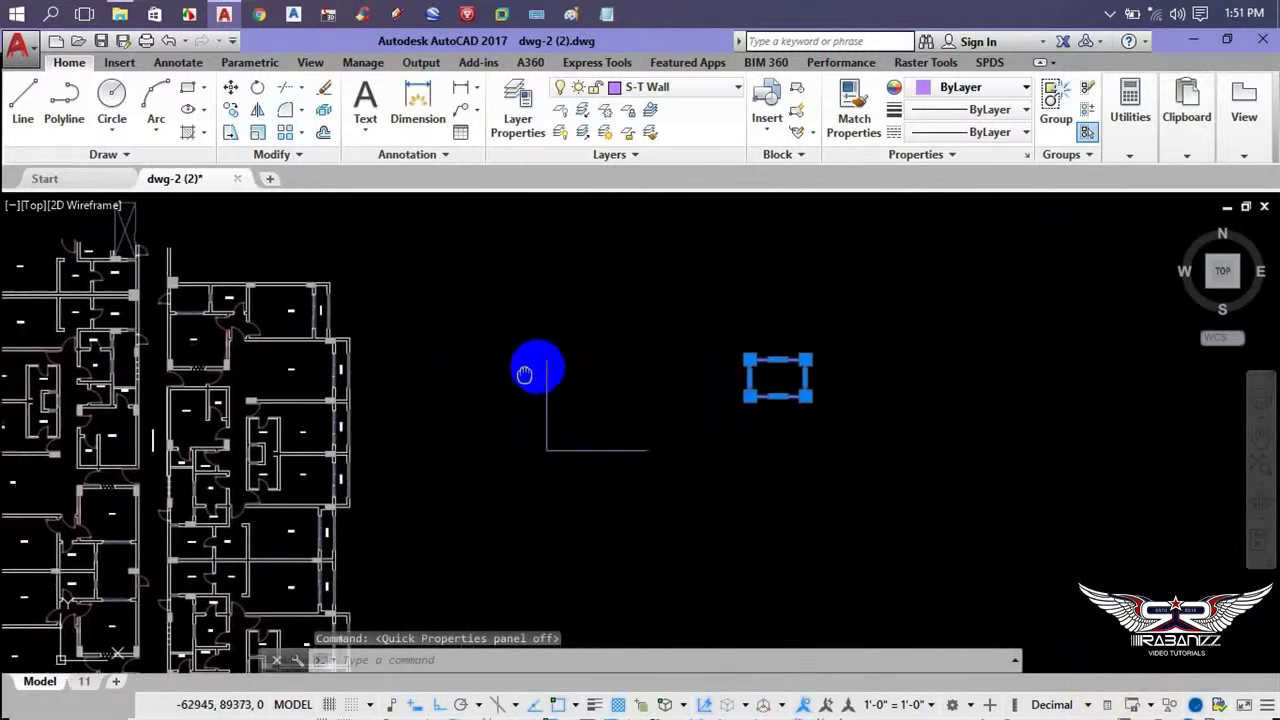
# - Rotate the small rectangle about its corner to a tilted angle, with Ortho turned on
pyautogui.click(519, 384)
pyautogui.press('Escape')
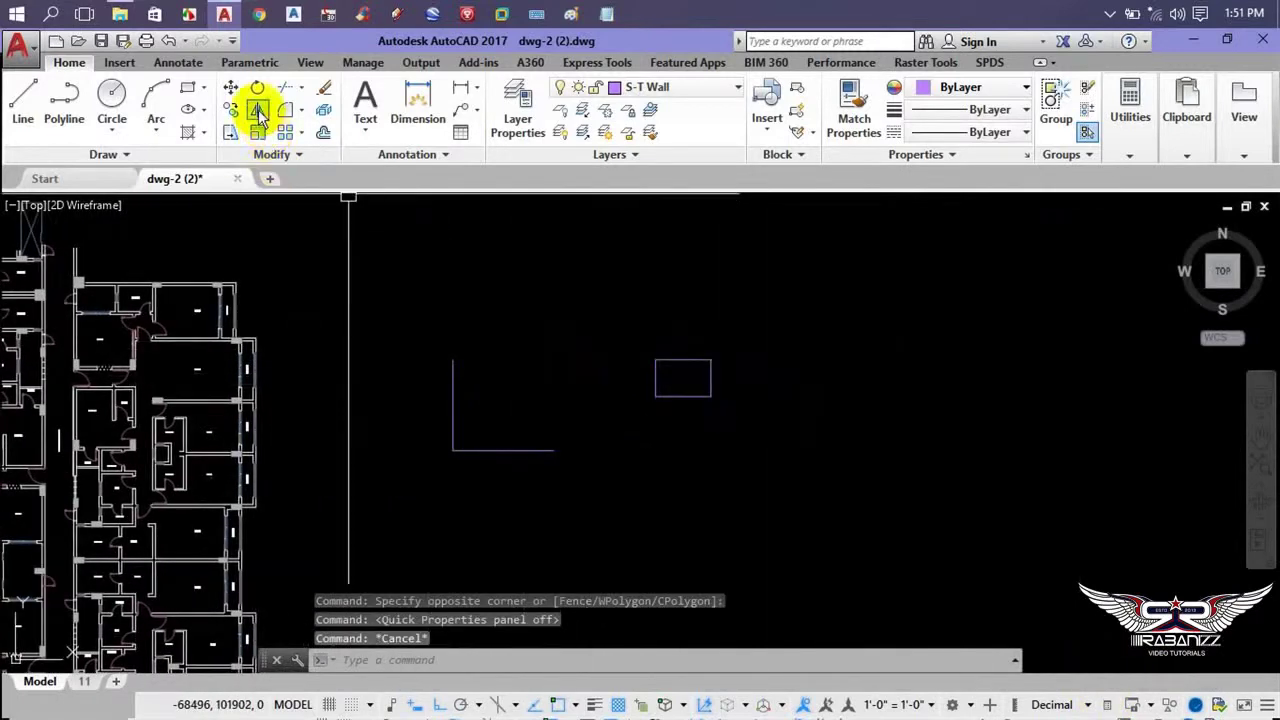
pyautogui.click(259, 97)
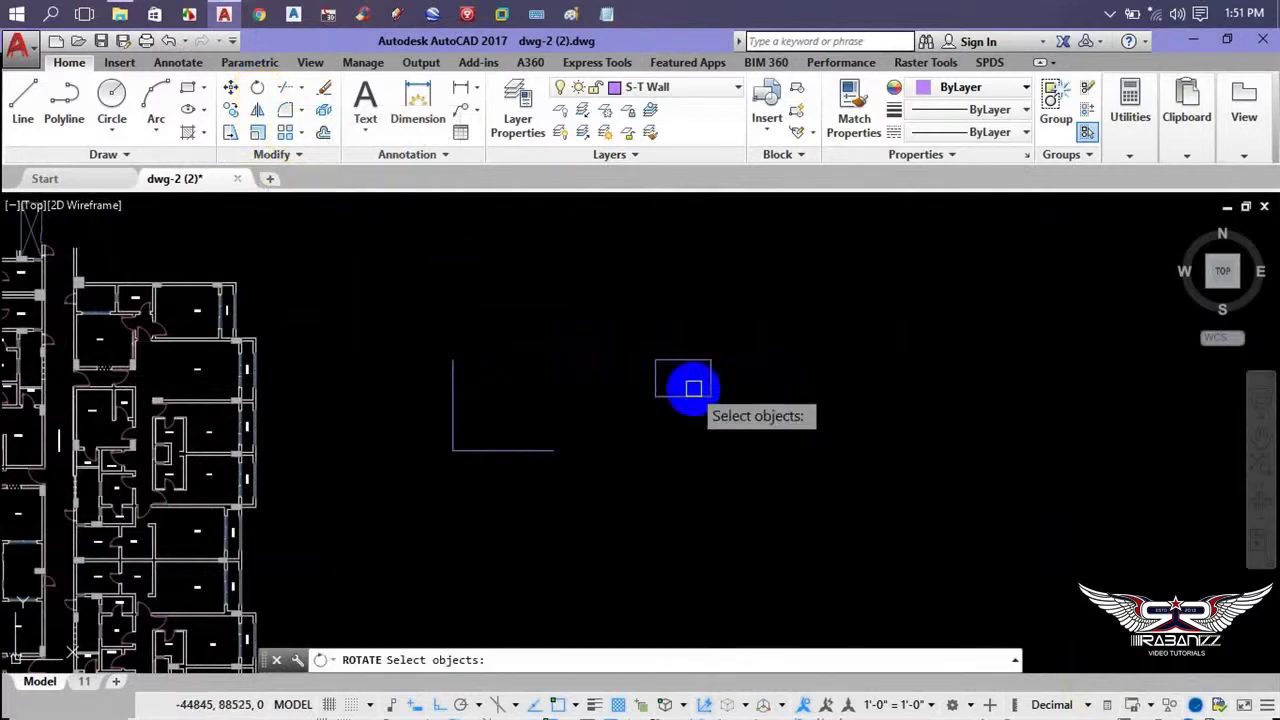
pyautogui.moveTo(732, 378); pyautogui.dragTo(622, 378, button='middle')
pyautogui.click(700, 314)
pyautogui.click(534, 443)
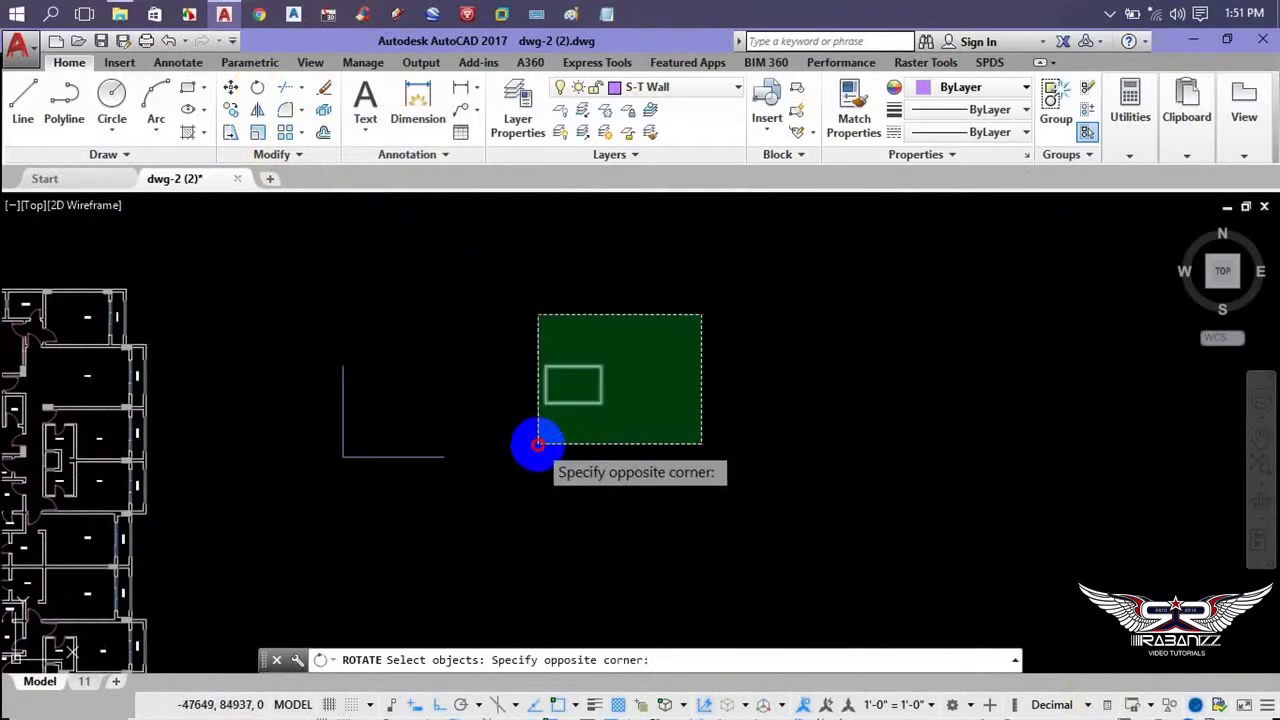
pyautogui.rightClick(655, 455)
pyautogui.click(602, 403)
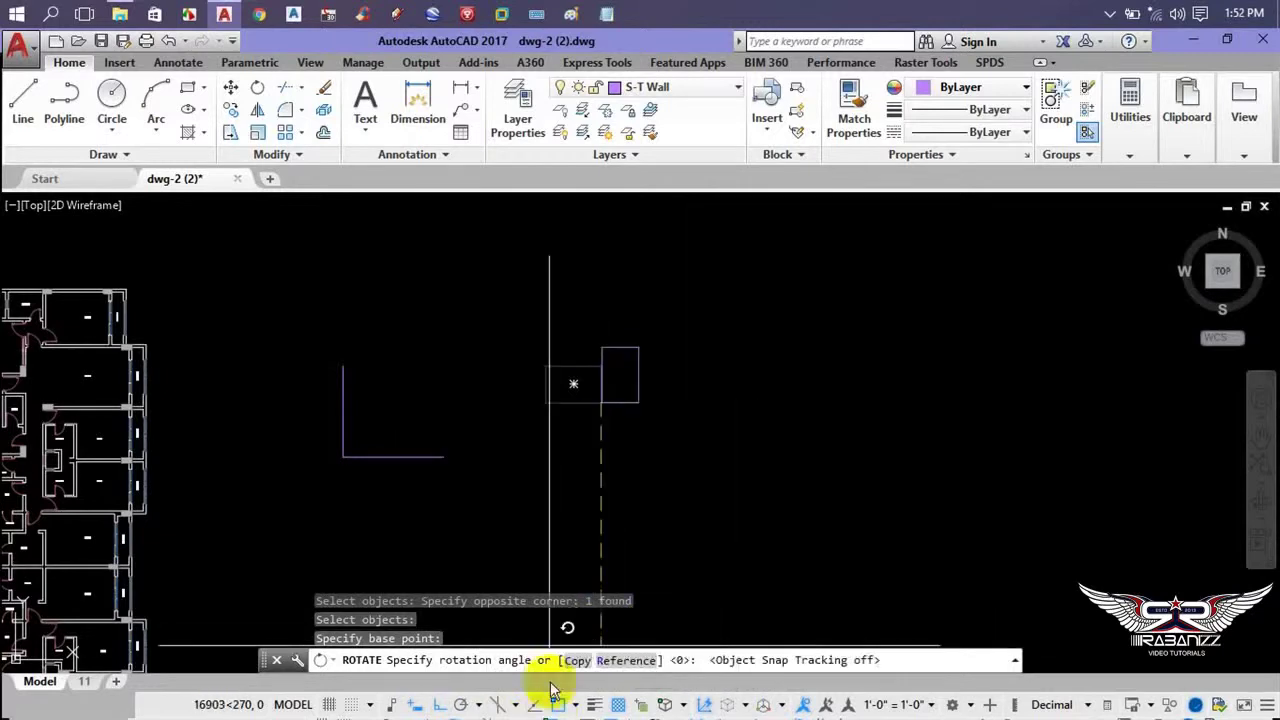
pyautogui.click(536, 706)
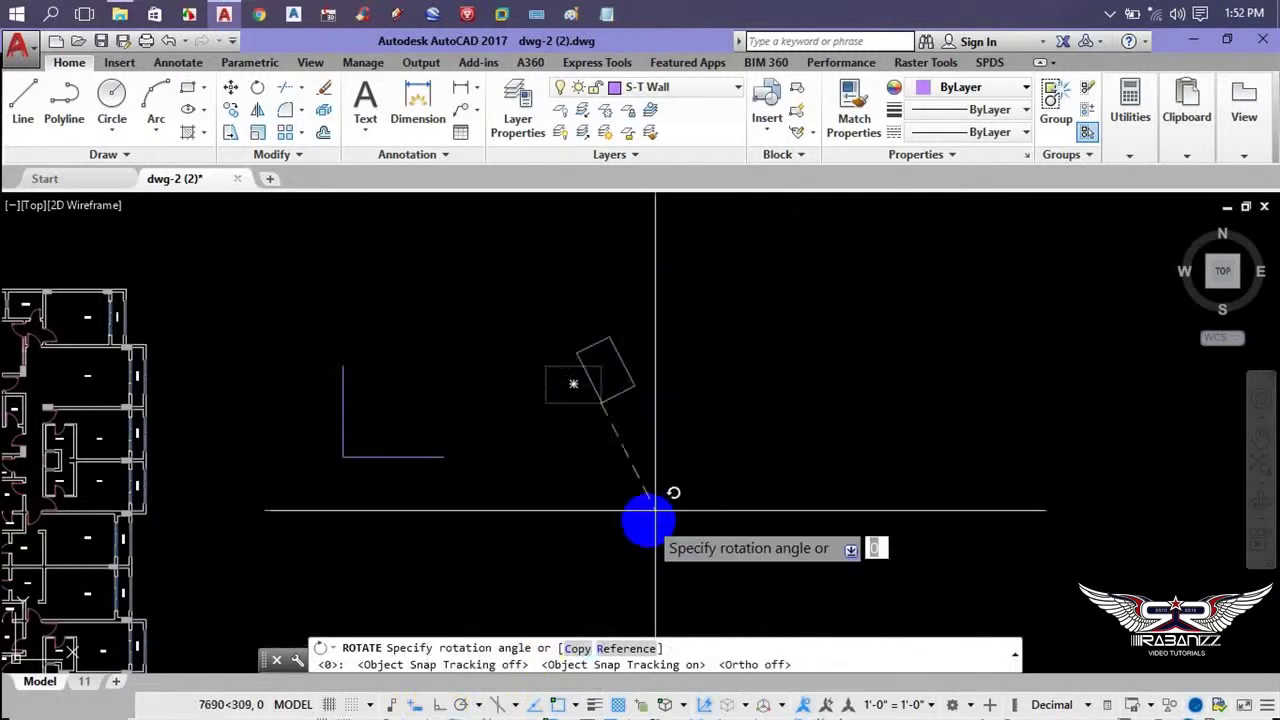
pyautogui.click(437, 708)
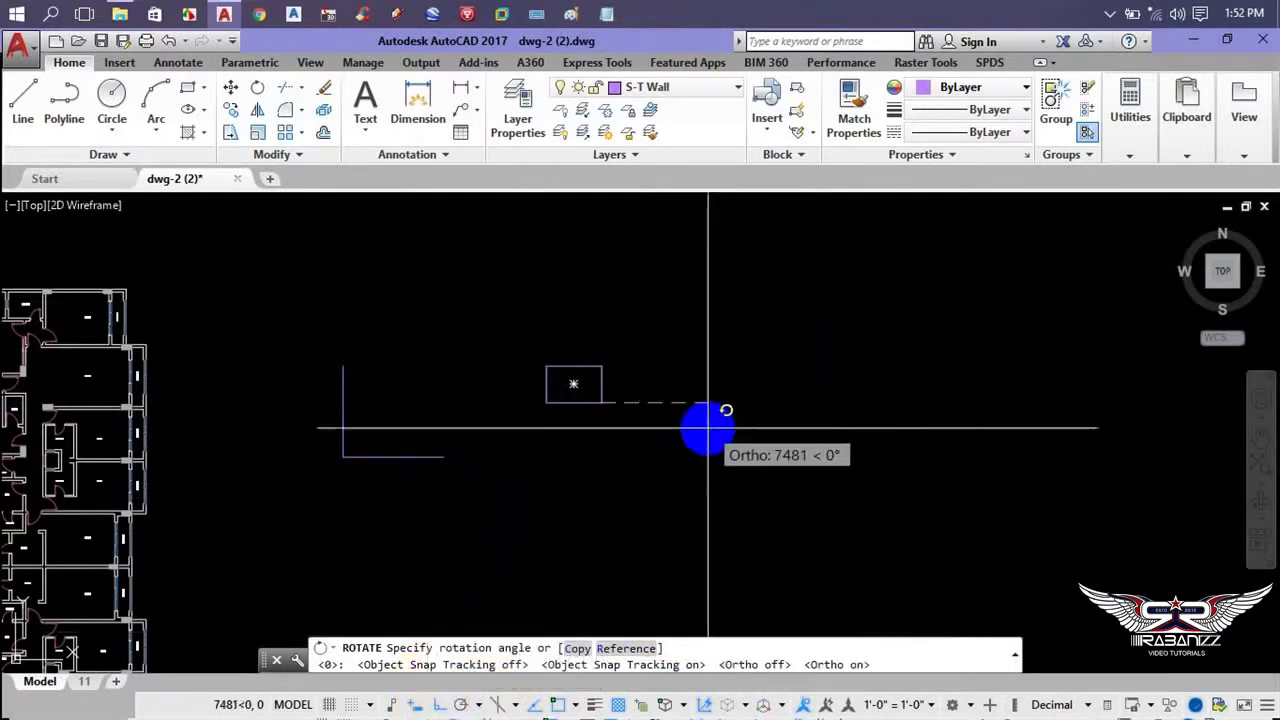
pyautogui.click(539, 707)
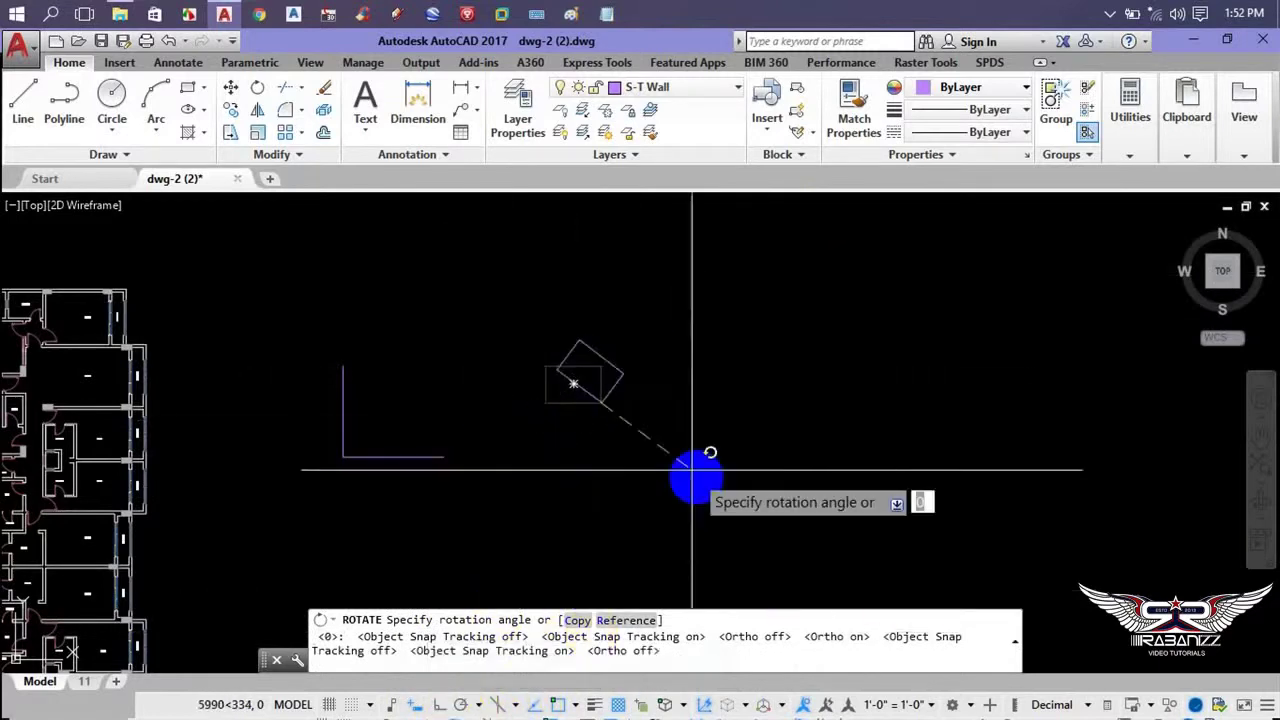
pyautogui.click(779, 341)
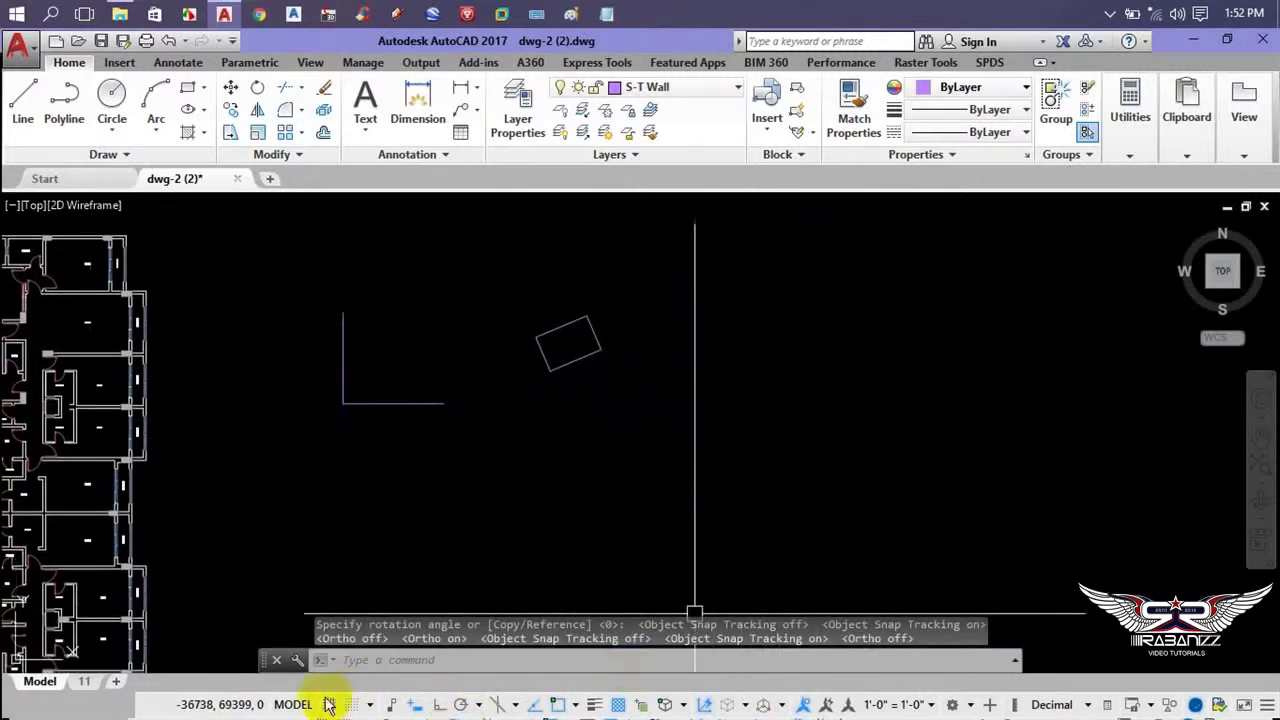
# - Set the annotation scale to 1:1, then check the Gizmo list and toggle a 3D object snap
pyautogui.click(930, 706)
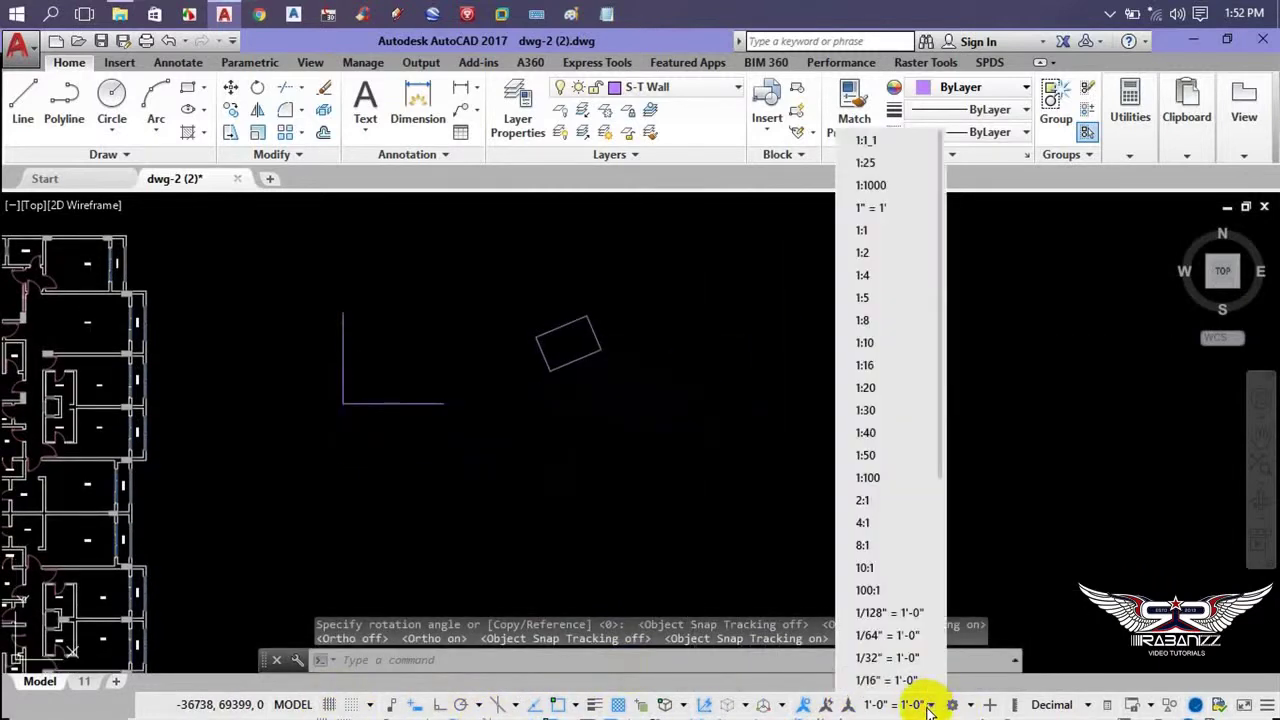
pyautogui.click(871, 226)
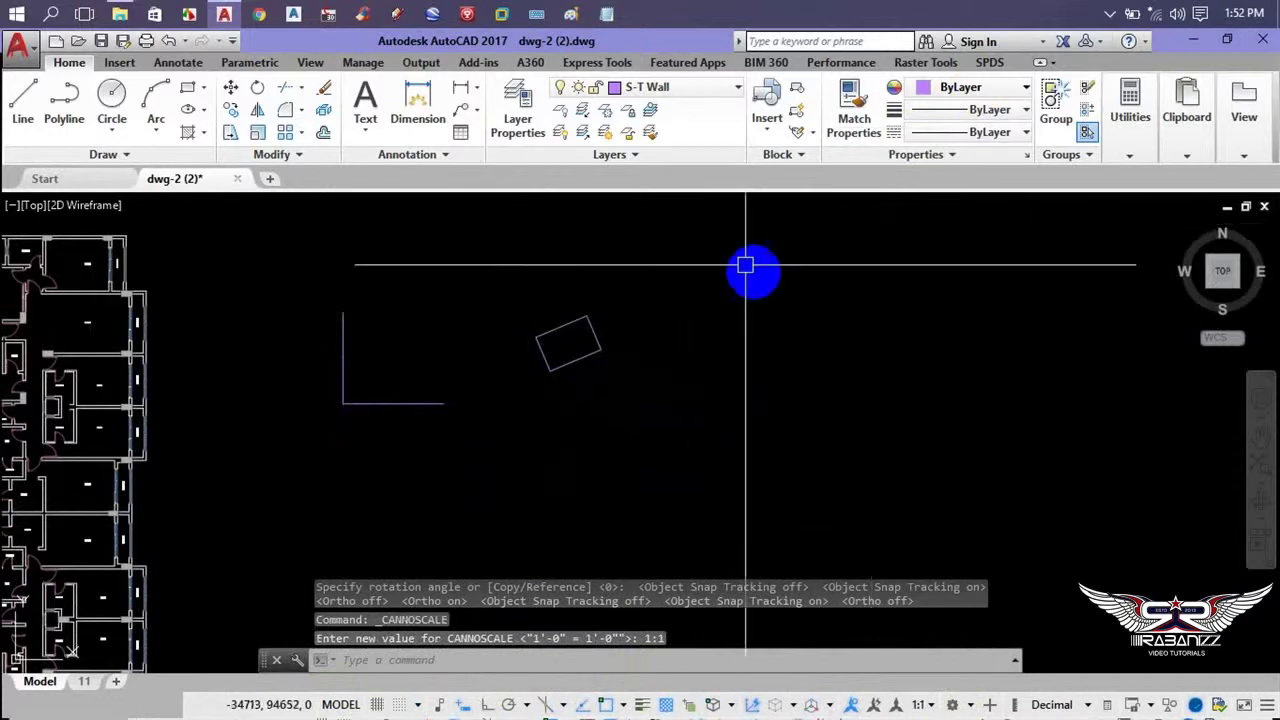
pyautogui.click(829, 706)
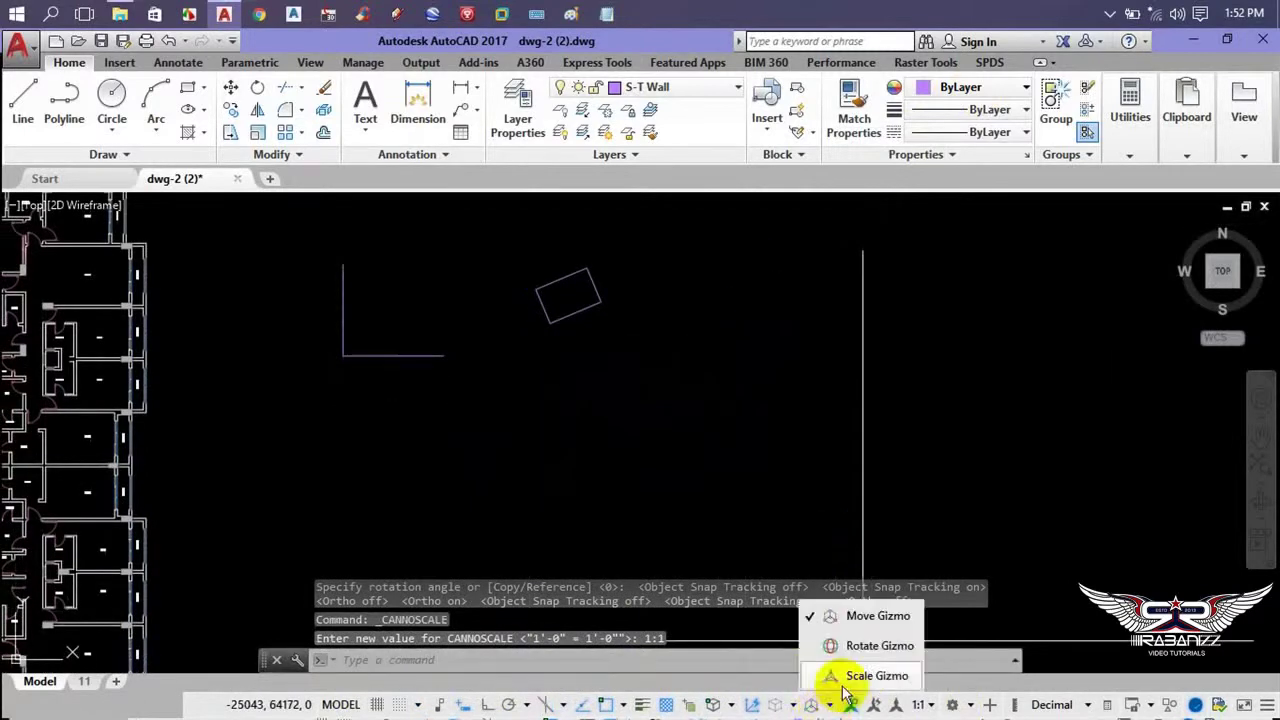
pyautogui.click(723, 705)
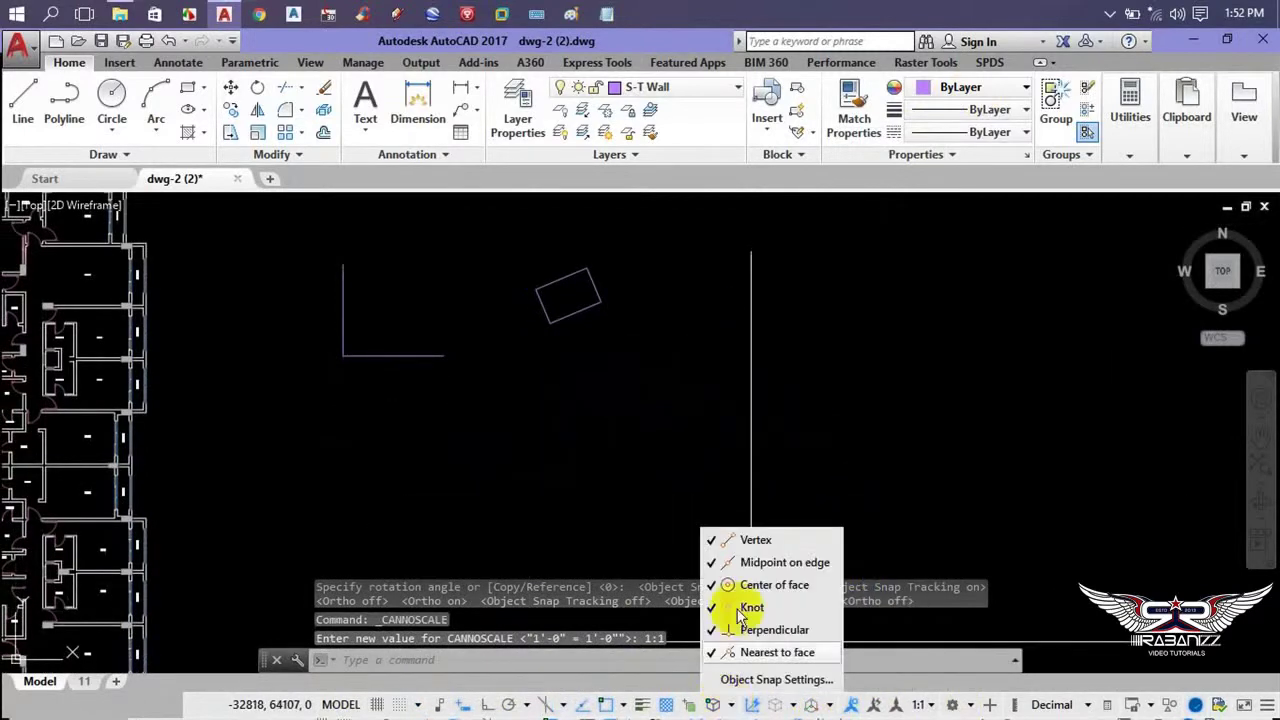
pyautogui.click(749, 609)
# - Browse the 3D Object Snap, Polar Tracking and Isoplane status-bar lists
pyautogui.click(734, 702)
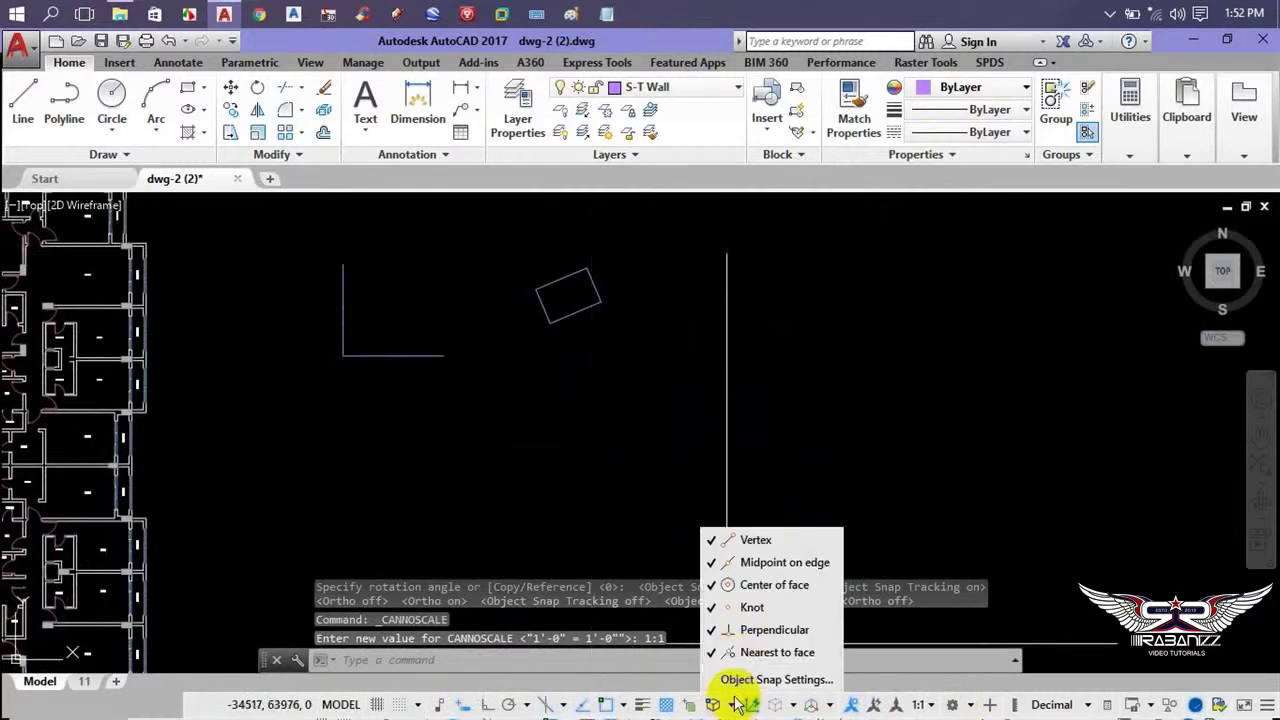
pyautogui.click(586, 429)
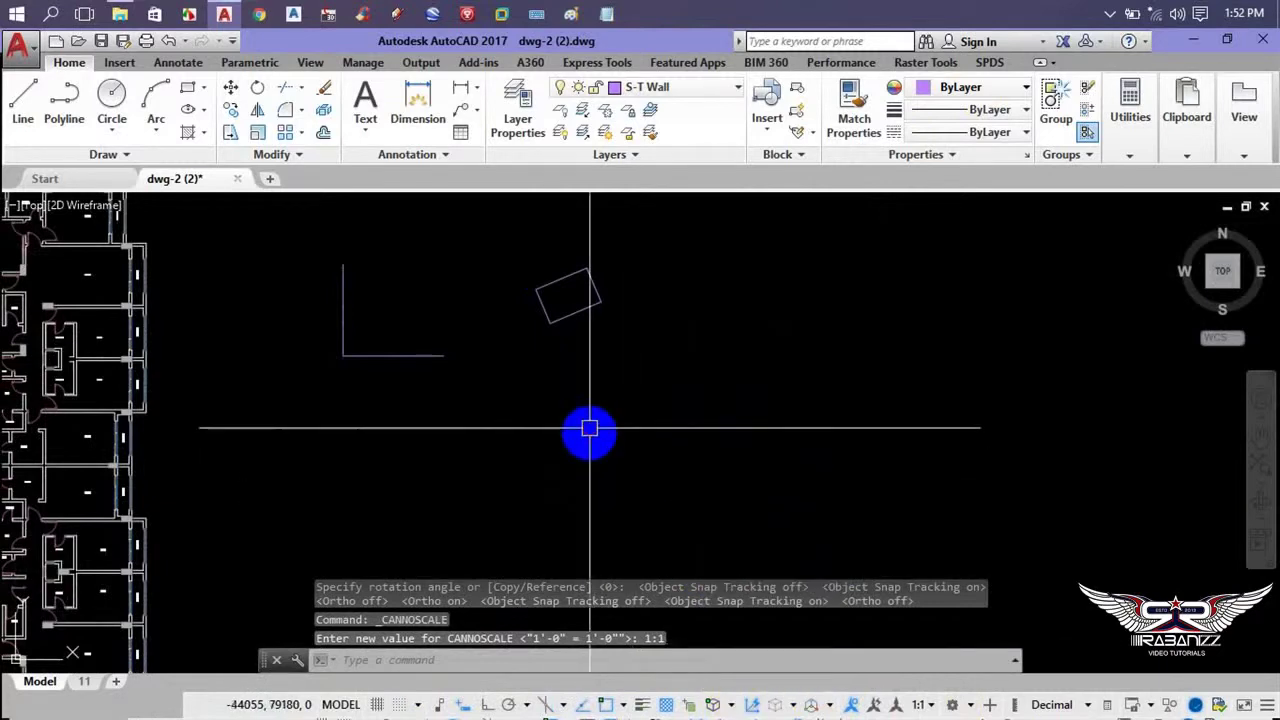
pyautogui.click(532, 705)
pyautogui.click(709, 531)
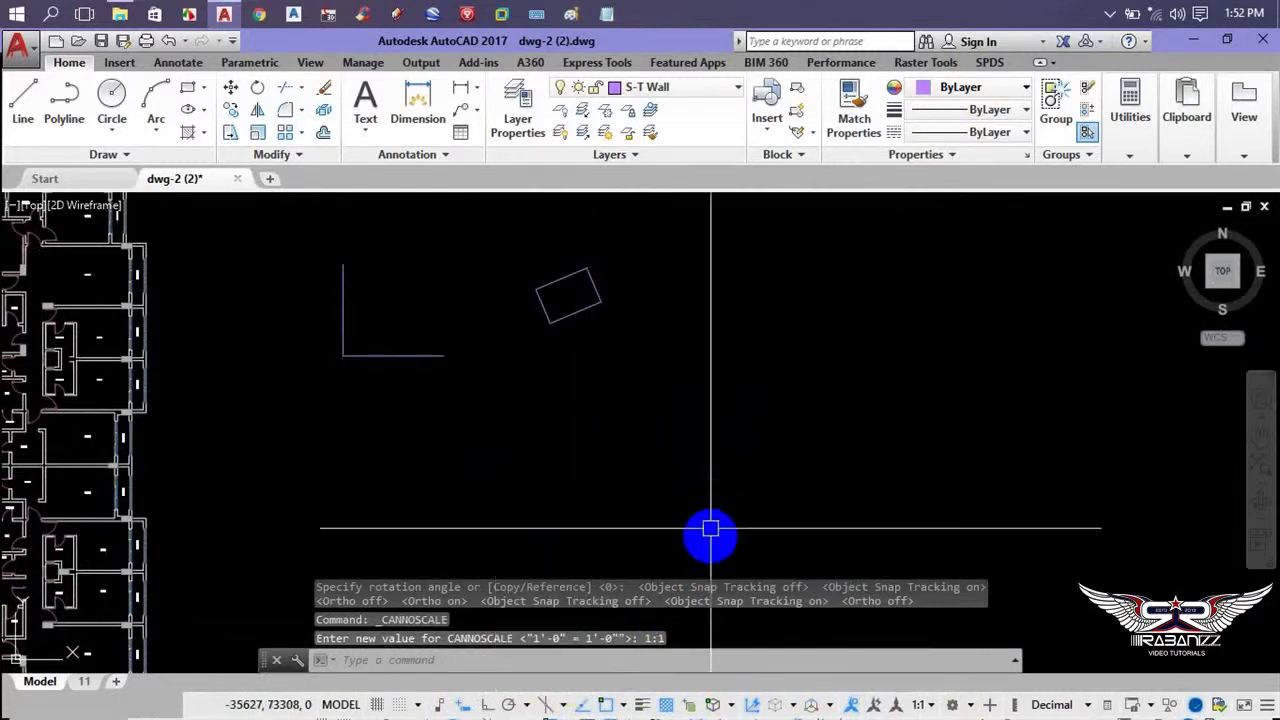
pyautogui.click(563, 705)
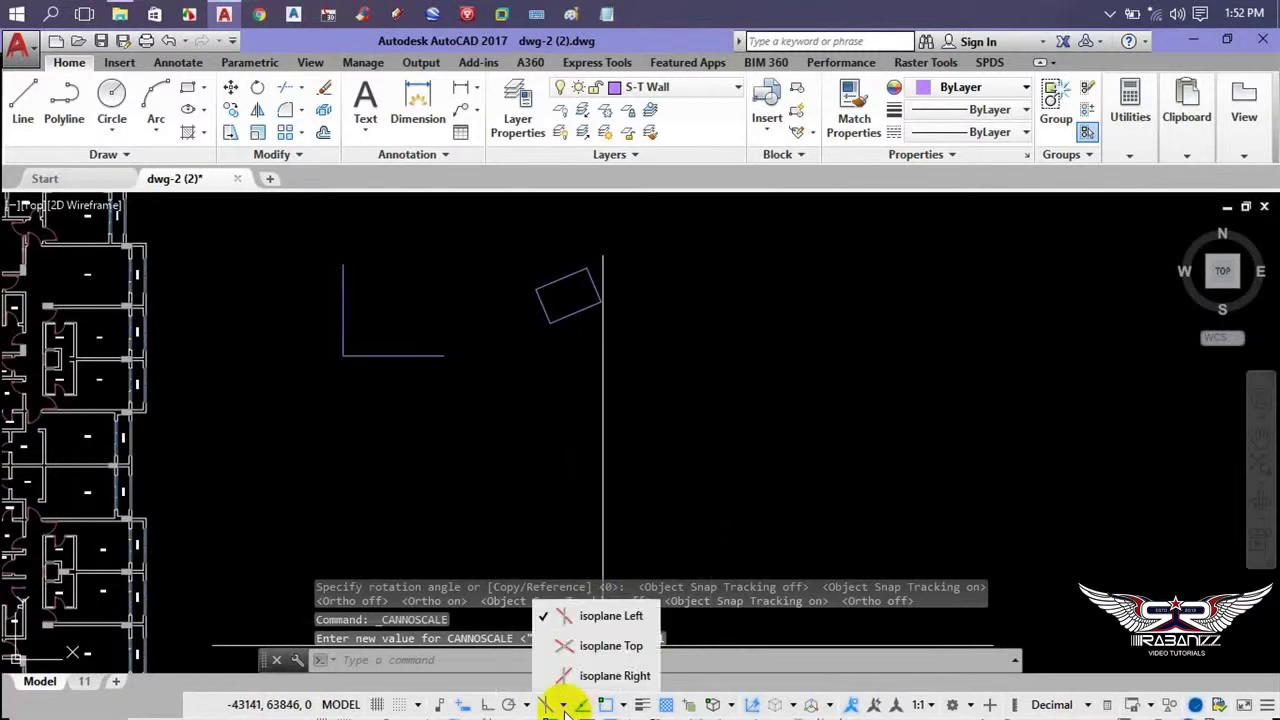
# - On the top isoplane with Ortho on, draw an isometric rhombus as a polyline
pyautogui.click(618, 655)
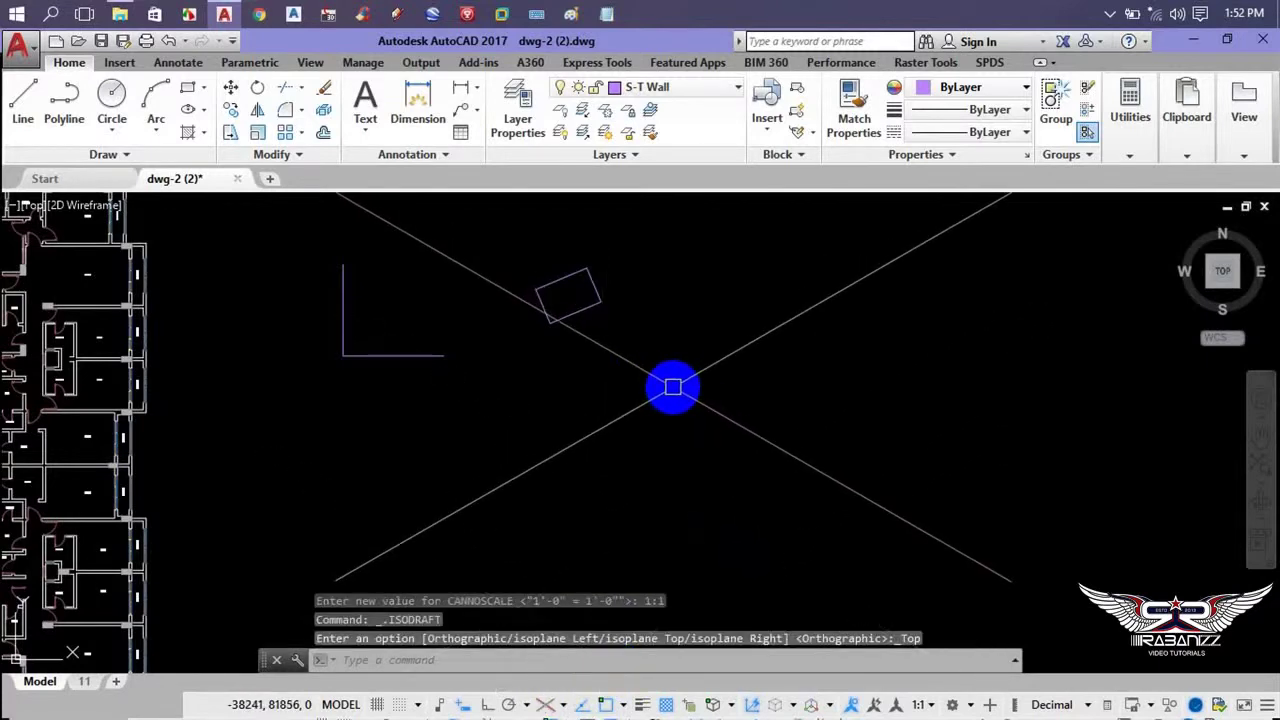
pyautogui.write('pl')
pyautogui.press('Return')
pyautogui.click(572, 386)
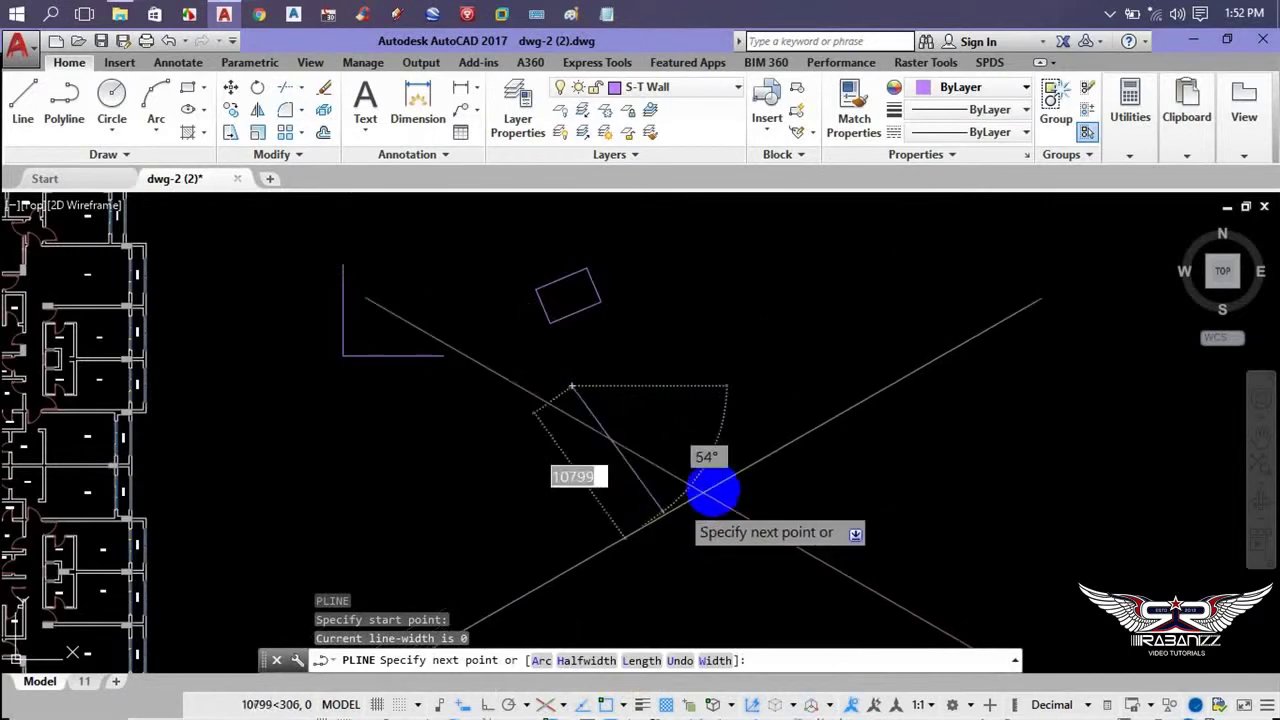
pyautogui.click(488, 706)
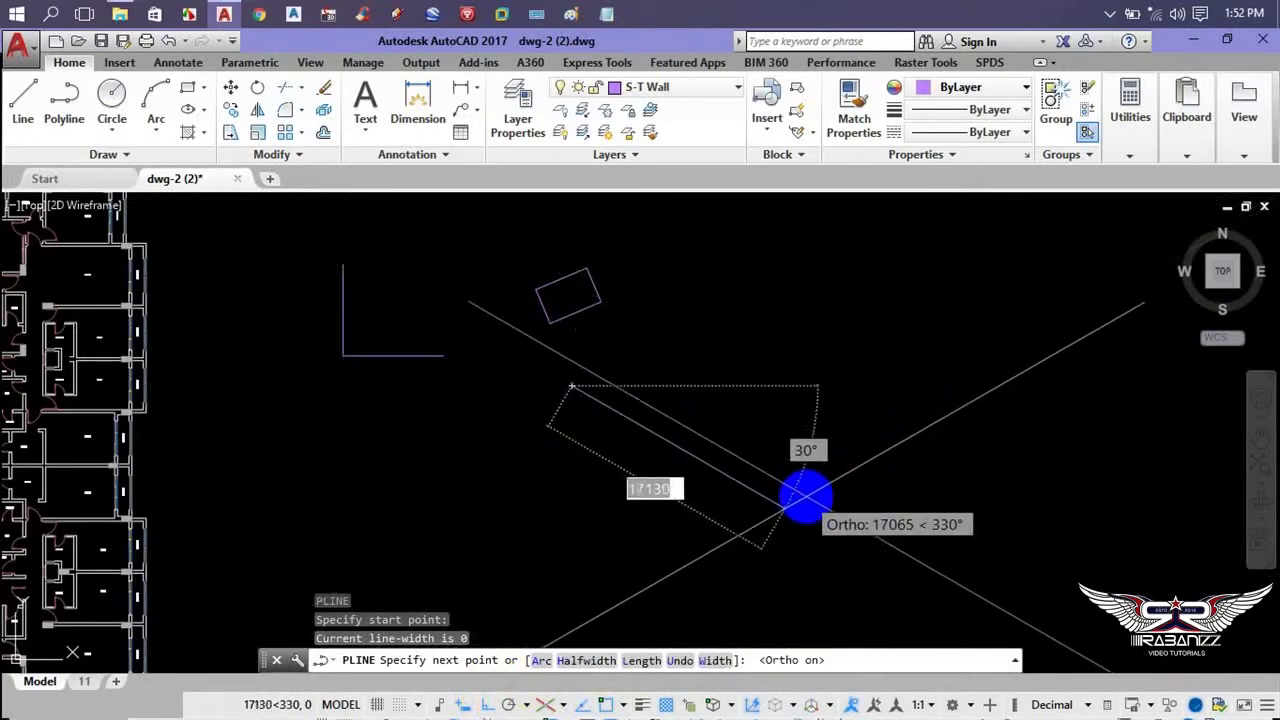
pyautogui.click(860, 555)
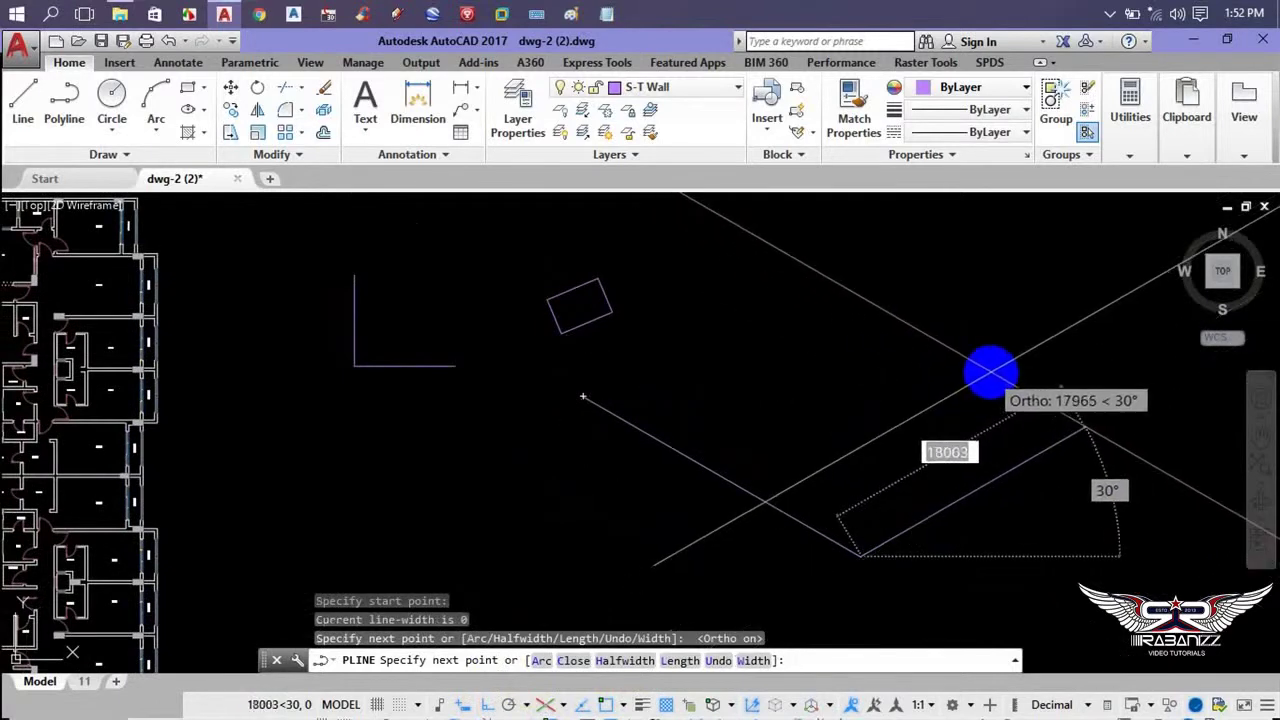
pyautogui.click(1080, 410)
pyautogui.moveTo(961, 304); pyautogui.dragTo(686, 277, button='middle')
pyautogui.click(600, 245)
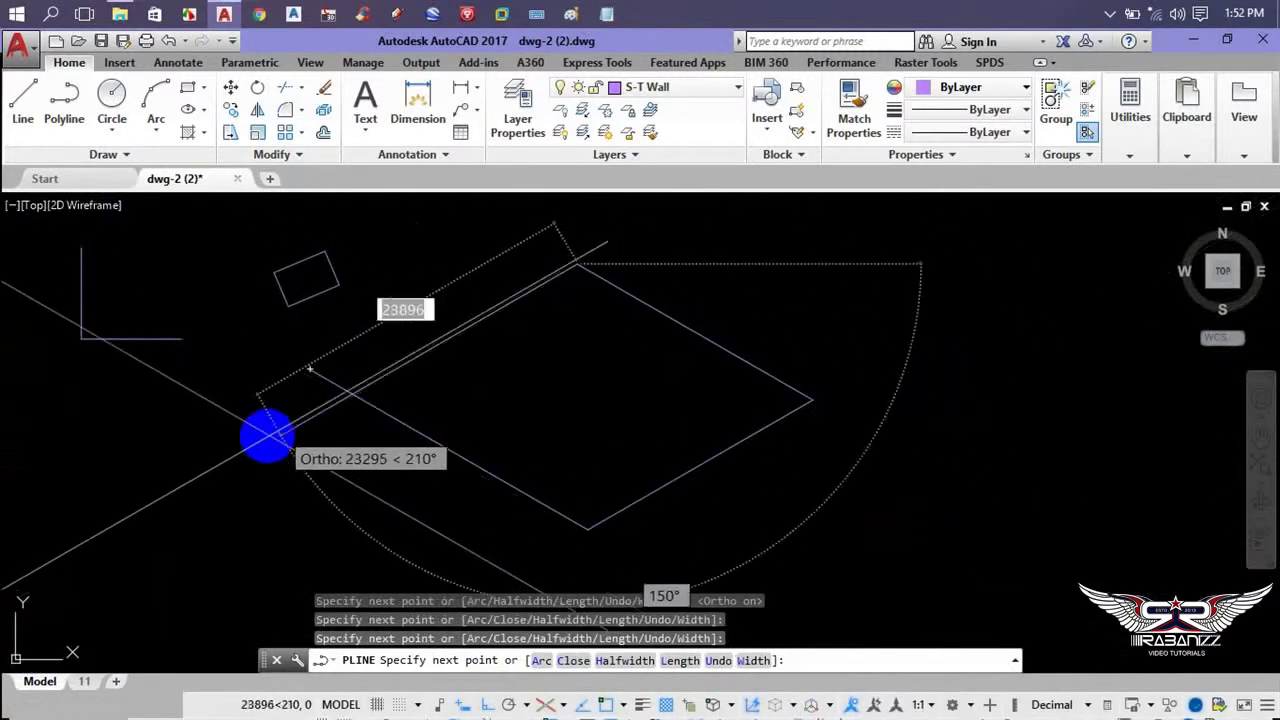
pyautogui.click(268, 435)
pyautogui.press('Return')
# - Switch isometric drafting to the right isoplane
pyautogui.moveTo(609, 374); pyautogui.dragTo(538, 500, button='middle')
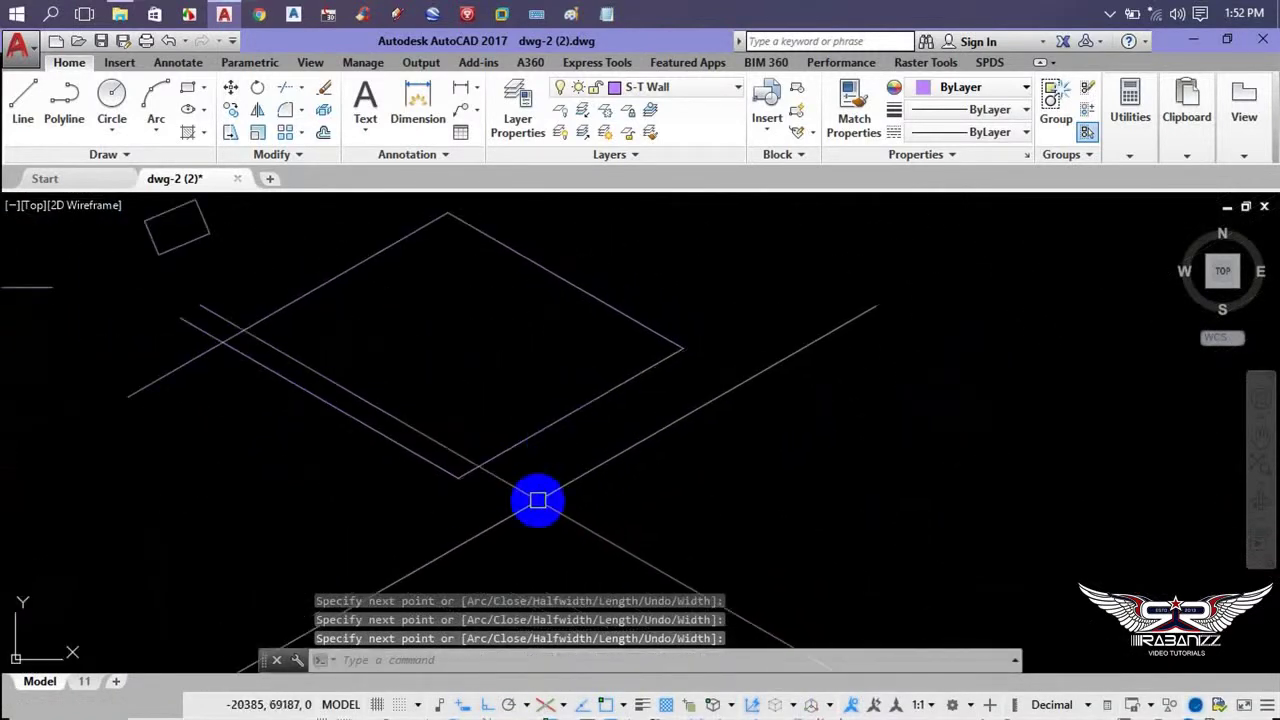
pyautogui.moveTo(538, 500); pyautogui.dragTo(657, 430)
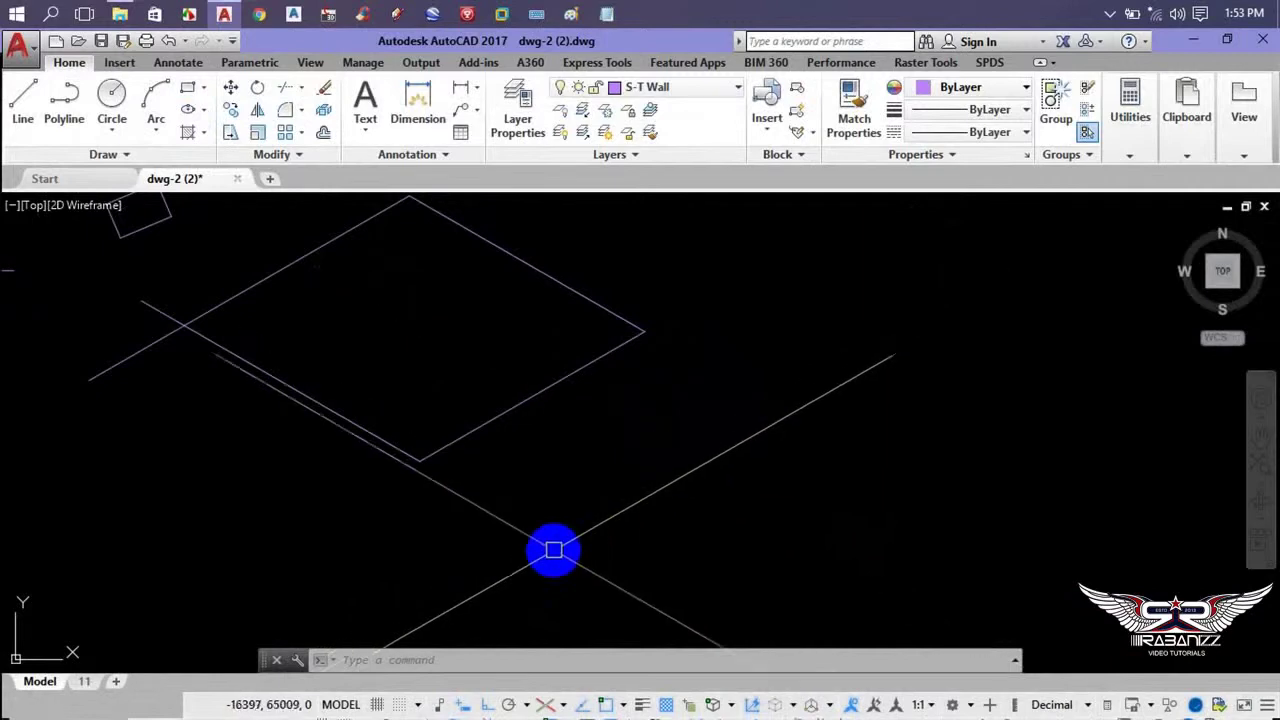
pyautogui.click(563, 707)
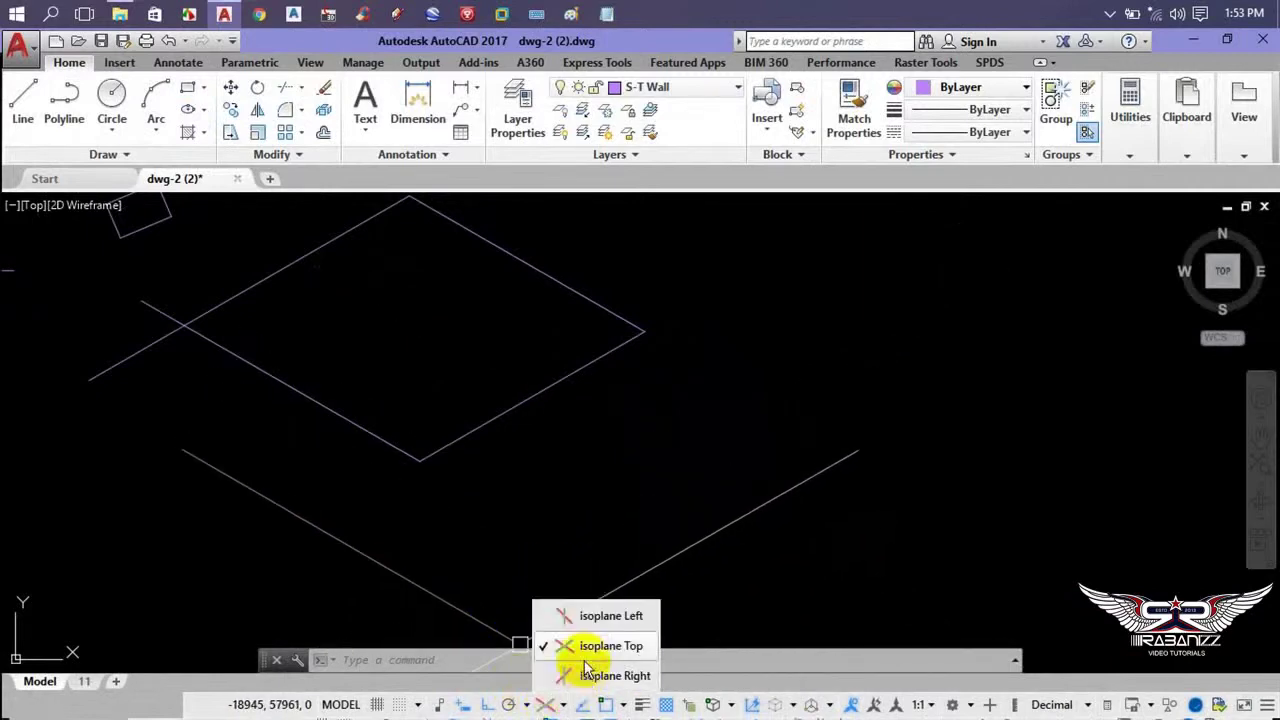
pyautogui.click(596, 677)
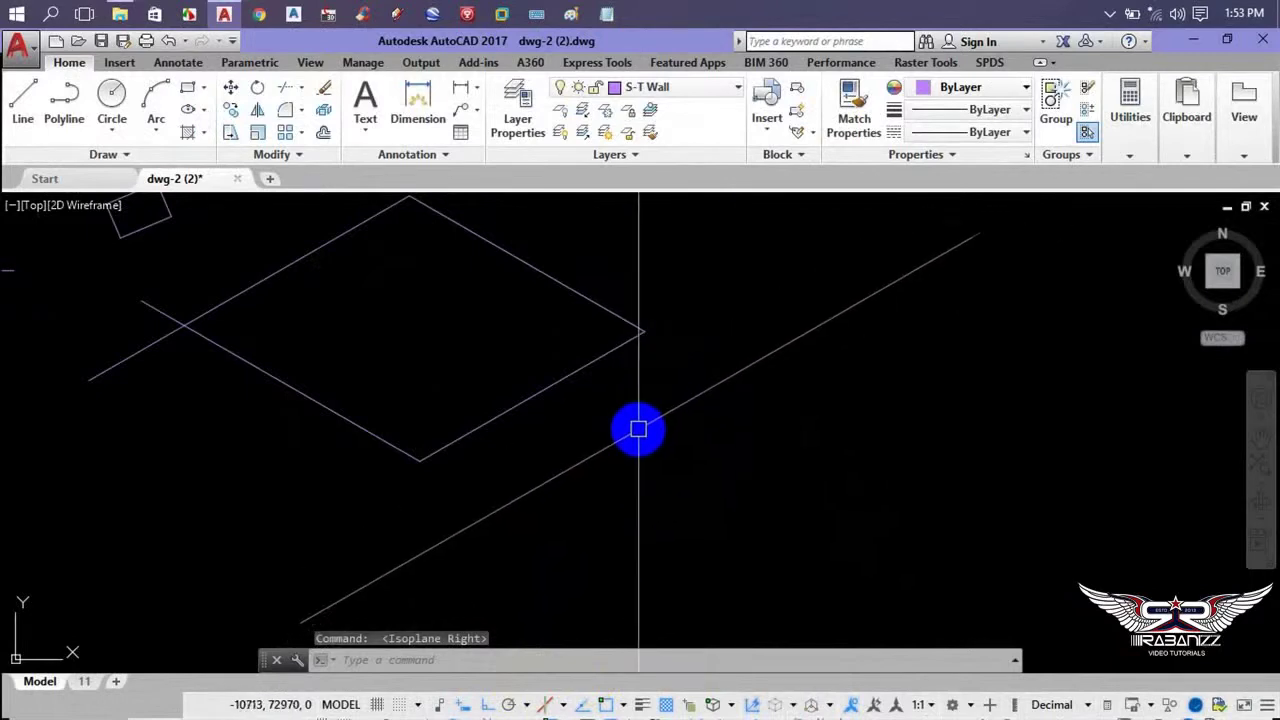
# - Draw a slanted side-panel polyline with 30° and 210° edges right of the rhombus
pyautogui.moveTo(654, 400); pyautogui.dragTo(546, 424, button='middle')
pyautogui.write('l')
pyautogui.press('Return')
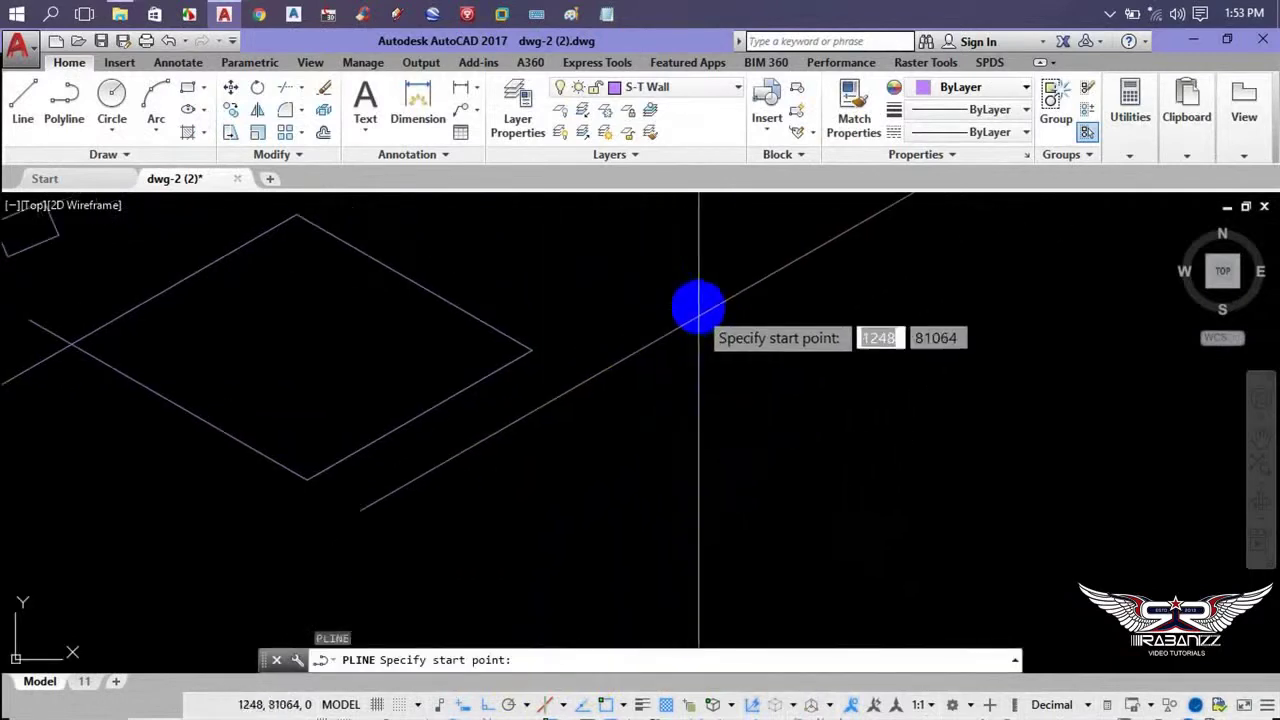
pyautogui.click(697, 292)
pyautogui.click(712, 506)
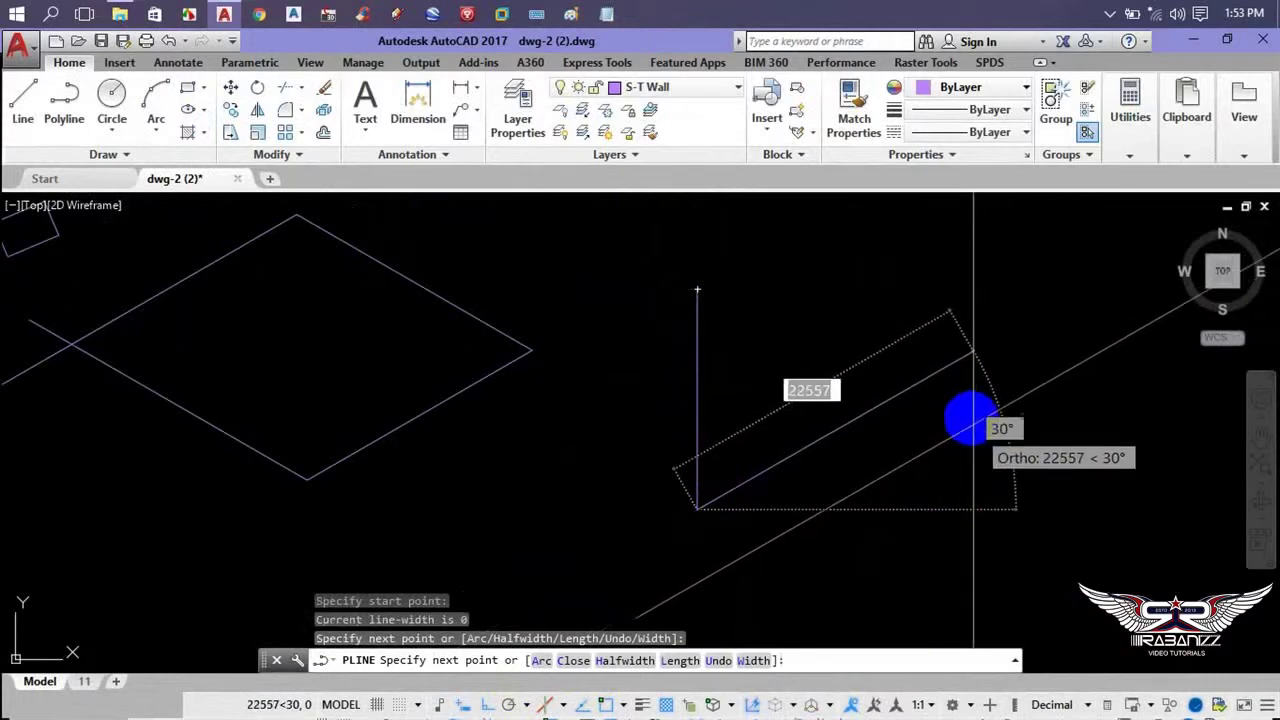
pyautogui.click(950, 355)
pyautogui.click(923, 232)
pyautogui.click(611, 378)
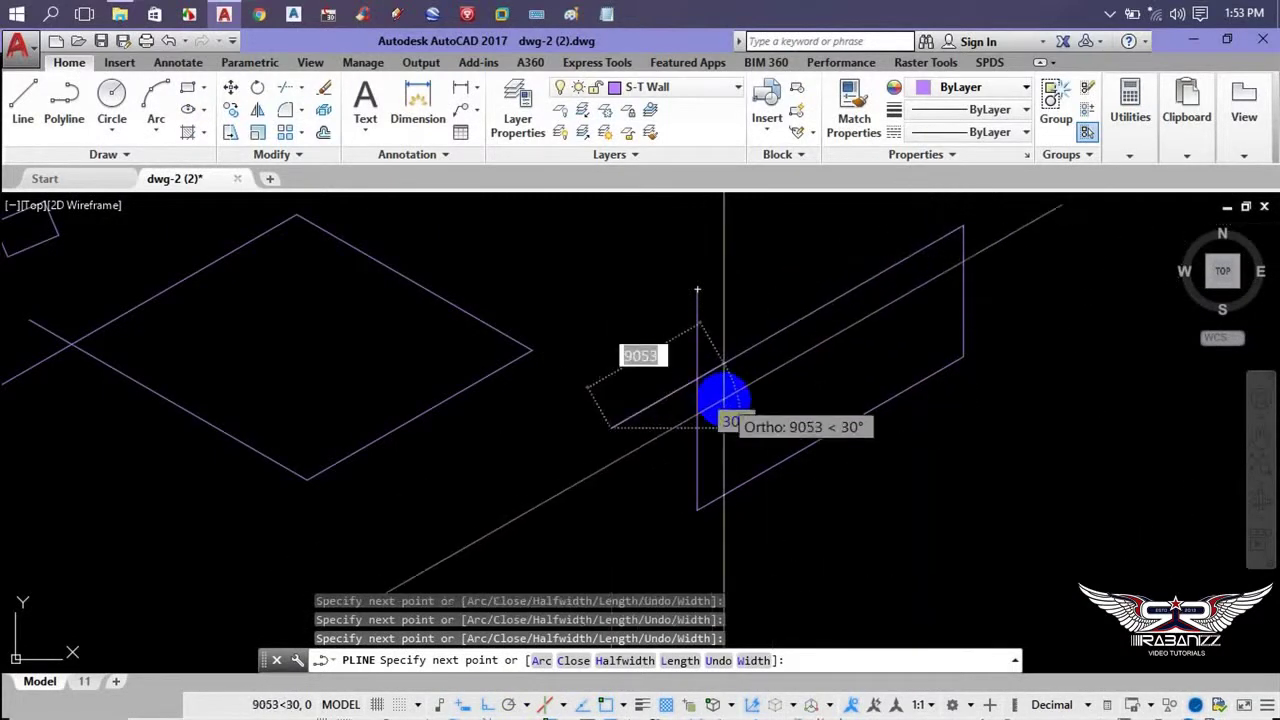
pyautogui.click(727, 405)
pyautogui.rightClick(705, 460)
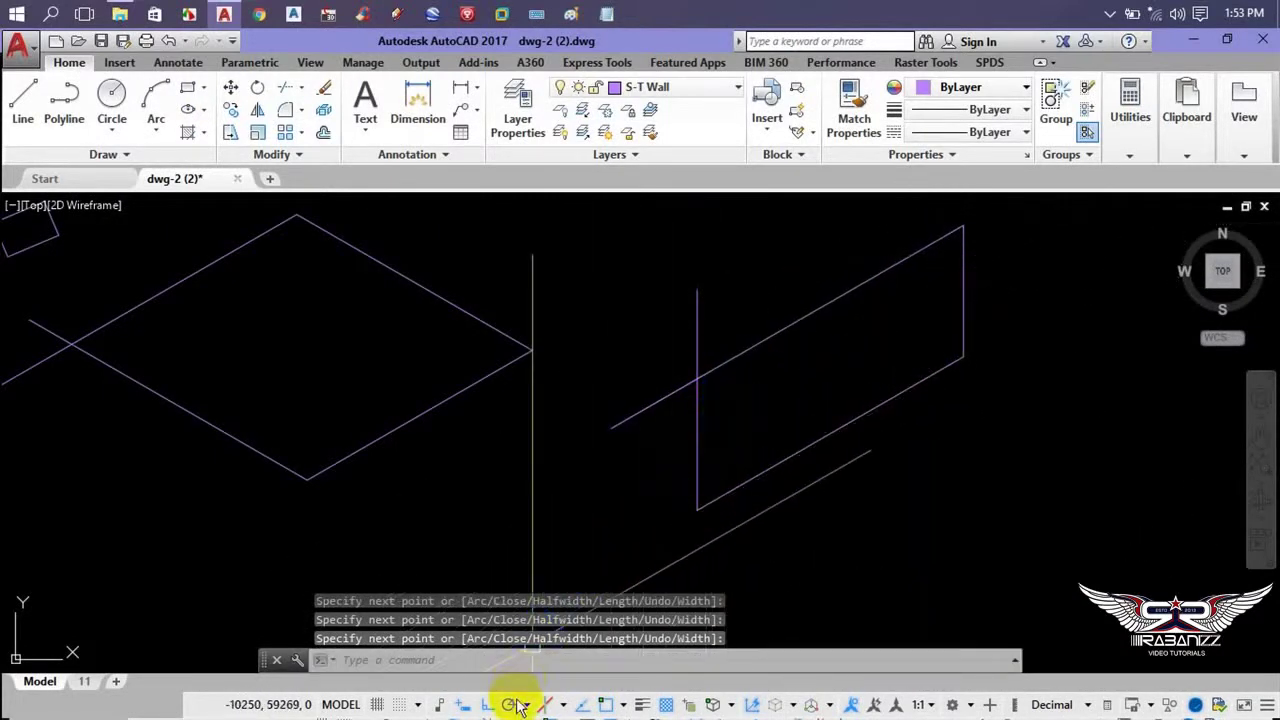
# - Switch drafting to the left isoplane and restart the polyline command
pyautogui.click(562, 705)
pyautogui.click(600, 616)
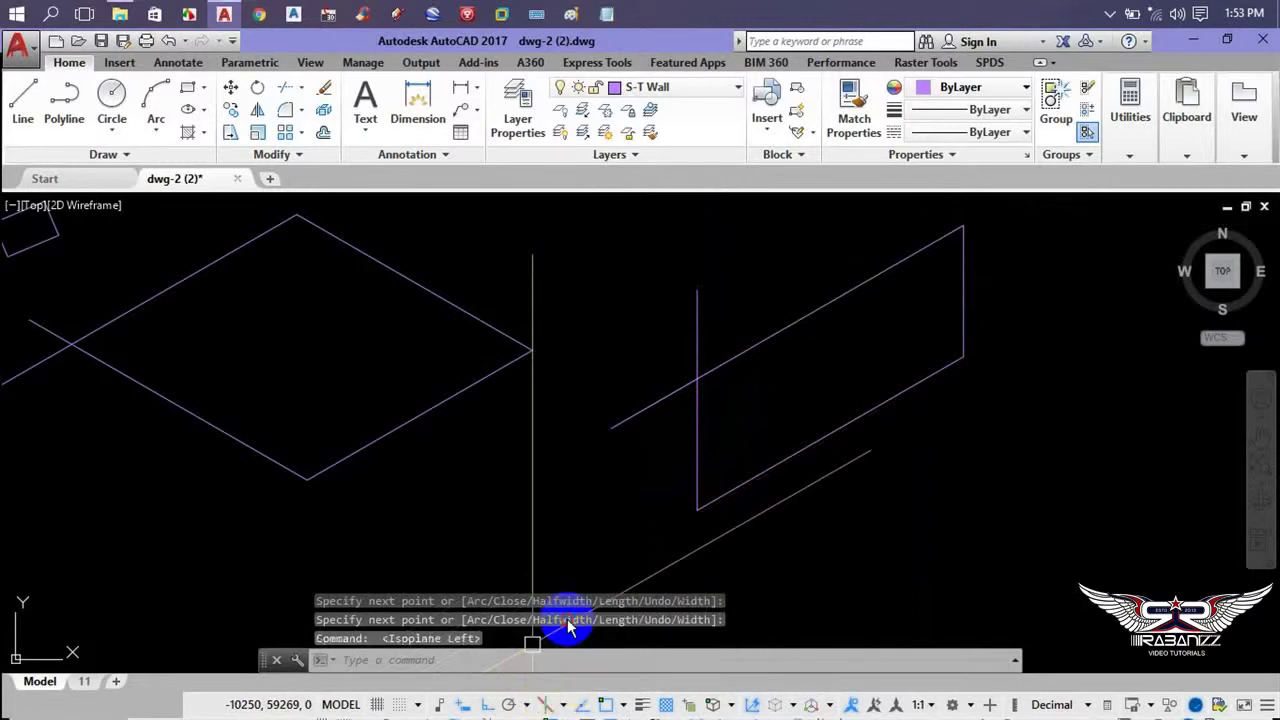
pyautogui.moveTo(643, 520); pyautogui.dragTo(543, 580, button='middle')
pyautogui.press('Return')
# - Draw a second isometric panel on the left isoplane
pyautogui.scroll(-3, 751, 466)
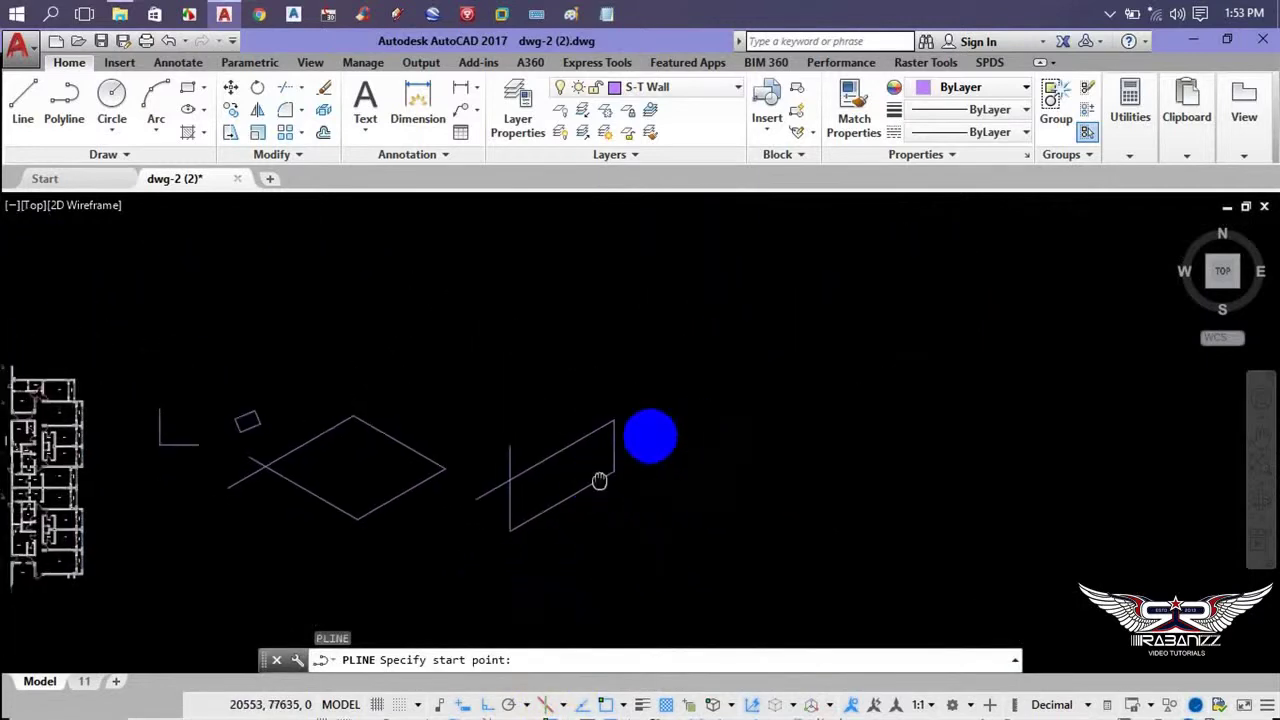
pyautogui.click(628, 300)
pyautogui.click(782, 390)
pyautogui.click(782, 288)
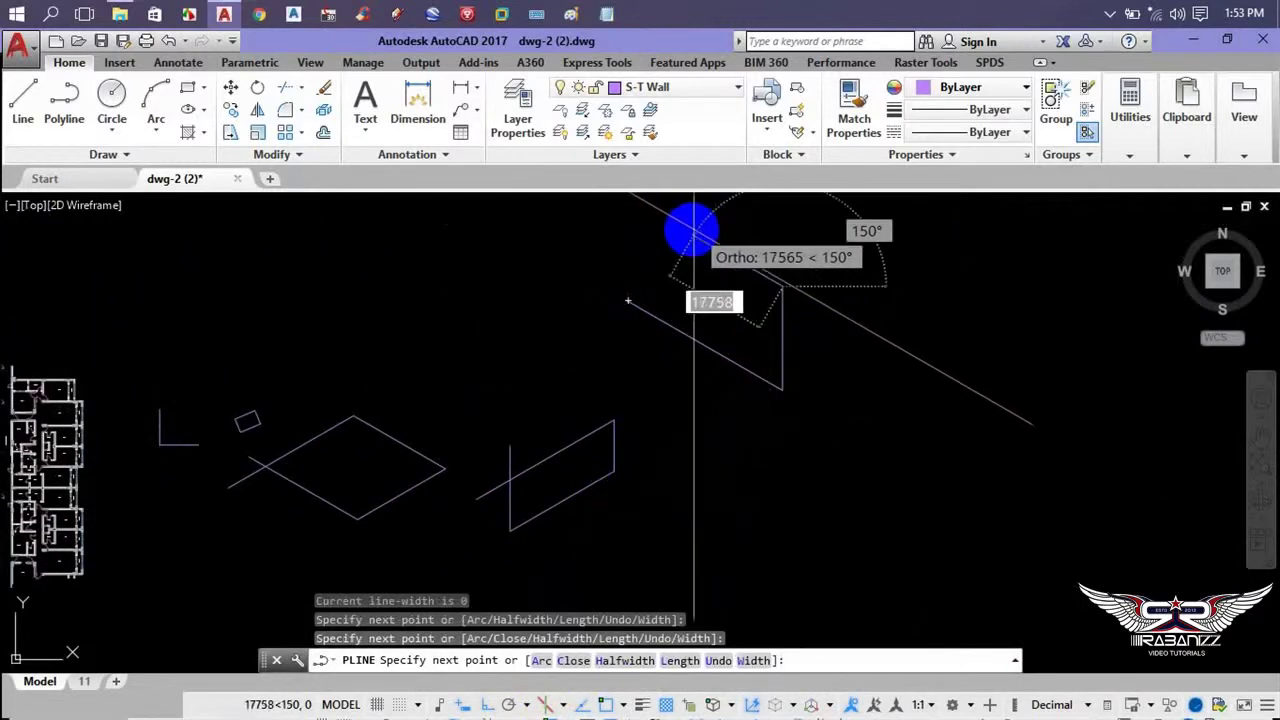
pyautogui.click(675, 224)
pyautogui.click(675, 389)
pyautogui.moveTo(768, 420); pyautogui.dragTo(599, 465, button='middle')
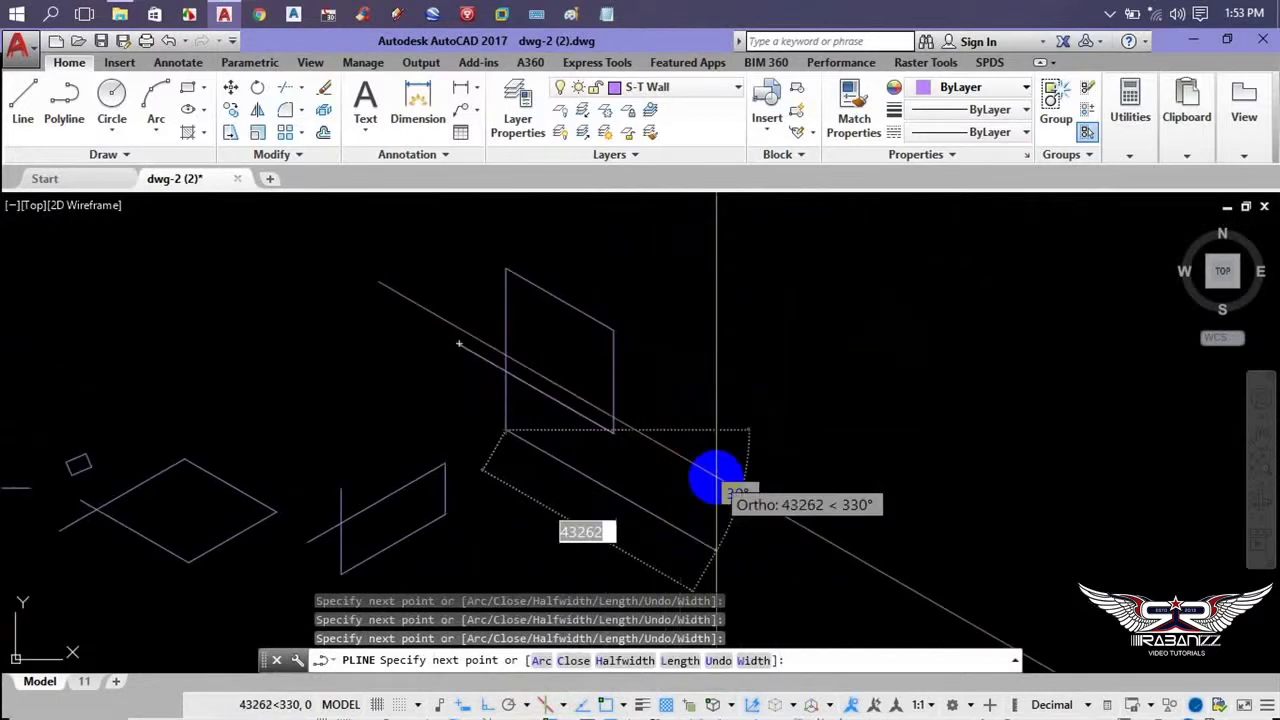
pyautogui.press('Escape')
# - Draw the isometric box's side face with slanted, vertical and 150° edges
pyautogui.moveTo(713, 457); pyautogui.dragTo(530, 457, button='middle')
pyautogui.write('p')
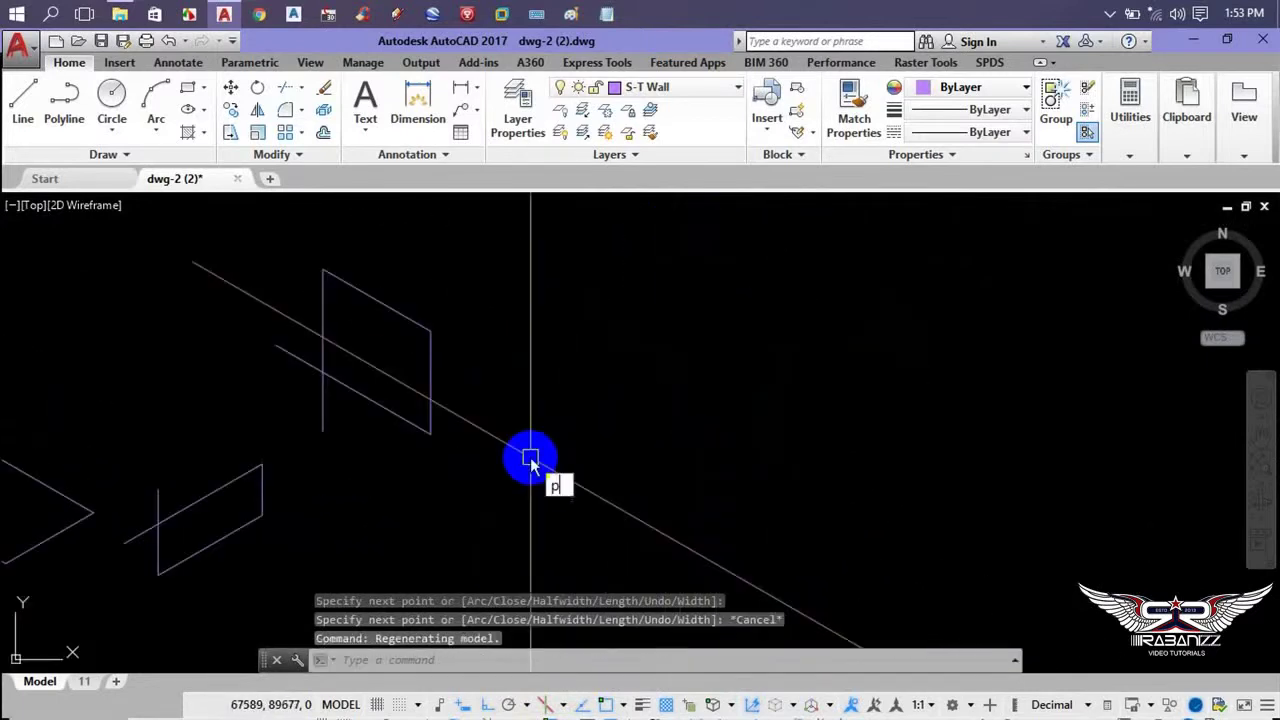
pyautogui.write('l')
pyautogui.press('Return')
pyautogui.click(528, 390)
pyautogui.click(673, 470)
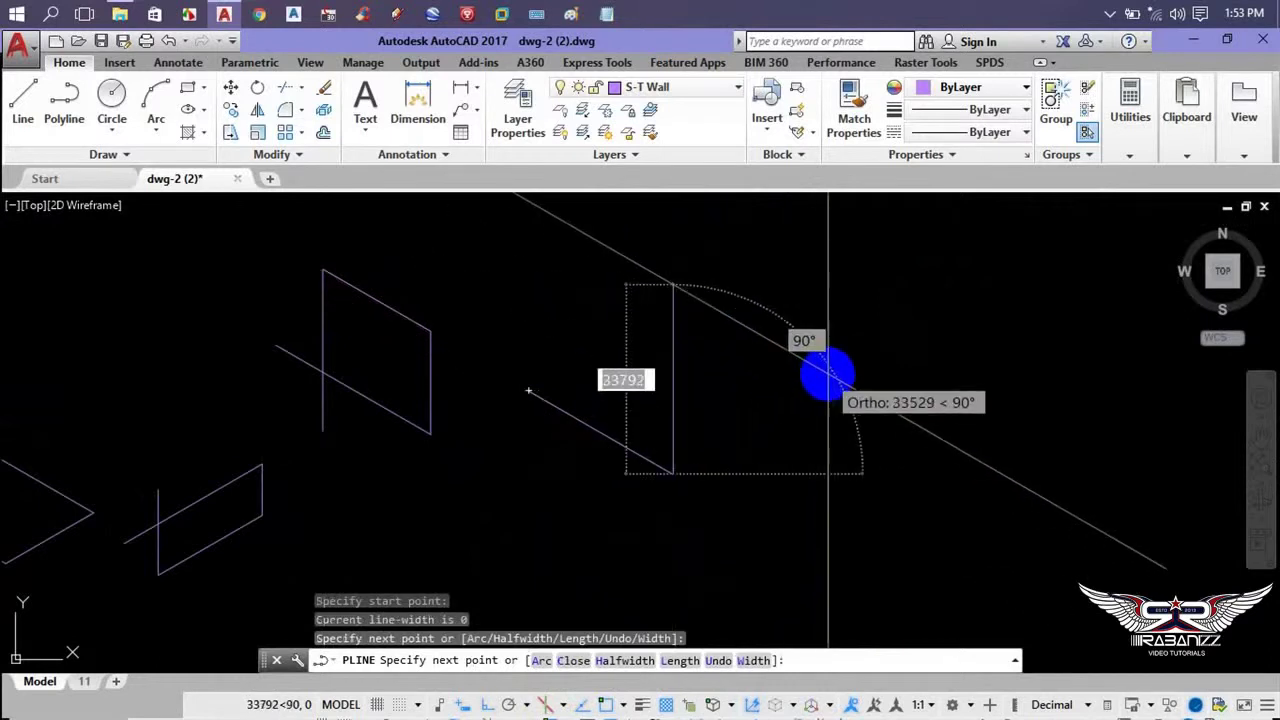
pyautogui.click(668, 365)
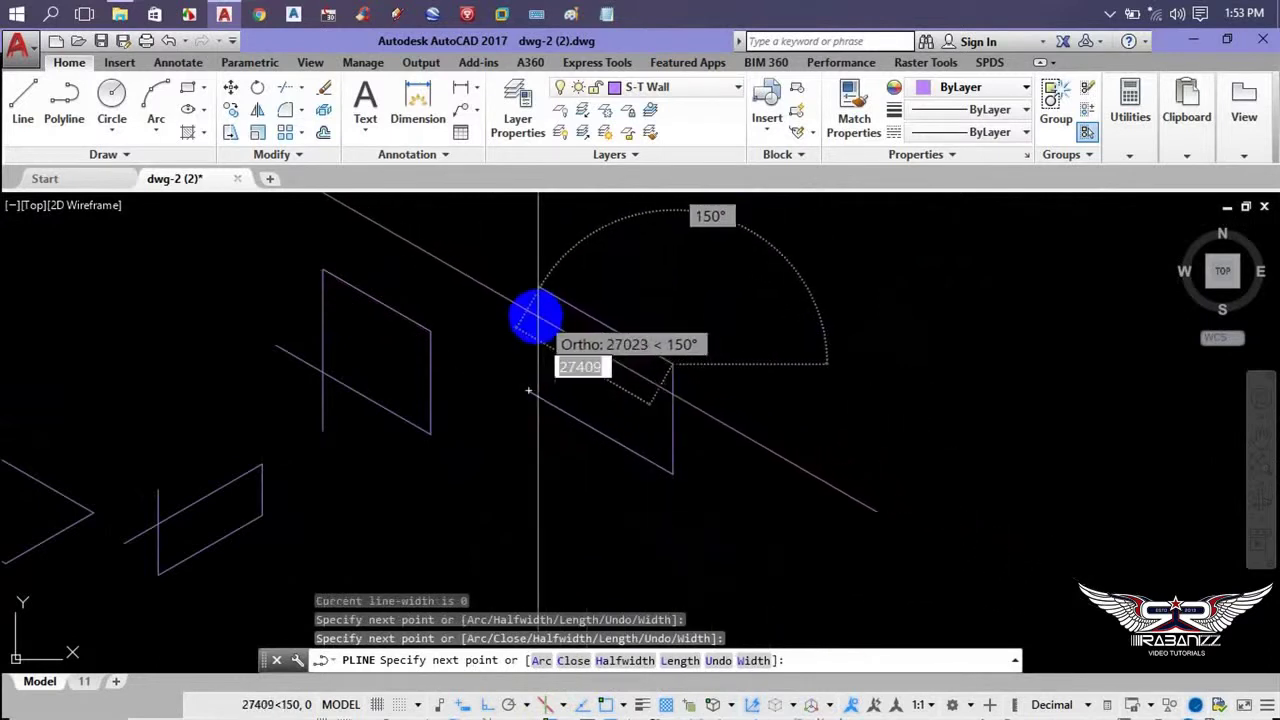
pyautogui.click(532, 316)
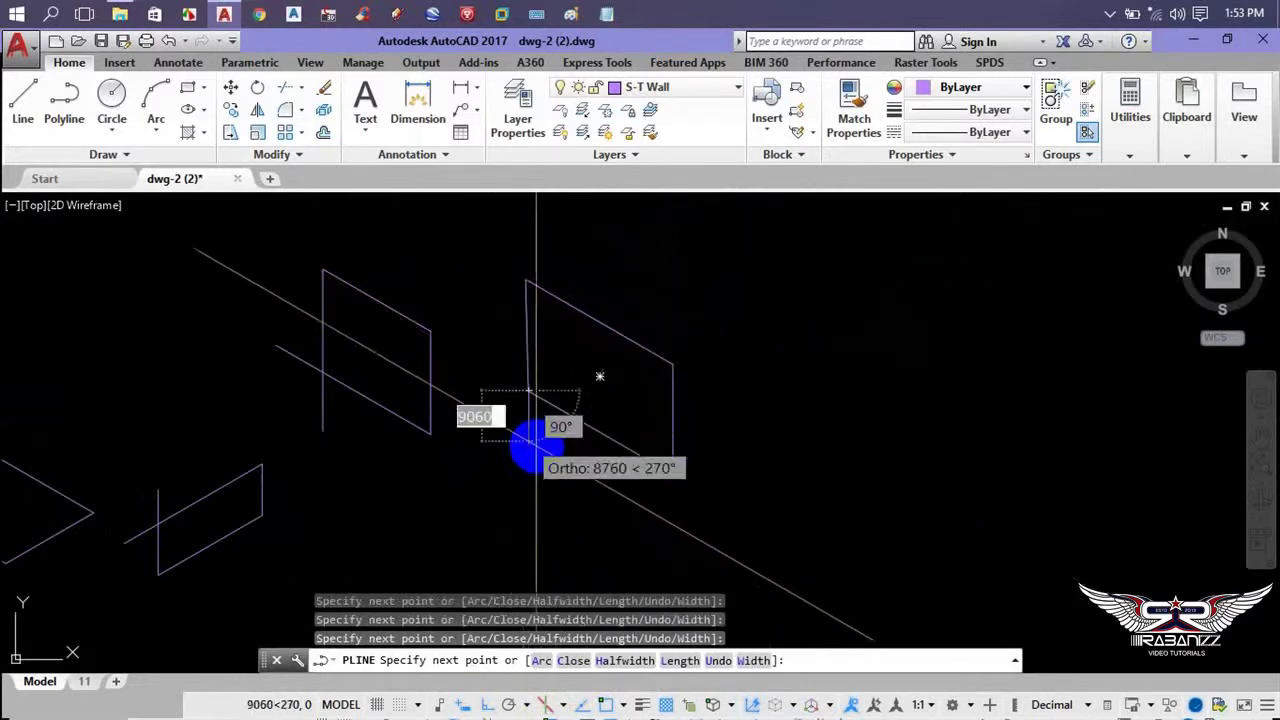
pyautogui.press('Return')
pyautogui.press('Return')
# - Add the box's top face with 150° and 210° edges joined to the side face
pyautogui.click(673, 365)
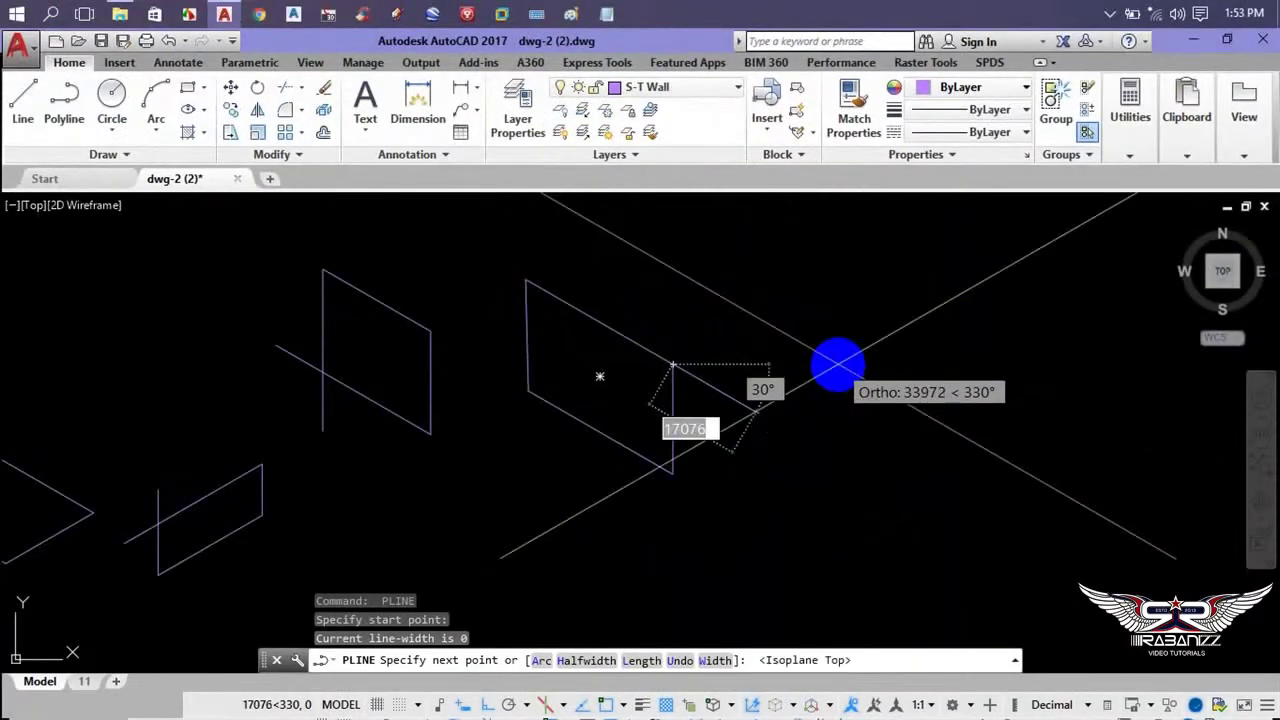
pyautogui.moveTo(834, 329); pyautogui.dragTo(678, 452, button='middle')
pyautogui.click(742, 349)
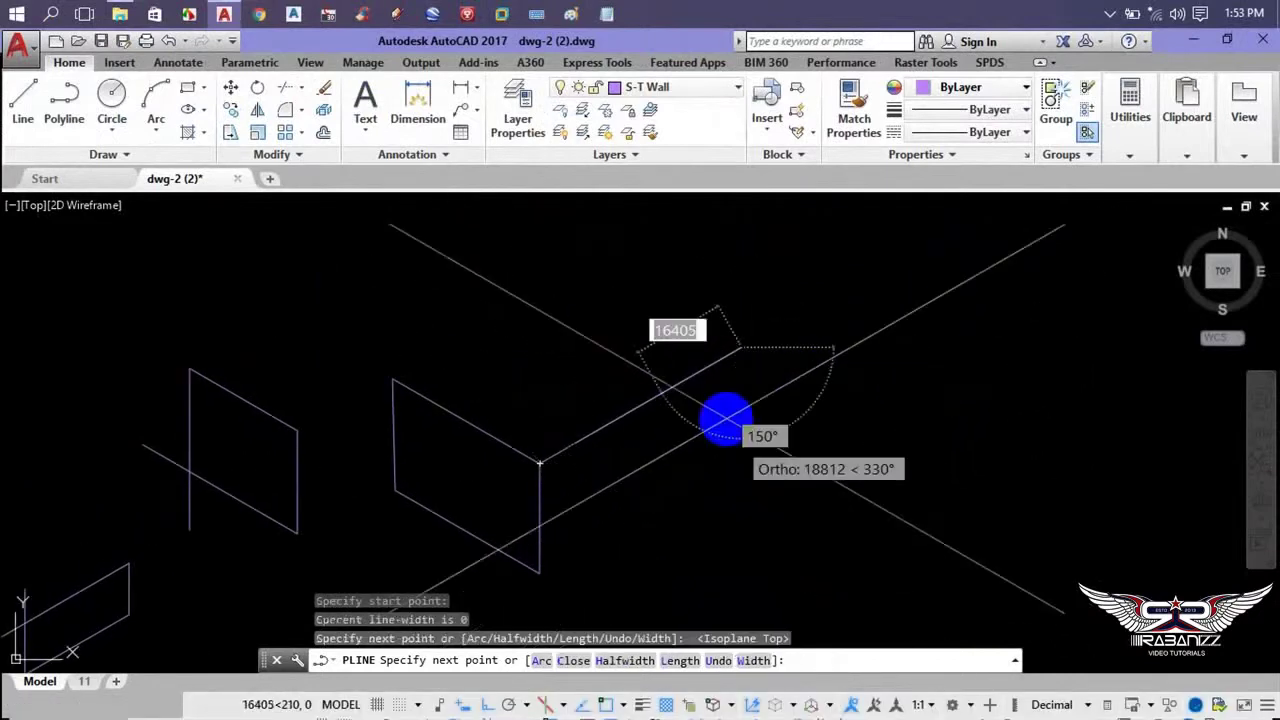
pyautogui.click(532, 242)
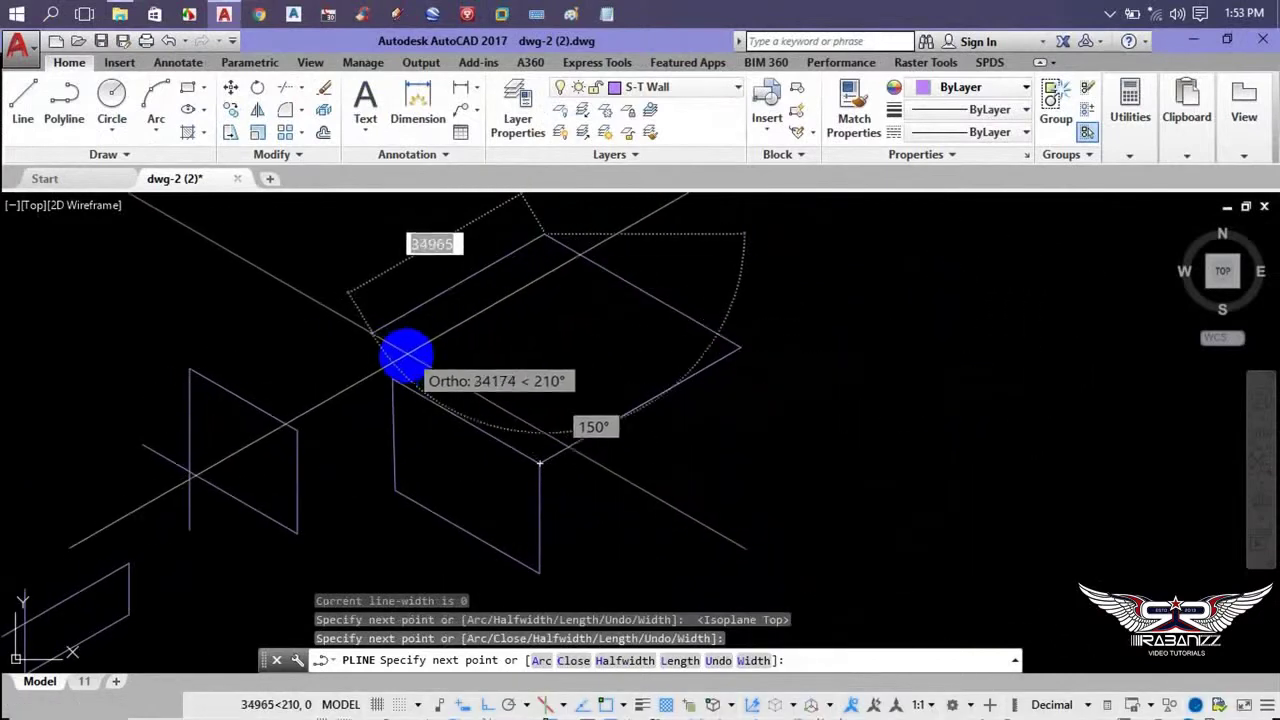
pyautogui.click(393, 377)
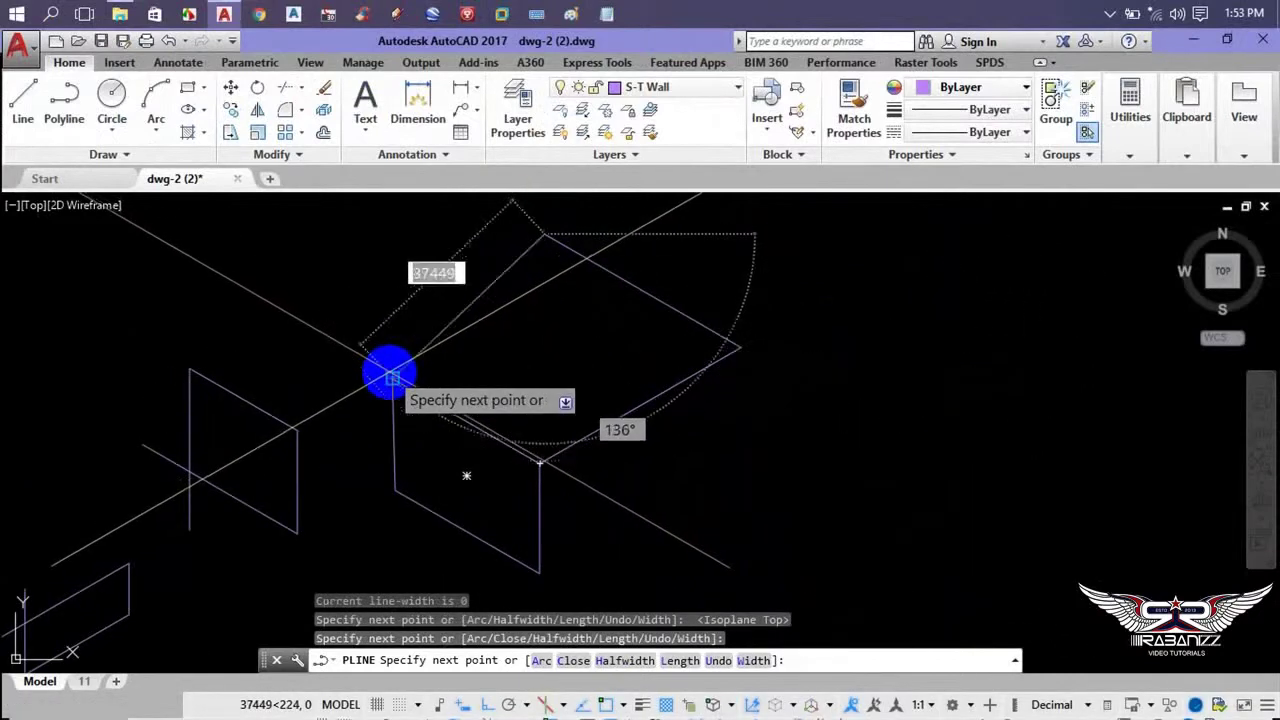
pyautogui.click(538, 461)
# - Switch to the right isoplane with F5 and draw the box's vertical front edge
pyautogui.press('Return')
pyautogui.press('Return')
pyautogui.click(740, 348)
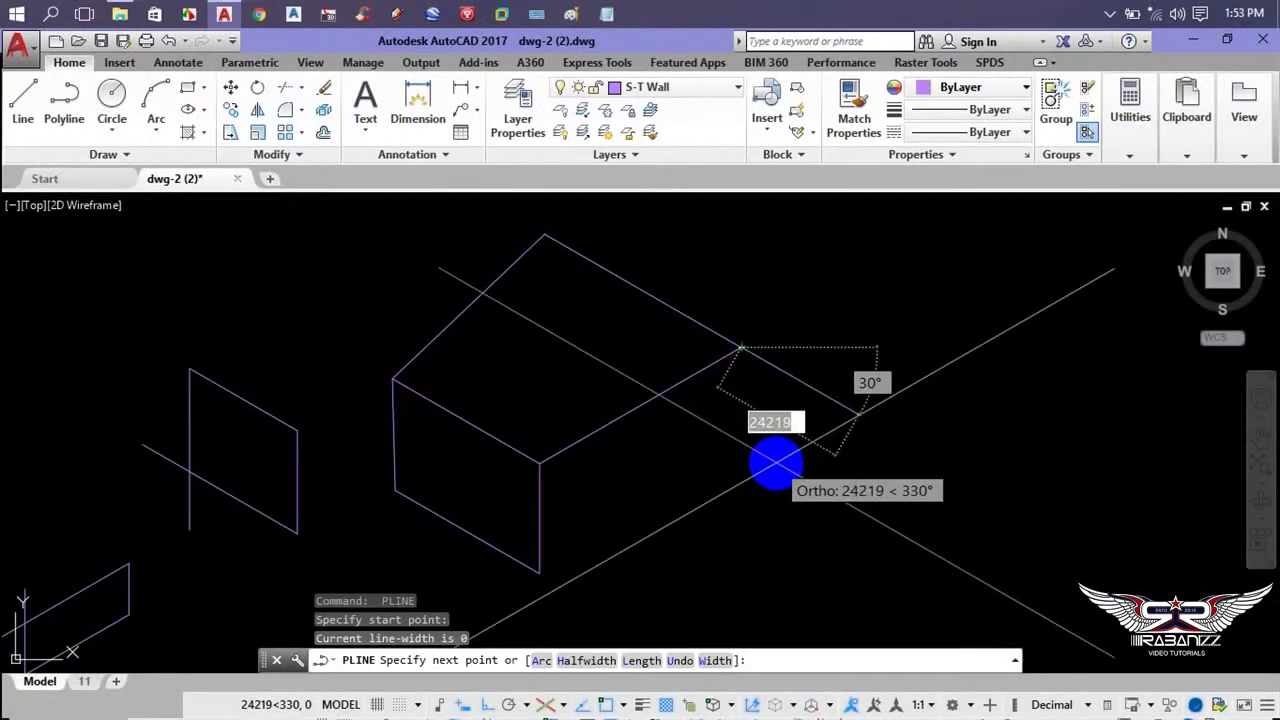
pyautogui.press('F5')
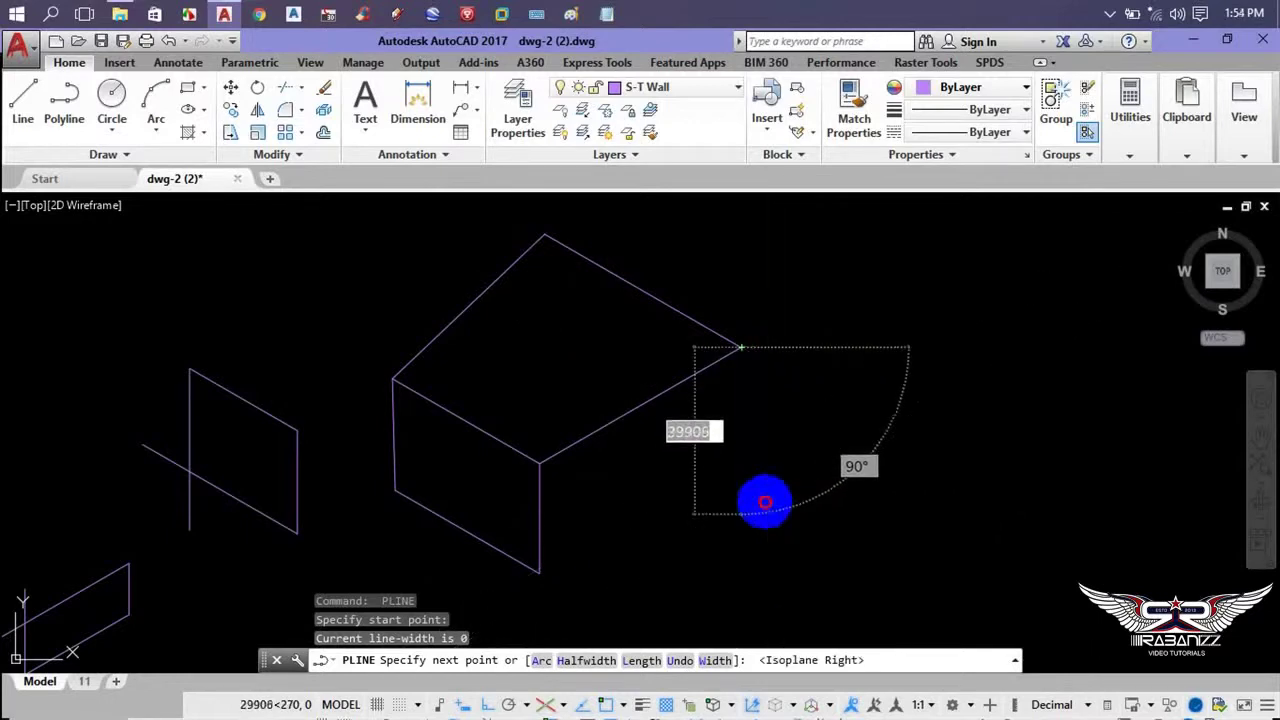
pyautogui.click(762, 515)
pyautogui.moveTo(671, 451); pyautogui.dragTo(651, 371, button='middle')
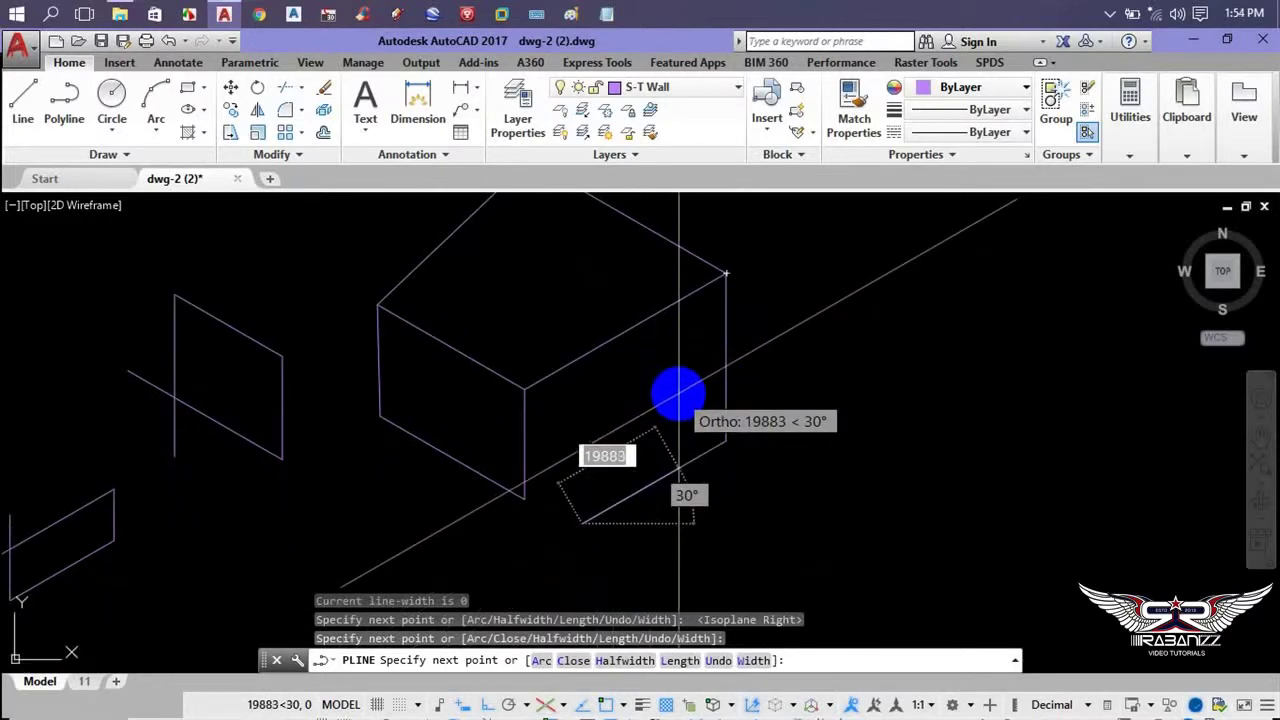
pyautogui.press('Escape')
pyautogui.moveTo(706, 424); pyautogui.dragTo(777, 457, button='middle')
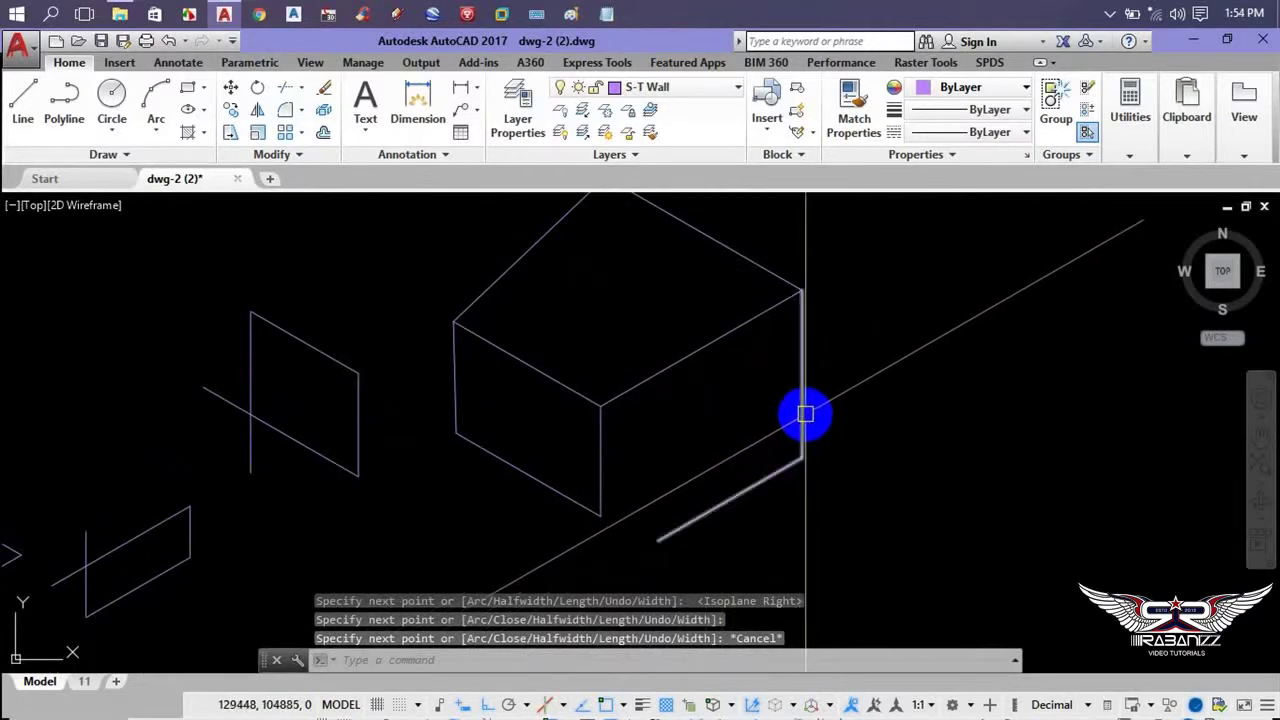
# - Erase the eight isometric test shapes with a crossing selection
pyautogui.scroll(-4, 710, 420)
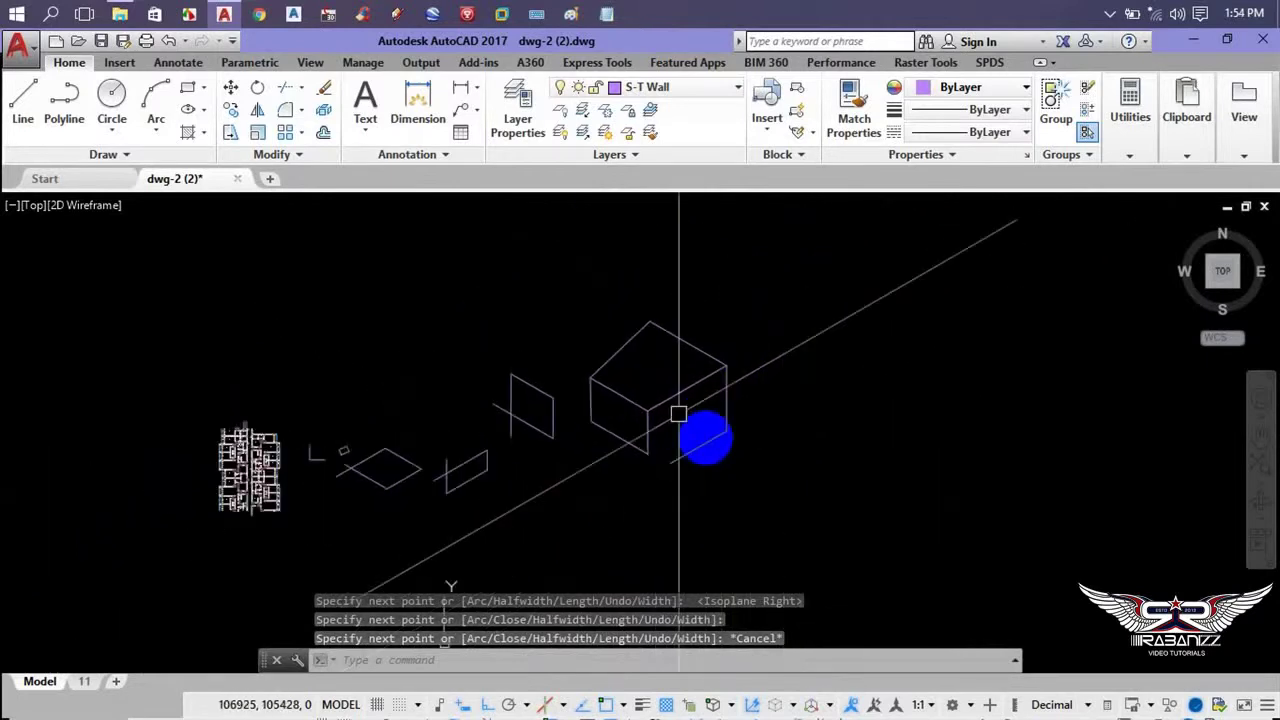
pyautogui.scroll(-2, 660, 436)
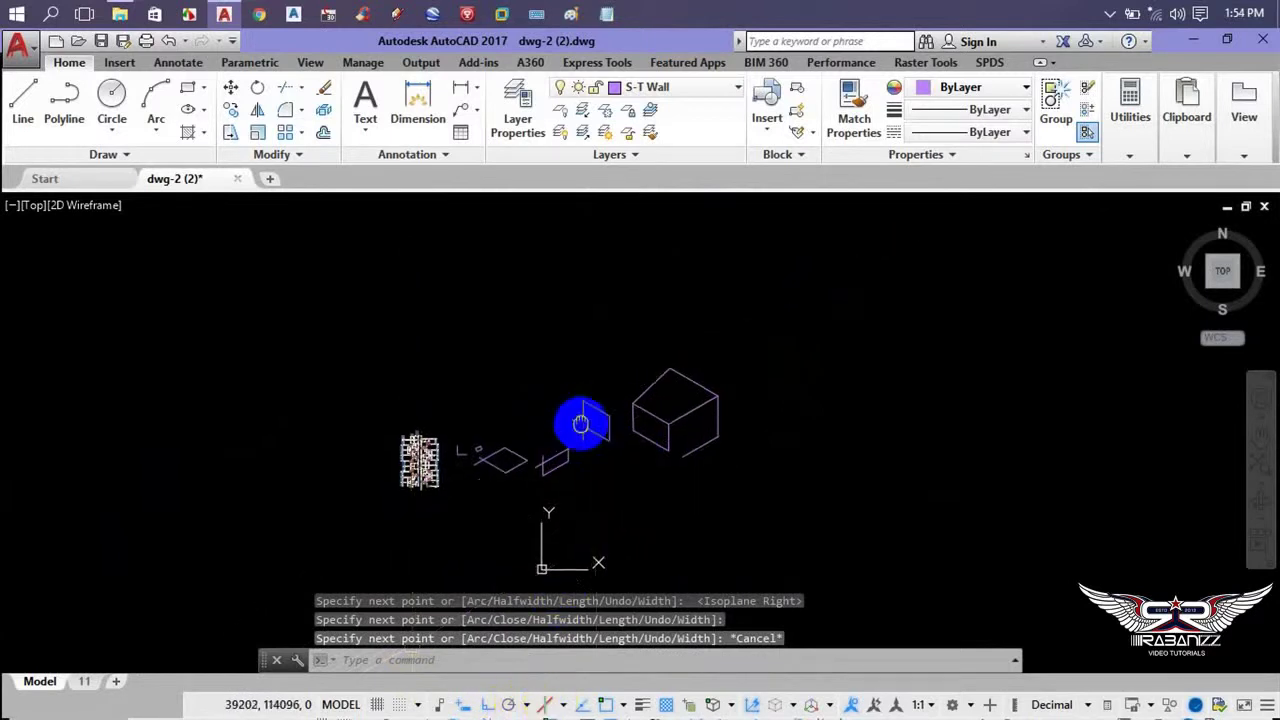
pyautogui.moveTo(580, 423); pyautogui.dragTo(563, 443, button='middle')
pyautogui.scroll(2, 569, 445)
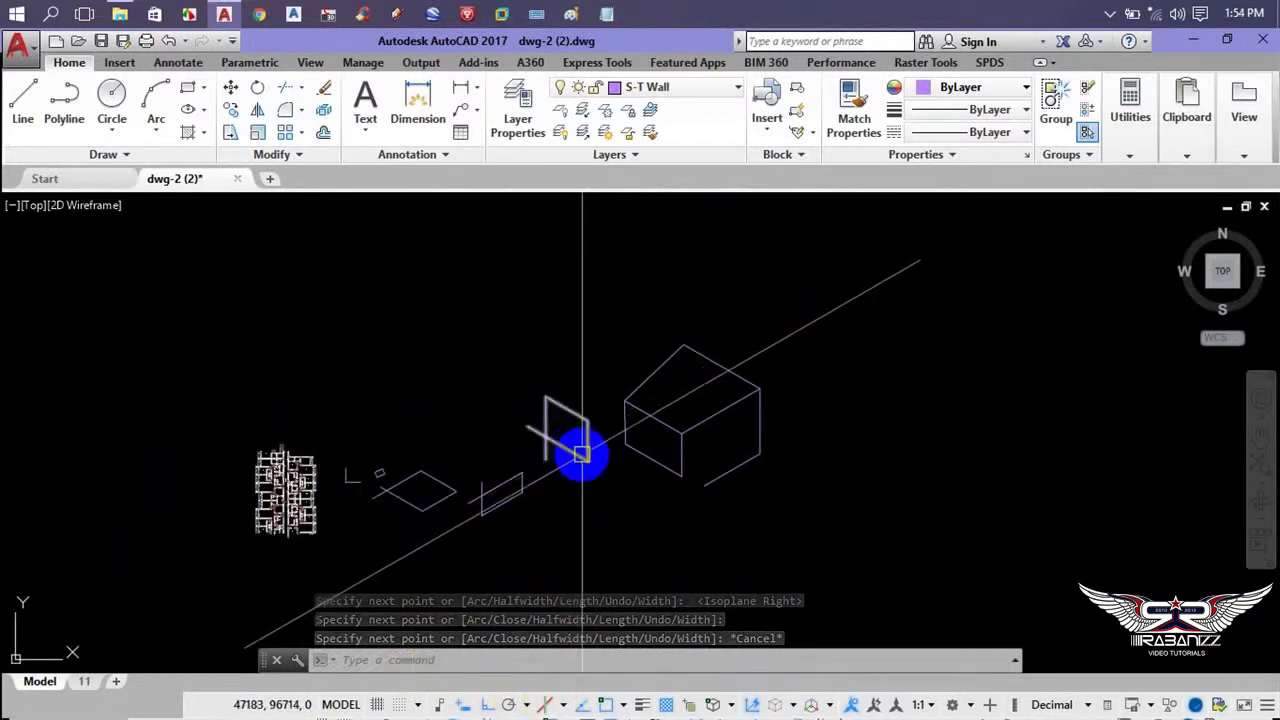
pyautogui.moveTo(586, 449); pyautogui.dragTo(596, 351, button='middle')
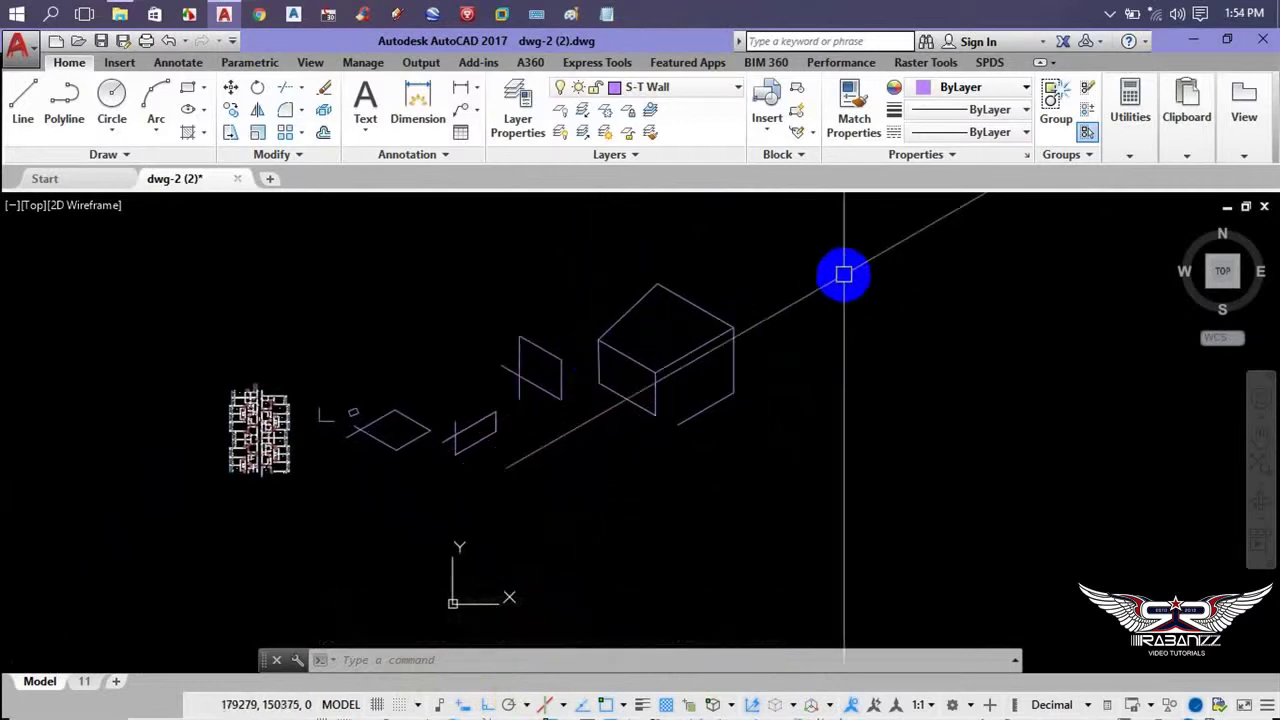
pyautogui.click(843, 272)
pyautogui.click(329, 484)
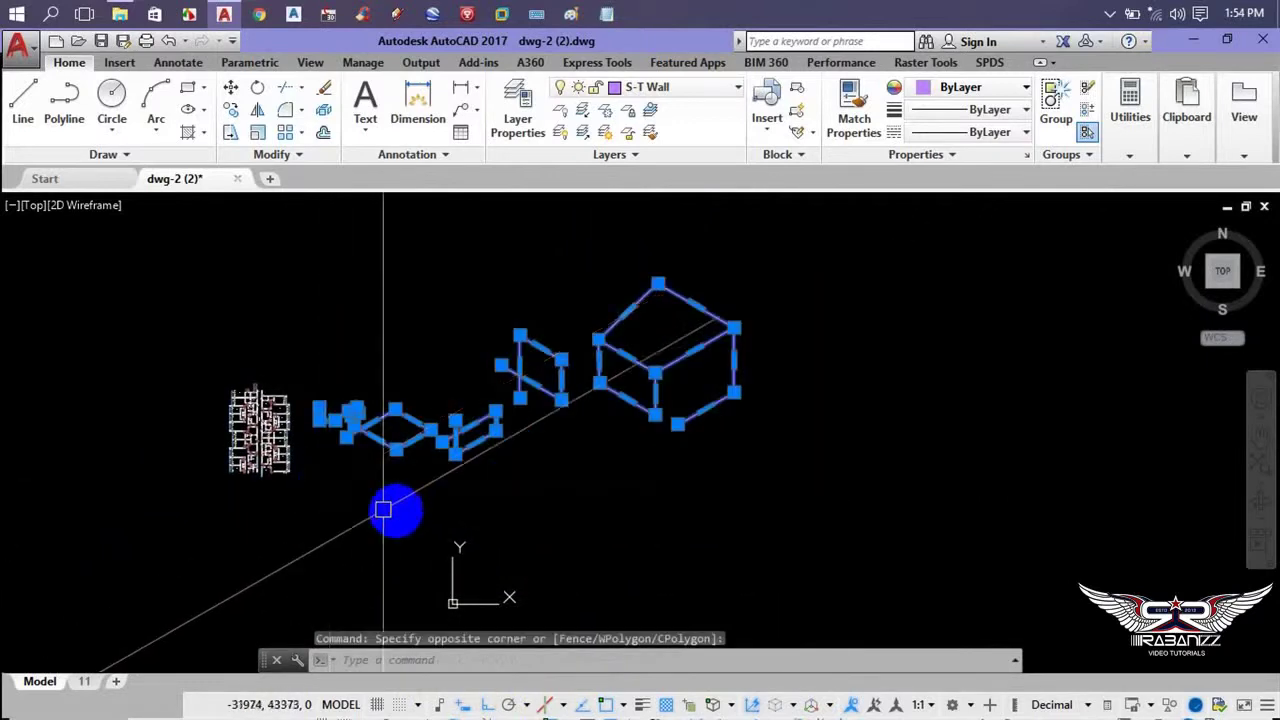
pyautogui.press('Delete')
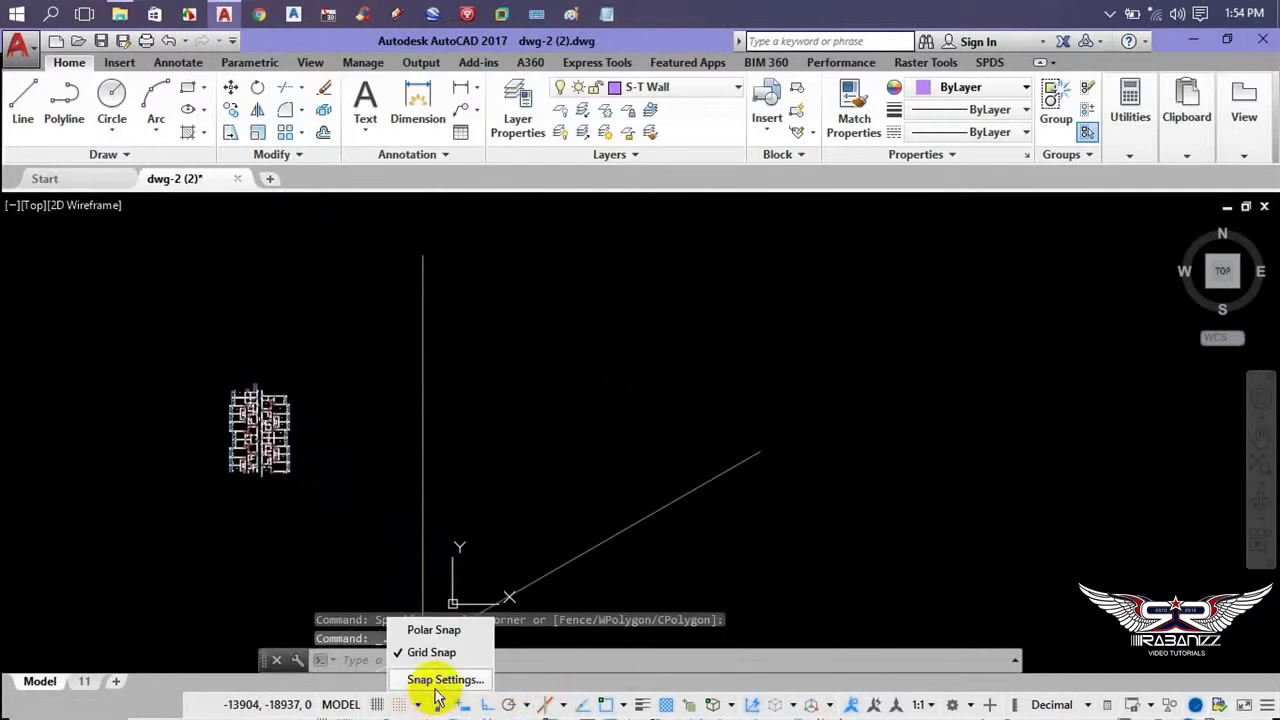
# - Set snap type back to Rectangular and bring the floor plan into view
pyautogui.click(437, 686)
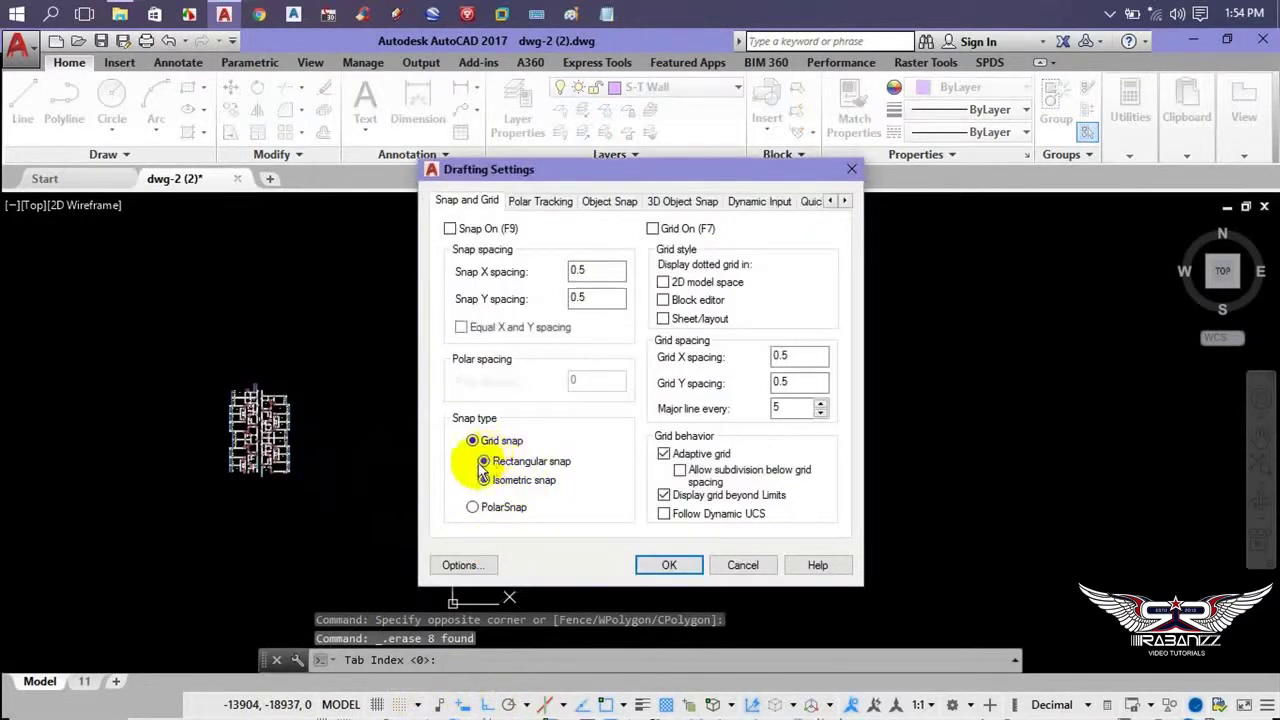
pyautogui.click(667, 575)
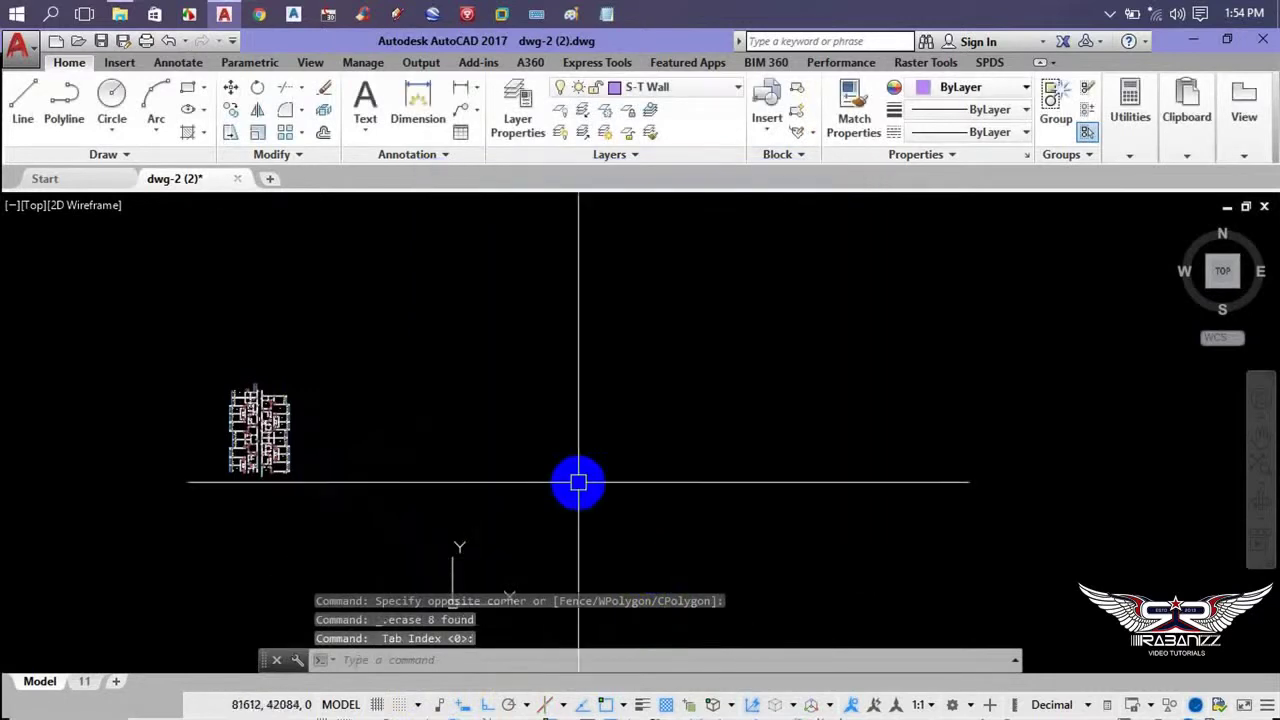
pyautogui.moveTo(531, 401); pyautogui.dragTo(526, 453, button='middle')
pyautogui.scroll(6, 229, 457)
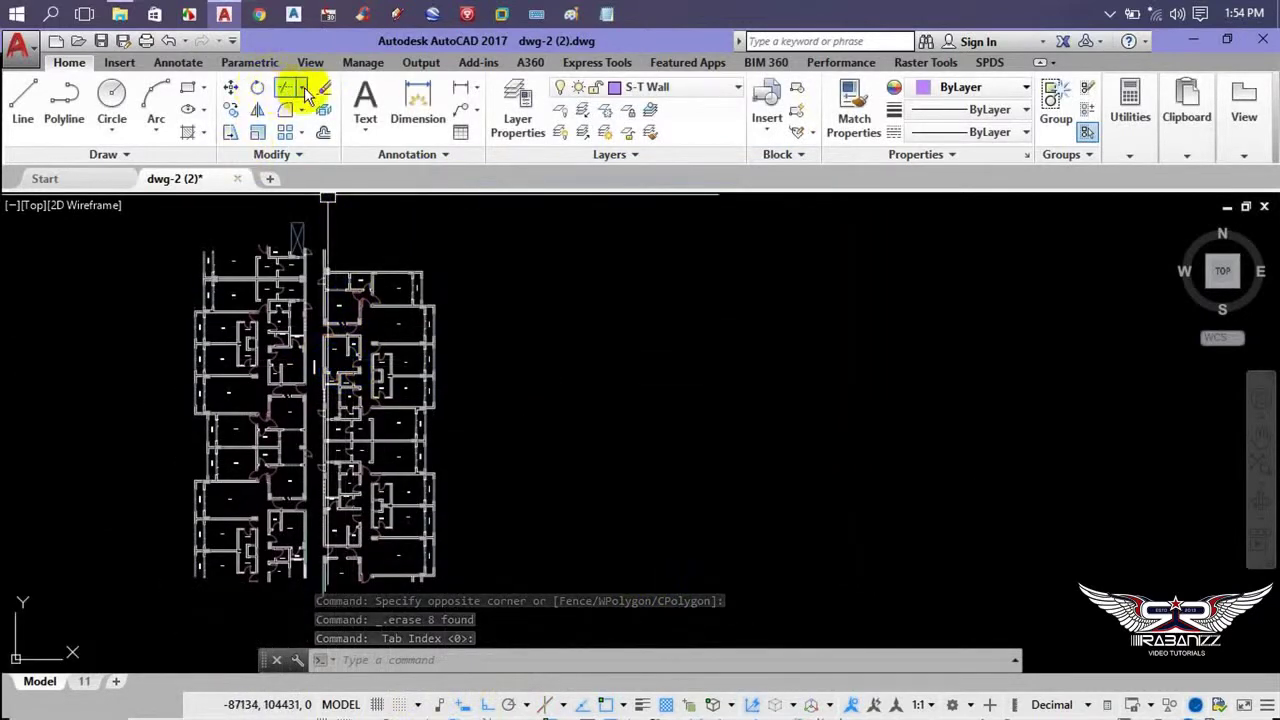
# - Draw a single vertical test polyline beside the floor plan
pyautogui.click(662, 368)
pyautogui.write('pl')
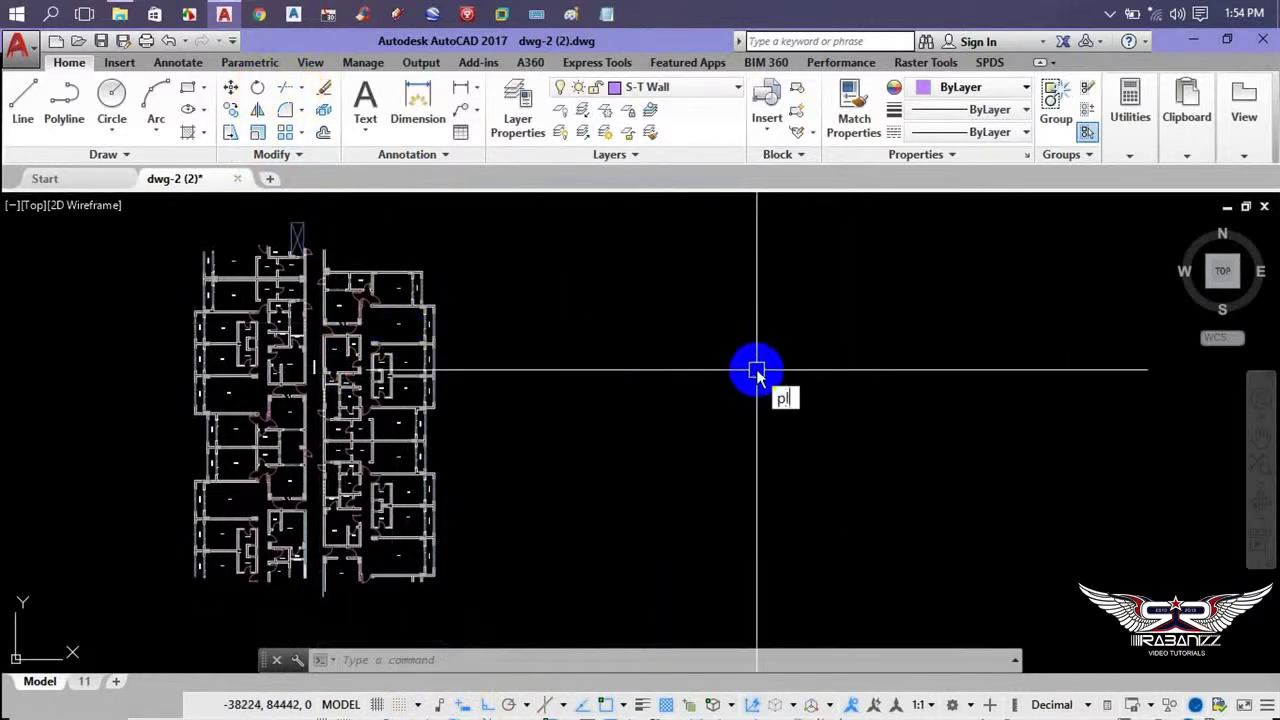
pyautogui.press('Return')
pyautogui.click(709, 288)
pyautogui.click(743, 414)
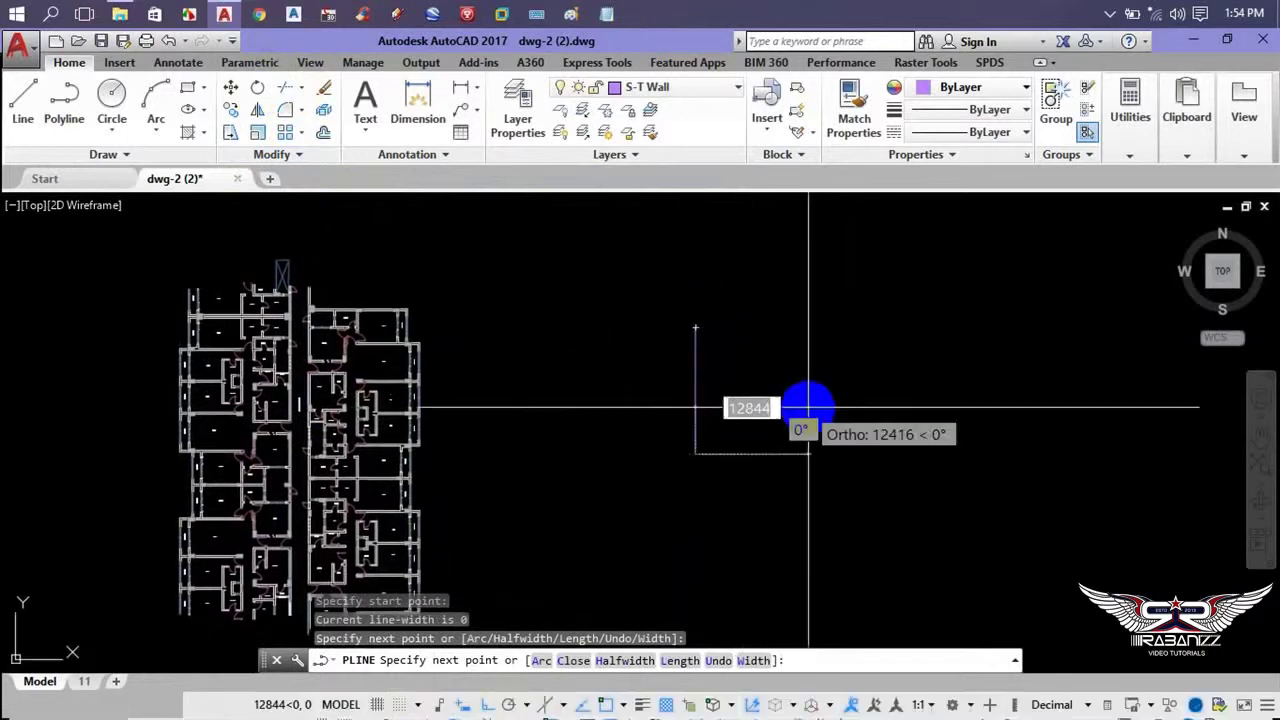
pyautogui.press('Return')
# - Rotate the vertical test line by 45°
pyautogui.write('o')
pyautogui.press('Return')
pyautogui.click(757, 340)
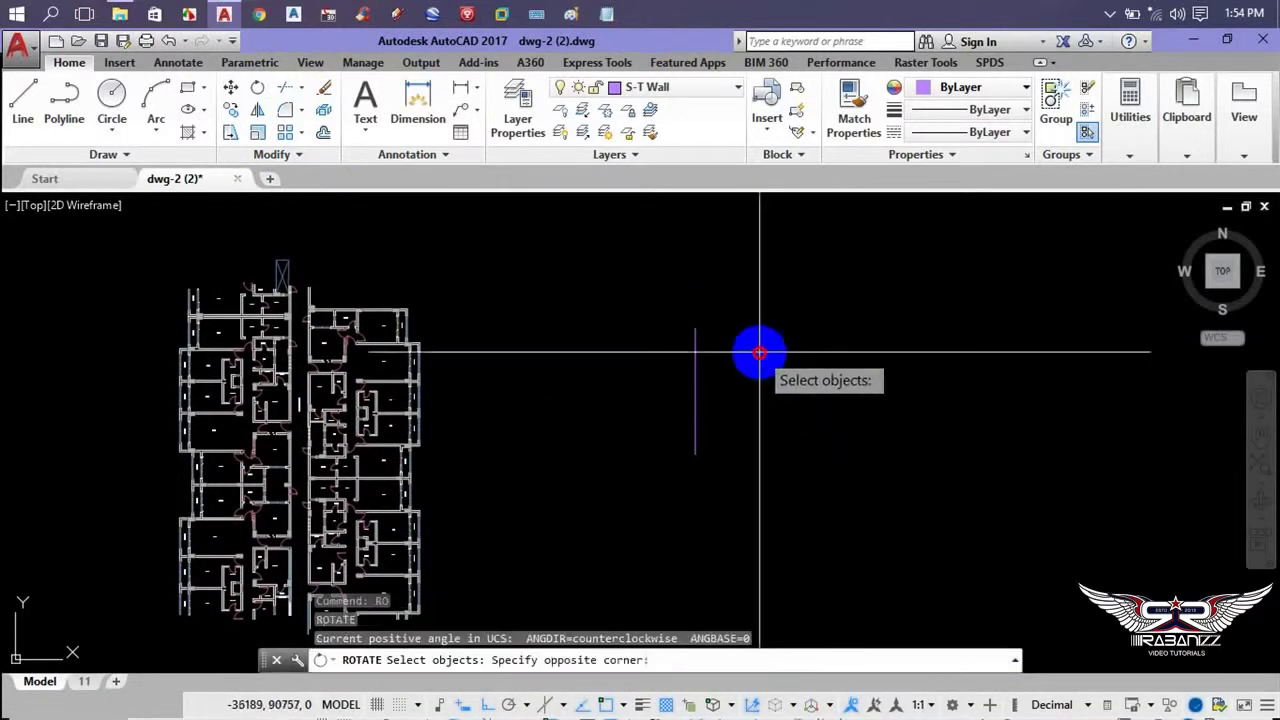
pyautogui.click(690, 430)
pyautogui.press('Return')
pyautogui.click(680, 385)
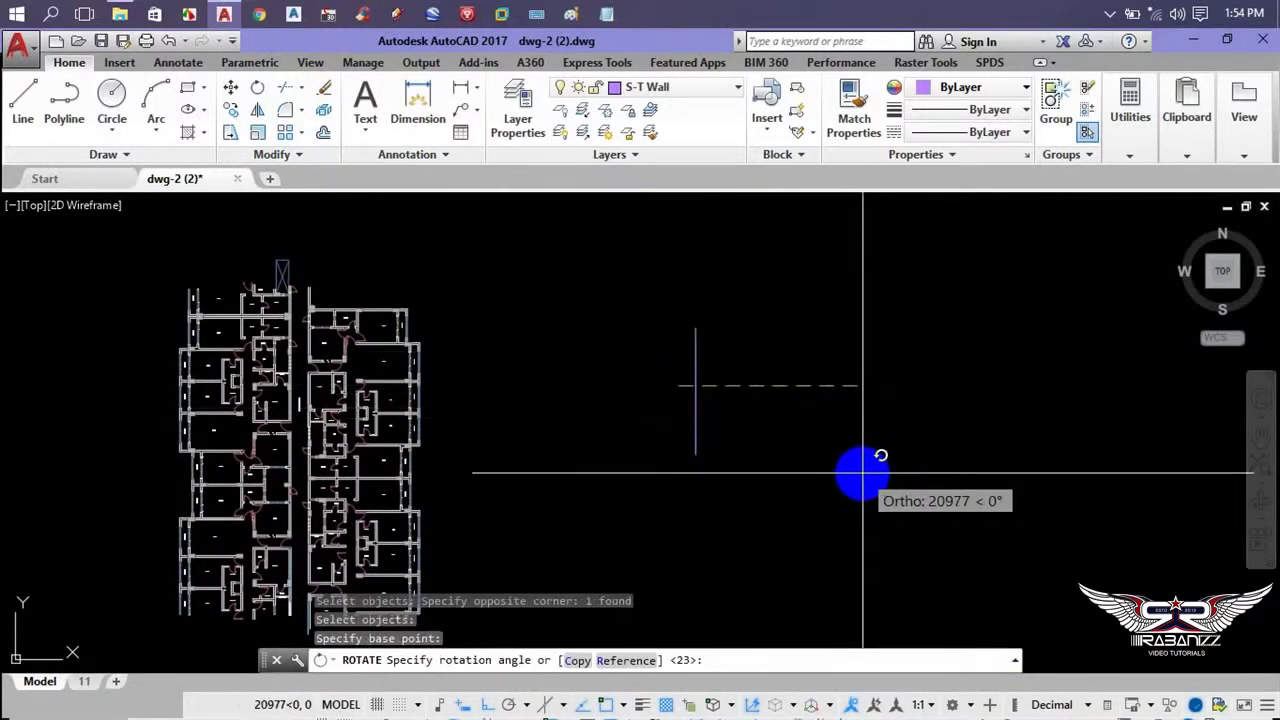
pyautogui.write('45')
pyautogui.press('Return')
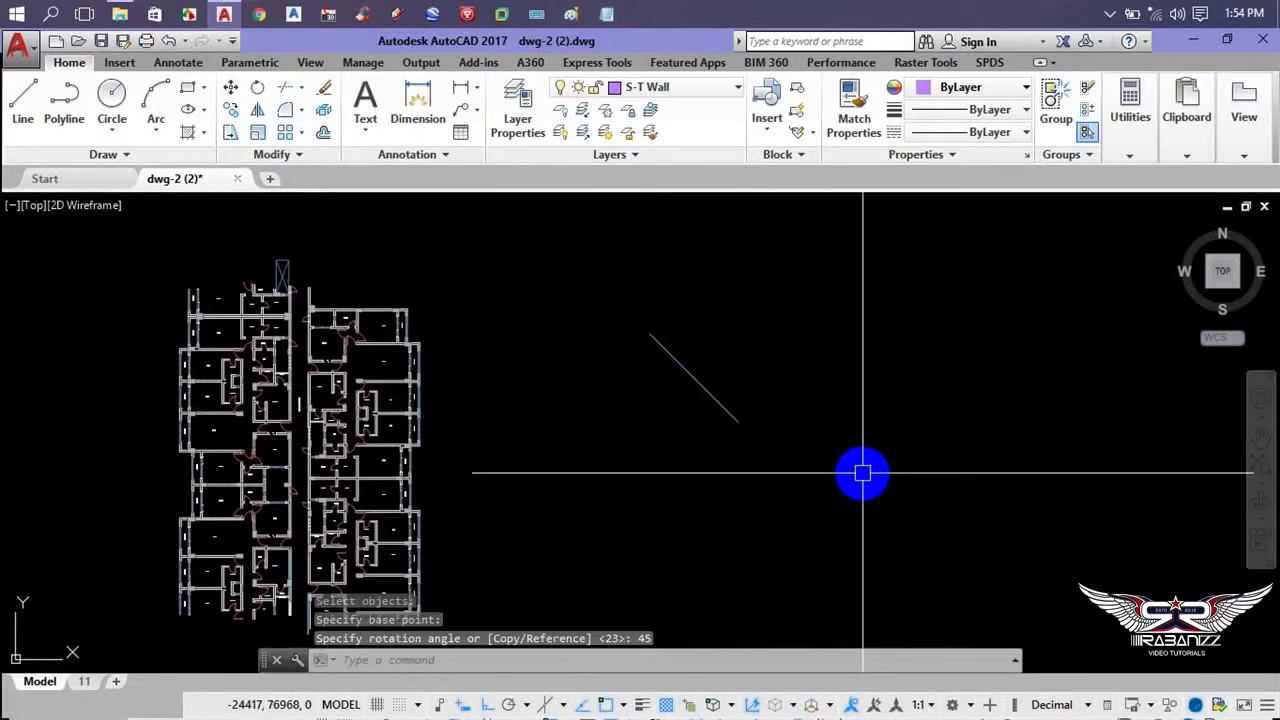
# - Rotate the diagonal line a further 90°, then window-select it for erasing
pyautogui.press('Return')
pyautogui.click(745, 425)
pyautogui.click(651, 343)
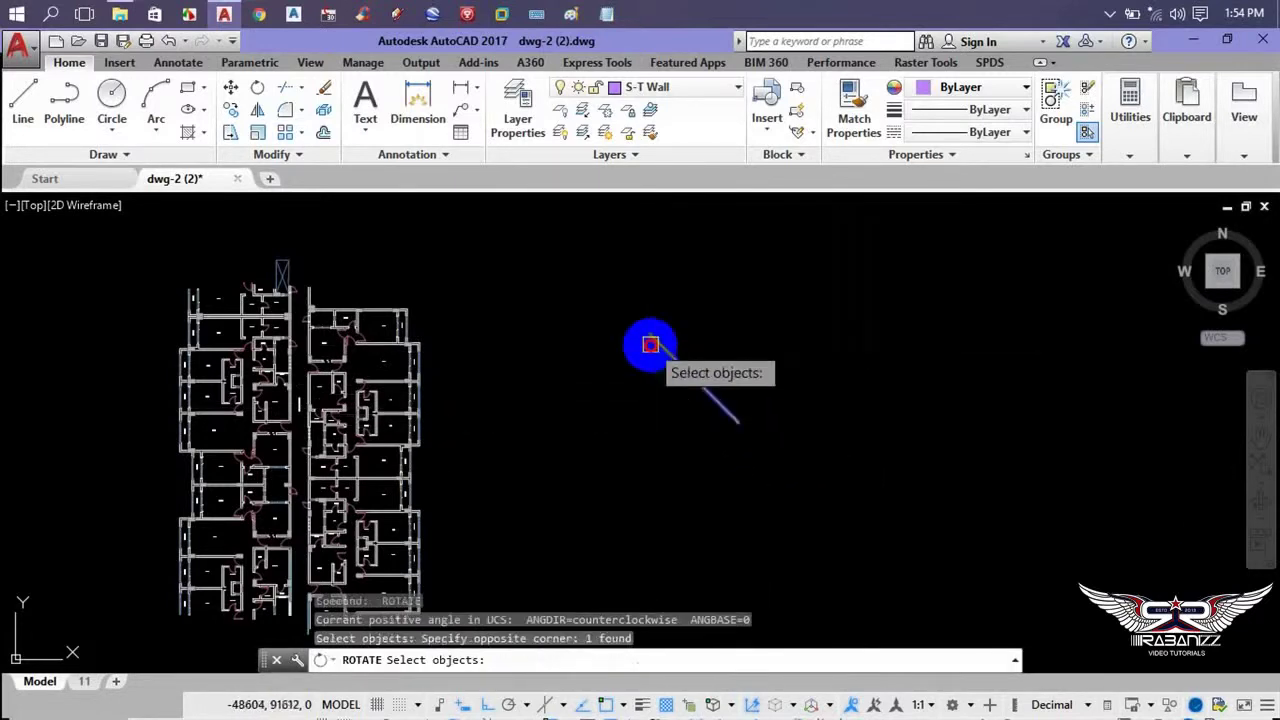
pyautogui.press('Return')
pyautogui.click(760, 393)
pyautogui.write('90')
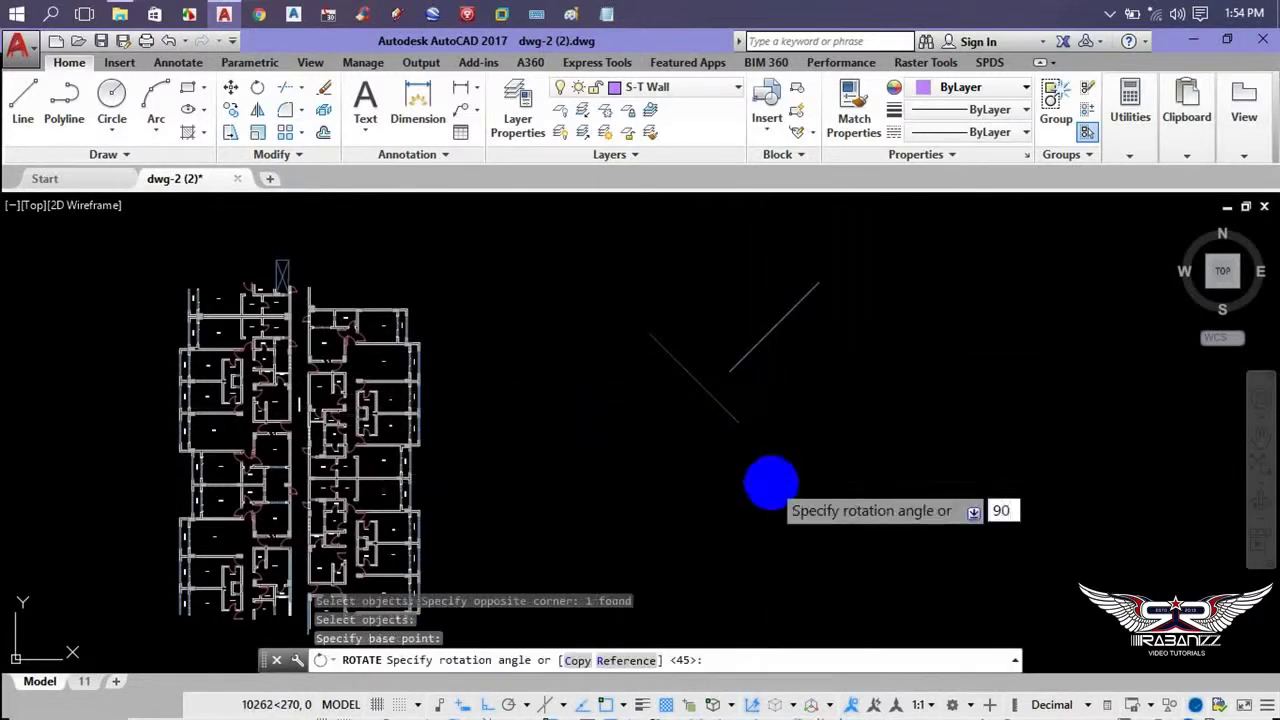
pyautogui.press('Return')
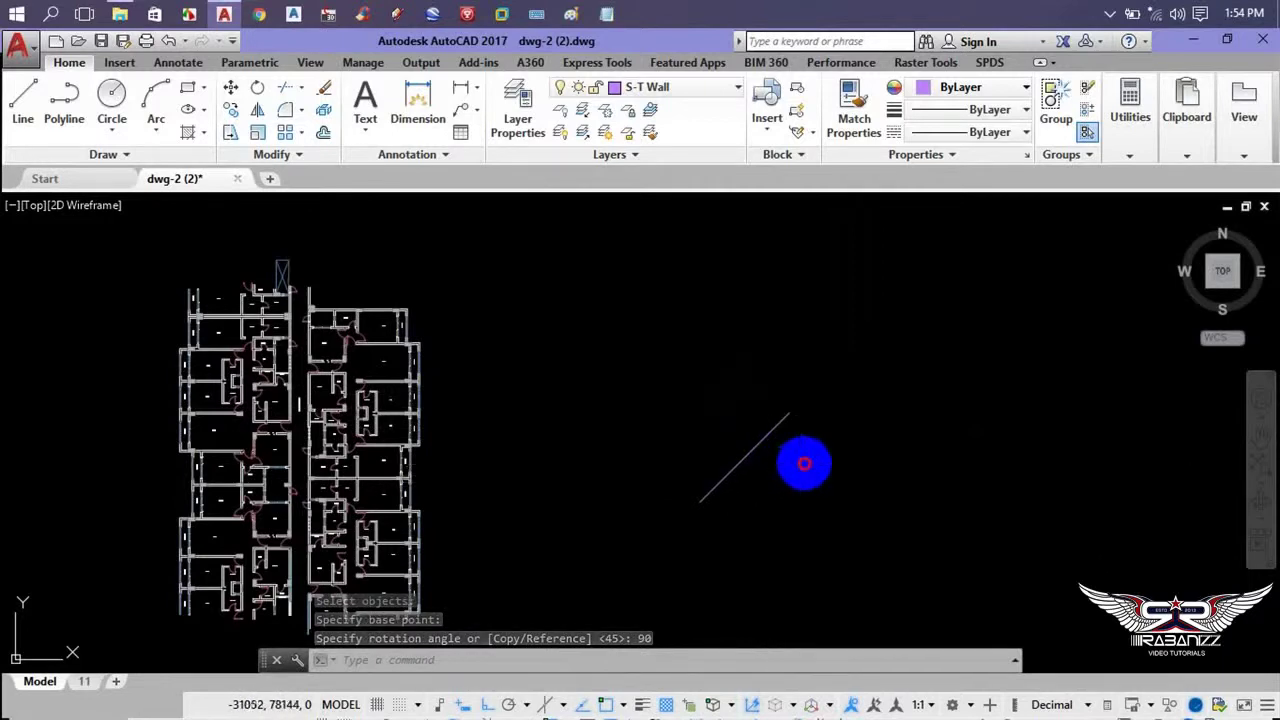
pyautogui.moveTo(804, 463); pyautogui.dragTo(663, 506)
pyautogui.moveTo(685, 499); pyautogui.dragTo(597, 505, button='middle')
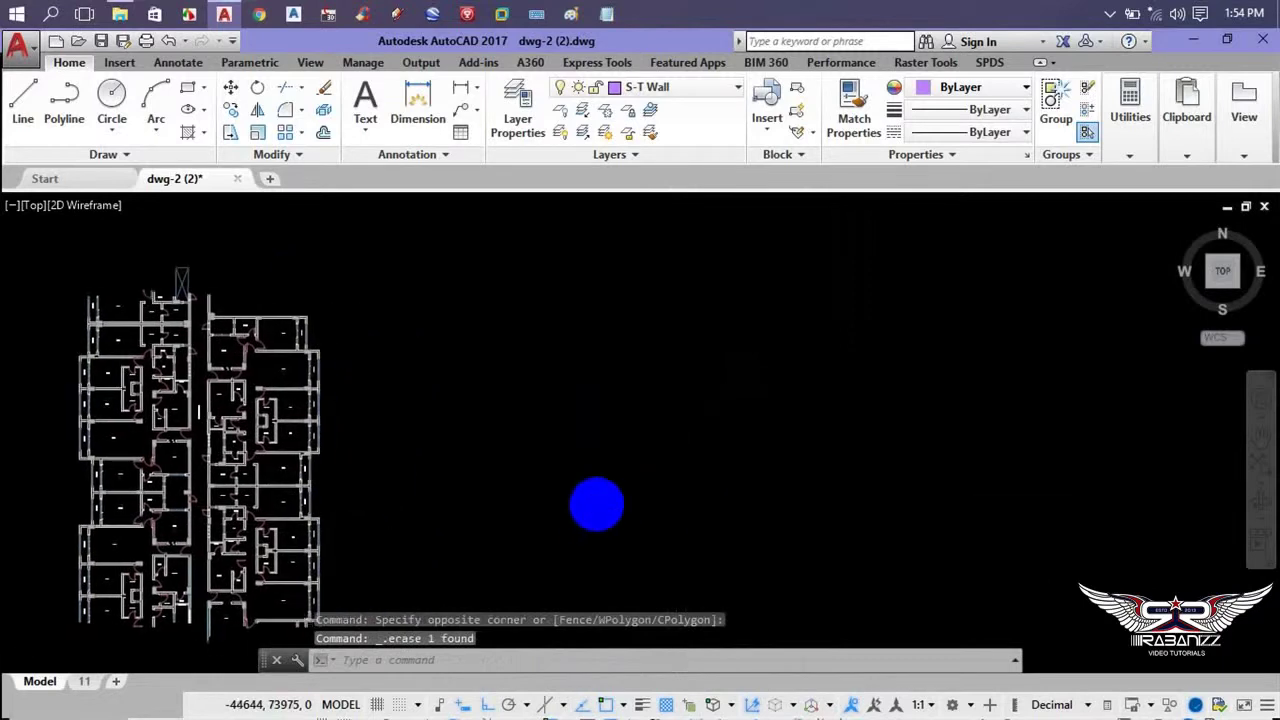
# - Draw a horizontal polyline in the empty space right of the plan
pyautogui.write('pl')
pyautogui.press('Return')
pyautogui.click(512, 447)
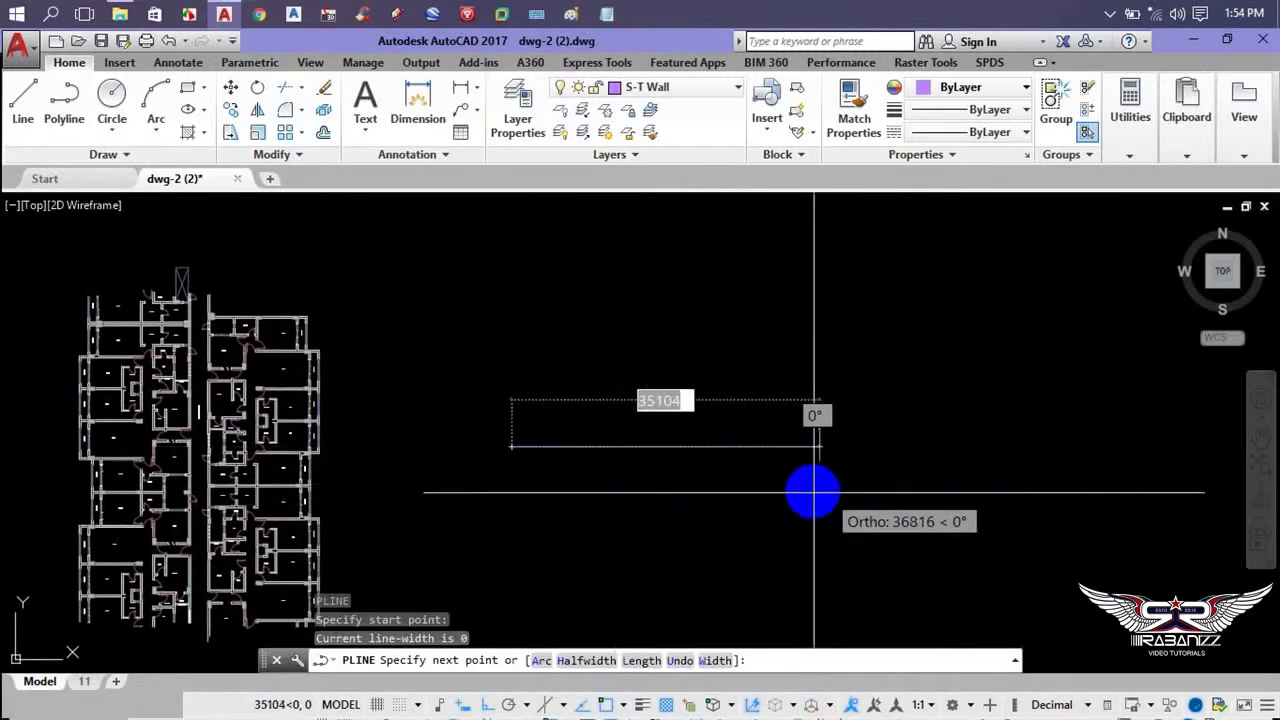
pyautogui.click(810, 489)
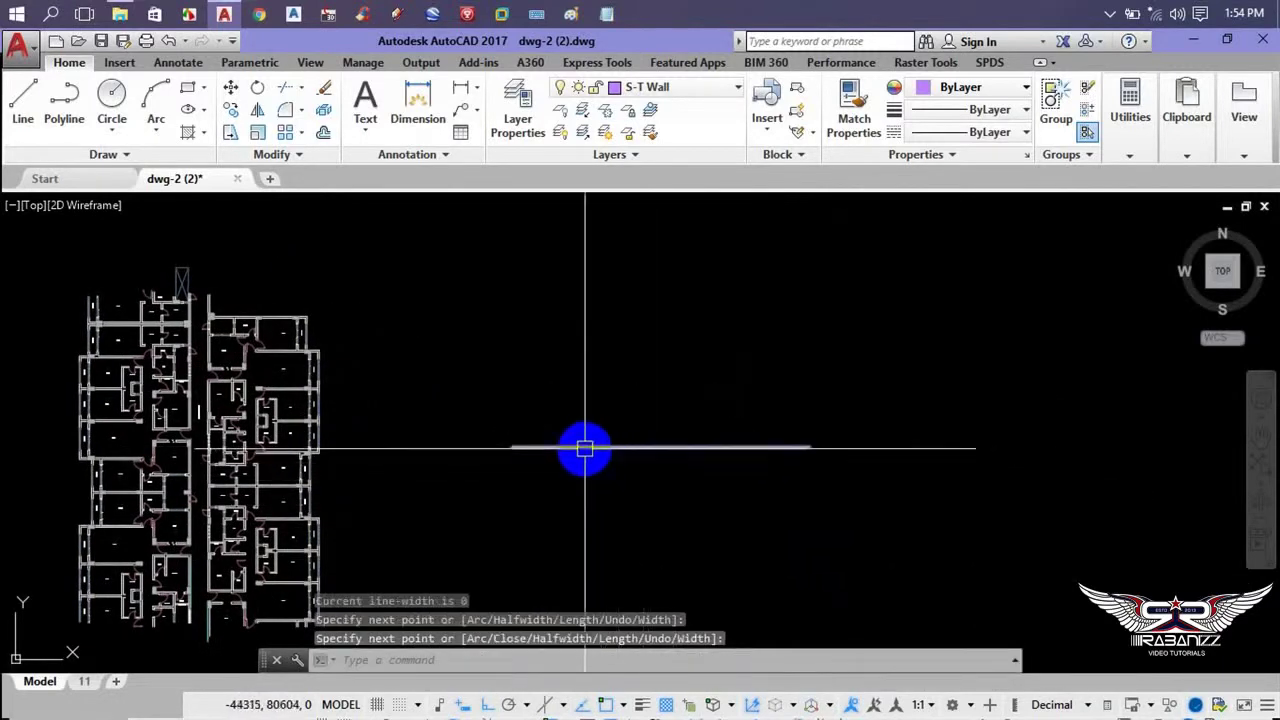
# - Draw a tall narrow rectangle crossing the horizontal polyline
pyautogui.write('rec')
pyautogui.press('Return')
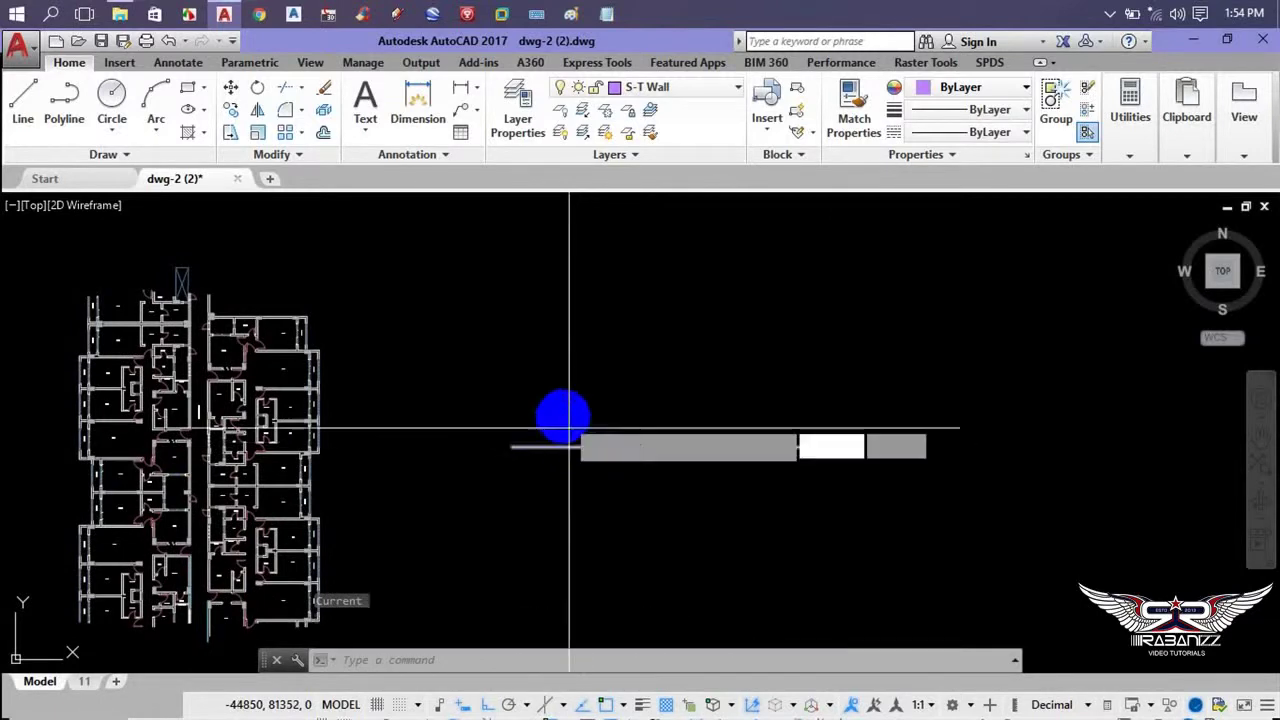
pyautogui.click(563, 443)
pyautogui.scroll(4, 600, 452)
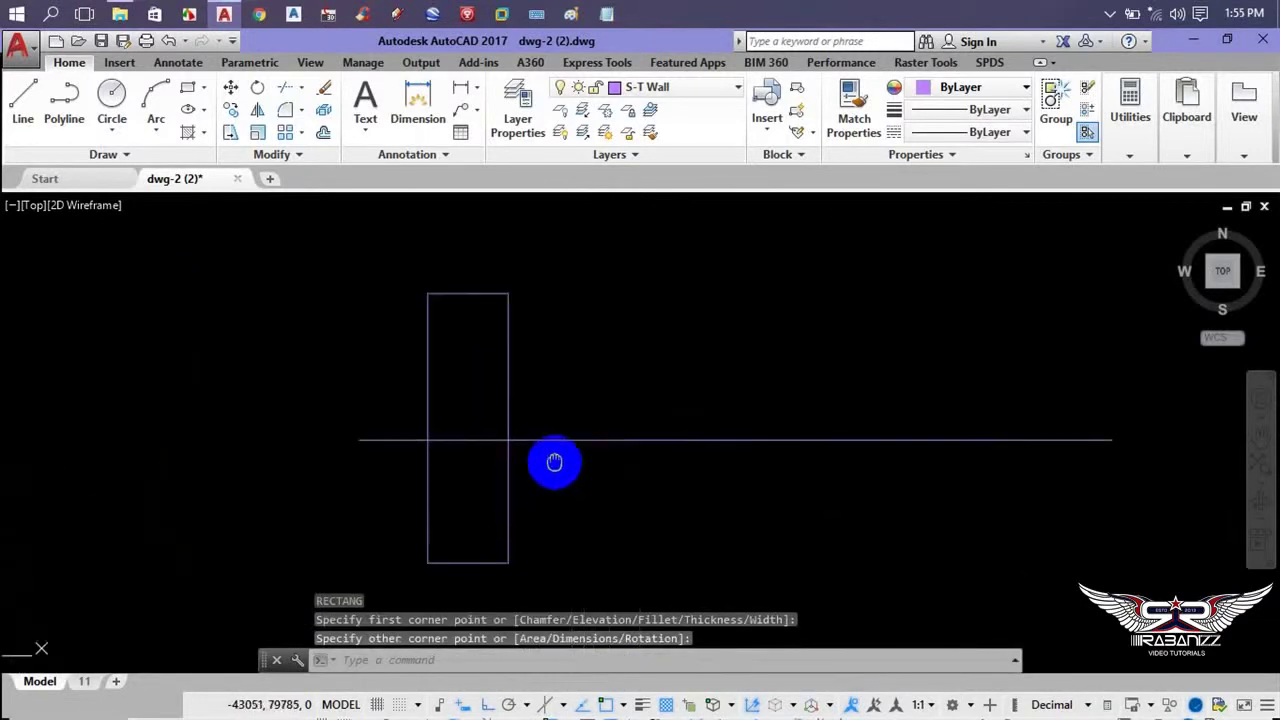
pyautogui.scroll(-4, 680, 433)
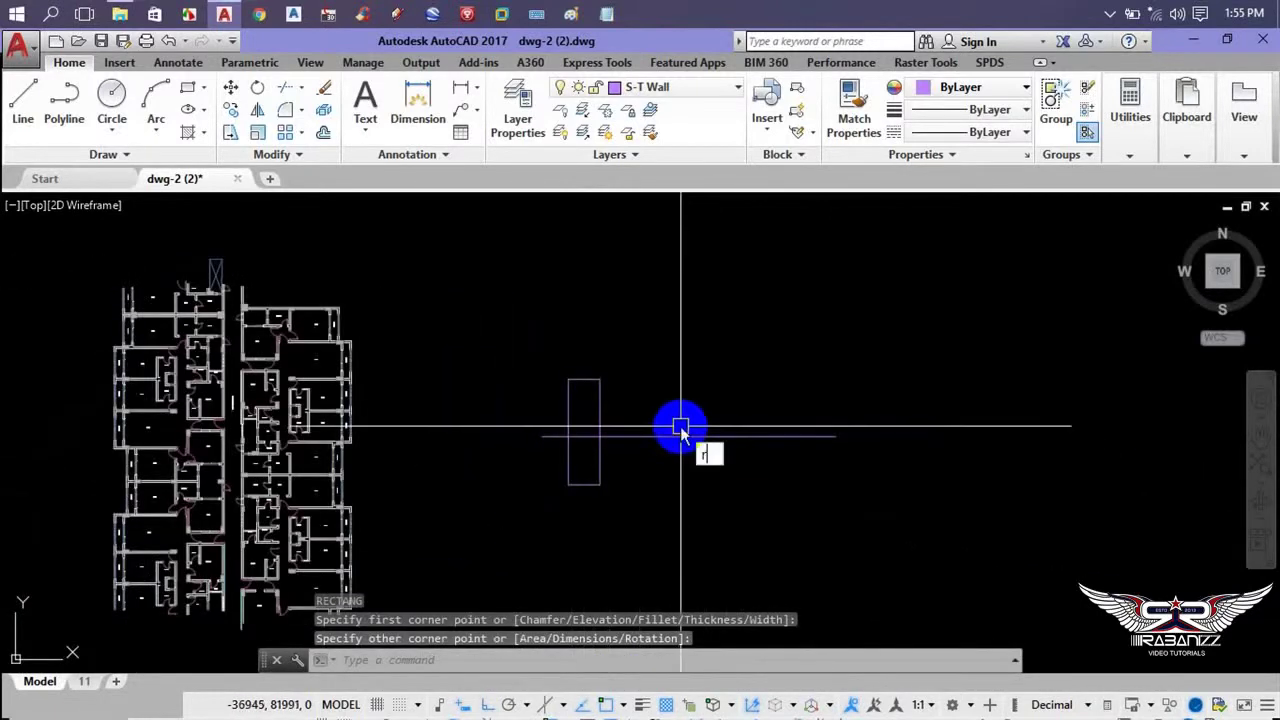
# - Rotate the narrow rectangle with the Reference option so it lies horizontal
pyautogui.write('o')
pyautogui.press('Return')
pyautogui.click(634, 343)
pyautogui.click(590, 420)
pyautogui.press('Return')
pyautogui.scroll(2, 626, 437)
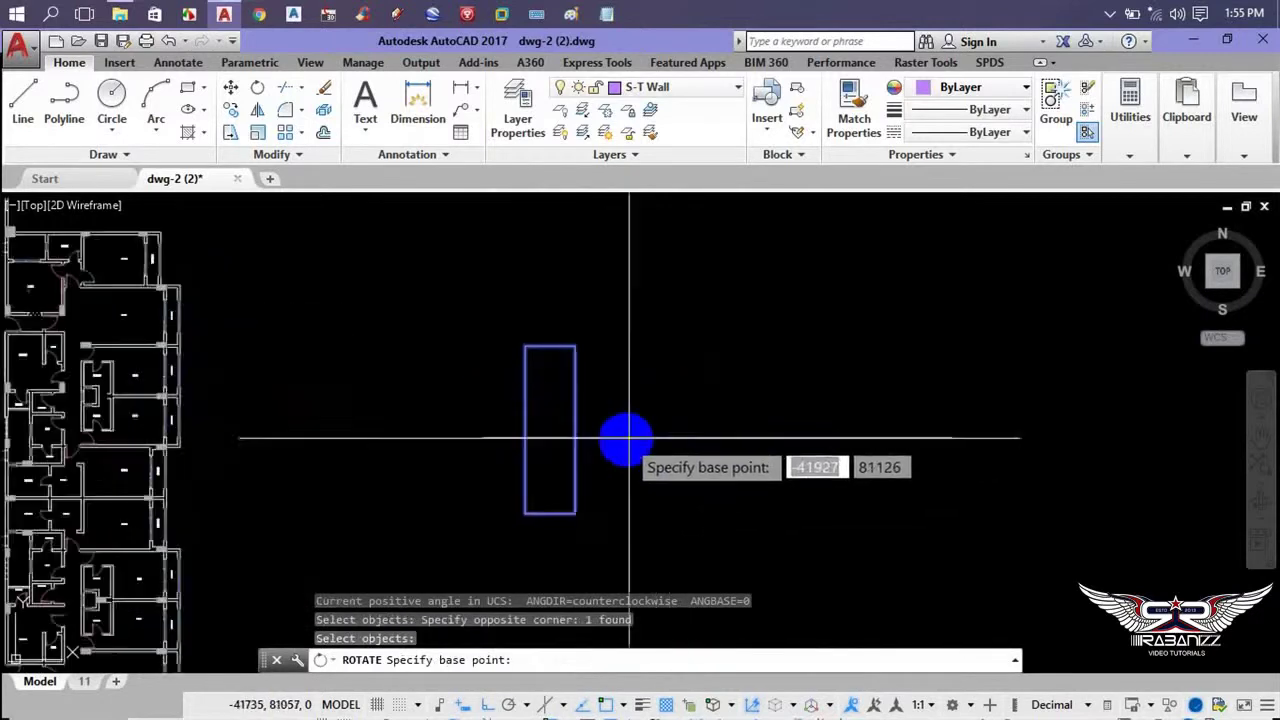
pyautogui.scroll(2, 626, 437)
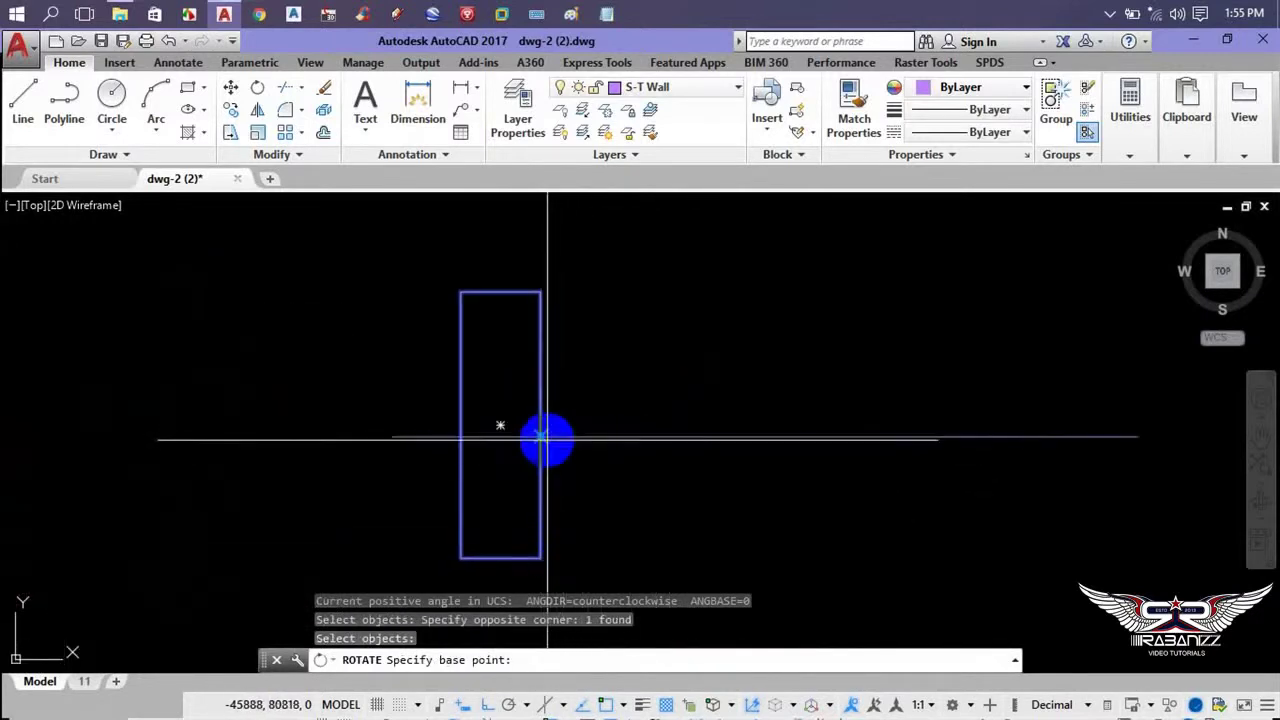
pyautogui.click(541, 437)
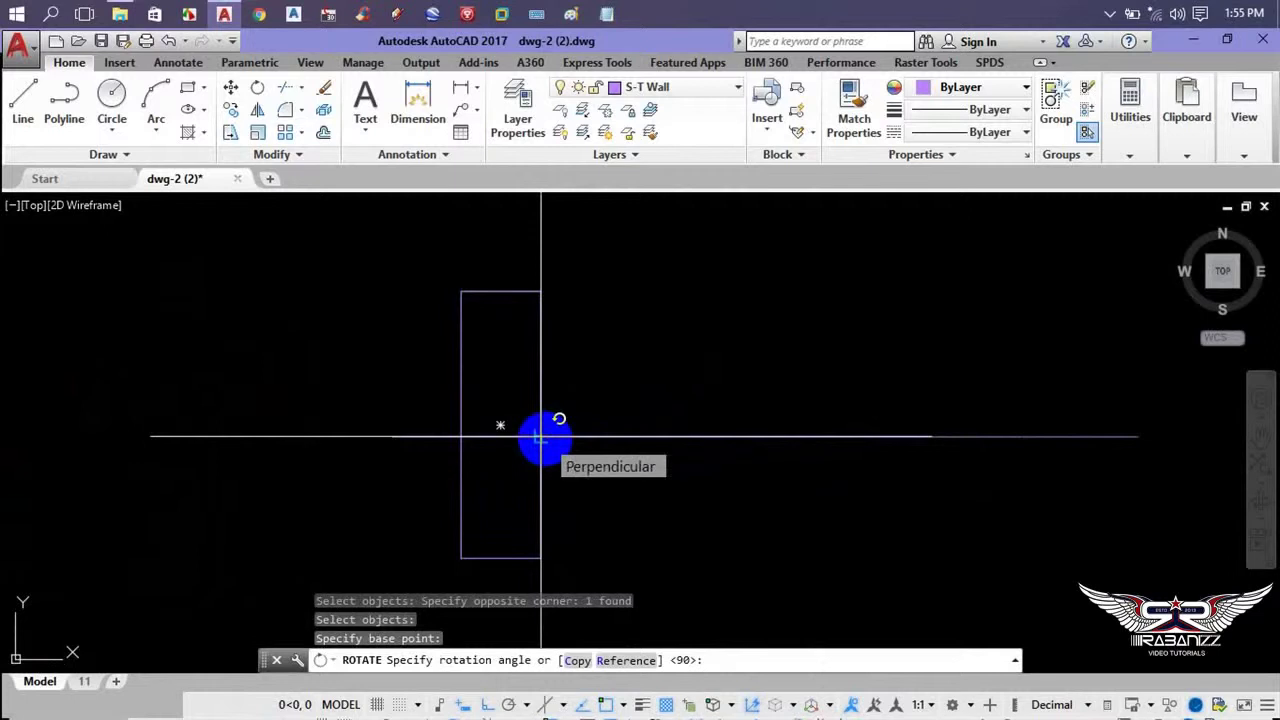
pyautogui.write('r')
pyautogui.press('Return')
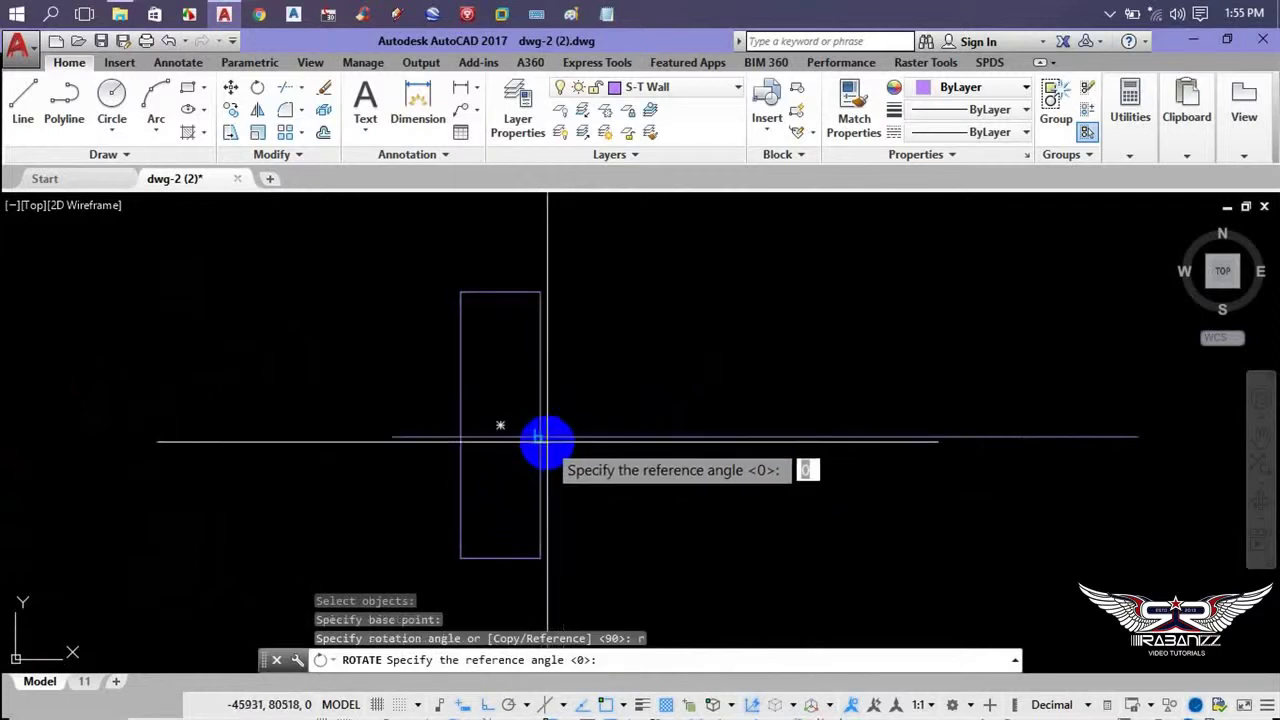
pyautogui.click(541, 437)
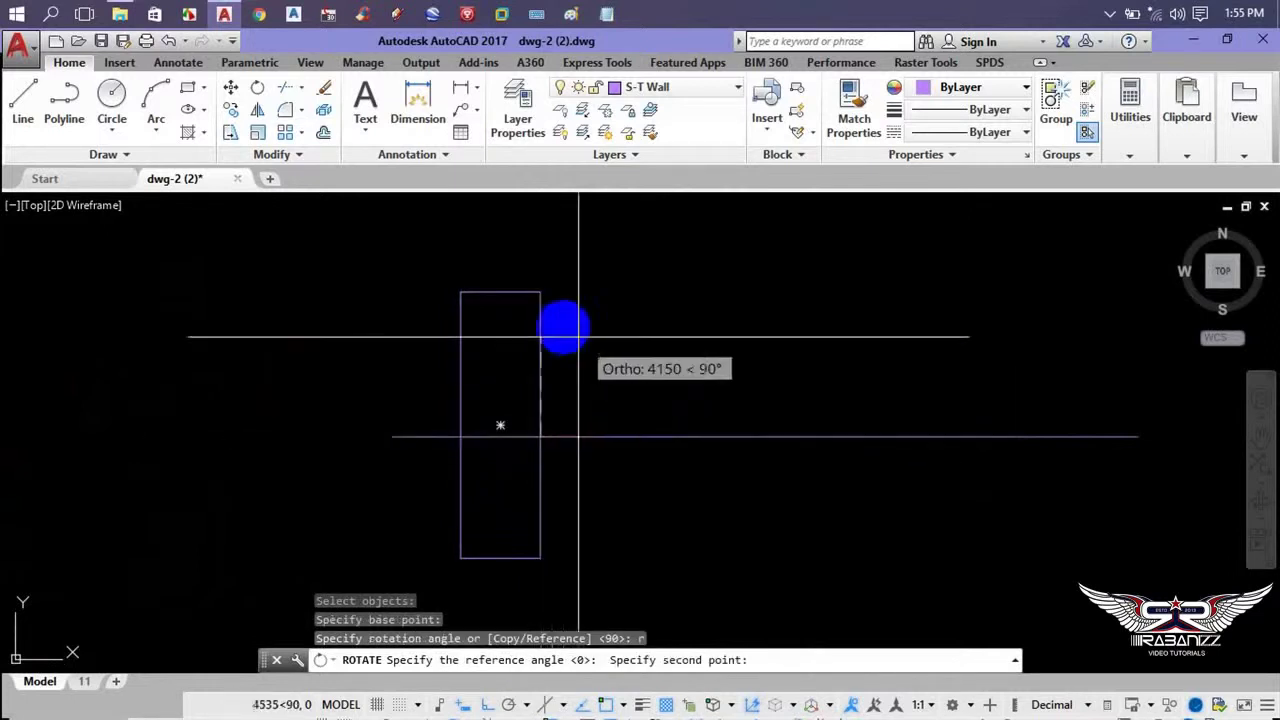
pyautogui.click(540, 292)
pyautogui.click(1128, 436)
pyautogui.scroll(2, 709, 480)
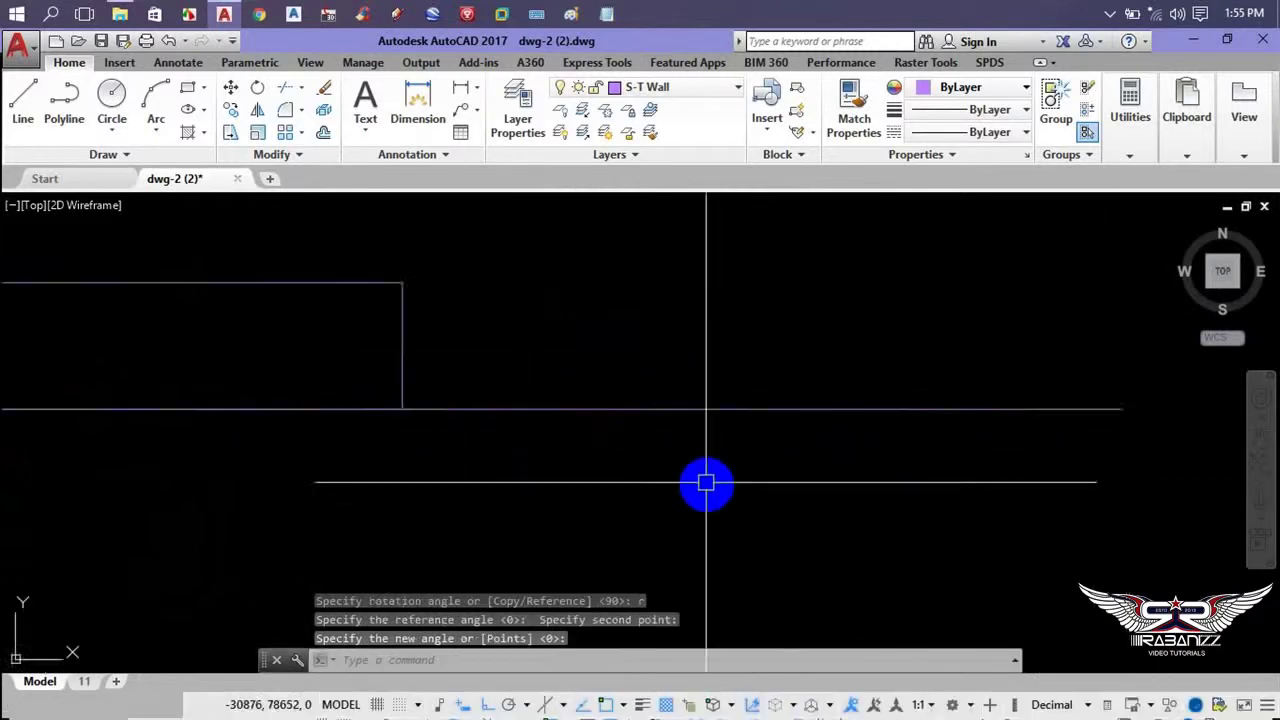
pyautogui.scroll(-4, 586, 409)
pyautogui.scroll(-3, 619, 381)
# - Rotate the rectangle back to stand upright
pyautogui.click(619, 381)
pyautogui.click(543, 415)
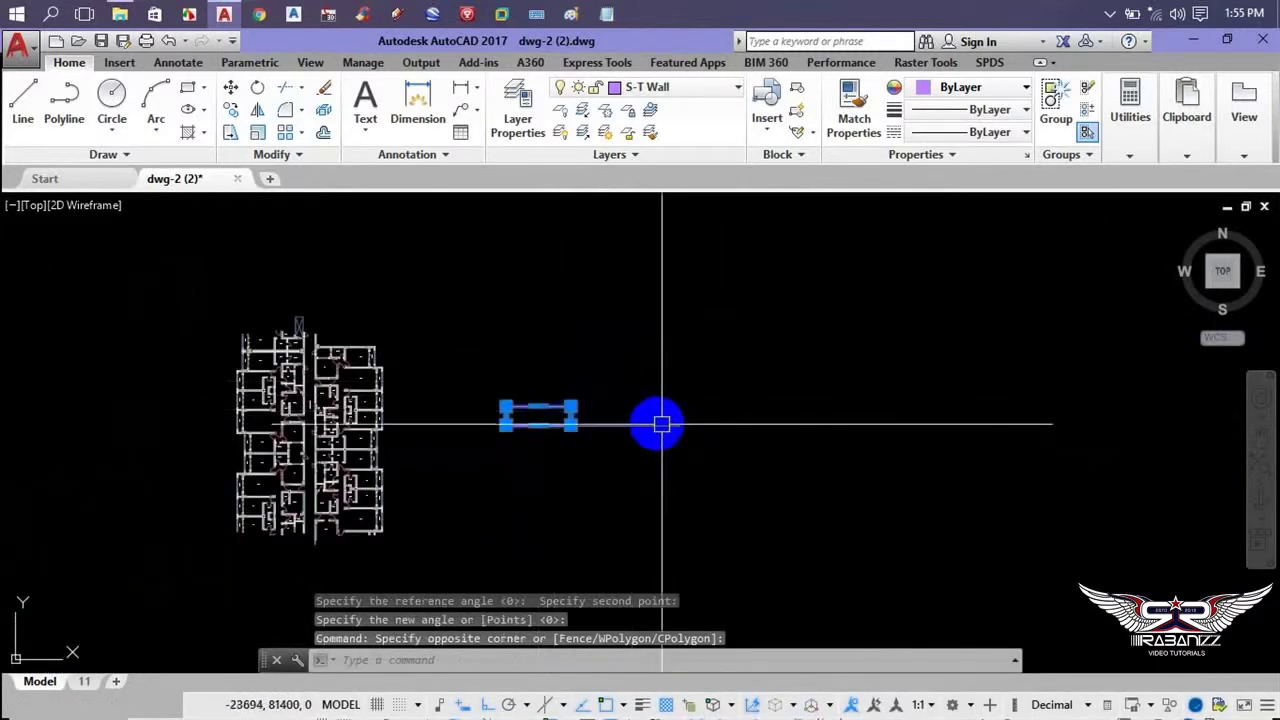
pyautogui.scroll(3, 540, 375)
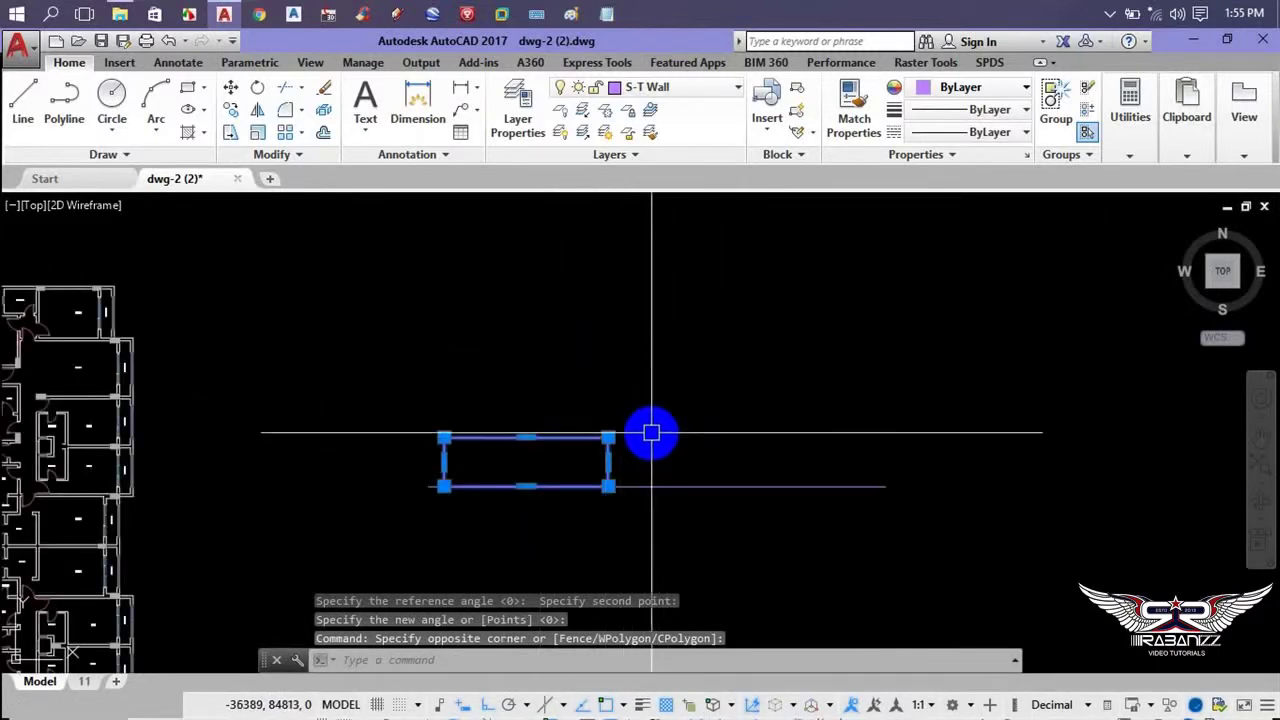
pyautogui.write('ro')
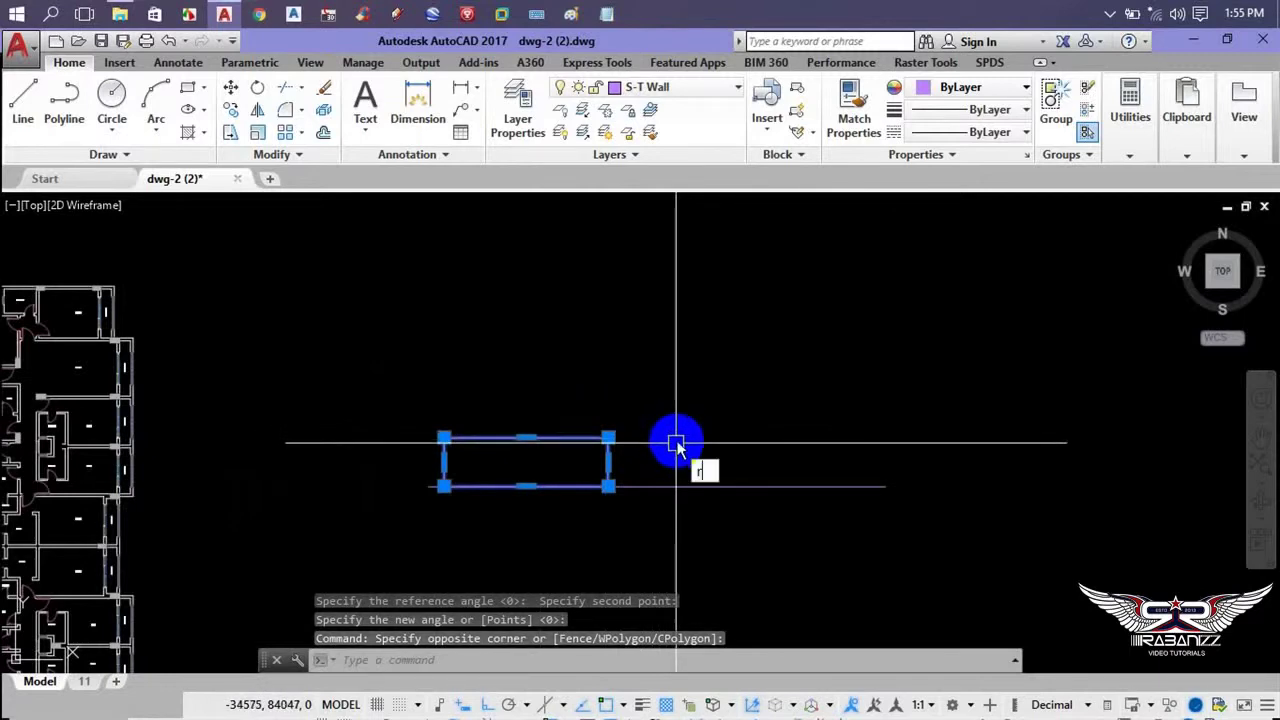
pyautogui.press('Return')
pyautogui.click(674, 436)
pyautogui.scroll(-2, 712, 410)
pyautogui.click(712, 410)
# - Move the upright rectangle down so it sits below the horizontal line
pyautogui.click(700, 457)
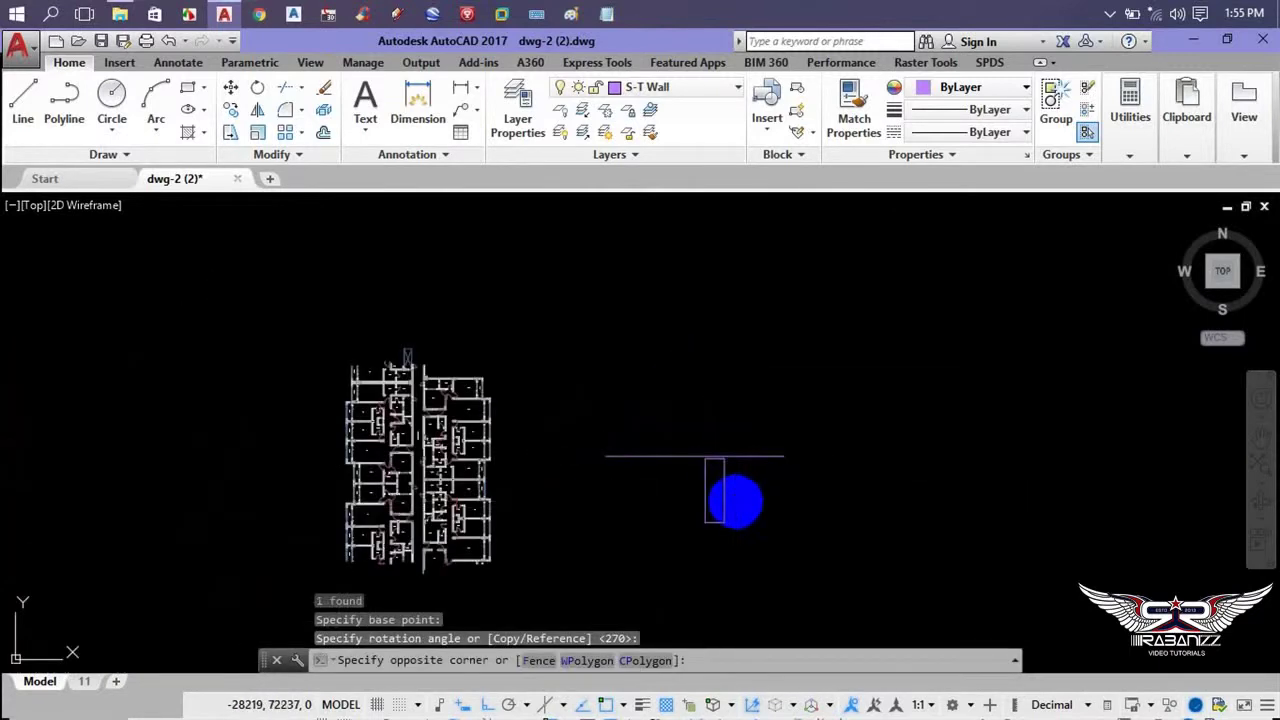
pyautogui.click(774, 523)
pyautogui.write('m')
pyautogui.press('Return')
pyautogui.click(849, 509)
pyautogui.click(849, 555)
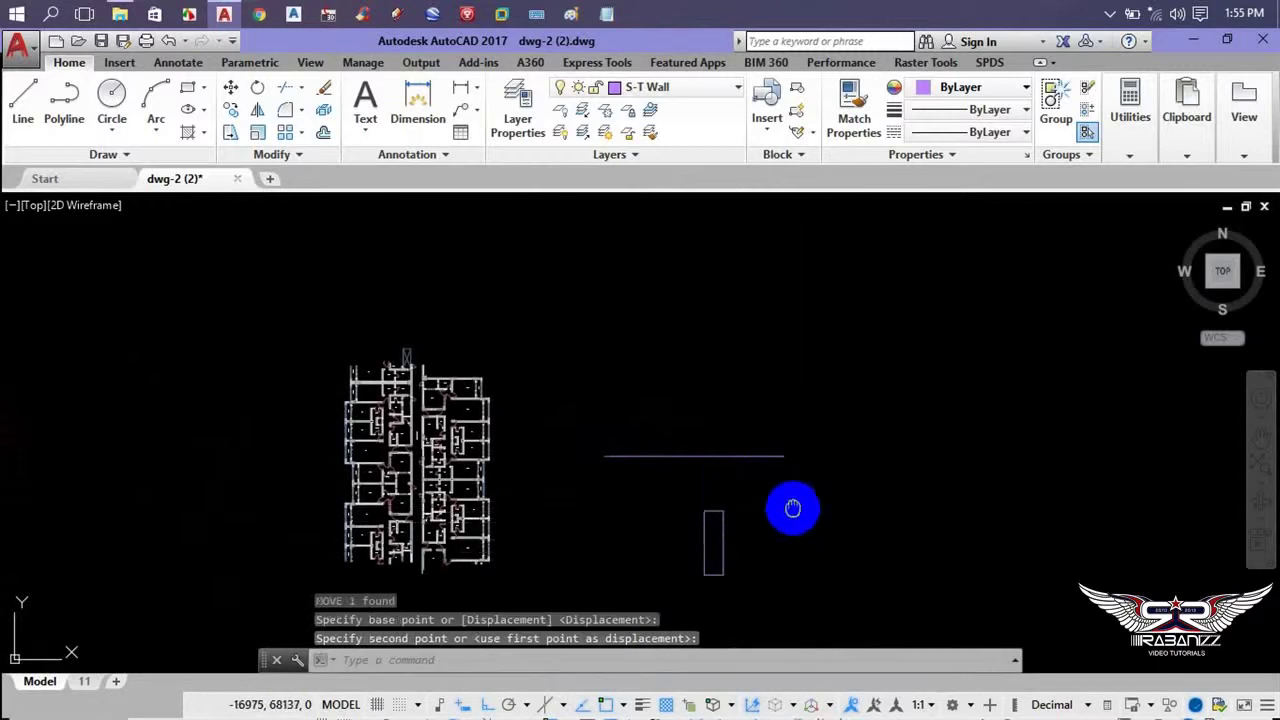
pyautogui.scroll(1, 791, 509)
pyautogui.scroll(3, 771, 486)
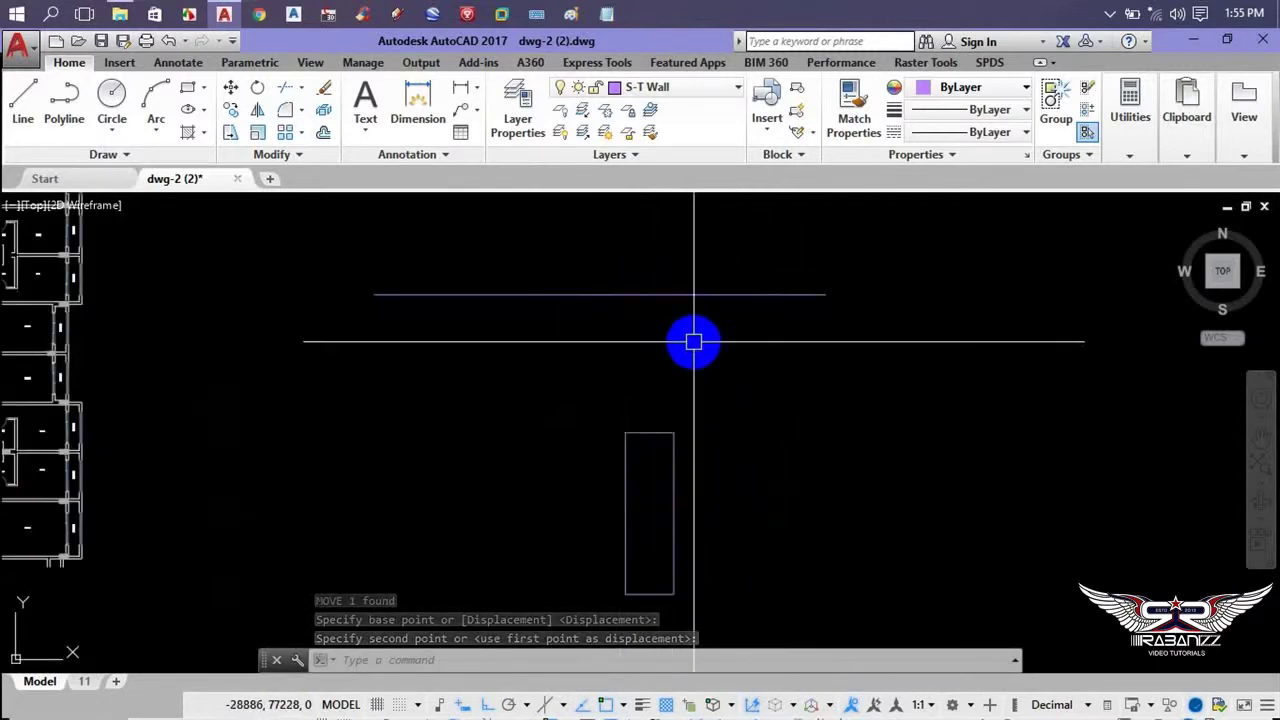
pyautogui.write('al')
pyautogui.press('Return')
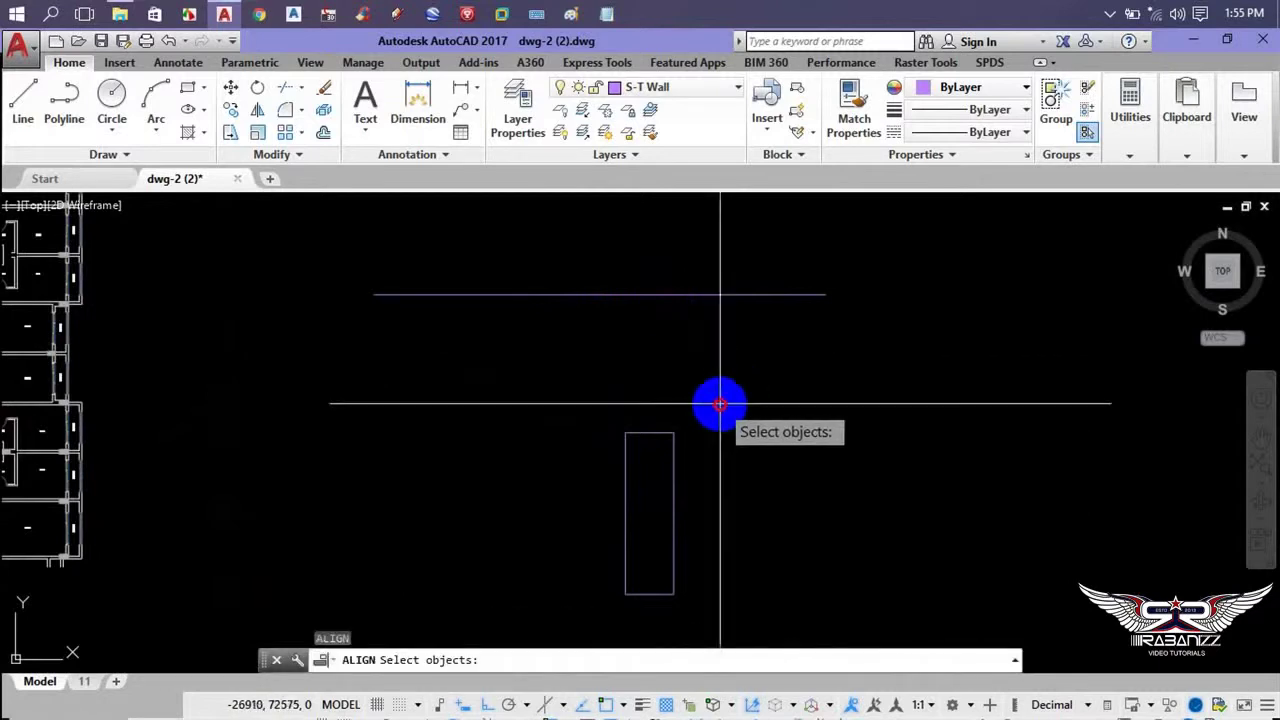
# - Align the rectangle to the horizontal line's two ends without scaling
pyautogui.click(720, 404)
pyautogui.click(540, 470)
pyautogui.press('Return')
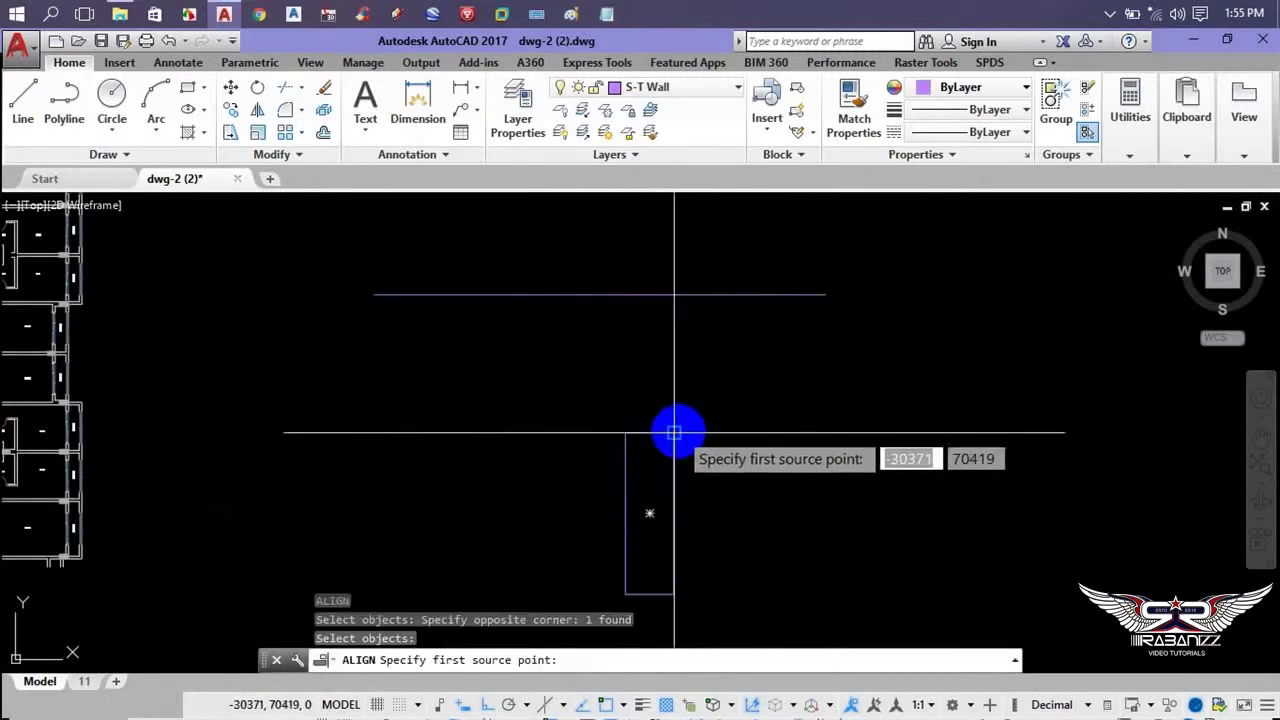
pyautogui.click(674, 433)
pyautogui.click(374, 294)
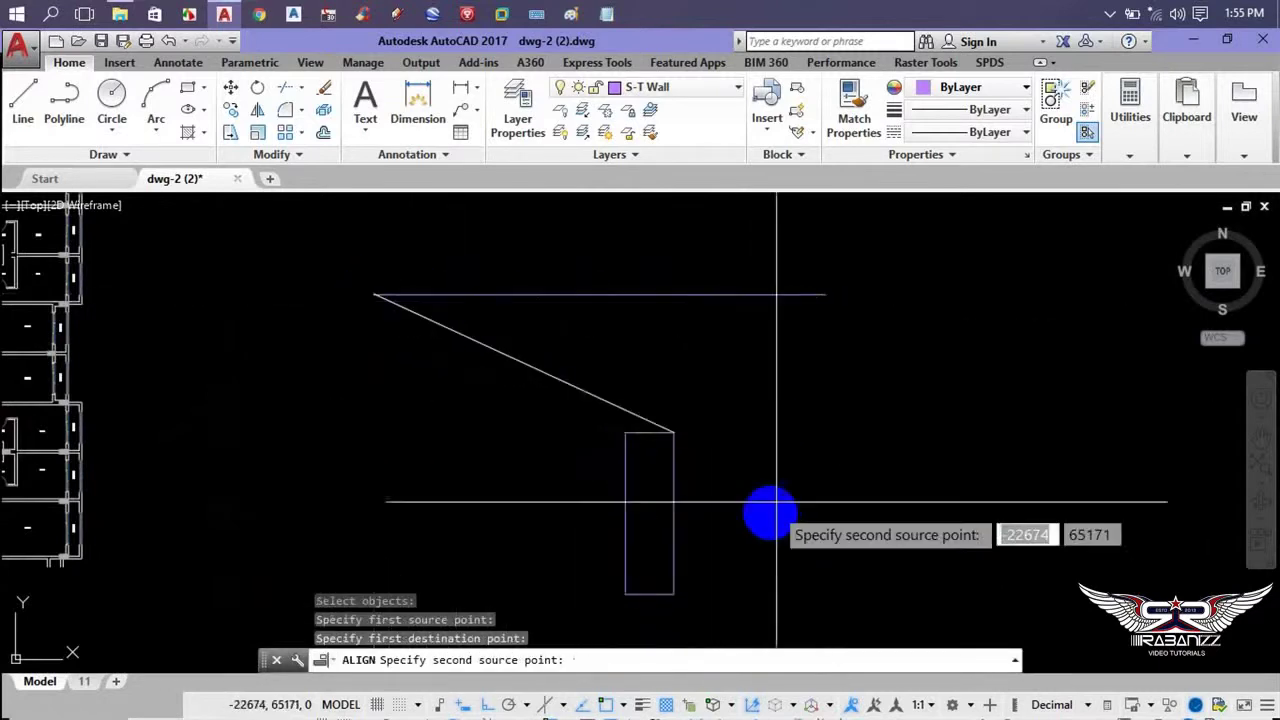
pyautogui.click(674, 593)
pyautogui.click(826, 294)
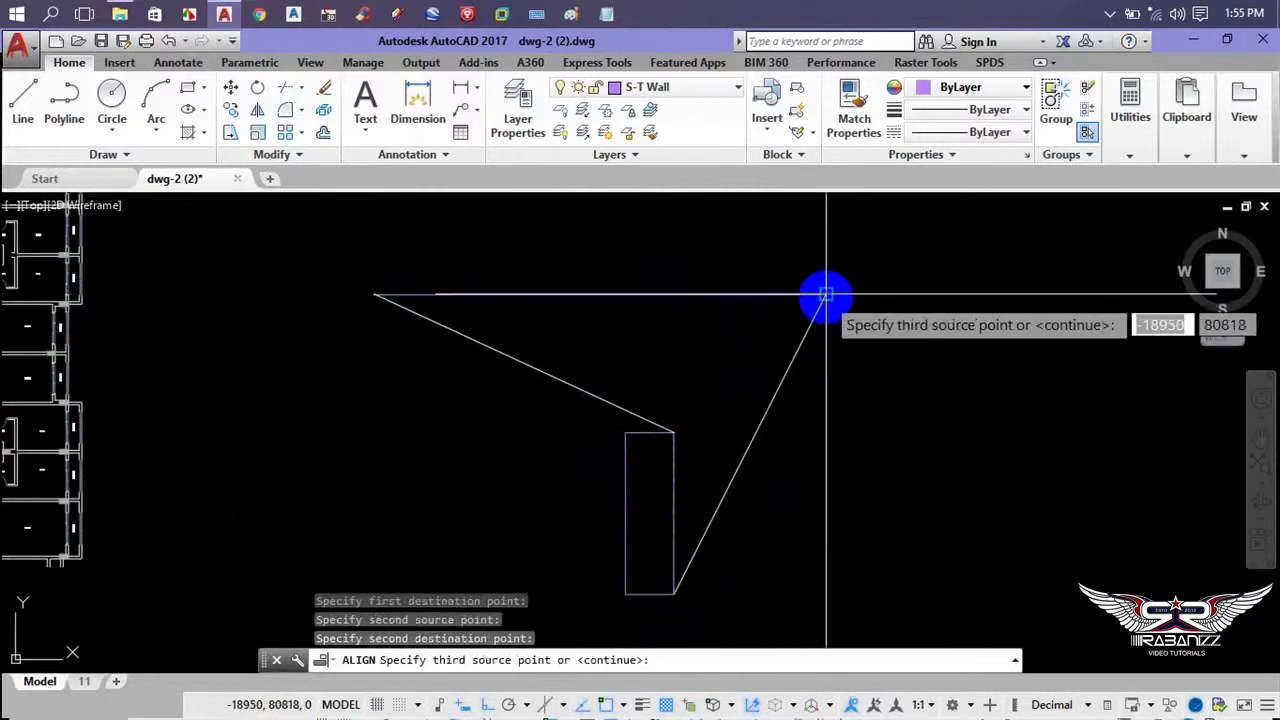
pyautogui.press('Return')
pyautogui.press('Return')
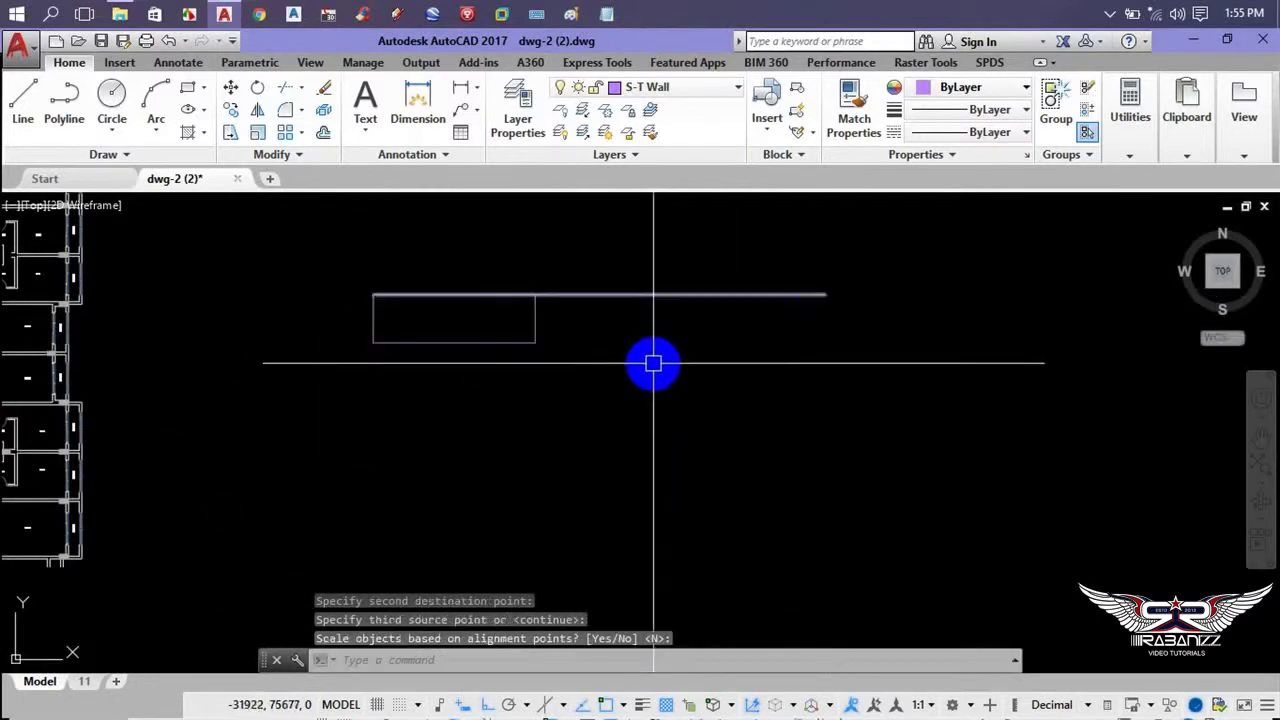
pyautogui.moveTo(654, 363); pyautogui.dragTo(688, 415, button='middle')
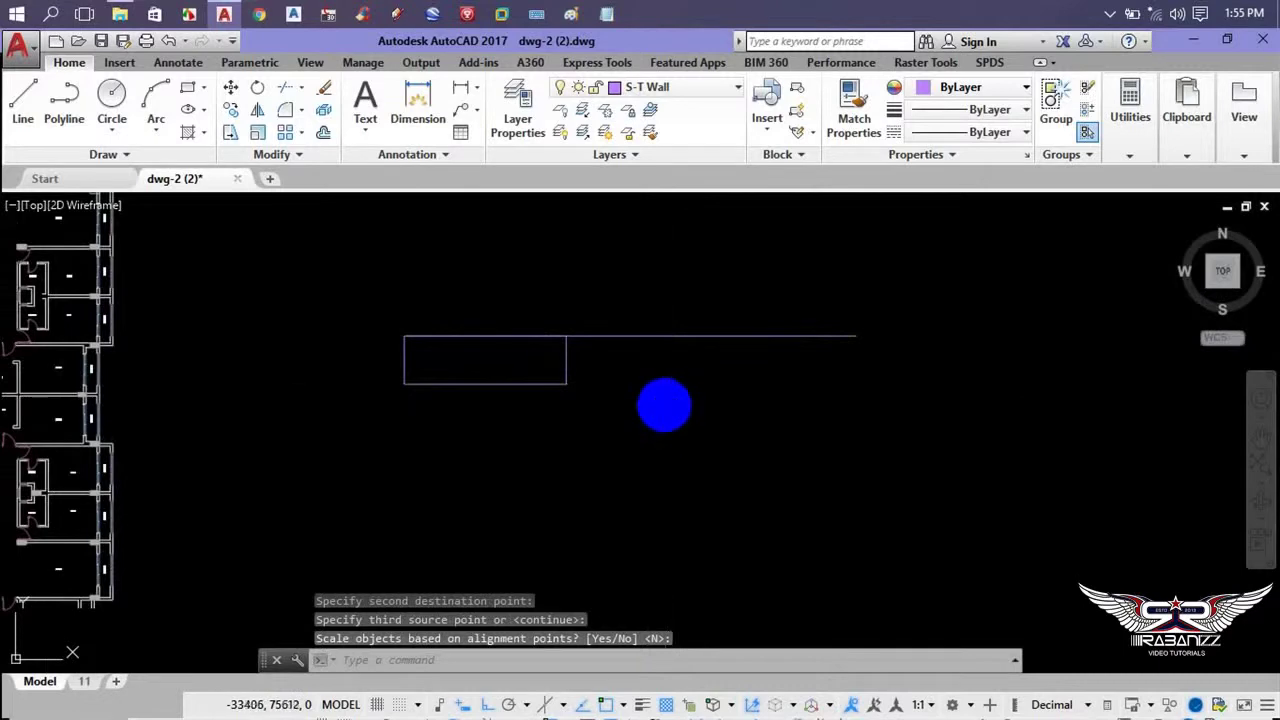
pyautogui.press('Escape')
# - Align the BED 2 room label vertically along the wall line, without scaling
pyautogui.scroll(3, 329, 357)
pyautogui.scroll(3, 306, 334)
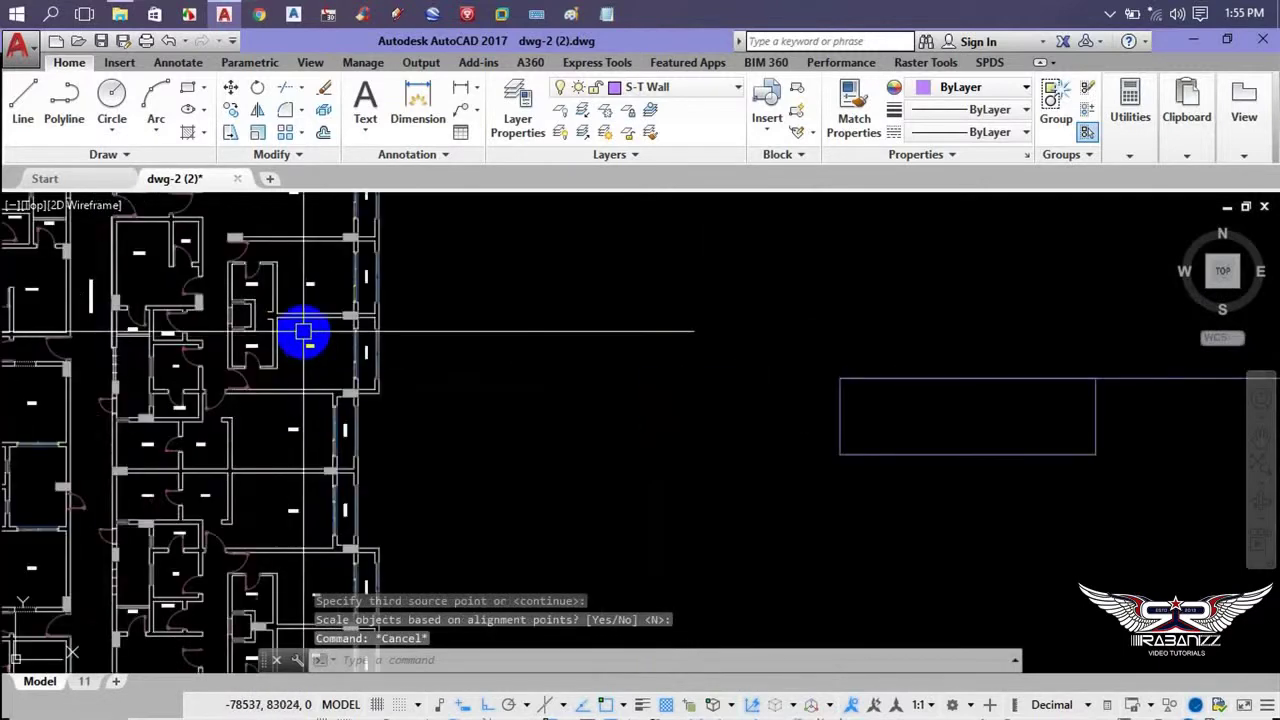
pyautogui.scroll(3, 298, 383)
pyautogui.moveTo(319, 367); pyautogui.dragTo(443, 431, button='middle')
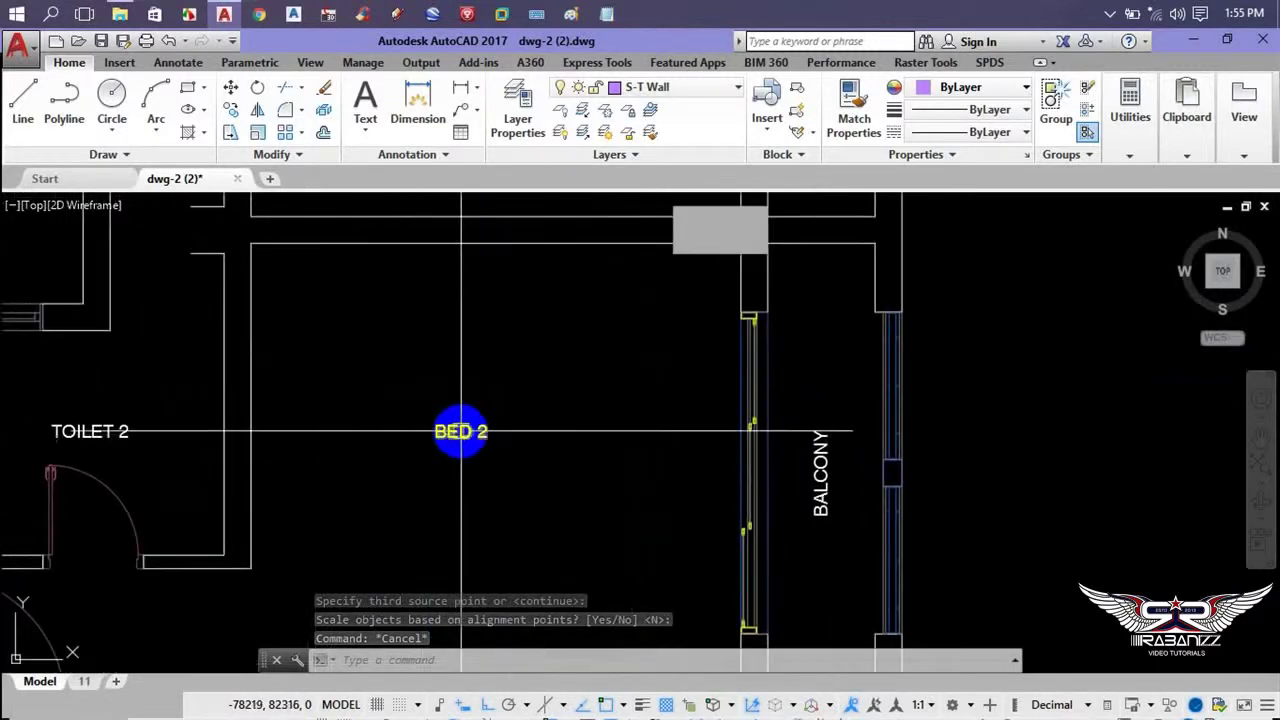
pyautogui.click(457, 431)
pyautogui.press('Escape')
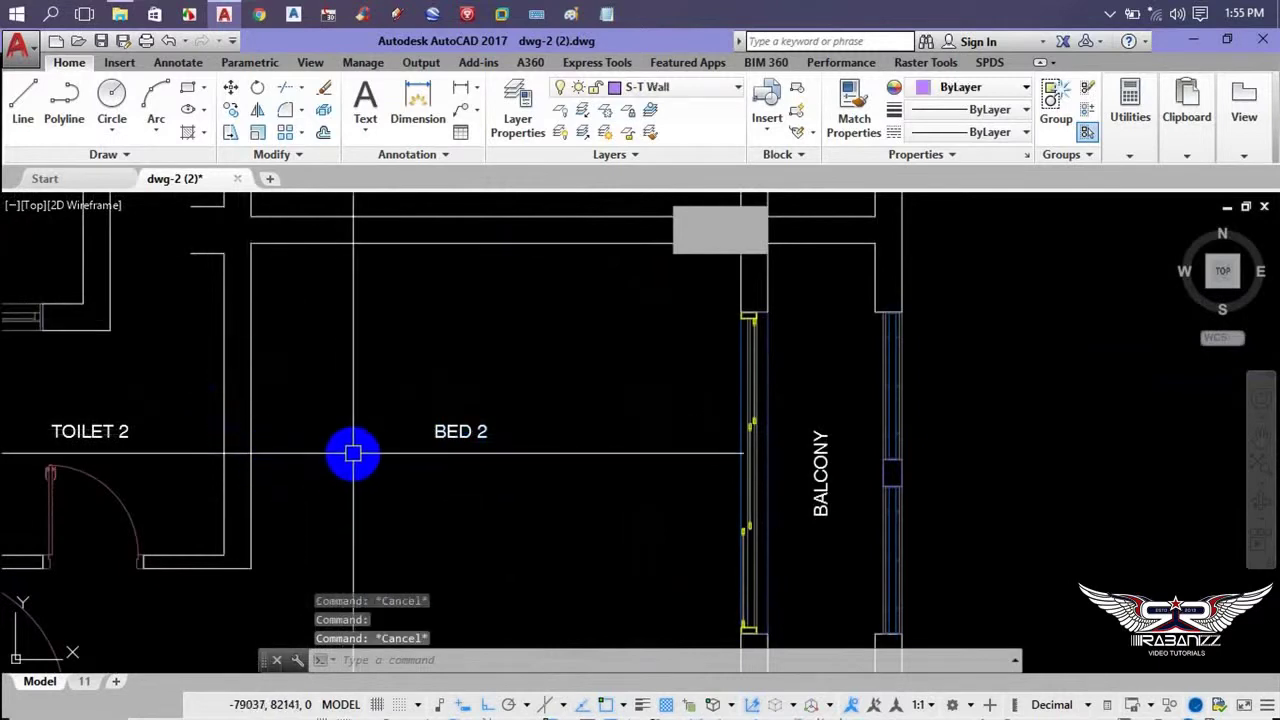
pyautogui.write('ali')
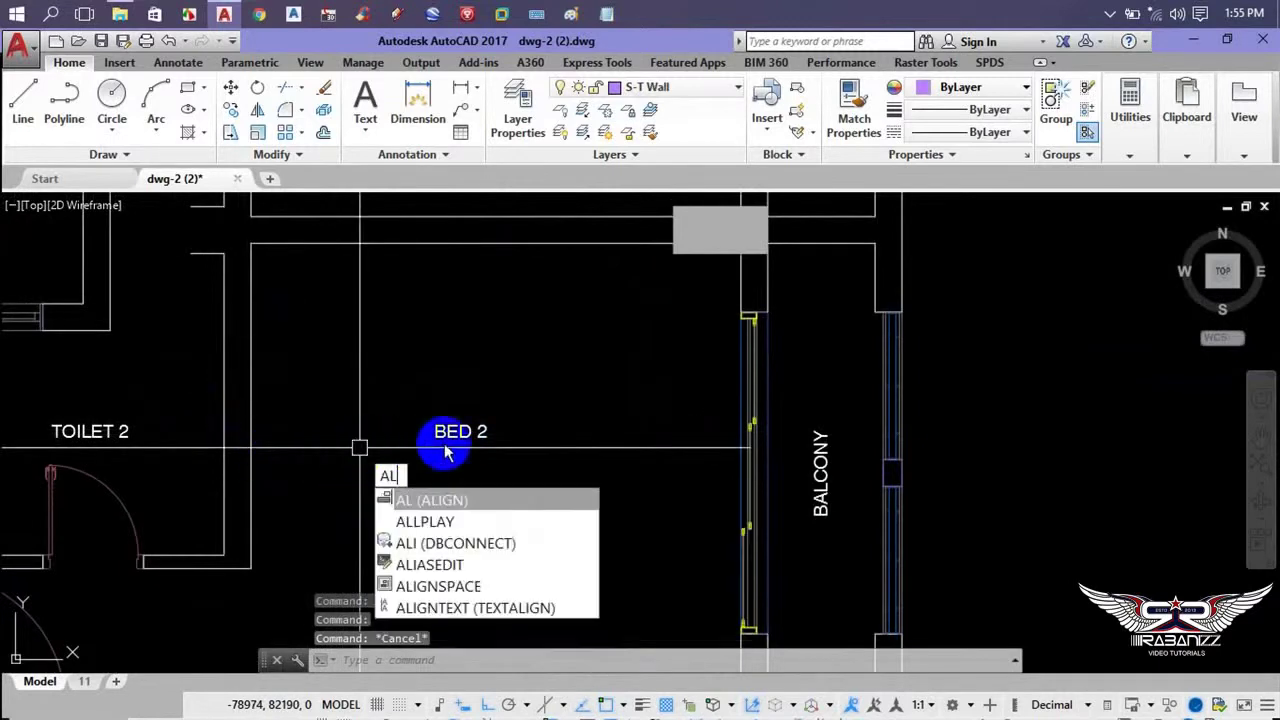
pyautogui.press('Return')
pyautogui.press('Return')
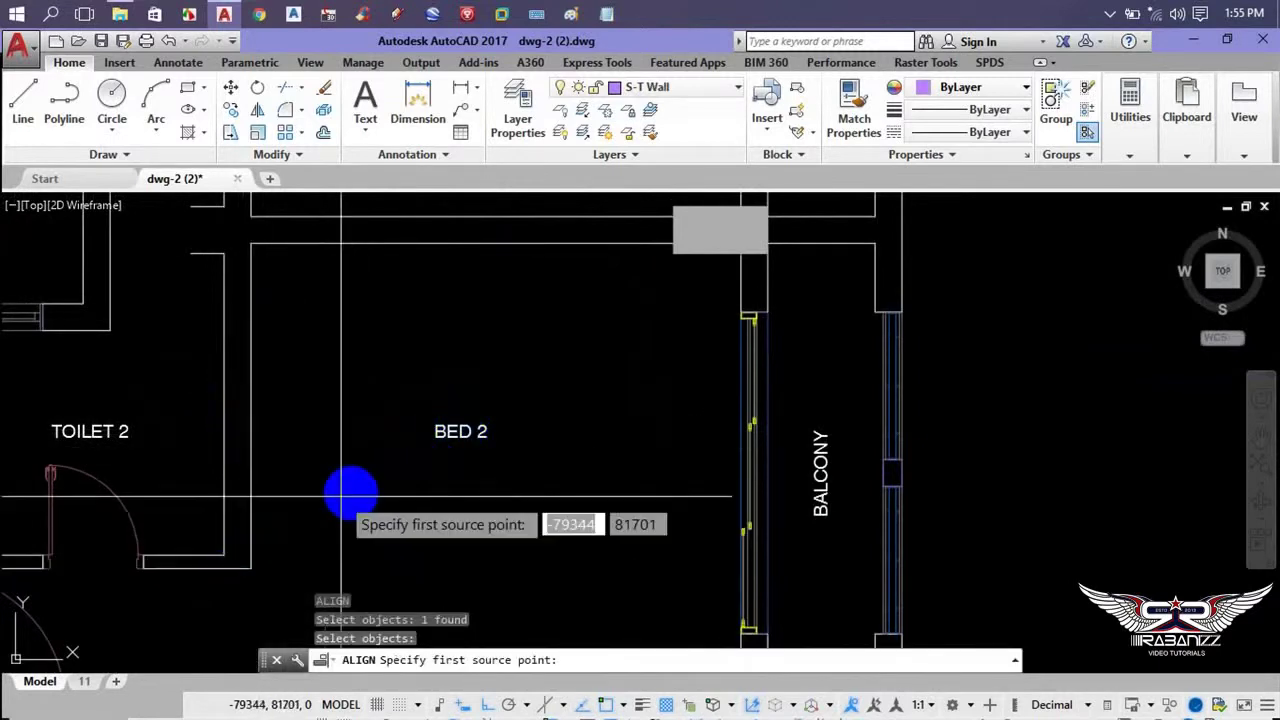
pyautogui.click(434, 431)
pyautogui.click(251, 461)
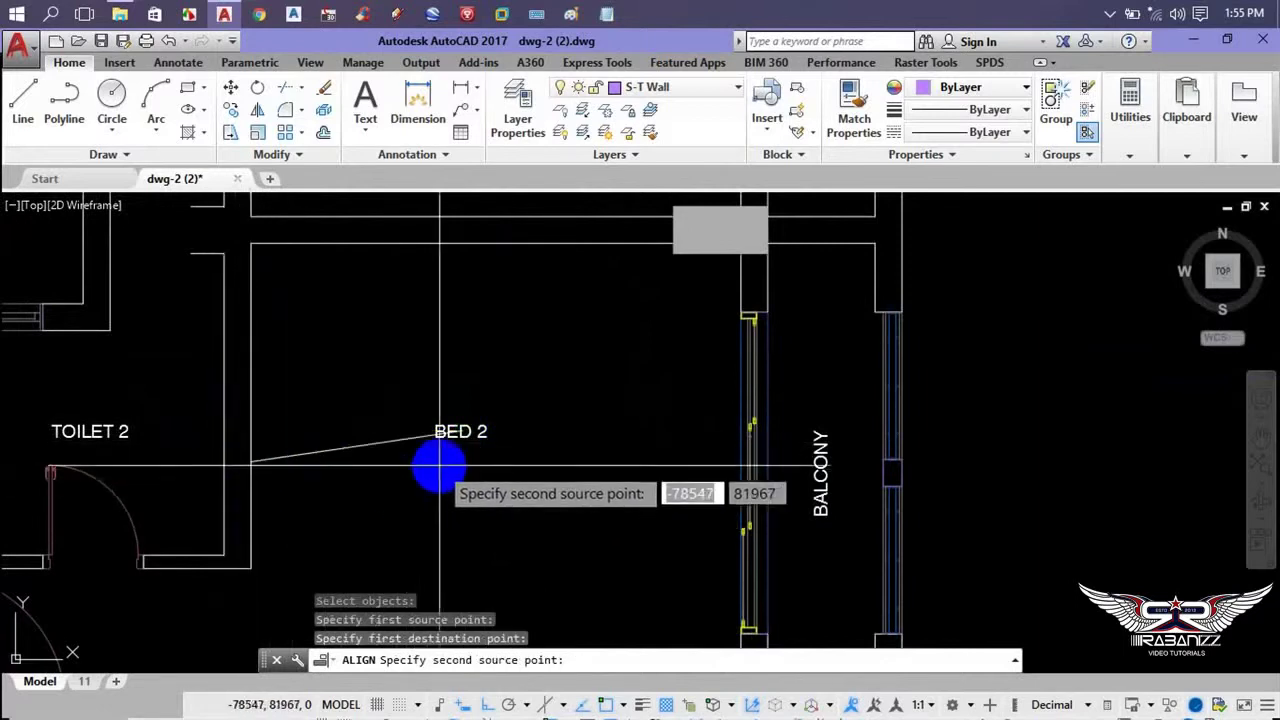
pyautogui.click(493, 430)
pyautogui.click(262, 244)
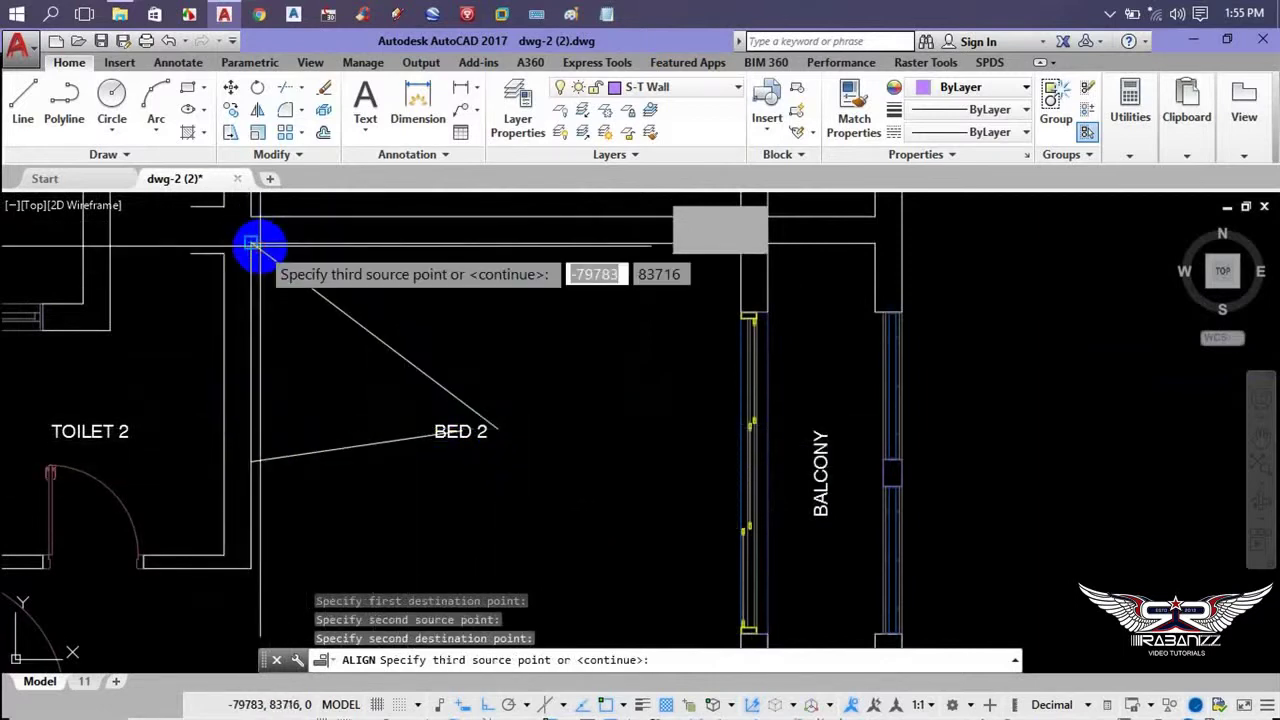
pyautogui.press('Return')
pyautogui.press('Return')
pyautogui.scroll(-2, 564, 390)
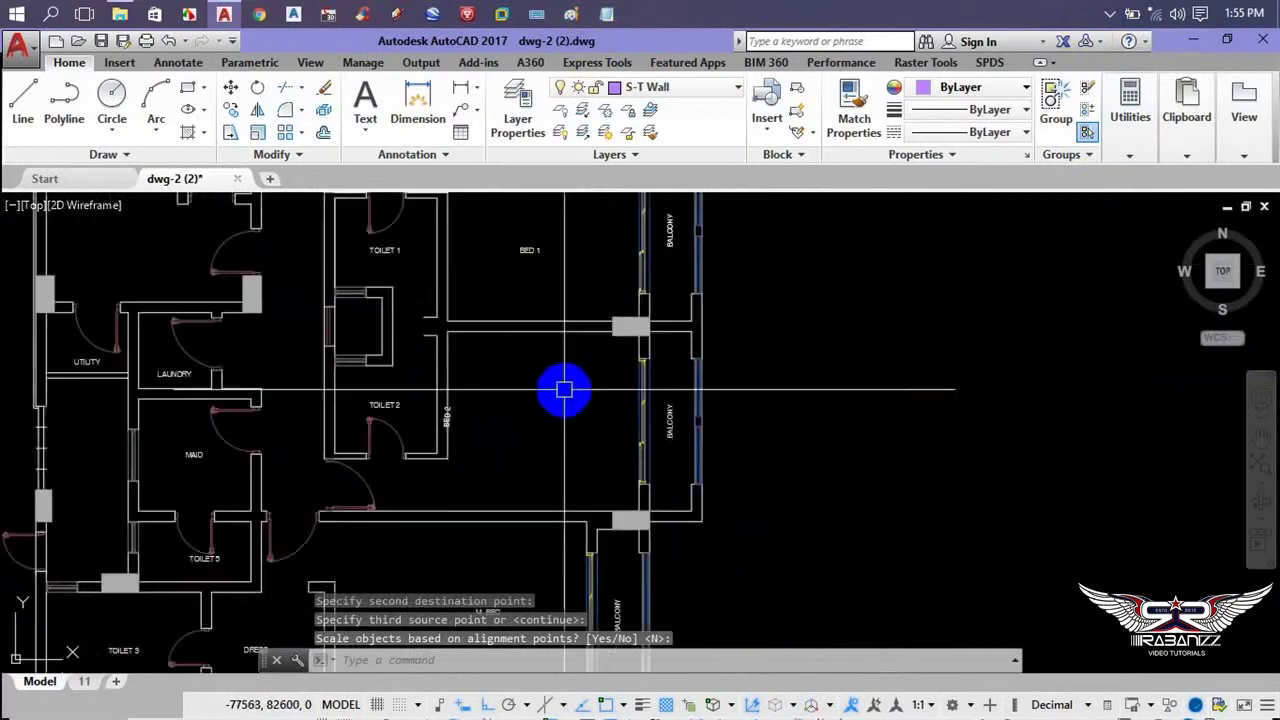
pyautogui.moveTo(545, 376); pyautogui.dragTo(405, 388, button='middle')
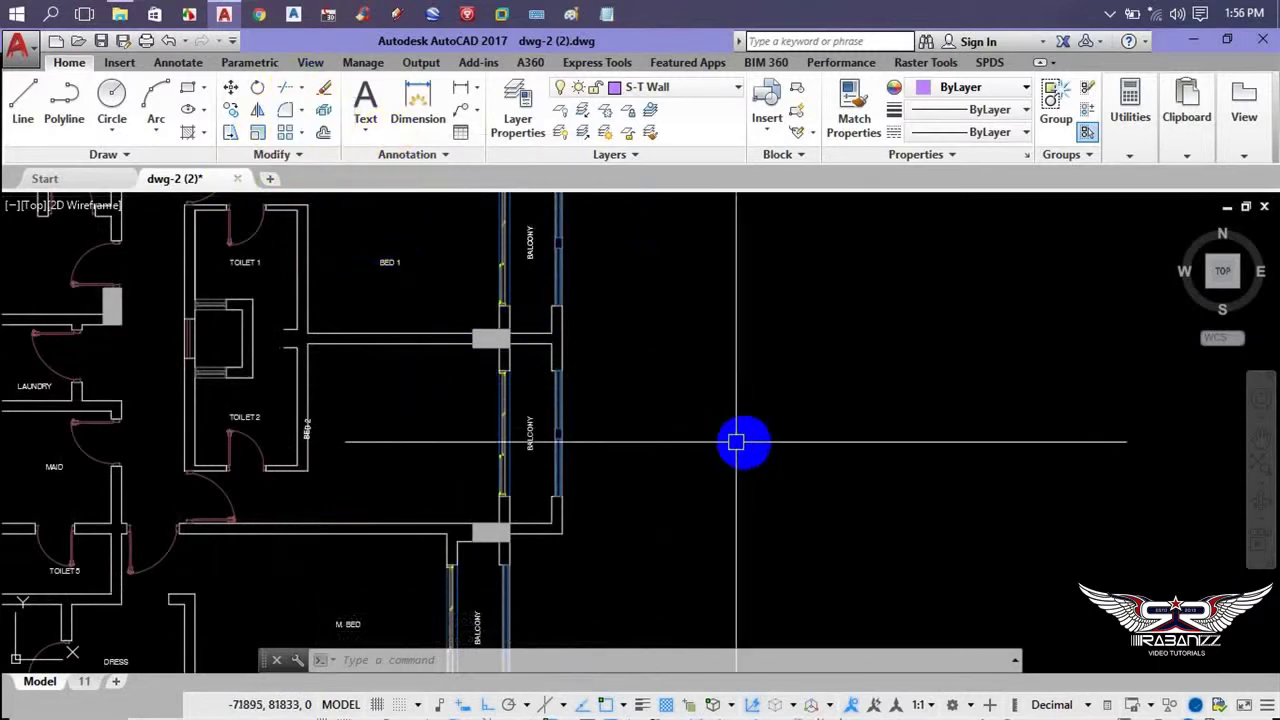
pyautogui.scroll(-3, 580, 423)
# - Draw a circle beside the plan and a short horizontal polyline inside it
pyautogui.write('c')
pyautogui.press('Return')
pyautogui.click(651, 381)
pyautogui.moveTo(805, 485); pyautogui.dragTo(644, 474, button='middle')
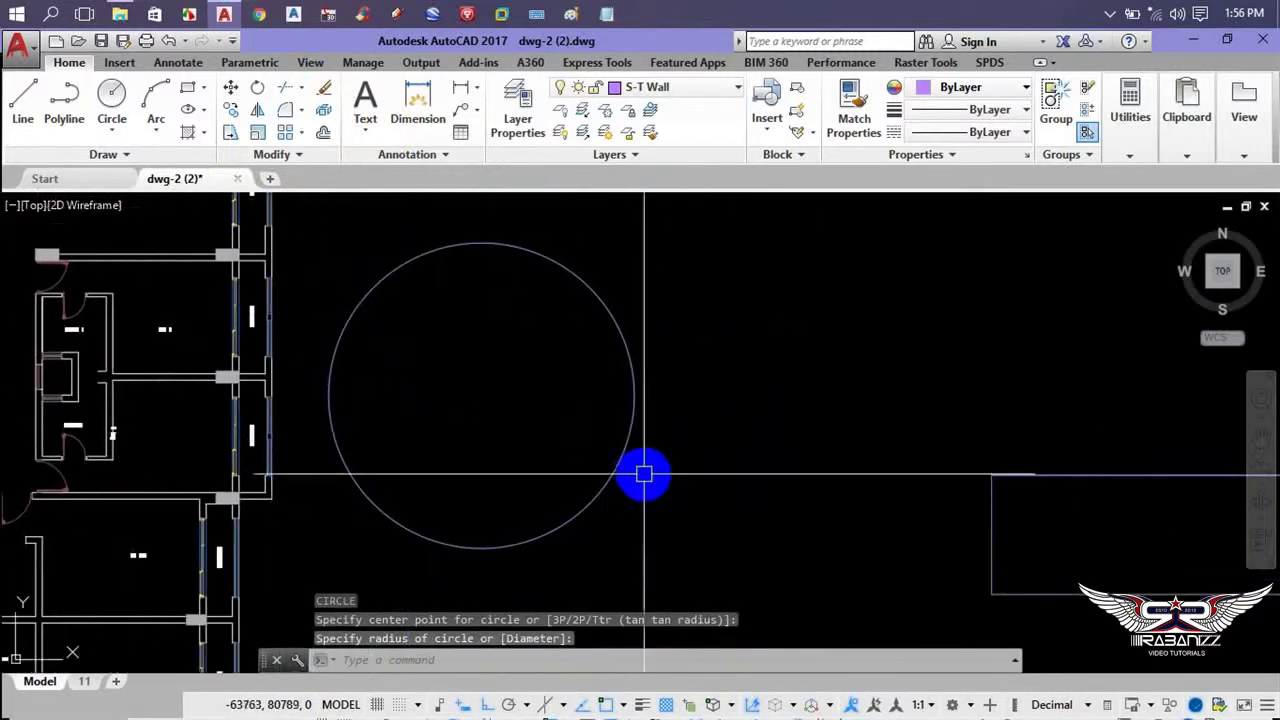
pyautogui.write('pl')
pyautogui.press('Return')
pyautogui.click(640, 447)
pyautogui.click(726, 500)
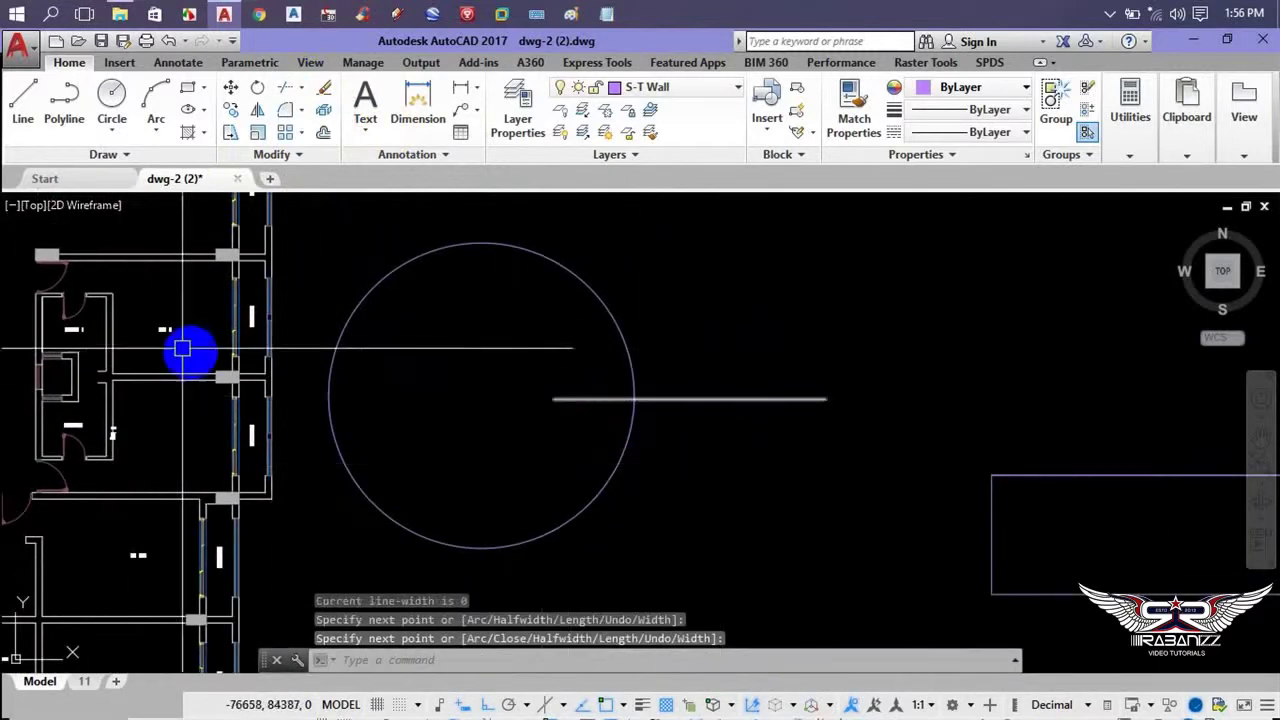
pyautogui.write('ex')
# - Extend the horizontal line to the circle's far edge using the circle as boundary
pyautogui.press('Return')
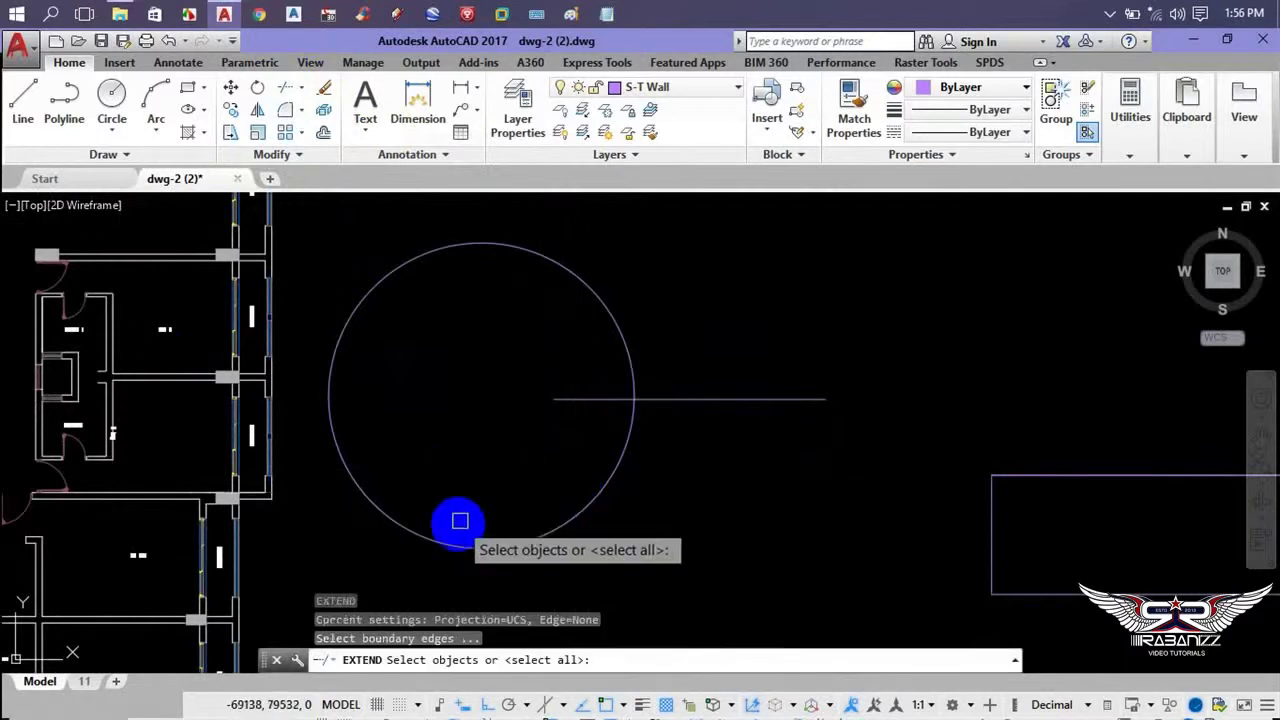
pyautogui.click(410, 522)
pyautogui.press('Return')
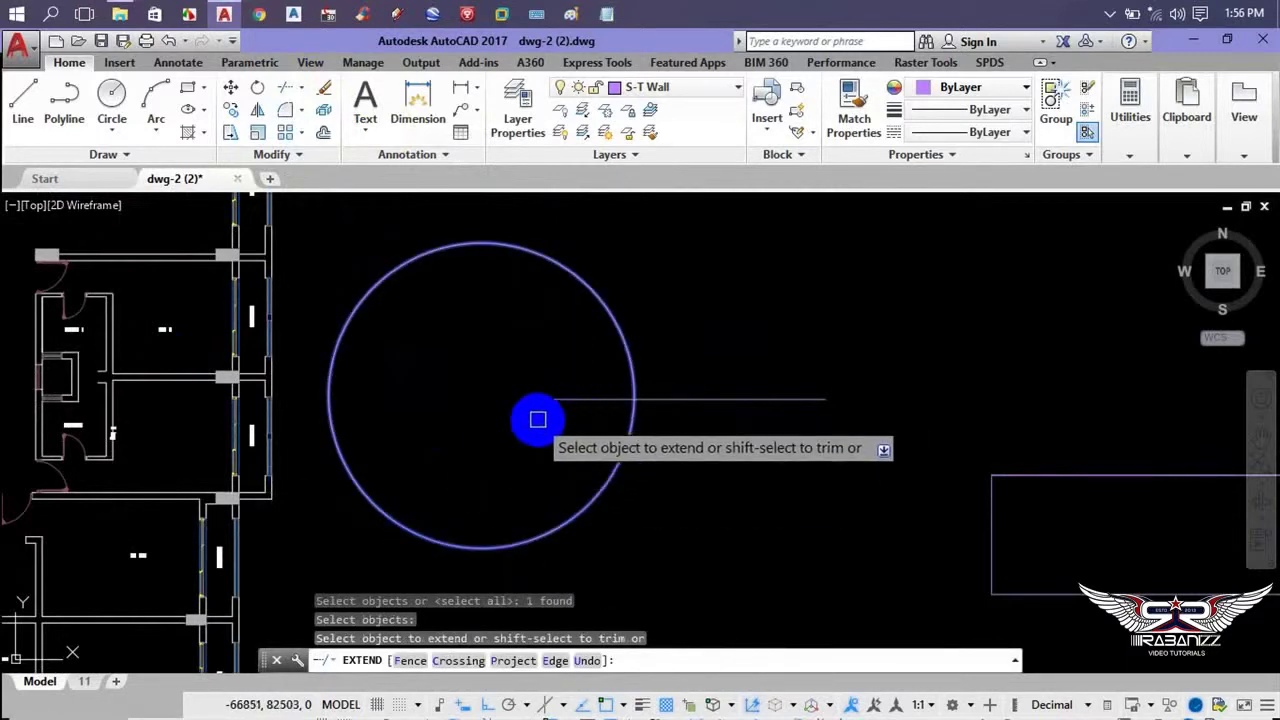
pyautogui.click(561, 400)
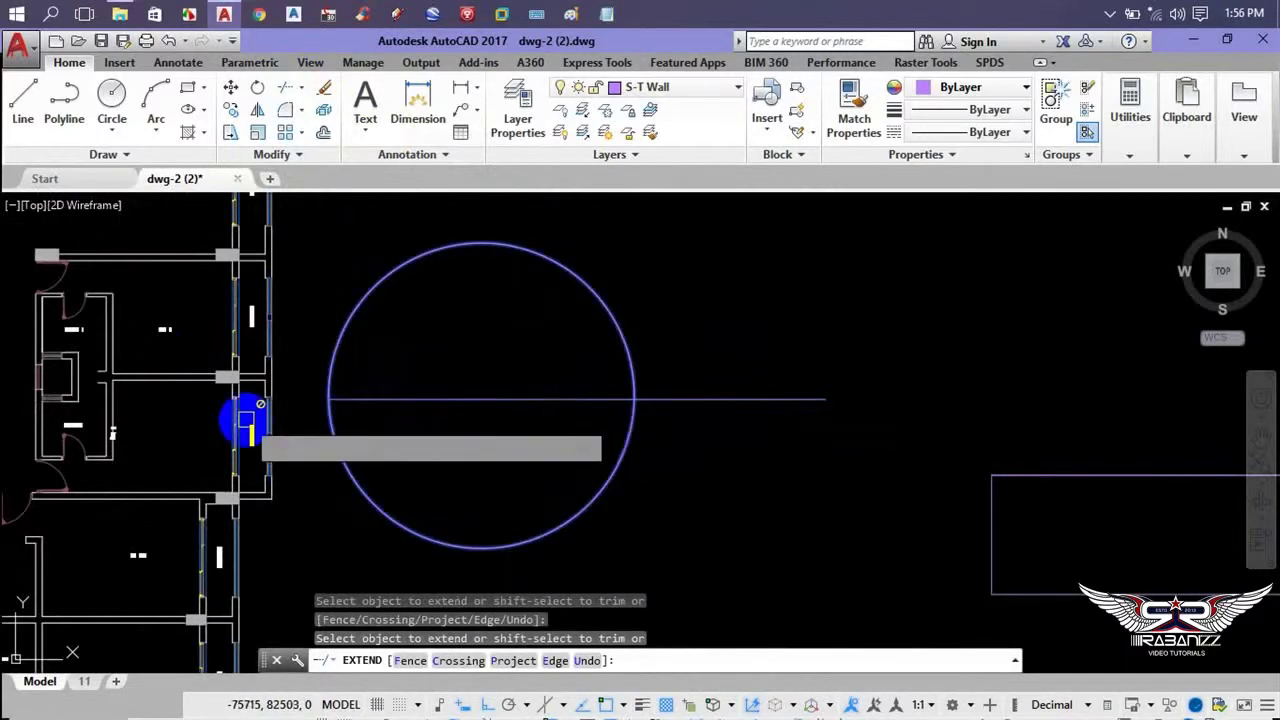
pyautogui.press('Escape')
pyautogui.moveTo(478, 410); pyautogui.dragTo(390, 407, button='middle')
pyautogui.moveTo(641, 407); pyautogui.dragTo(411, 406, button='middle')
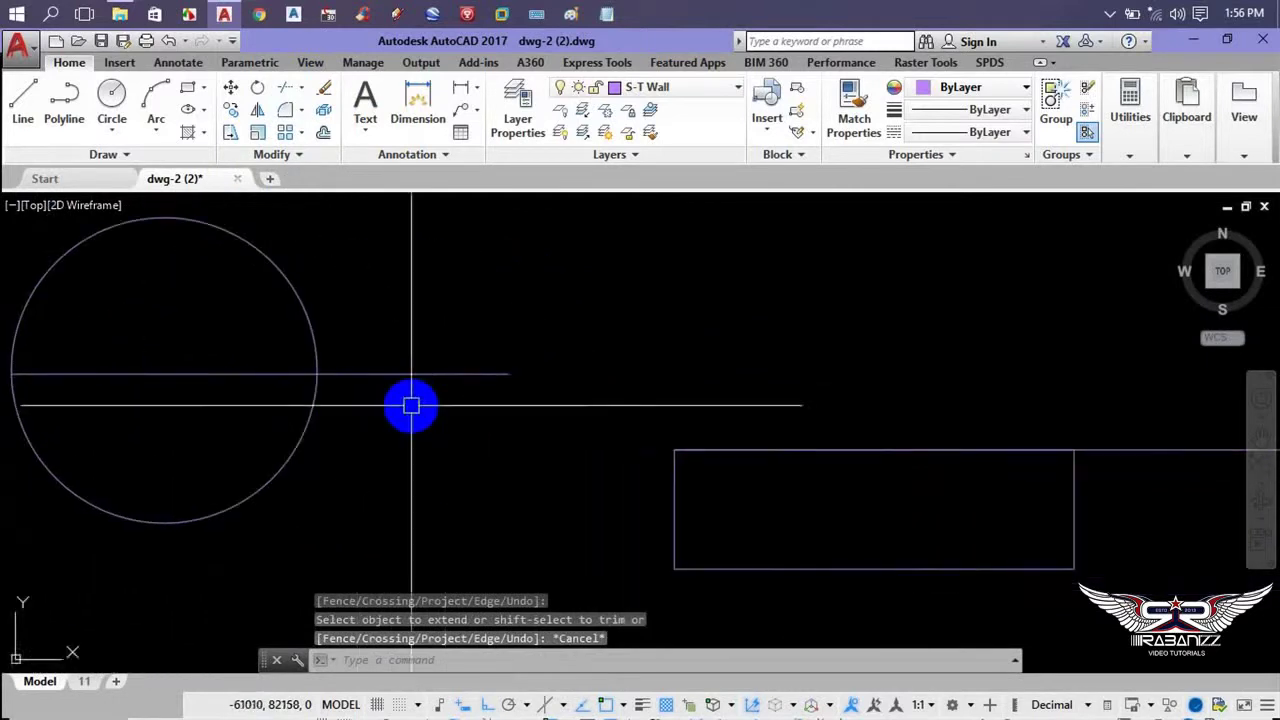
pyautogui.scroll(-5, 494, 422)
pyautogui.scroll(4, 335, 415)
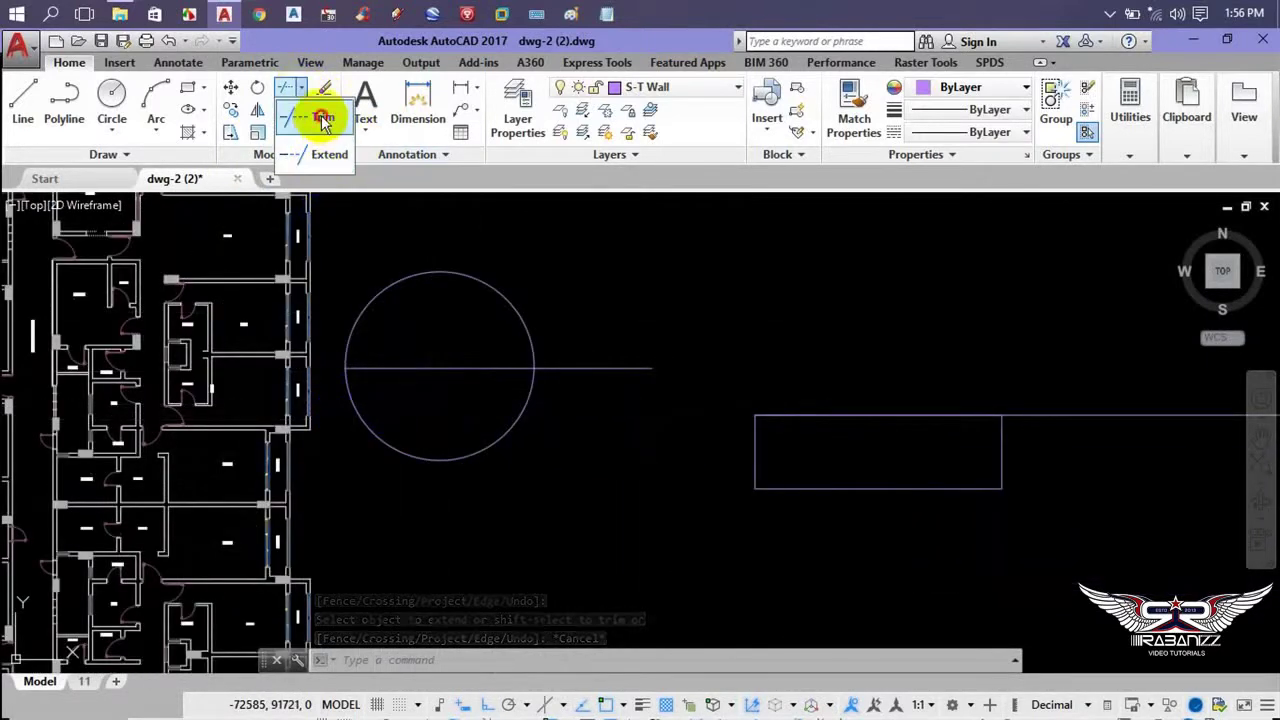
# - Trim the line inside the circle using all objects as edges, then undo it
pyautogui.click(320, 116)
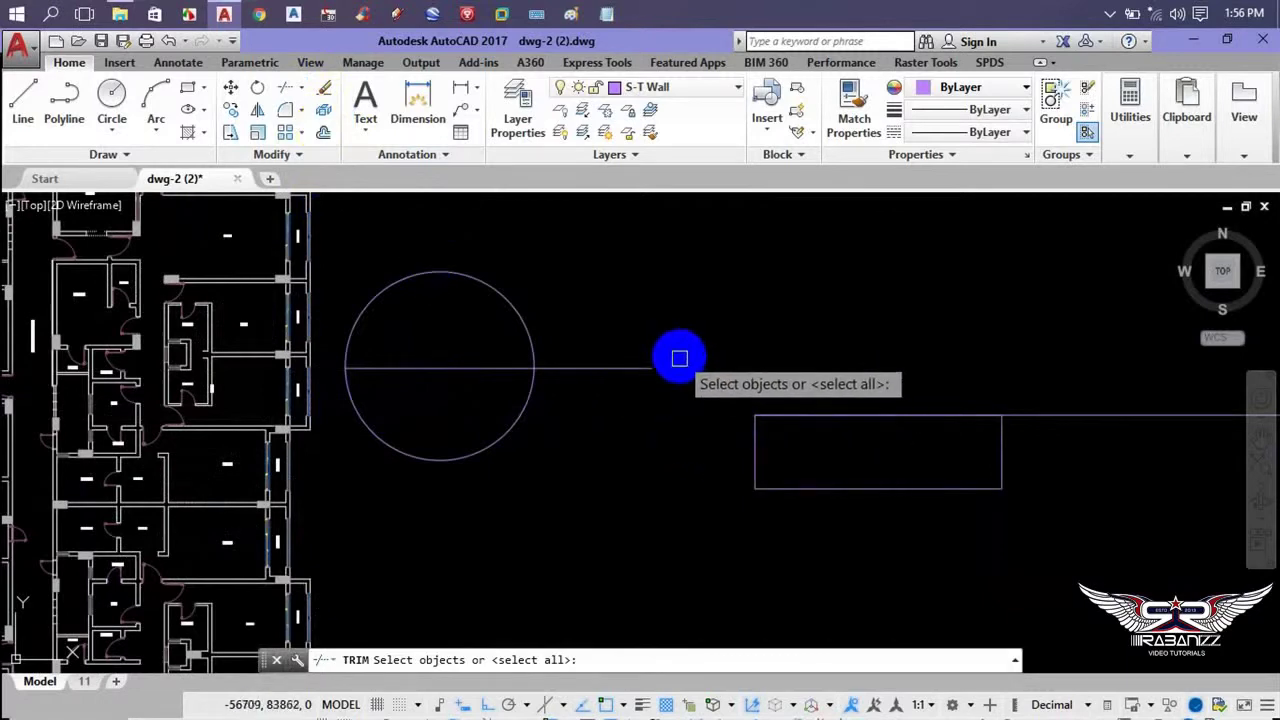
pyautogui.press('Escape')
pyautogui.write('t')
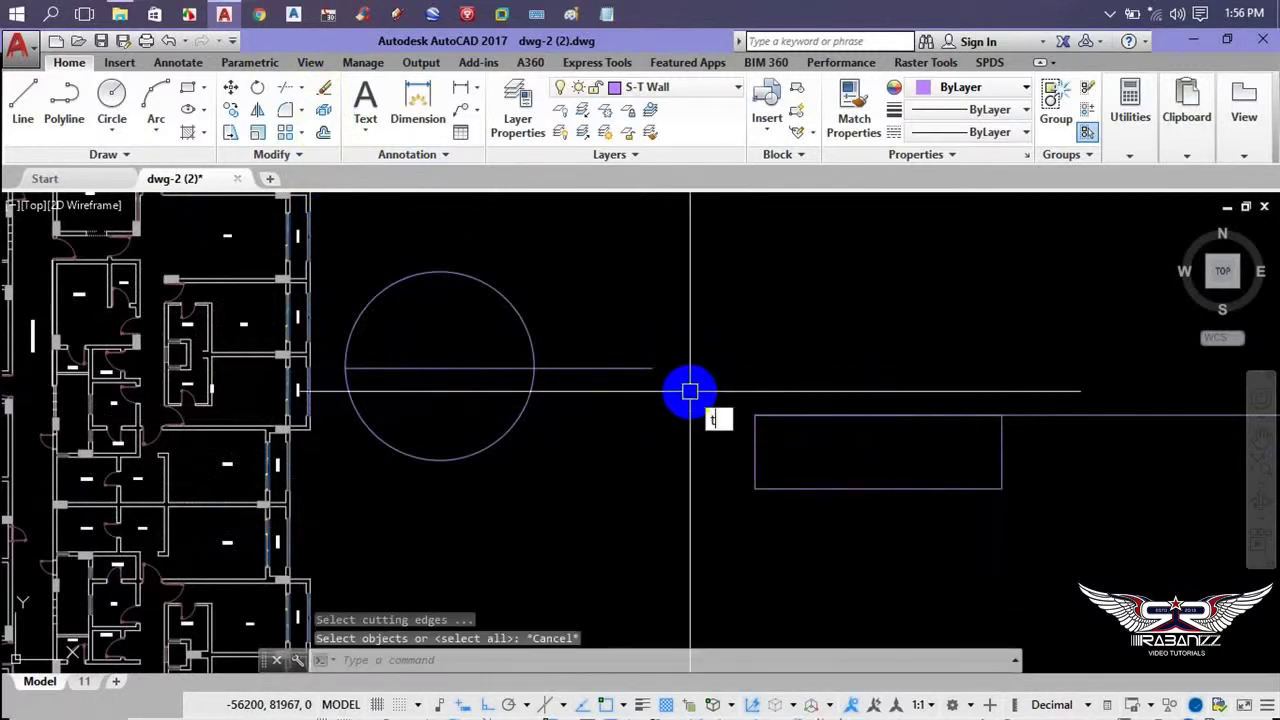
pyautogui.write('r')
pyautogui.press('Return')
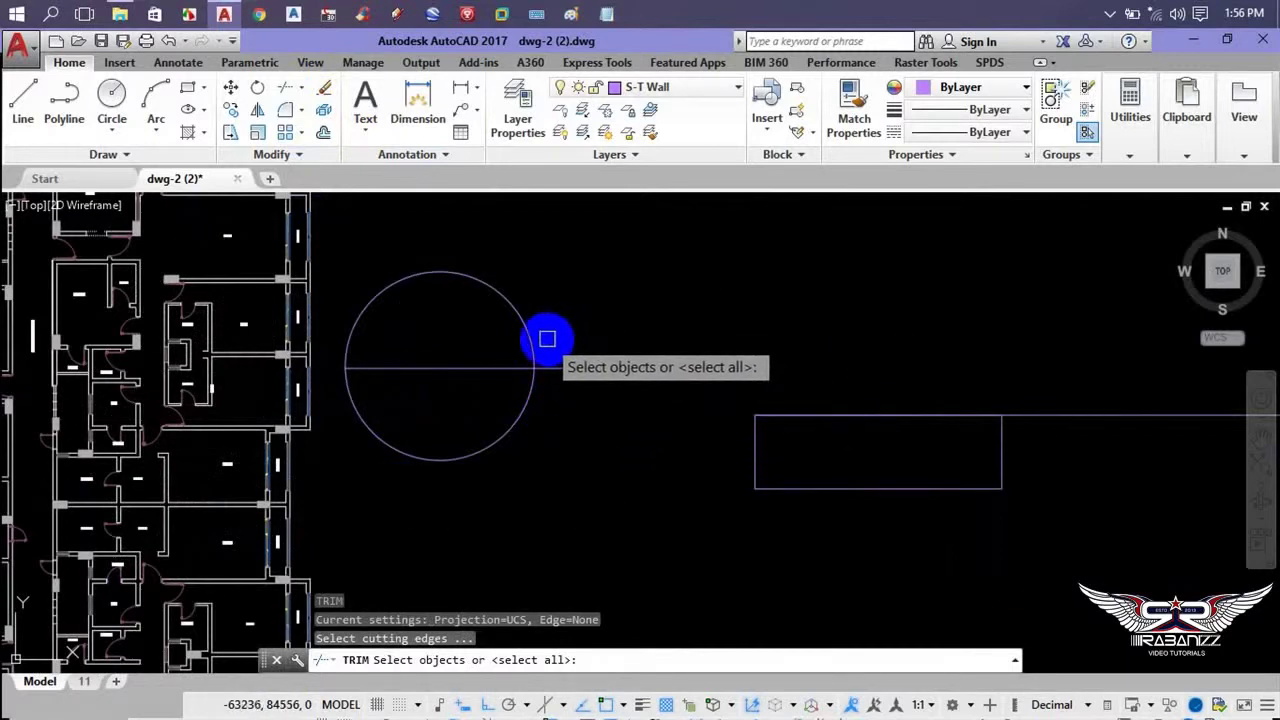
pyautogui.press('Return')
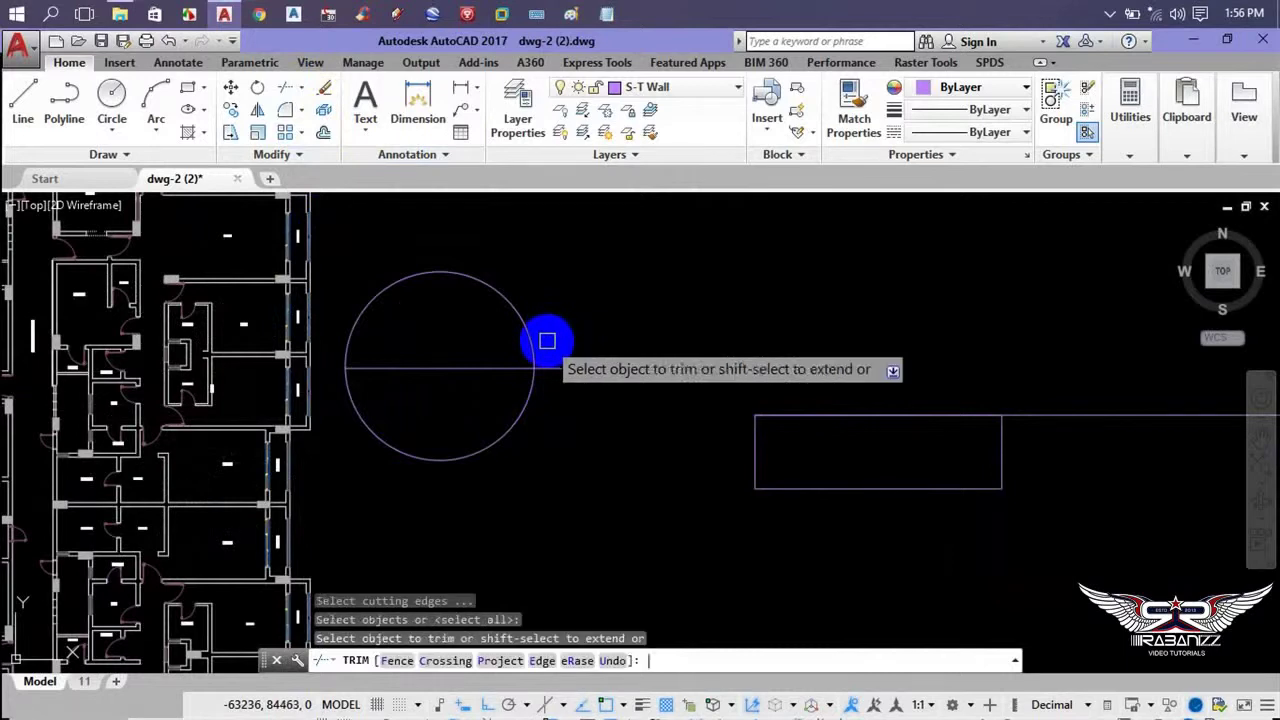
pyautogui.click(482, 368)
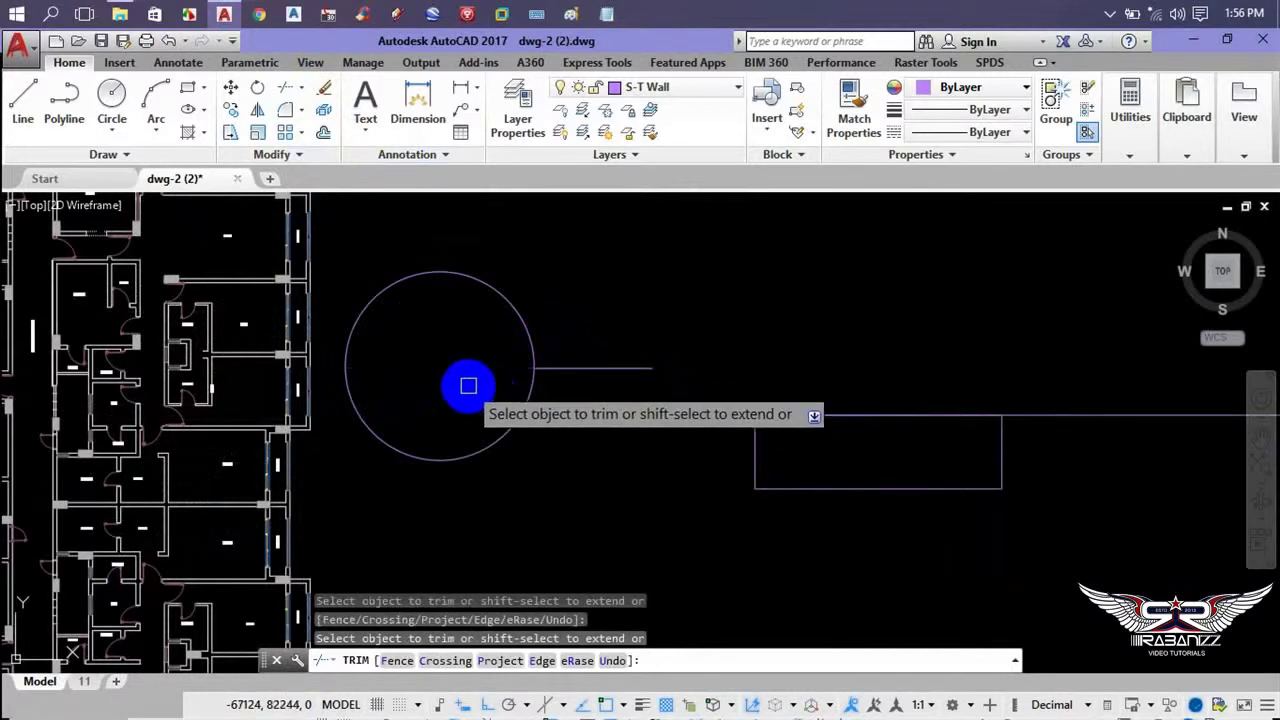
pyautogui.press('Escape')
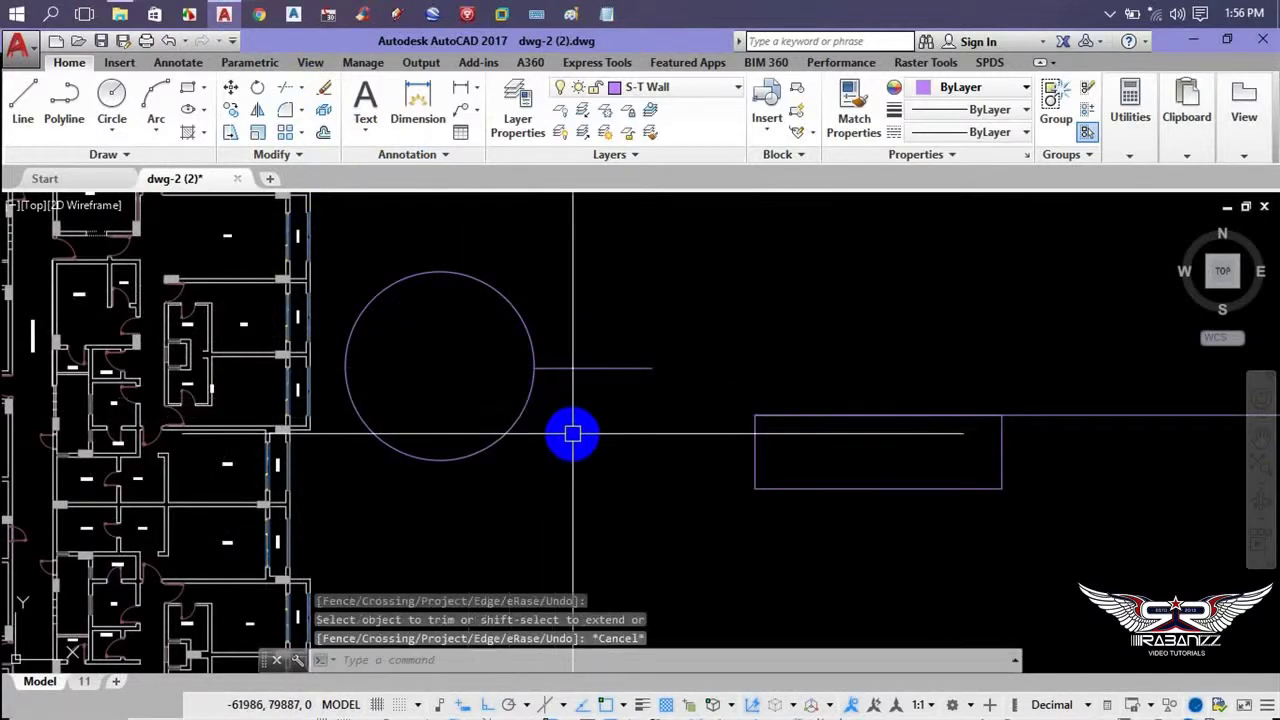
pyautogui.hotkey('ctrl', 'z')
# - Trim the inner line and the rectangle's bottom edge using four crossing-selected cutting edges
pyautogui.rightClick(567, 298)
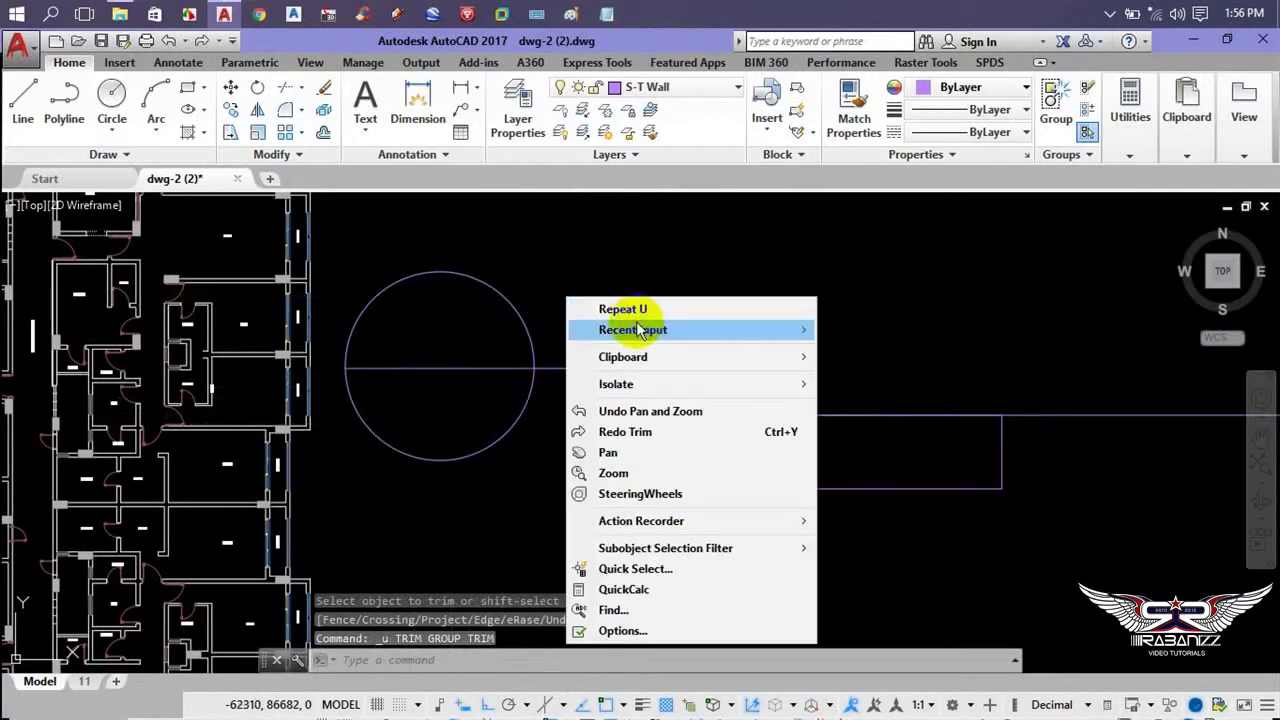
pyautogui.moveTo(633, 330)
pyautogui.click(899, 352)
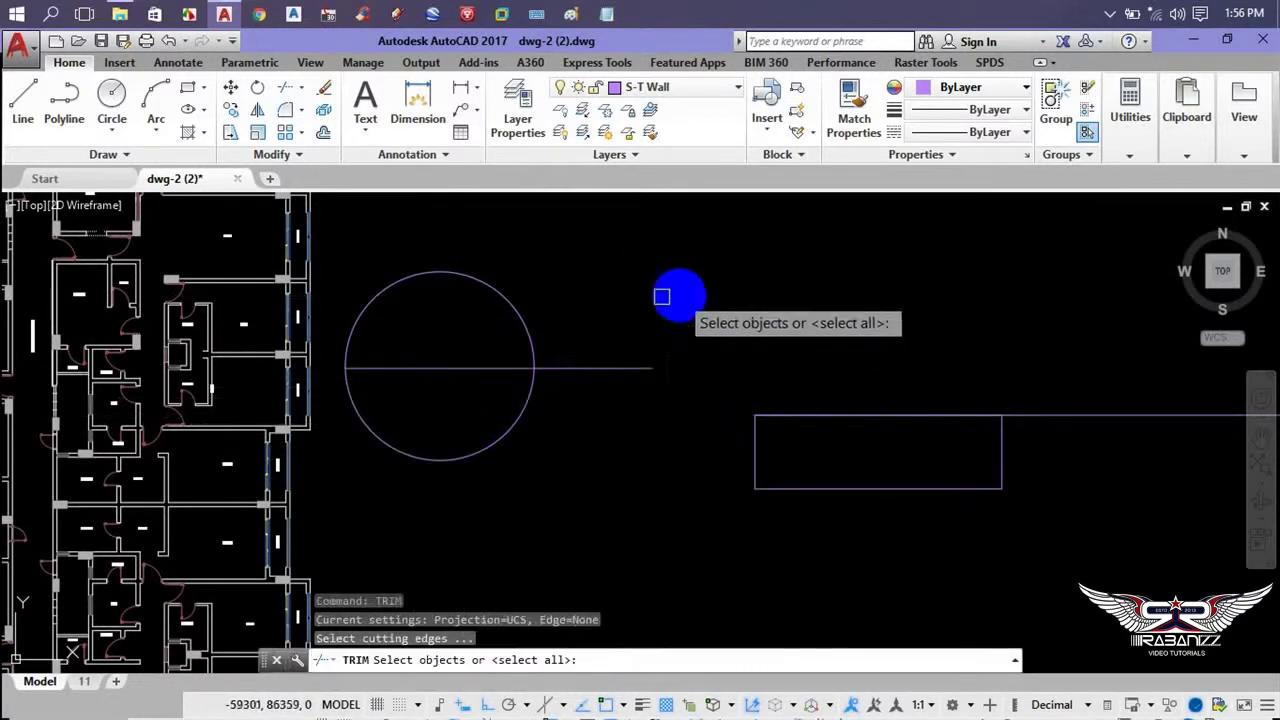
pyautogui.click(757, 277)
pyautogui.click(400, 451)
pyautogui.press('Return')
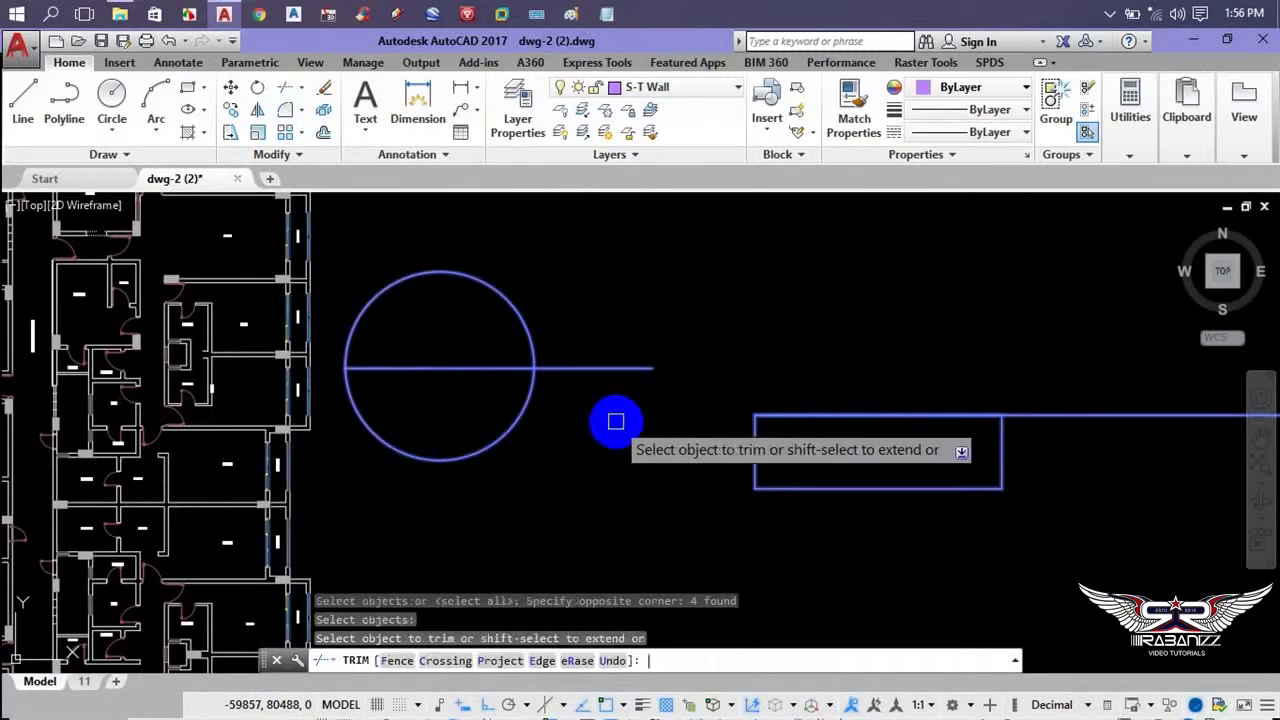
pyautogui.click(586, 367)
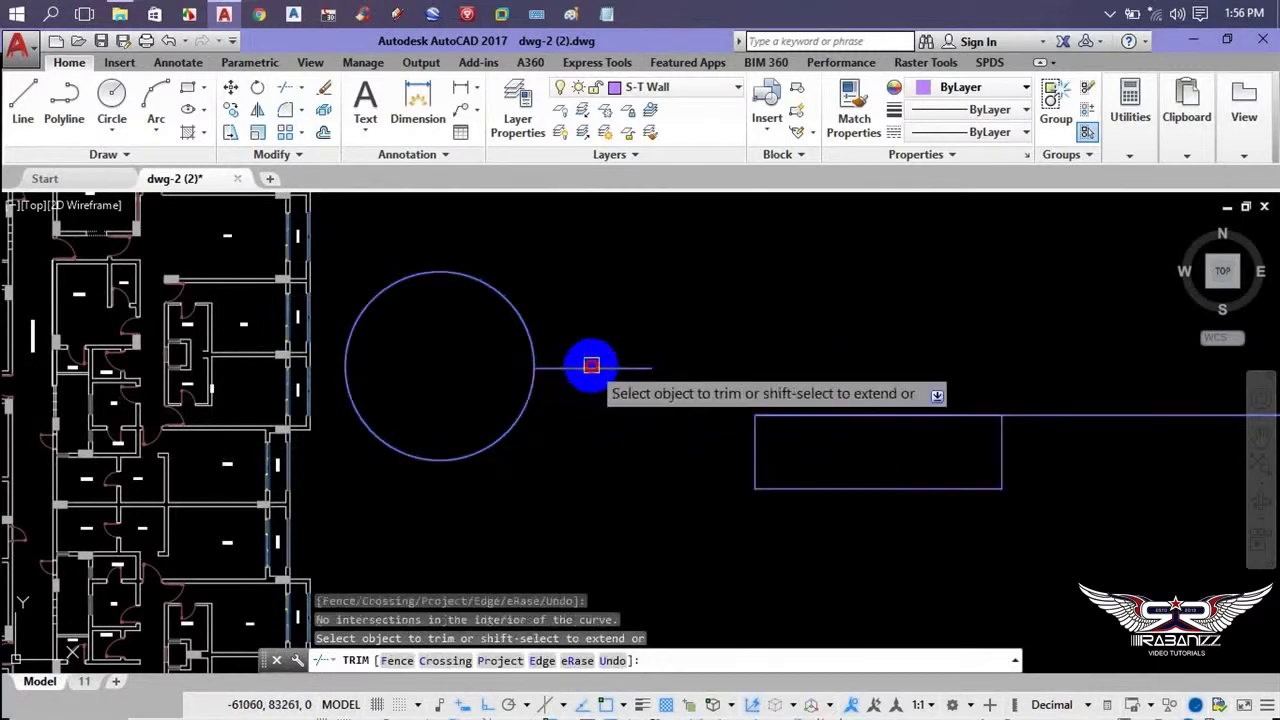
pyautogui.click(795, 455)
pyautogui.click(752, 511)
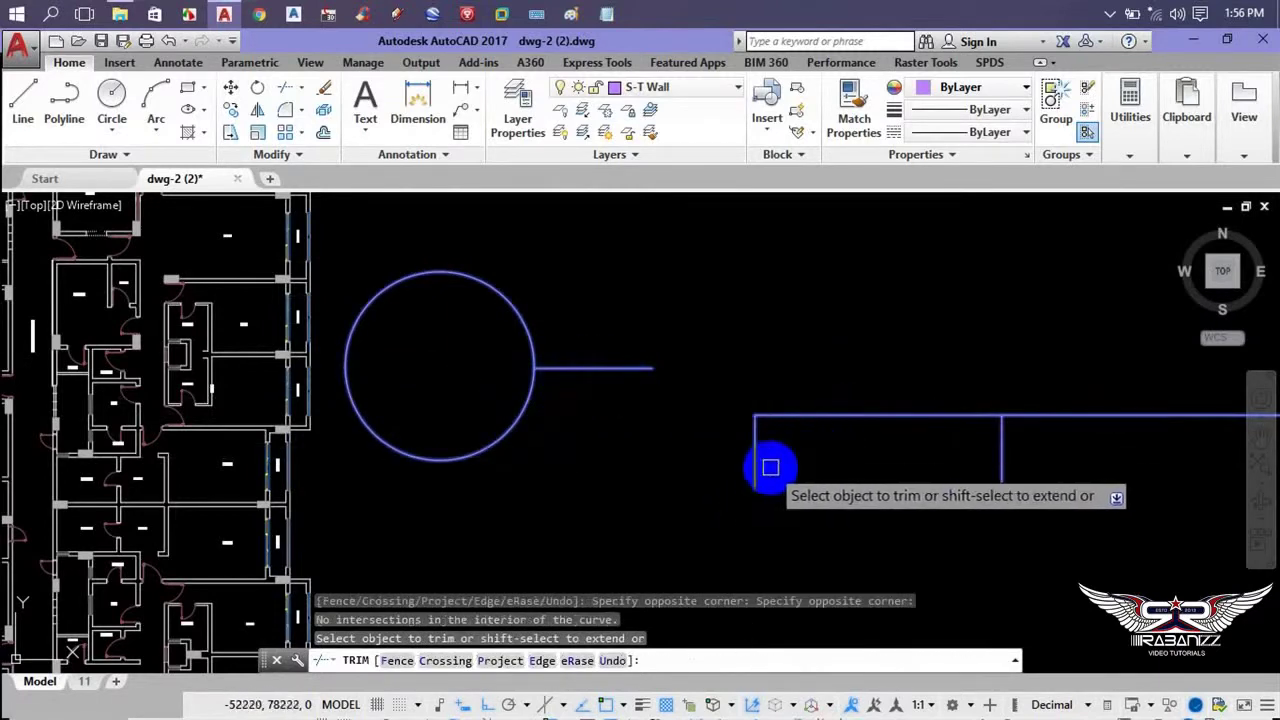
pyautogui.press('Escape')
# - Window-select the circle and test lines beside the plan
pyautogui.scroll(-2, 643, 466)
pyautogui.moveTo(643, 466)
pyautogui.mouseDown(button='middle')
pyautogui.moveTo(680, 445)
pyautogui.moveTo(608, 449)
pyautogui.mouseUp(button='middle')
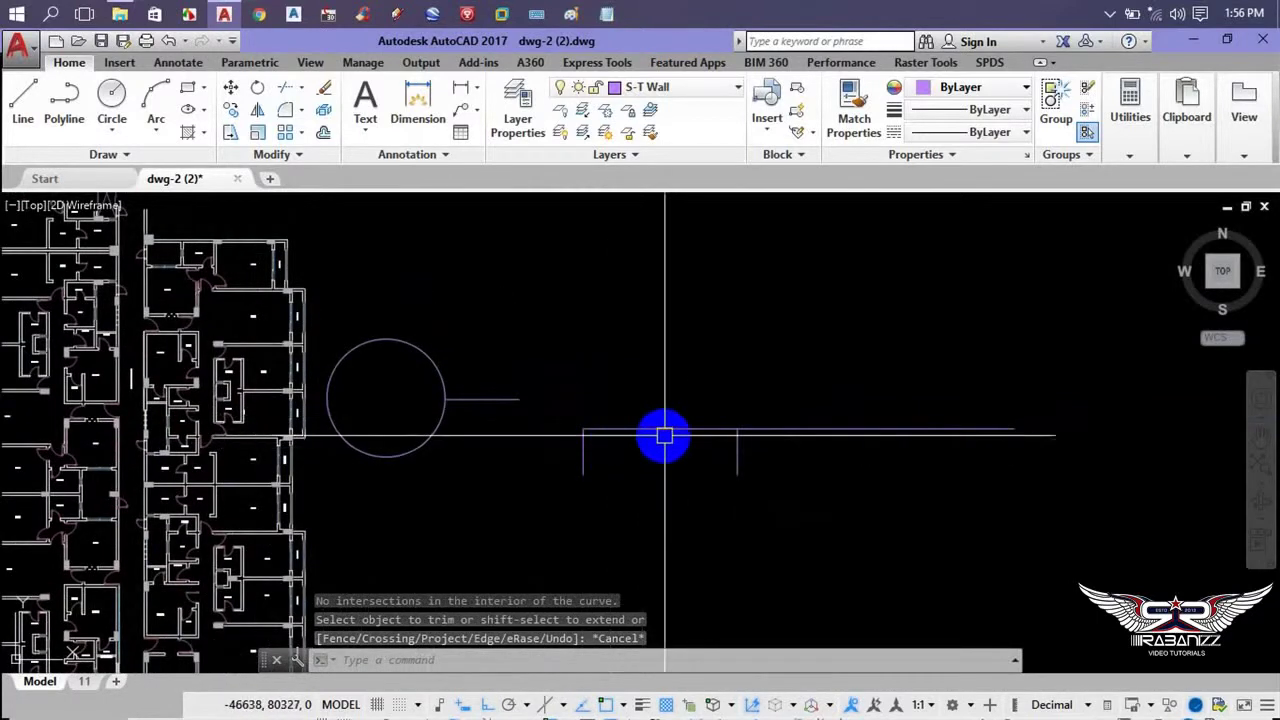
pyautogui.click(716, 428)
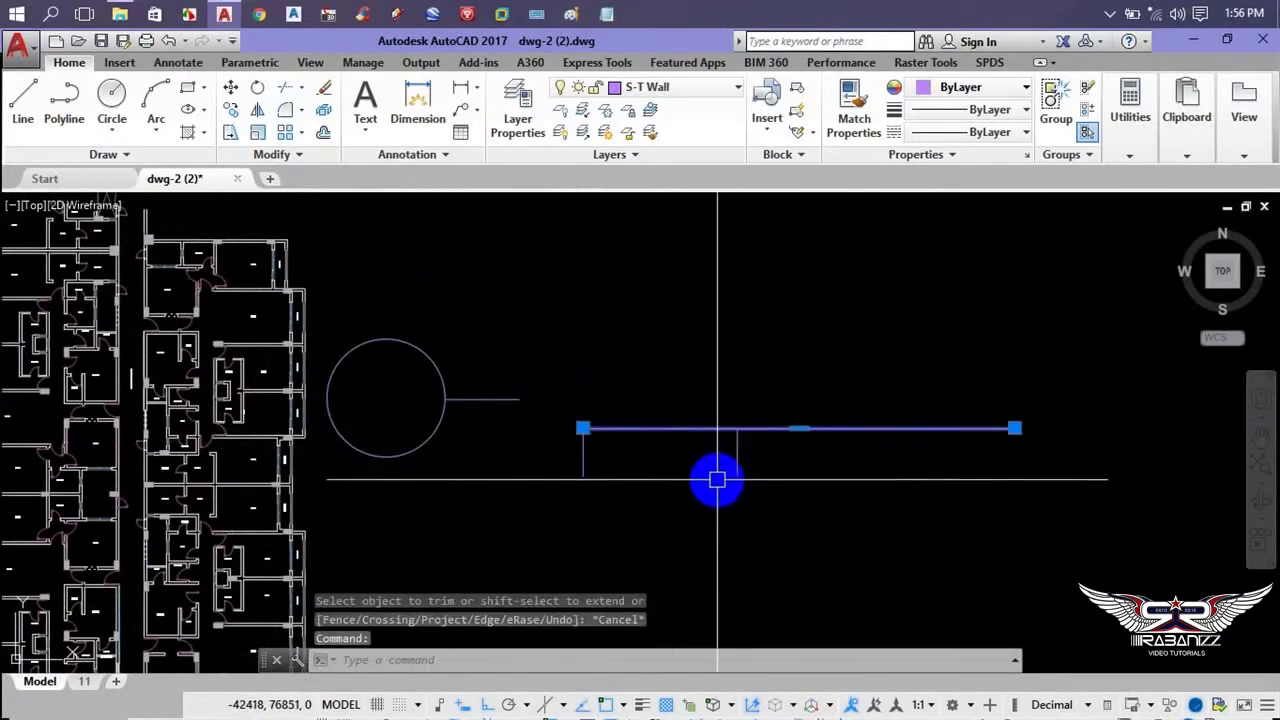
pyautogui.press('Escape')
pyautogui.scroll(-3, 675, 459)
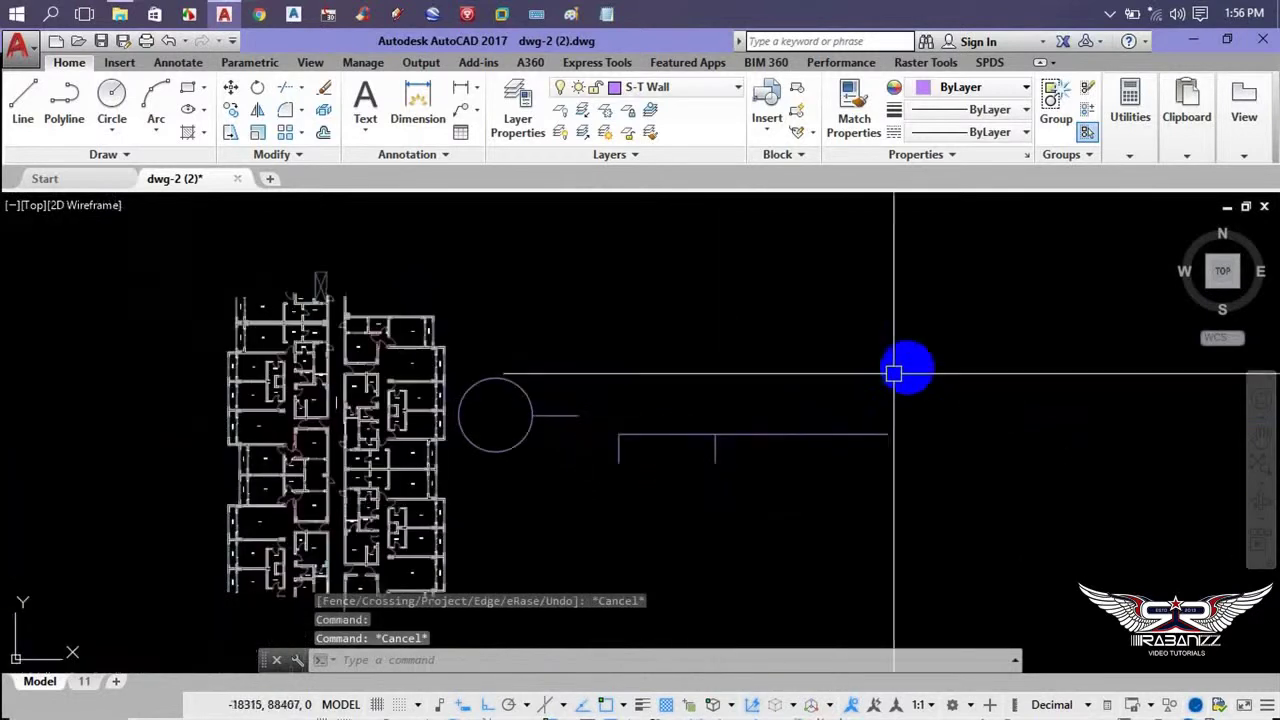
pyautogui.click(1000, 243)
pyautogui.click(510, 495)
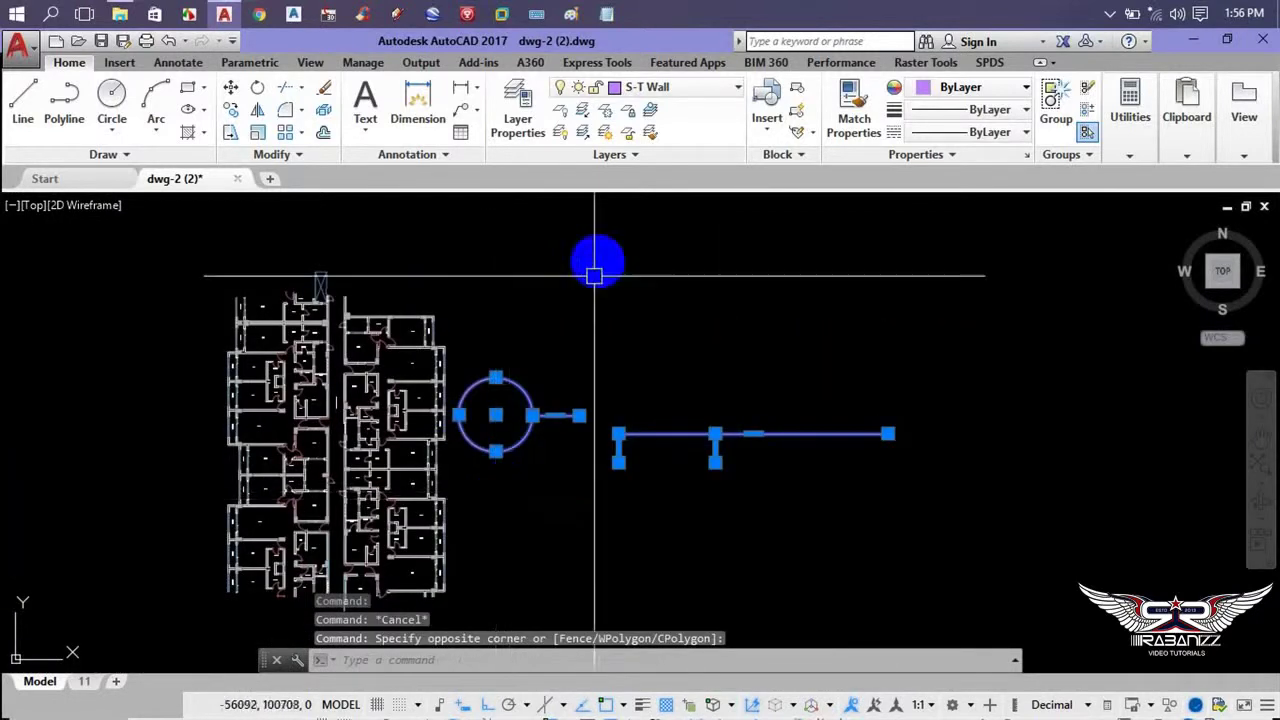
# - Erase the five trim test objects, then open the External References palette with XR and close it
pyautogui.click(326, 93)
pyautogui.click(606, 488)
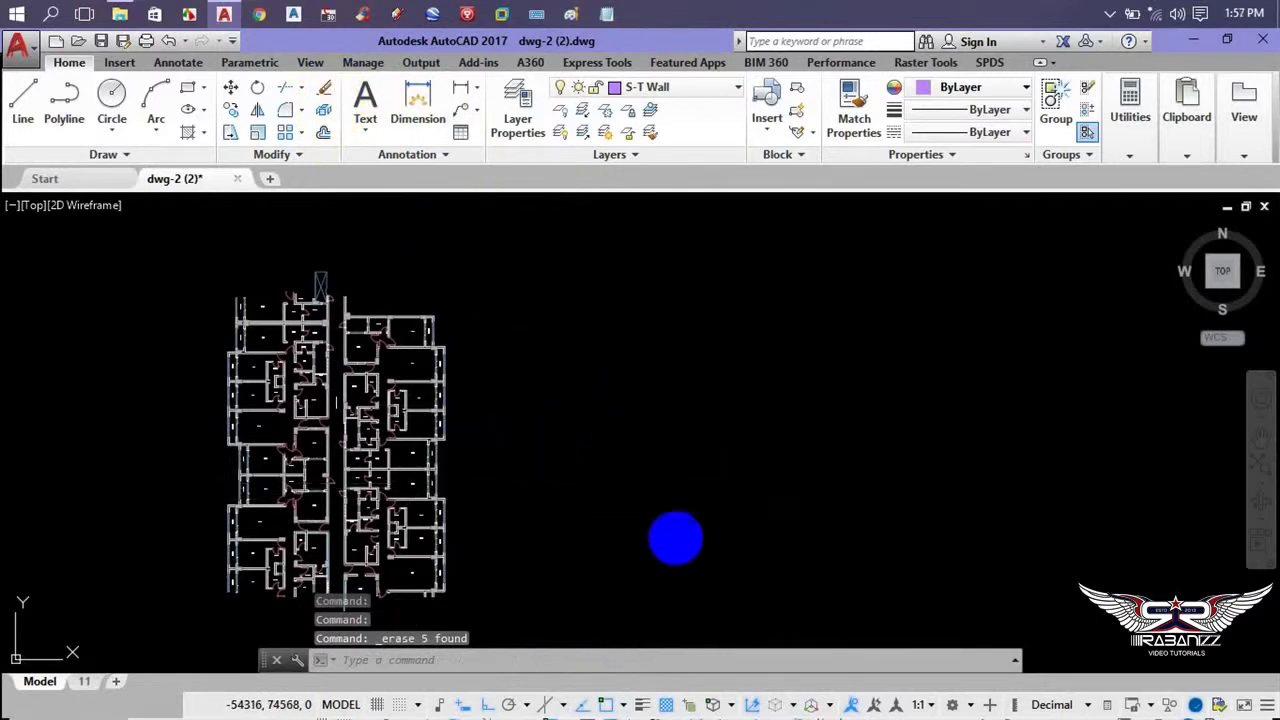
pyautogui.write('xr')
pyautogui.press('Return')
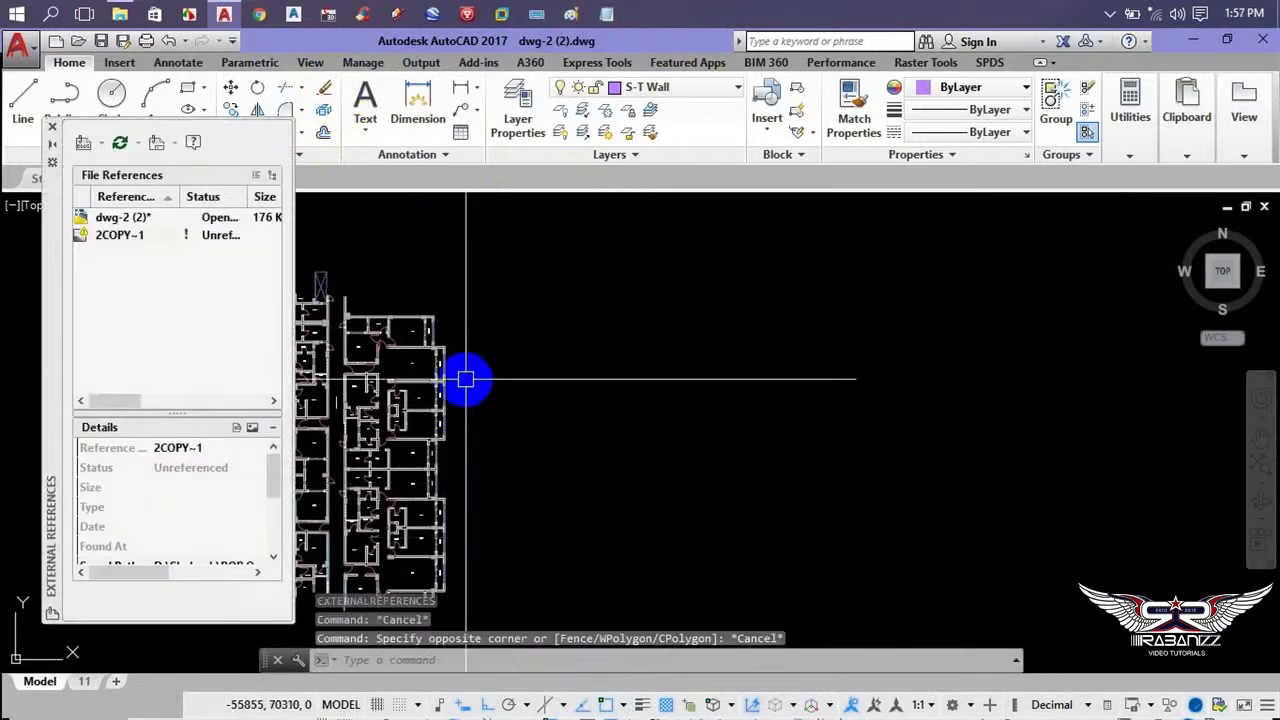
pyautogui.click(53, 129)
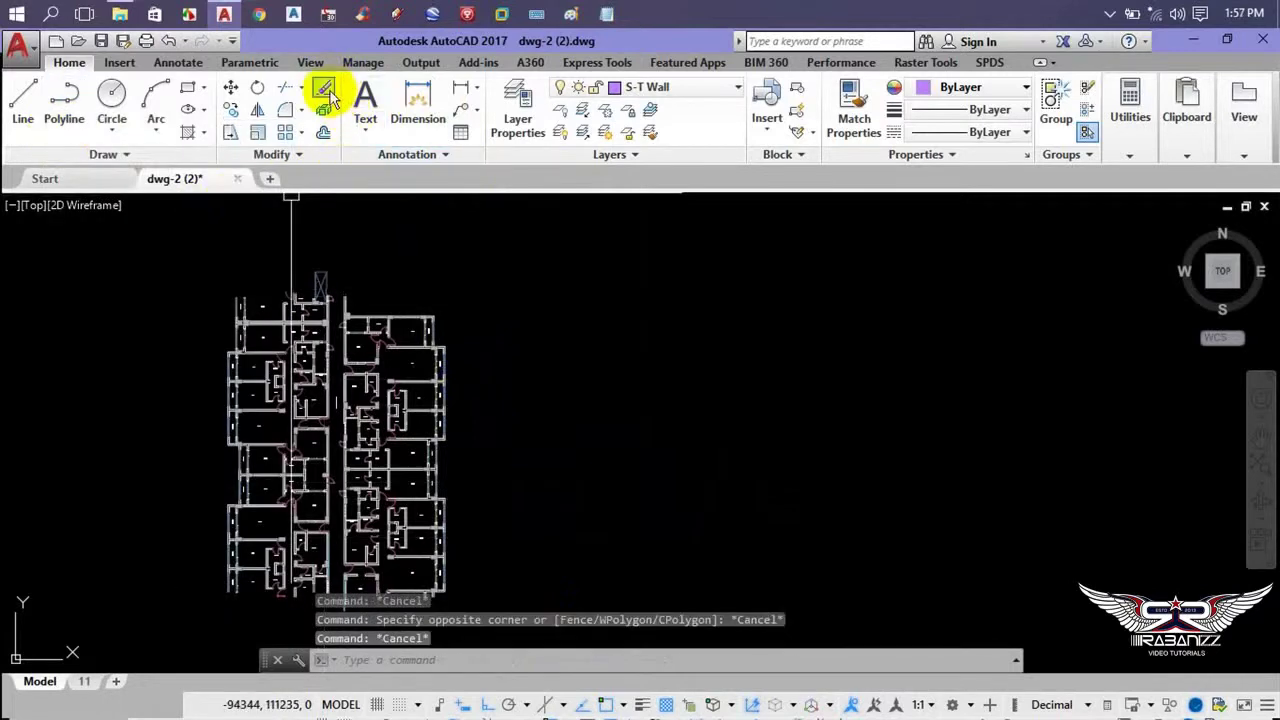
pyautogui.click(542, 324)
pyautogui.write('ER')
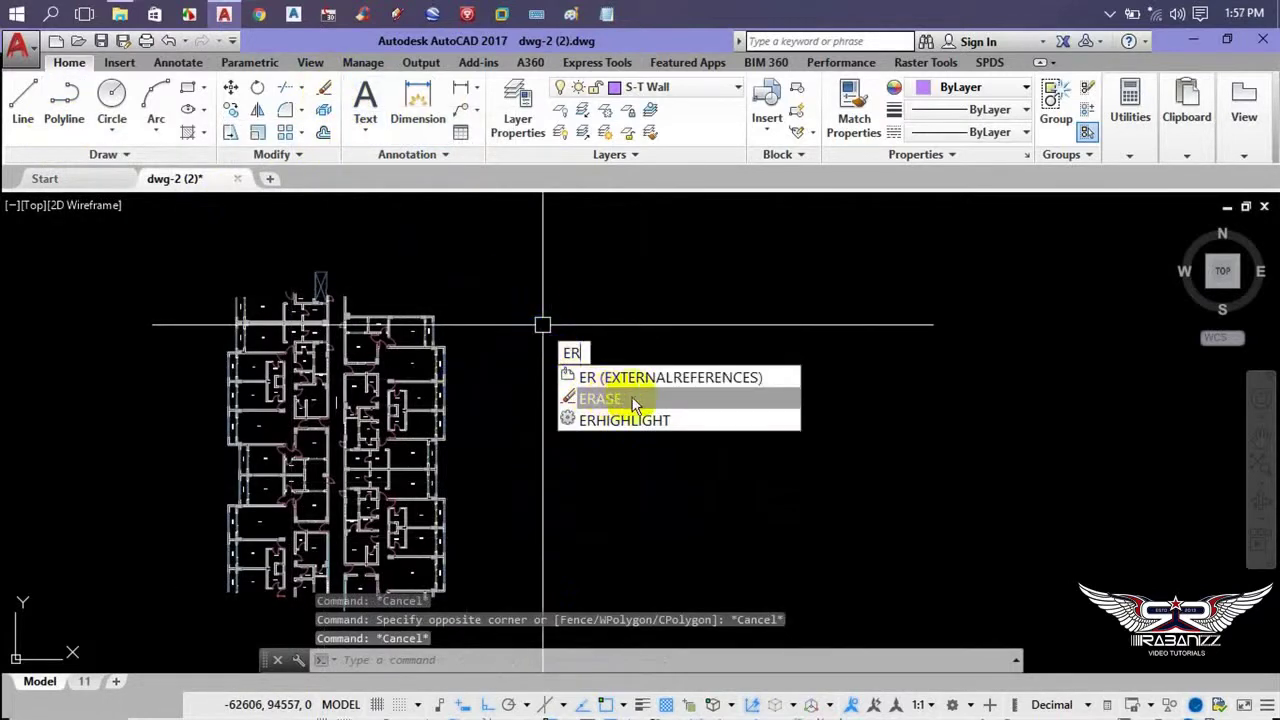
# - Erase the small piece at the top of the floor plan with a crossing selection
pyautogui.click(632, 400)
pyautogui.click(543, 269)
pyautogui.click(250, 307)
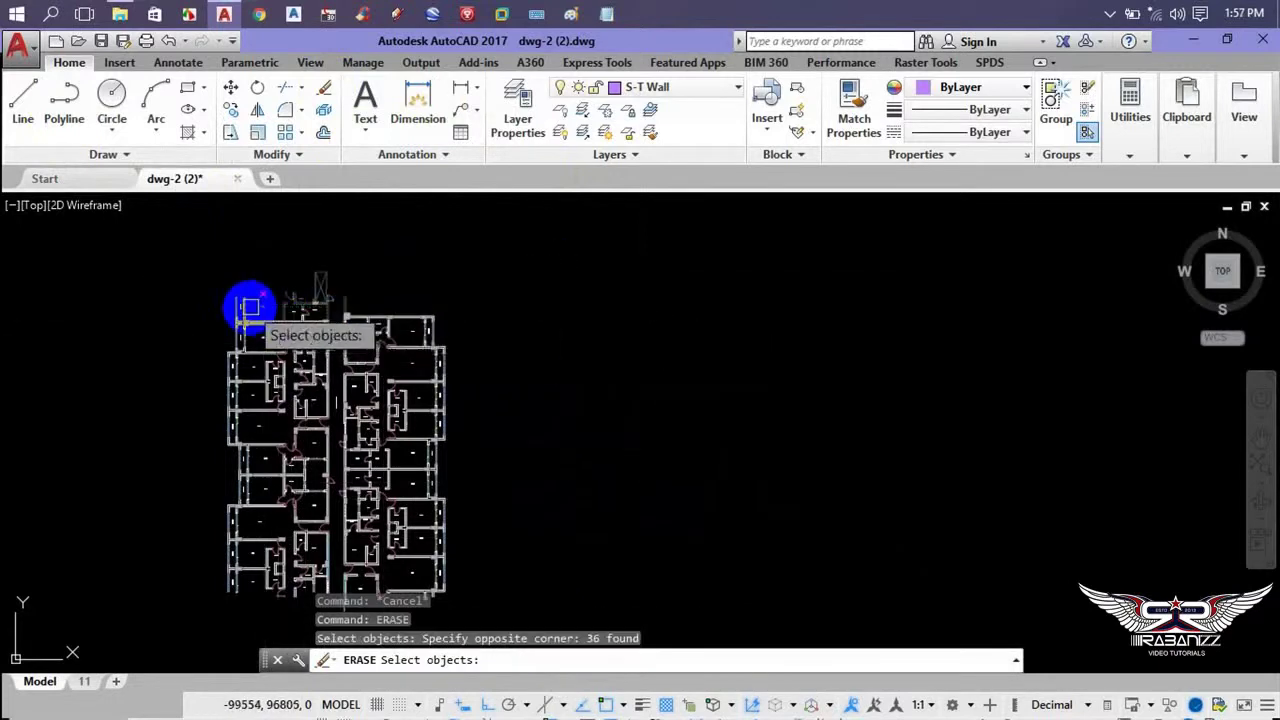
pyautogui.press('Return')
# - Zoom in on the plan's top walls and select them, then cancel the selection
pyautogui.scroll(3, 371, 334)
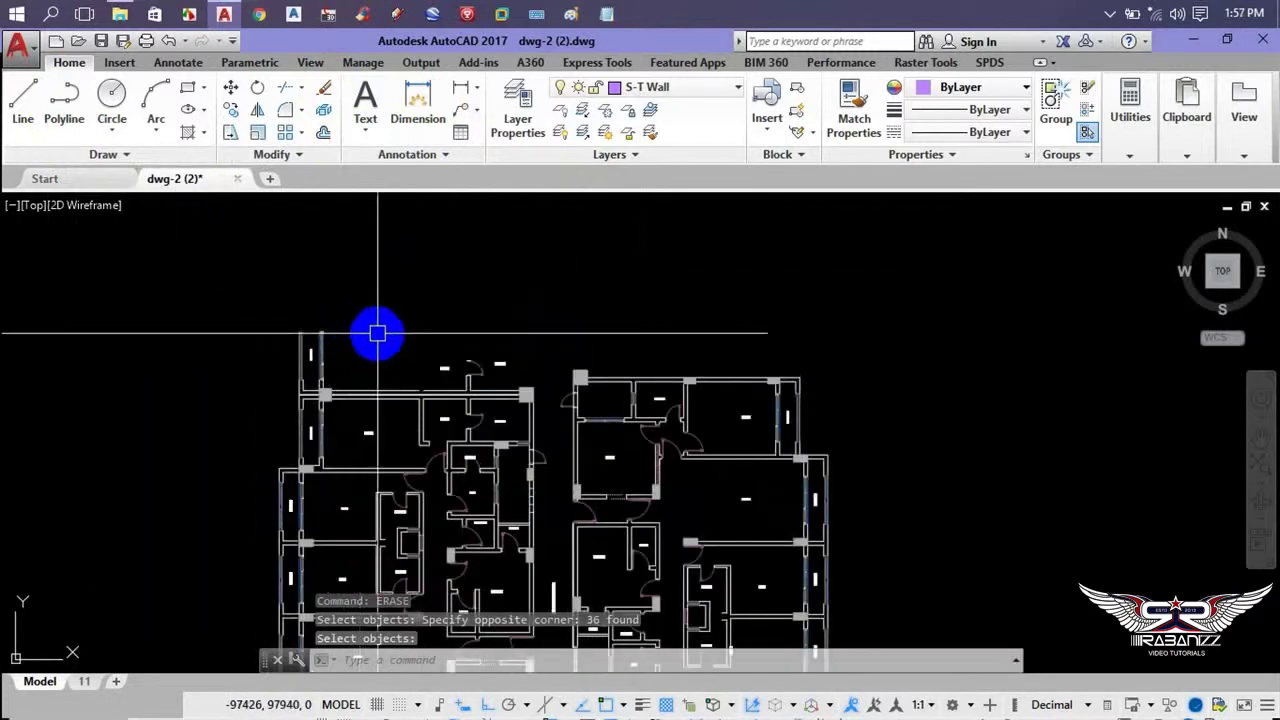
pyautogui.scroll(2, 443, 355)
pyautogui.moveTo(503, 396); pyautogui.dragTo(476, 357, button='middle')
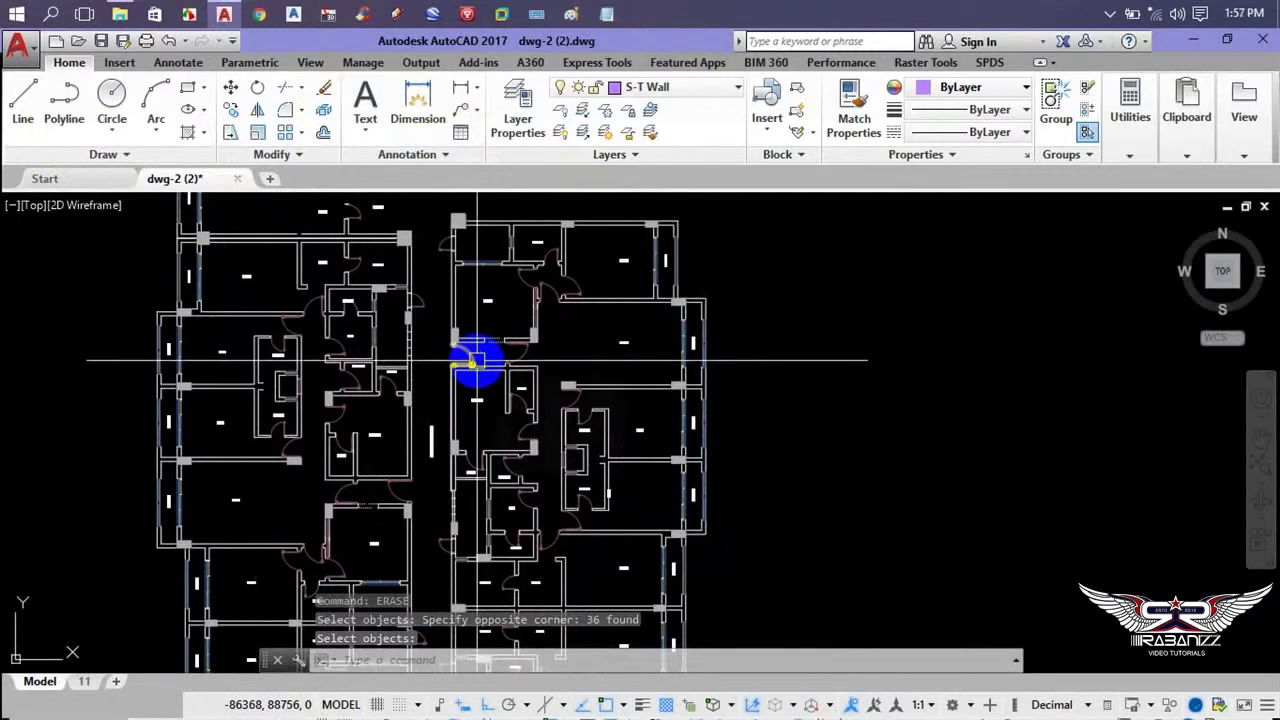
pyautogui.moveTo(609, 357); pyautogui.dragTo(525, 430, button='middle')
pyautogui.click(650, 275)
pyautogui.click(557, 329)
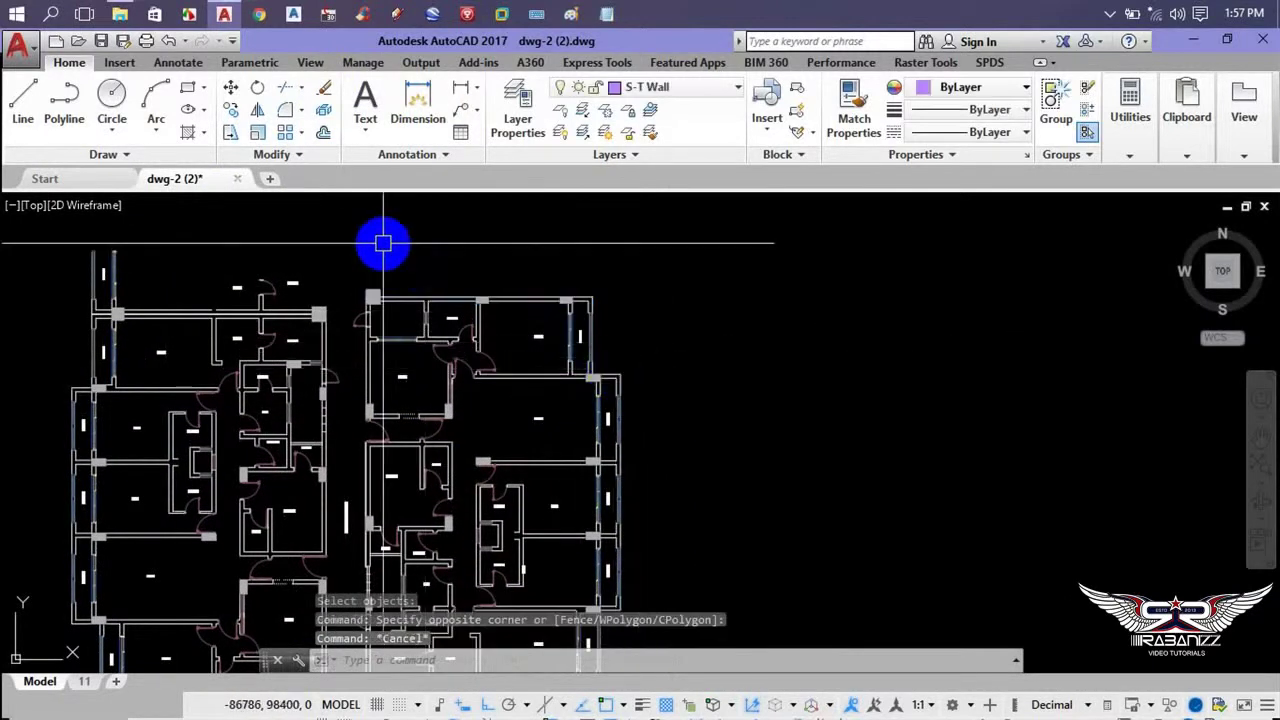
pyautogui.press('Escape')
pyautogui.click(708, 262)
pyautogui.click(469, 331)
pyautogui.rightClick(756, 288)
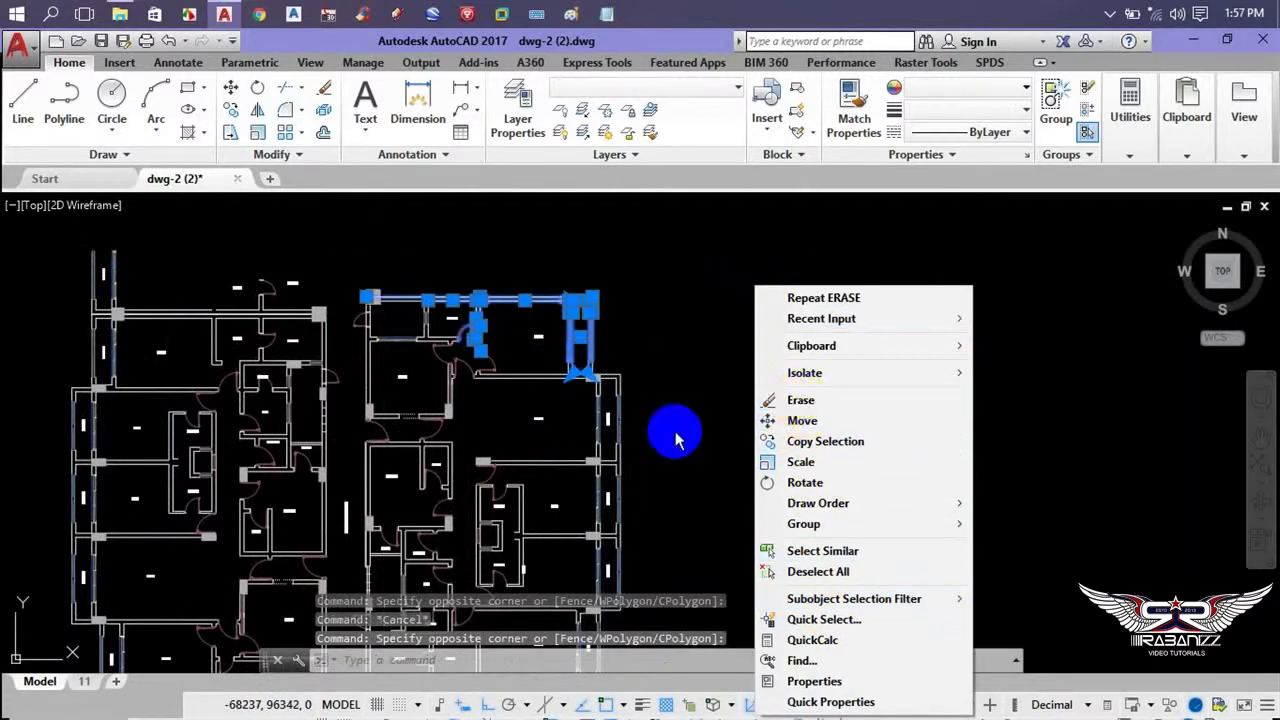
pyautogui.press('Escape')
pyautogui.press('Escape')
pyautogui.moveTo(557, 366)
pyautogui.mouseDown(button='middle')
pyautogui.moveTo(566, 343)
pyautogui.moveTo(420, 343)
pyautogui.mouseUp(button='middle')
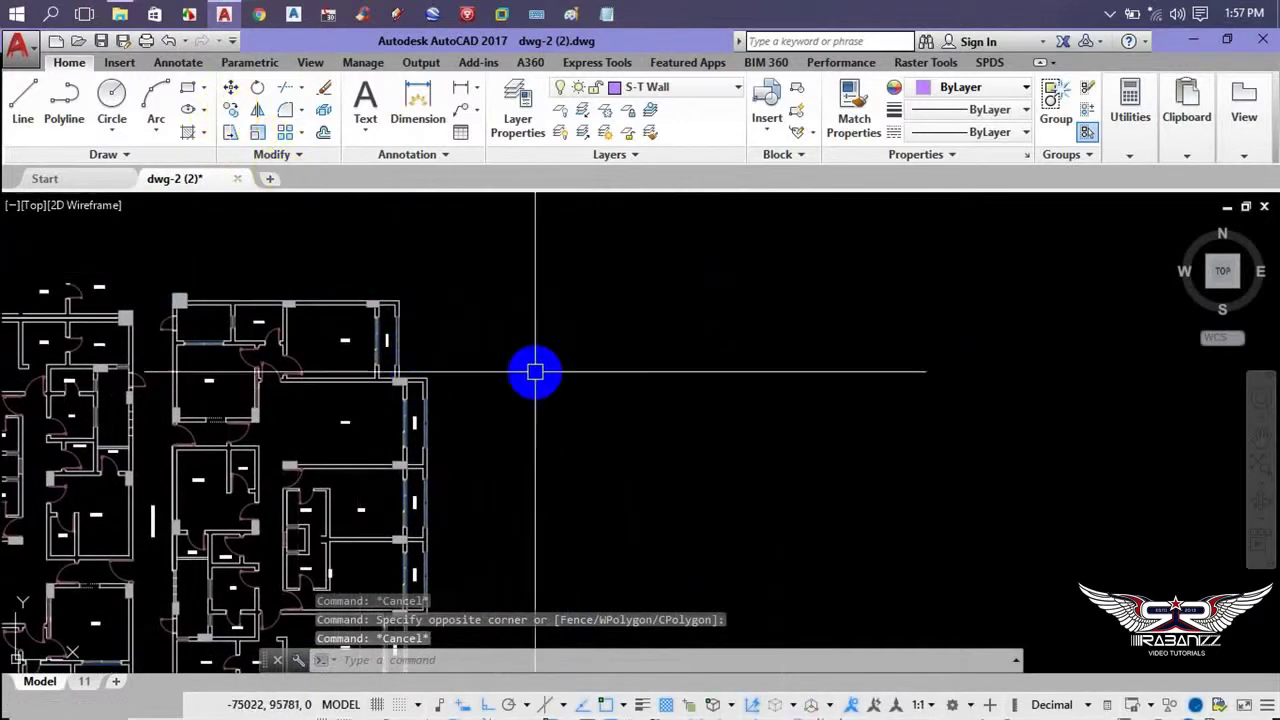
# - Copy the top corner wall piece to a spot right of the floor plan
pyautogui.write('o')
pyautogui.press('Return')
pyautogui.click(457, 266)
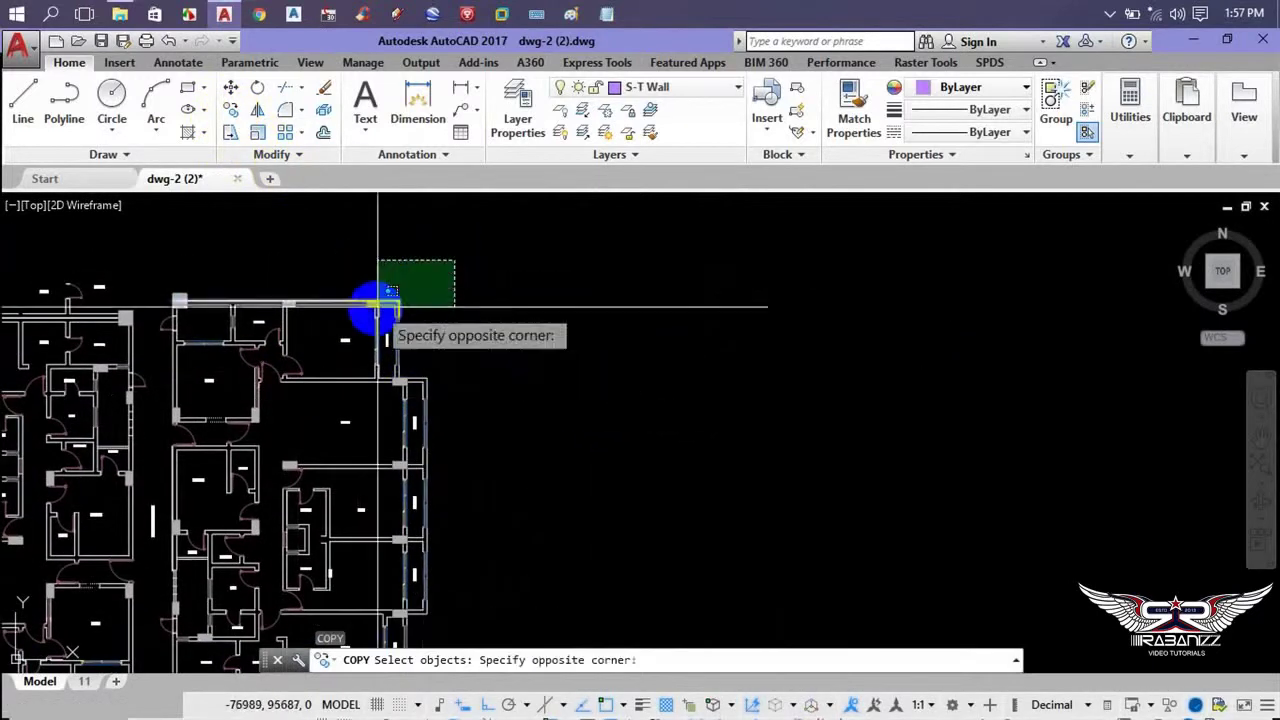
pyautogui.click(370, 308)
pyautogui.press('Return')
pyautogui.click(447, 323)
pyautogui.click(891, 354)
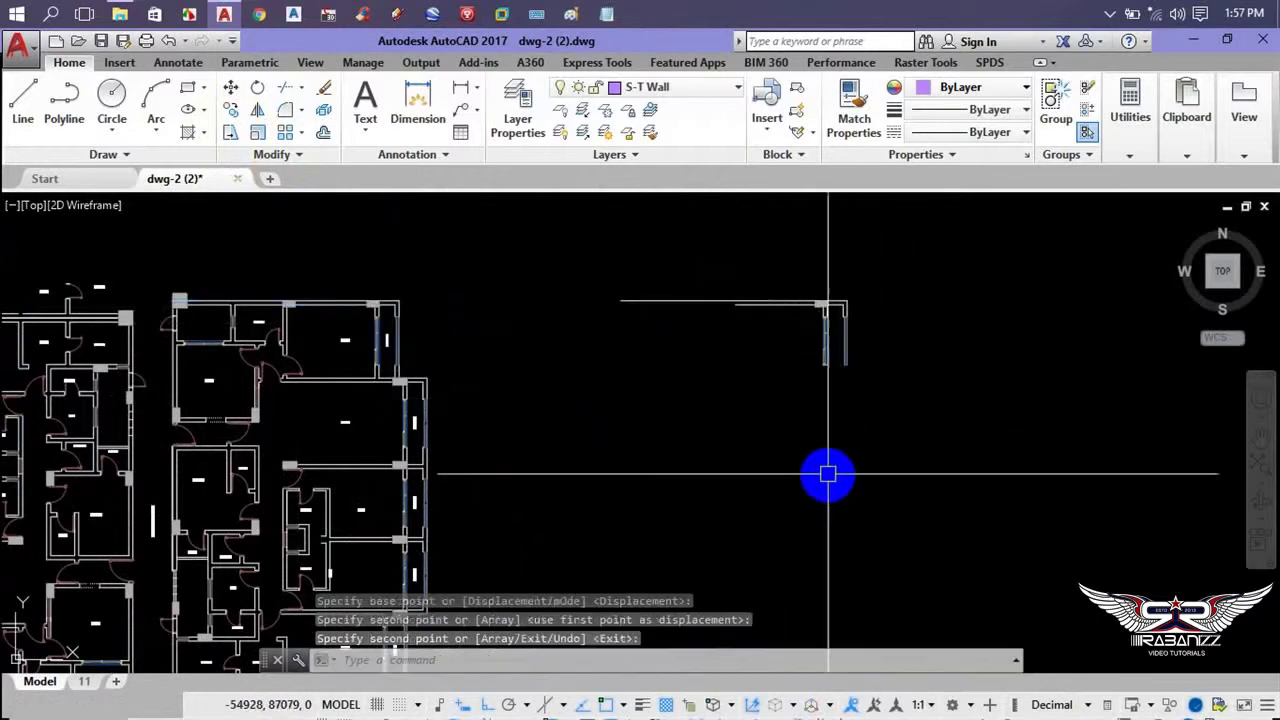
pyautogui.press('Return')
# - Select the wall piece again and start a second COPY, ending it after the base point
pyautogui.moveTo(826, 471); pyautogui.dragTo(649, 496, button='middle')
pyautogui.click(867, 253)
pyautogui.click(547, 425)
pyautogui.write('co')
pyautogui.press('Return')
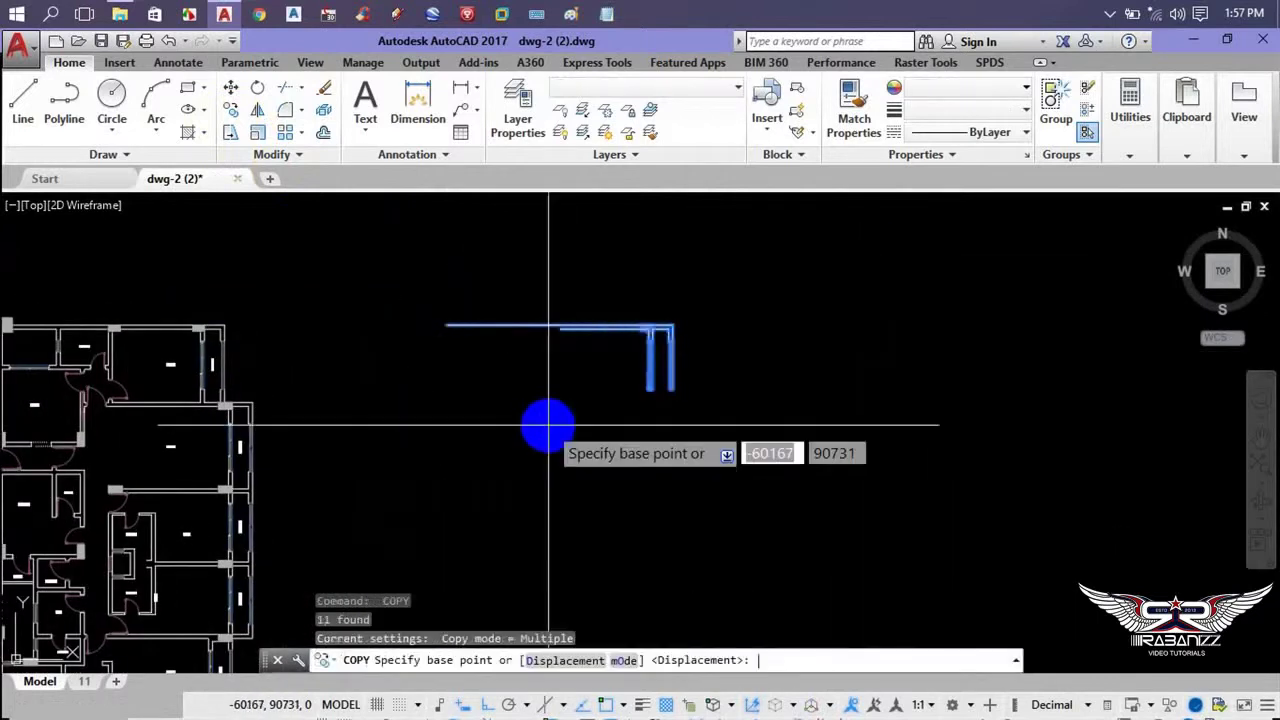
pyautogui.click(548, 424)
pyautogui.press('Return')
# - Repeat COPY on the right-hand copy to place another one above the others
pyautogui.click(1043, 277)
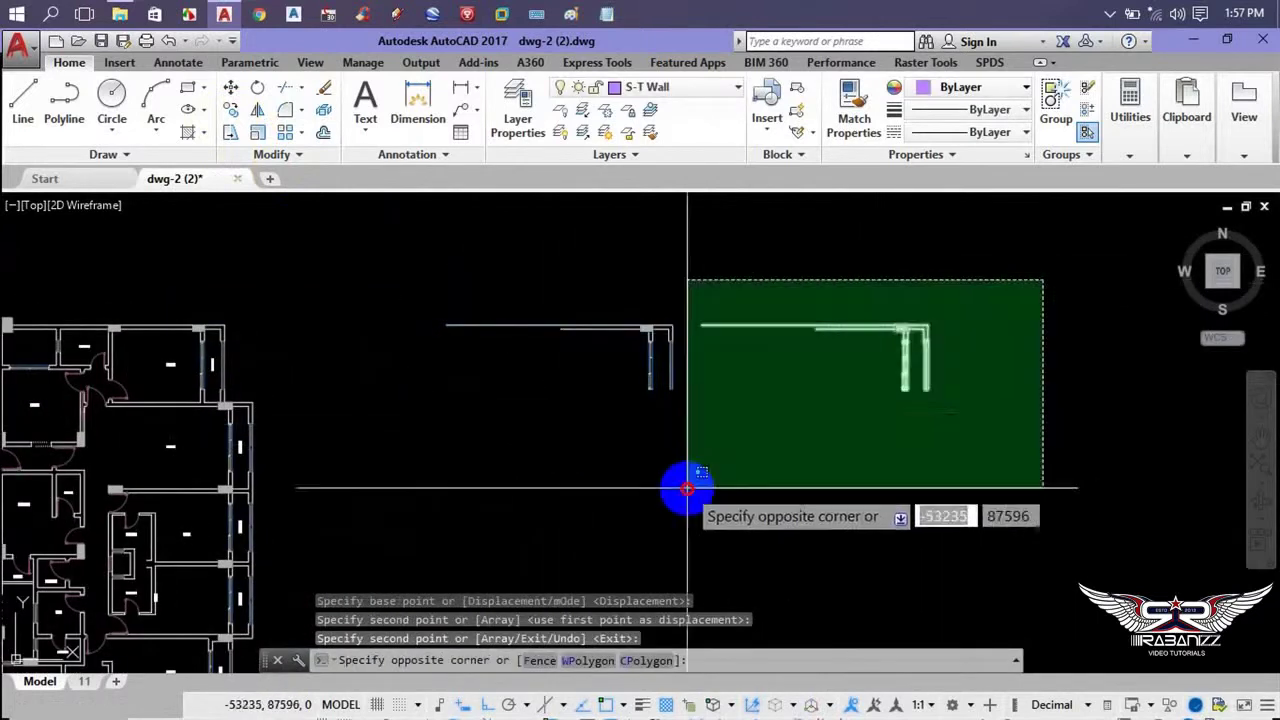
pyautogui.click(686, 486)
pyautogui.rightClick(770, 272)
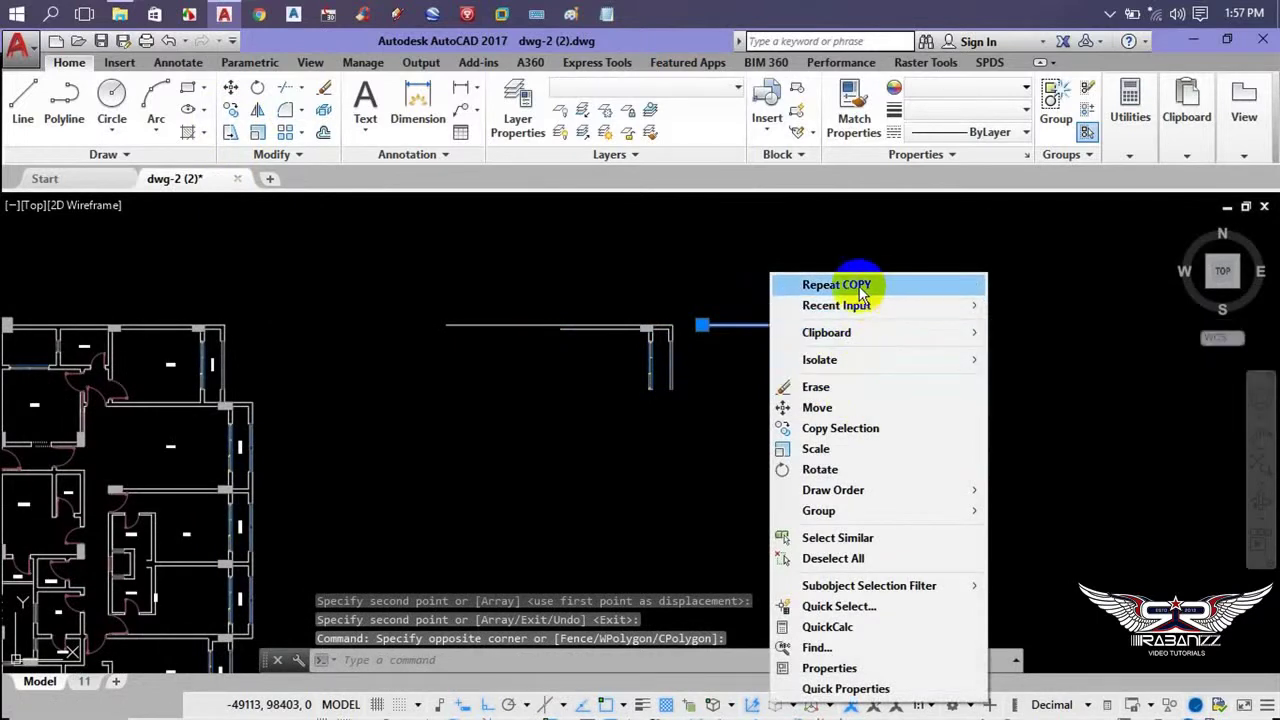
pyautogui.click(822, 285)
pyautogui.click(777, 400)
pyautogui.click(843, 409)
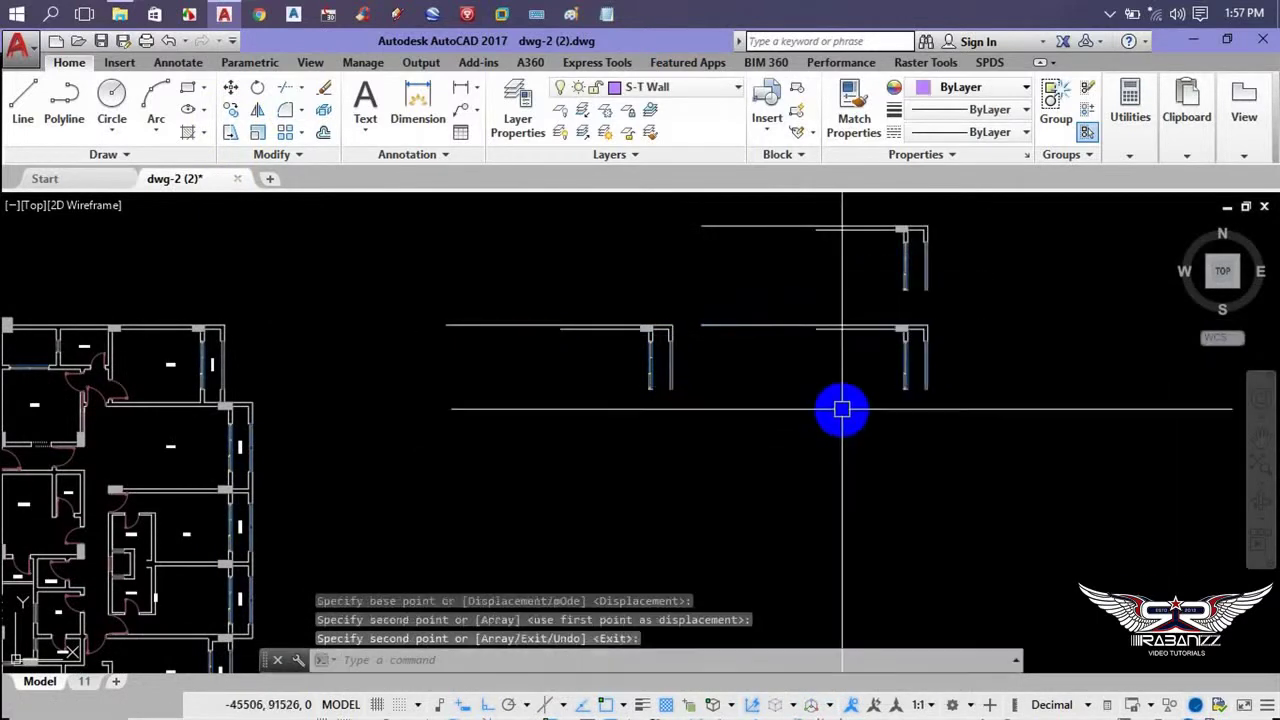
pyautogui.press('Return')
# - Select the top wall copy and copy it 50 units horizontally
pyautogui.click(389, 320)
pyautogui.press('Escape')
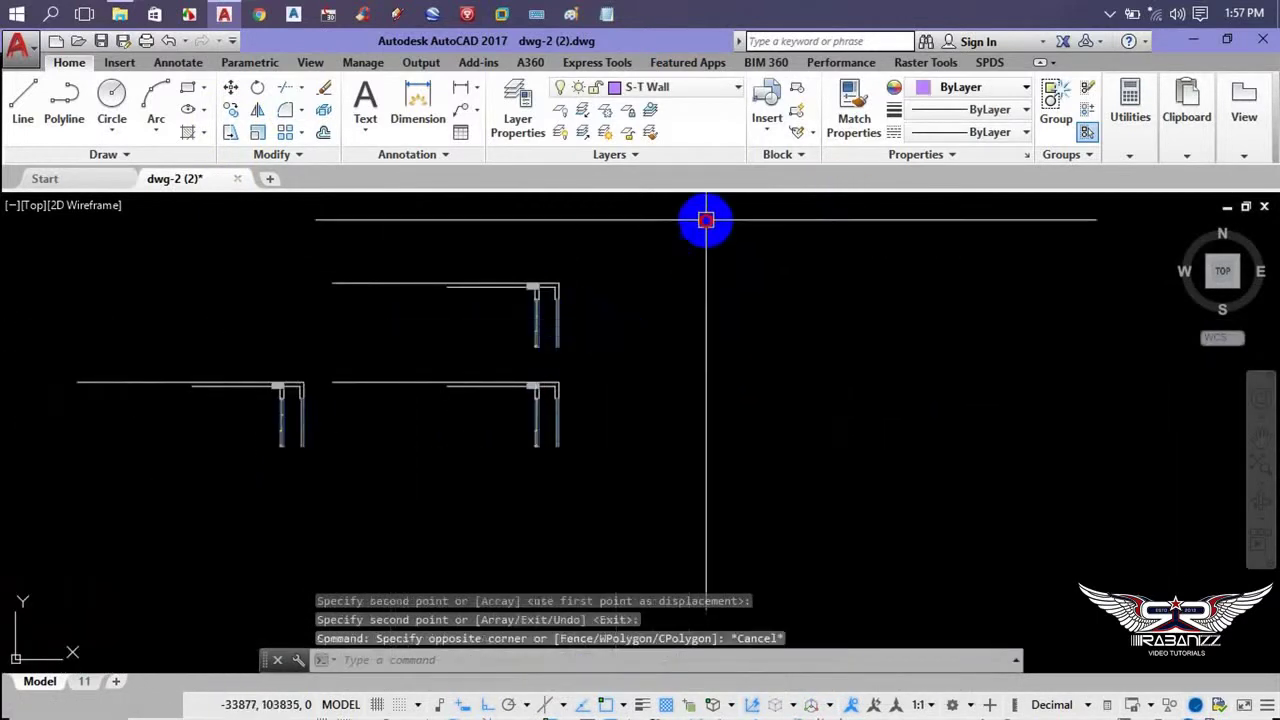
pyautogui.moveTo(706, 217); pyautogui.dragTo(470, 346)
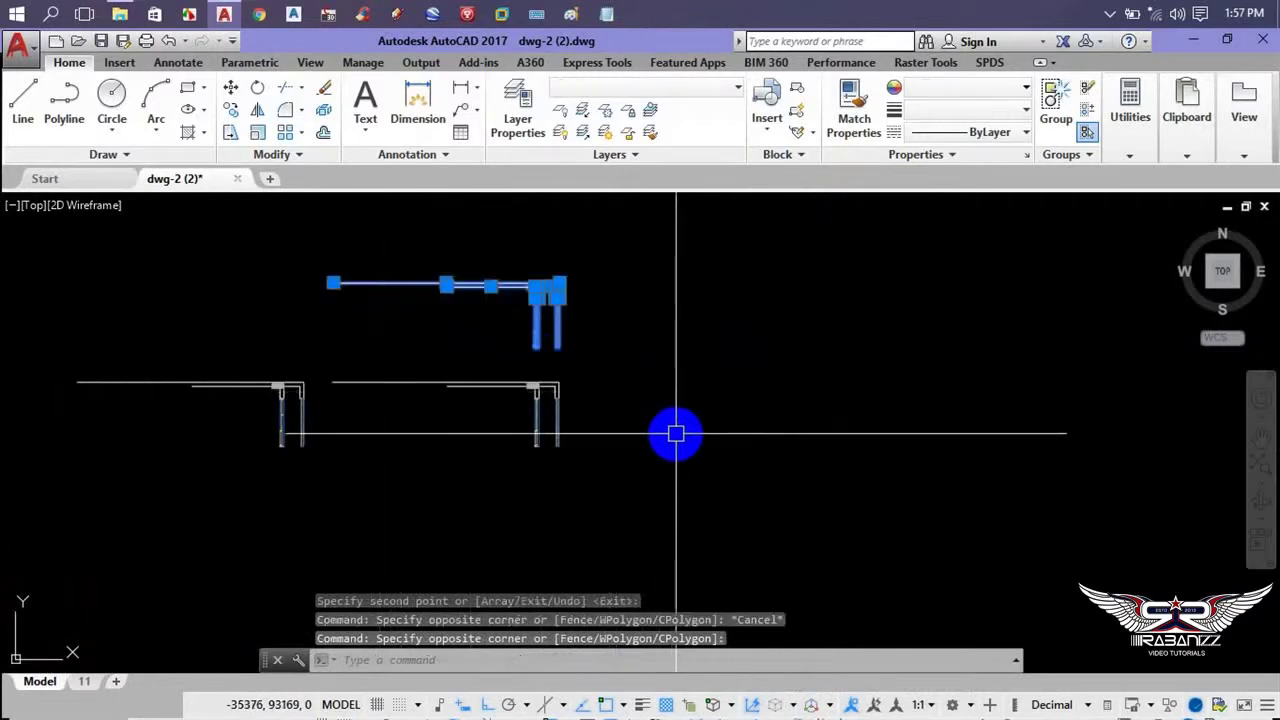
pyautogui.rightClick(619, 300)
pyautogui.click(715, 303)
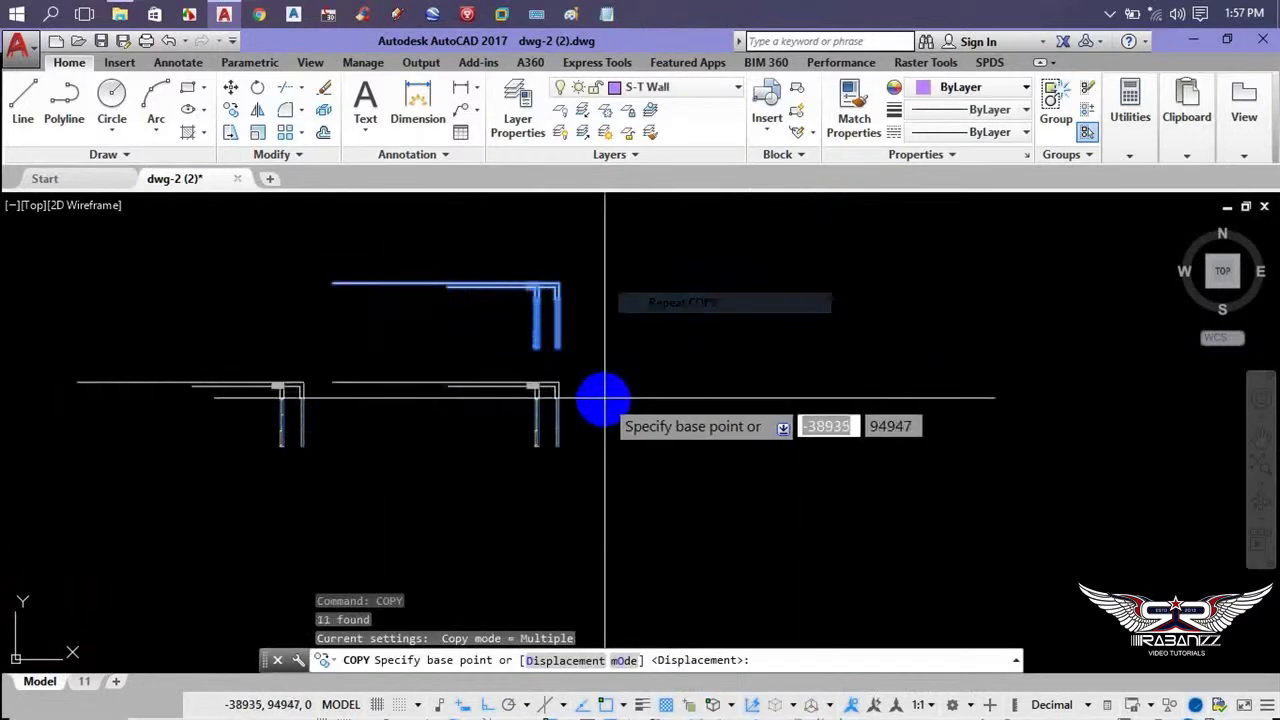
pyautogui.click(603, 399)
pyautogui.write('50')
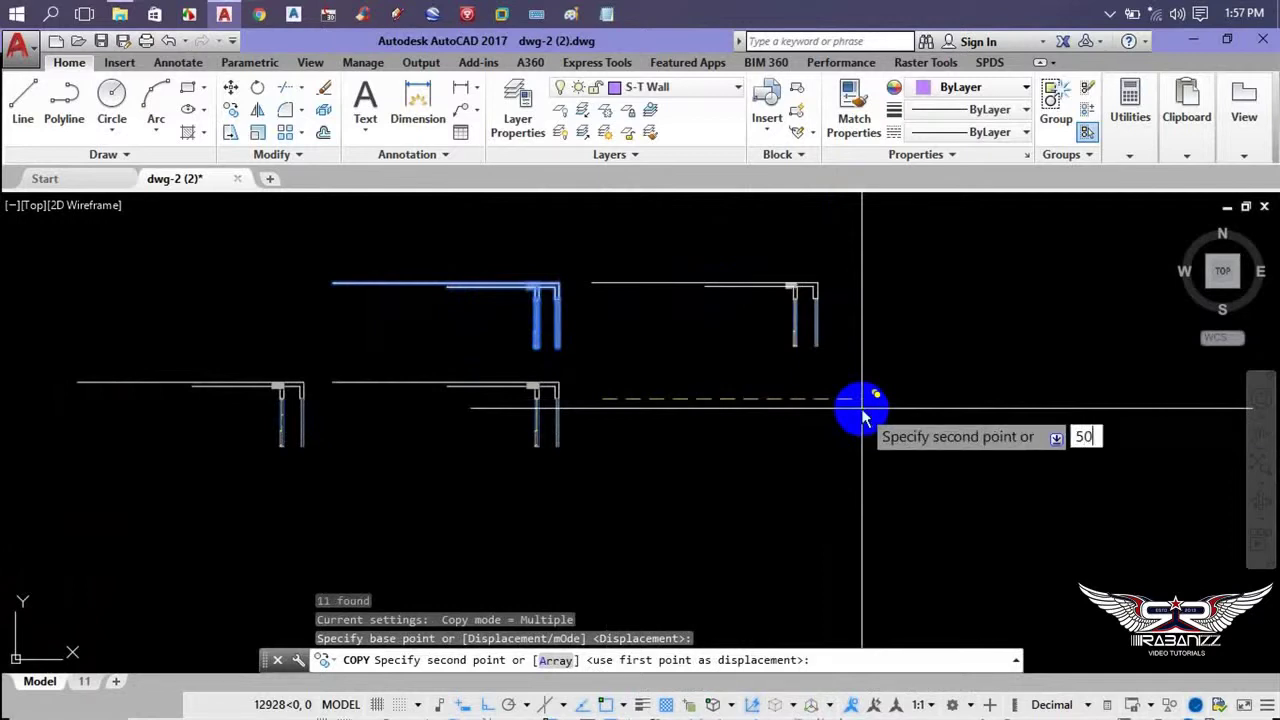
pyautogui.press('Return')
pyautogui.press('Return')
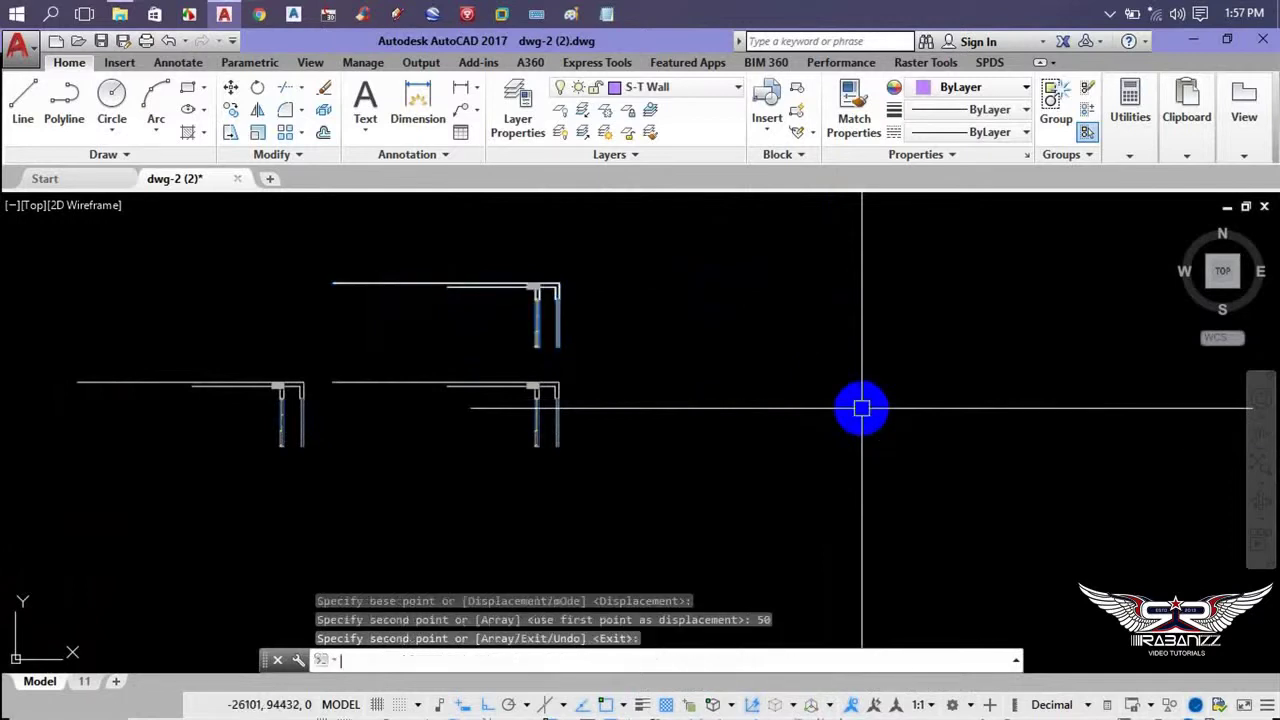
# - Cancel the copy command and zoom and pan back out to show the whole plan
pyautogui.scroll(2, 563, 291)
pyautogui.scroll(2, 334, 257)
pyautogui.scroll(2, 359, 362)
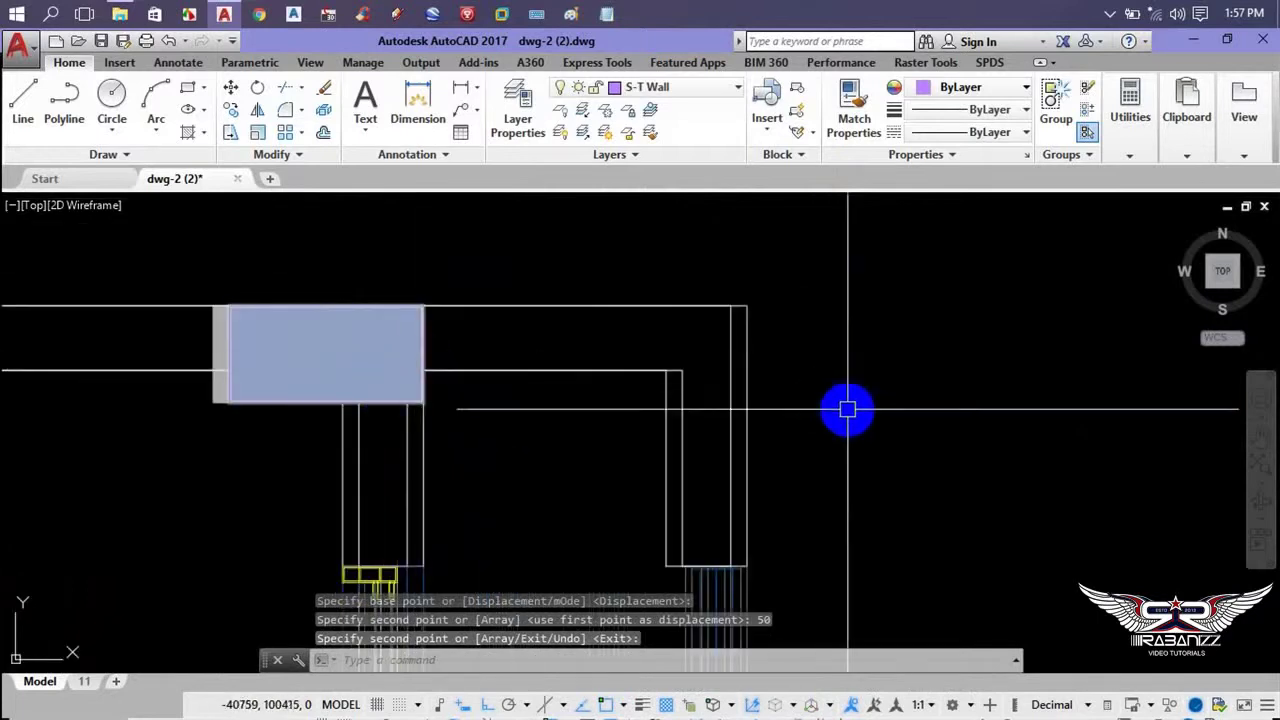
pyautogui.scroll(-3, 848, 408)
pyautogui.scroll(-3, 789, 446)
pyautogui.scroll(3, 766, 423)
pyautogui.press('Escape')
pyautogui.moveTo(759, 451); pyautogui.dragTo(737, 426, button='middle')
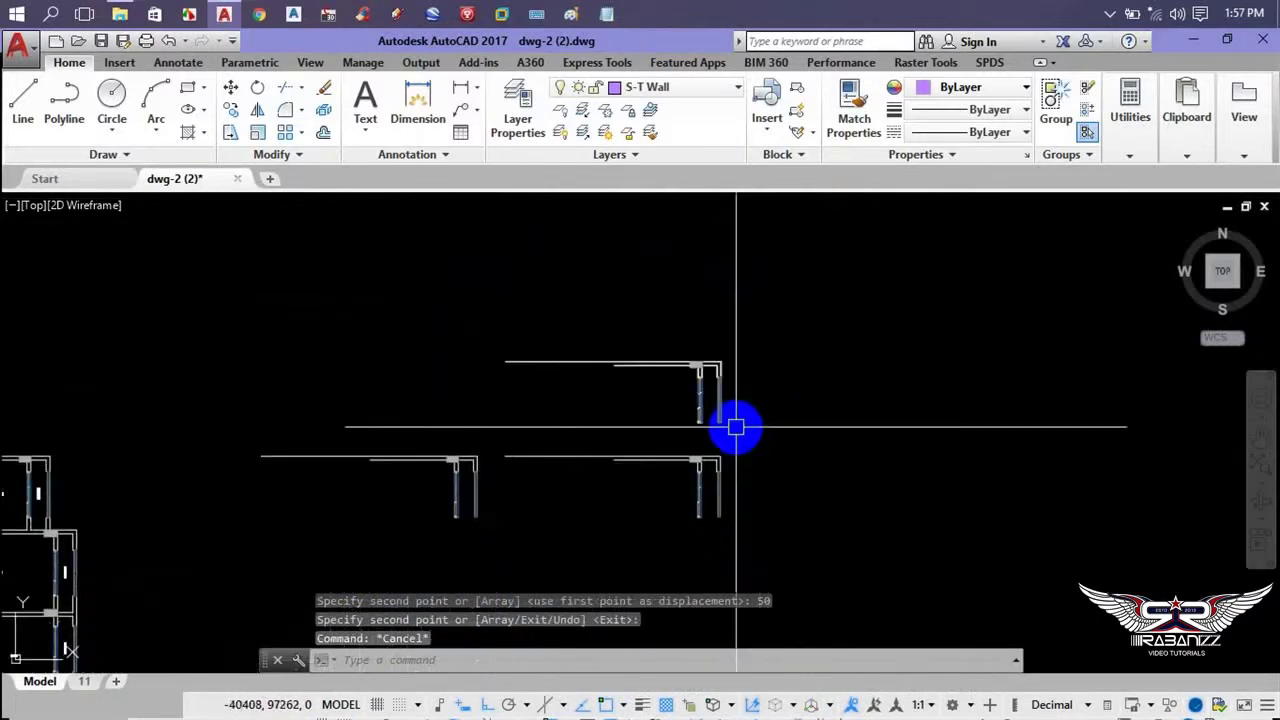
pyautogui.moveTo(532, 333)
pyautogui.mouseDown(button='middle')
pyautogui.moveTo(374, 269)
pyautogui.moveTo(289, 149)
pyautogui.mouseUp(button='middle')
pyautogui.scroll(-4, 410, 284)
pyautogui.moveTo(467, 307); pyautogui.dragTo(453, 295, button='middle')
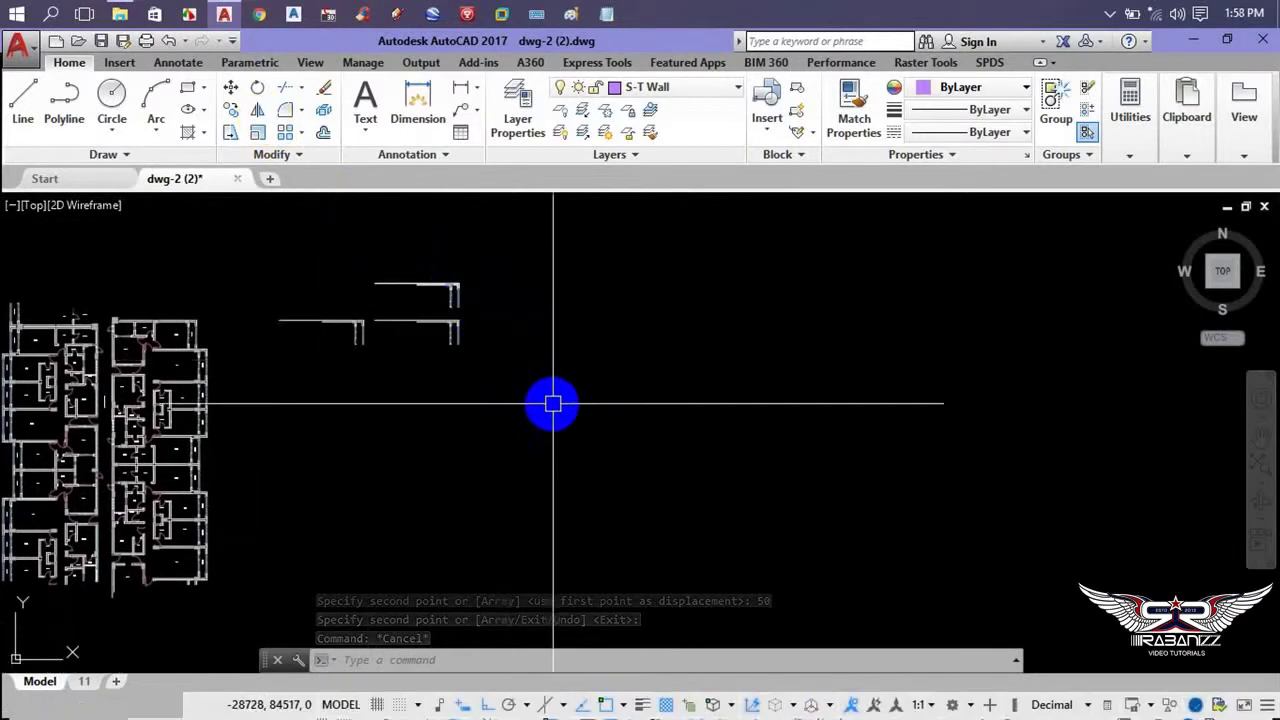
# - Mirror the whole floor plan across a vertical line, placing a duplicate to its left
pyautogui.write('RE')
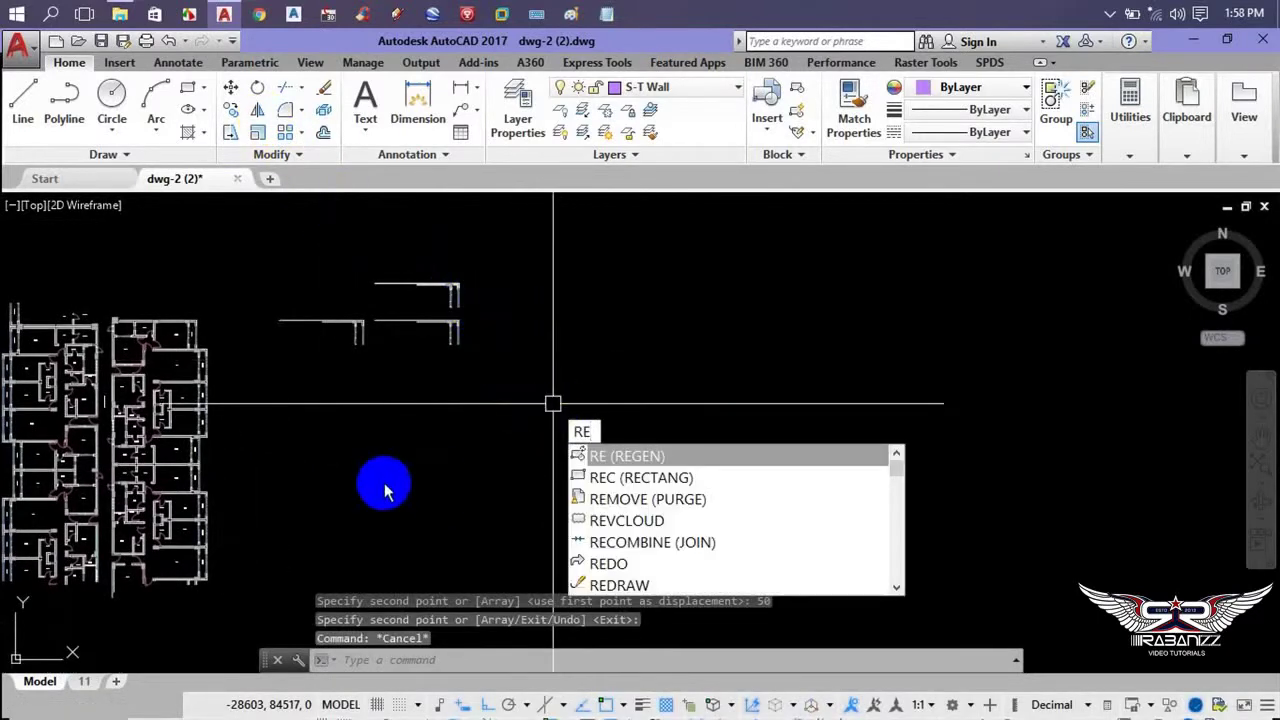
pyautogui.press('Escape')
pyautogui.moveTo(237, 471); pyautogui.dragTo(766, 423, button='middle')
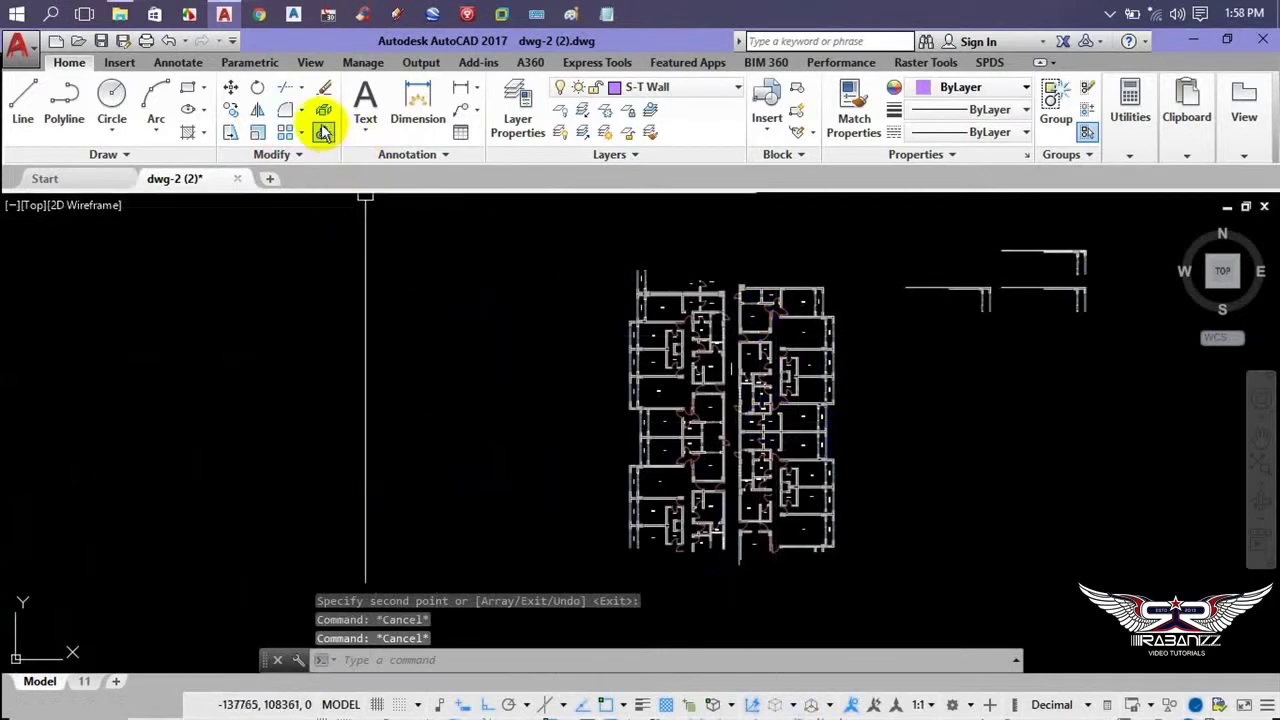
pyautogui.click(260, 113)
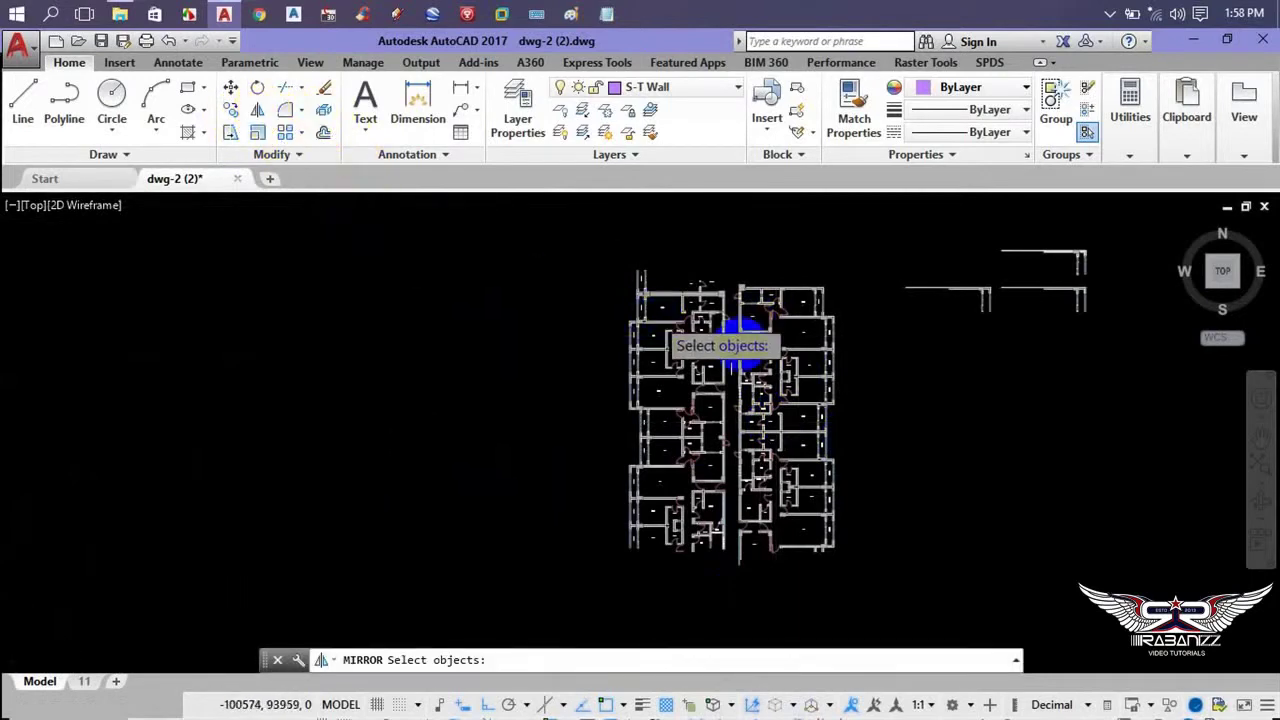
pyautogui.scroll(-5, 737, 340)
pyautogui.click(803, 266)
pyautogui.click(612, 460)
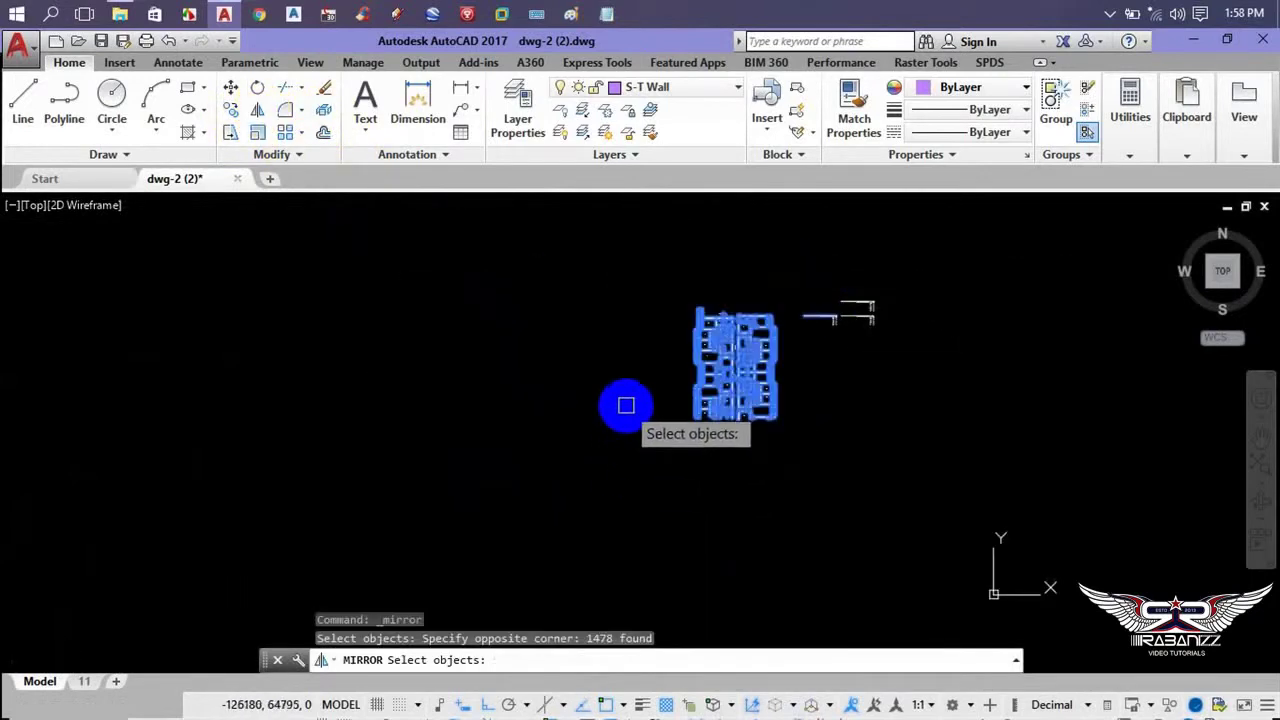
pyautogui.press('Return')
pyautogui.click(629, 408)
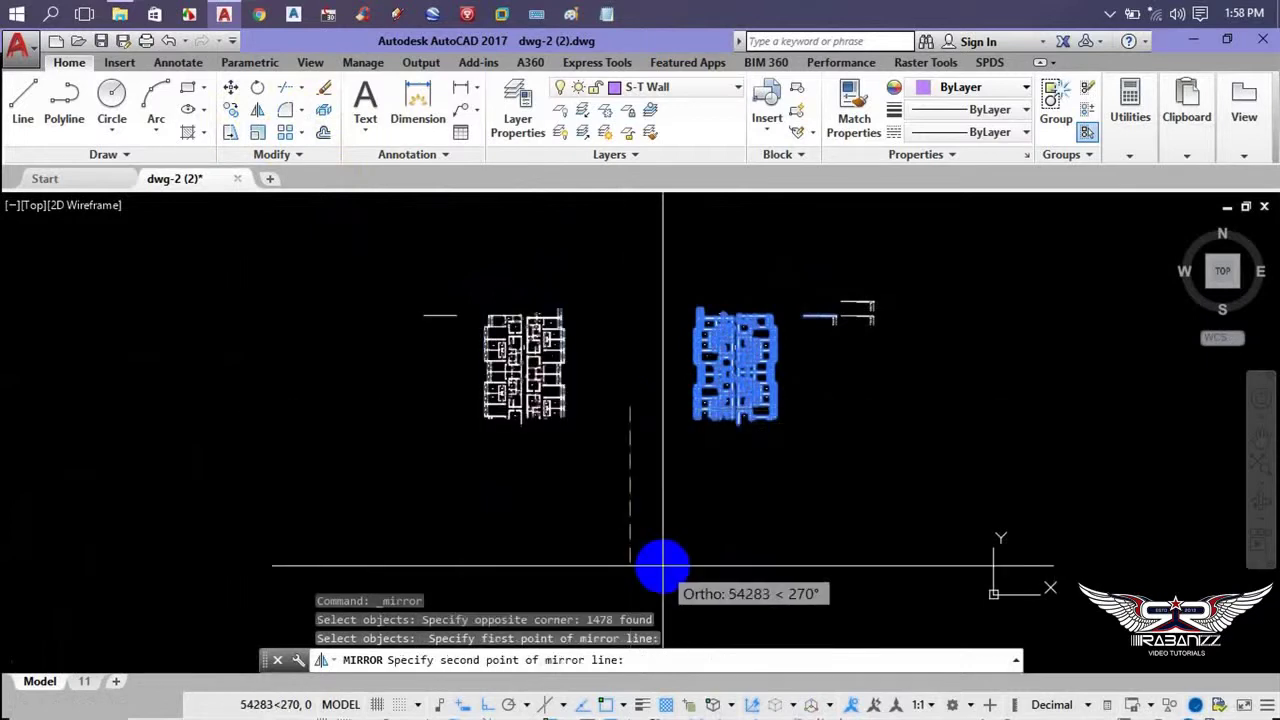
pyautogui.click(663, 568)
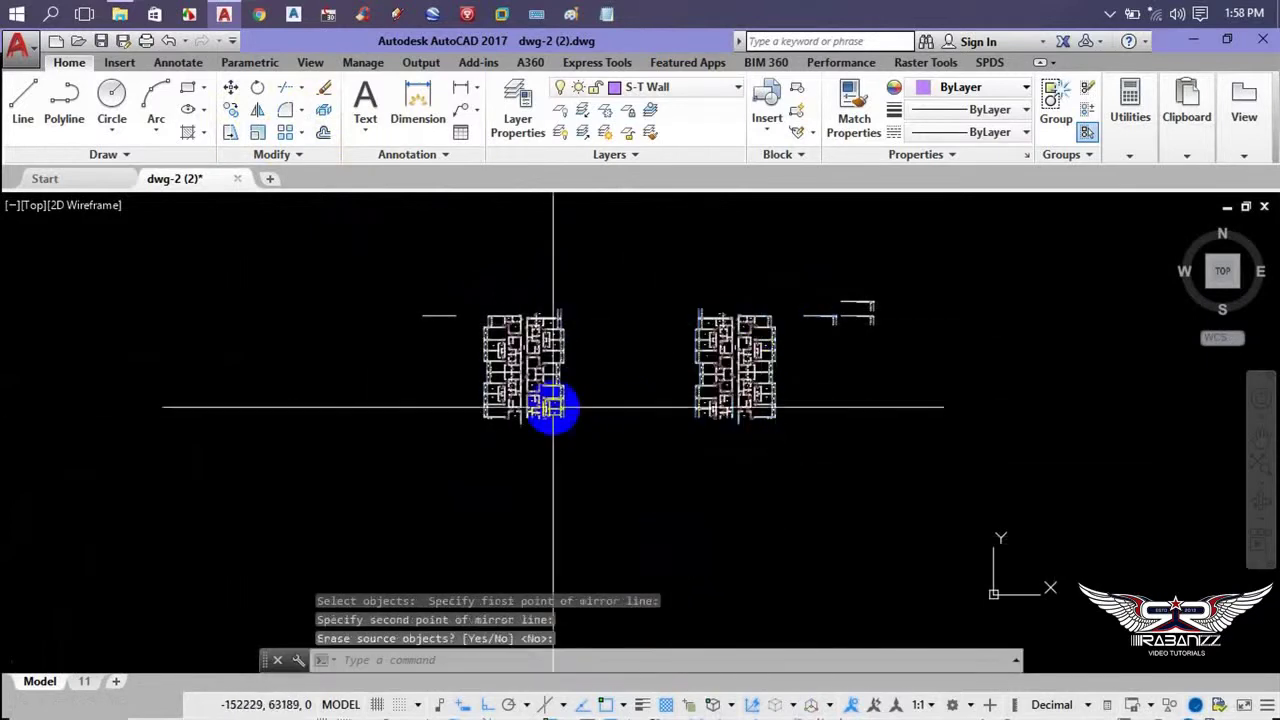
# - Mirror the new left-hand copy again across a vertical line further left
pyautogui.moveTo(549, 406); pyautogui.dragTo(470, 397, button='middle')
pyautogui.press('Return')
pyautogui.click(471, 277)
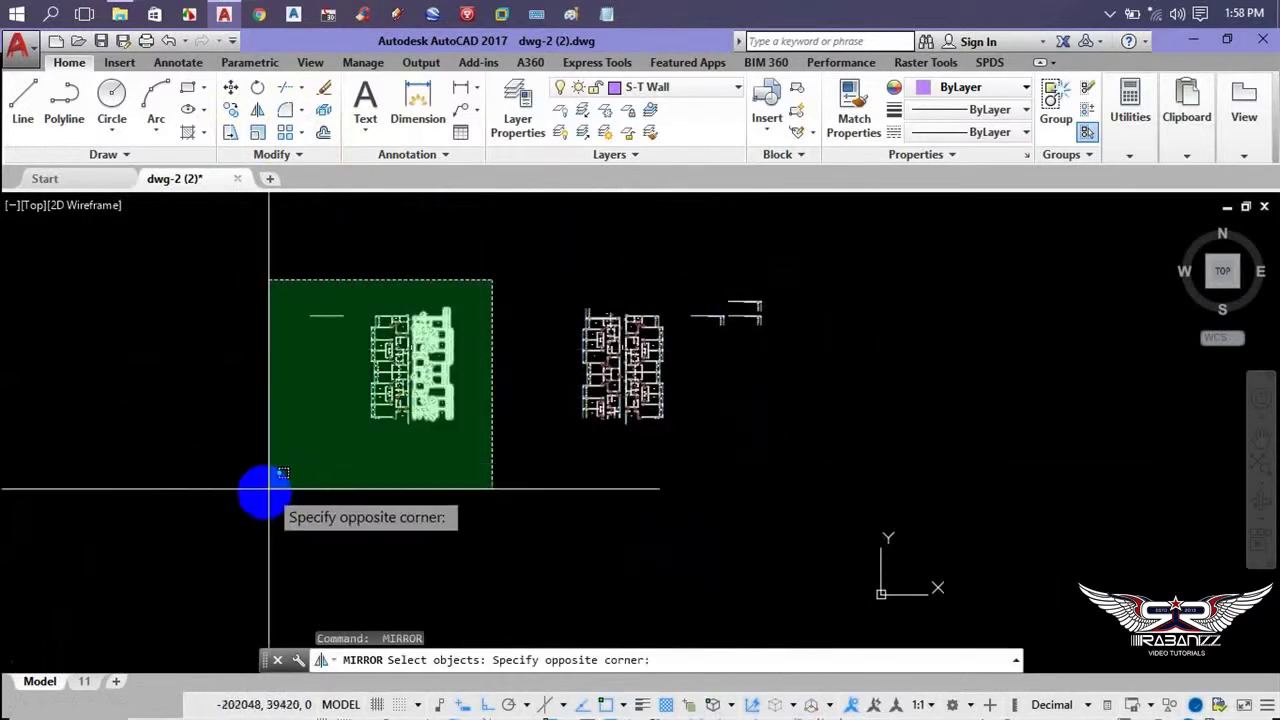
pyautogui.click(270, 490)
pyautogui.press('Return')
pyautogui.click(340, 412)
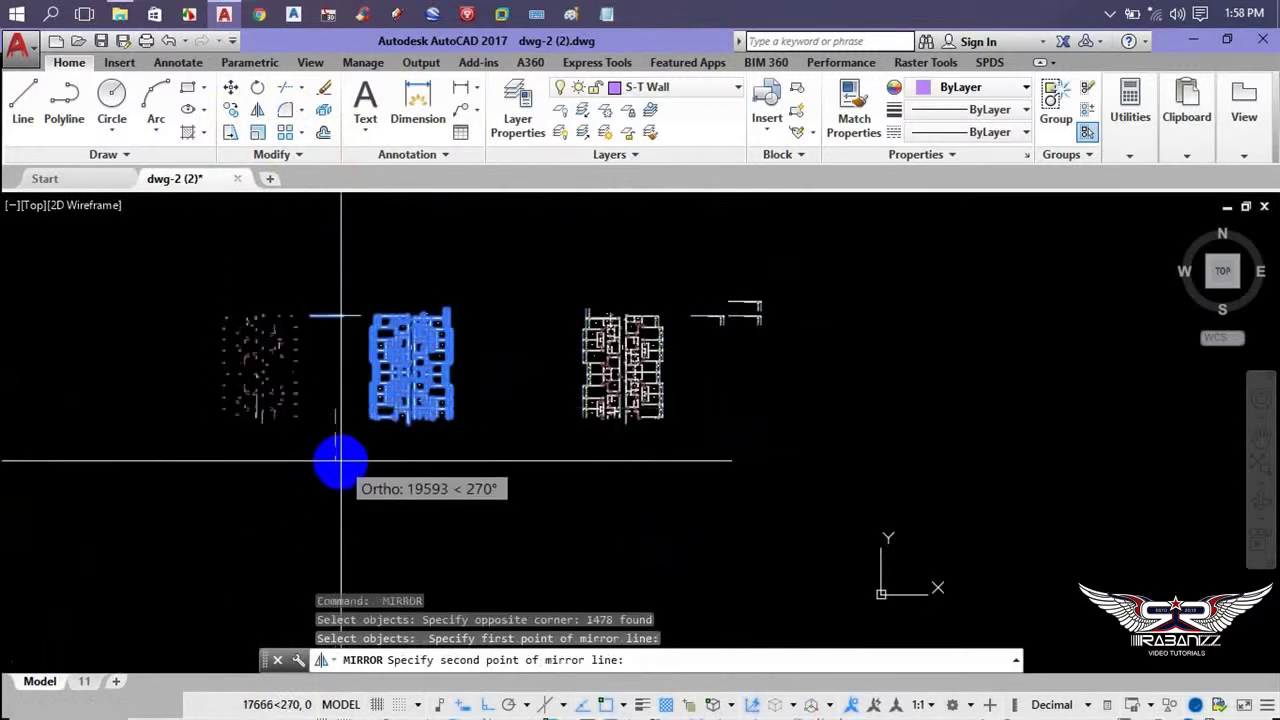
pyautogui.click(343, 495)
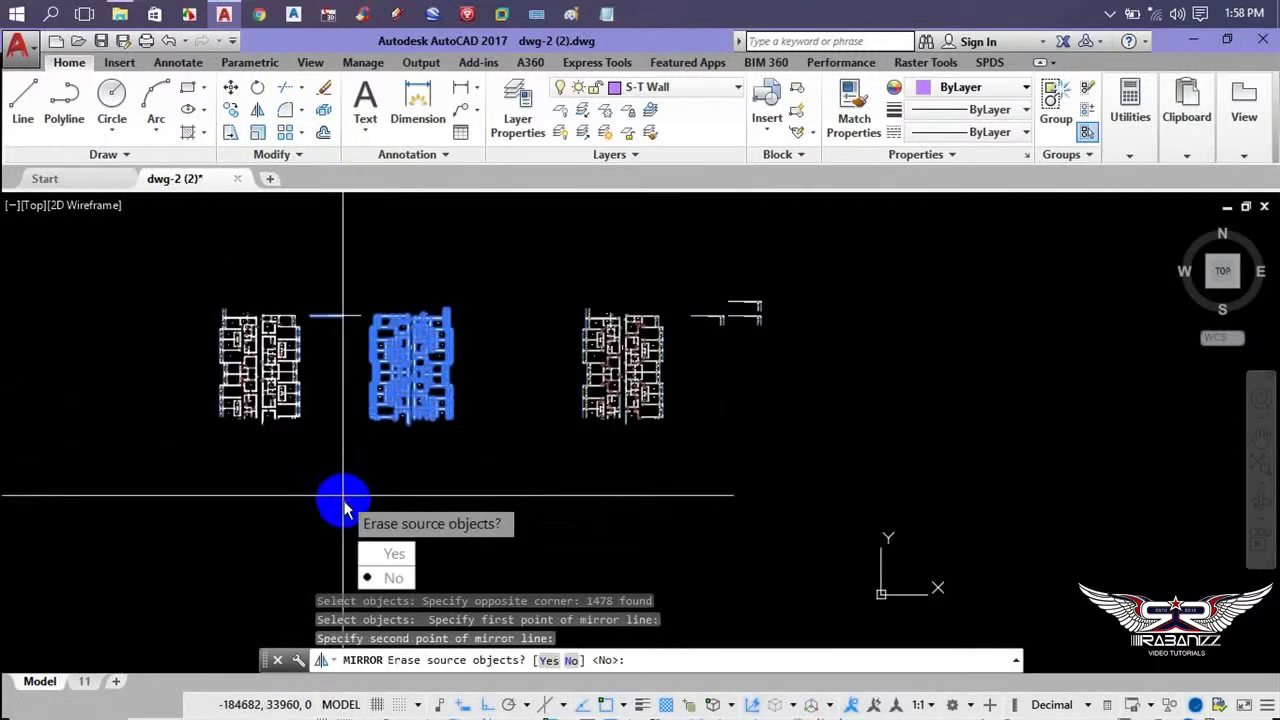
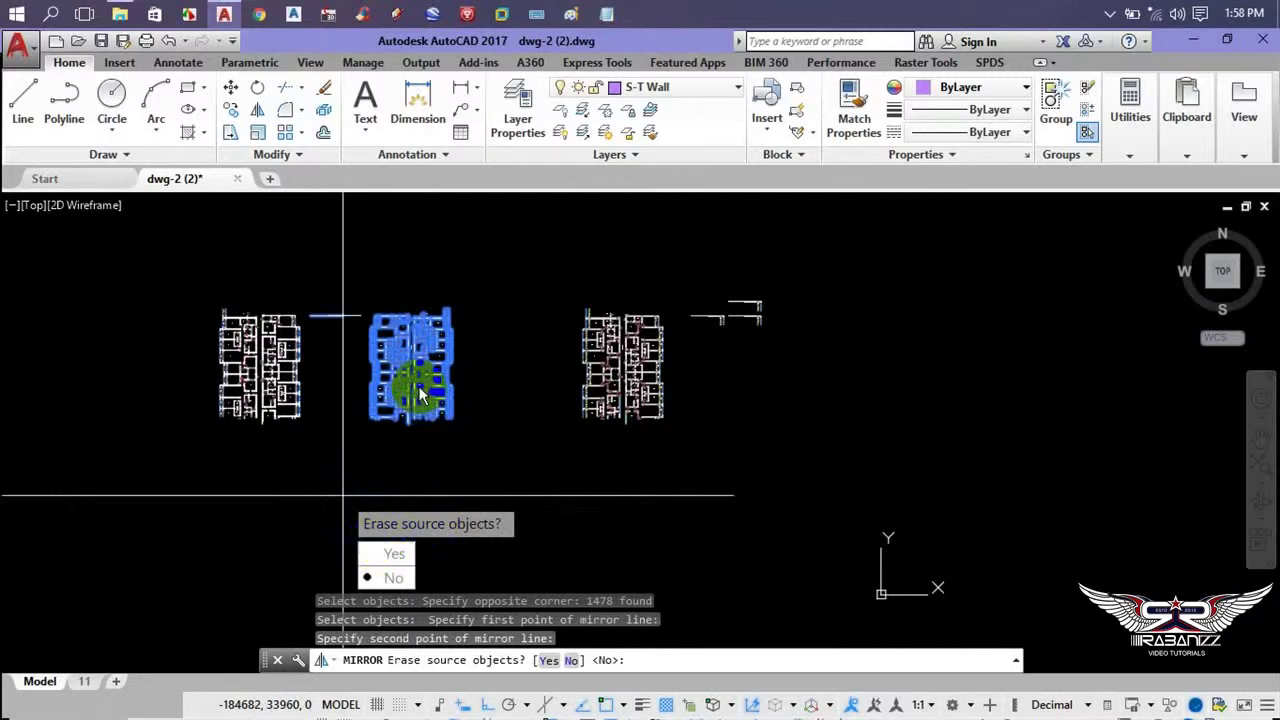
# - Finish the mirror with the source erased, undo it, and reselect the building plan
pyautogui.click(399, 552)
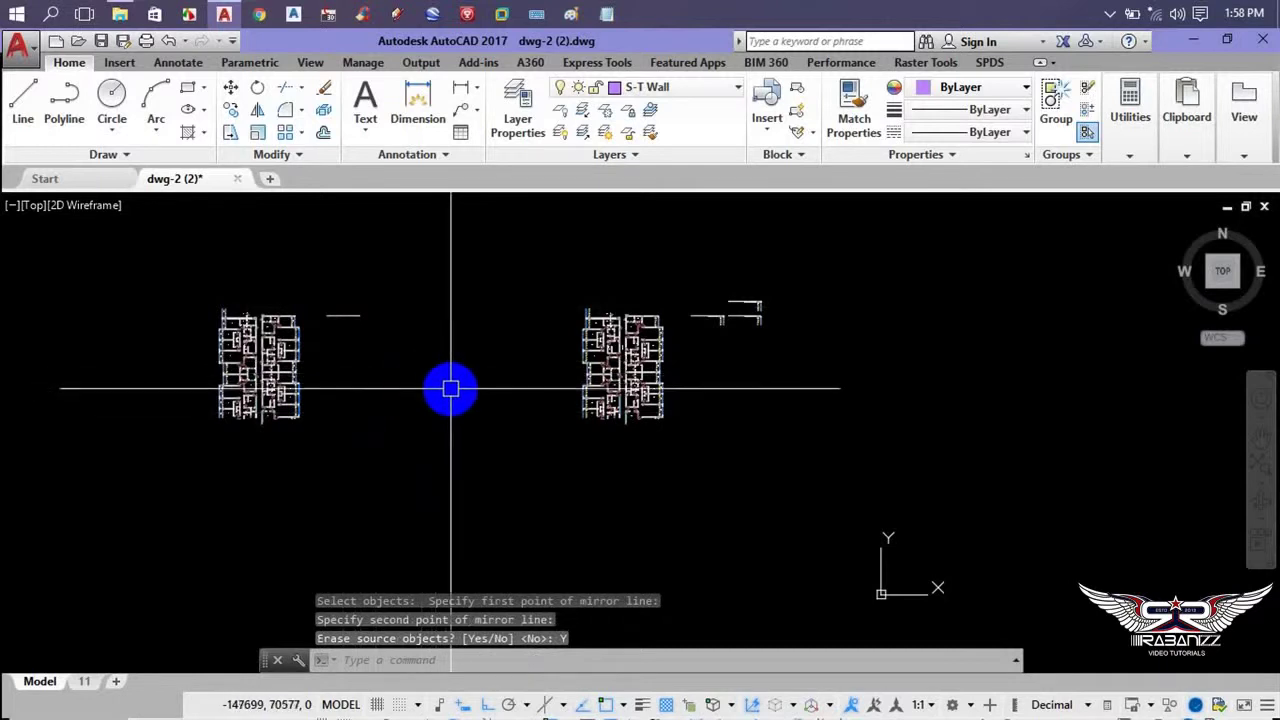
pyautogui.hotkey('ctrl', 'z')
pyautogui.click(457, 286)
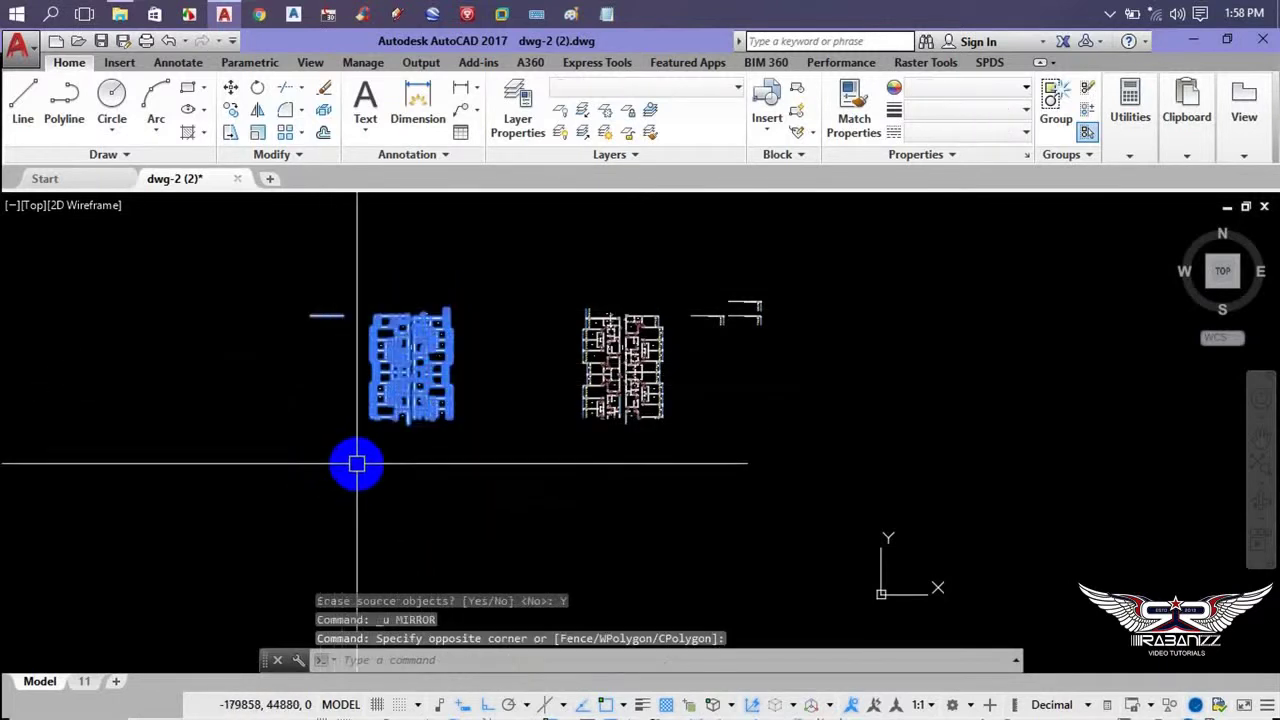
# - Mirror the building plan about a vertical line, keep the original, then undo the copy
pyautogui.write('mi')
pyautogui.press('Return')
pyautogui.click(345, 462)
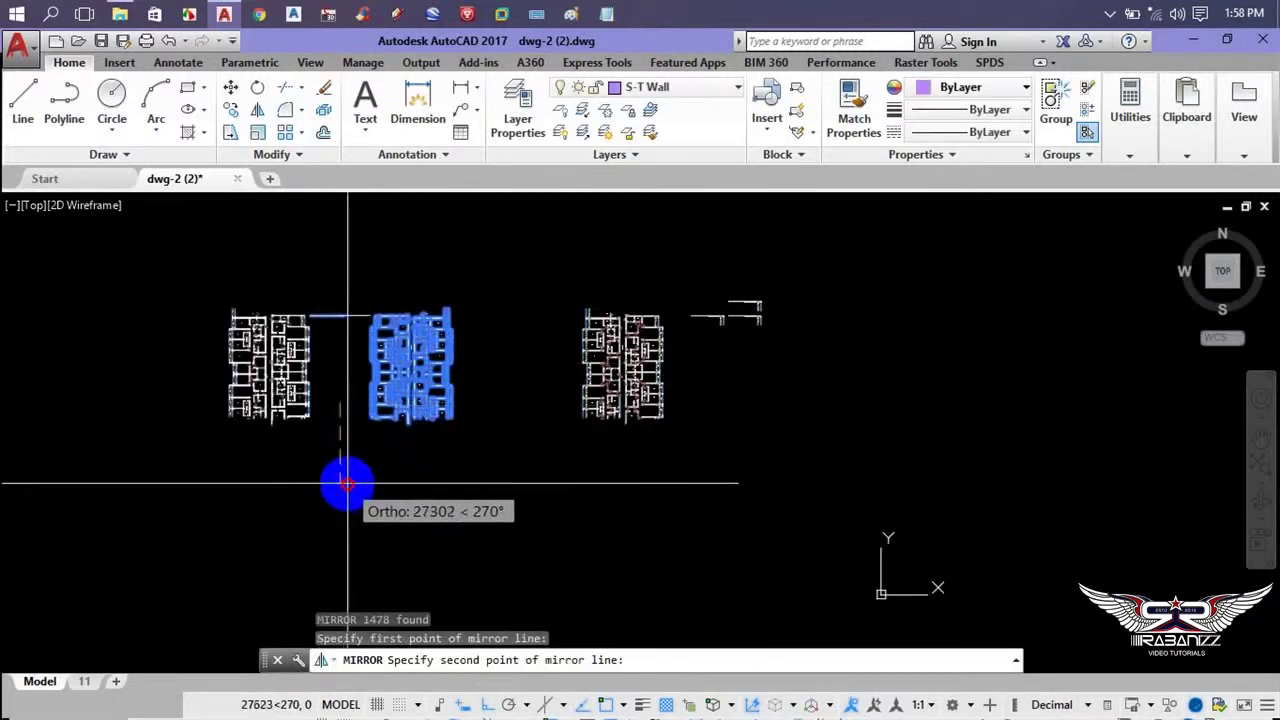
pyautogui.click(348, 490)
pyautogui.click(390, 567)
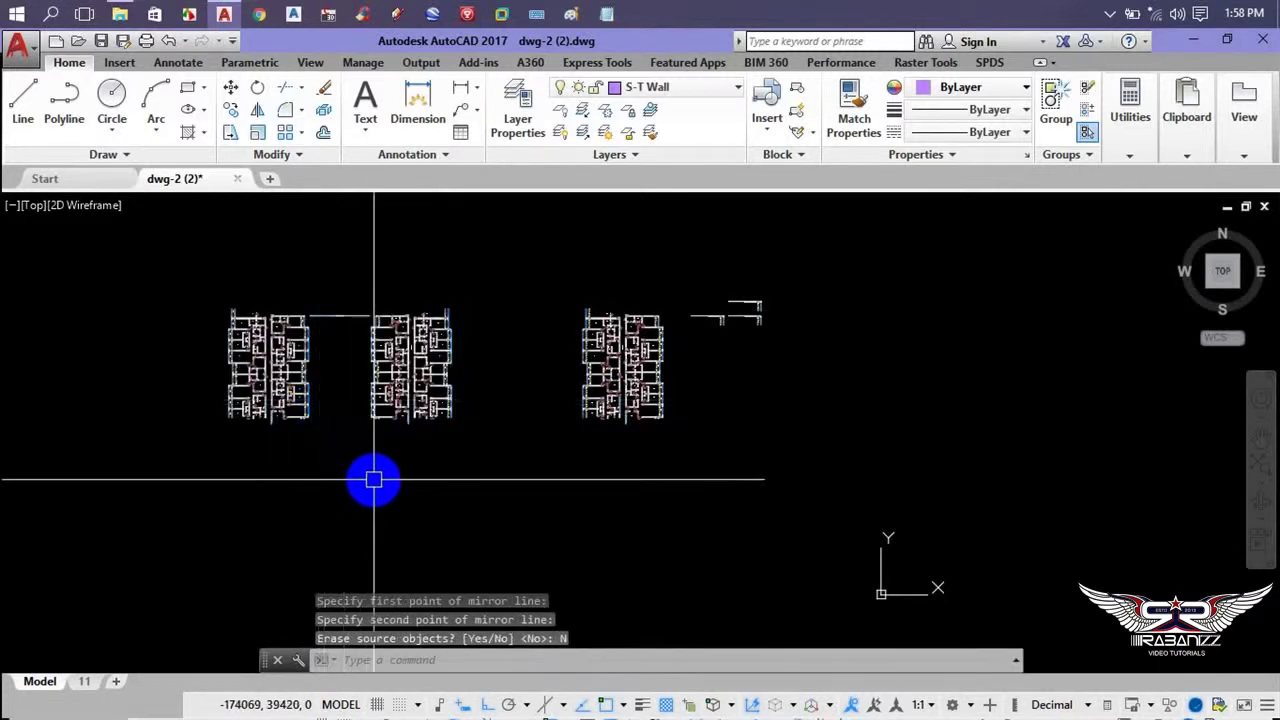
pyautogui.hotkey('ctrl', 'z')
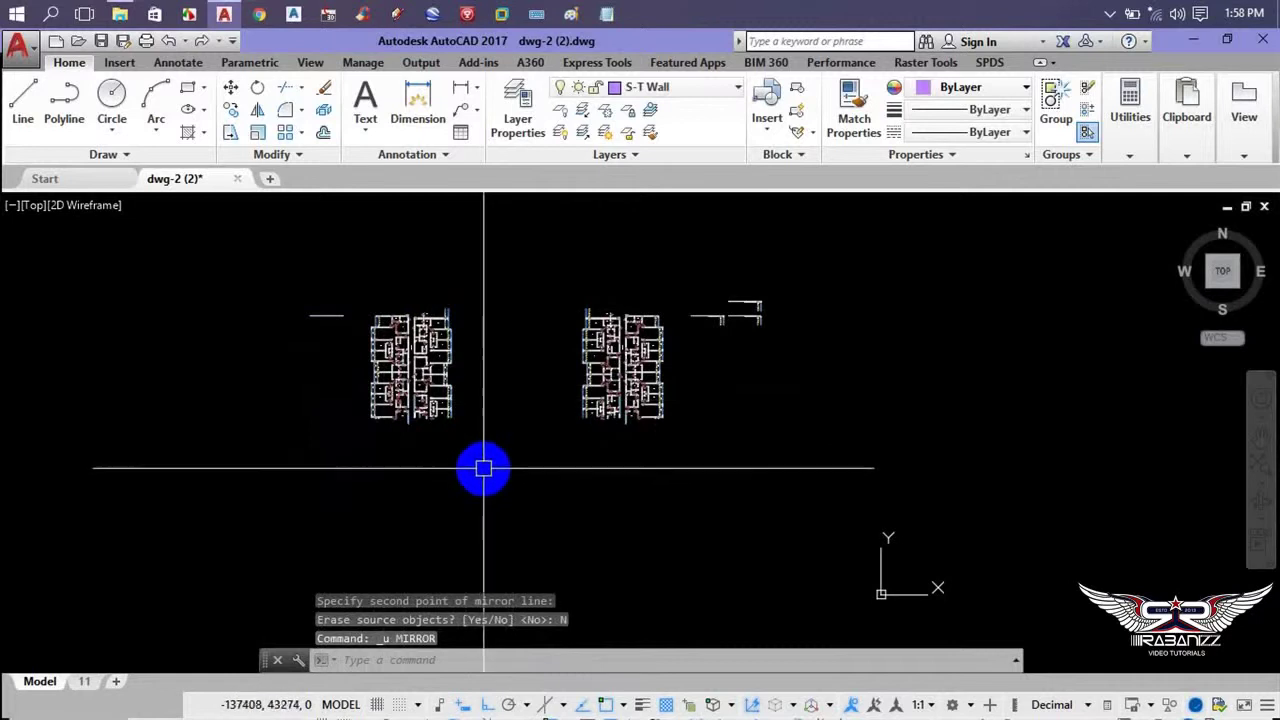
pyautogui.click(303, 113)
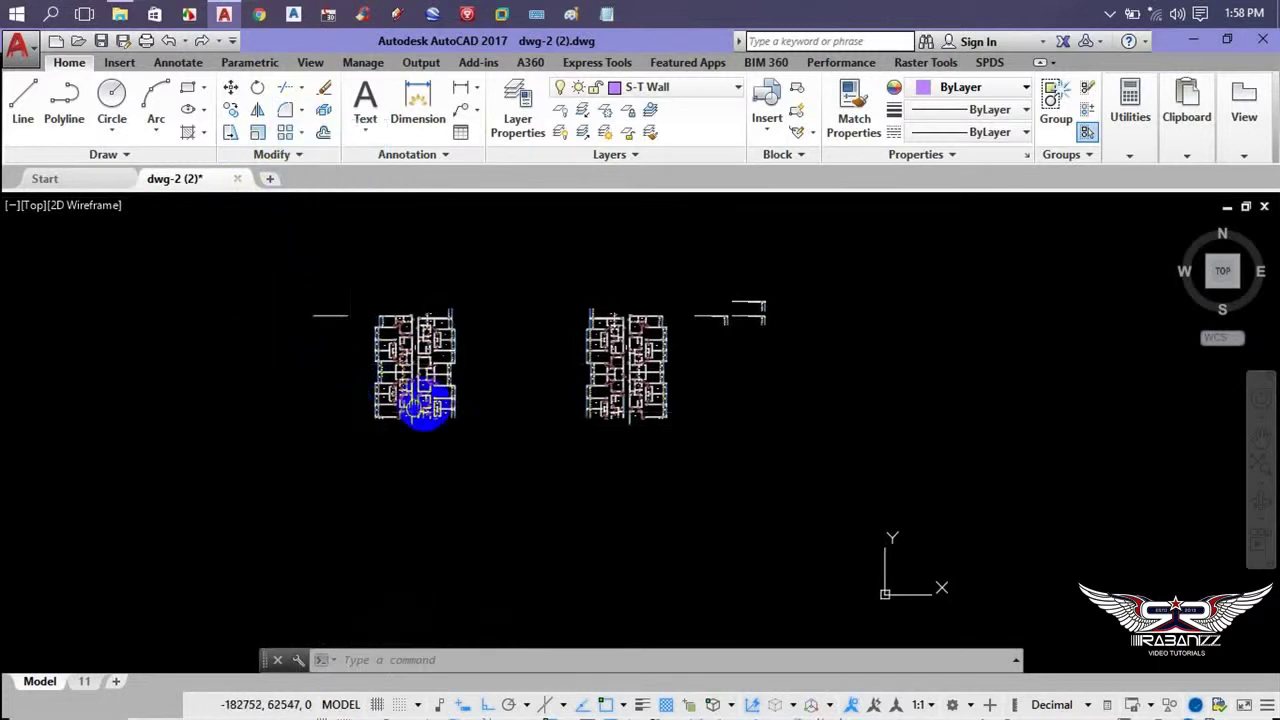
pyautogui.moveTo(261, 515); pyautogui.dragTo(426, 491, button='middle')
# - Draw a large rectangle with the RECTANG (rc) command
pyautogui.write('re')
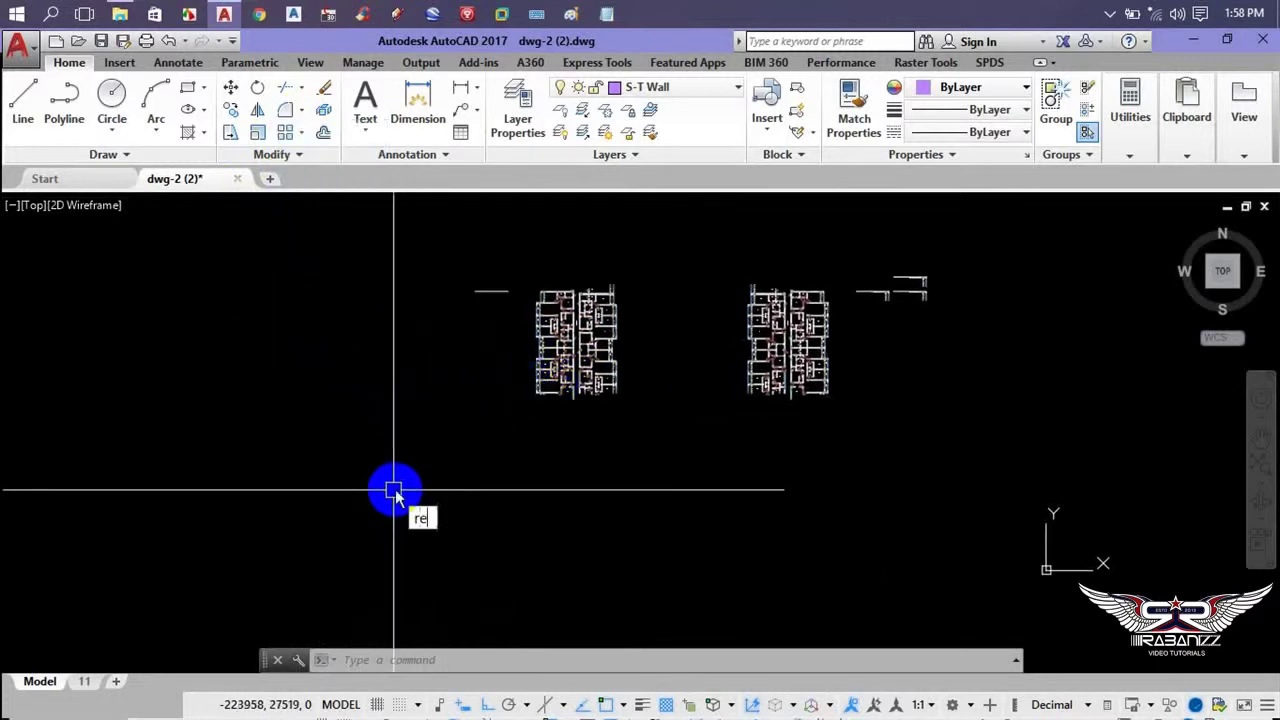
pyautogui.write('c')
pyautogui.press('Return')
pyautogui.click(457, 443)
pyautogui.scroll(2, 449, 423)
pyautogui.scroll(2, 335, 363)
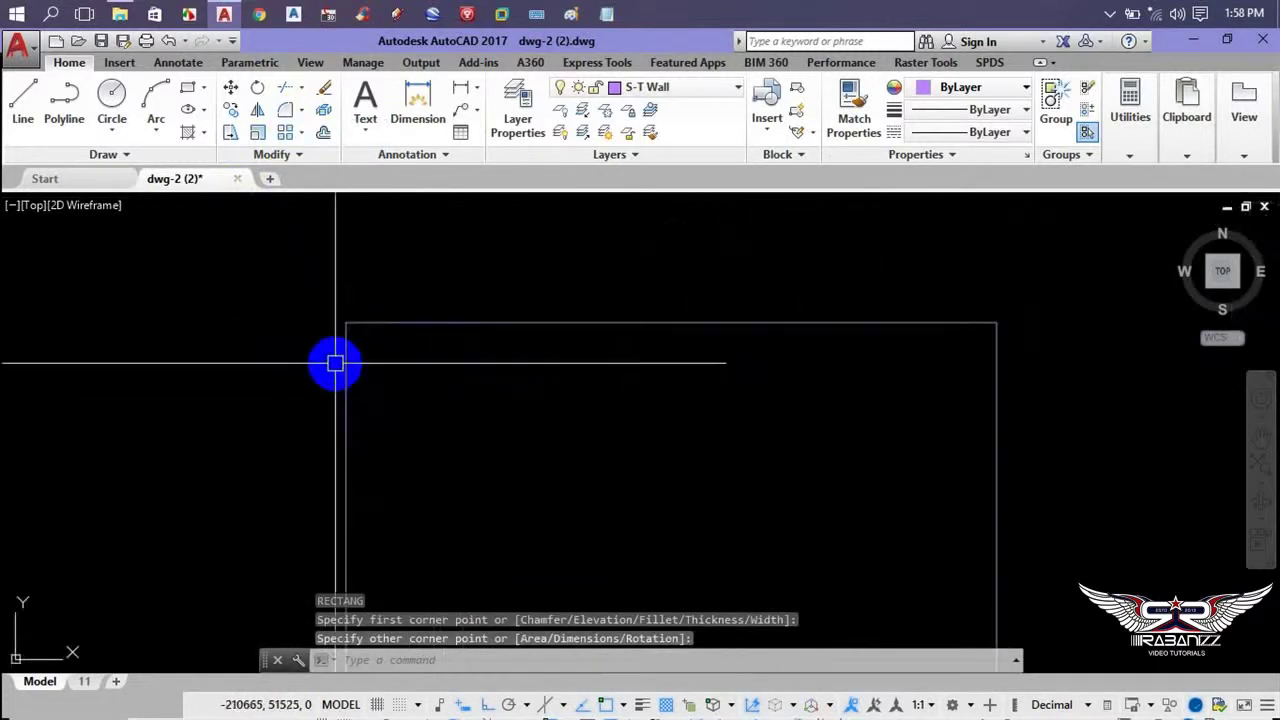
pyautogui.moveTo(317, 340); pyautogui.dragTo(319, 381, button='middle')
# - Round the rectangle's top-left corner with a radius-50 fillet
pyautogui.write('f')
pyautogui.press('Return')
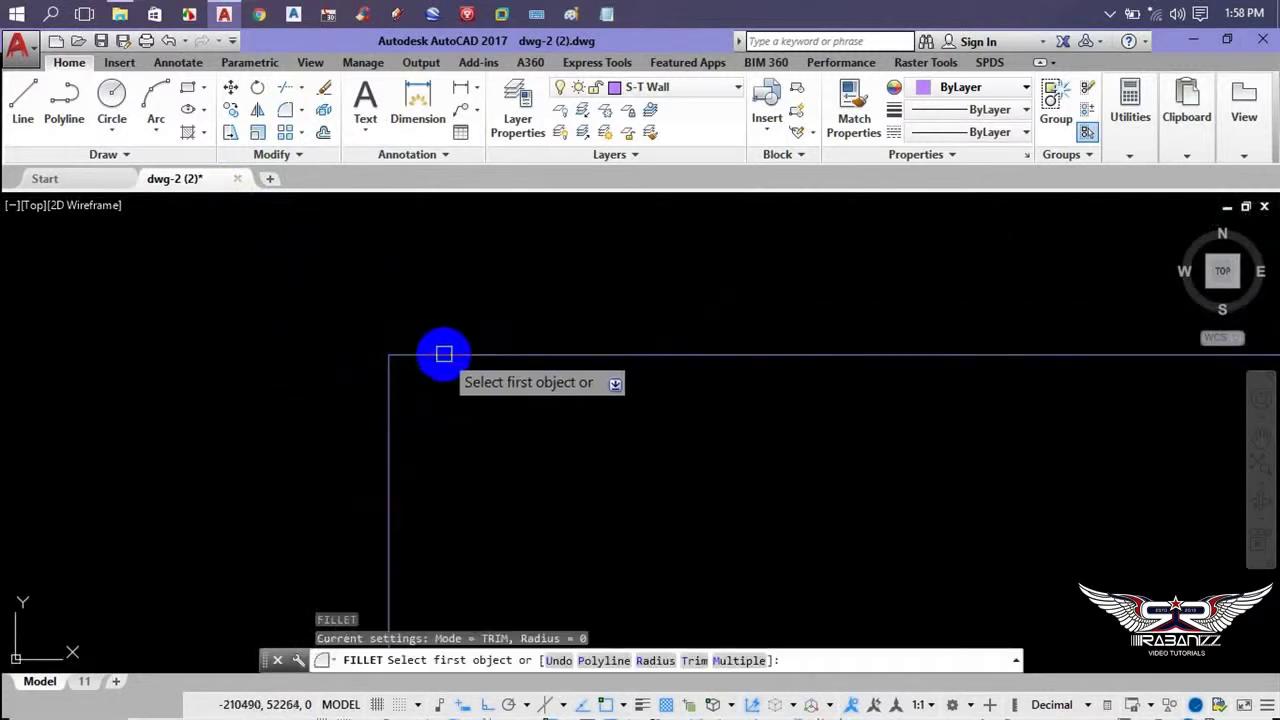
pyautogui.write('r')
pyautogui.press('Return')
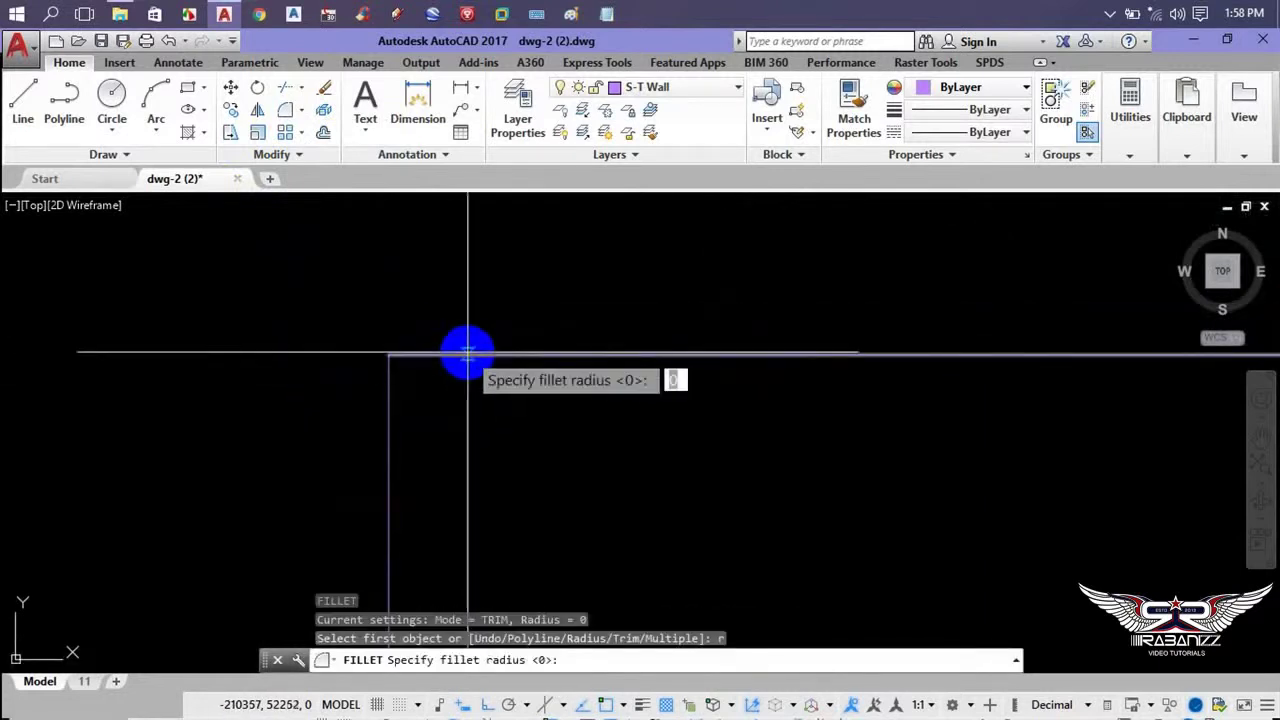
pyautogui.write('50')
pyautogui.press('Return')
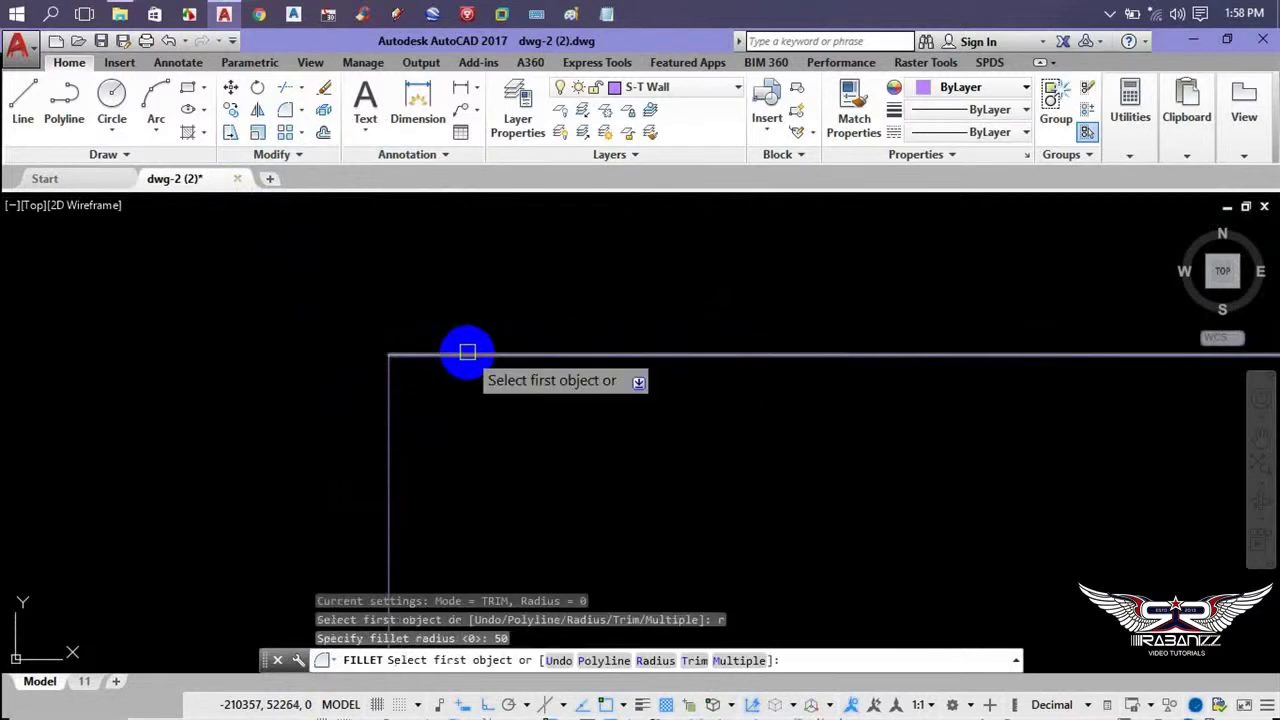
pyautogui.click(466, 352)
pyautogui.click(392, 448)
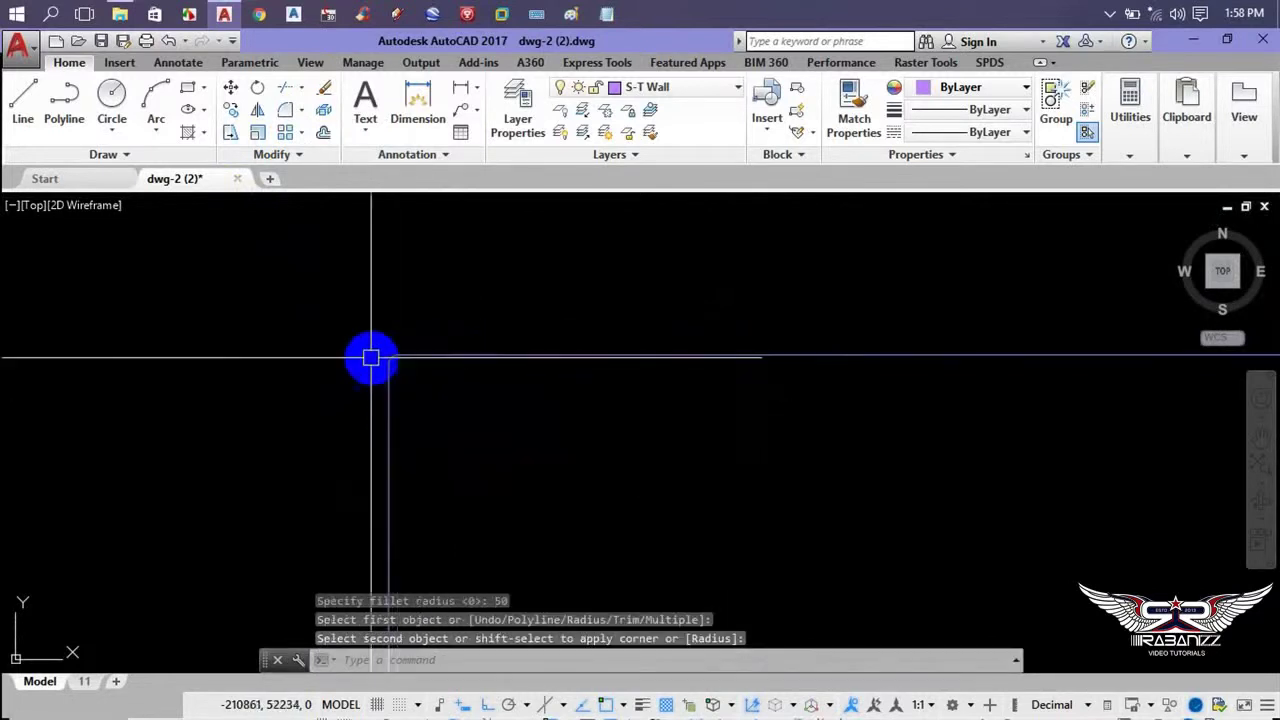
pyautogui.scroll(-2, 308, 349)
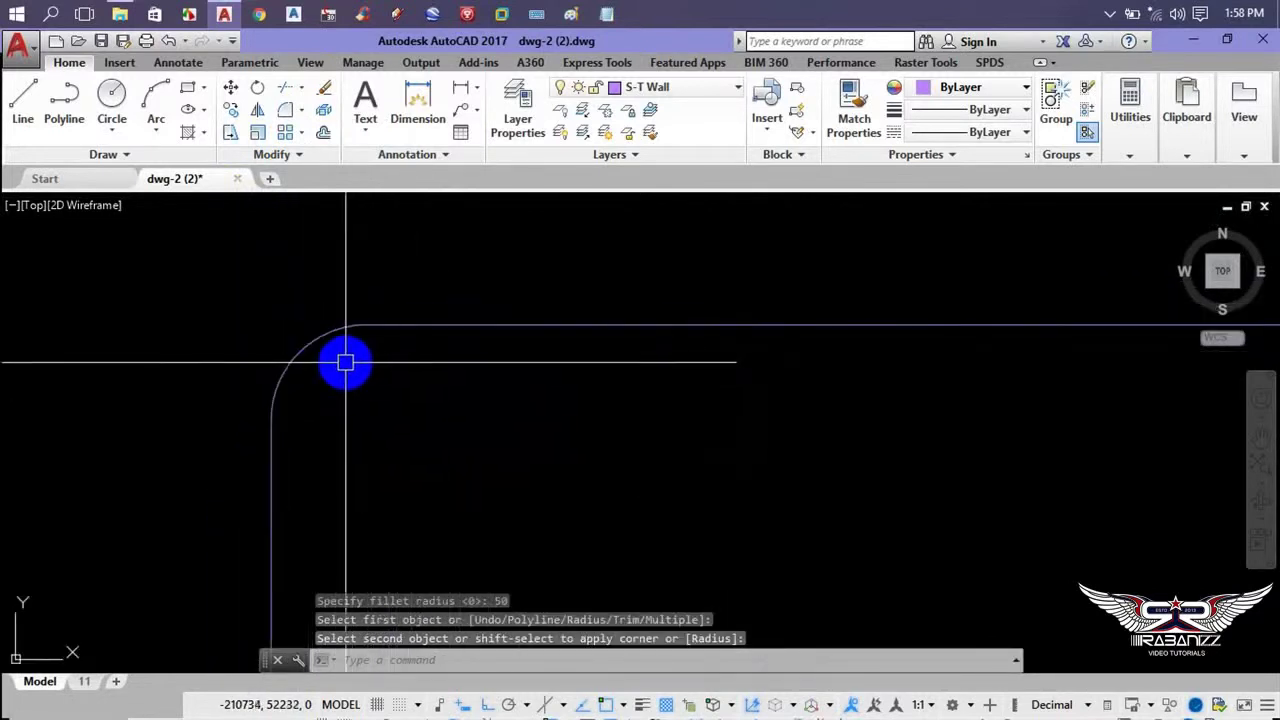
pyautogui.click(301, 110)
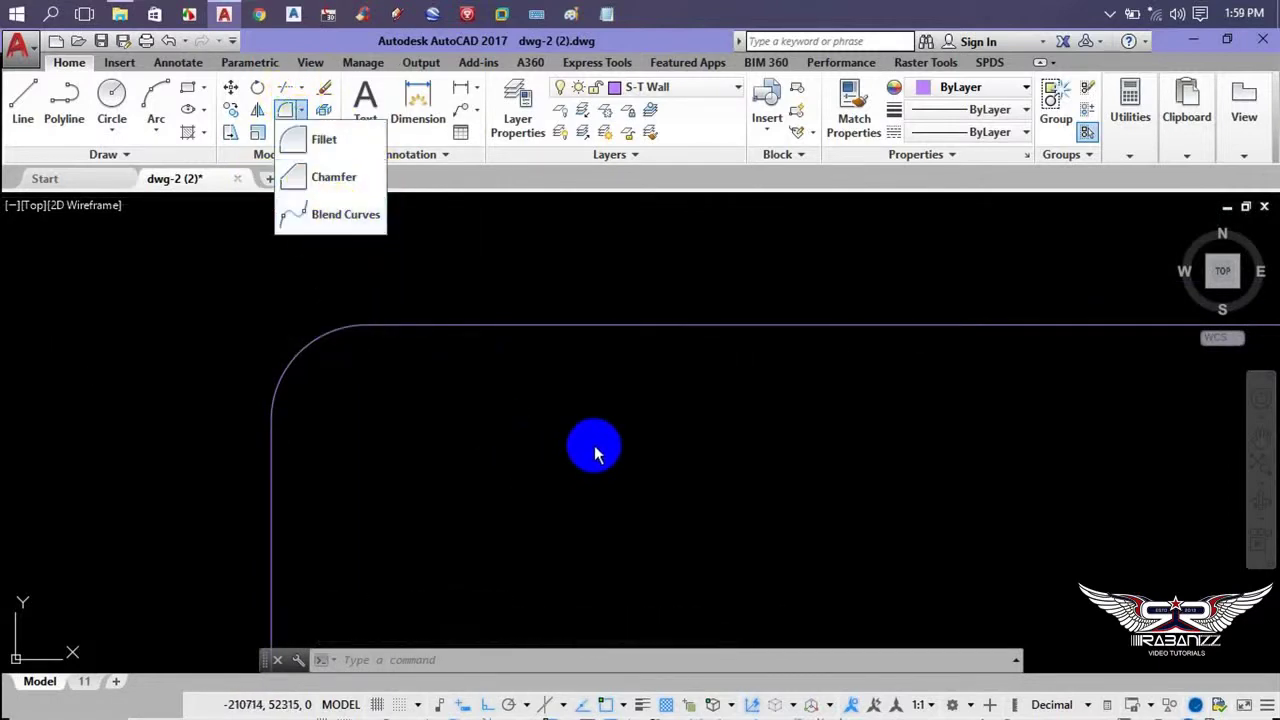
pyautogui.scroll(-5, 594, 453)
pyautogui.write('pl')
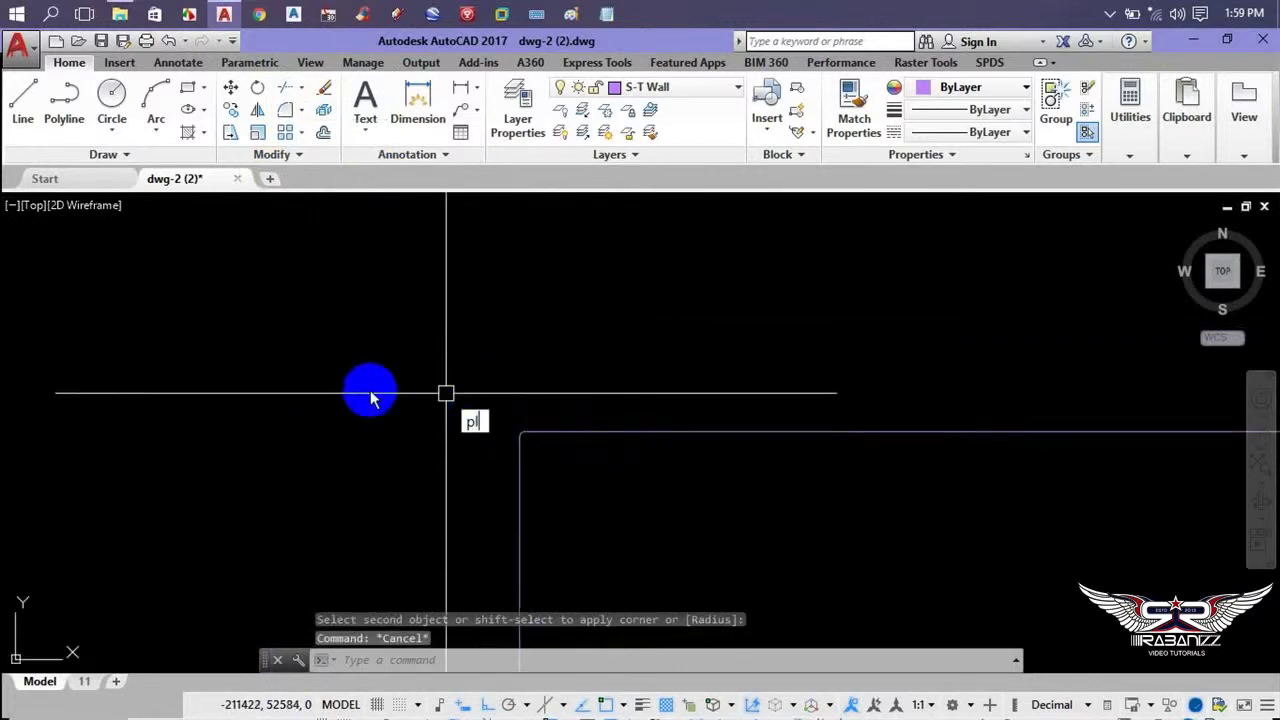
# - Draw the square's top side as a separate 1048-unit polyline
pyautogui.press('Return')
pyautogui.click(345, 386)
pyautogui.press('Escape')
pyautogui.press('Return')
pyautogui.click(378, 322)
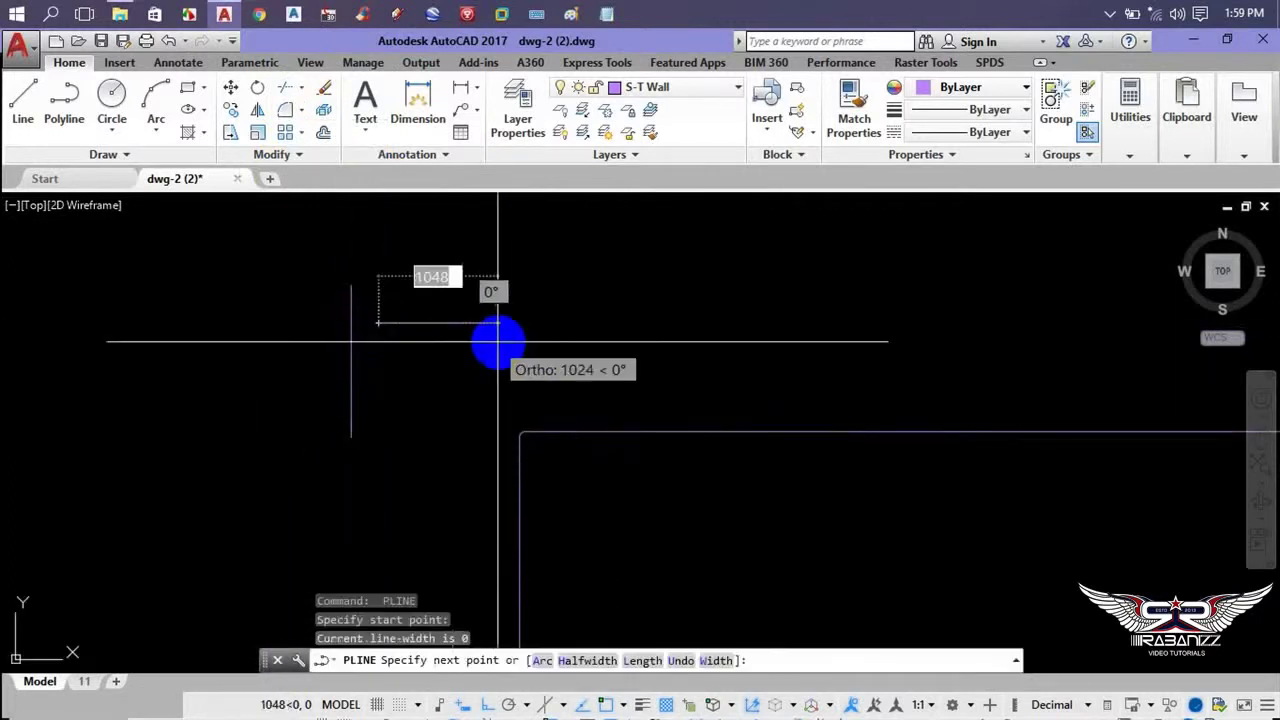
pyautogui.click(497, 341)
pyautogui.press('Return')
pyautogui.press('Return')
# - Draw the square's right and bottom sides as separate polylines
pyautogui.click(476, 358)
pyautogui.click(476, 462)
pyautogui.press('Return')
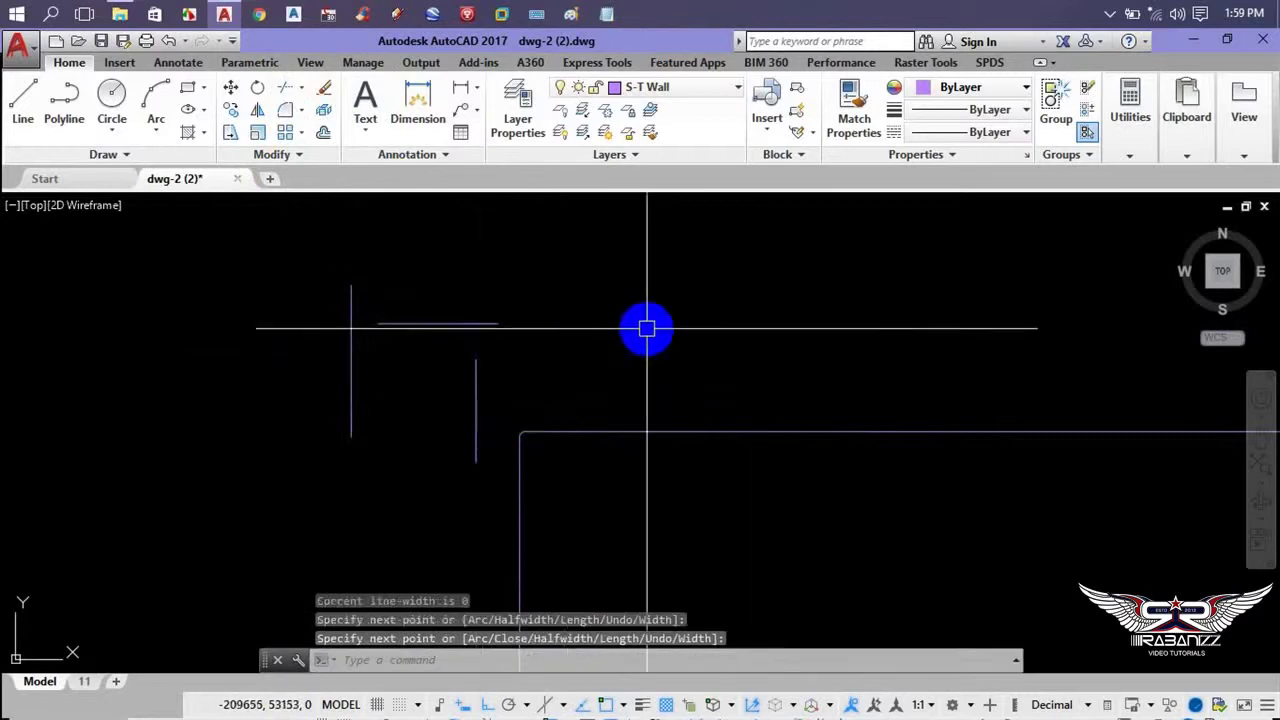
pyautogui.press('Return')
pyautogui.click(383, 439)
pyautogui.click(458, 439)
pyautogui.press('Return')
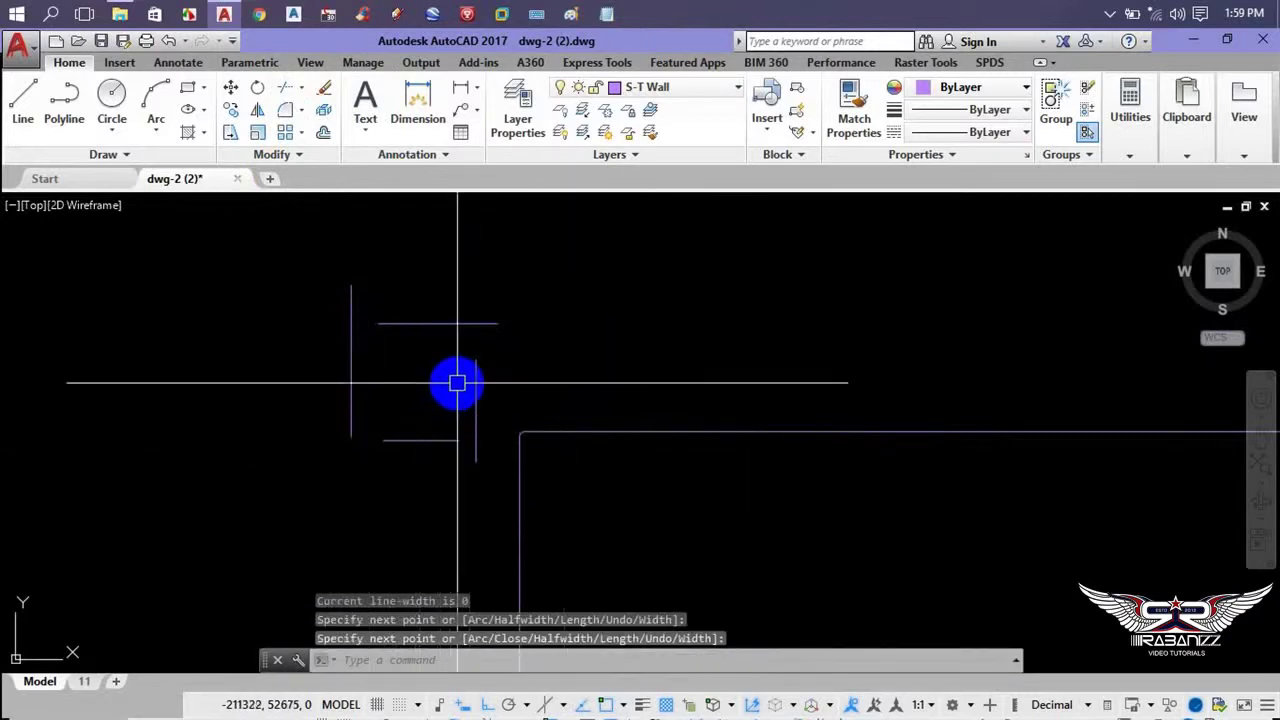
# - Fillet the square's top-right and top-left corners with radius 50
pyautogui.write('f')
pyautogui.press('Return')
pyautogui.click(476, 378)
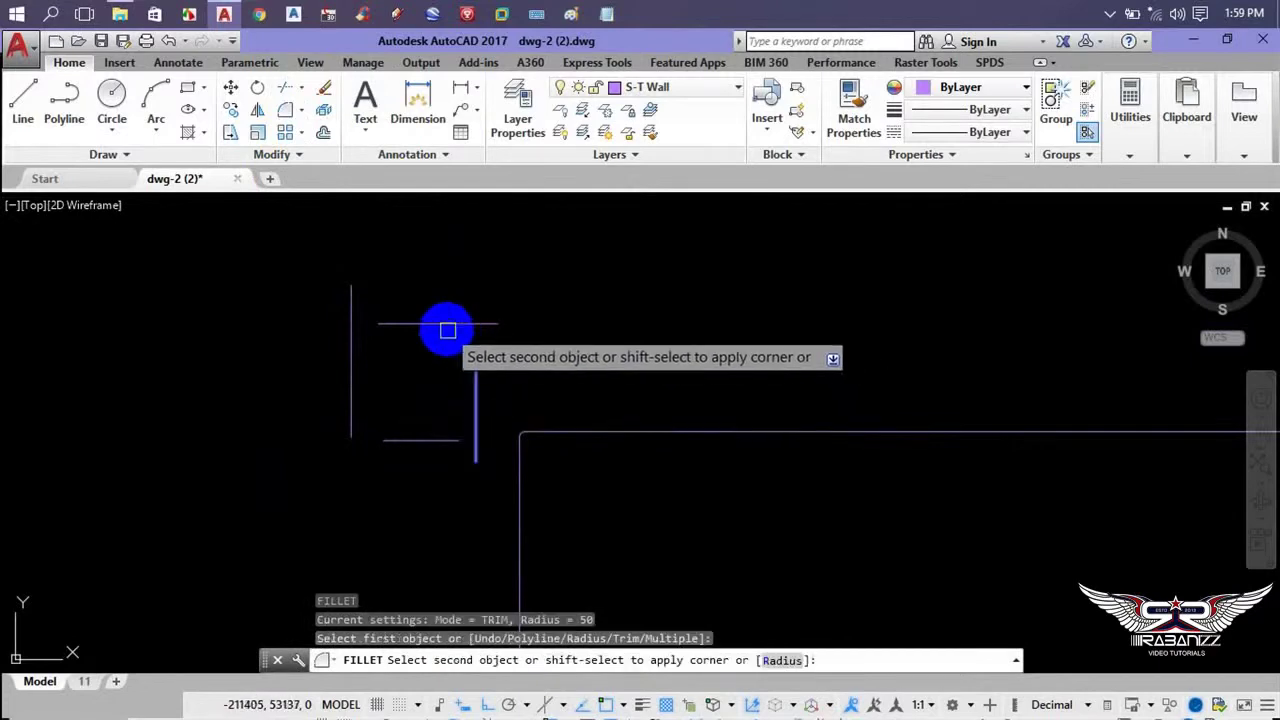
pyautogui.click(449, 328)
pyautogui.press('Return')
pyautogui.click(343, 353)
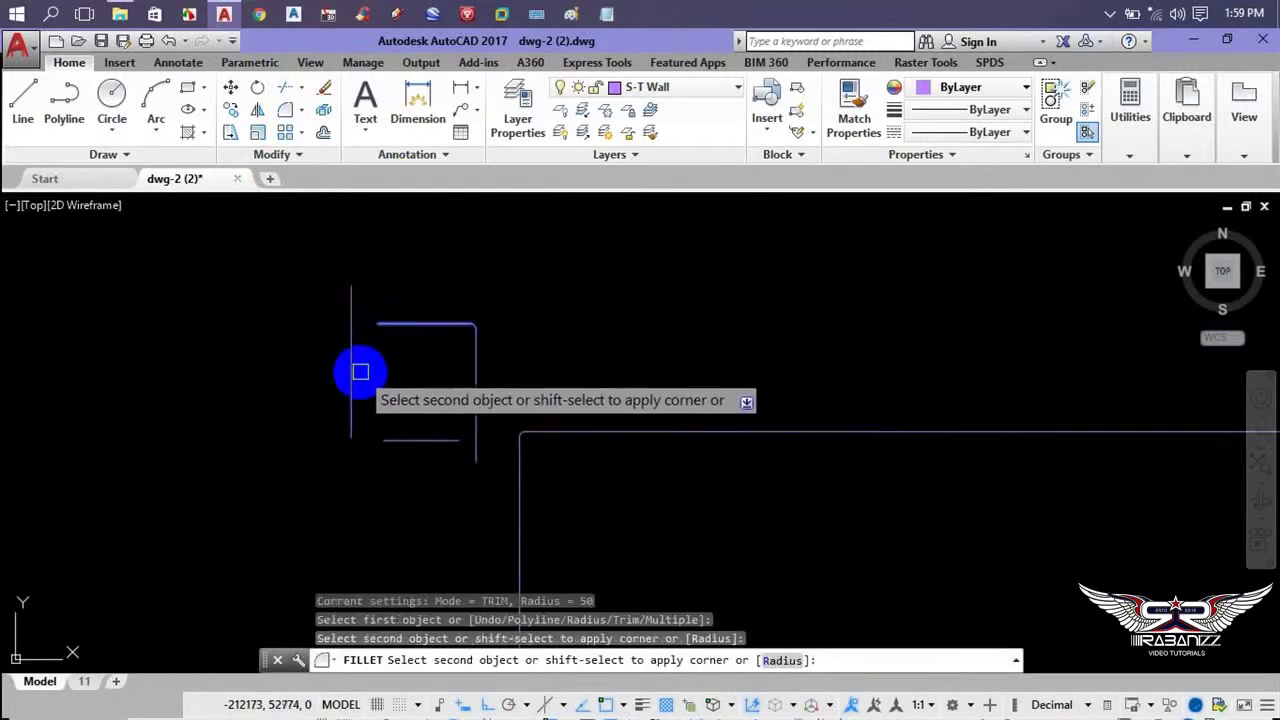
pyautogui.click(353, 375)
# - Fillet the square's bottom-left and bottom-right corners with radius 50
pyautogui.press('Return')
pyautogui.click(356, 390)
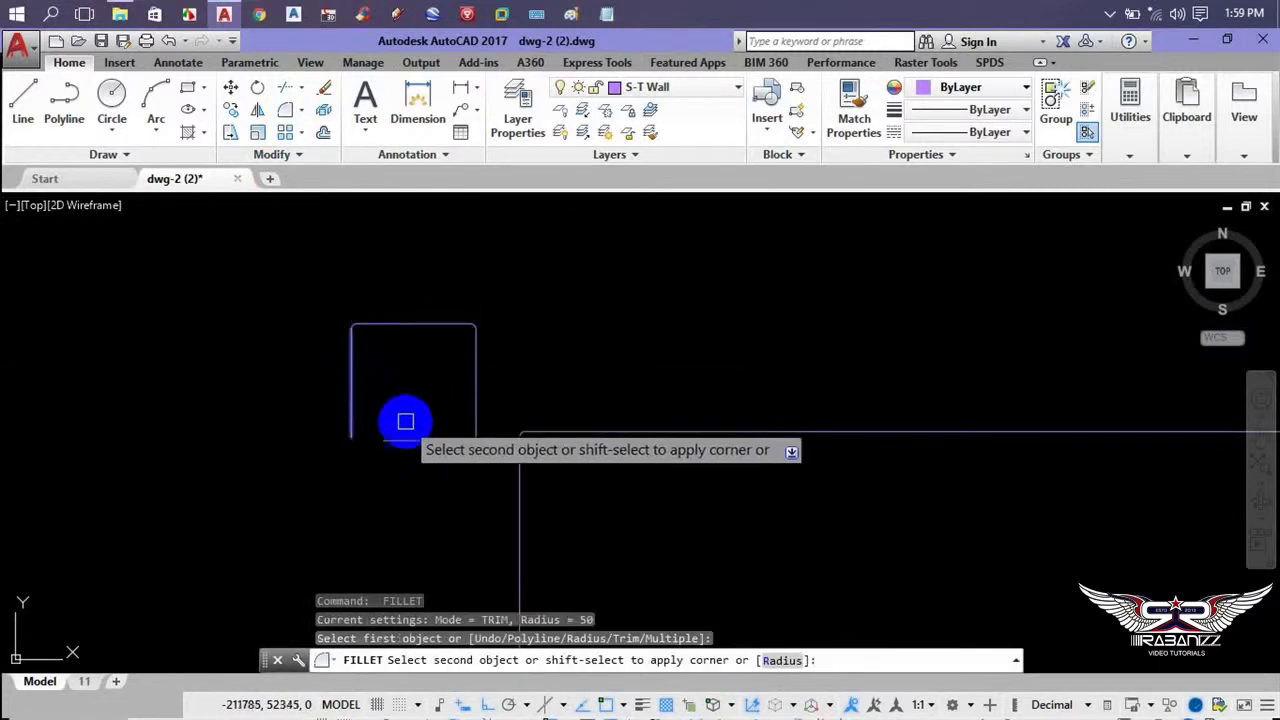
pyautogui.click(403, 438)
pyautogui.press('Return')
pyautogui.click(450, 438)
pyautogui.click(472, 430)
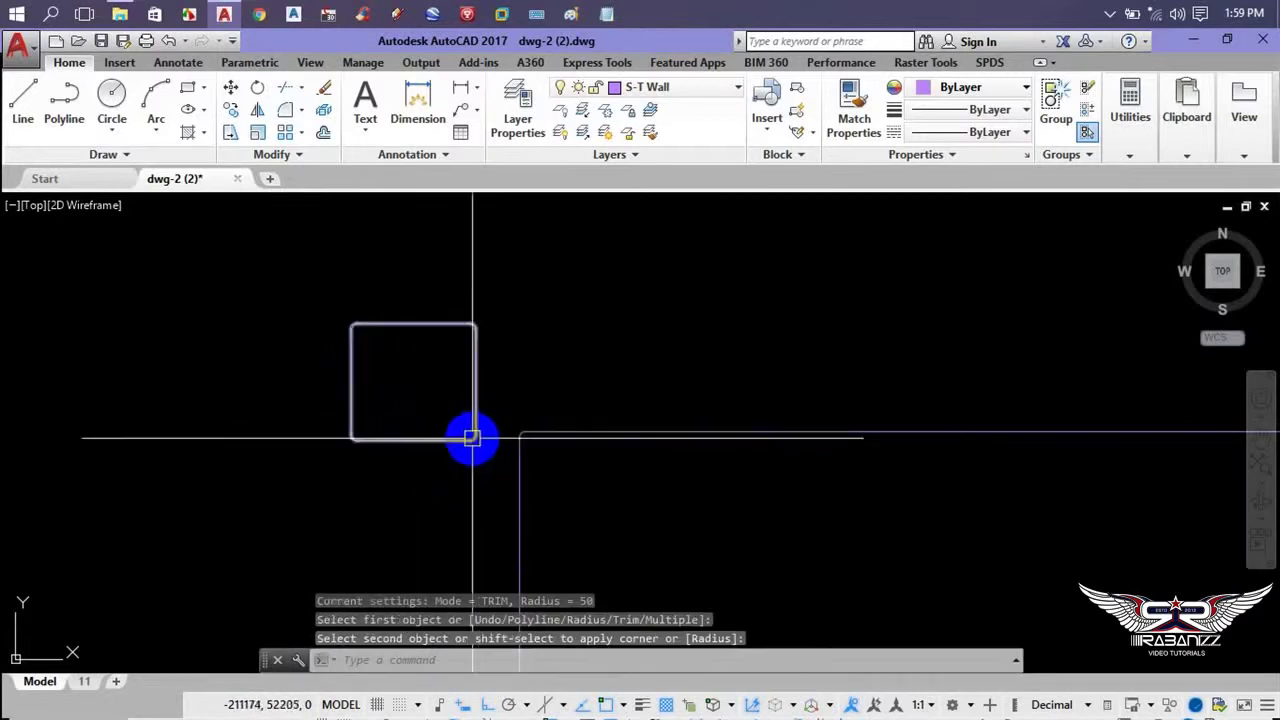
pyautogui.scroll(5, 437, 443)
pyautogui.scroll(-3, 563, 497)
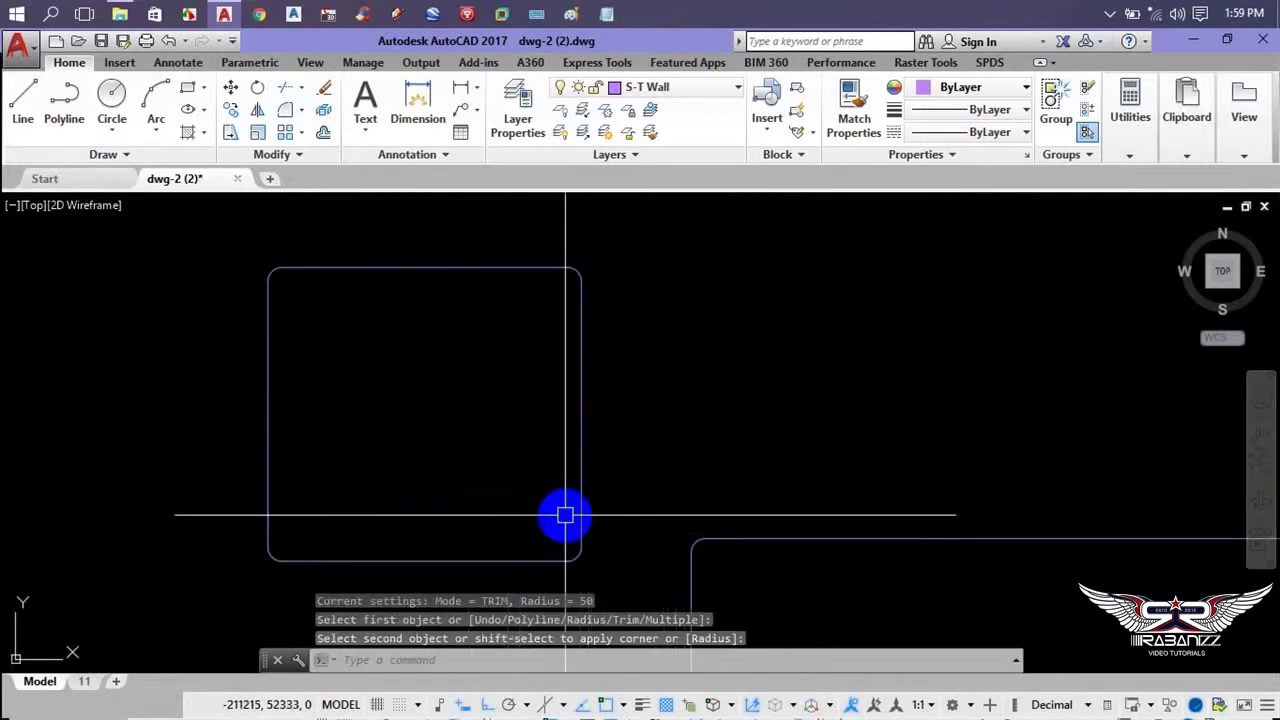
pyautogui.scroll(-2, 529, 434)
pyautogui.scroll(-4, 500, 434)
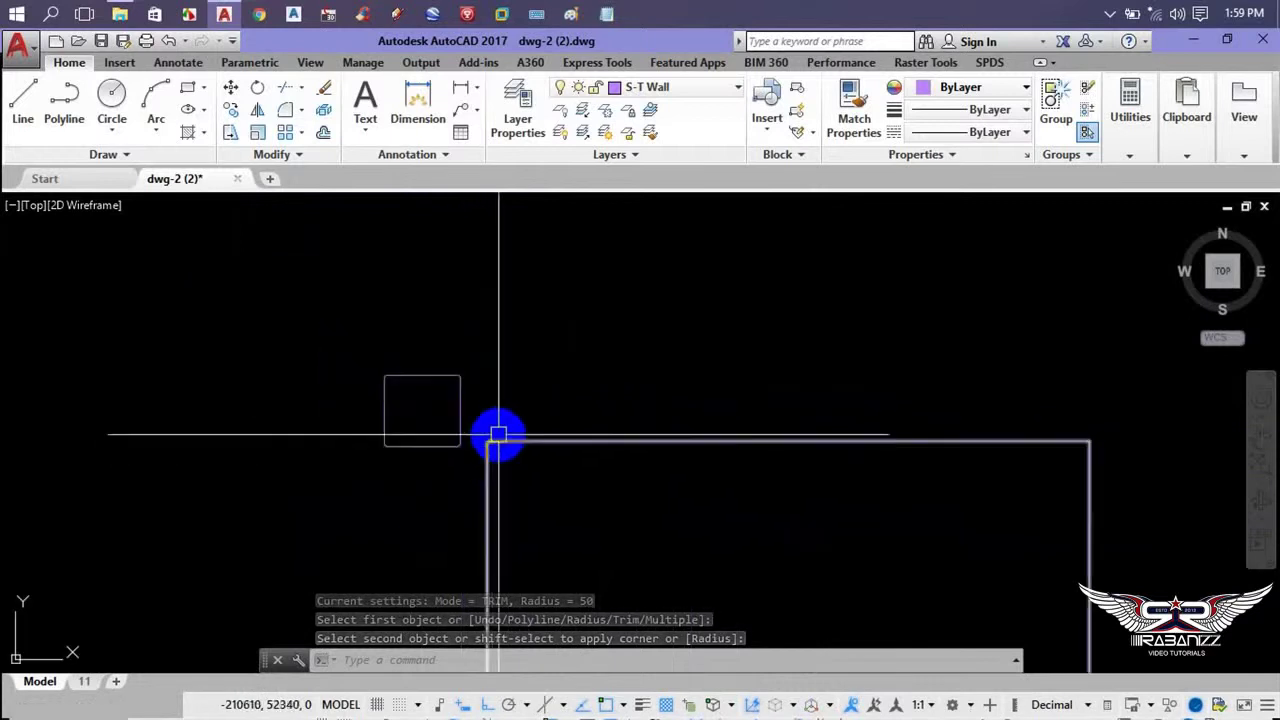
pyautogui.scroll(5, 515, 425)
pyautogui.scroll(5, 543, 471)
pyautogui.scroll(-1, 429, 429)
pyautogui.scroll(-1, 420, 380)
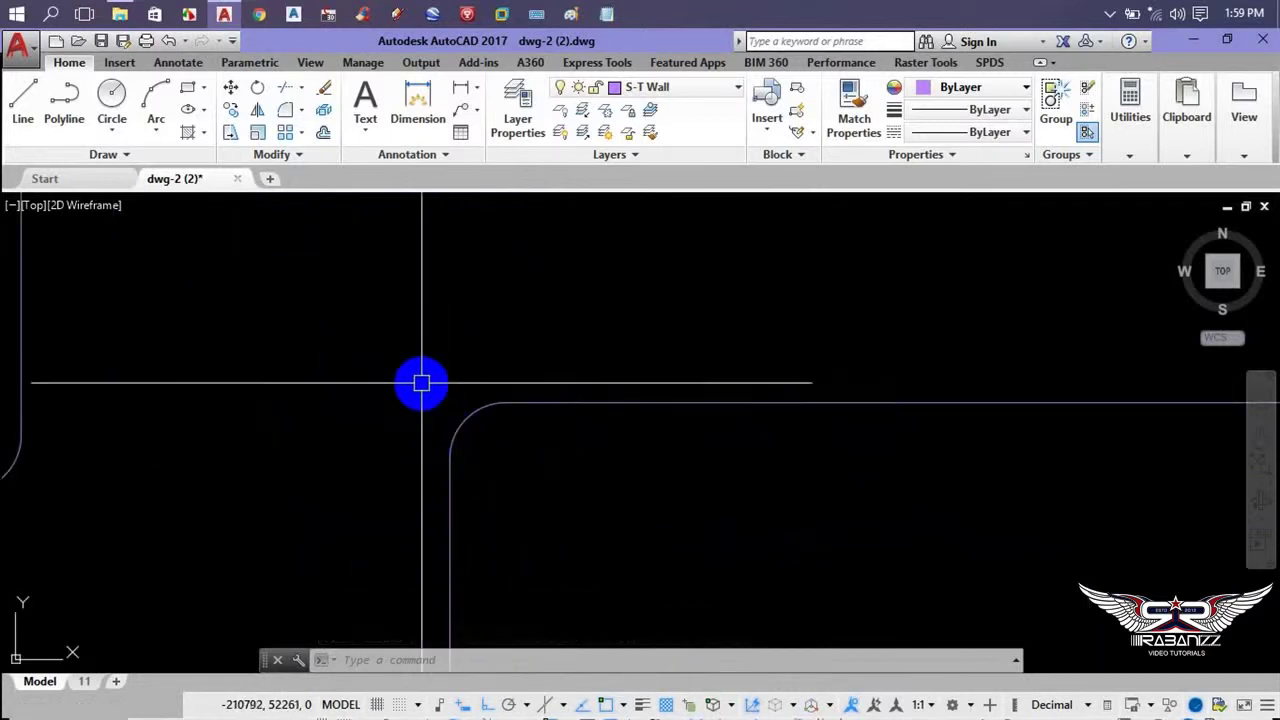
pyautogui.scroll(-2, 429, 366)
pyautogui.scroll(-1, 463, 380)
# - Chamfer the large shape's left edge with the adjoining line
pyautogui.click(304, 108)
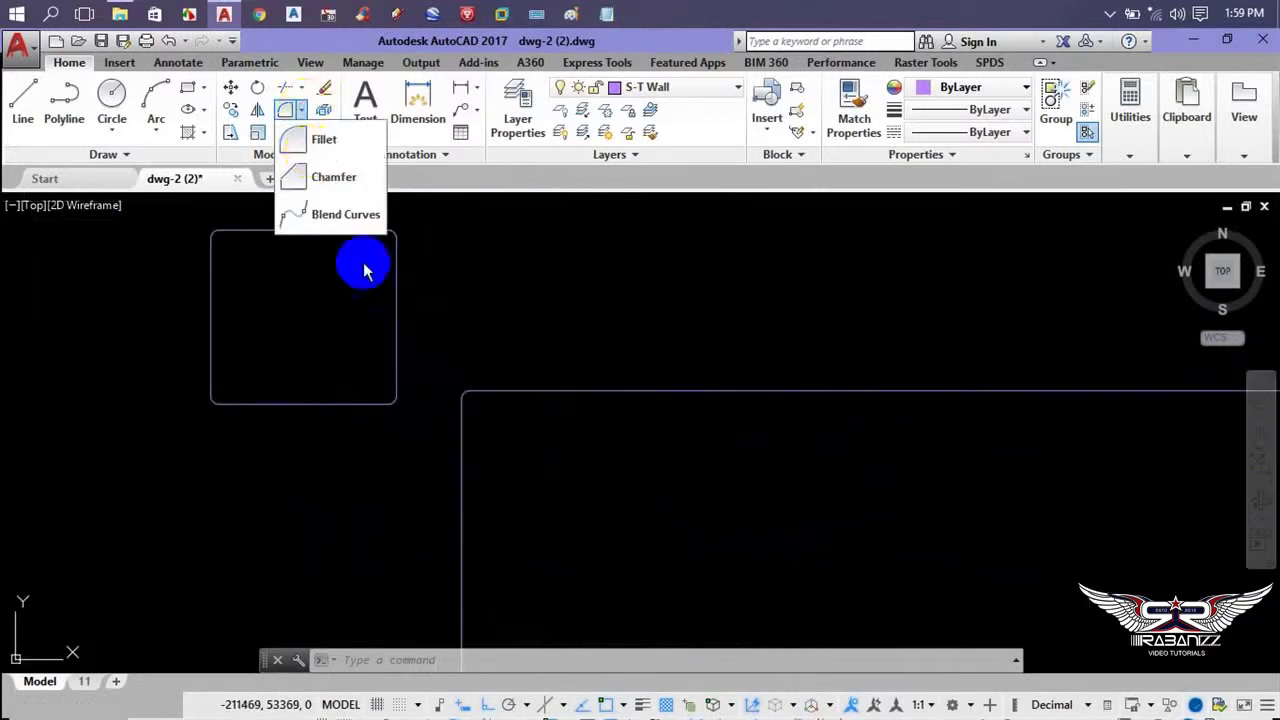
pyautogui.click(348, 192)
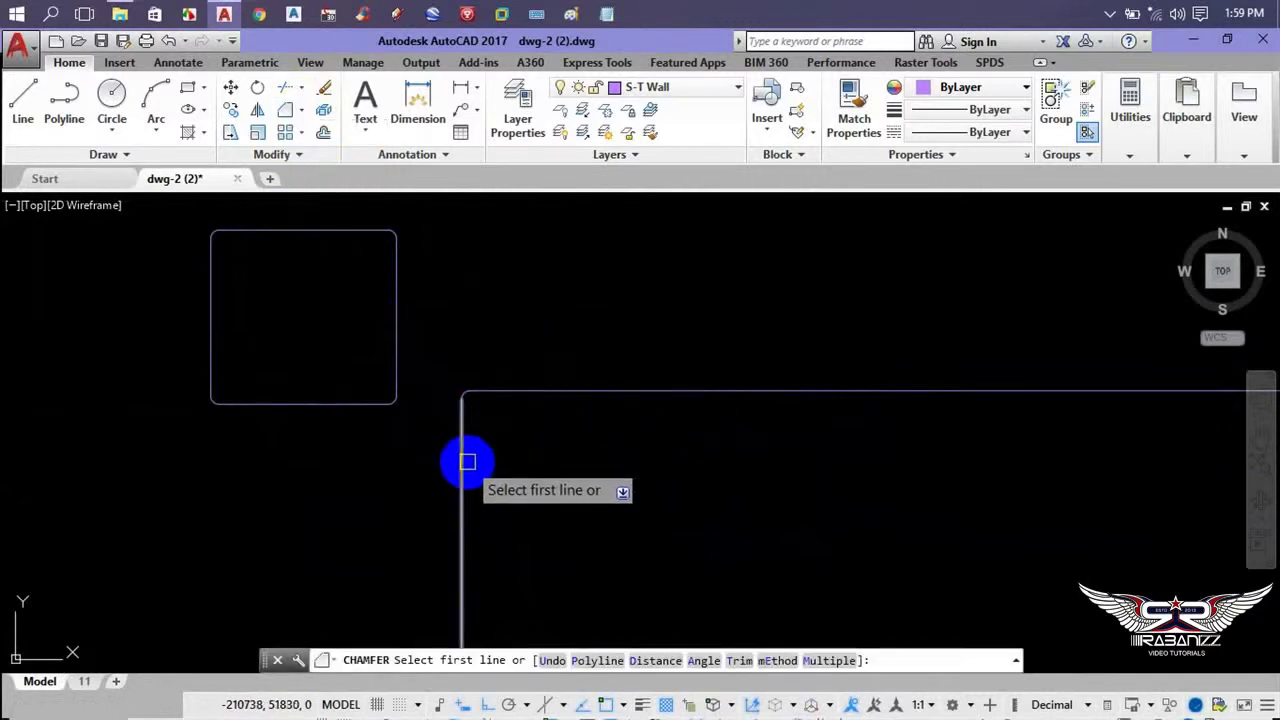
pyautogui.click(463, 457)
pyautogui.click(600, 391)
pyautogui.scroll(2, 466, 391)
pyautogui.scroll(1, 380, 334)
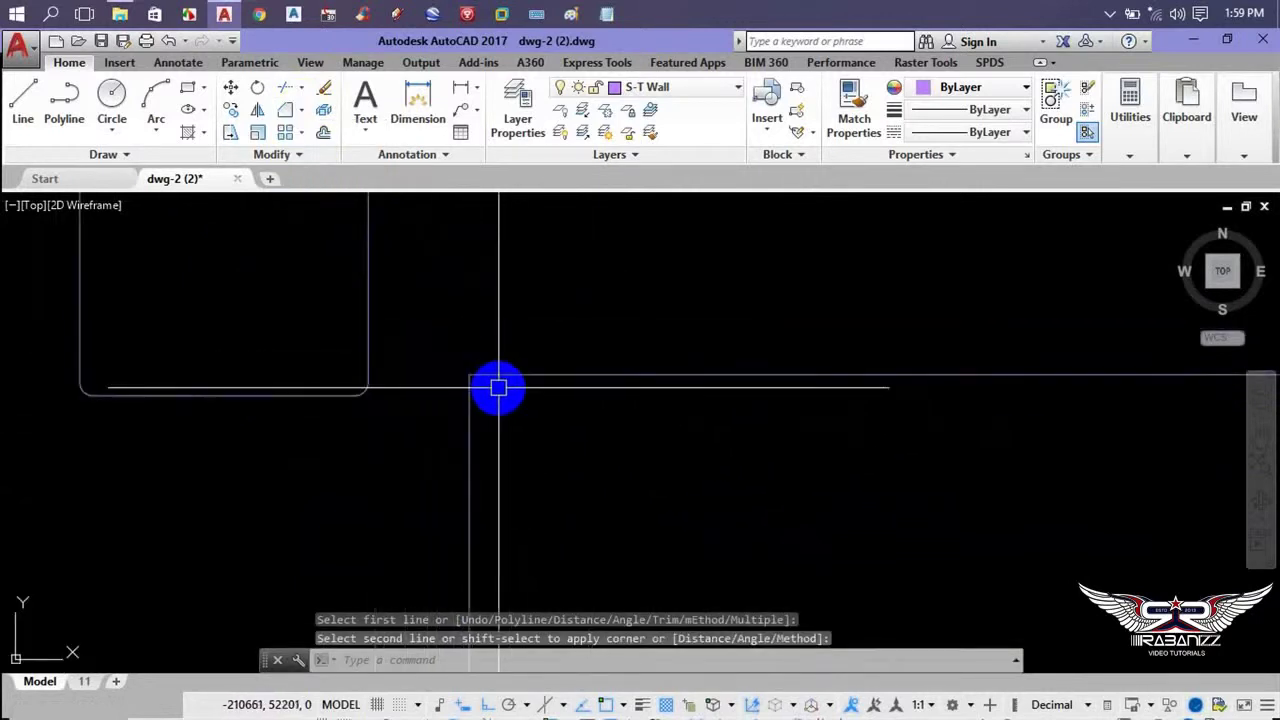
pyautogui.write('pl')
# - Draw a circle on the shape's corner and trim away the line inside it
pyautogui.press('Return')
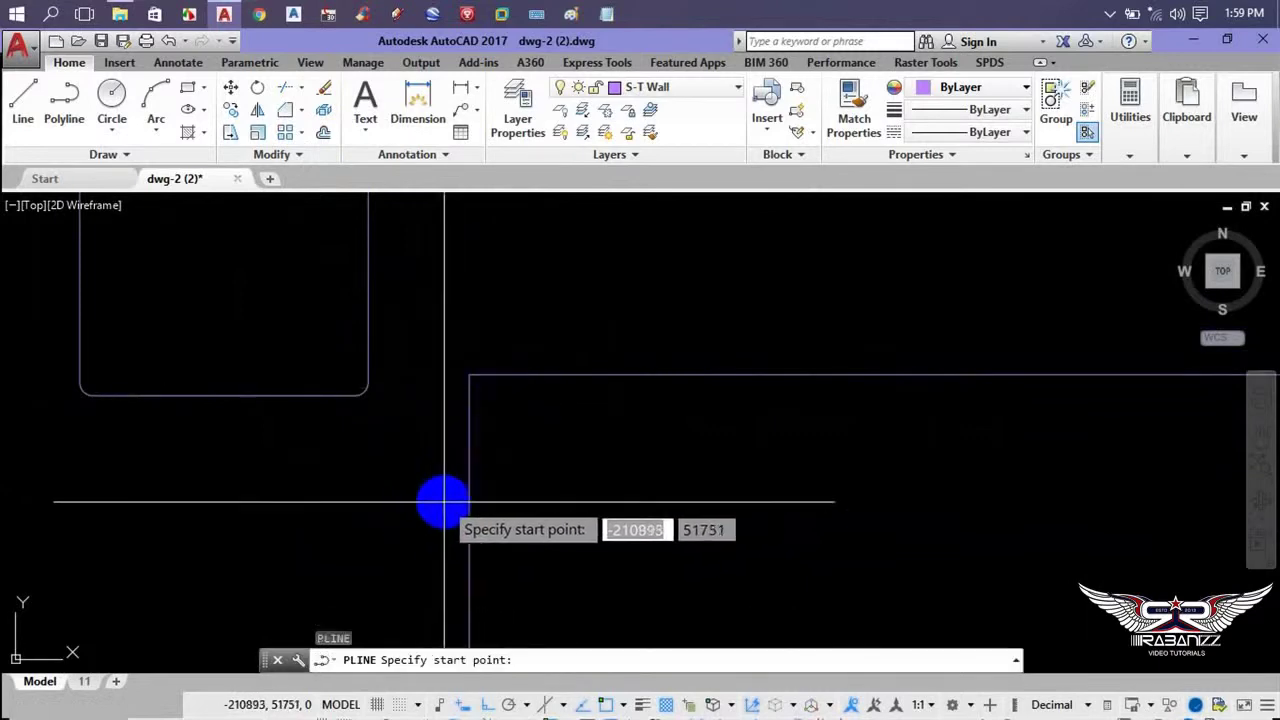
pyautogui.press('Escape')
pyautogui.write('c')
pyautogui.press('Return')
pyautogui.click(491, 405)
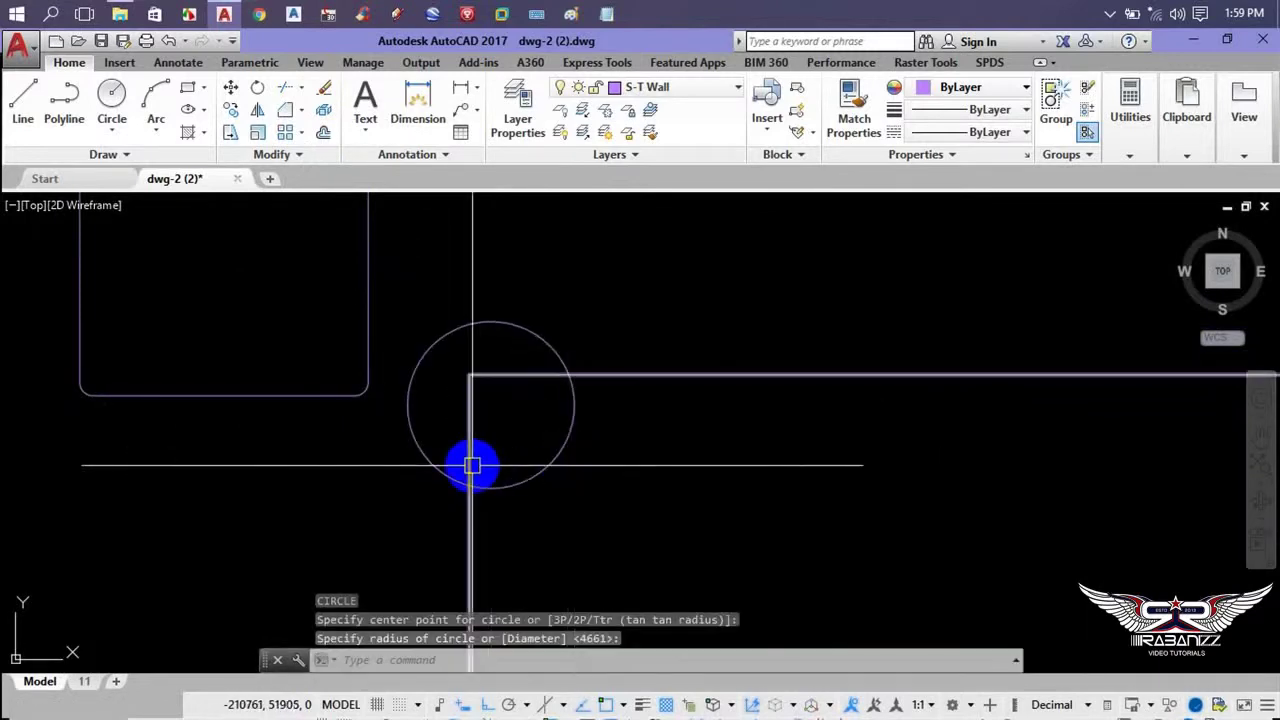
pyautogui.write('t')
pyautogui.press('Return')
pyautogui.press('Return')
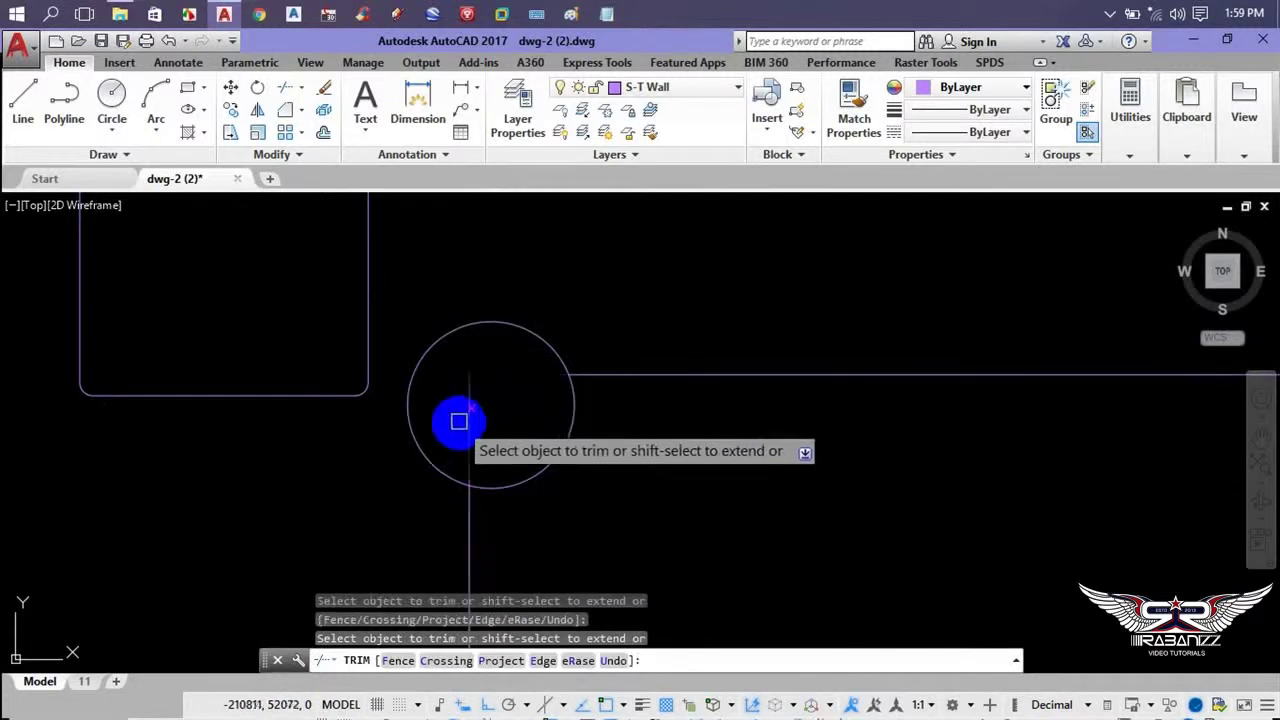
pyautogui.click(472, 437)
pyautogui.click(503, 451)
pyautogui.press('Return')
# - Delete the leftover circle and chamfer the horizontal and vertical lines into a sharp corner
pyautogui.click(531, 474)
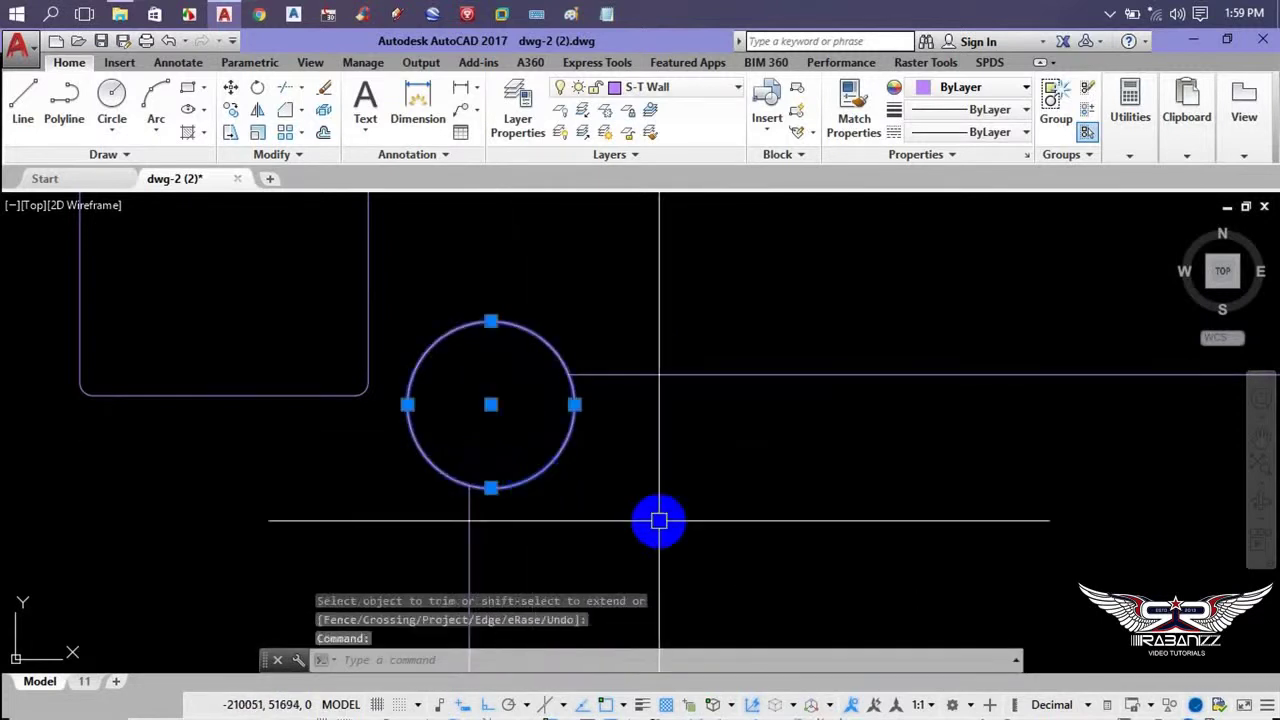
pyautogui.press('Delete')
pyautogui.moveTo(653, 522); pyautogui.dragTo(638, 429, button='middle')
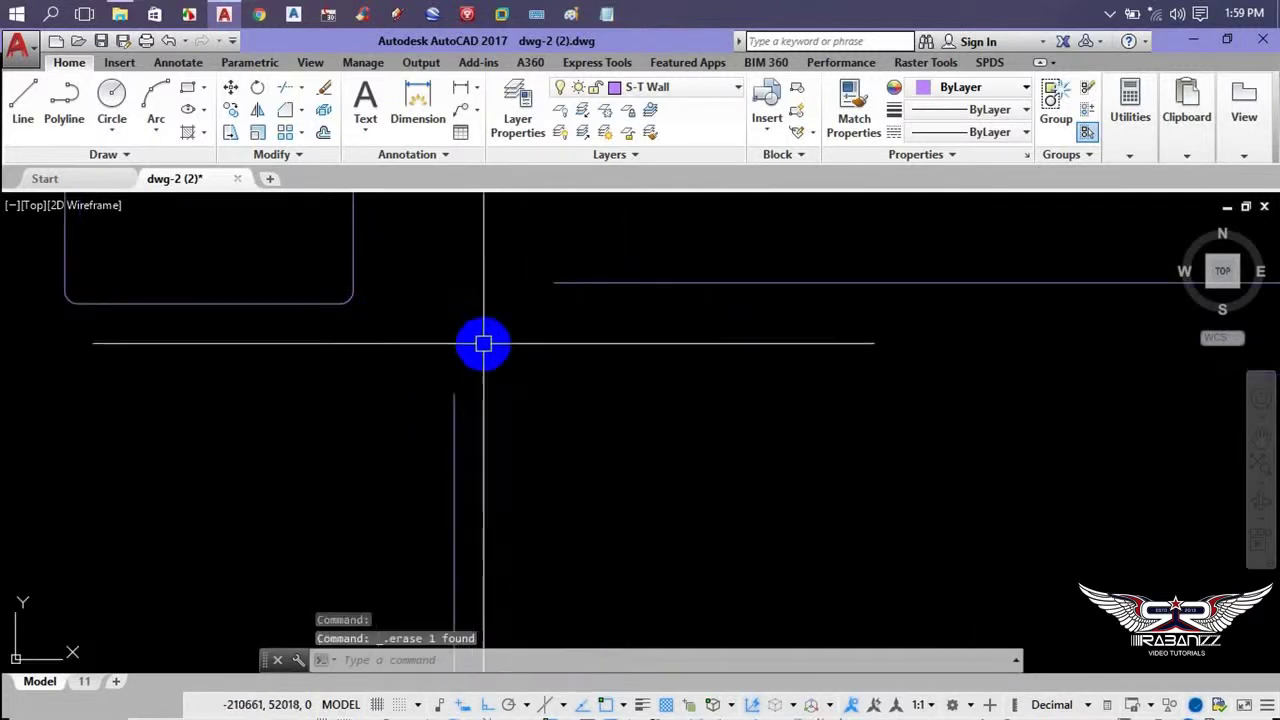
pyautogui.click(304, 112)
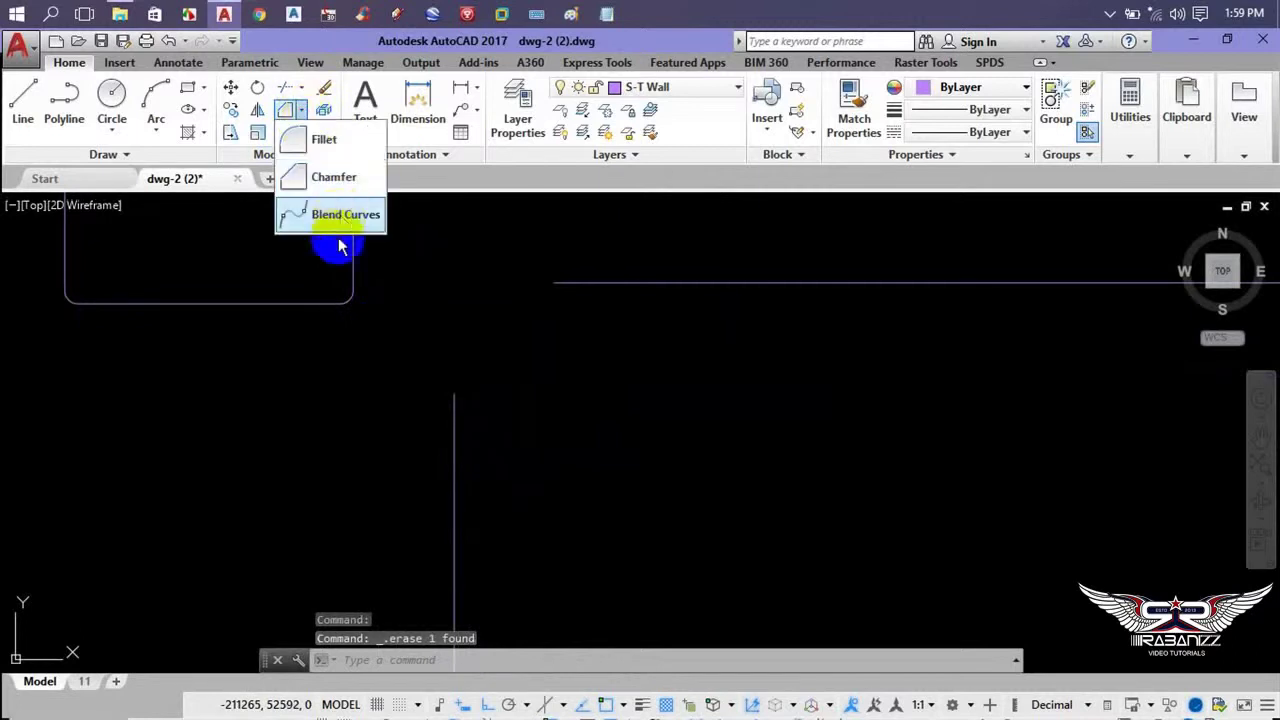
pyautogui.click(340, 180)
pyautogui.click(674, 284)
pyautogui.click(453, 445)
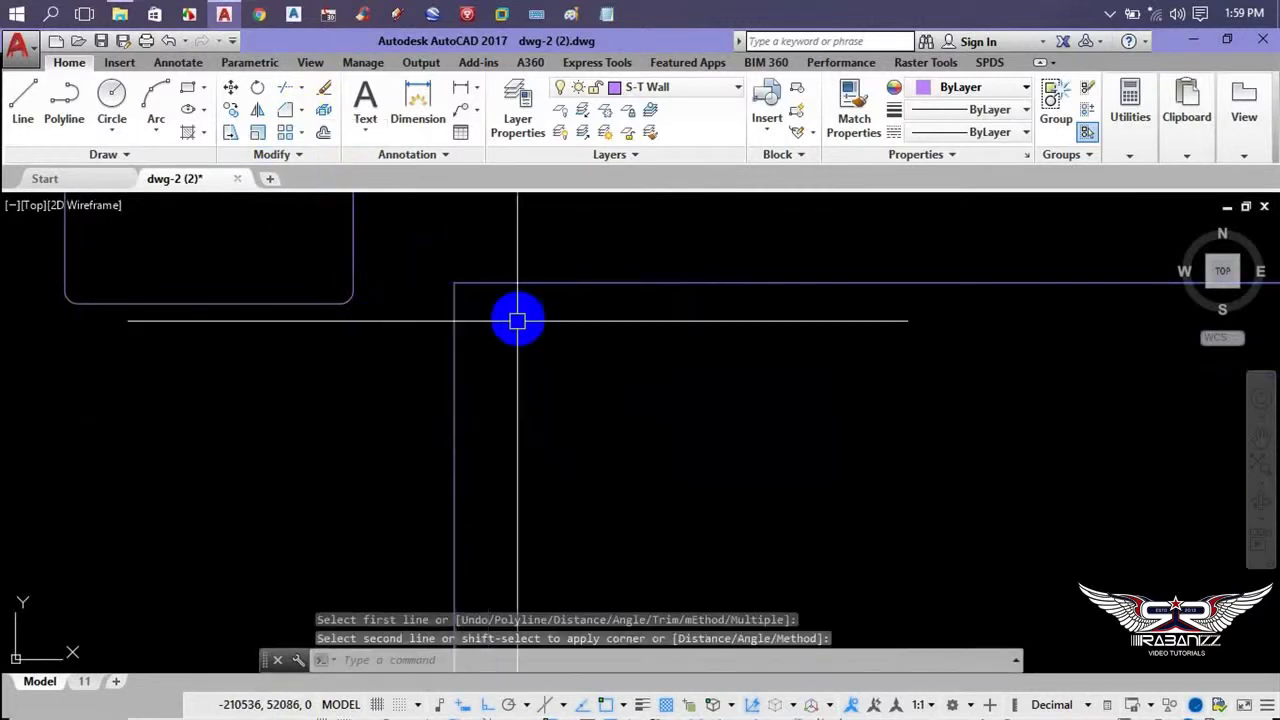
pyautogui.scroll(-3, 517, 320)
pyautogui.scroll(-3, 500, 351)
pyautogui.scroll(-3, 491, 377)
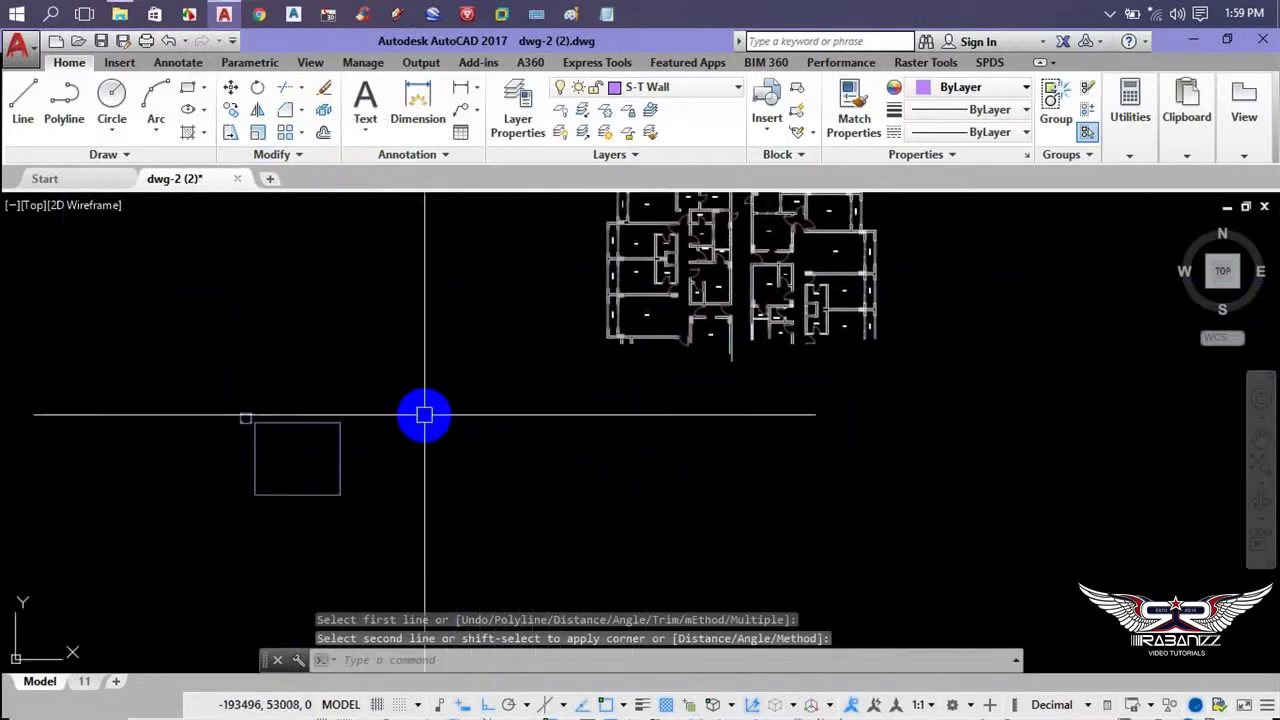
pyautogui.write('p')
pyautogui.press('Return')
pyautogui.click(446, 440)
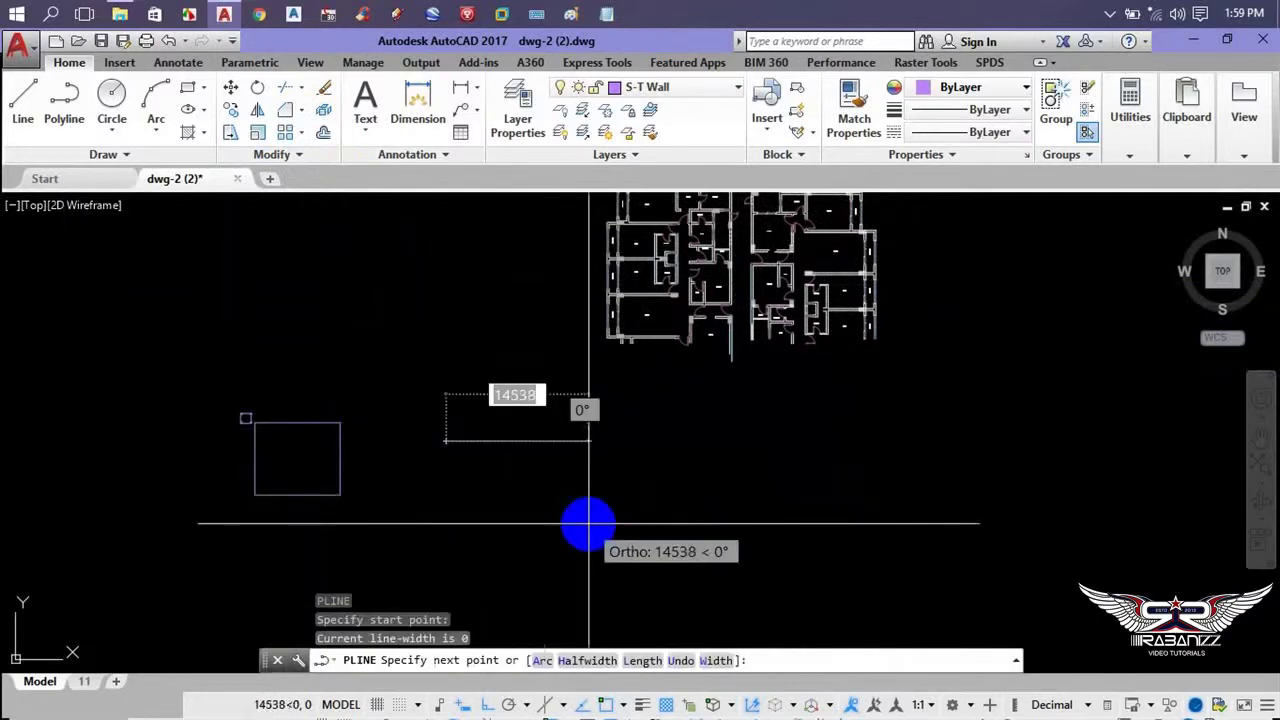
pyautogui.press('F8')
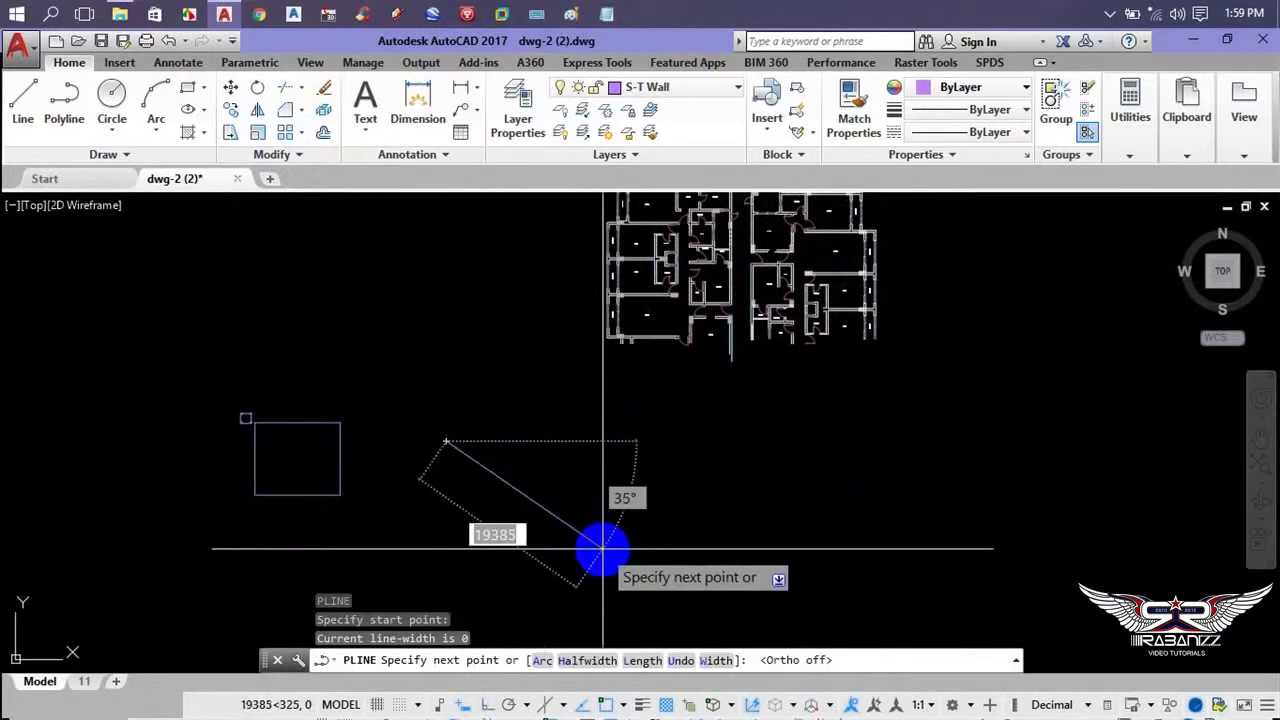
pyautogui.click(602, 548)
pyautogui.click(706, 499)
pyautogui.click(806, 522)
pyautogui.click(889, 462)
pyautogui.press('Return')
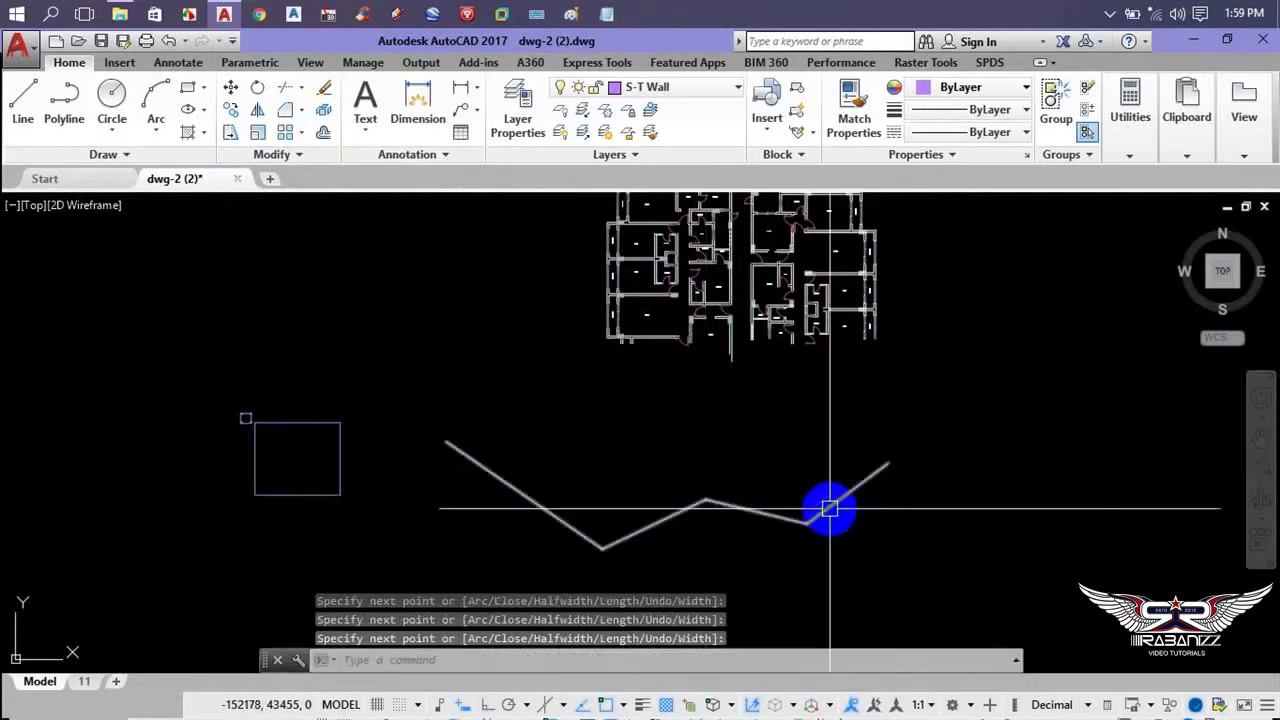
pyautogui.click(829, 507)
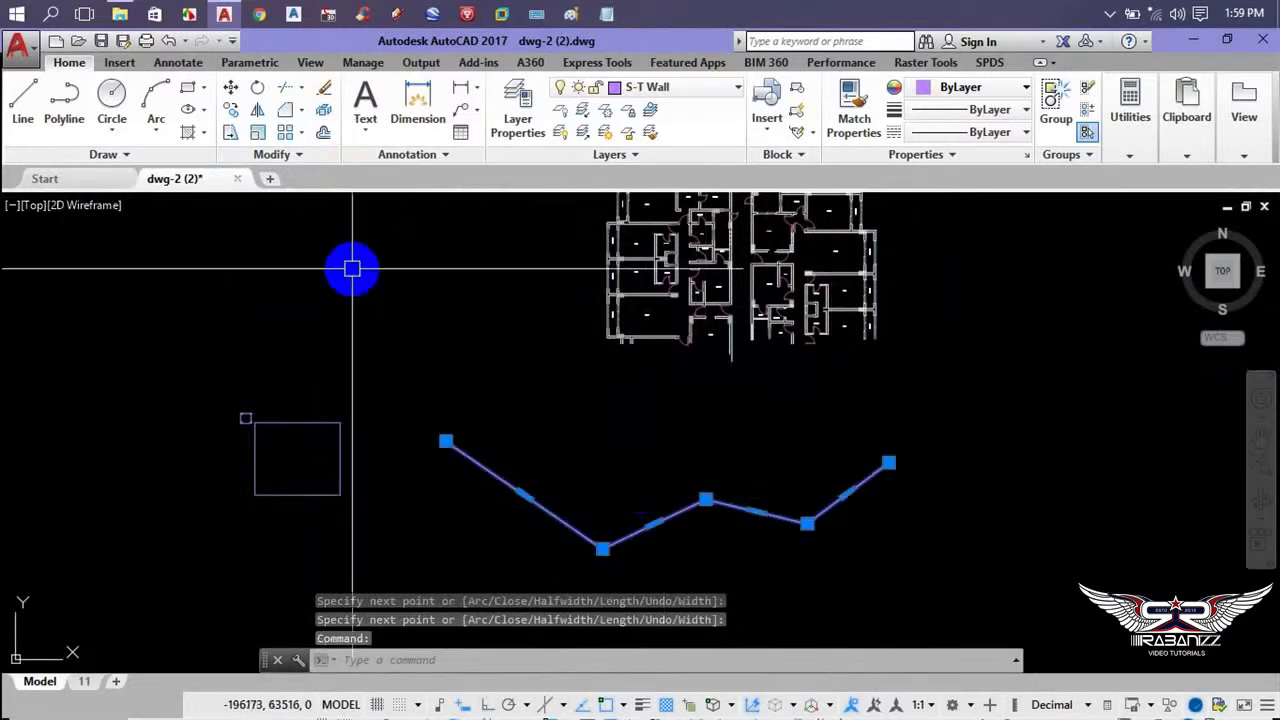
pyautogui.click(323, 113)
pyautogui.moveTo(766, 529); pyautogui.dragTo(722, 477, button='middle')
pyautogui.click(789, 449)
pyautogui.click(712, 458)
pyautogui.click(585, 485)
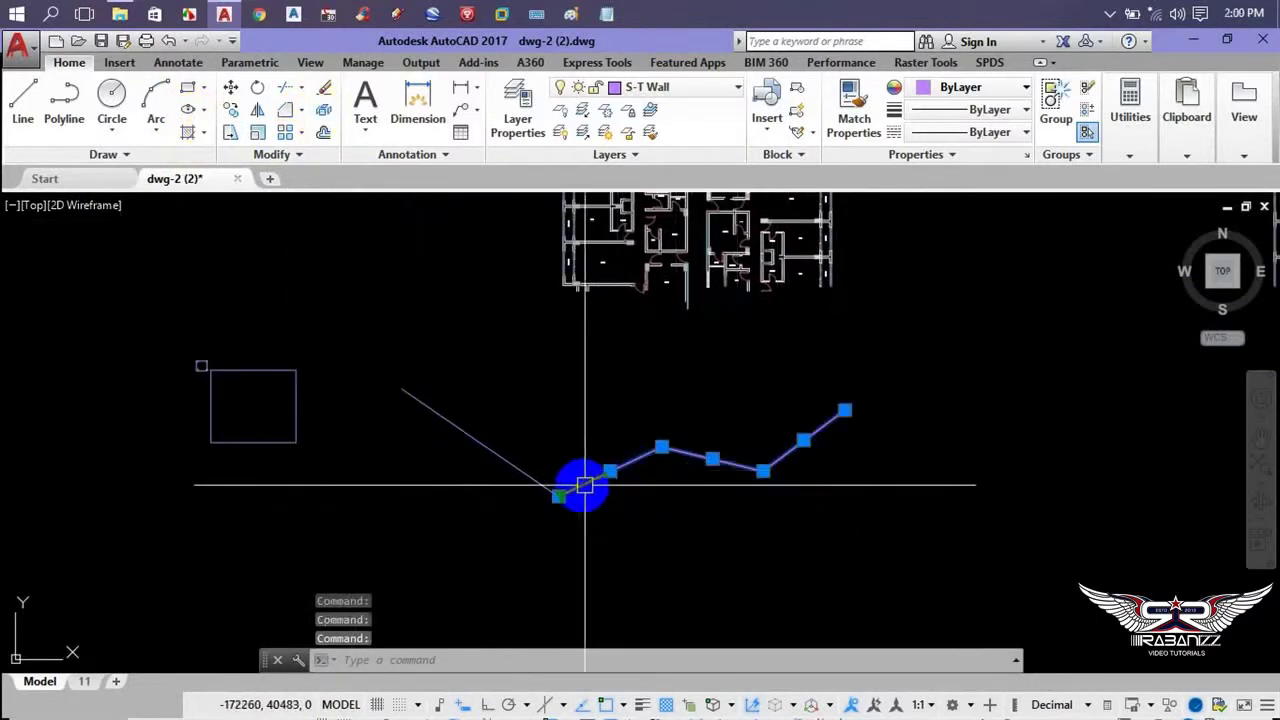
pyautogui.click(489, 507)
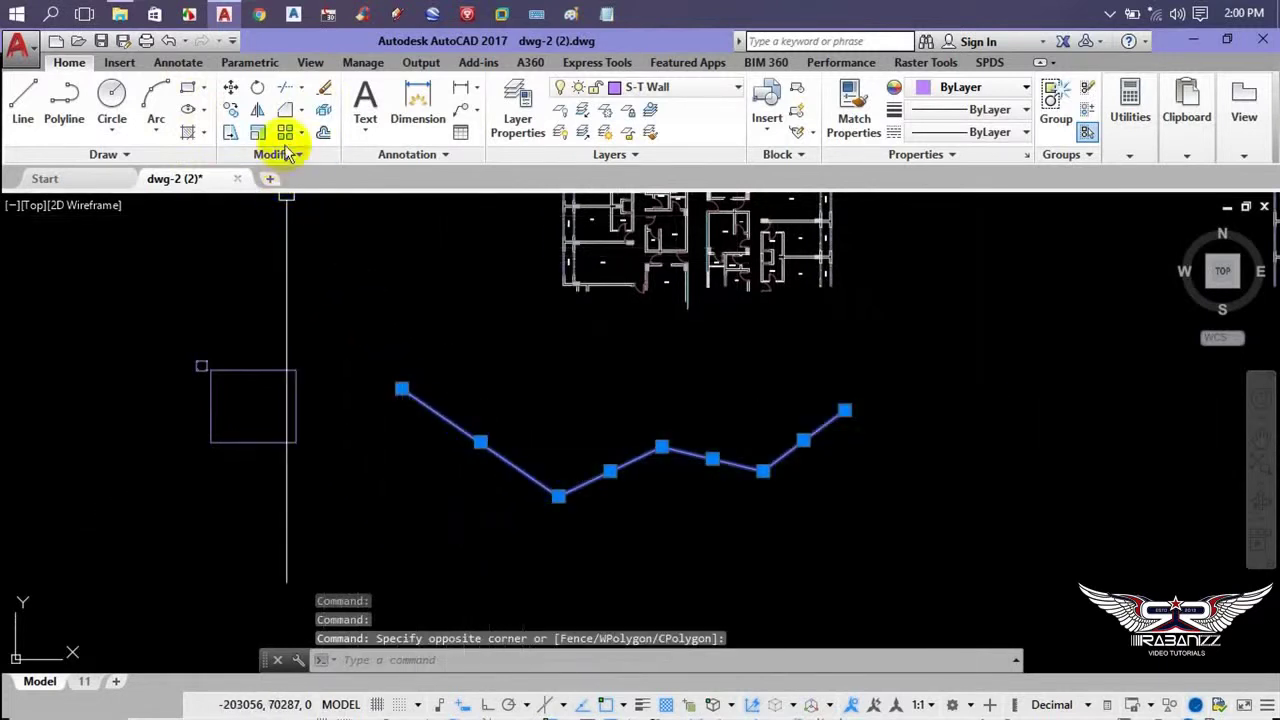
pyautogui.click(301, 110)
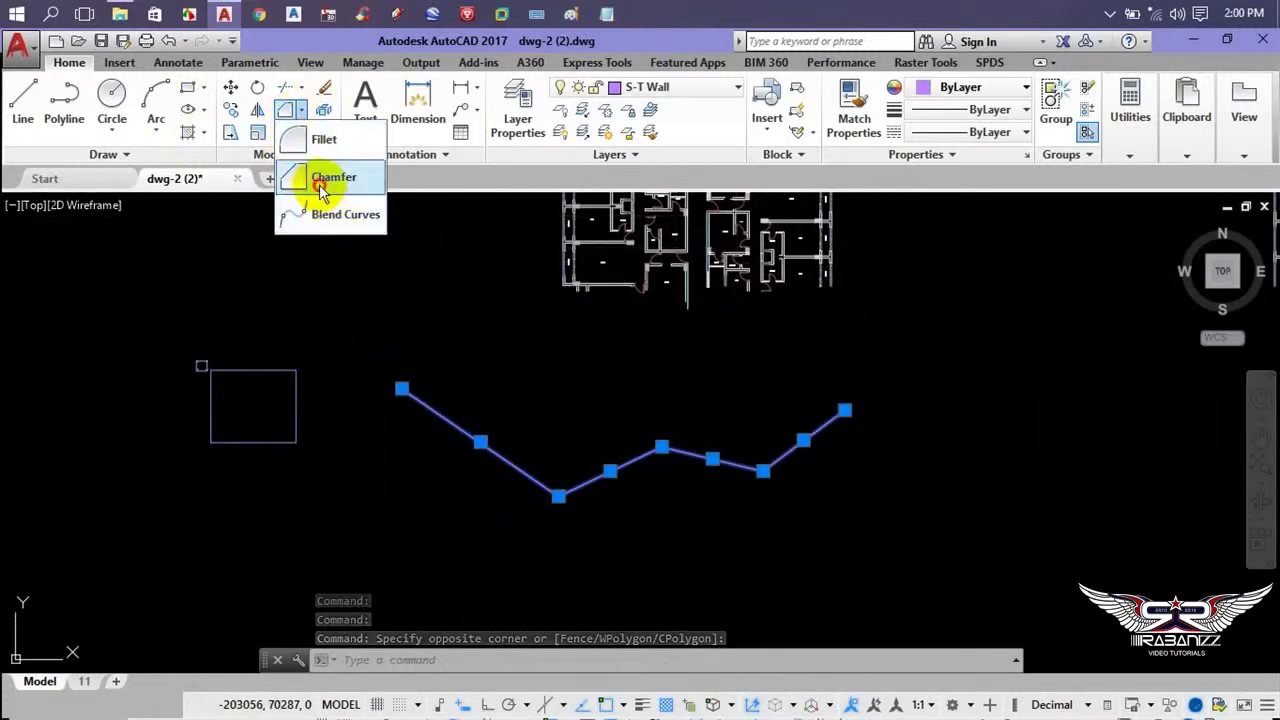
pyautogui.click(328, 187)
pyautogui.click(485, 440)
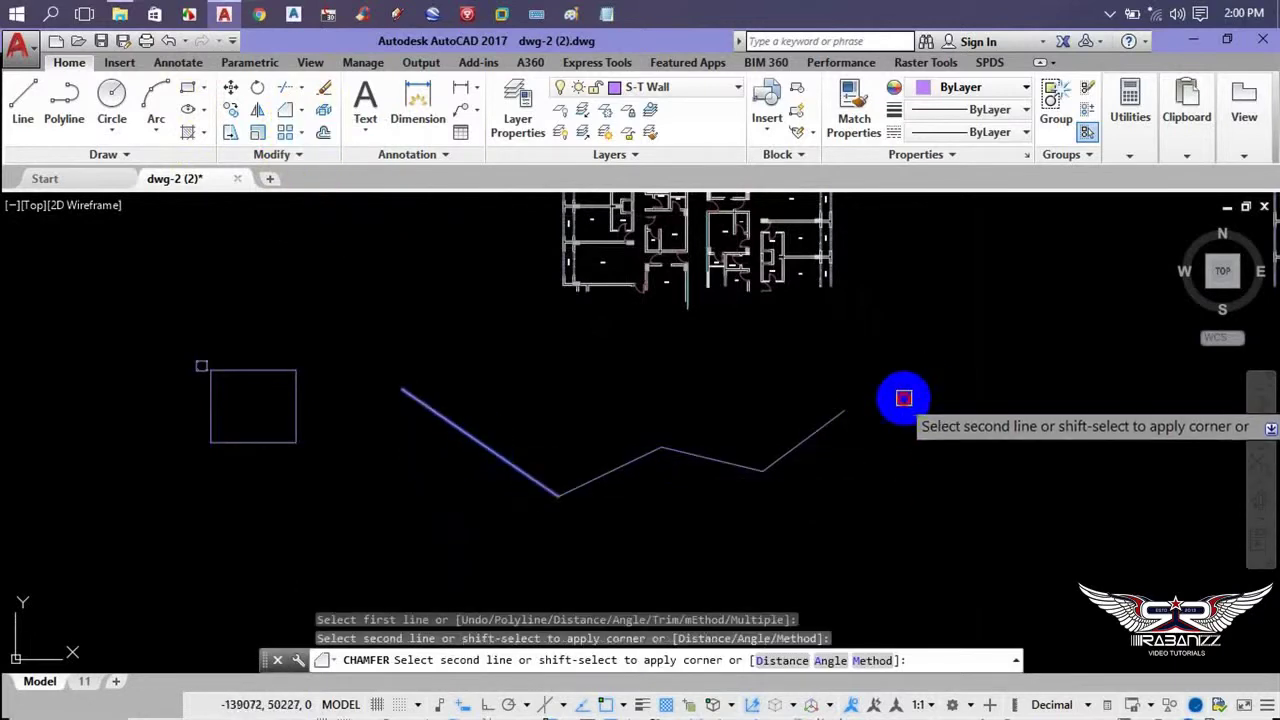
pyautogui.click(603, 473)
pyautogui.click(703, 453)
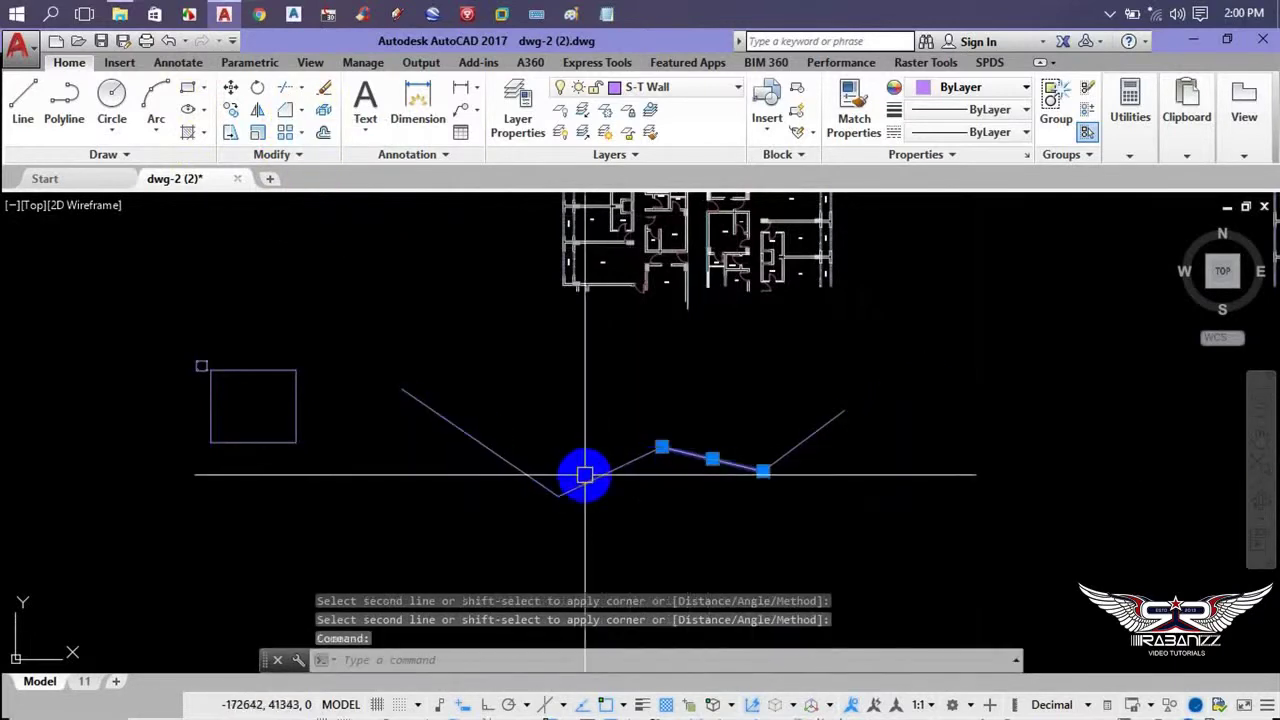
pyautogui.click(550, 470)
pyautogui.click(513, 485)
pyautogui.press('Escape')
pyautogui.press('Escape')
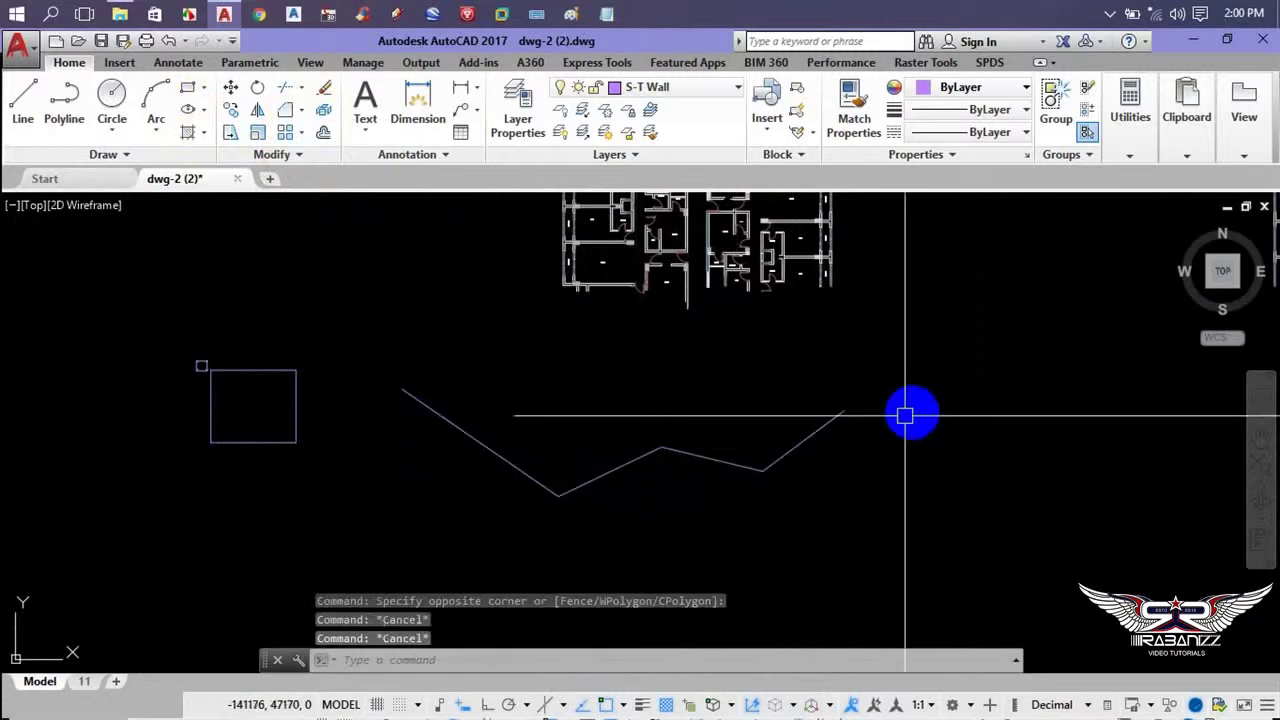
pyautogui.click(926, 394)
pyautogui.click(417, 544)
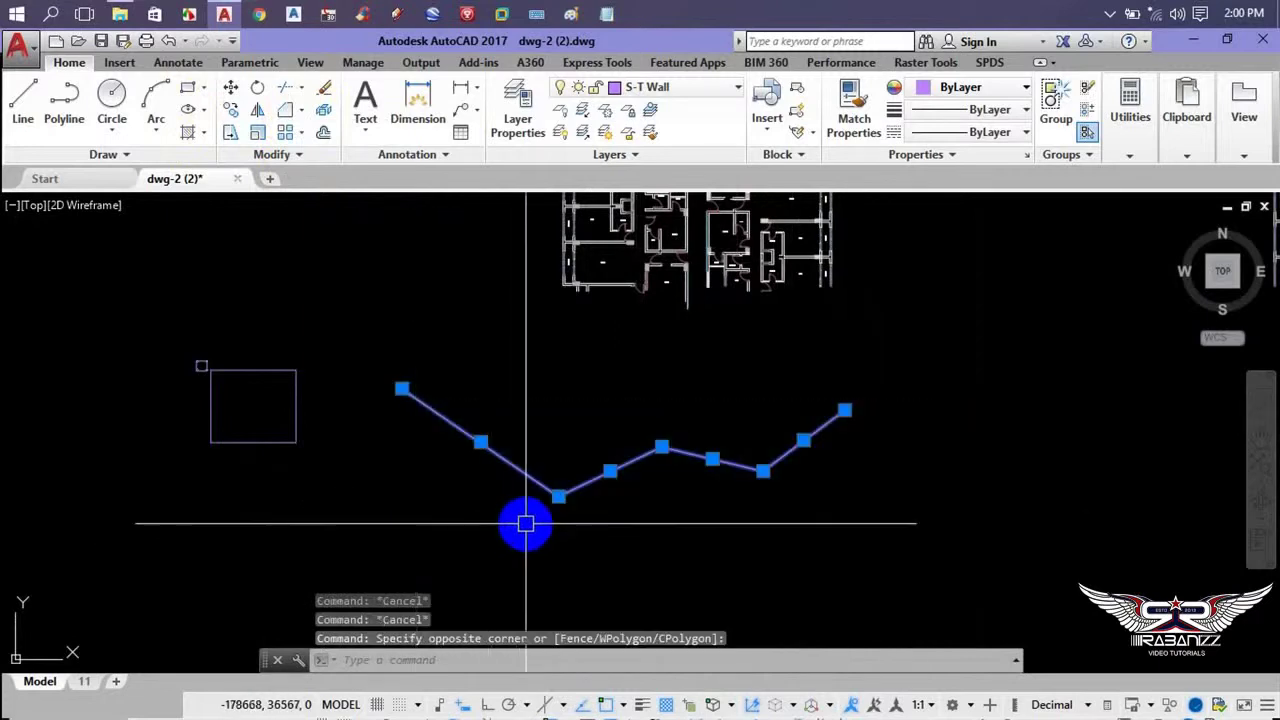
pyautogui.press('Delete')
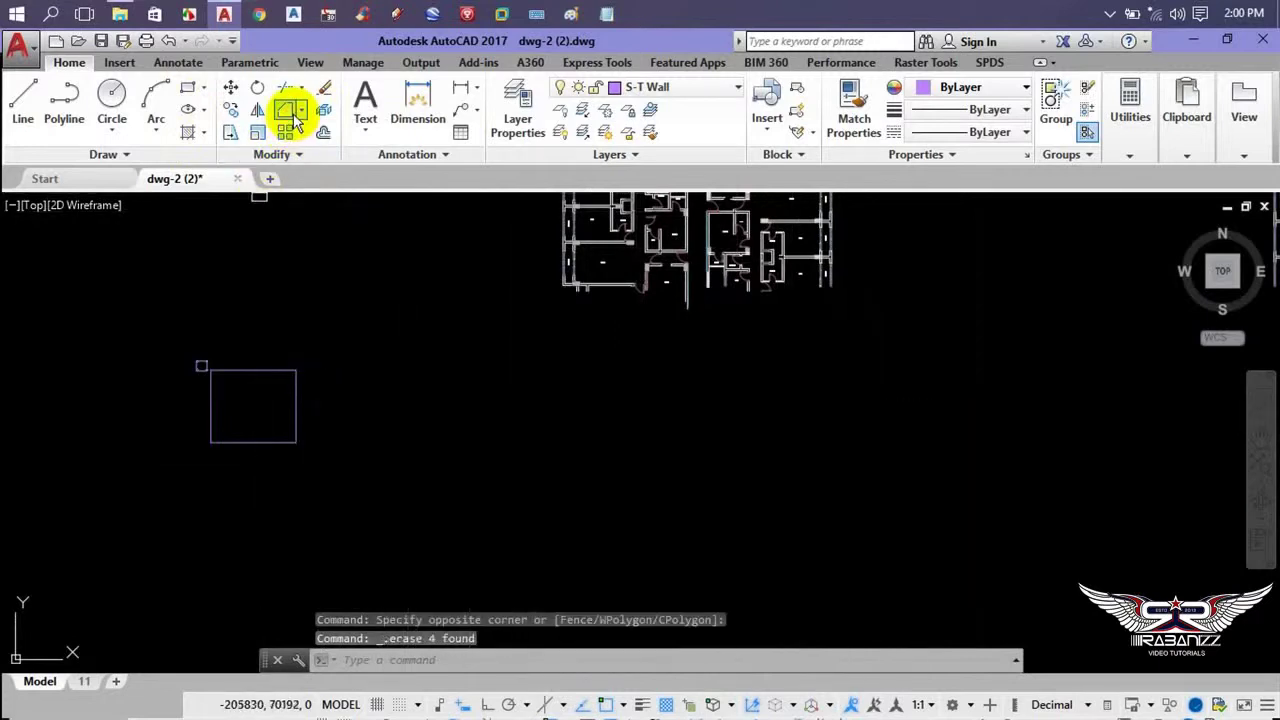
pyautogui.click(293, 118)
# - Draw a small circle centred on the large square's top-right corner
pyautogui.scroll(5, 234, 409)
pyautogui.press('Escape')
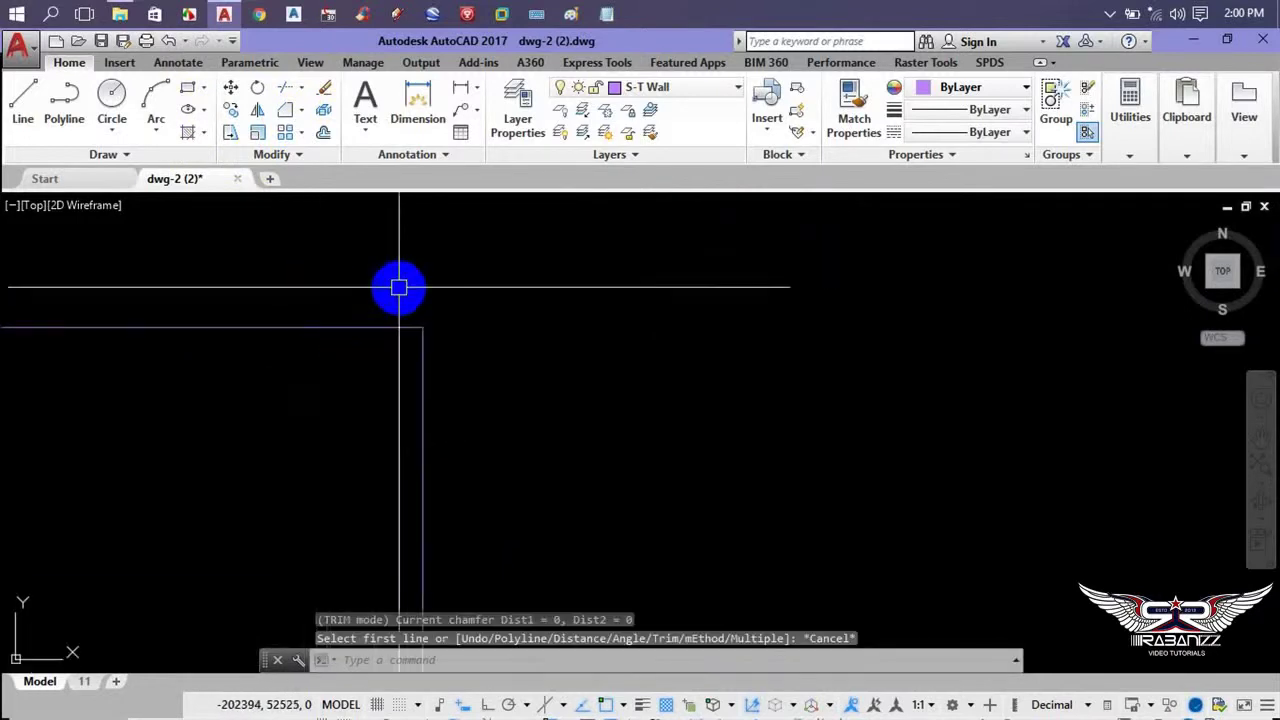
pyautogui.moveTo(399, 288)
pyautogui.mouseDown(button='middle')
pyautogui.moveTo(431, 460)
pyautogui.moveTo(451, 337)
pyautogui.moveTo(606, 386)
pyautogui.moveTo(549, 318)
pyautogui.moveTo(600, 386)
pyautogui.mouseUp(button='middle')
pyautogui.write('c')
pyautogui.press('Return')
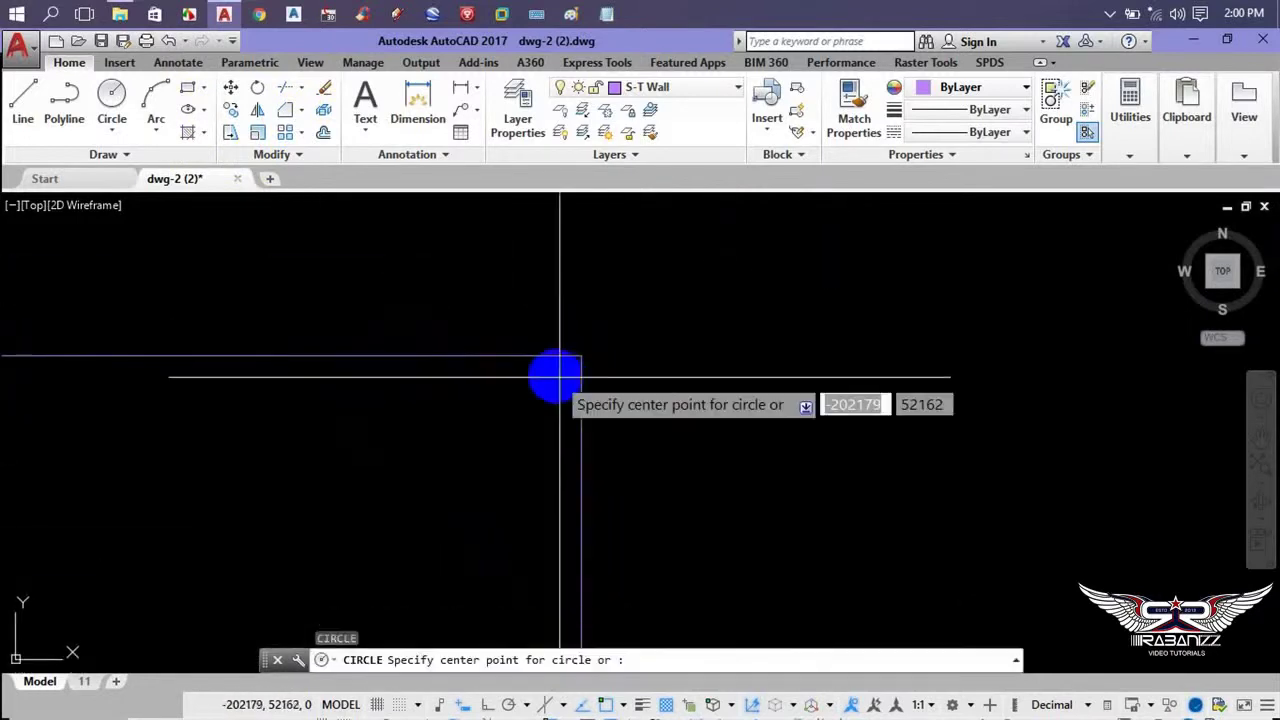
pyautogui.click(559, 377)
pyautogui.click(654, 414)
# - Draw the left slanted line and the top horizontal line as separate polylines
pyautogui.scroll(-3, 680, 417)
pyautogui.moveTo(700, 420); pyautogui.dragTo(508, 339, button='middle')
pyautogui.write('p')
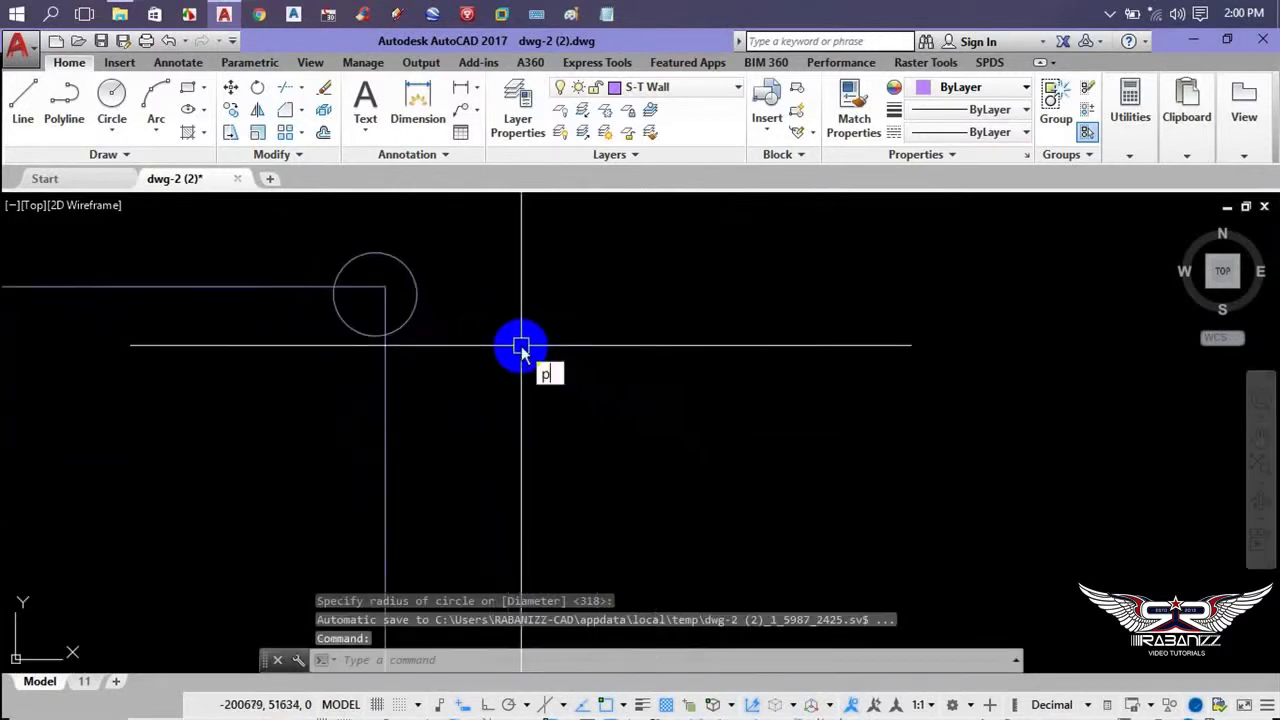
pyautogui.press('Return')
pyautogui.click(610, 312)
pyautogui.click(623, 409)
pyautogui.press('Return')
pyautogui.press('Return')
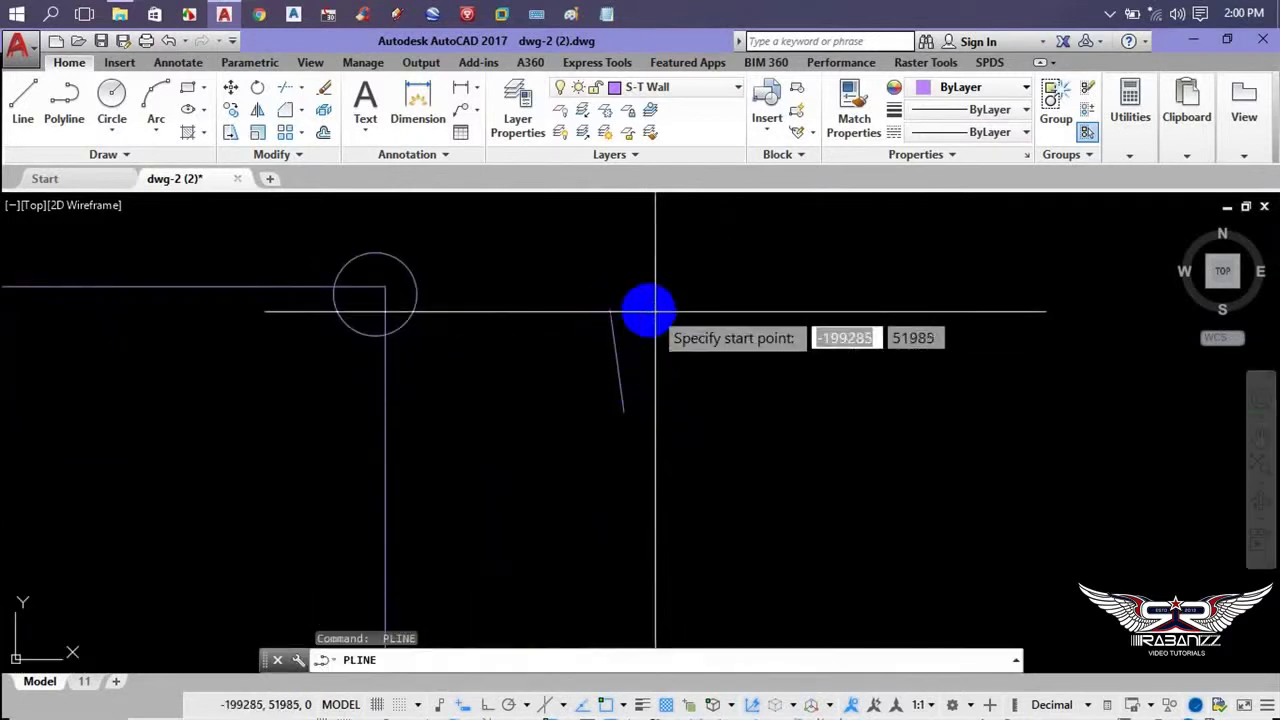
pyautogui.click(643, 327)
pyautogui.click(710, 326)
pyautogui.press('Return')
pyautogui.press('Return')
# - Draw the right slanted line and the short bottom line as separate polylines
pyautogui.click(703, 364)
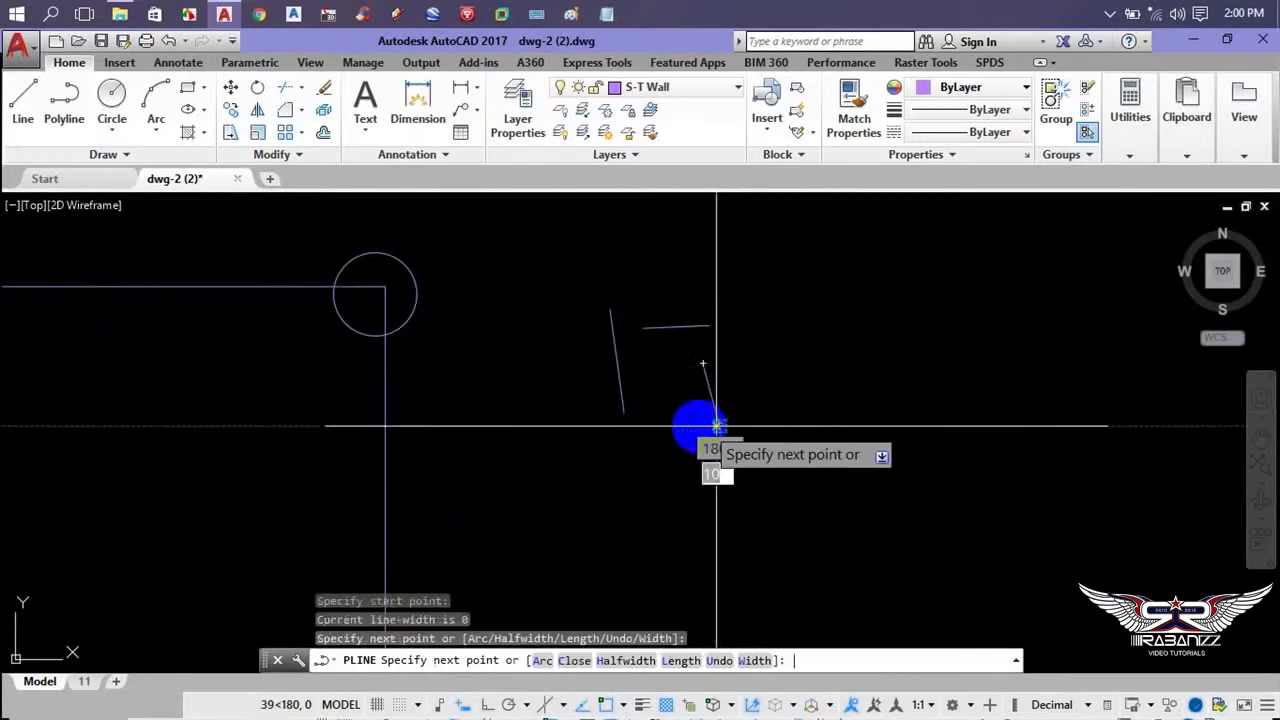
pyautogui.click(716, 426)
pyautogui.press('Return')
pyautogui.press('Return')
pyautogui.click(668, 407)
pyautogui.click(652, 410)
pyautogui.press('Return')
pyautogui.moveTo(749, 398); pyautogui.dragTo(674, 421, button='middle')
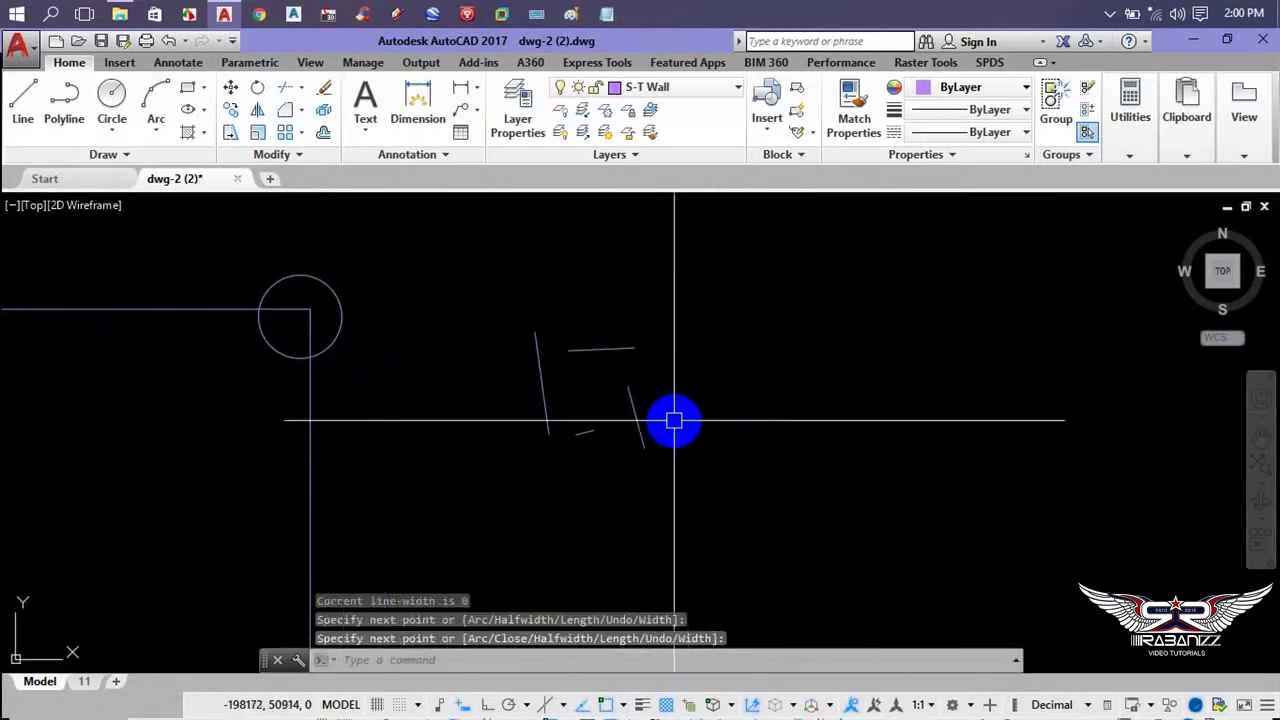
# - Chamfer the top-left and bottom-left corners of the four lines closed
pyautogui.click(289, 112)
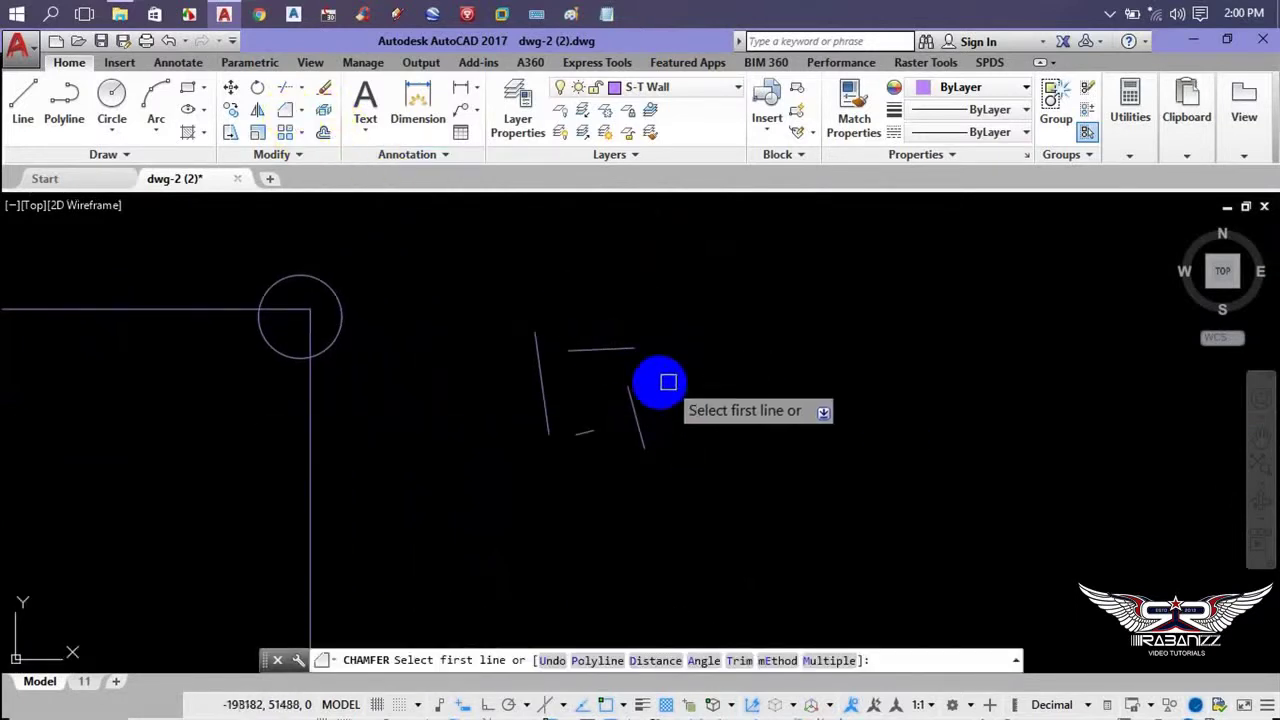
pyautogui.click(597, 350)
pyautogui.click(544, 370)
pyautogui.press('Return')
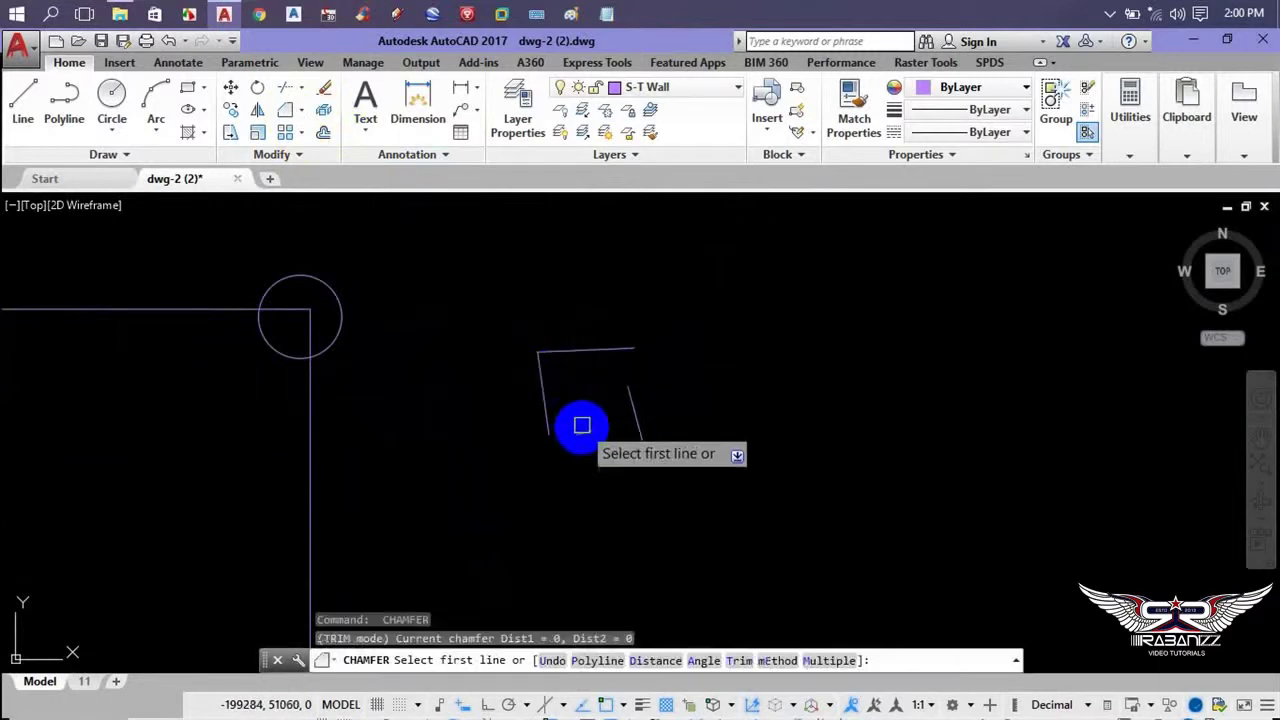
pyautogui.click(578, 432)
pyautogui.click(549, 417)
# - Chamfer the bottom-right and top-right corners to complete the tilted quadrilateral
pyautogui.press('Return')
pyautogui.click(589, 437)
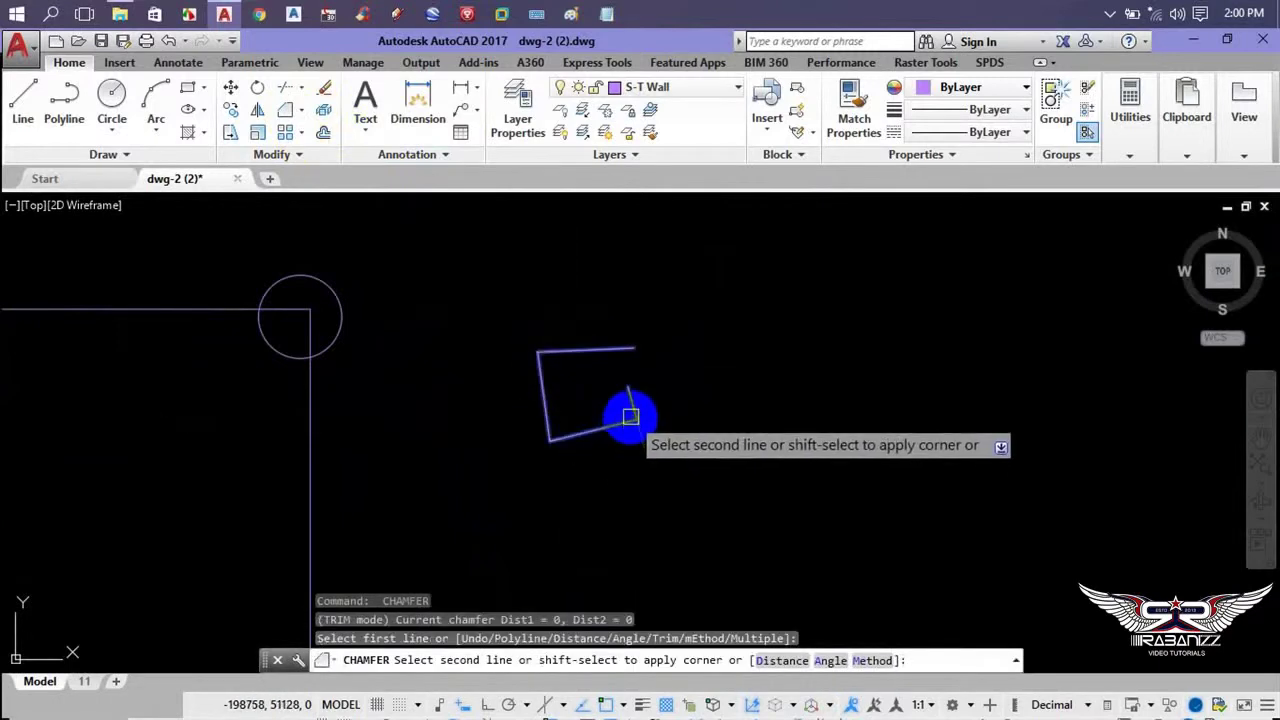
pyautogui.click(632, 412)
pyautogui.press('Return')
pyautogui.click(630, 385)
pyautogui.click(636, 353)
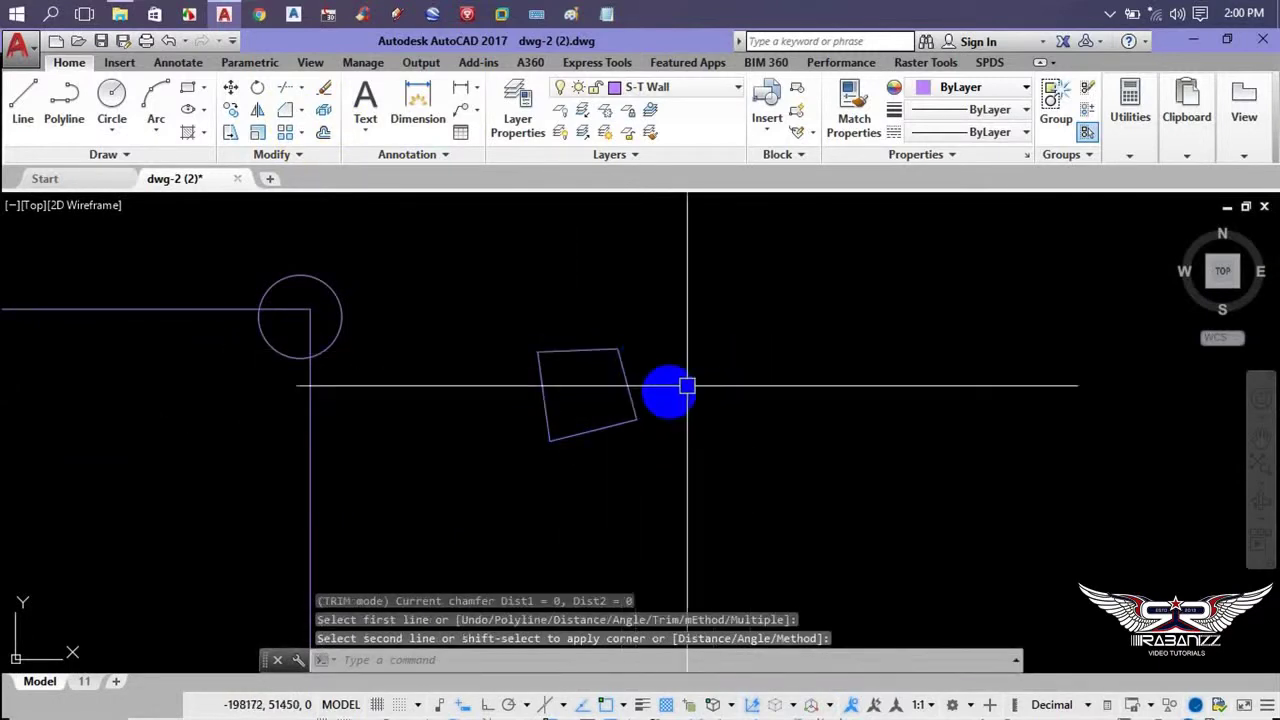
pyautogui.moveTo(635, 410); pyautogui.dragTo(563, 428, button='middle')
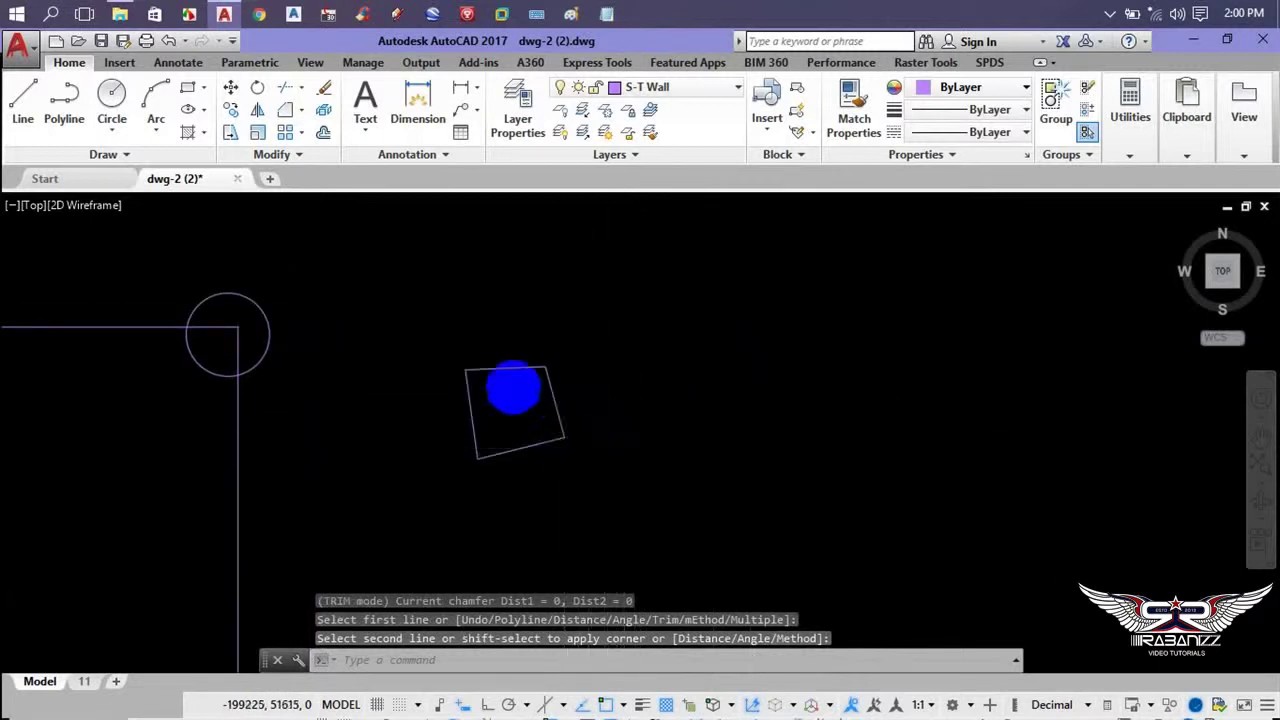
pyautogui.scroll(-5, 513, 390)
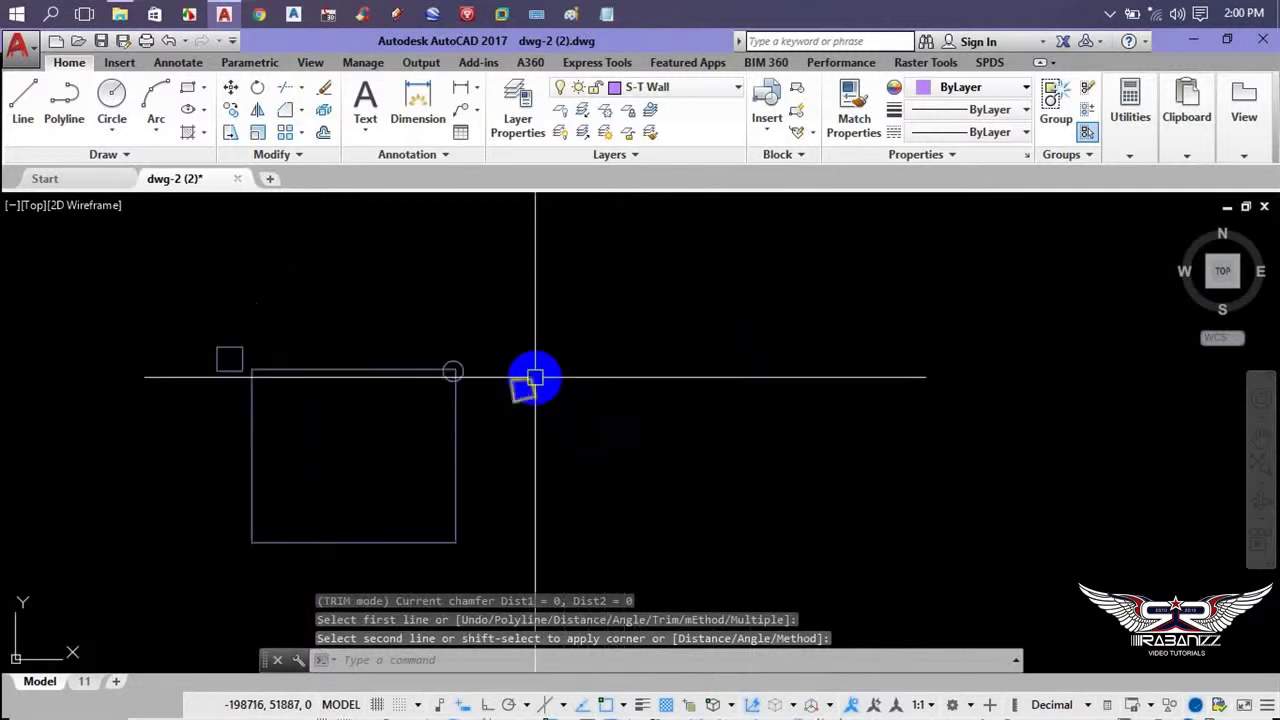
# - Browse the corner-joining tool list, then start and cancel Blend Curves
pyautogui.click(301, 110)
pyautogui.click(378, 261)
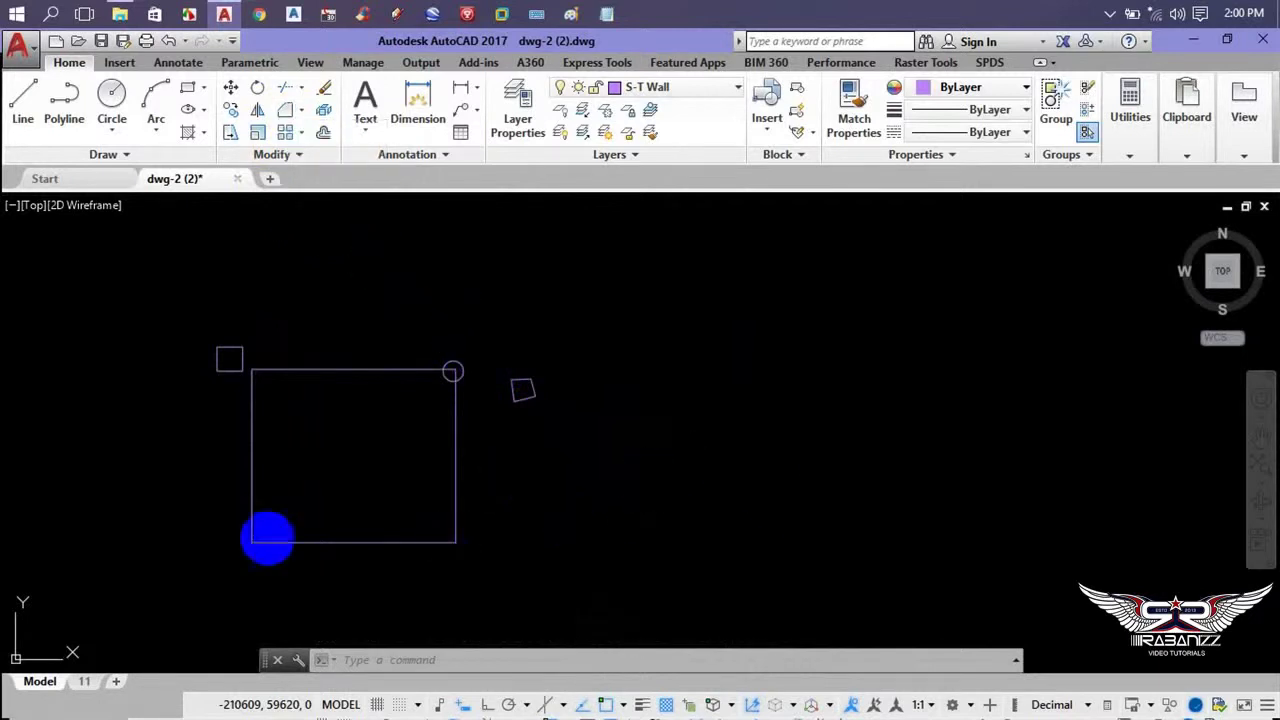
pyautogui.press('Return')
pyautogui.press('Escape')
pyautogui.scroll(-2, 395, 372)
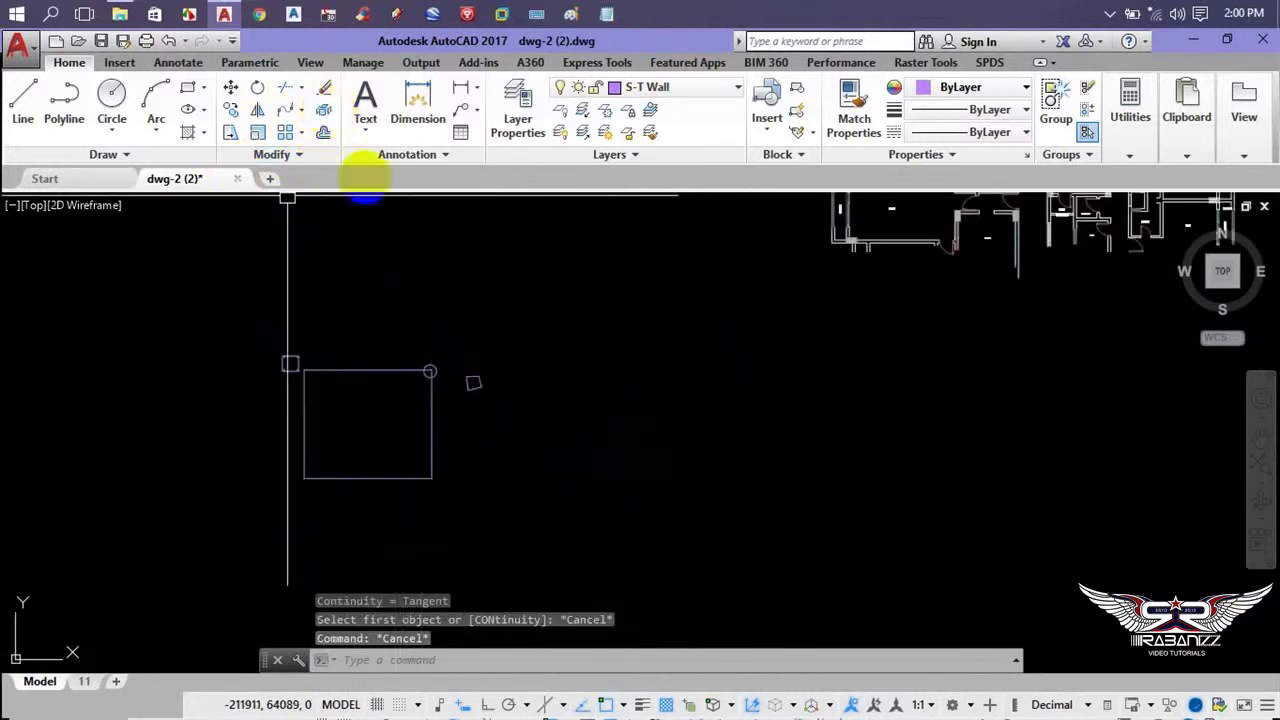
pyautogui.press('Escape')
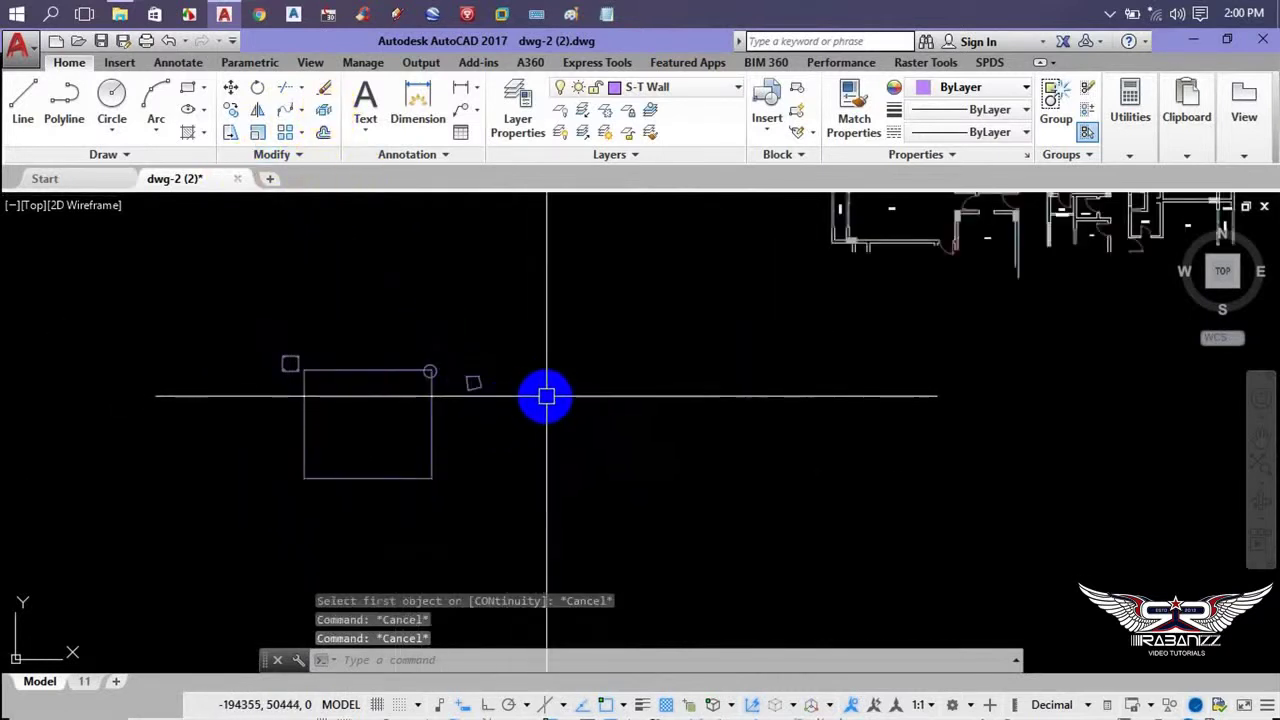
# - Draw a tall rectangle beside the square one and explode it into four lines
pyautogui.write('rec')
pyautogui.press('Return')
pyautogui.click(560, 390)
pyautogui.click(580, 357)
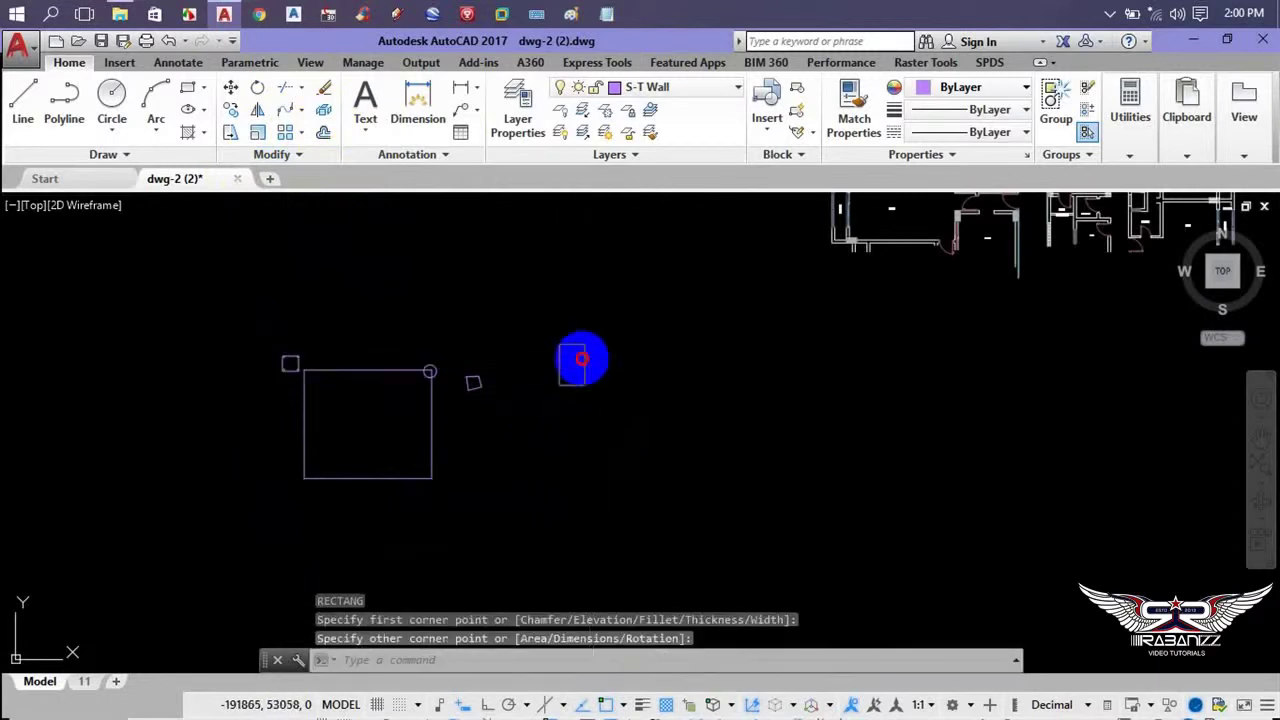
pyautogui.scroll(2, 437, 323)
pyautogui.press('Escape')
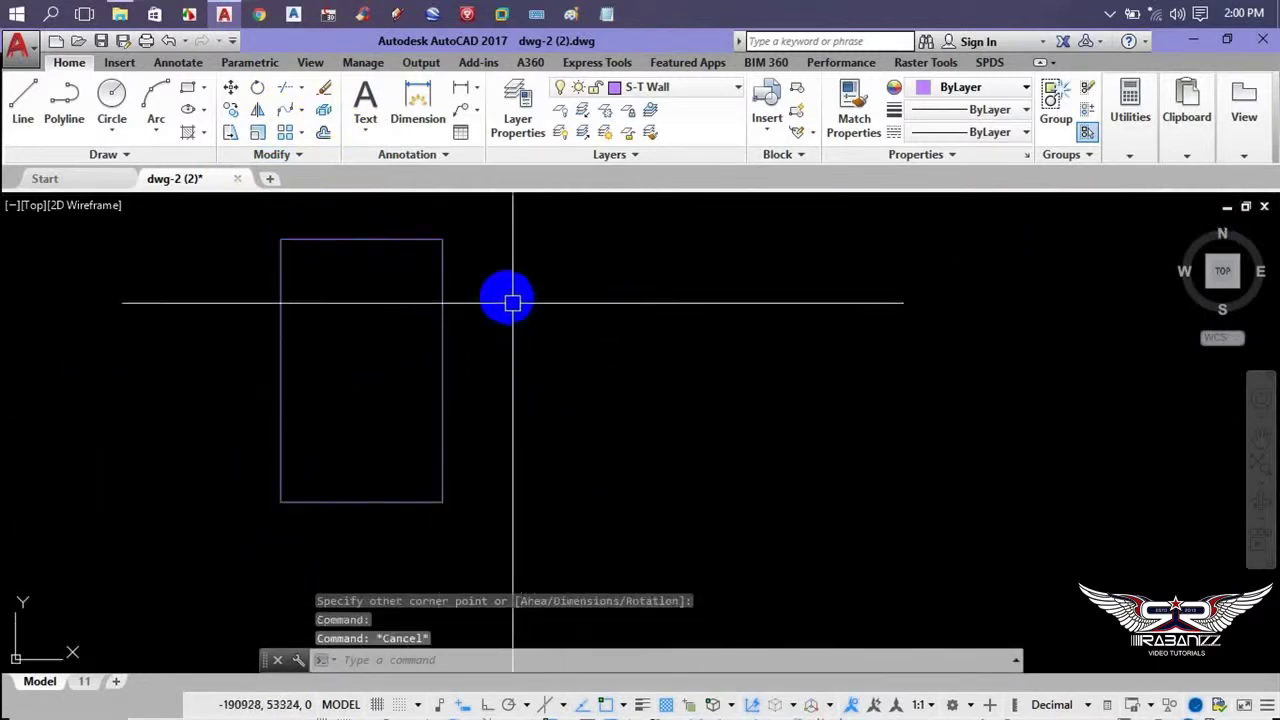
pyautogui.click(403, 340)
pyautogui.click(323, 112)
# - Select the exploded rectangle's four edges and delete them
pyautogui.click(494, 257)
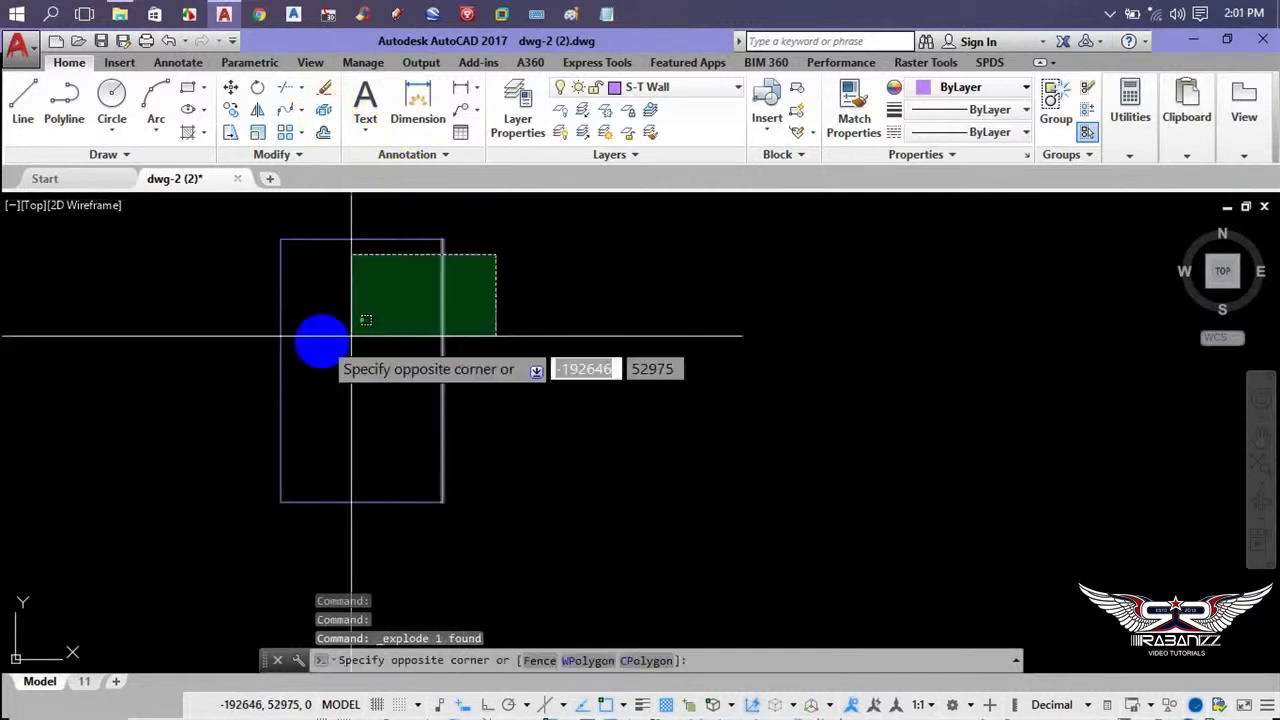
pyautogui.click(351, 337)
pyautogui.click(335, 240)
pyautogui.click(283, 360)
pyautogui.click(334, 502)
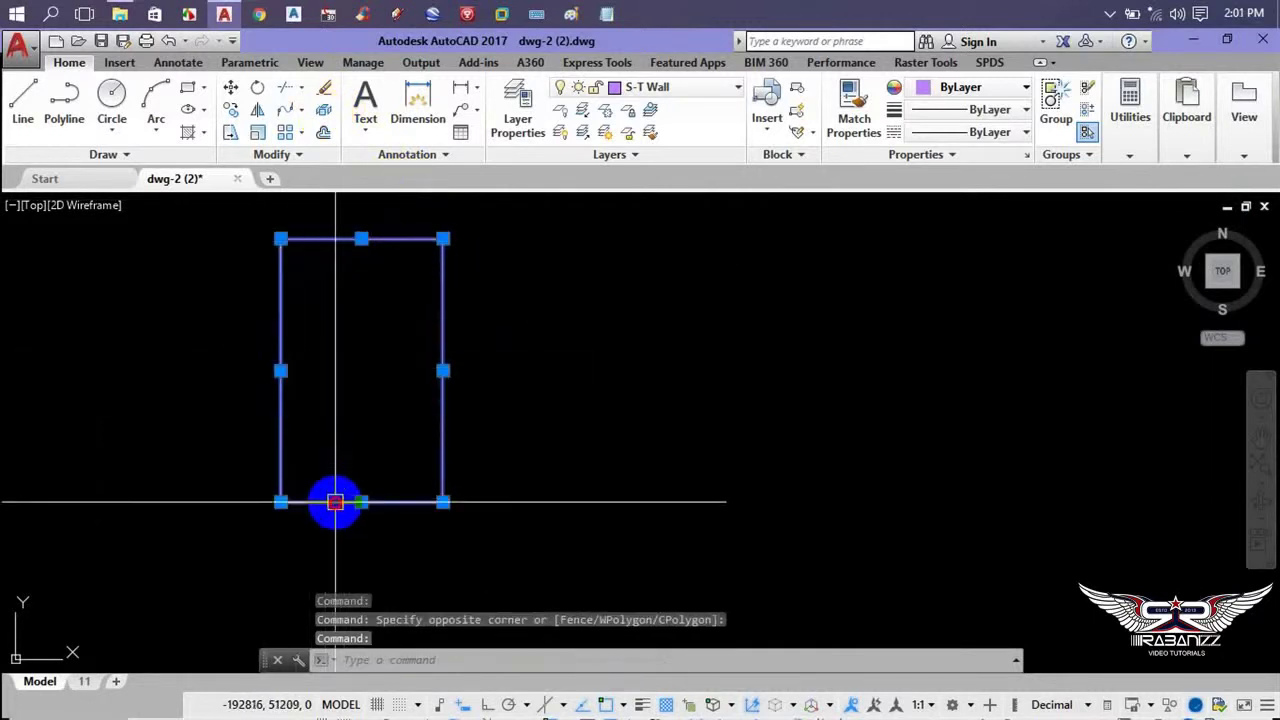
pyautogui.press('Delete')
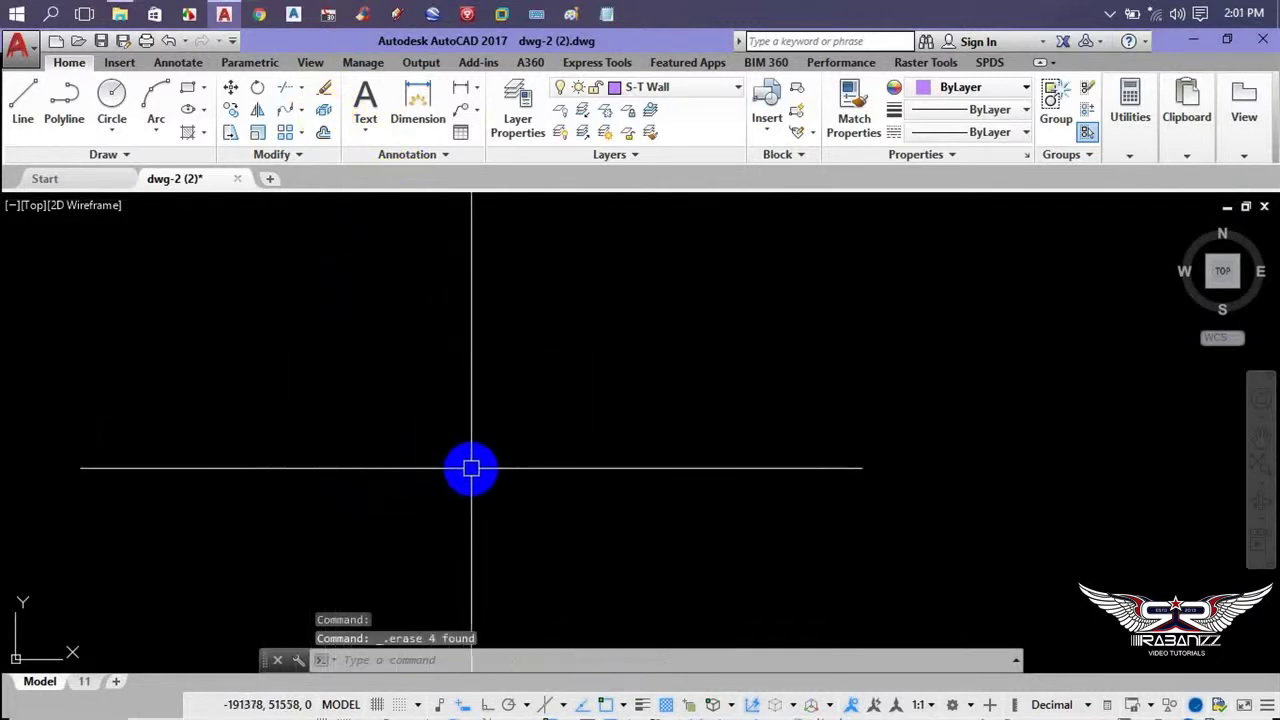
# - Undo the deletion to restore the four edges, then clear the selection
pyautogui.hotkey('ctrl', 'z')
pyautogui.click(492, 362)
pyautogui.click(383, 399)
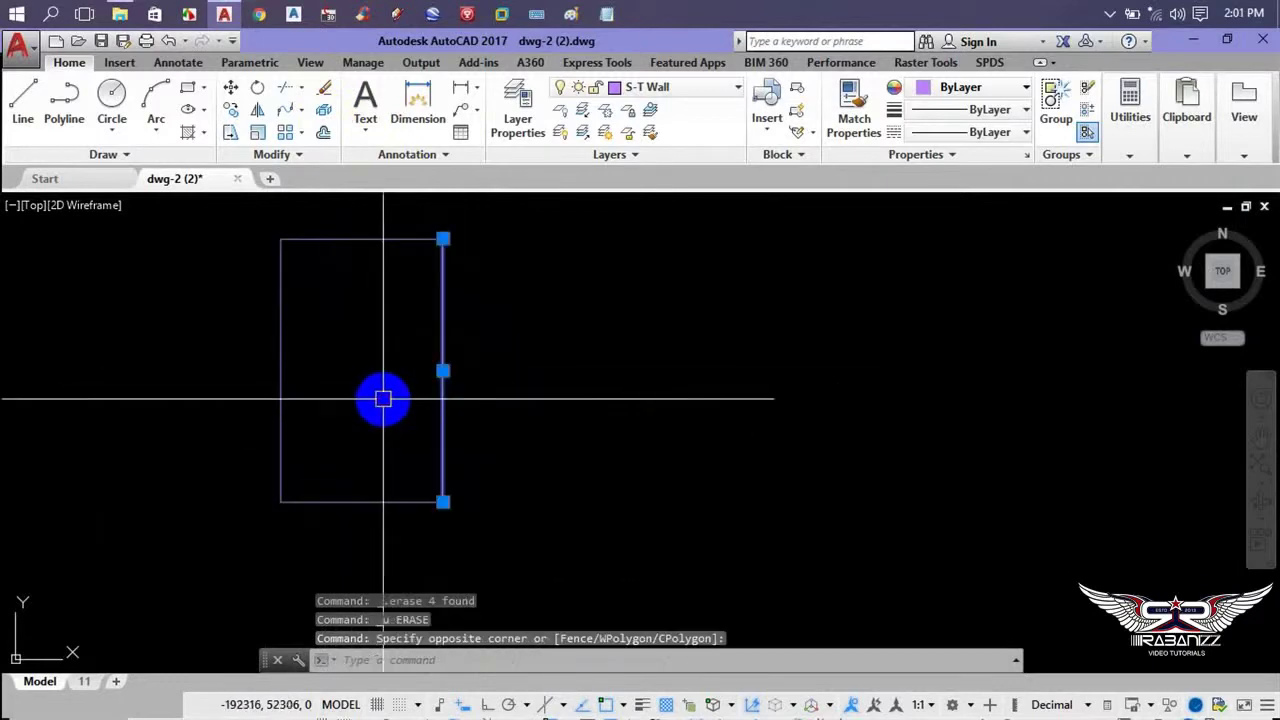
pyautogui.press('Escape')
pyautogui.scroll(-3, 449, 399)
# - Zoom to the left door and explode its block into a separate arc and door leaf
pyautogui.scroll(-3, 583, 380)
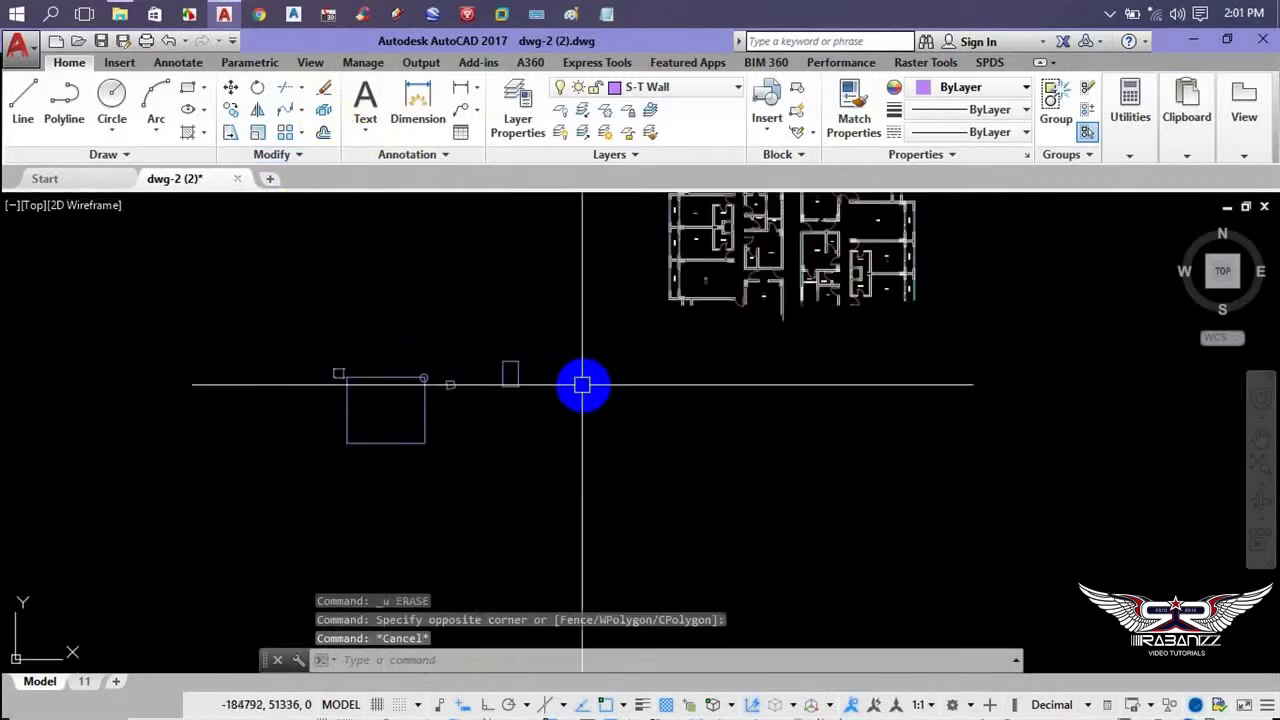
pyautogui.scroll(-2, 746, 288)
pyautogui.scroll(1, 611, 357)
pyautogui.scroll(2, 569, 289)
pyautogui.scroll(4, 497, 246)
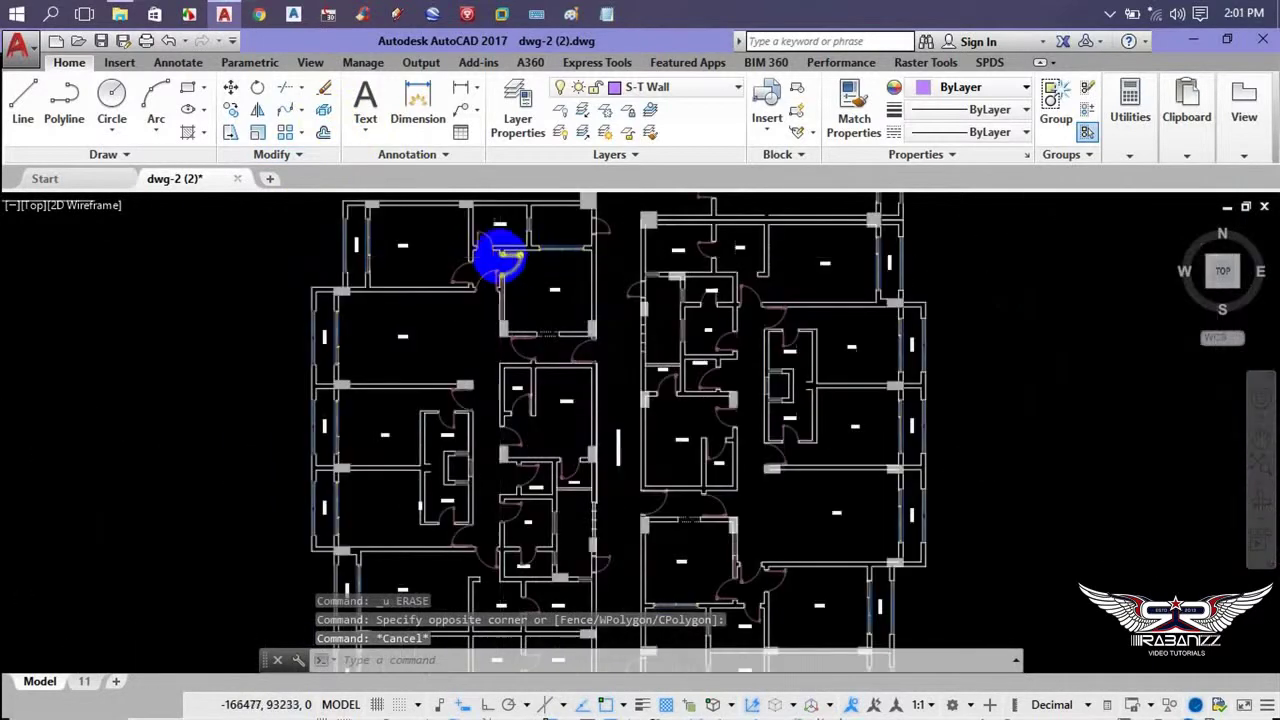
pyautogui.scroll(4, 363, 301)
pyautogui.click(343, 362)
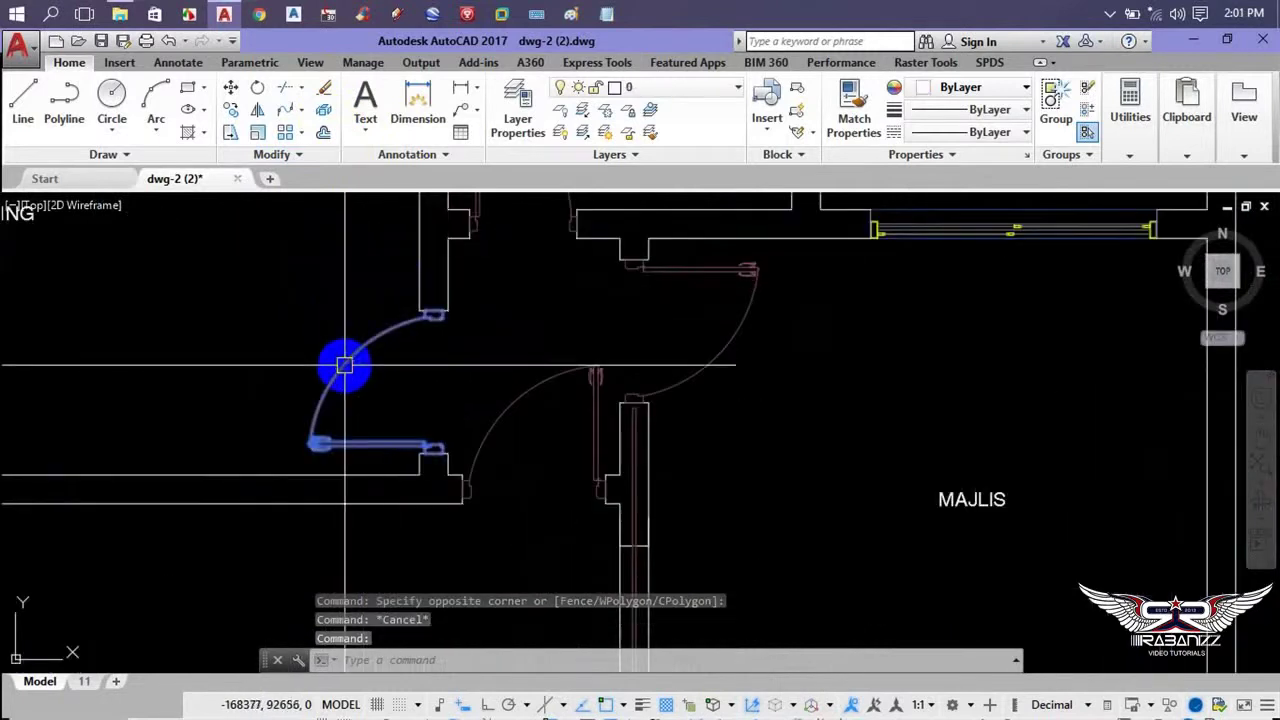
pyautogui.click(323, 118)
pyautogui.click(346, 381)
pyautogui.click(403, 446)
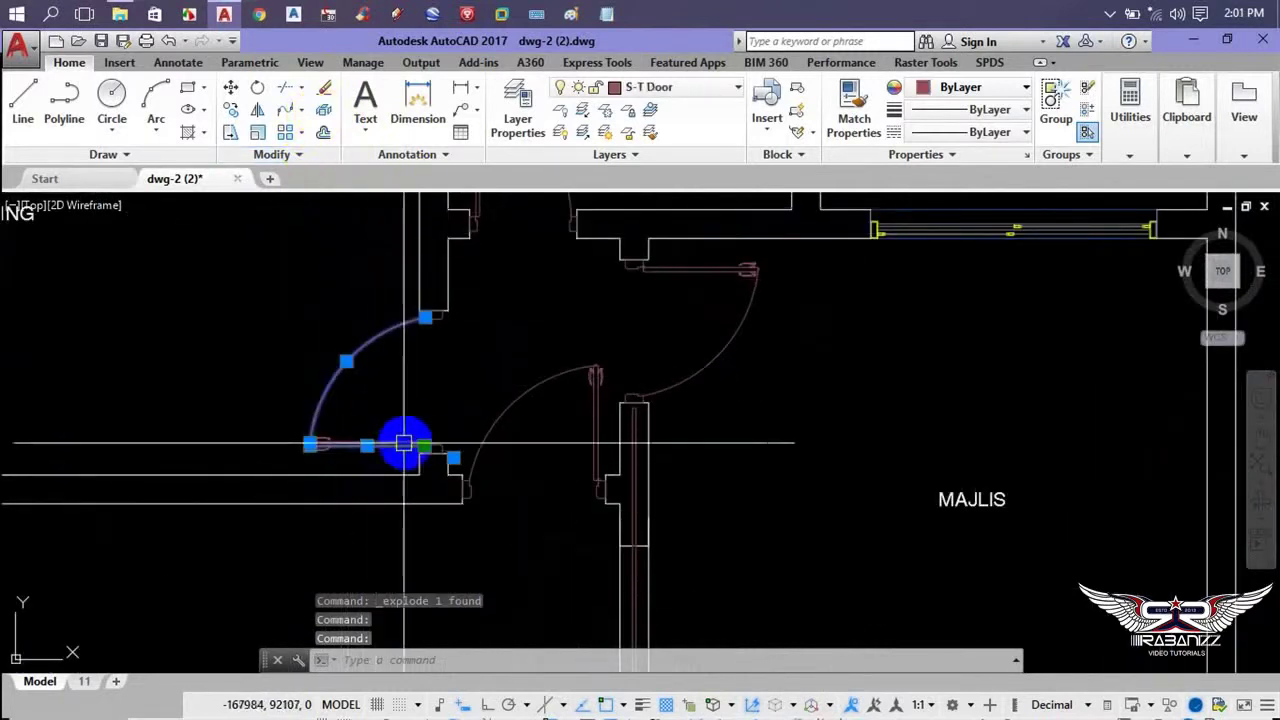
pyautogui.click(410, 432)
pyautogui.press('Escape')
pyautogui.press('Escape')
pyautogui.press('Escape')
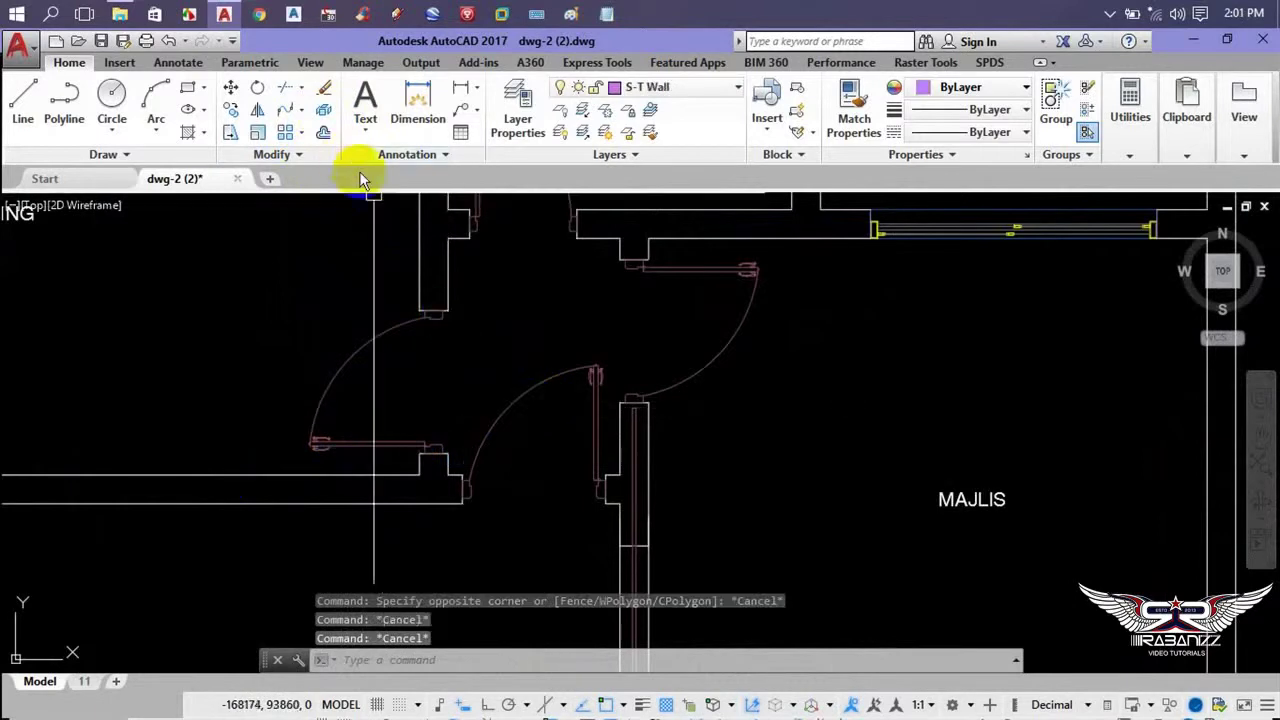
# - Pan out to the floor plan and grab the horizontal line's right grip without stretching it
pyautogui.moveTo(283, 299); pyautogui.dragTo(310, 292, button='middle')
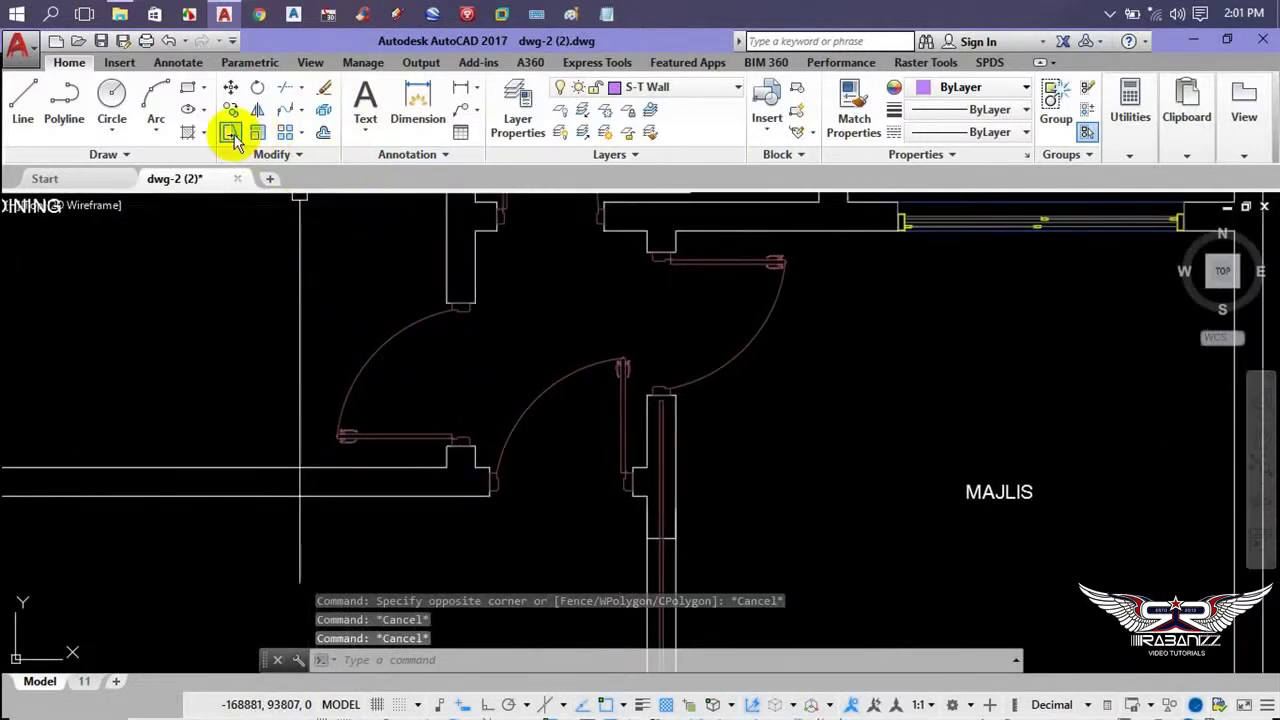
pyautogui.scroll(-5, 554, 337)
pyautogui.moveTo(726, 409); pyautogui.dragTo(680, 302, button='middle')
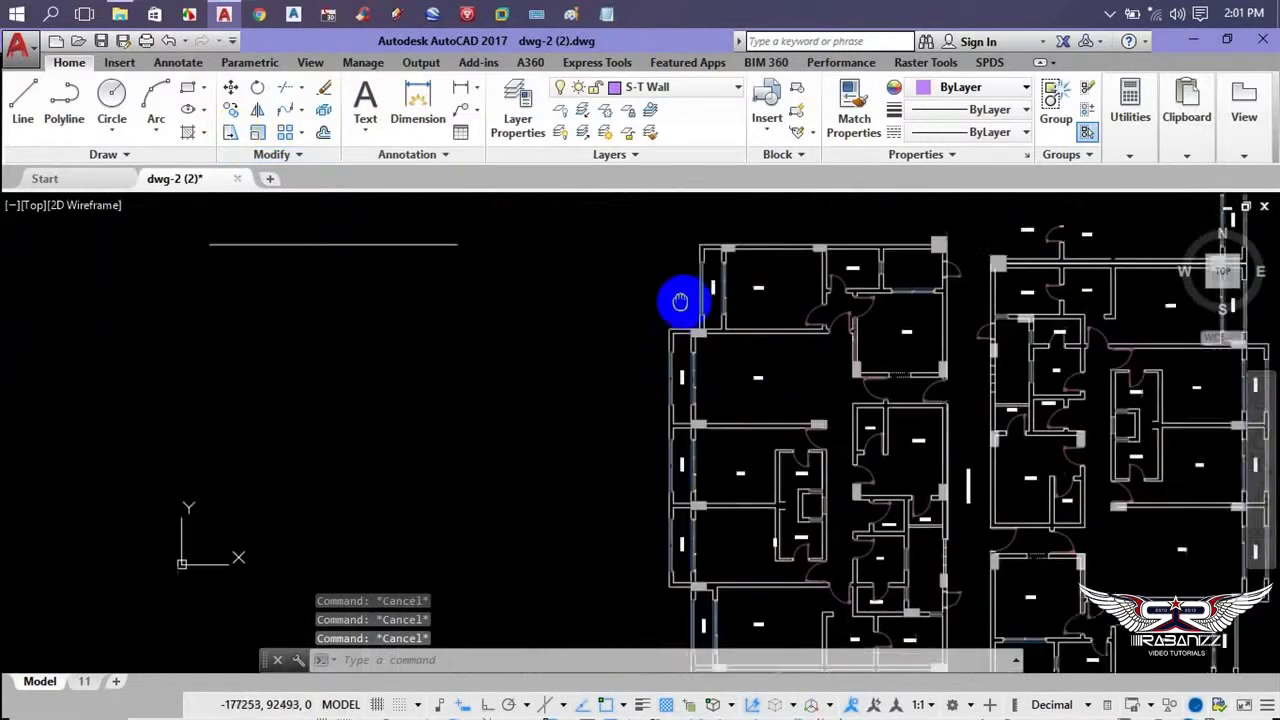
pyautogui.scroll(-2, 583, 391)
pyautogui.scroll(5, 531, 309)
pyautogui.click(543, 278)
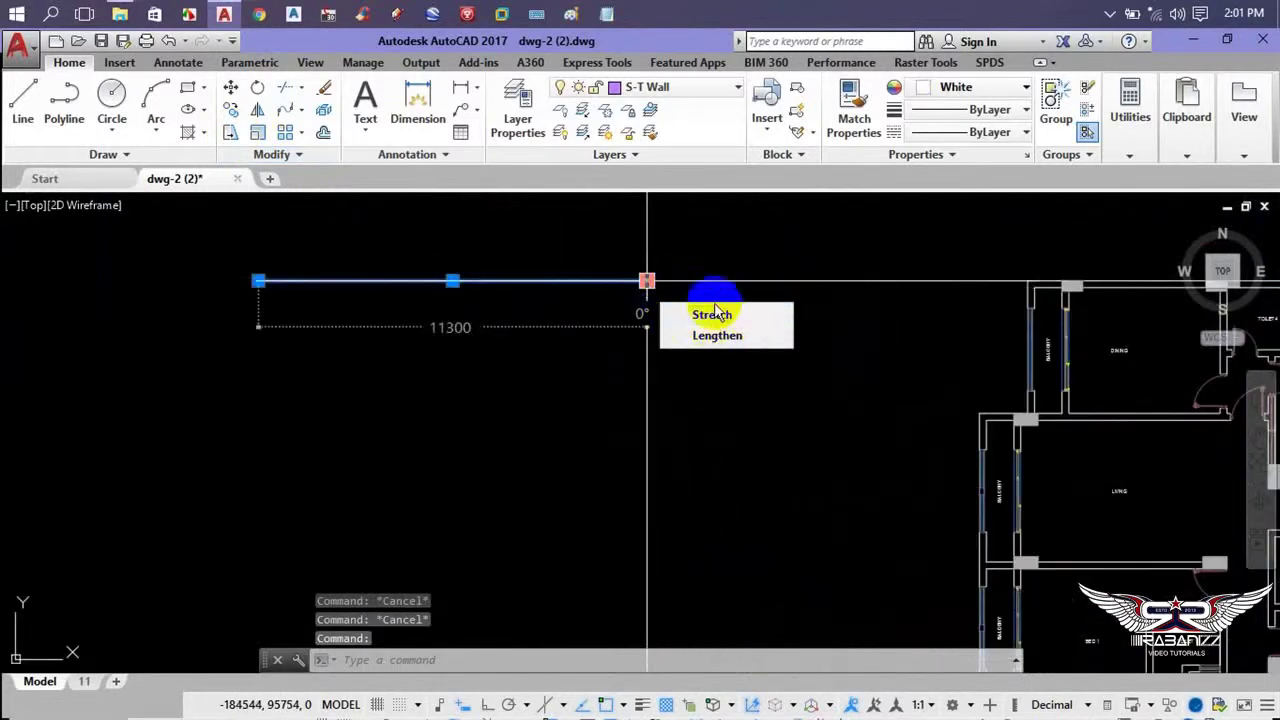
pyautogui.click(648, 281)
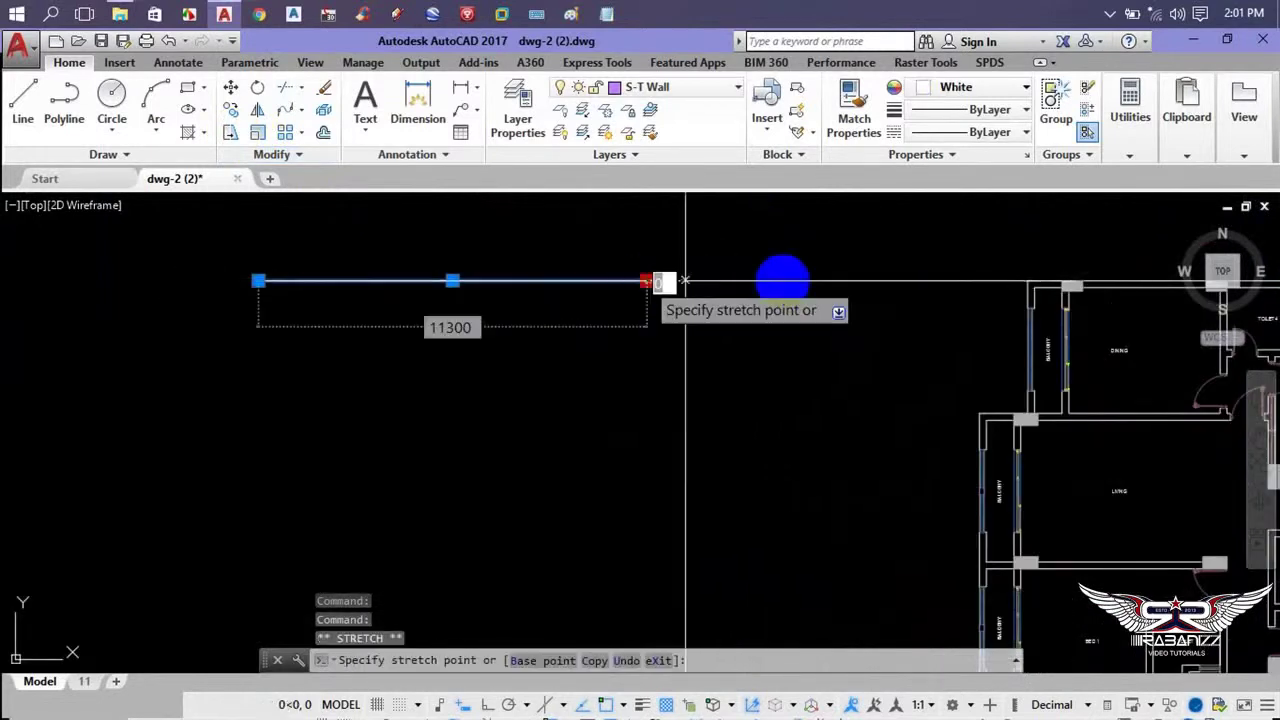
pyautogui.scroll(-3, 394, 343)
pyautogui.scroll(-3, 450, 365)
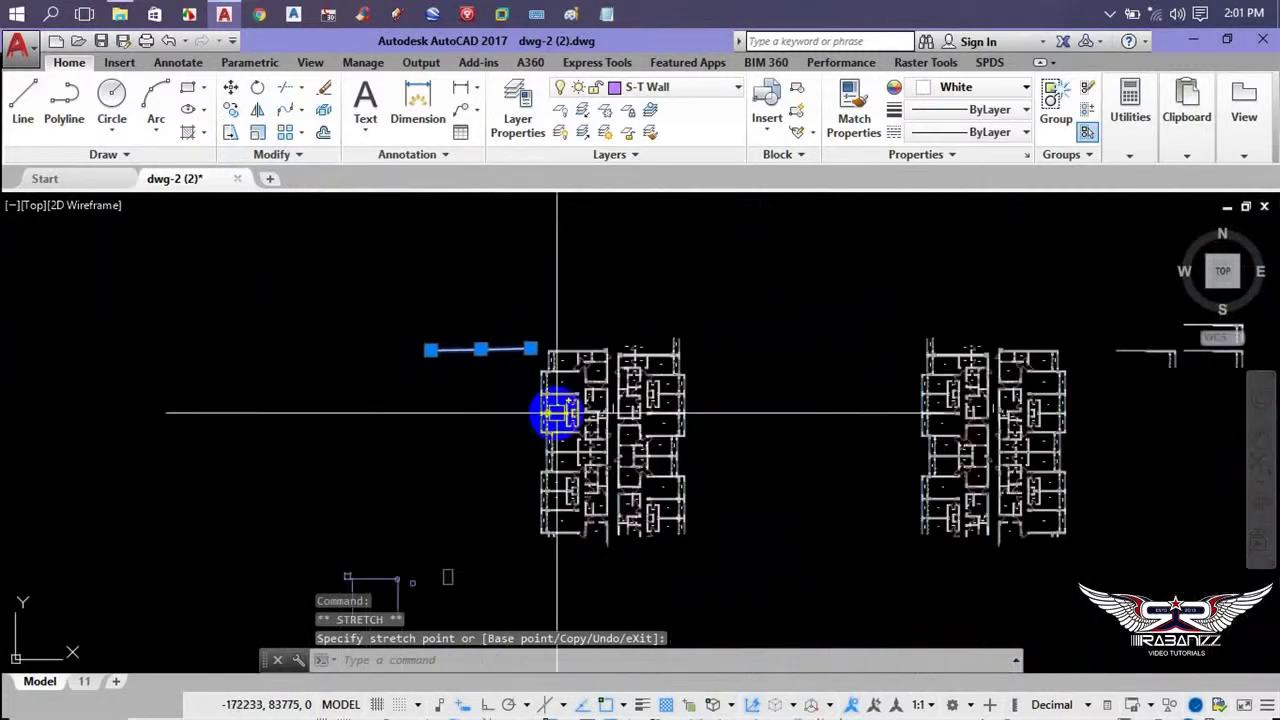
pyautogui.press('Escape')
pyautogui.write('re')
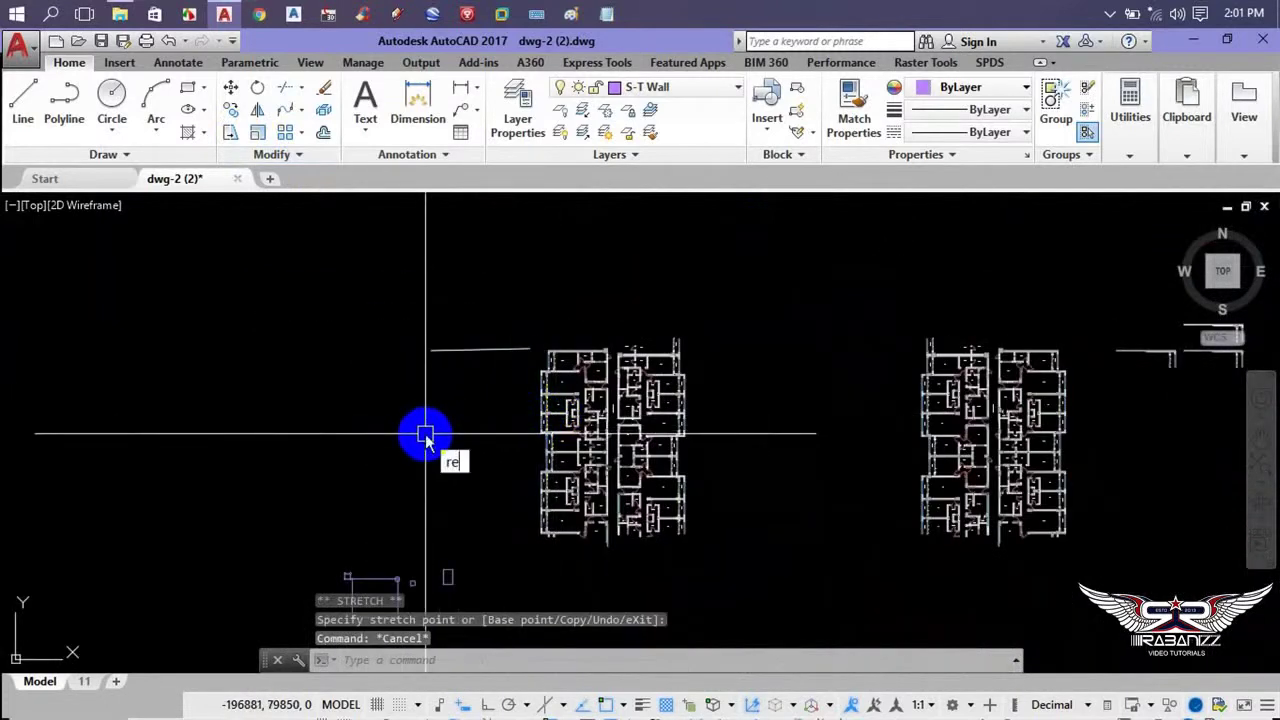
# - Draw a small rectangle and grip-stretch its right edge horizontally to lengthen it
pyautogui.write('c')
pyautogui.press('Return')
pyautogui.click(313, 398)
pyautogui.click(329, 408)
pyautogui.scroll(8, 329, 408)
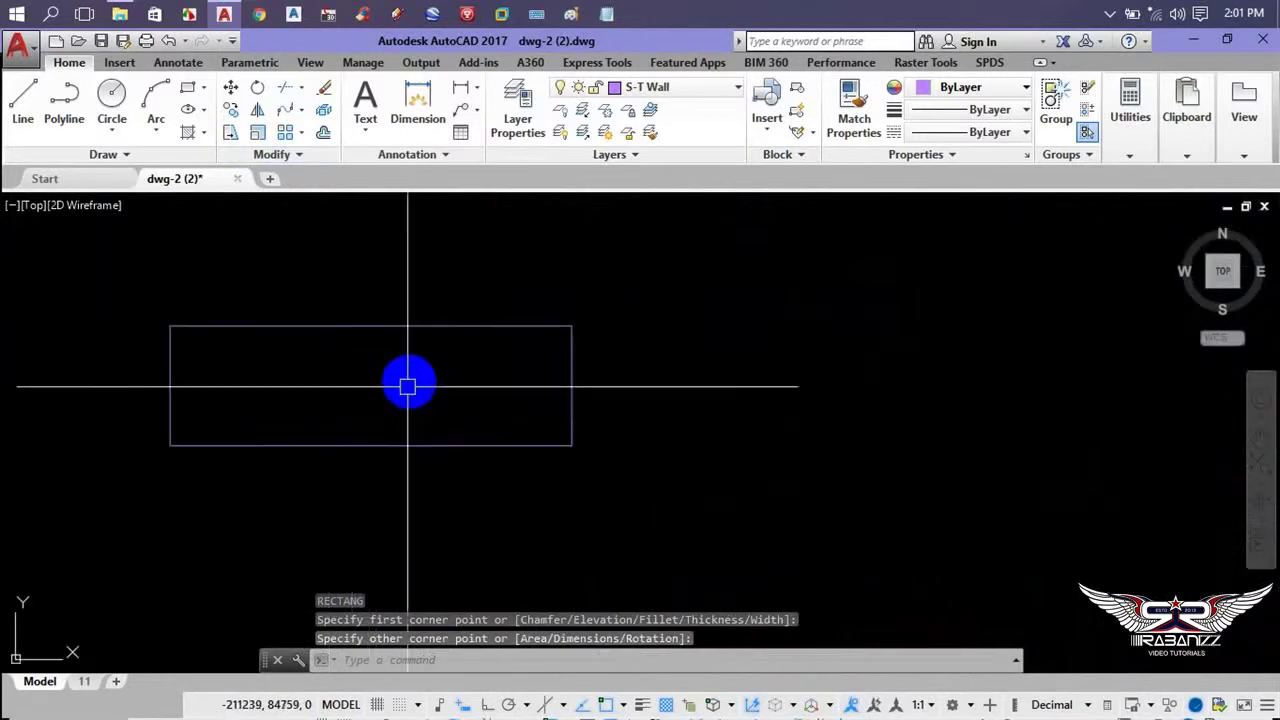
pyautogui.click(443, 300)
pyautogui.click(371, 371)
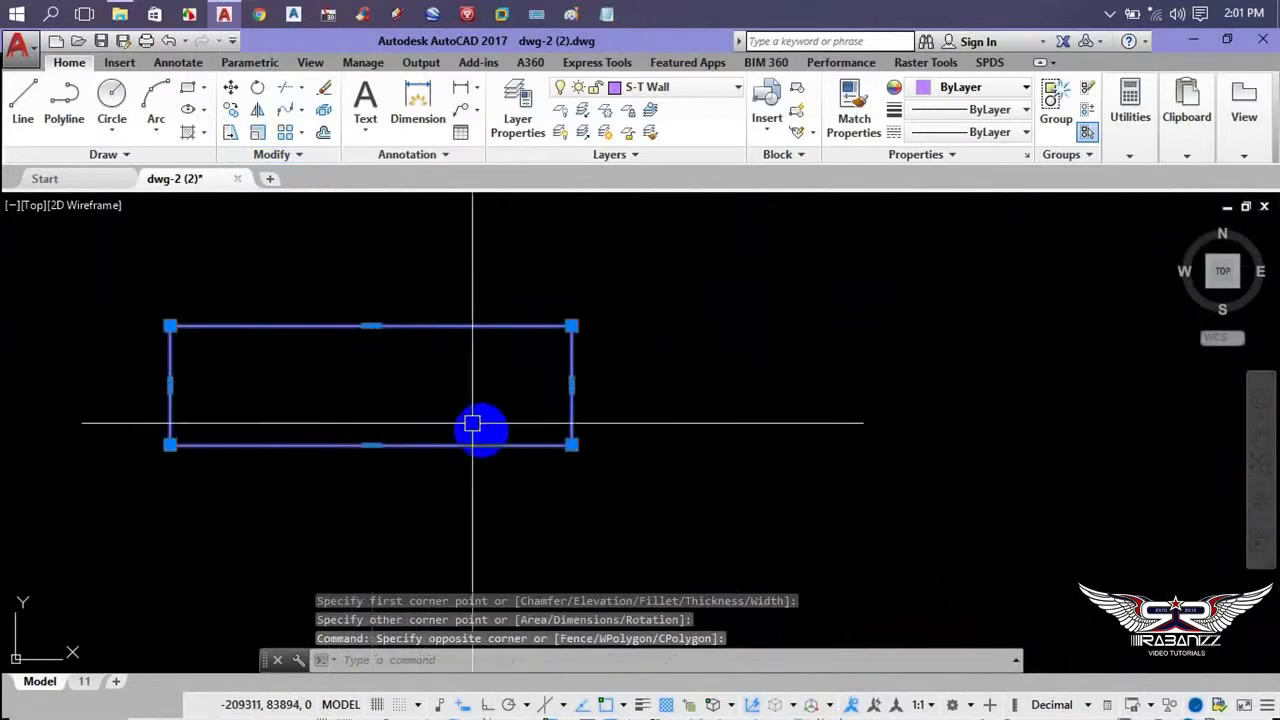
pyautogui.click(571, 384)
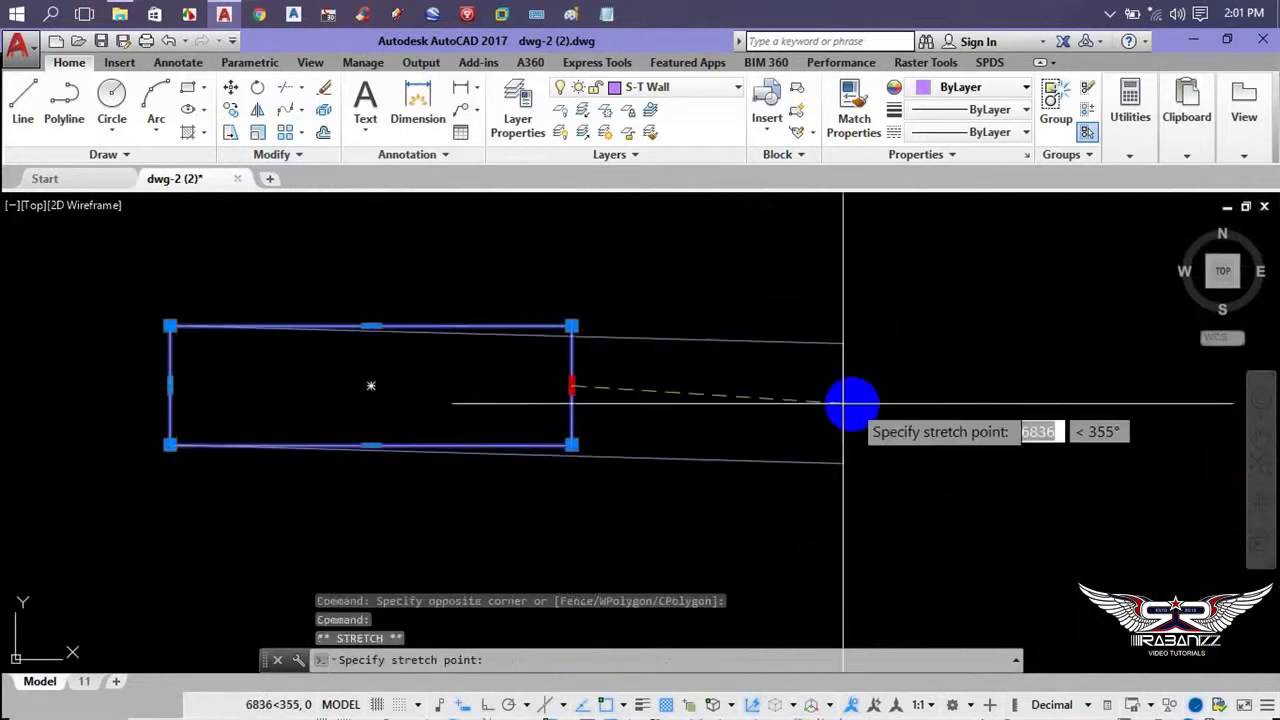
pyautogui.click(486, 705)
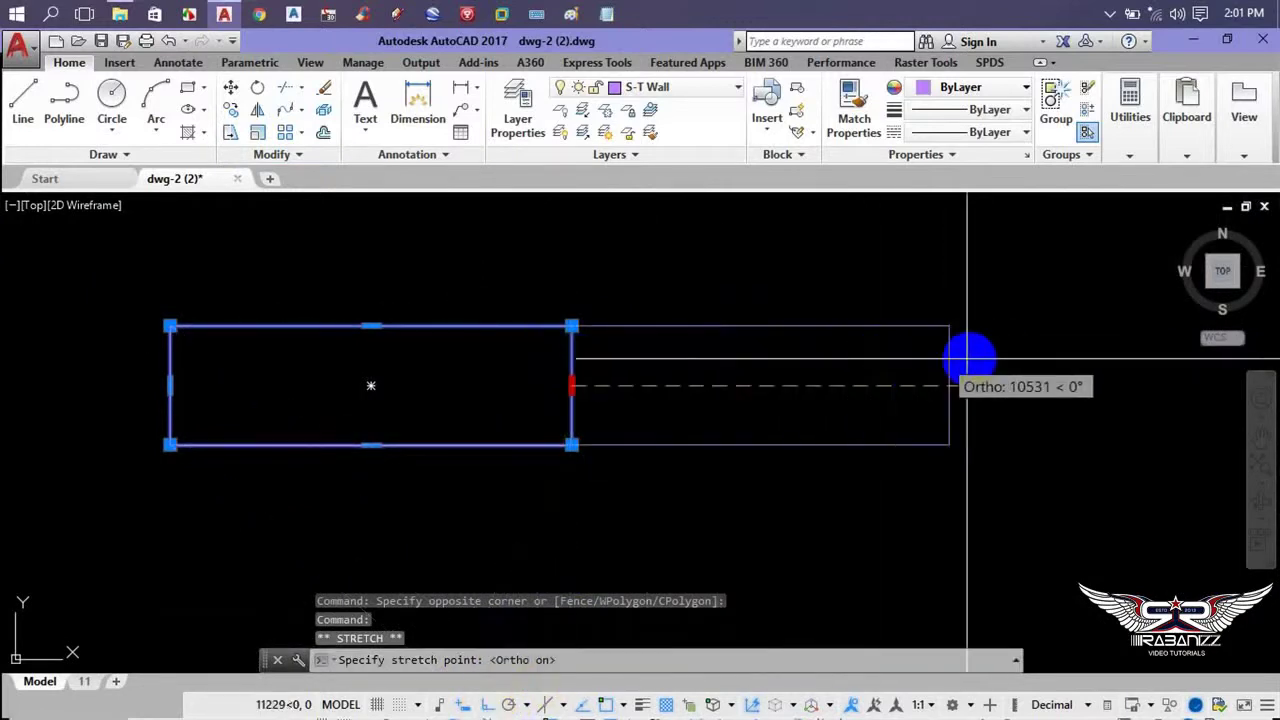
pyautogui.click(972, 356)
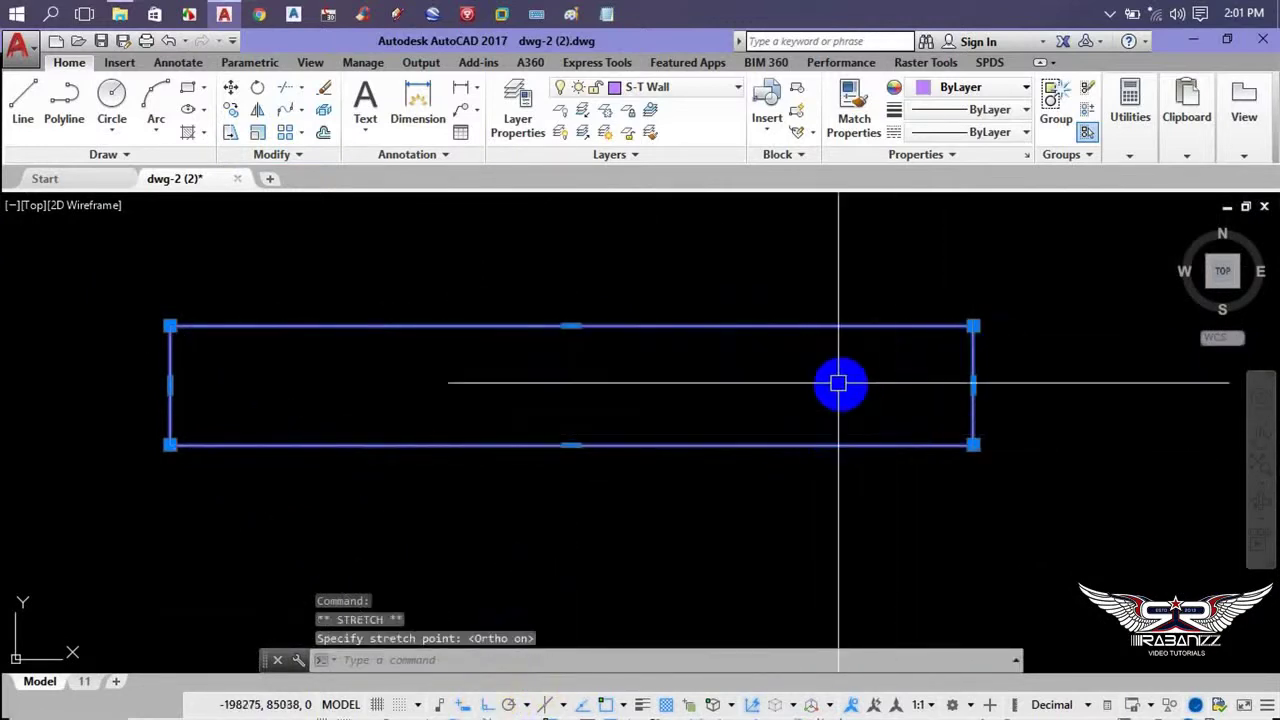
pyautogui.press('Escape')
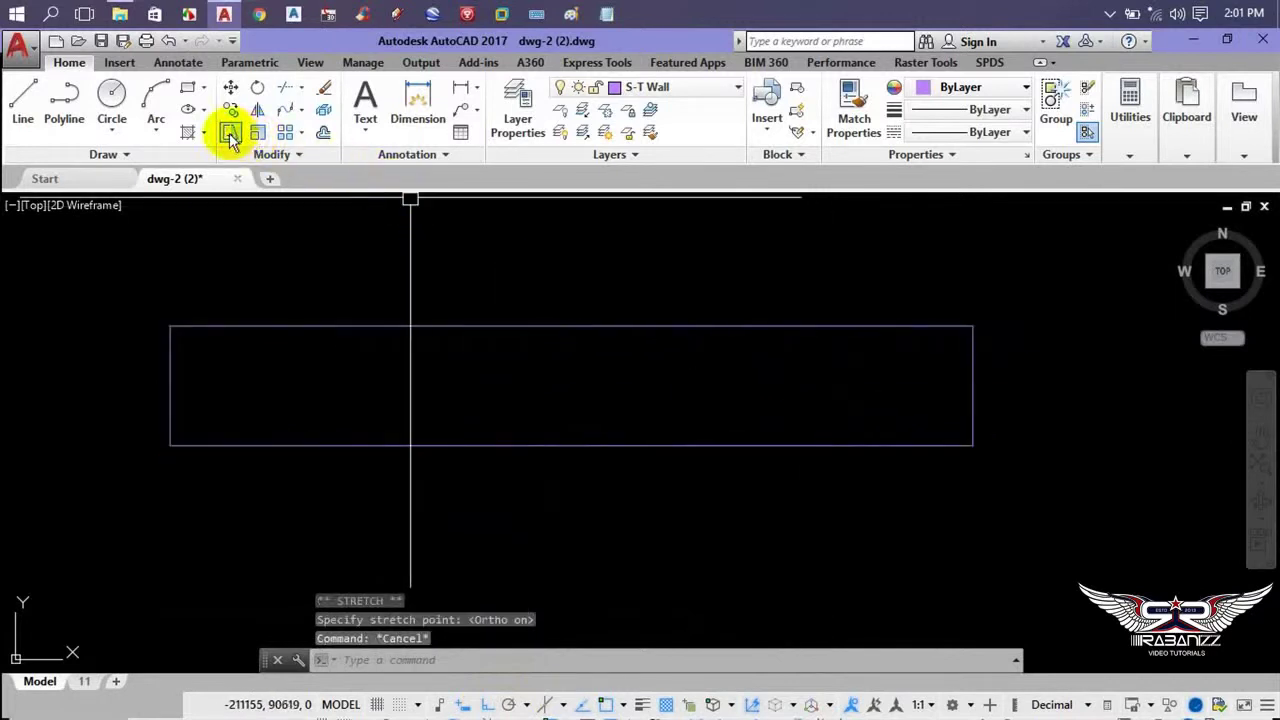
# - Use Stretch on the rectangle's right end, pulling it far left to narrow it
pyautogui.click(230, 133)
pyautogui.click(1034, 280)
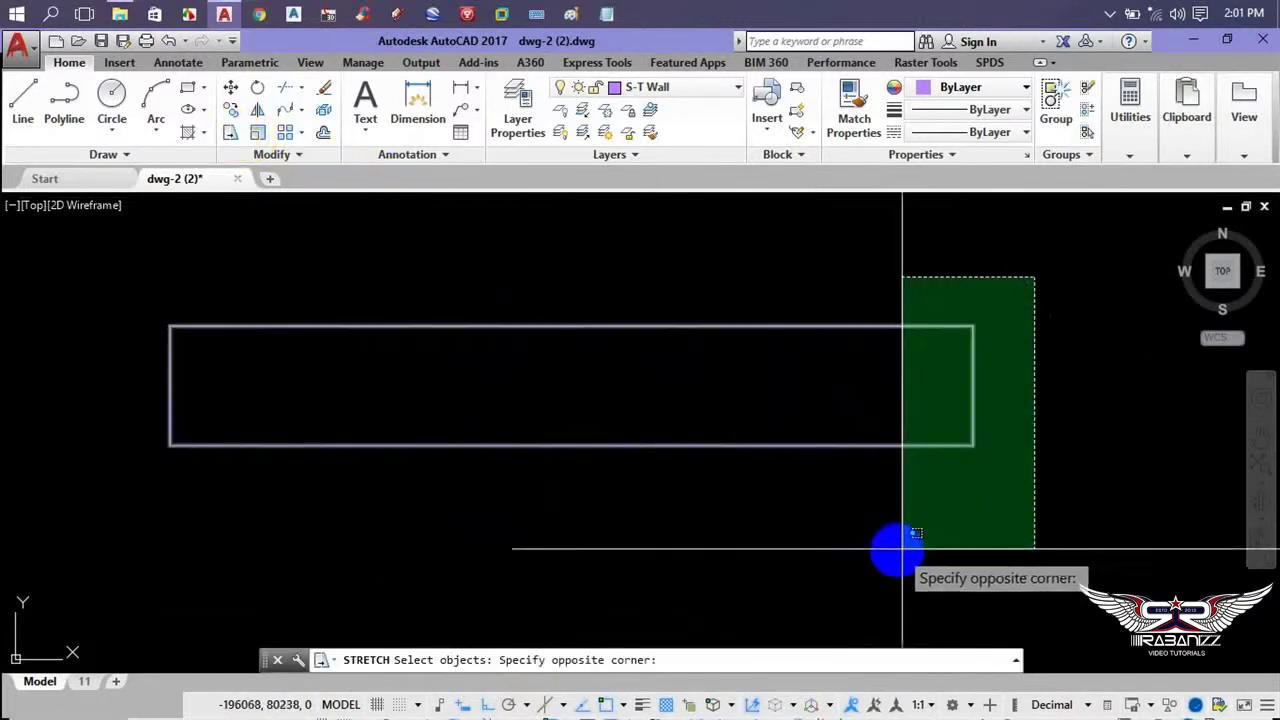
pyautogui.click(865, 548)
pyautogui.press('Return')
pyautogui.click(912, 540)
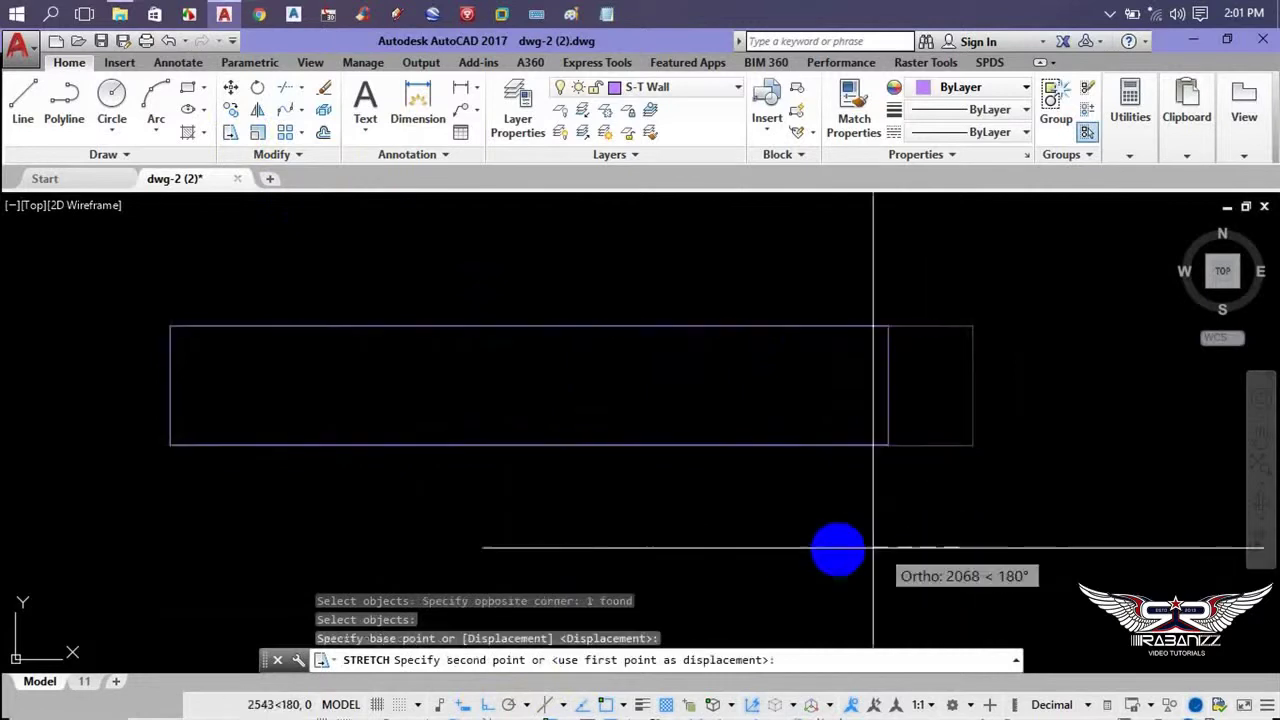
pyautogui.click(182, 503)
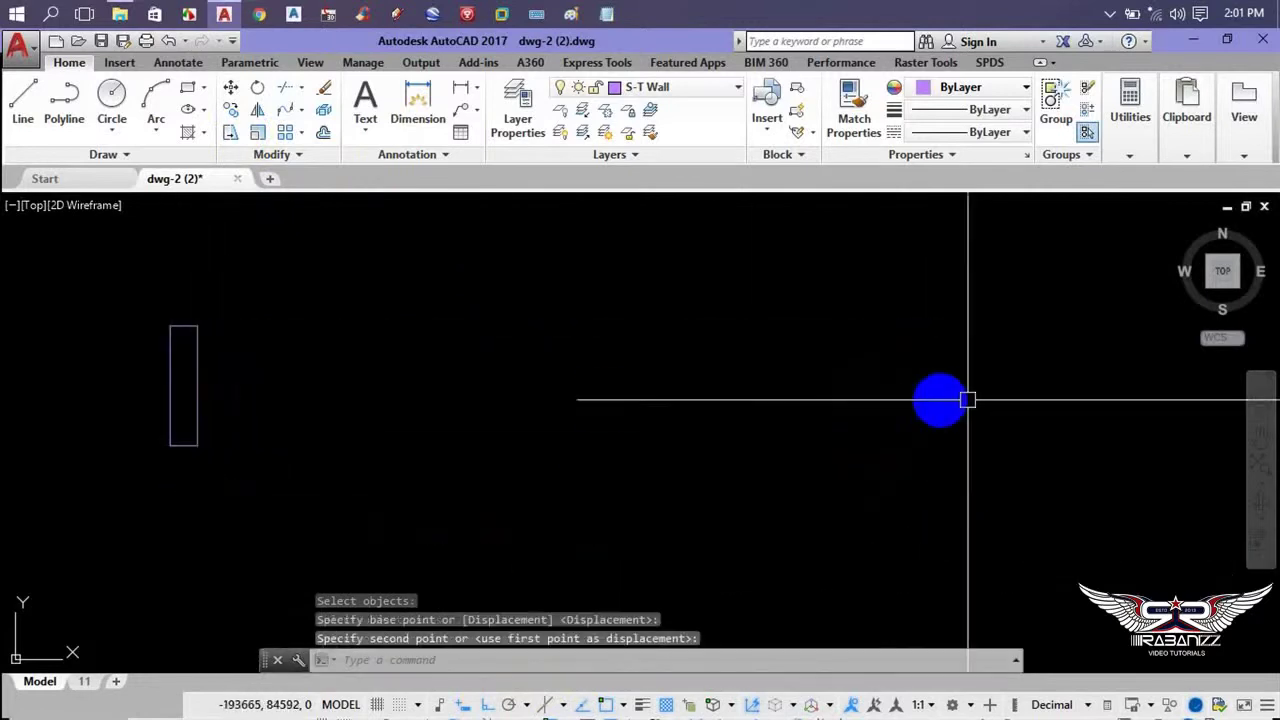
pyautogui.moveTo(433, 403); pyautogui.dragTo(509, 391, button='middle')
# - Stretch the rectangle's bottom end to shorten it into a small square
pyautogui.press('Return')
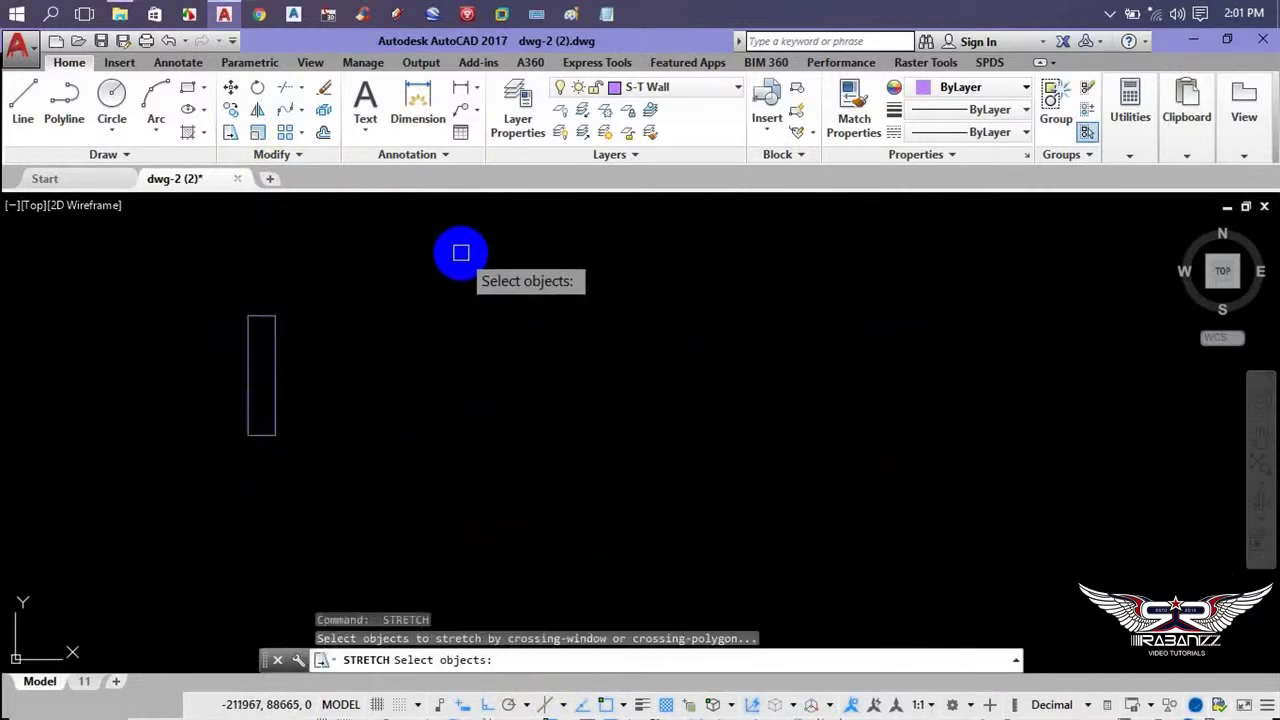
pyautogui.click(461, 253)
pyautogui.click(177, 343)
pyautogui.press('Return')
pyautogui.click(501, 287)
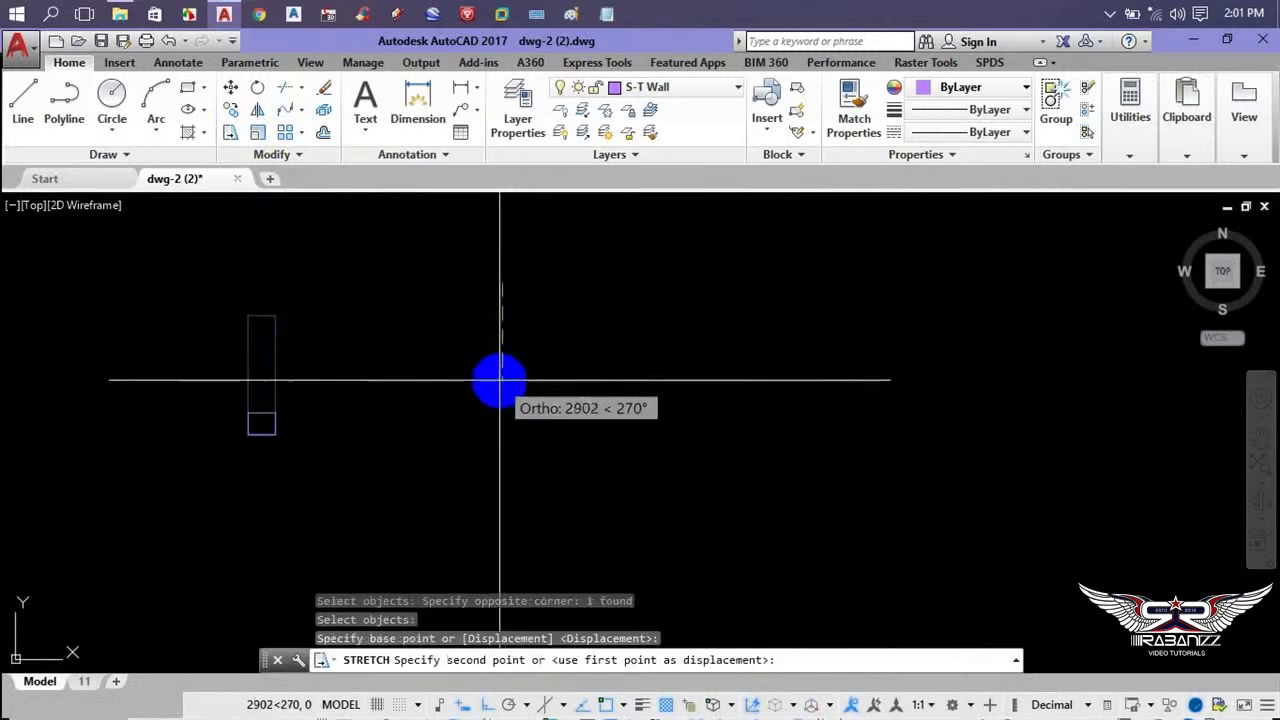
pyautogui.click(506, 384)
pyautogui.moveTo(335, 367); pyautogui.dragTo(408, 417, button='middle')
pyautogui.scroll(5, 286, 400)
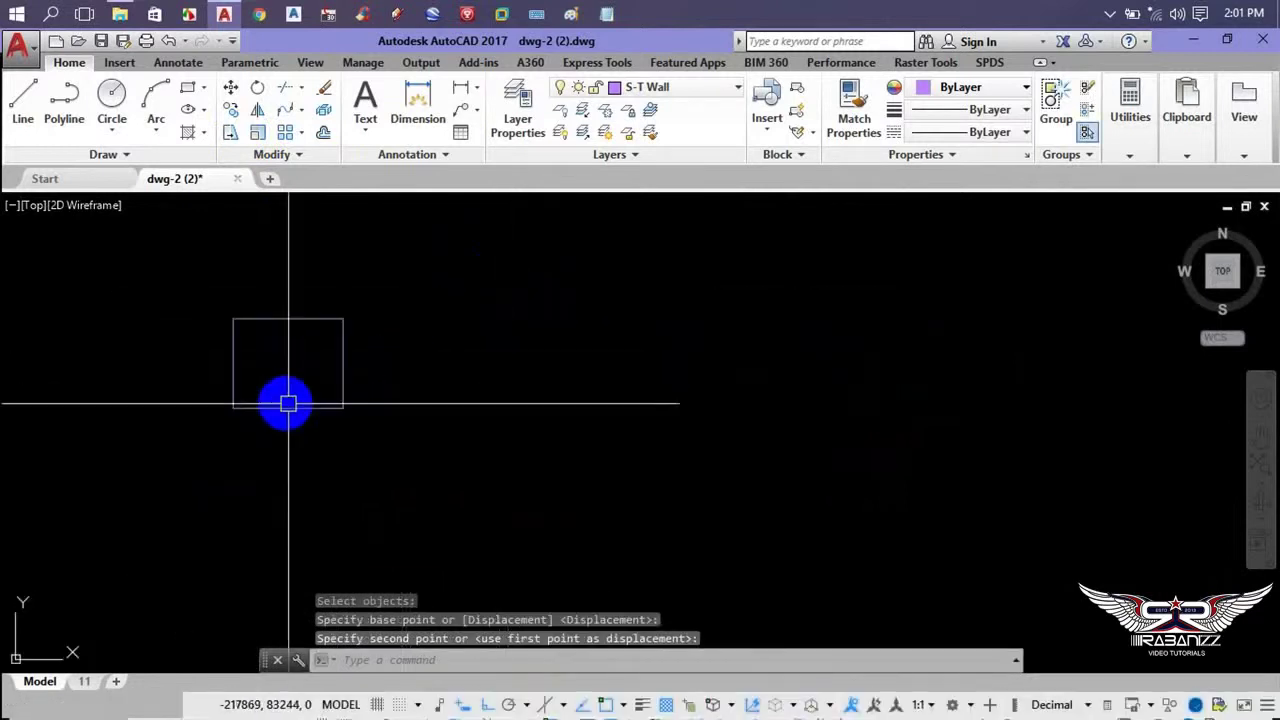
pyautogui.scroll(4, 300, 380)
pyautogui.moveTo(300, 380); pyautogui.dragTo(356, 438, button='middle')
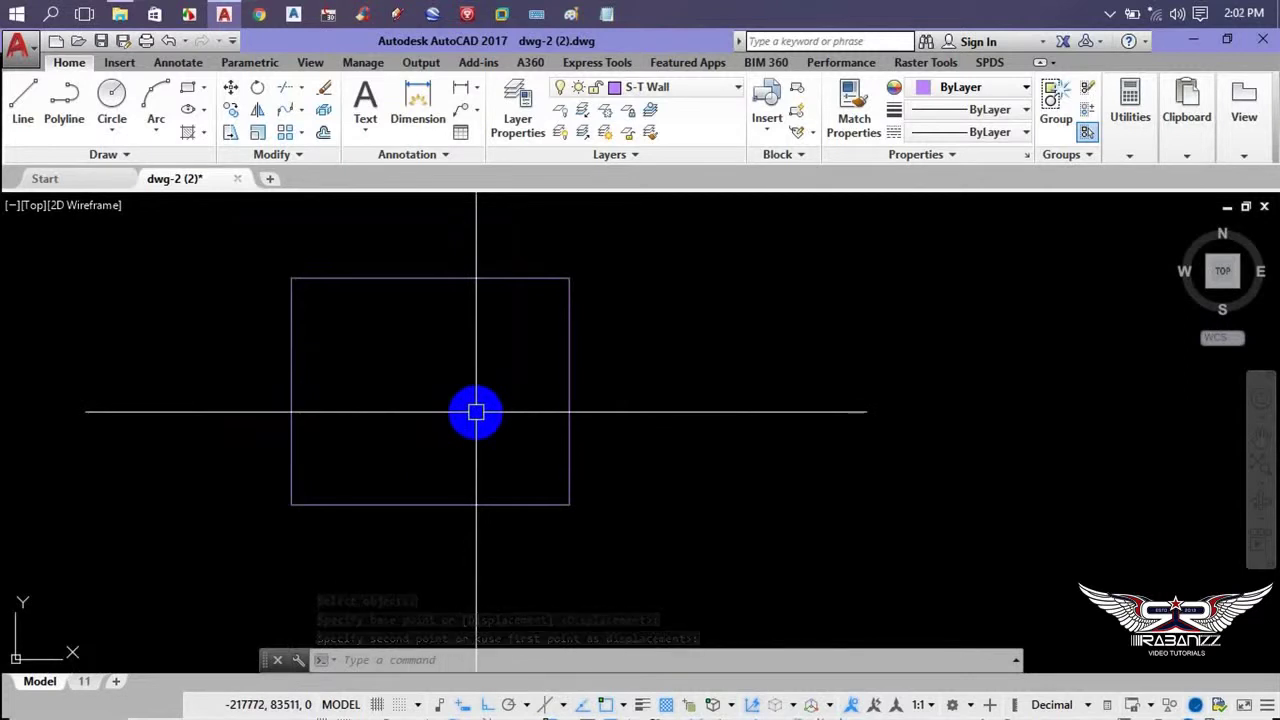
# - Stretch the rectangle's top edge 50 units downward with STR
pyautogui.write('s')
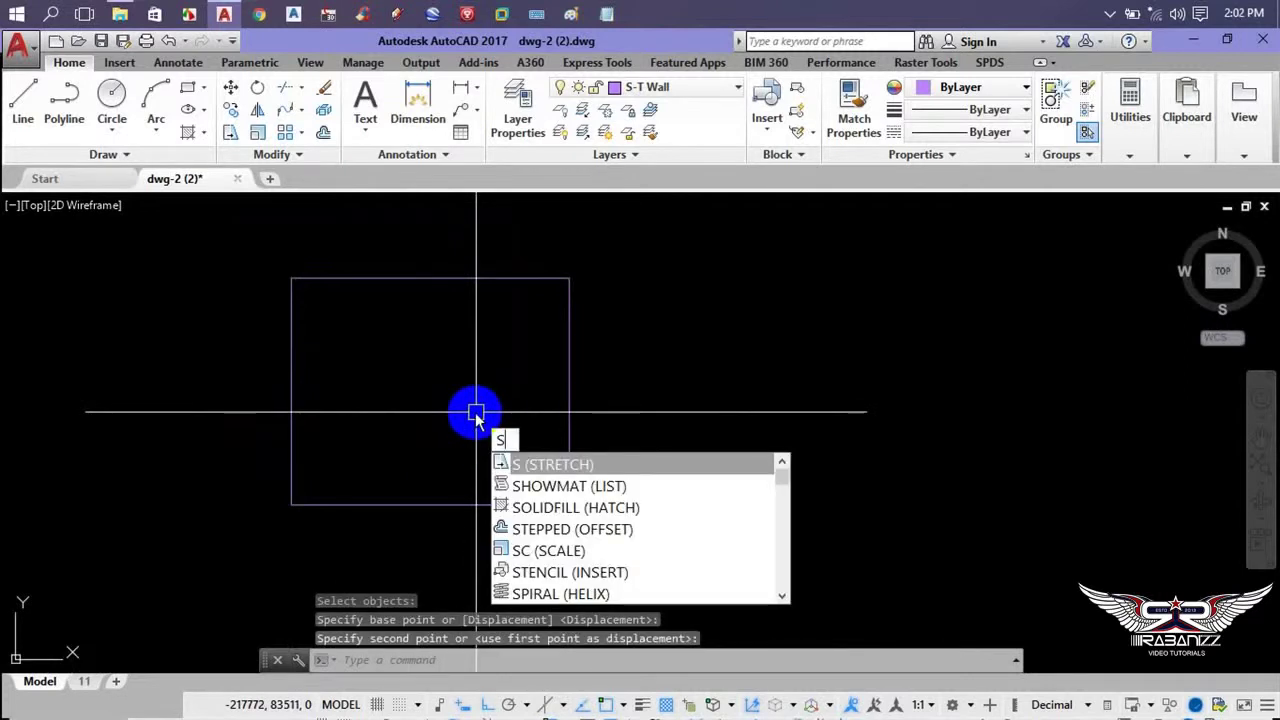
pyautogui.write('t')
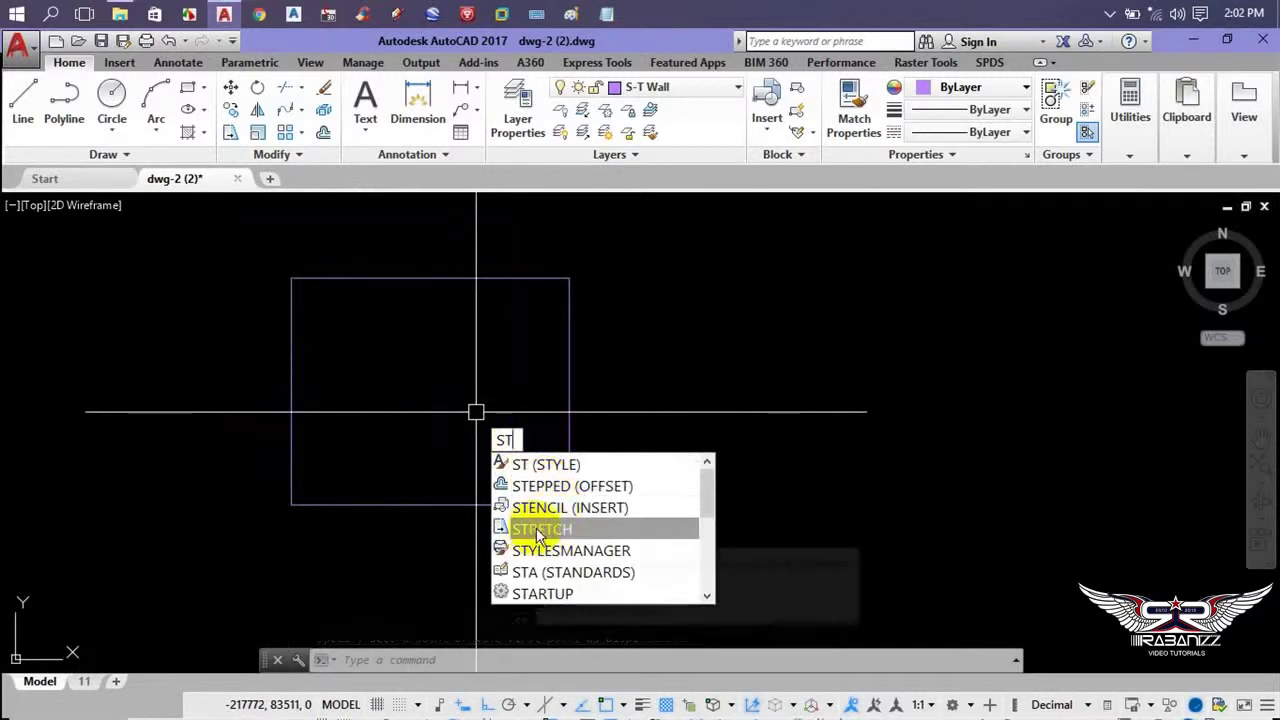
pyautogui.write('r')
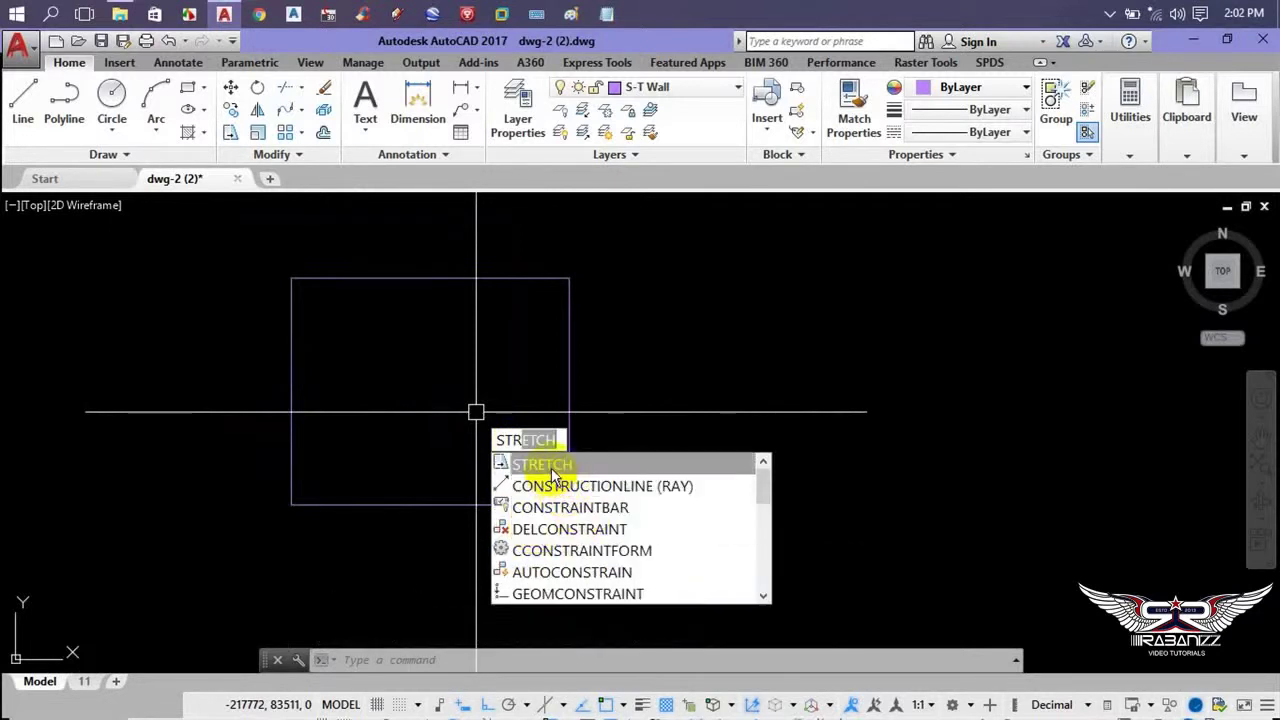
pyautogui.click(553, 475)
pyautogui.click(768, 237)
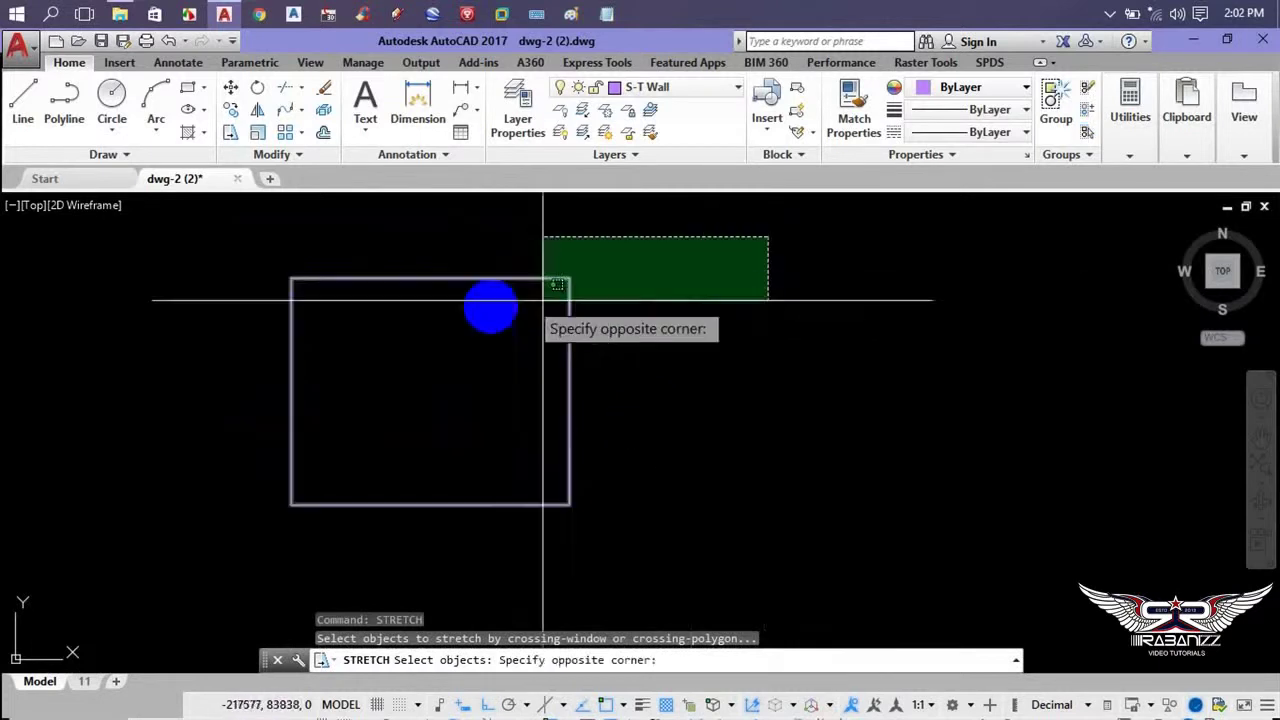
pyautogui.click(258, 325)
pyautogui.press('Return')
pyautogui.click(634, 463)
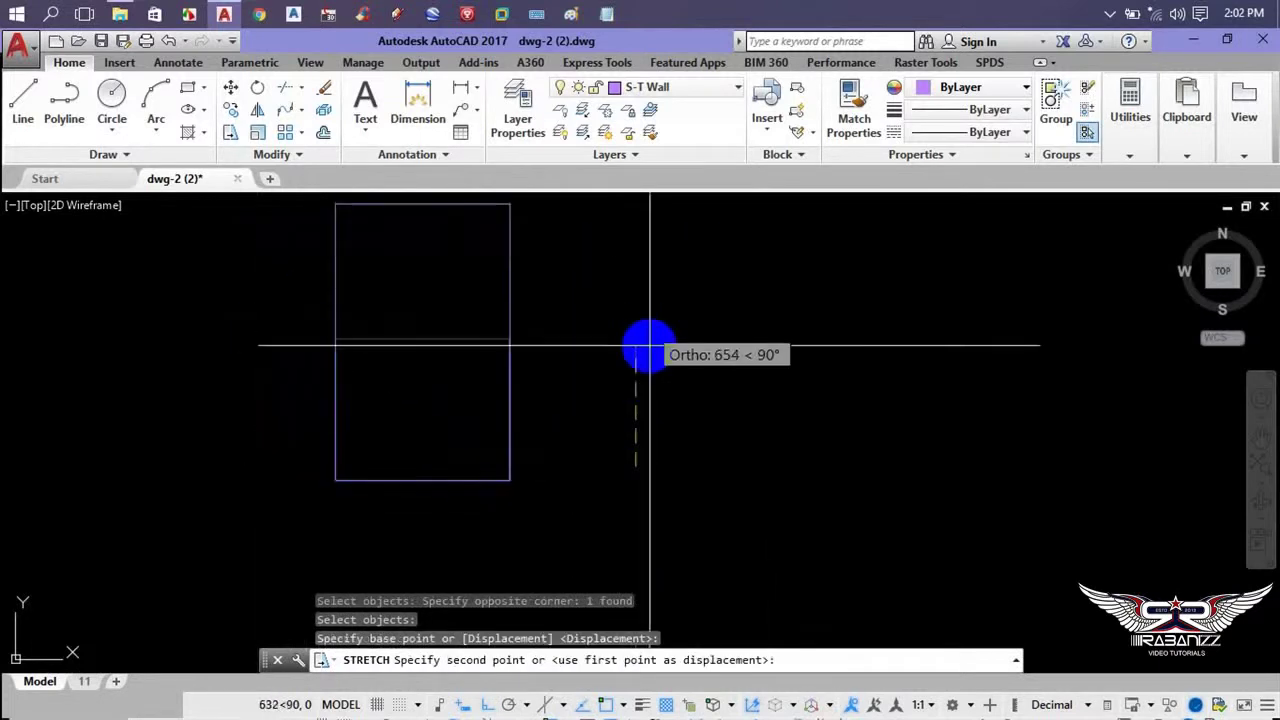
pyautogui.write('50')
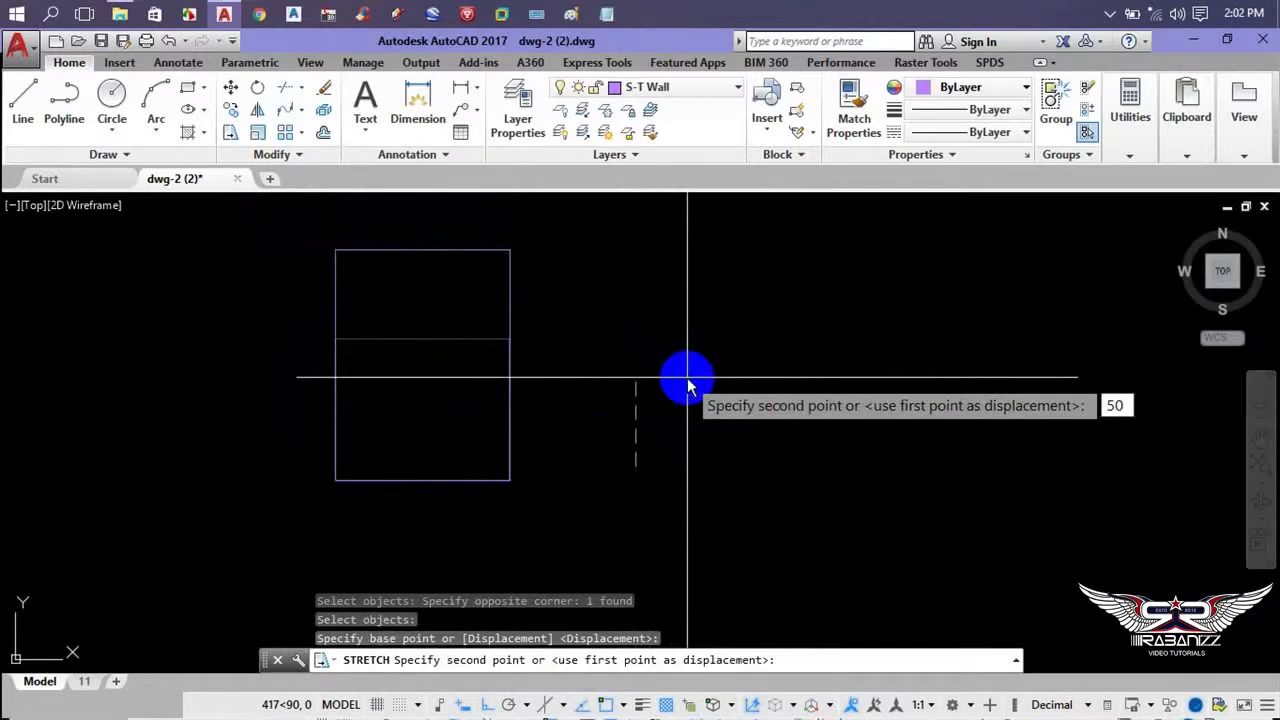
pyautogui.press('Return')
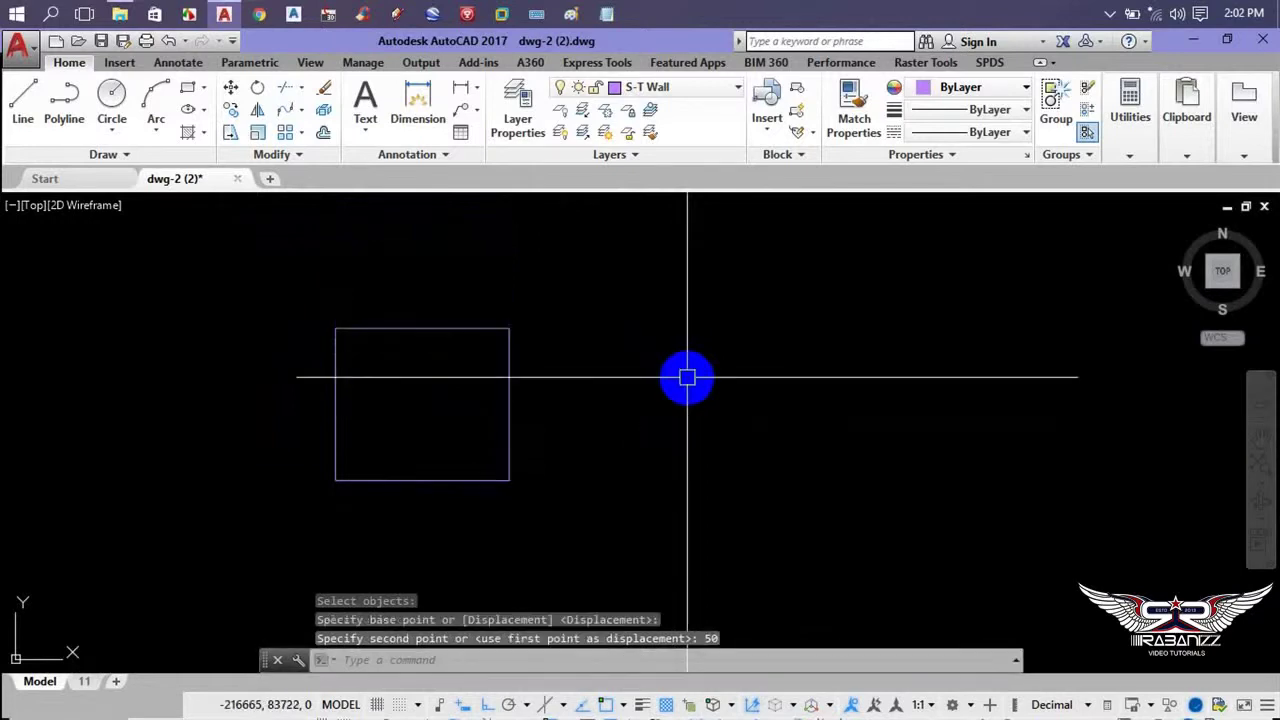
pyautogui.moveTo(518, 405); pyautogui.dragTo(323, 456, button='middle')
pyautogui.scroll(-3, 370, 415)
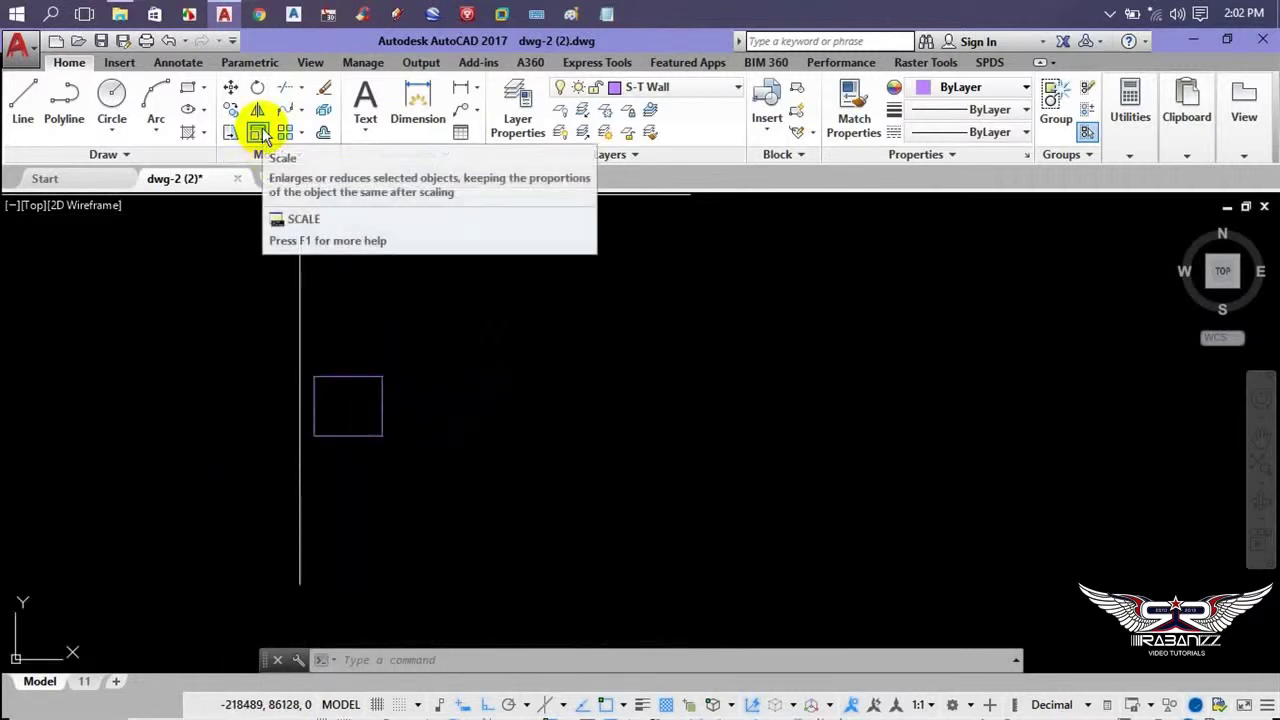
# - Start scaling the small box, using its lower-left corner as the base point
pyautogui.click(459, 450)
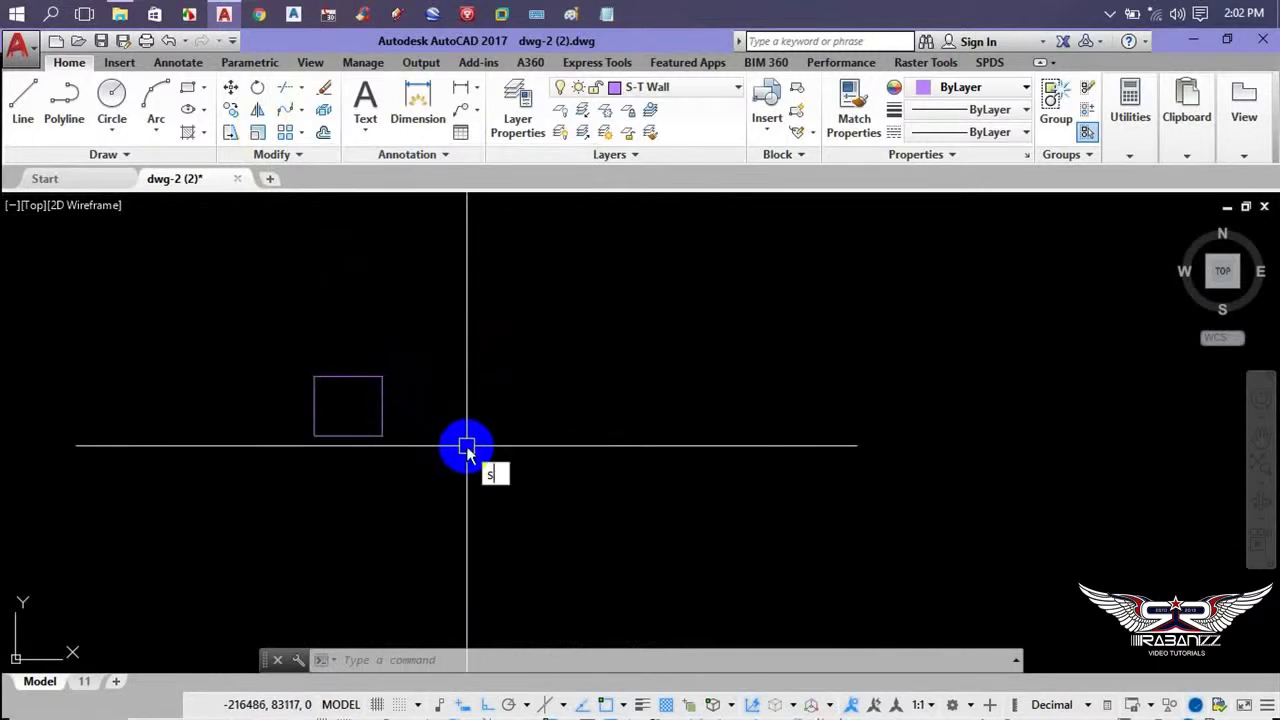
pyautogui.press('Return')
pyautogui.click(506, 337)
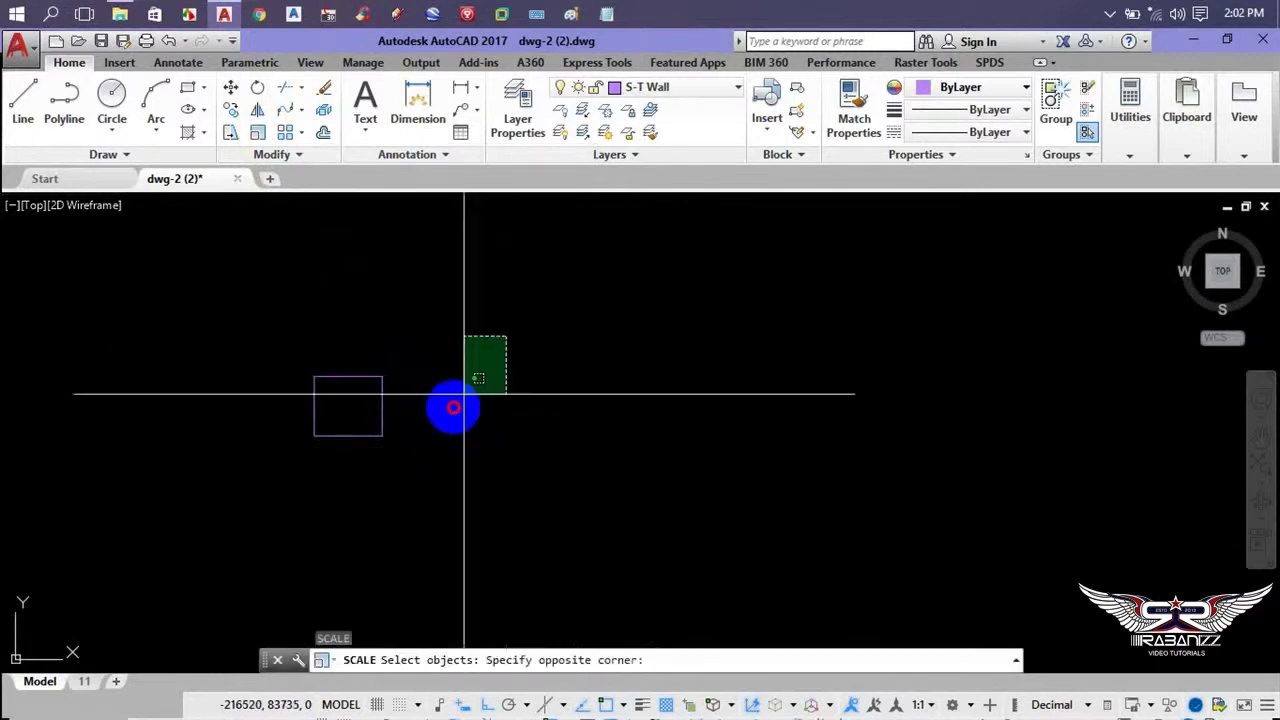
pyautogui.click(364, 496)
pyautogui.press('Return')
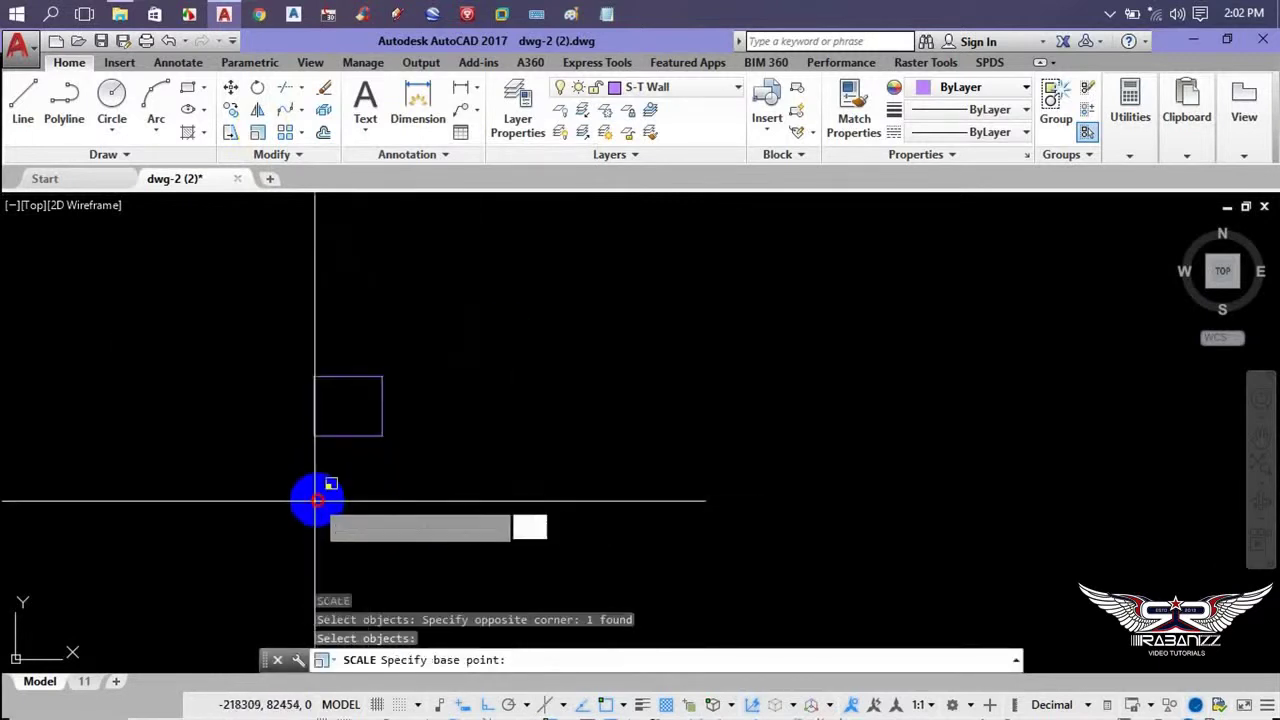
pyautogui.click(315, 499)
# - Enter scale factor 50 and pan to show the enlarged box beside the plans
pyautogui.scroll(-3, 461, 520)
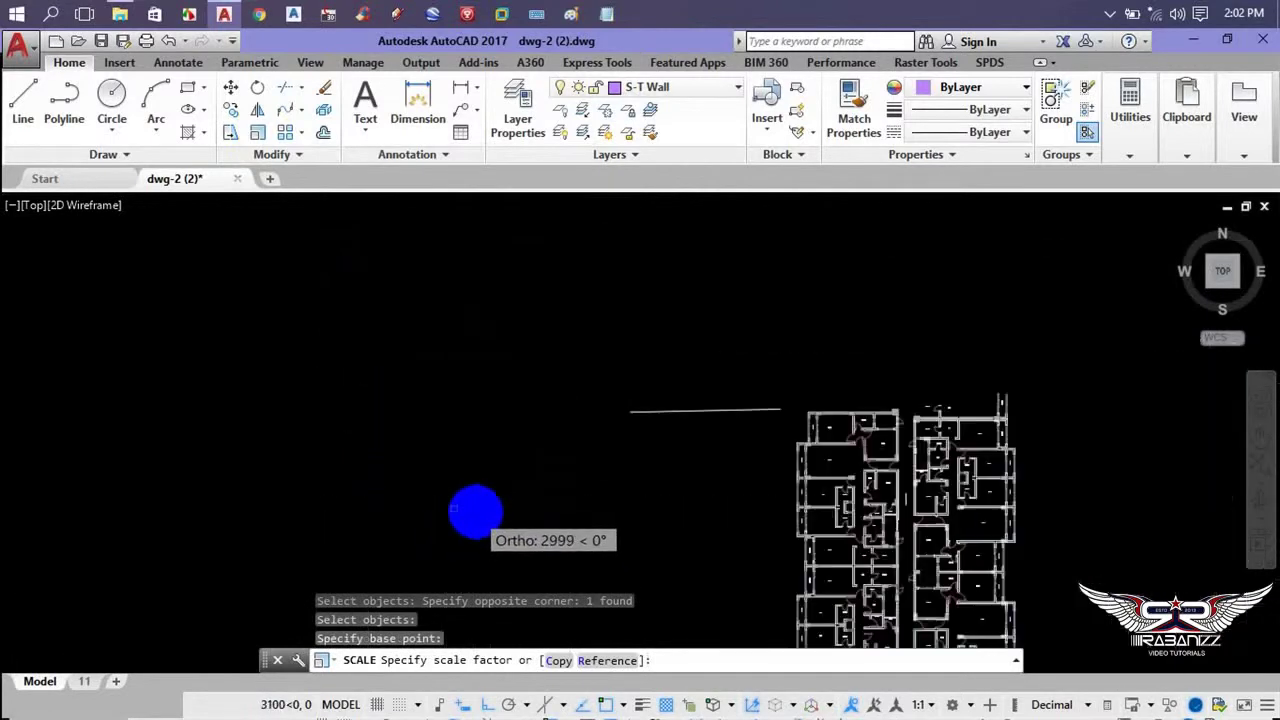
pyautogui.scroll(-2, 471, 514)
pyautogui.scroll(2, 436, 519)
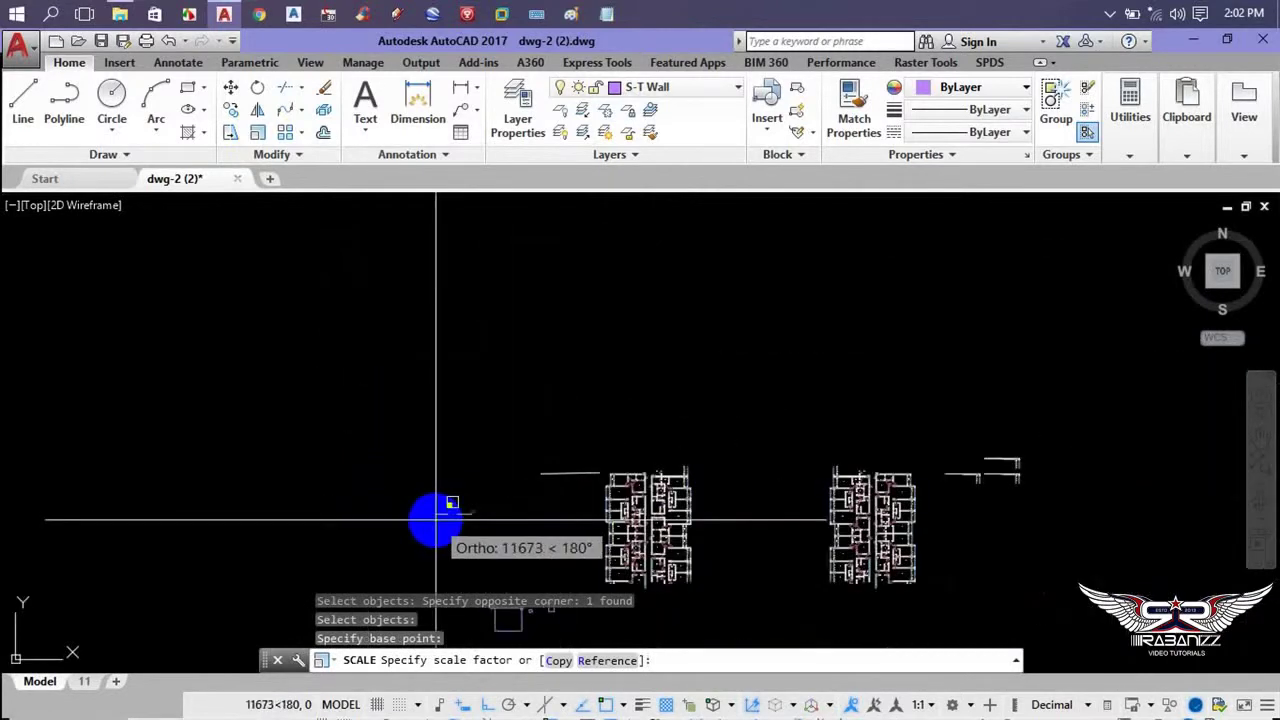
pyautogui.scroll(2, 436, 519)
pyautogui.scroll(3, 480, 523)
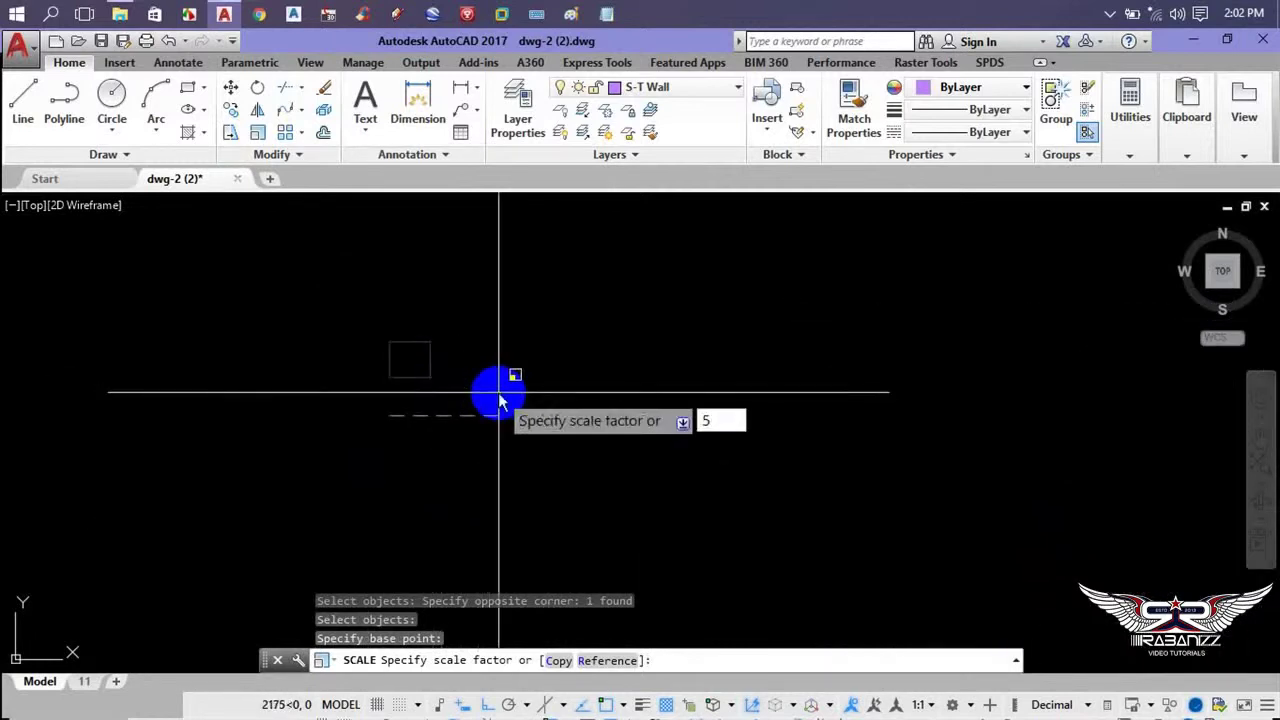
pyautogui.write('50')
pyautogui.press('Return')
pyautogui.scroll(-5, 540, 420)
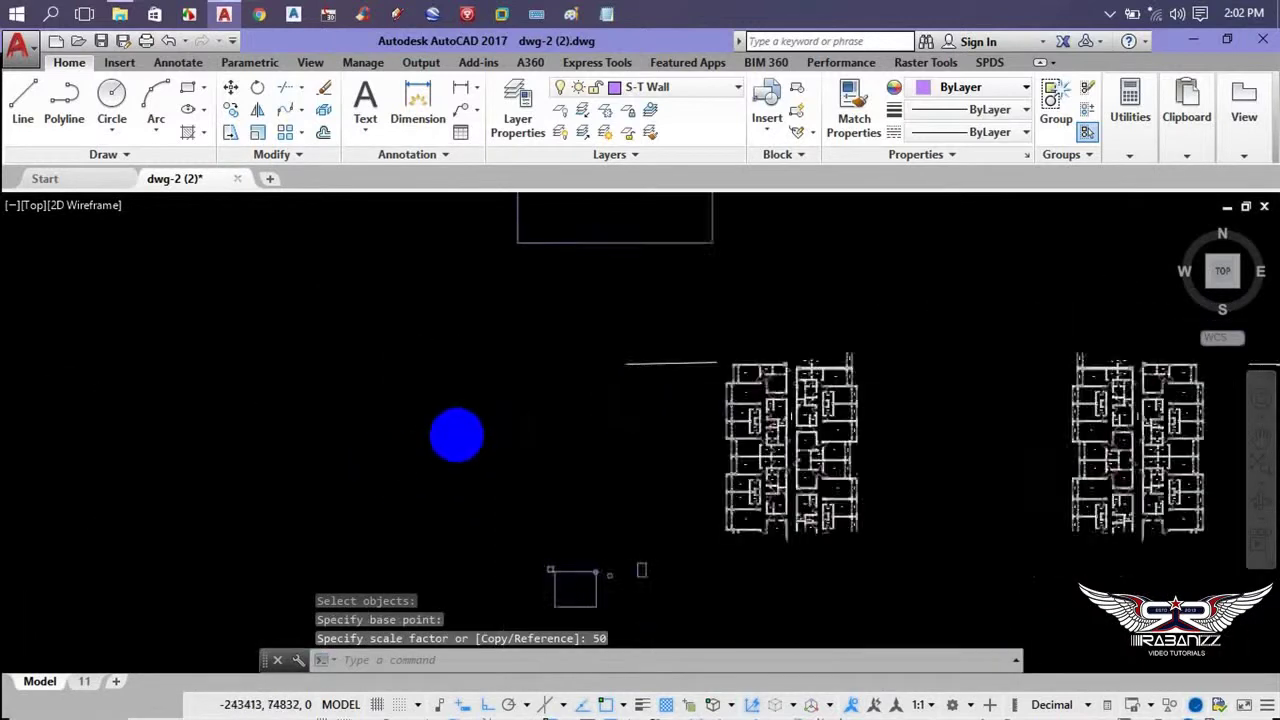
pyautogui.scroll(-4, 466, 434)
pyautogui.scroll(-2, 490, 400)
pyautogui.scroll(6, 509, 354)
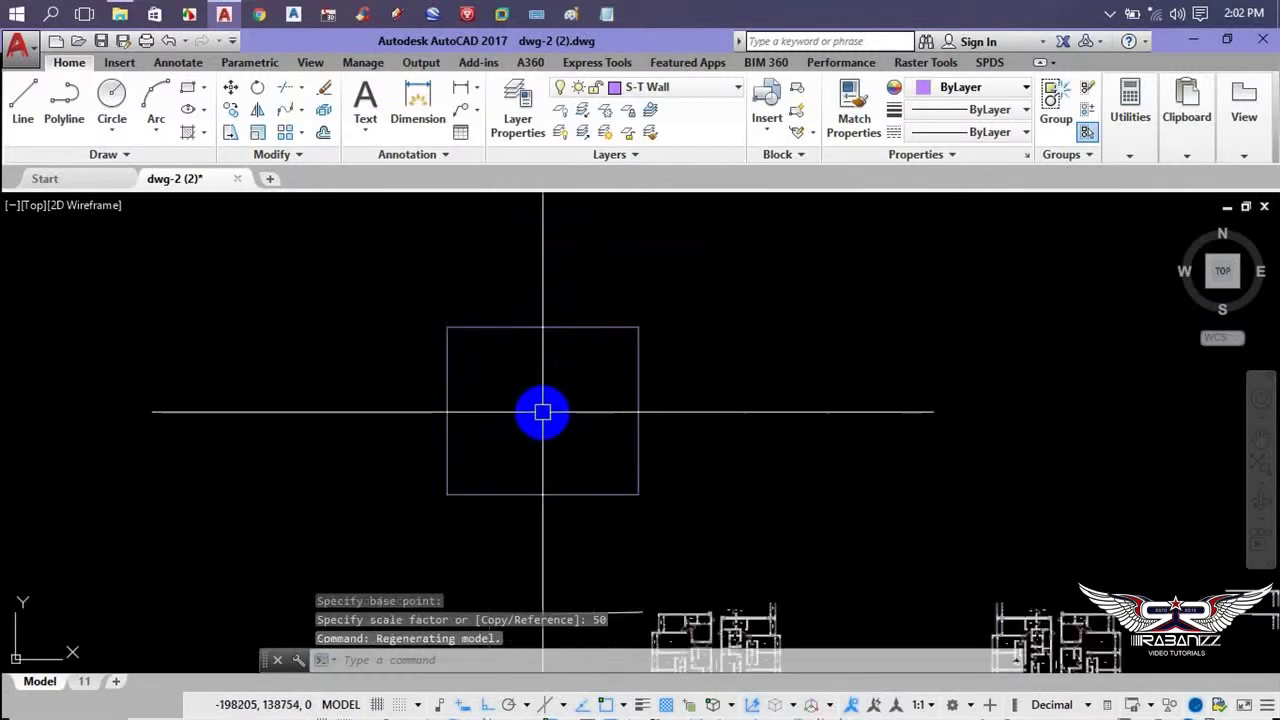
pyautogui.moveTo(540, 408); pyautogui.dragTo(505, 354, button='middle')
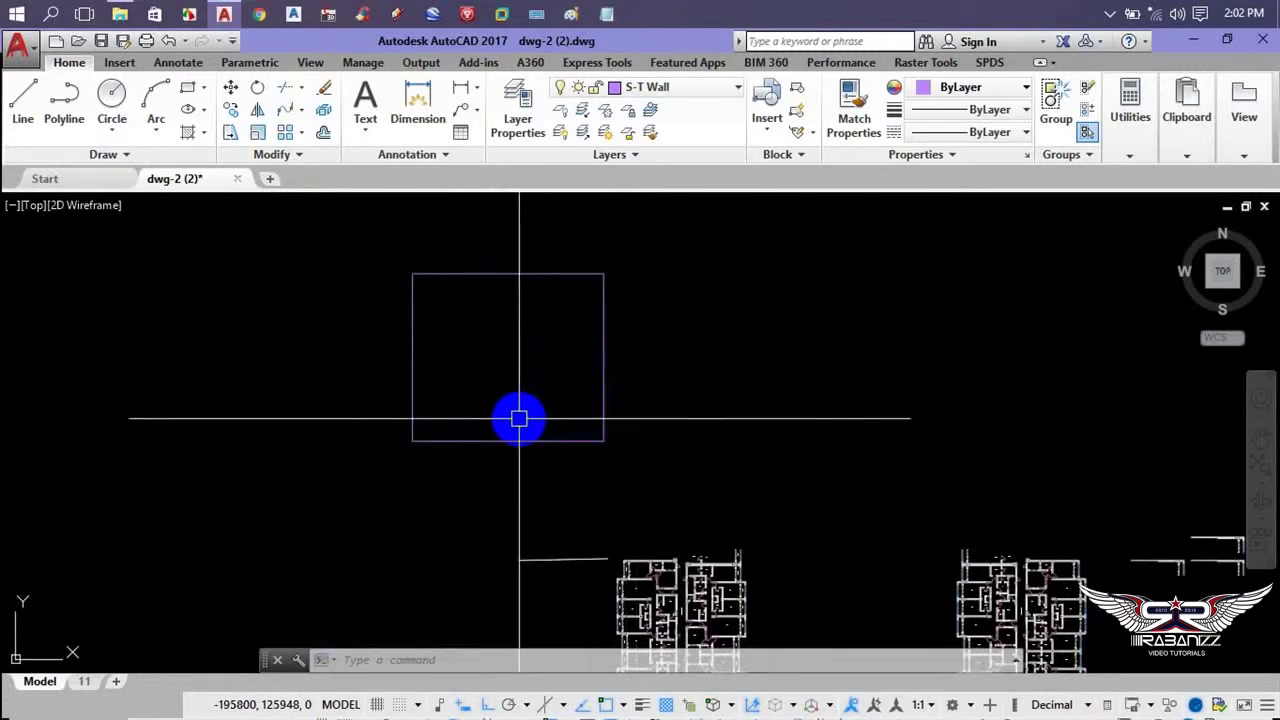
pyautogui.write('rec')
# - Draw a small rectangle from the square's lower-left corner
pyautogui.press('Return')
pyautogui.scroll(4, 473, 426)
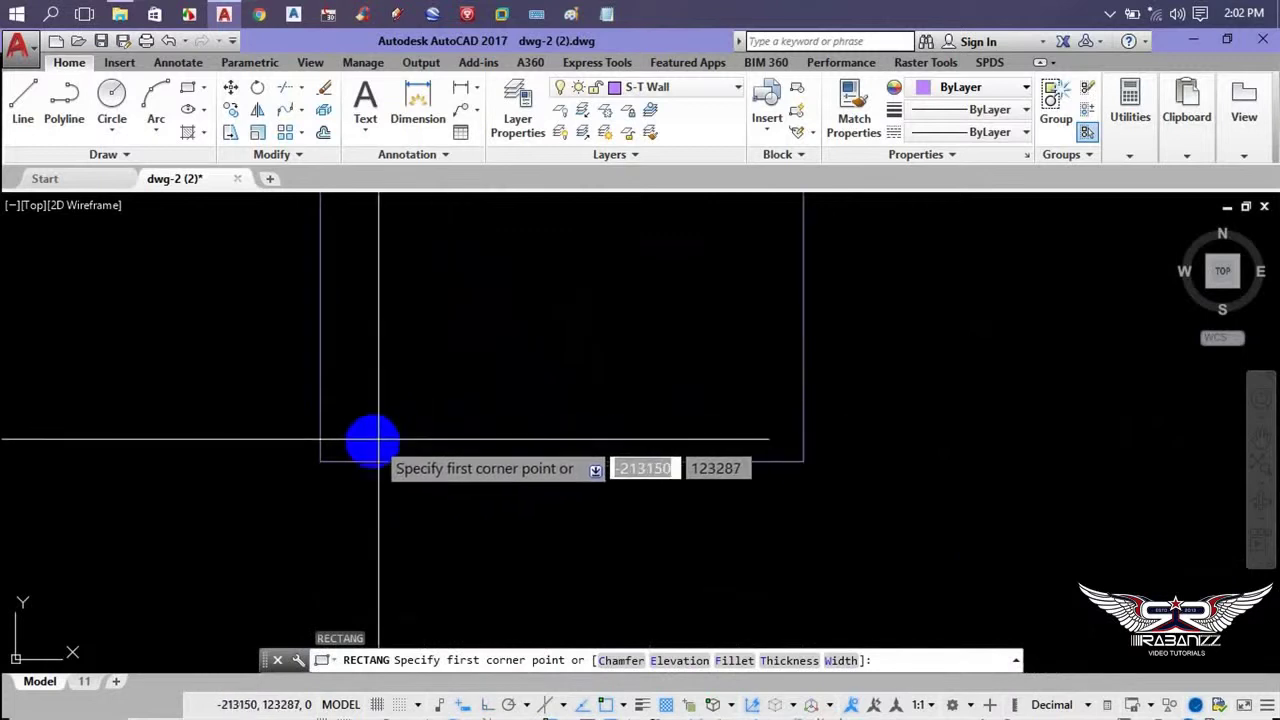
pyautogui.click(321, 461)
pyautogui.click(530, 327)
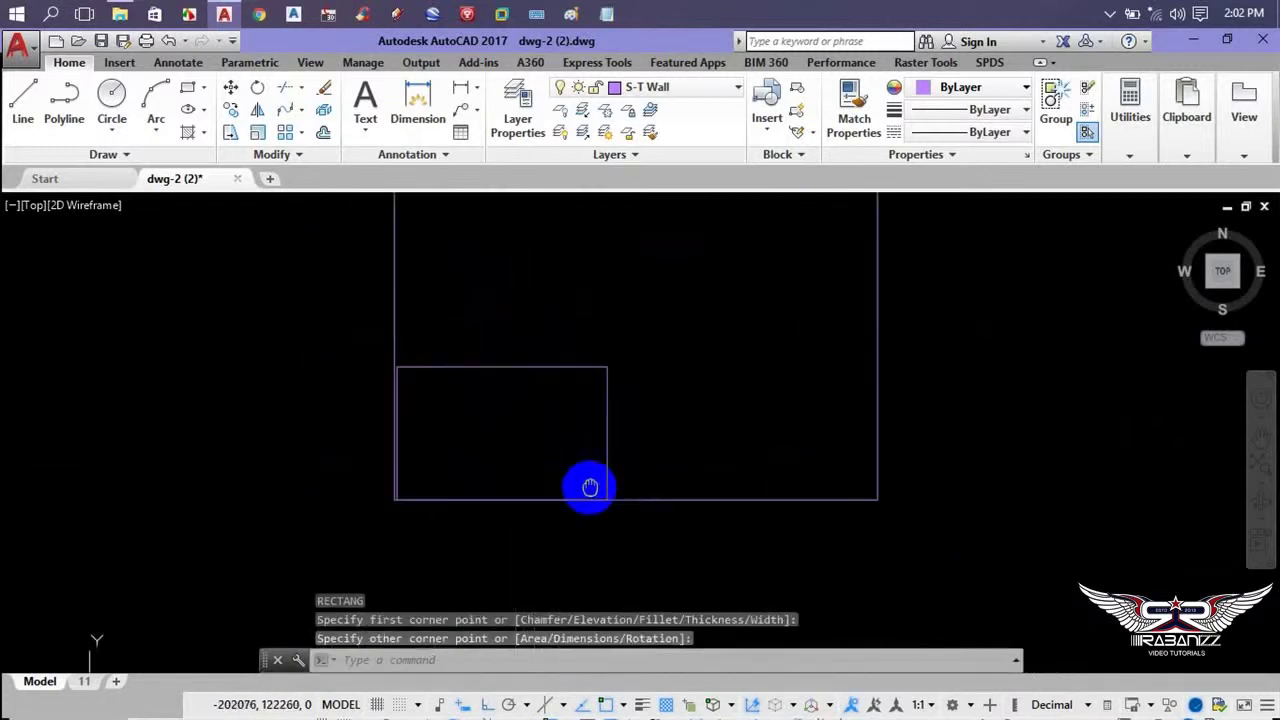
pyautogui.scroll(-4, 588, 484)
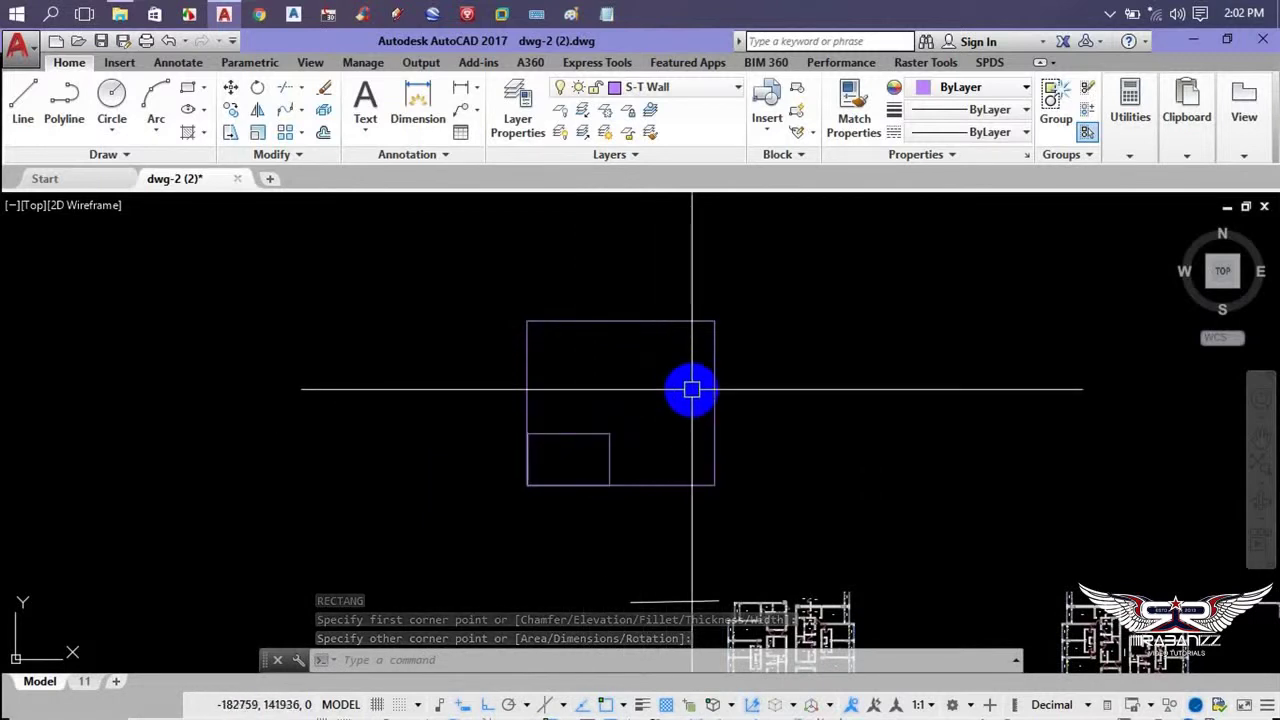
# - Scale the square by Reference so its width matches the small rectangle's width
pyautogui.write('sc')
pyautogui.press('Return')
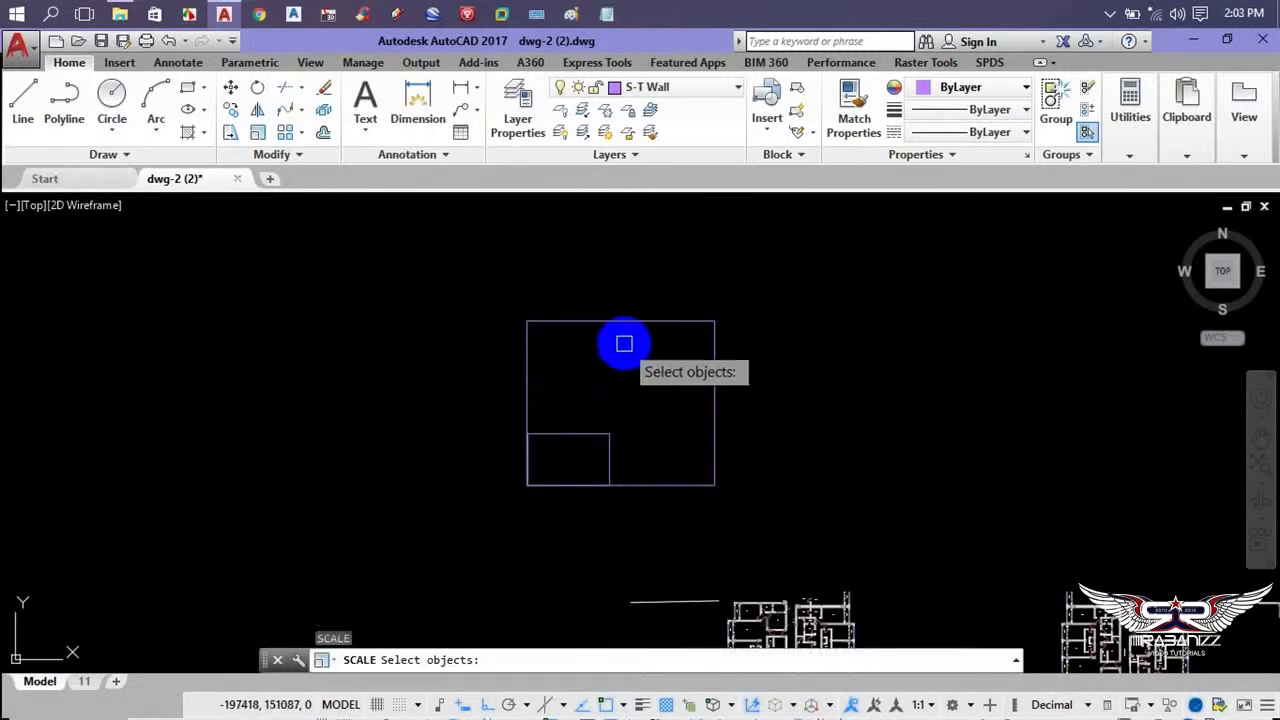
pyautogui.click(623, 343)
pyautogui.click(600, 323)
pyautogui.press('Return')
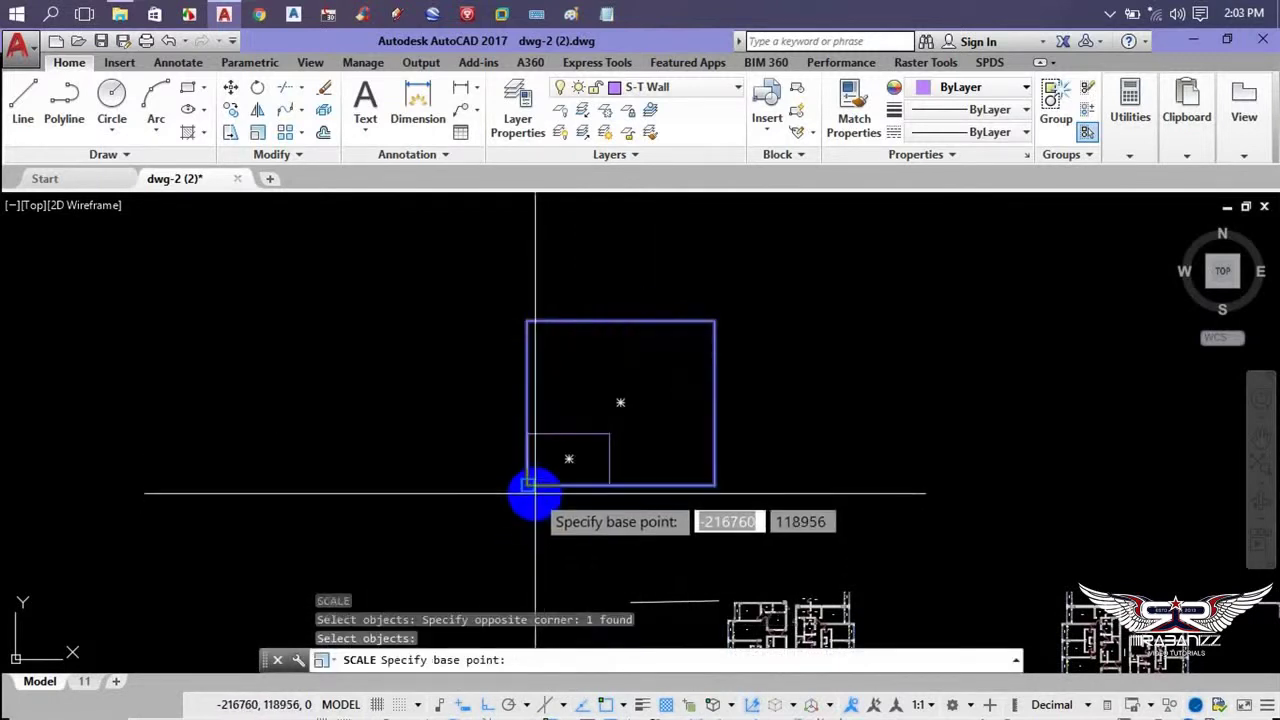
pyautogui.click(528, 486)
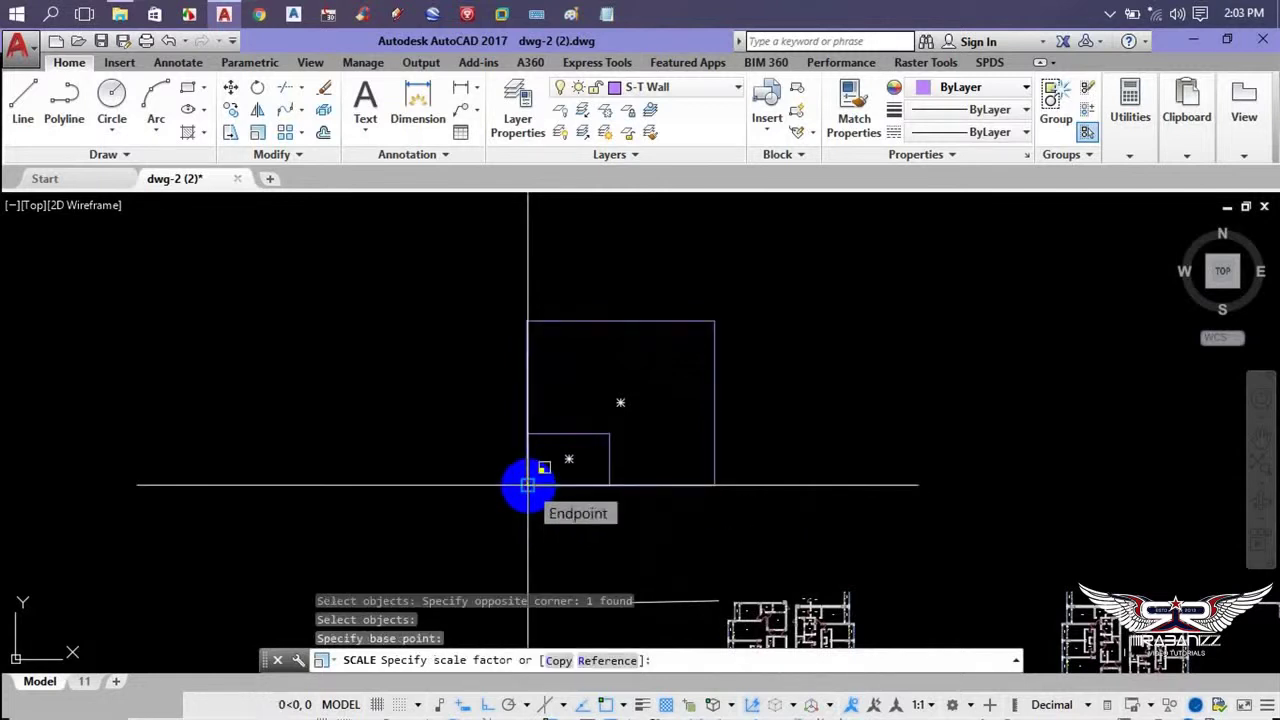
pyautogui.write('r')
pyautogui.press('Return')
pyautogui.click(528, 486)
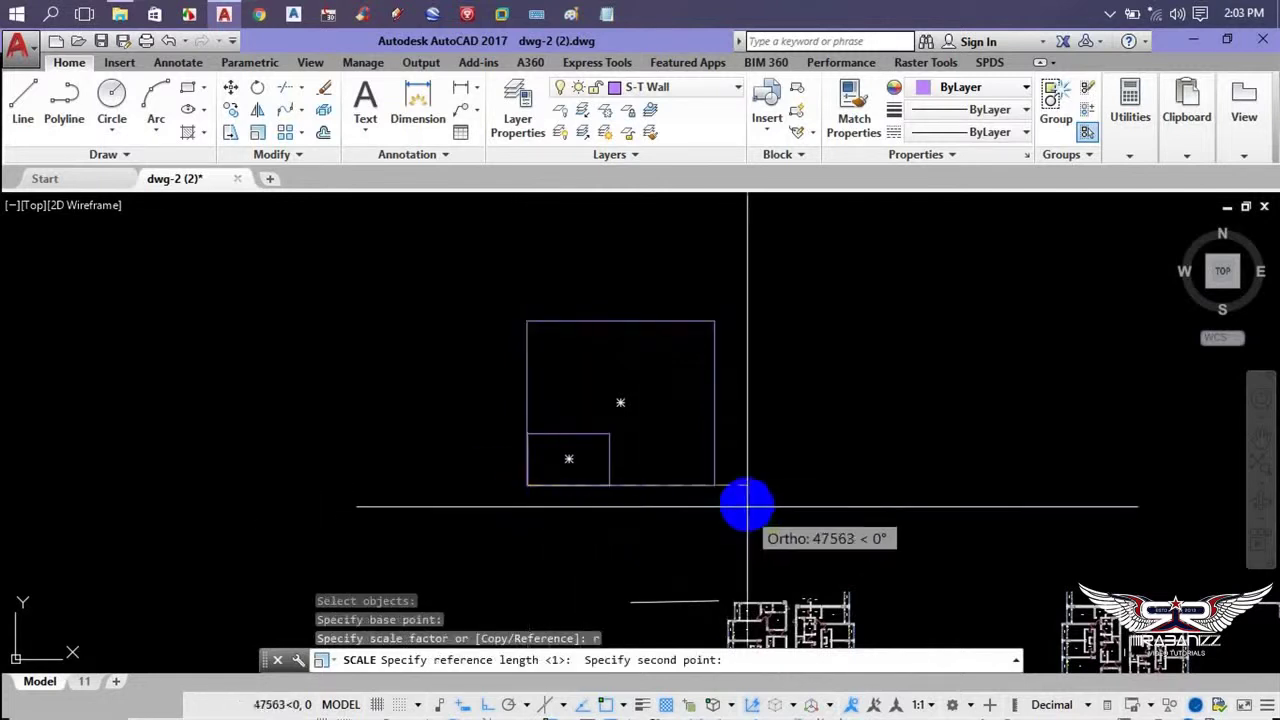
pyautogui.click(714, 486)
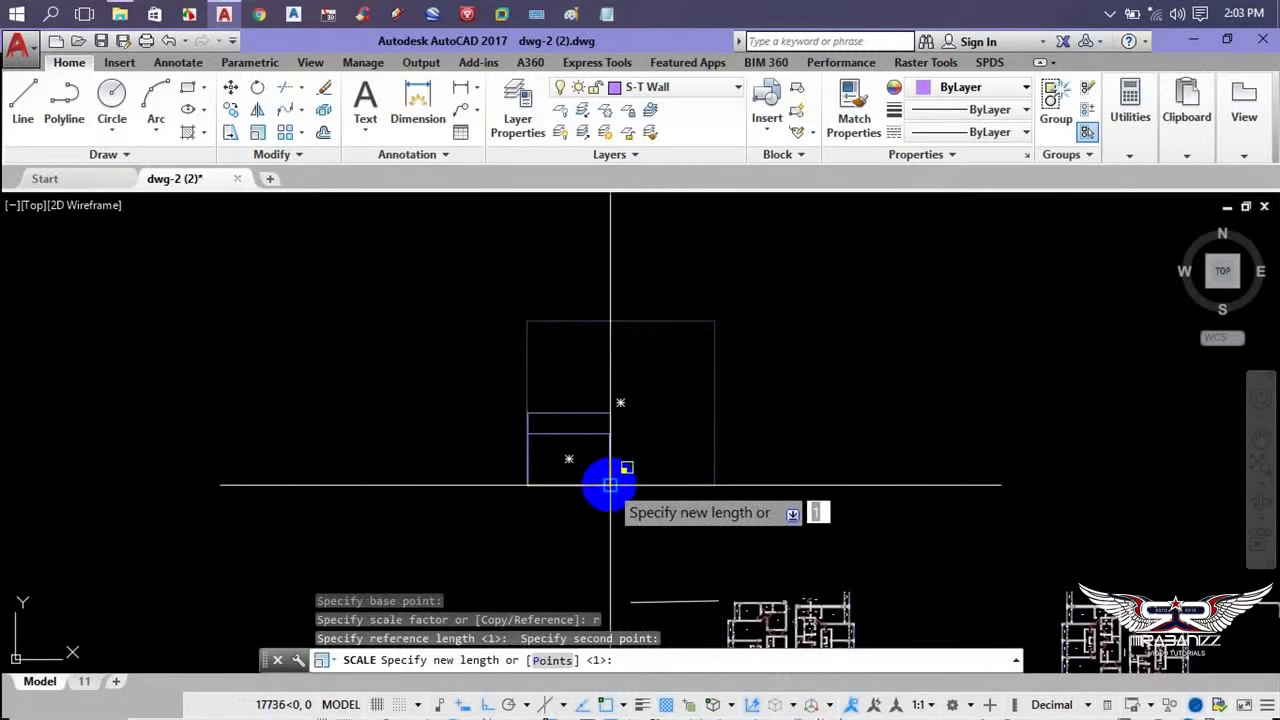
pyautogui.click(610, 486)
pyautogui.scroll(2, 600, 455)
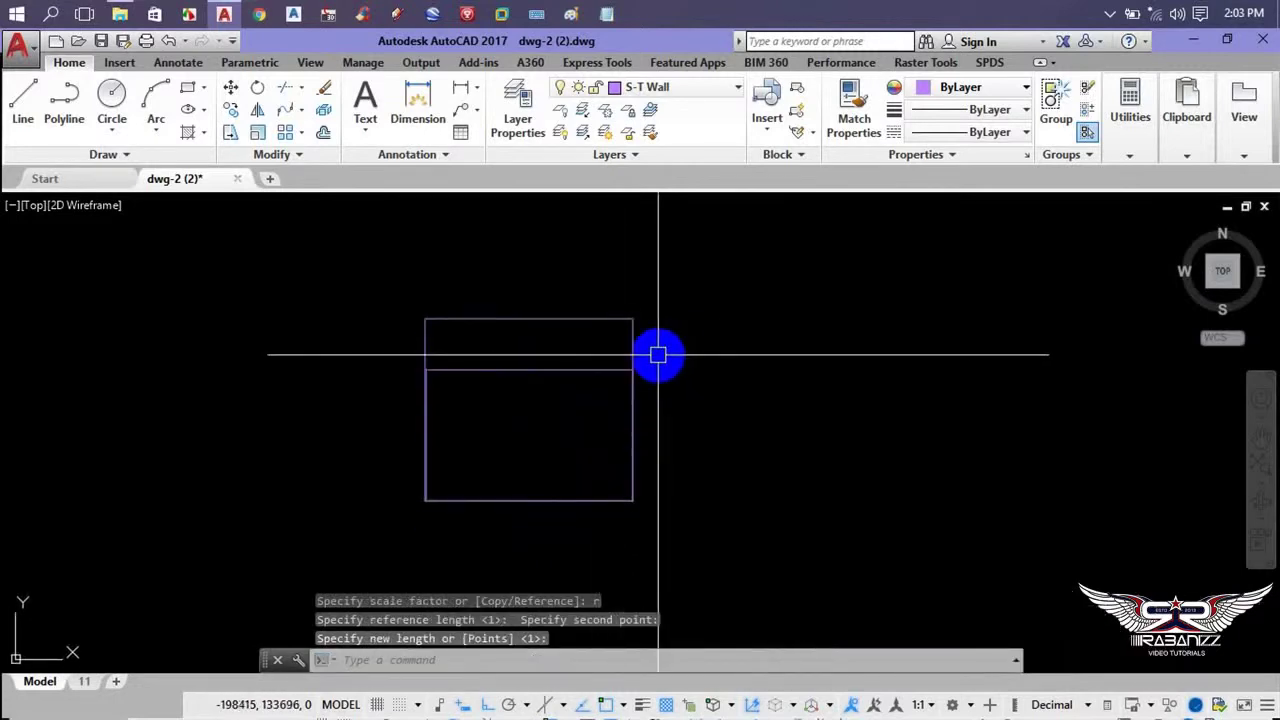
pyautogui.scroll(-3, 657, 354)
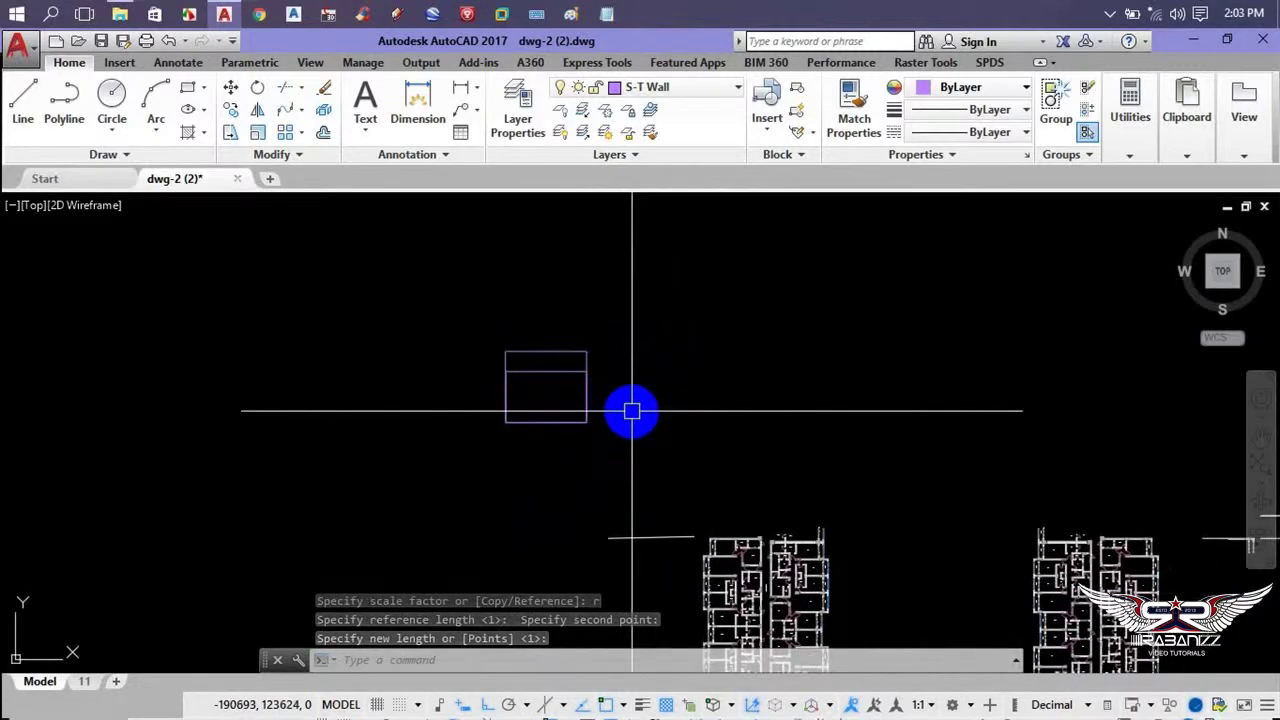
# - Scale both rectangles by a factor of 2, then reselect them
pyautogui.press('Return')
pyautogui.click(723, 331)
pyautogui.click(423, 454)
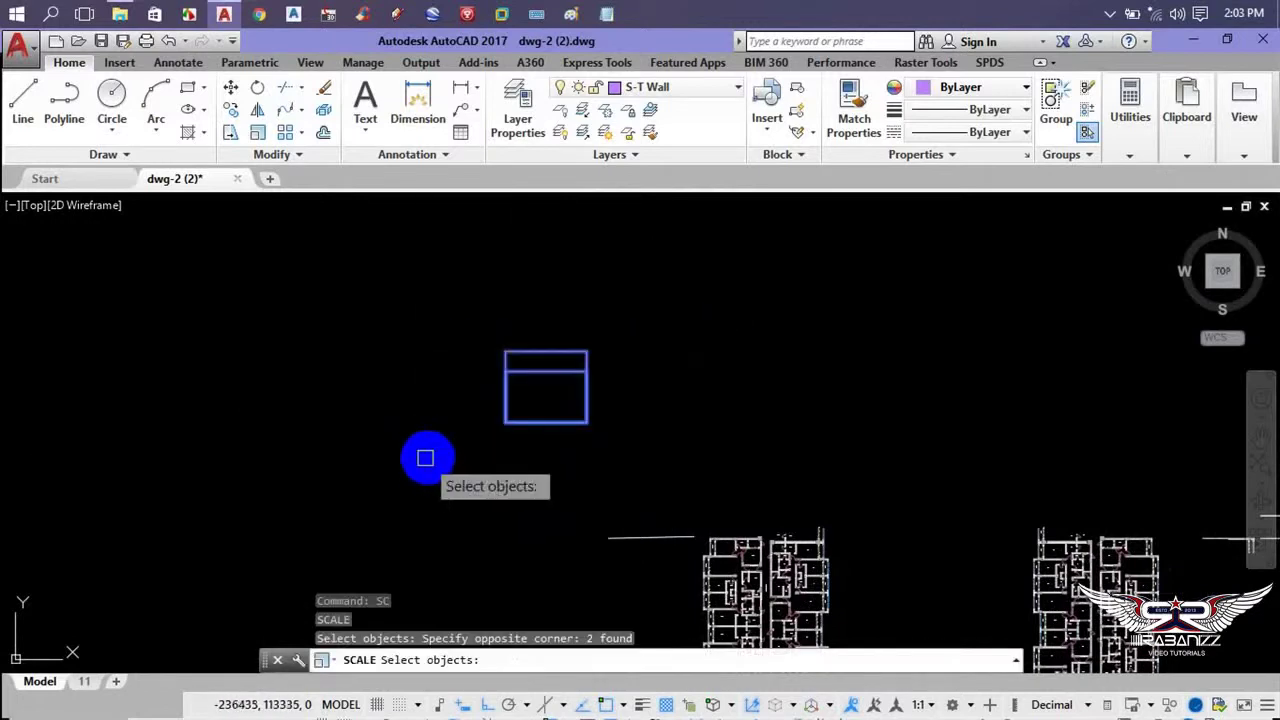
pyautogui.press('Return')
pyautogui.click(588, 392)
pyautogui.write('2')
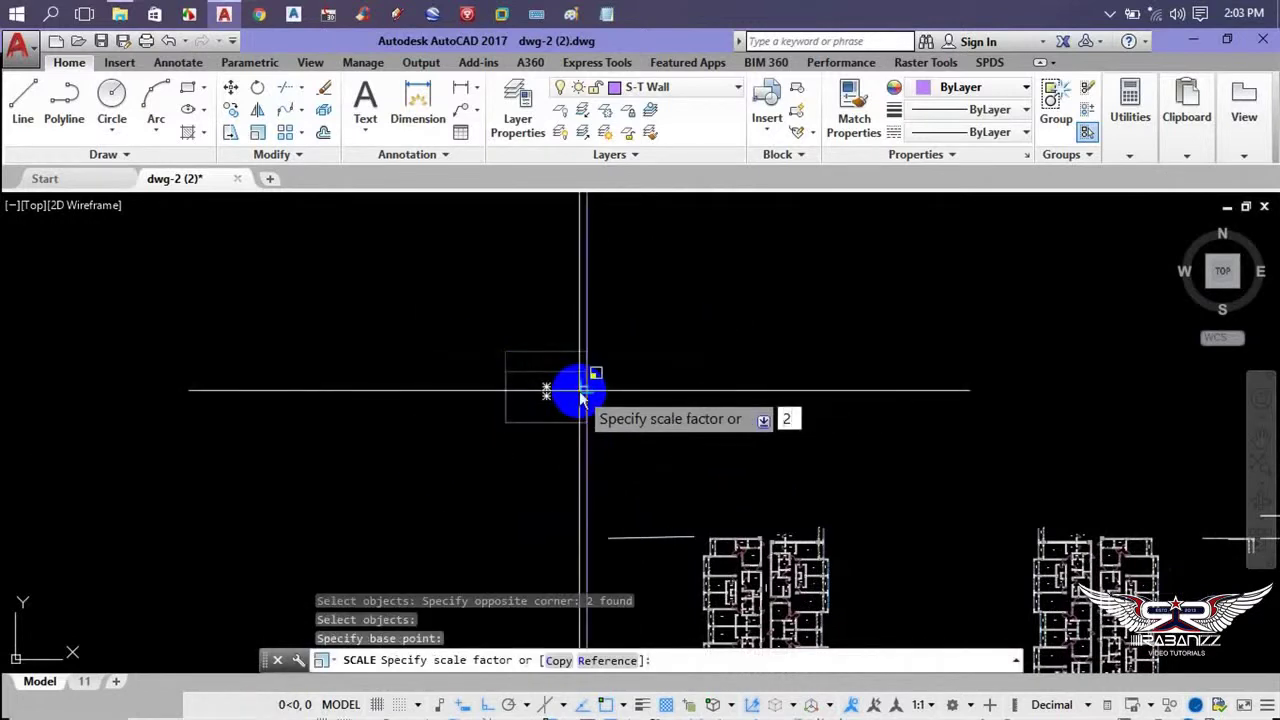
pyautogui.press('Return')
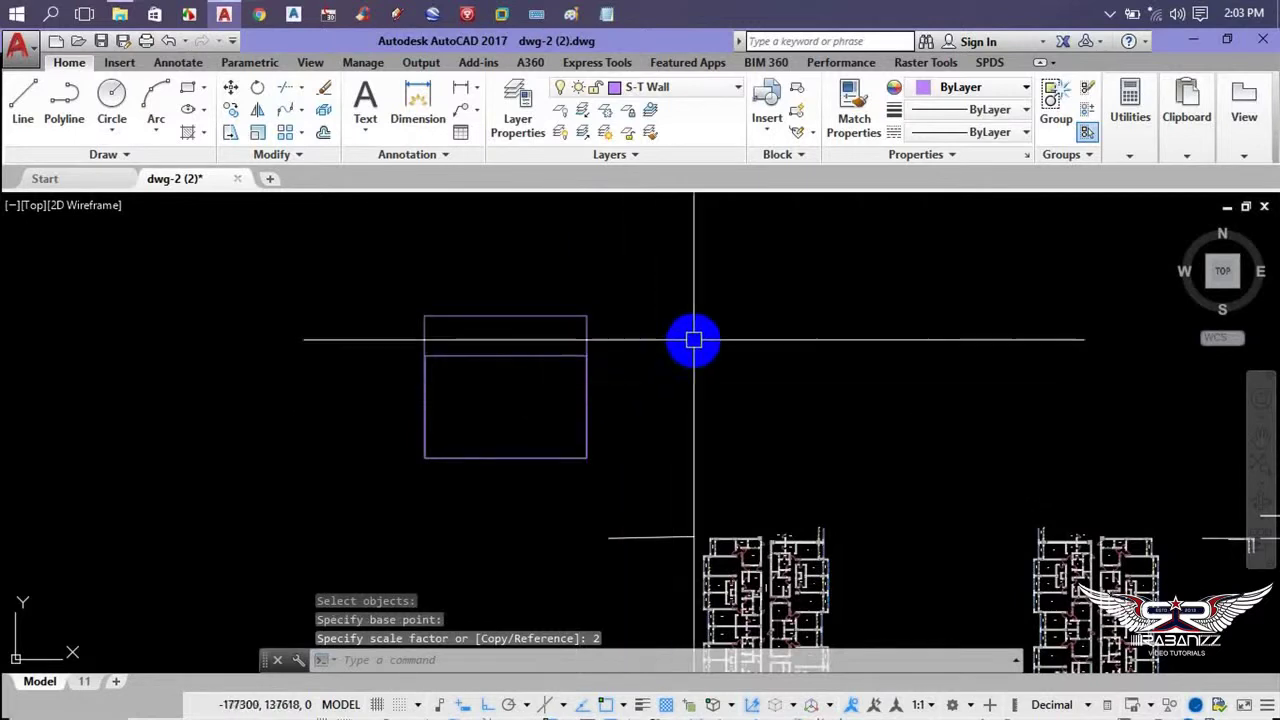
pyautogui.click(737, 271)
pyautogui.click(466, 437)
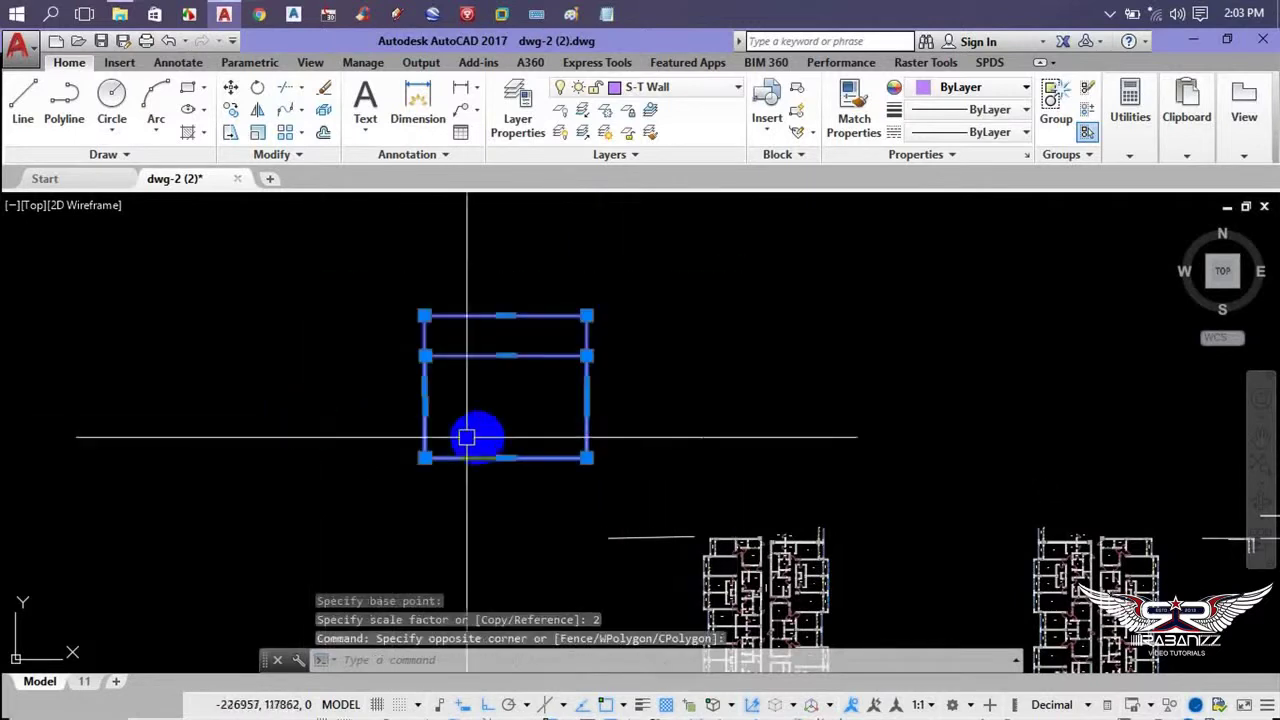
# - Show the Properties of the stacked rectangles to check their vertex and area values
pyautogui.rightClick(636, 289)
pyautogui.click(718, 686)
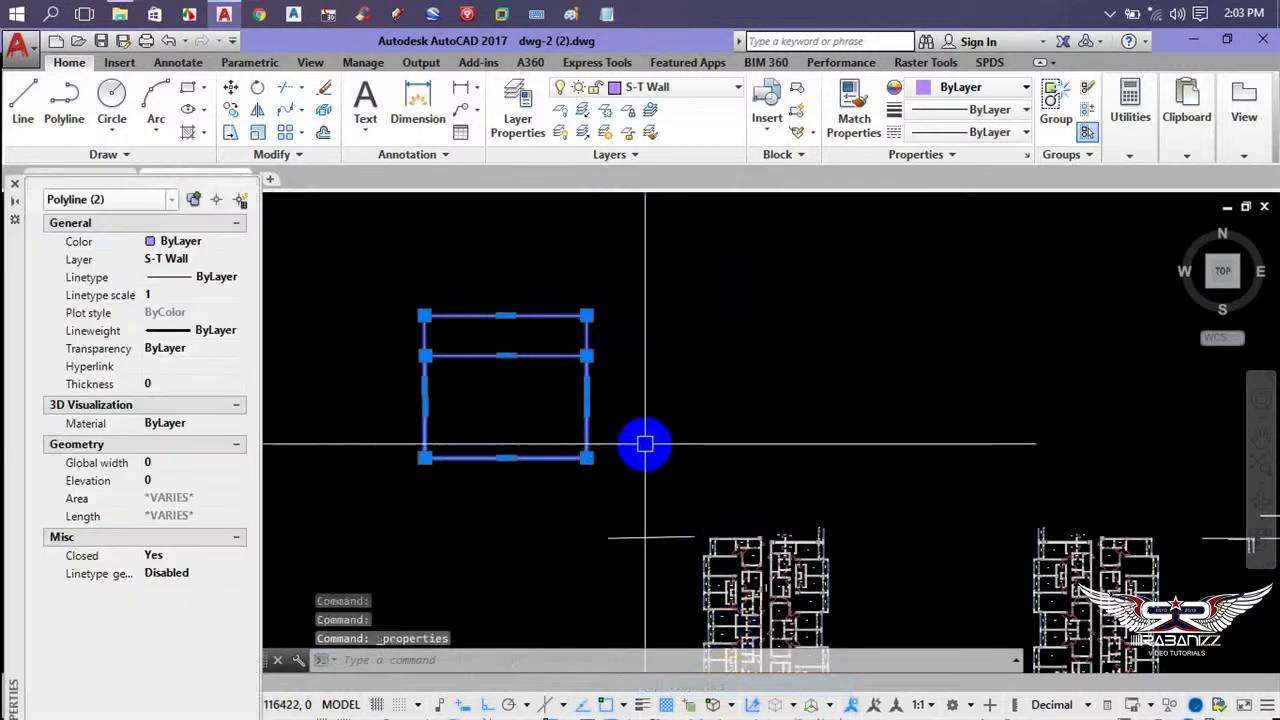
pyautogui.moveTo(646, 443); pyautogui.dragTo(687, 440, button='middle')
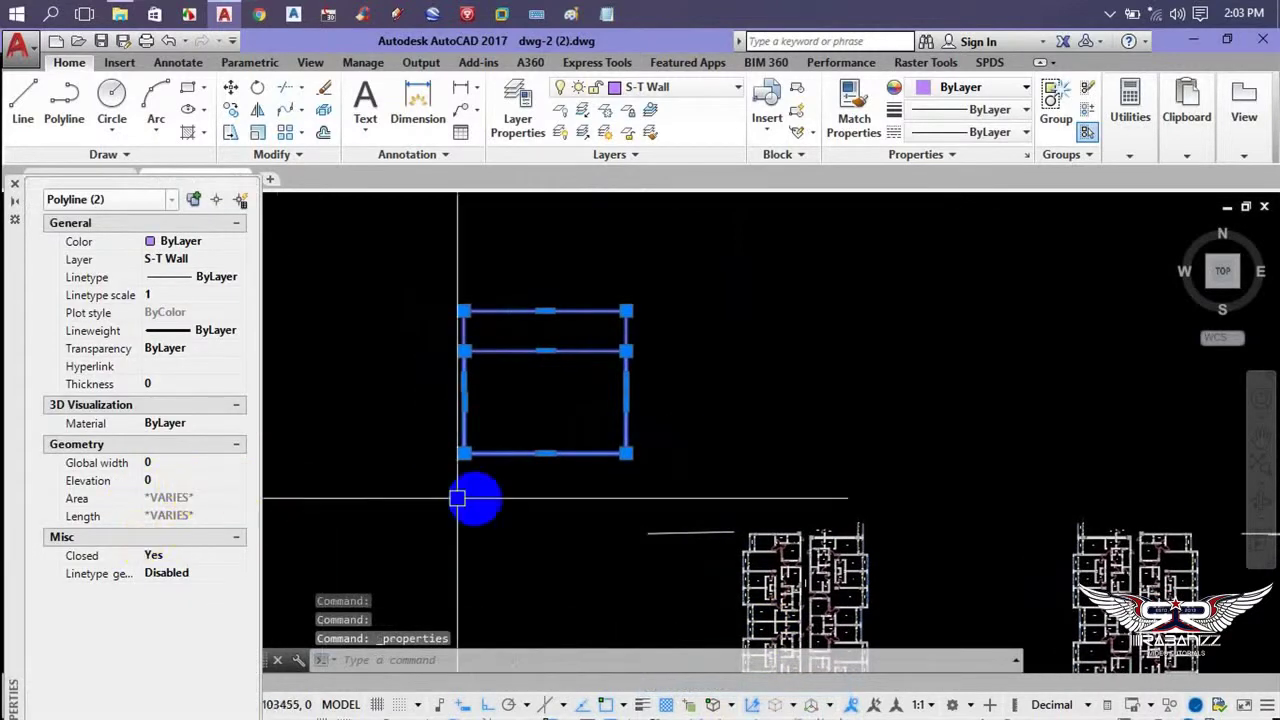
pyautogui.press('Escape')
pyautogui.click(531, 352)
pyautogui.click(275, 442)
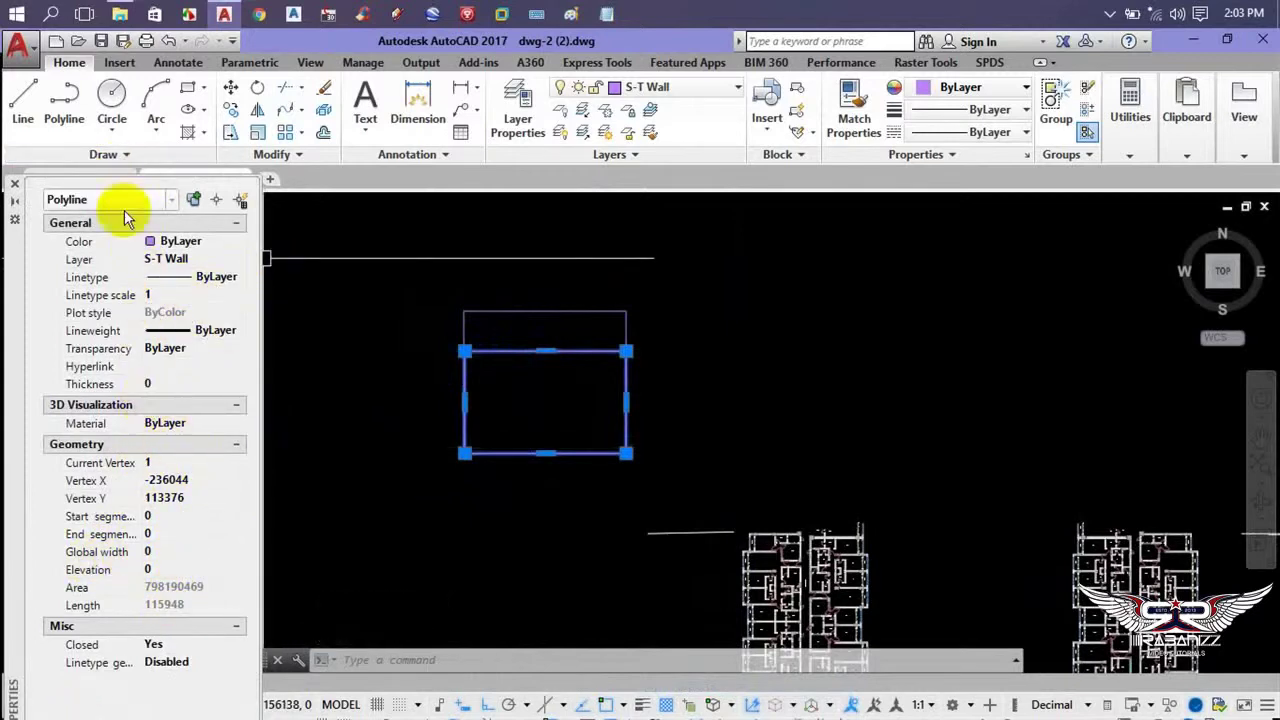
pyautogui.click(15, 184)
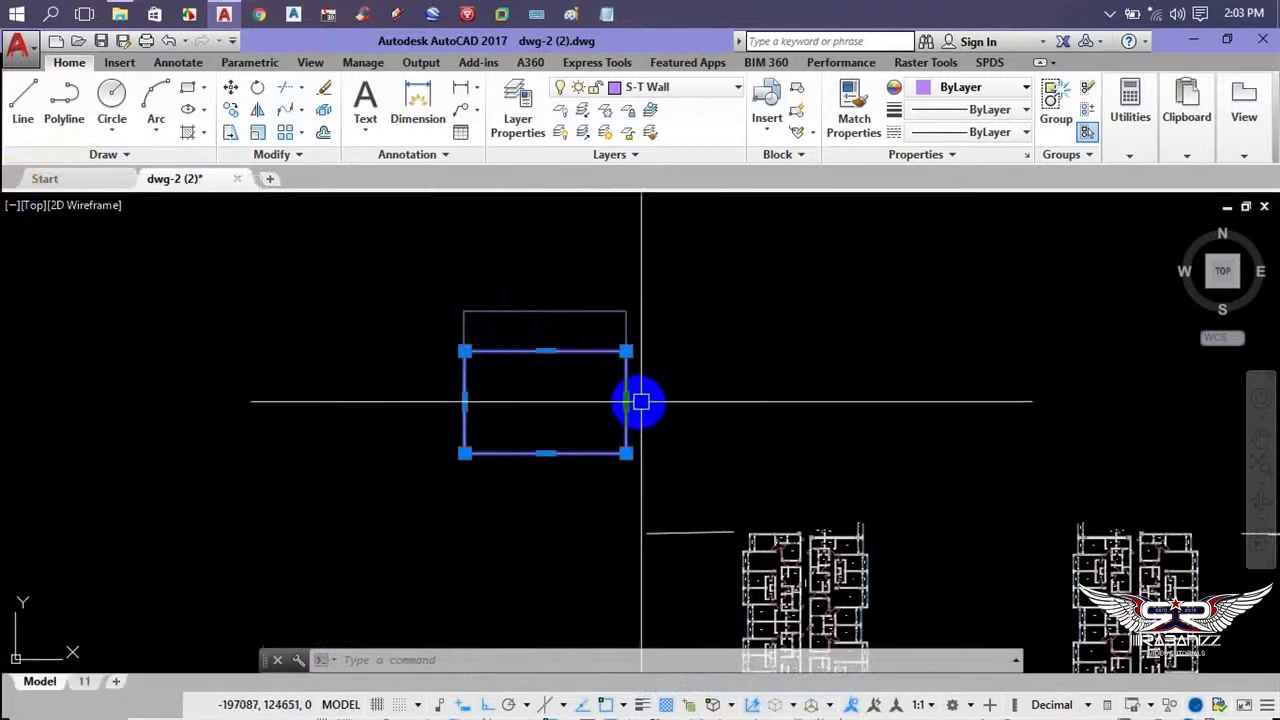
pyautogui.rightClick(490, 405)
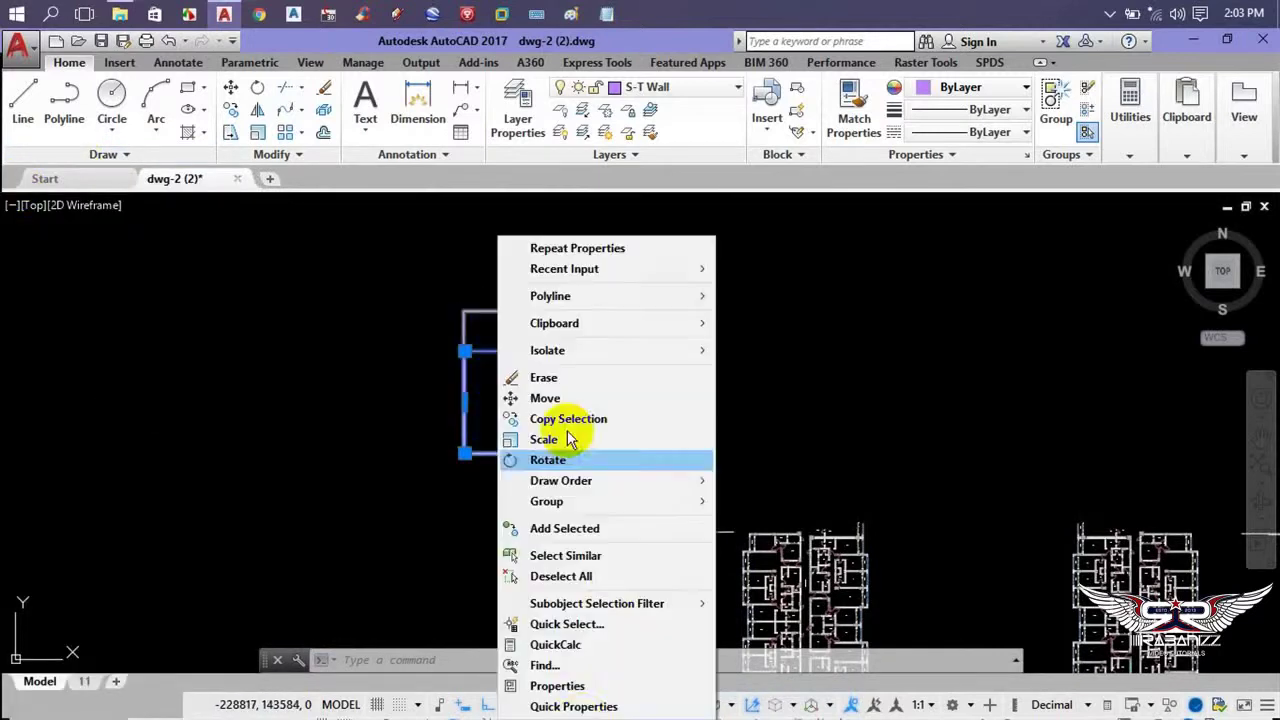
pyautogui.click(557, 689)
pyautogui.moveTo(528, 458); pyautogui.dragTo(611, 463, button='middle')
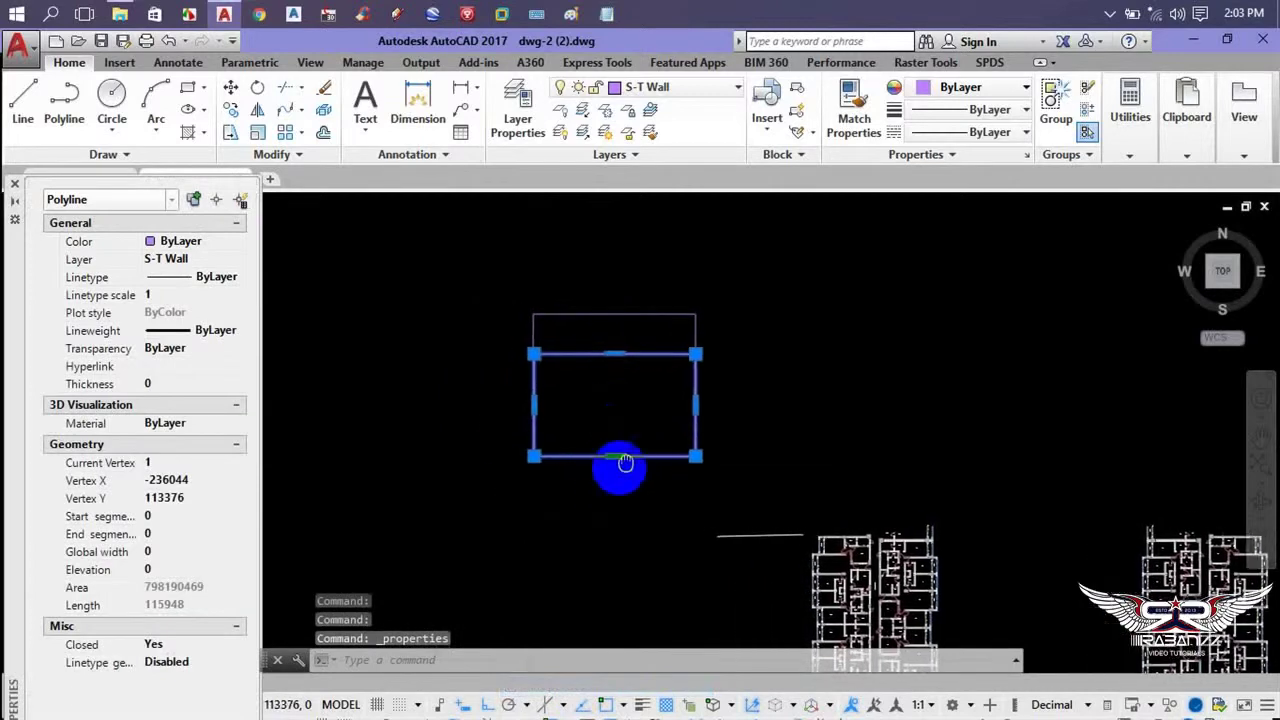
pyautogui.press('Escape')
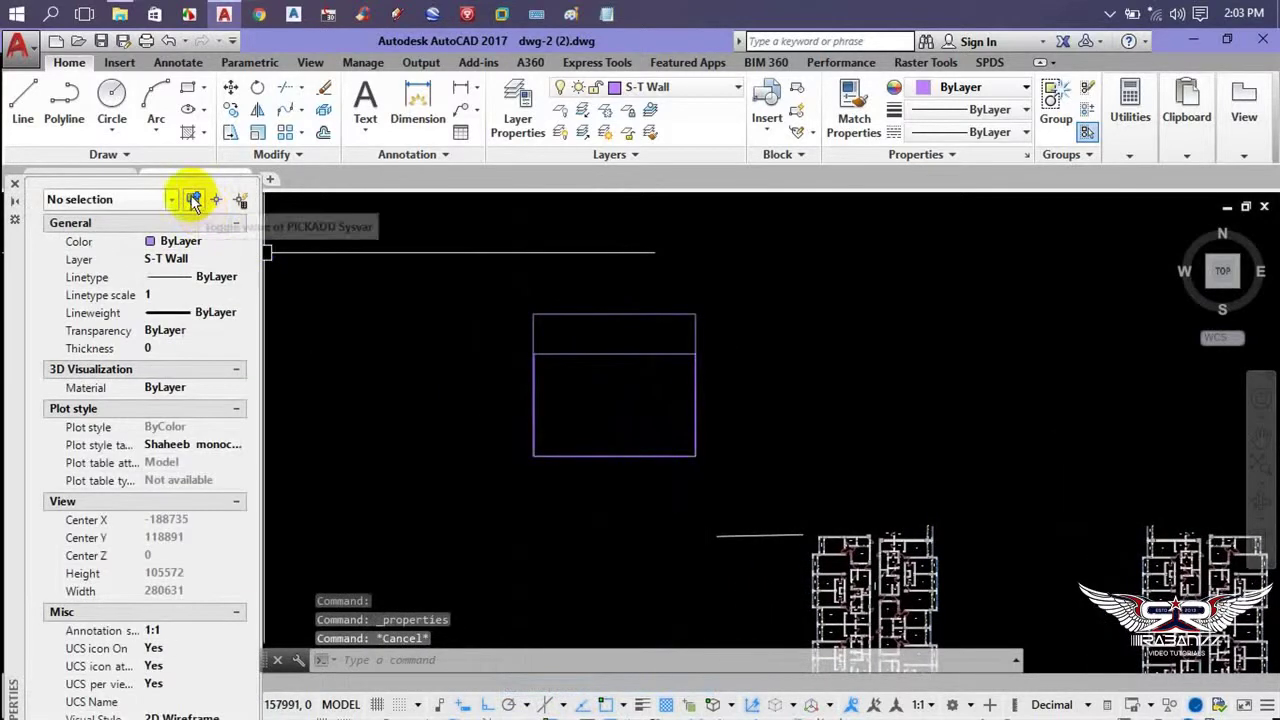
# - Toggle PICKADD and pick the taller and shorter rectangles one at a time to compare them
pyautogui.click(194, 200)
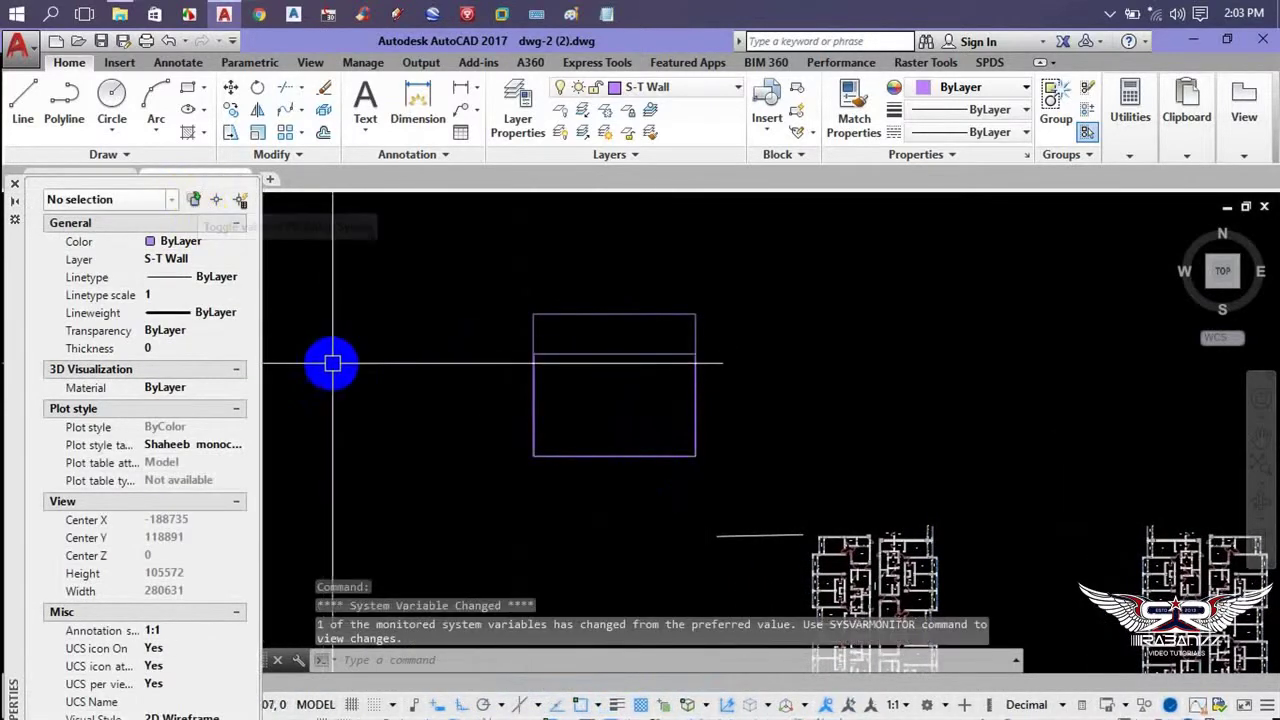
pyautogui.click(605, 314)
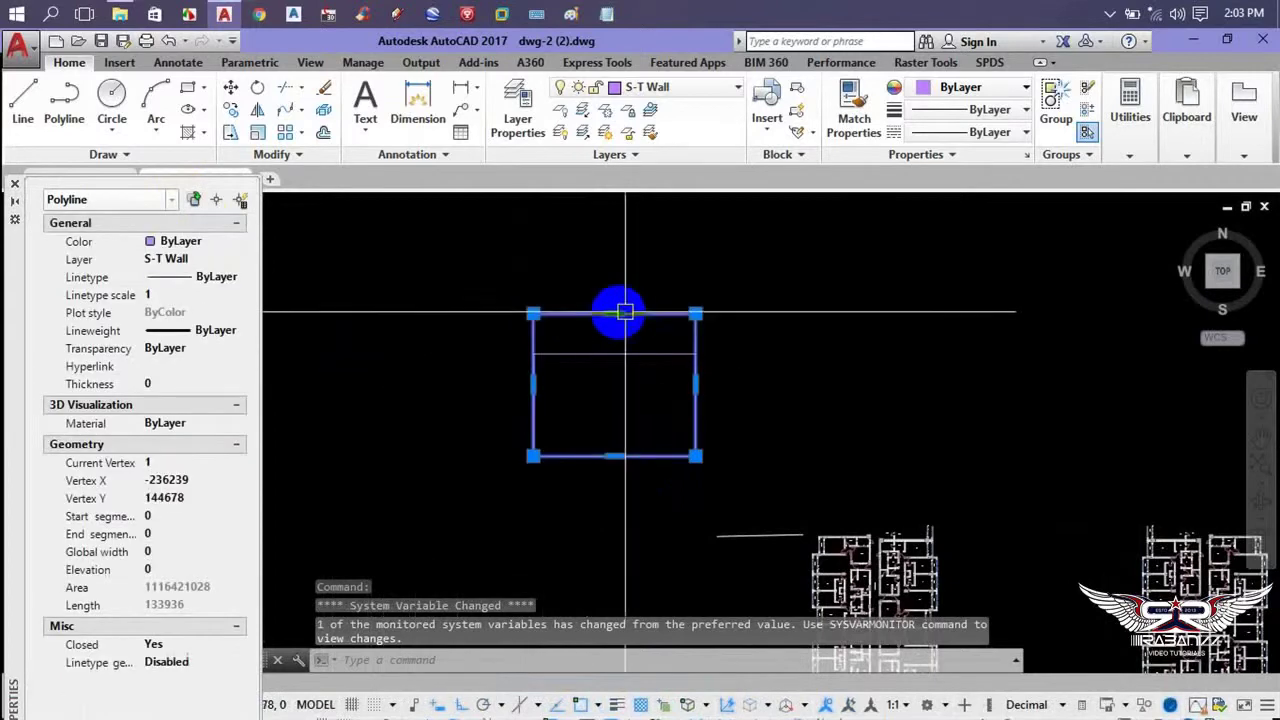
pyautogui.click(616, 355)
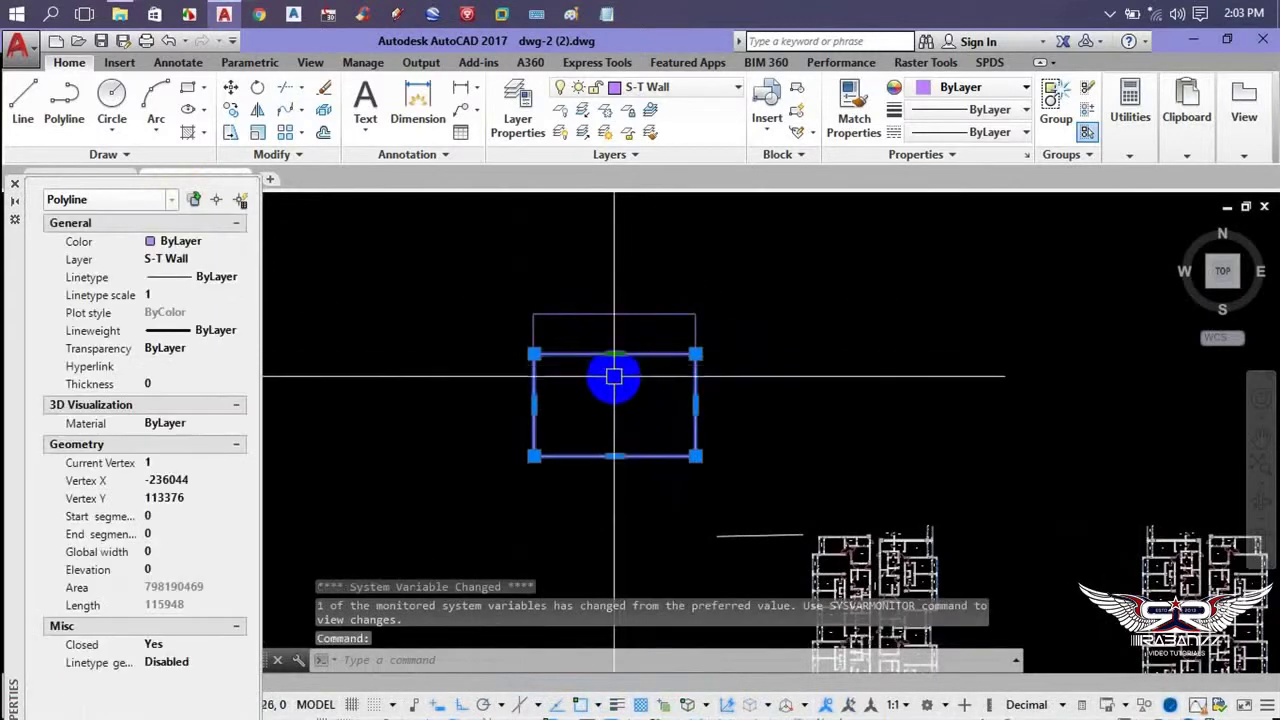
pyautogui.press('Escape')
pyautogui.click(775, 535)
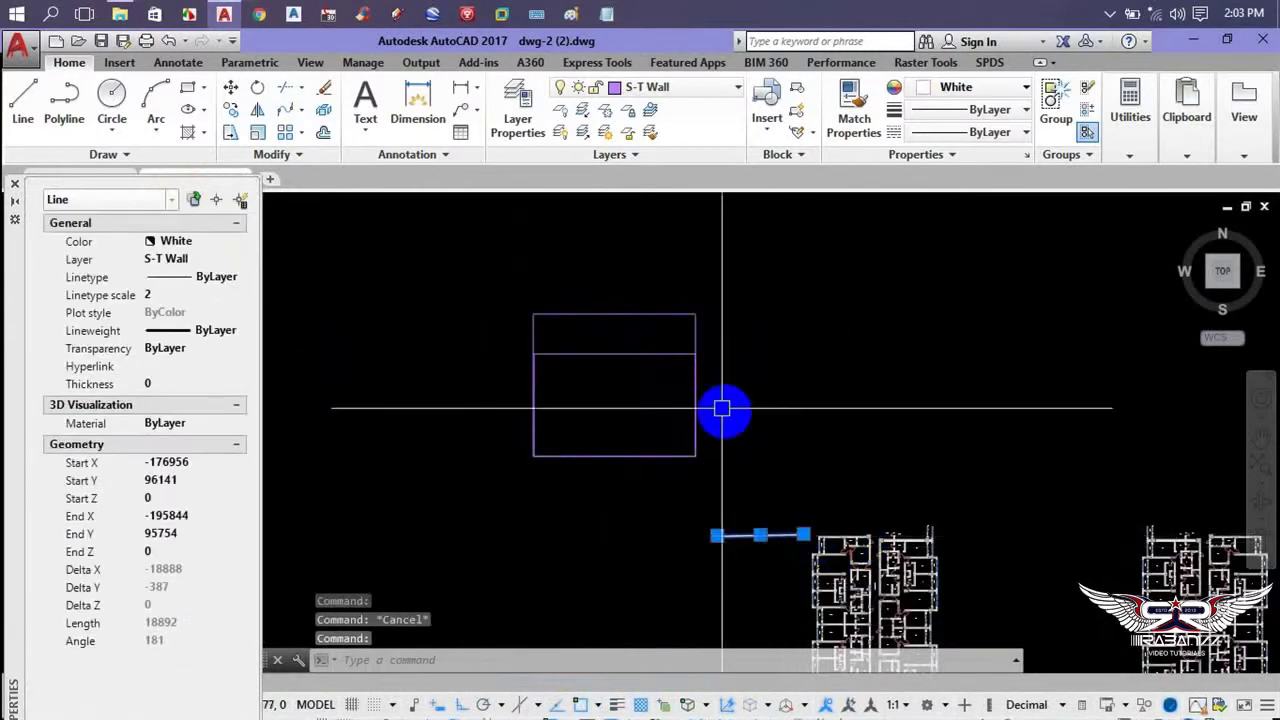
pyautogui.click(639, 355)
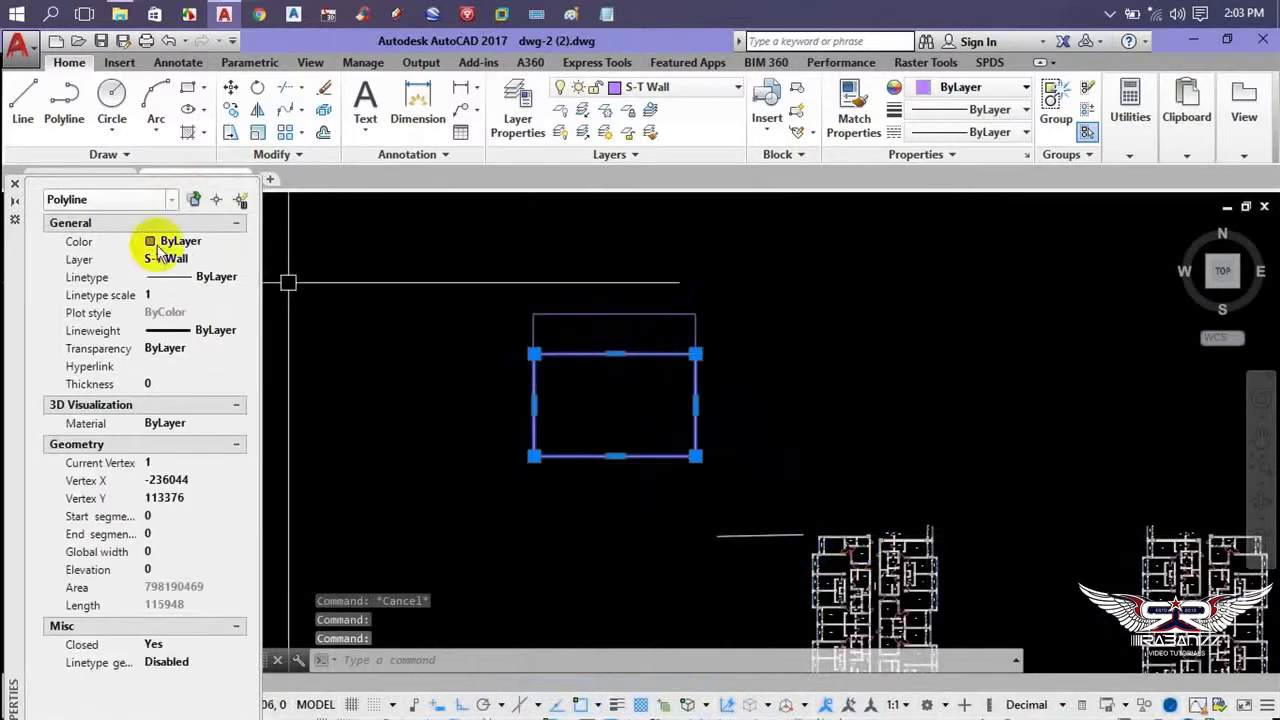
pyautogui.press('Escape')
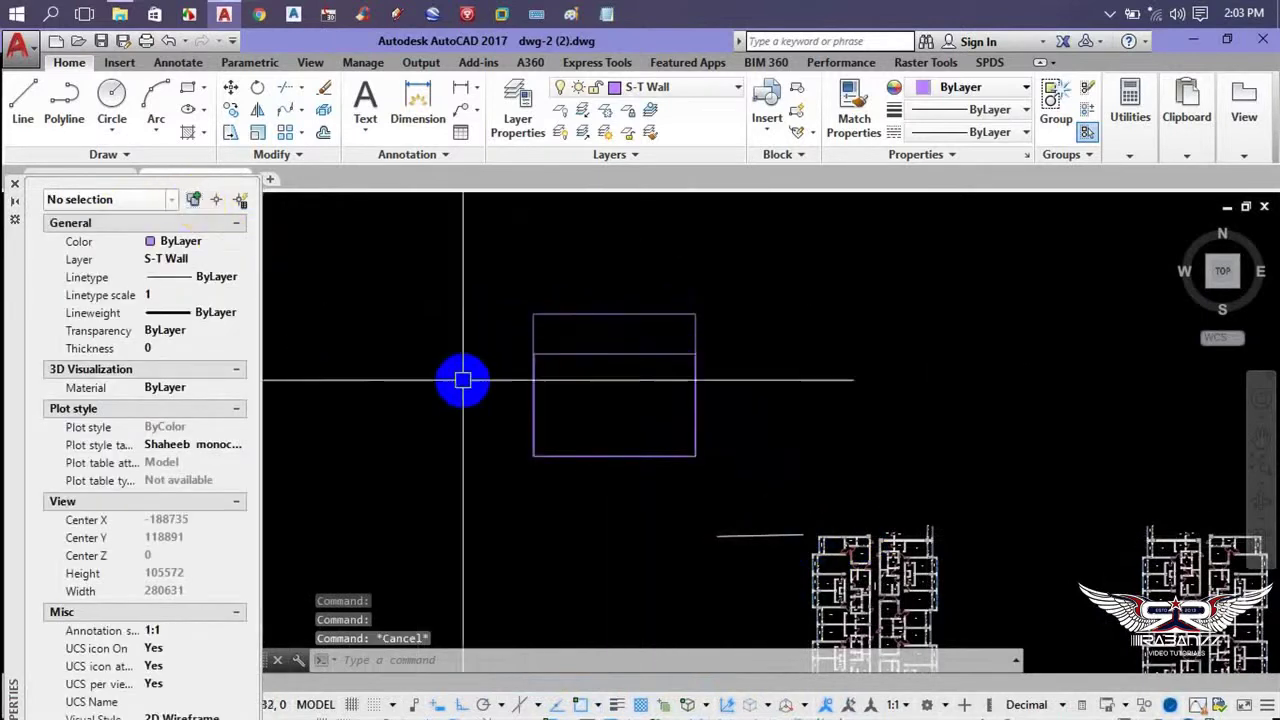
# - Window-select both rectangles and then everything around the plans, clear it, and zoom out
pyautogui.click(629, 353)
pyautogui.click(775, 401)
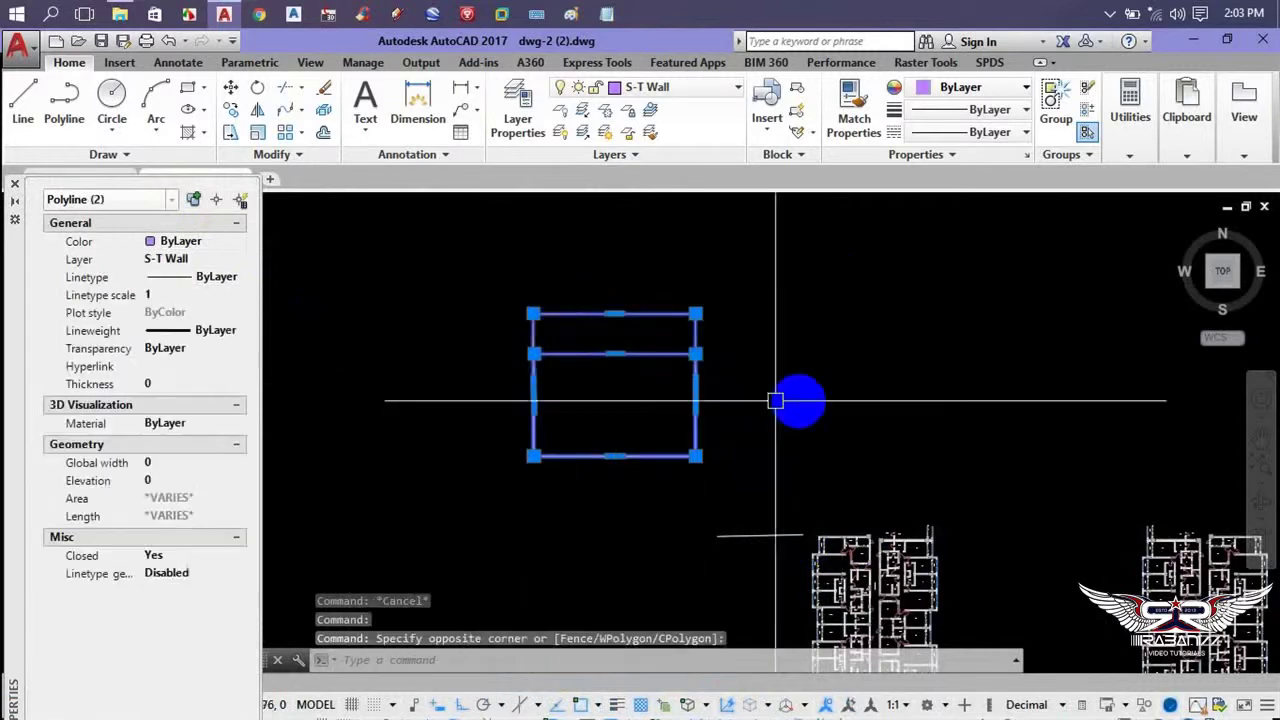
pyautogui.click(1014, 429)
pyautogui.click(766, 571)
pyautogui.press('Escape')
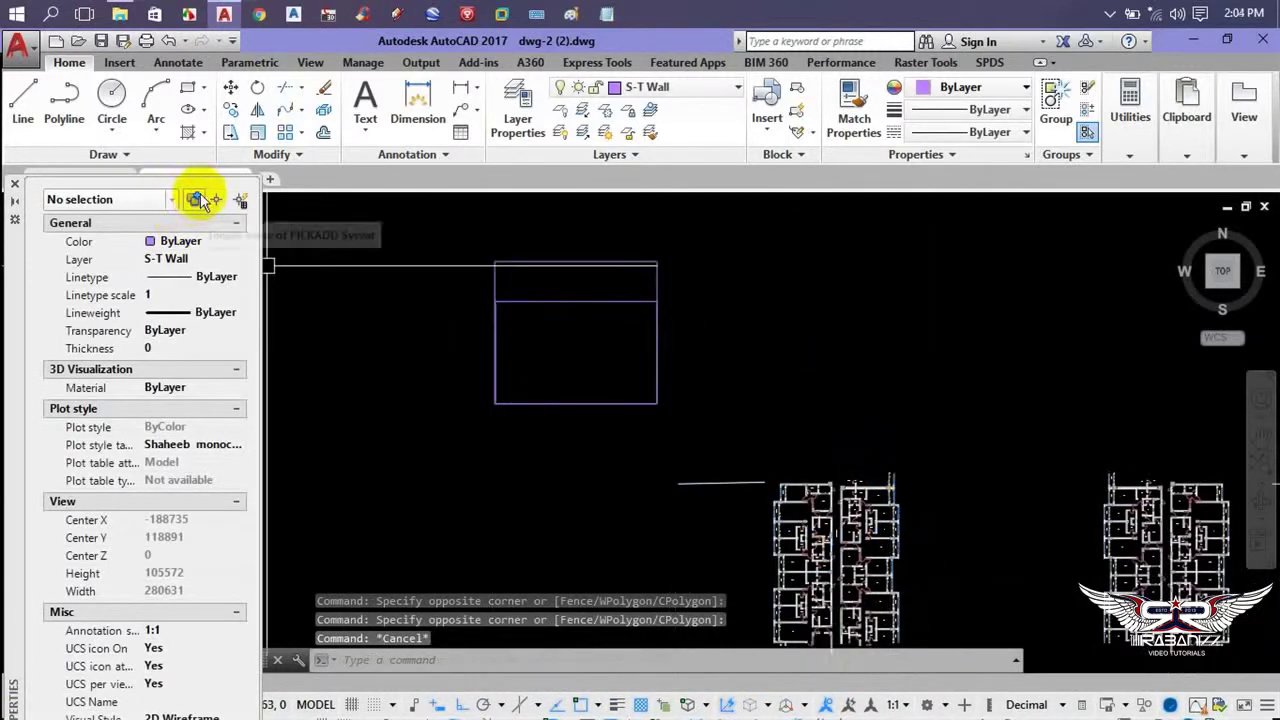
pyautogui.scroll(-2, 734, 434)
pyautogui.scroll(-2, 723, 420)
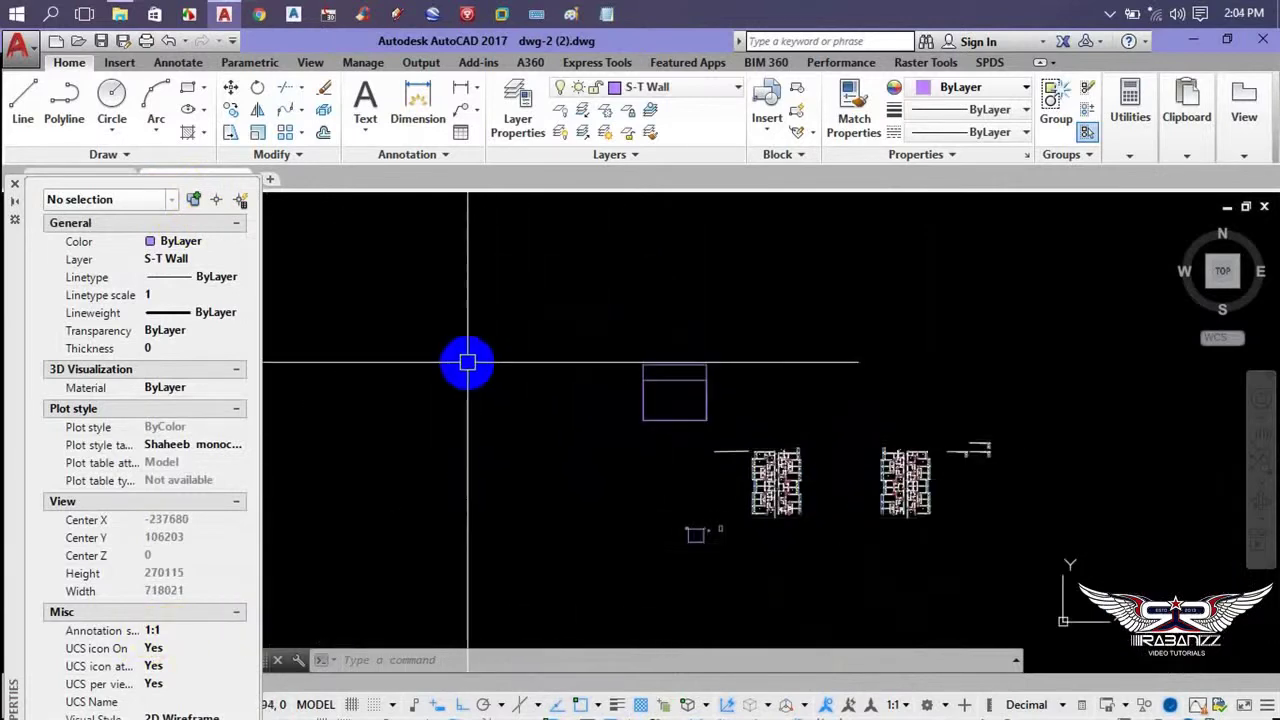
# - Rectangular-array the box into 8 columns and 5 rows above the building plans
pyautogui.click(300, 135)
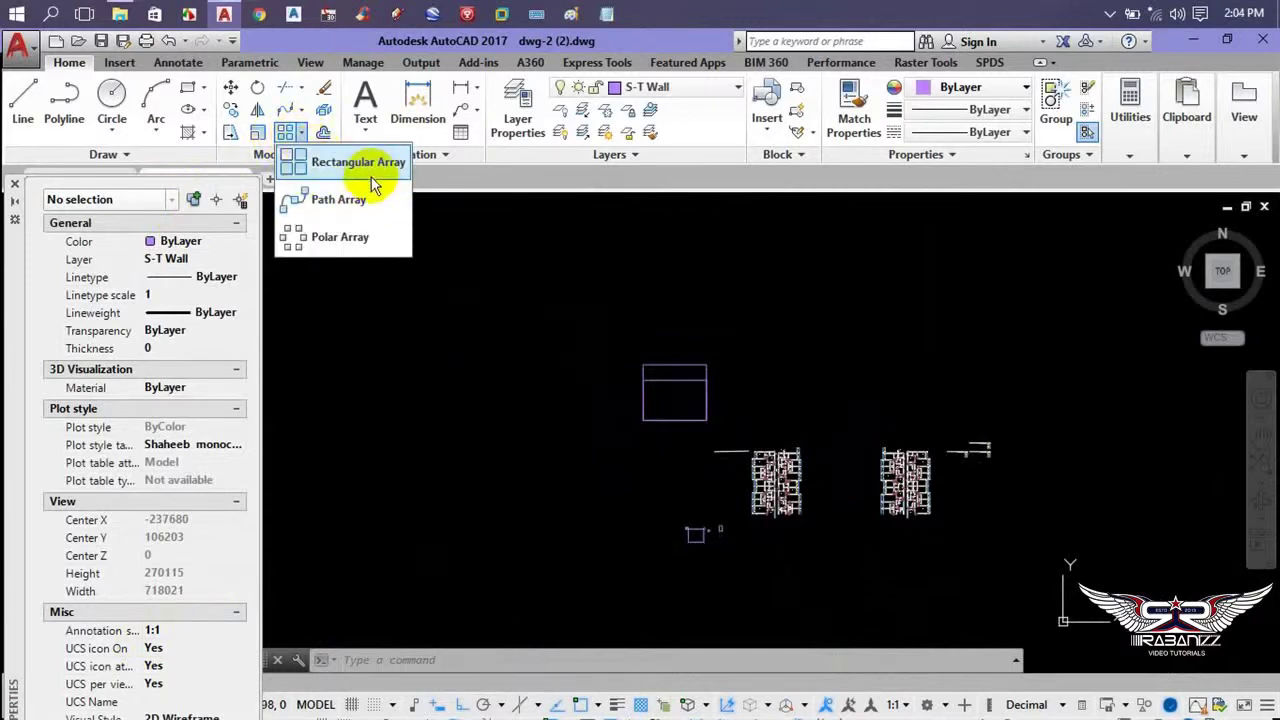
pyautogui.click(548, 410)
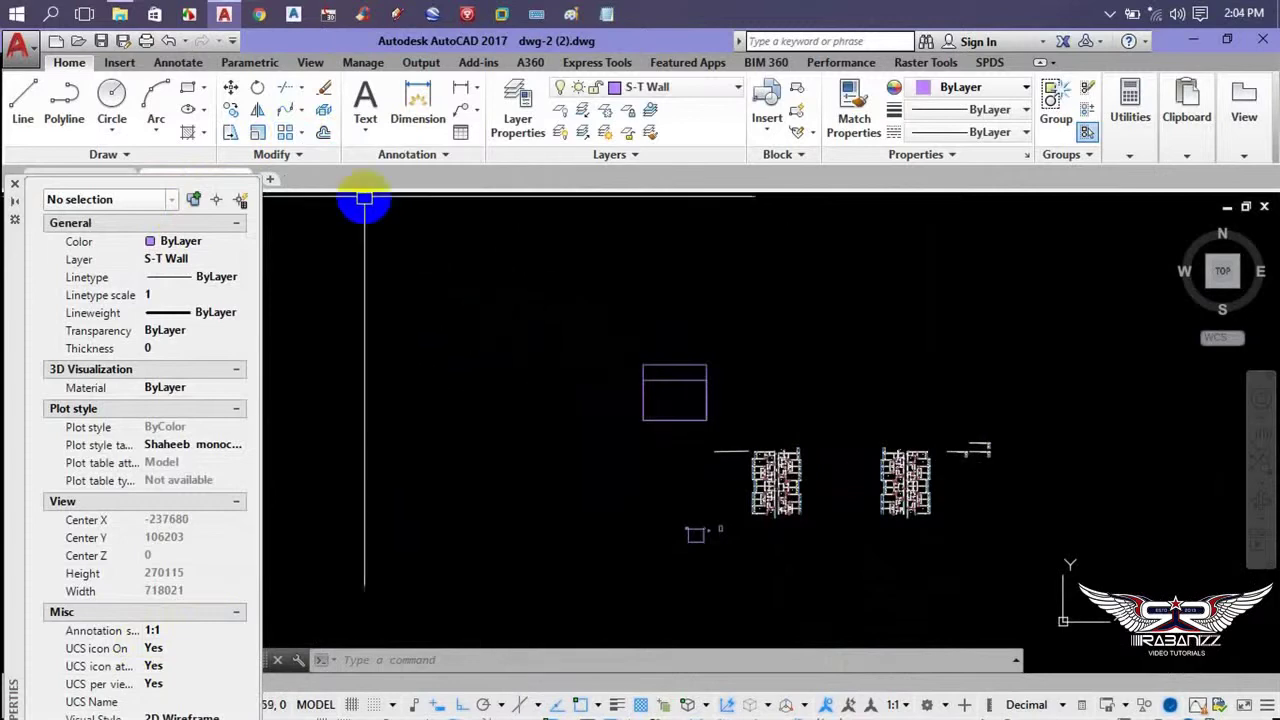
pyautogui.click(302, 136)
pyautogui.click(350, 162)
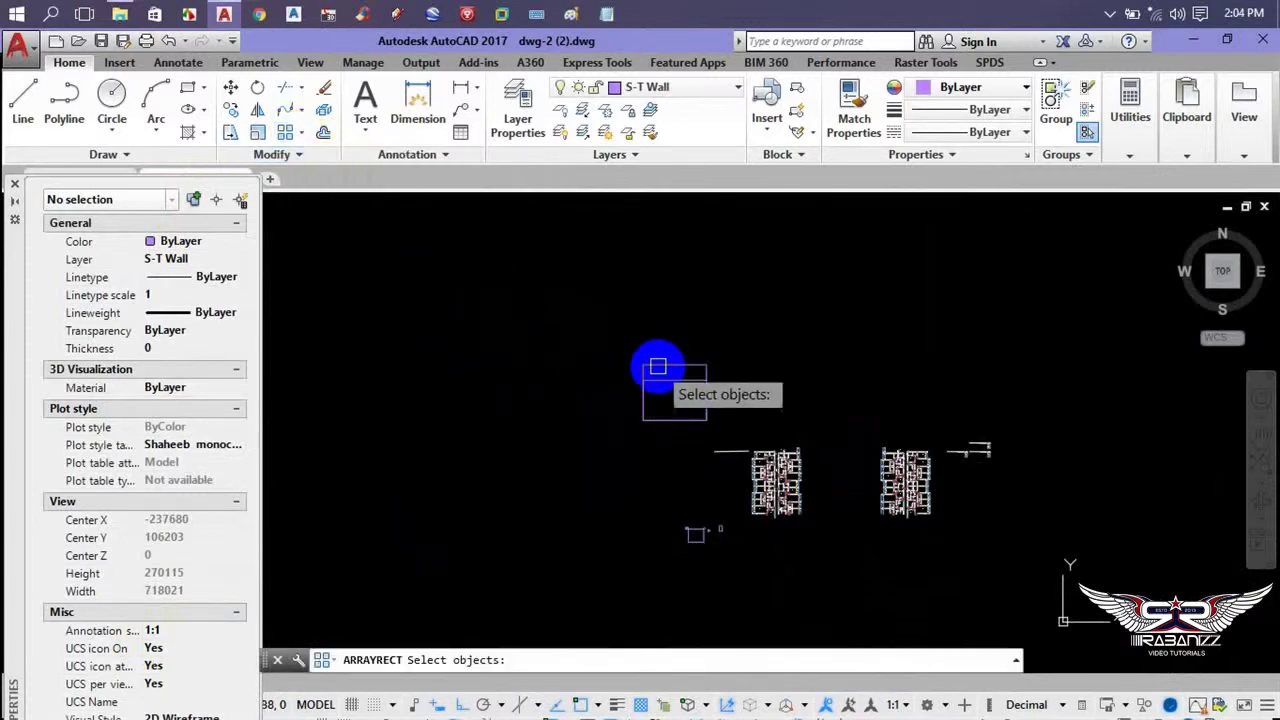
pyautogui.click(686, 364)
pyautogui.press('Return')
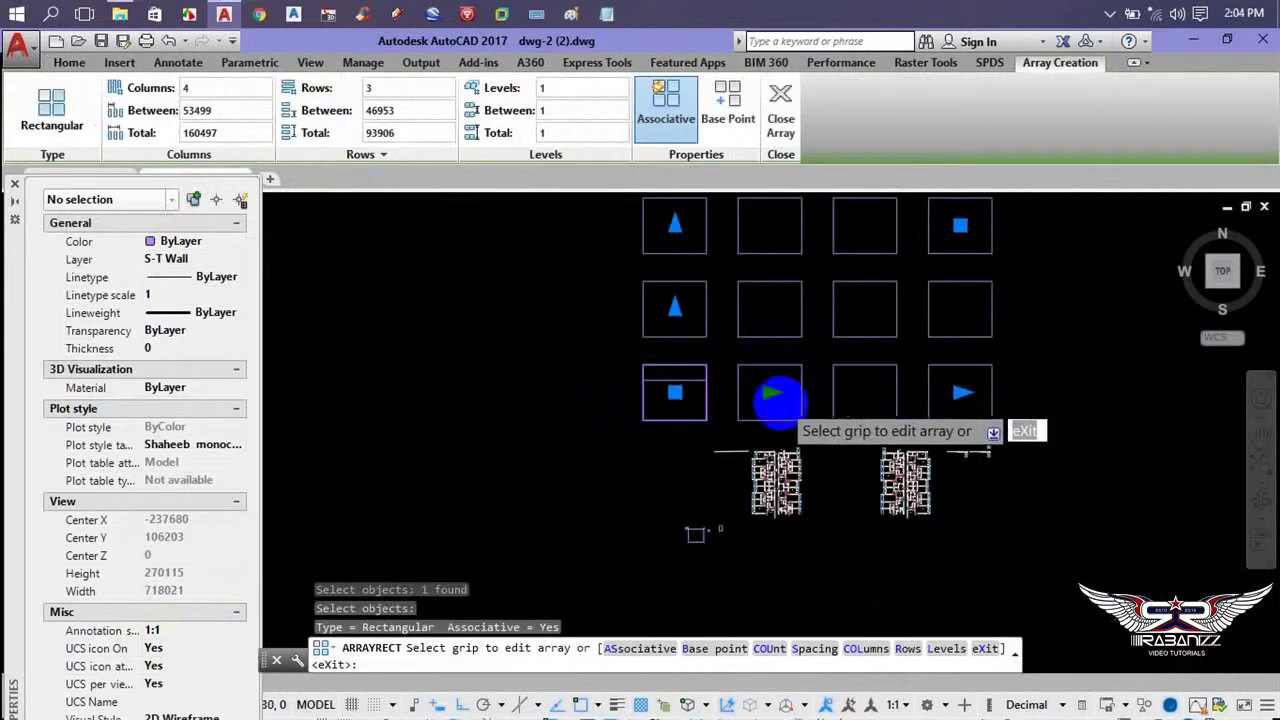
pyautogui.scroll(-3, 845, 400)
pyautogui.click(851, 400)
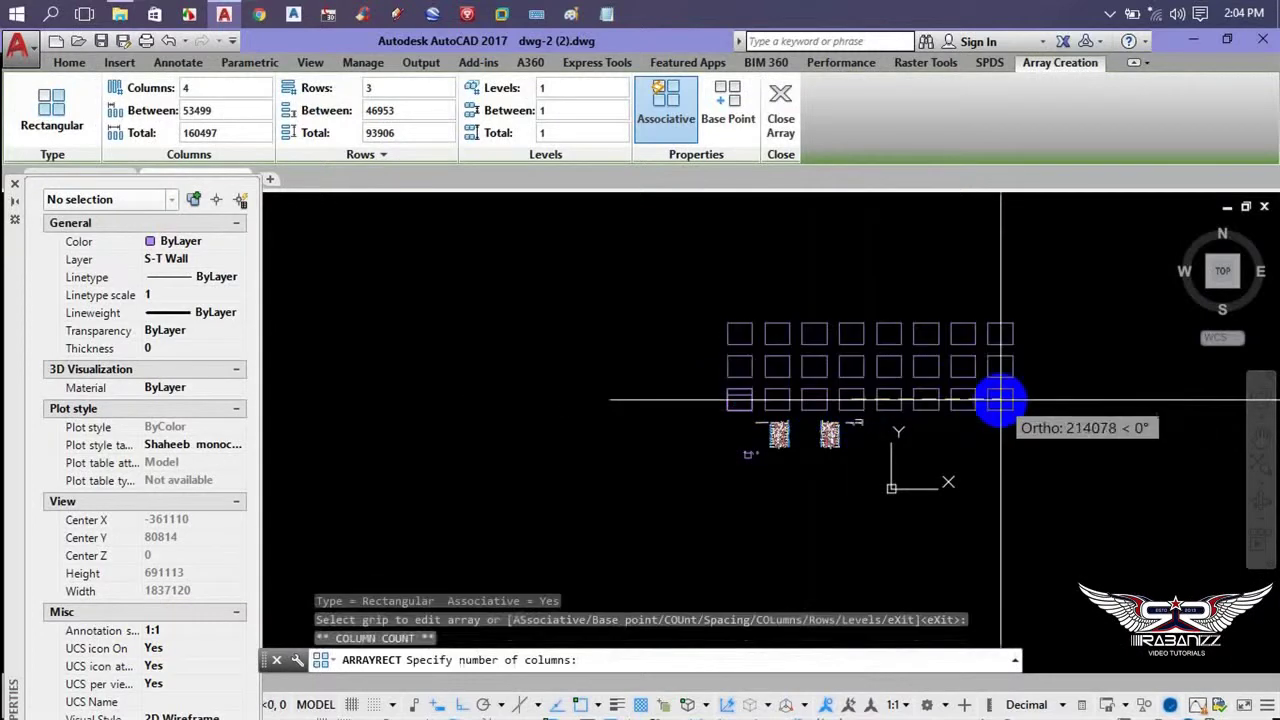
pyautogui.click(996, 398)
pyautogui.click(739, 334)
pyautogui.click(740, 268)
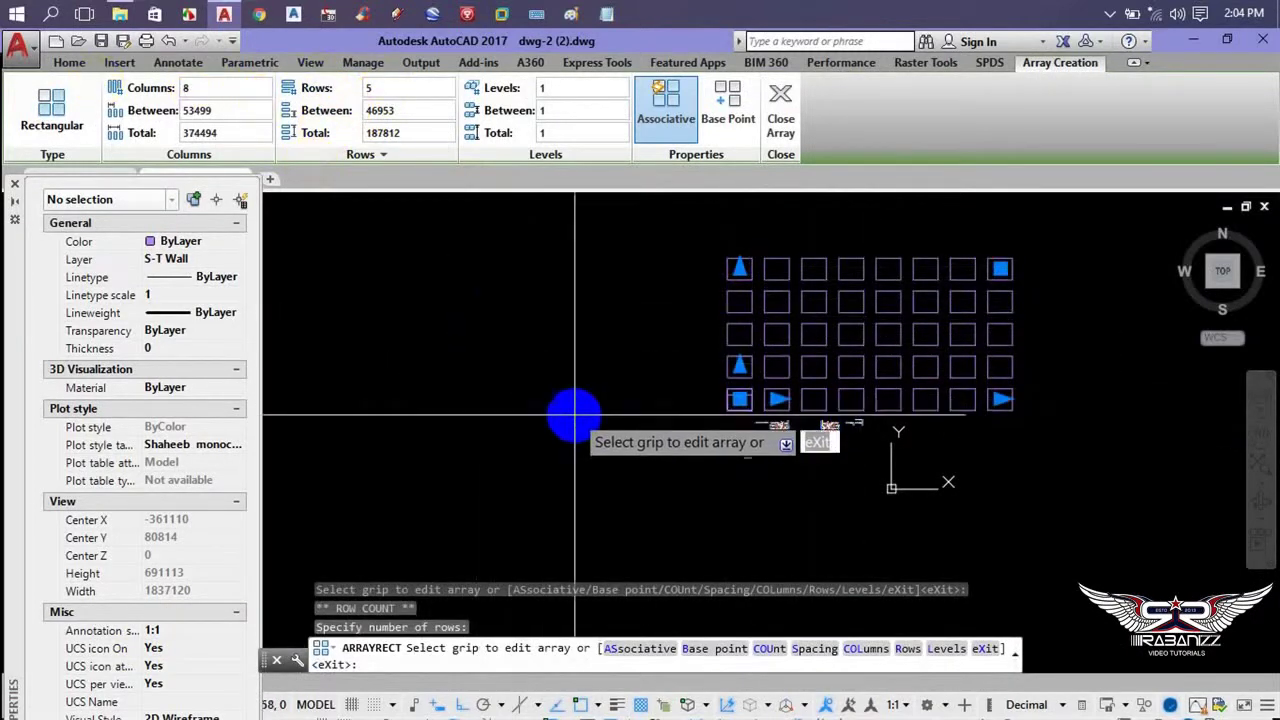
pyautogui.press('Escape')
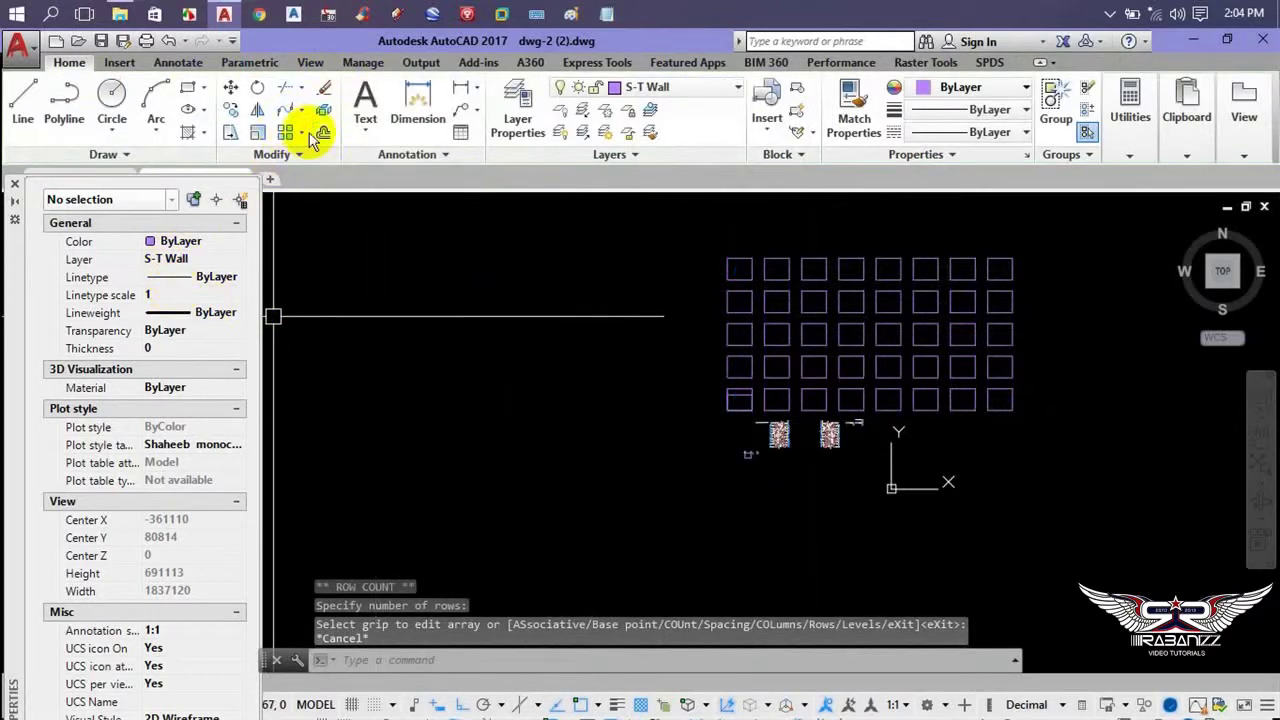
# - Cancel a trial path array and draw an angled polyline up and right with Ortho off
pyautogui.click(302, 136)
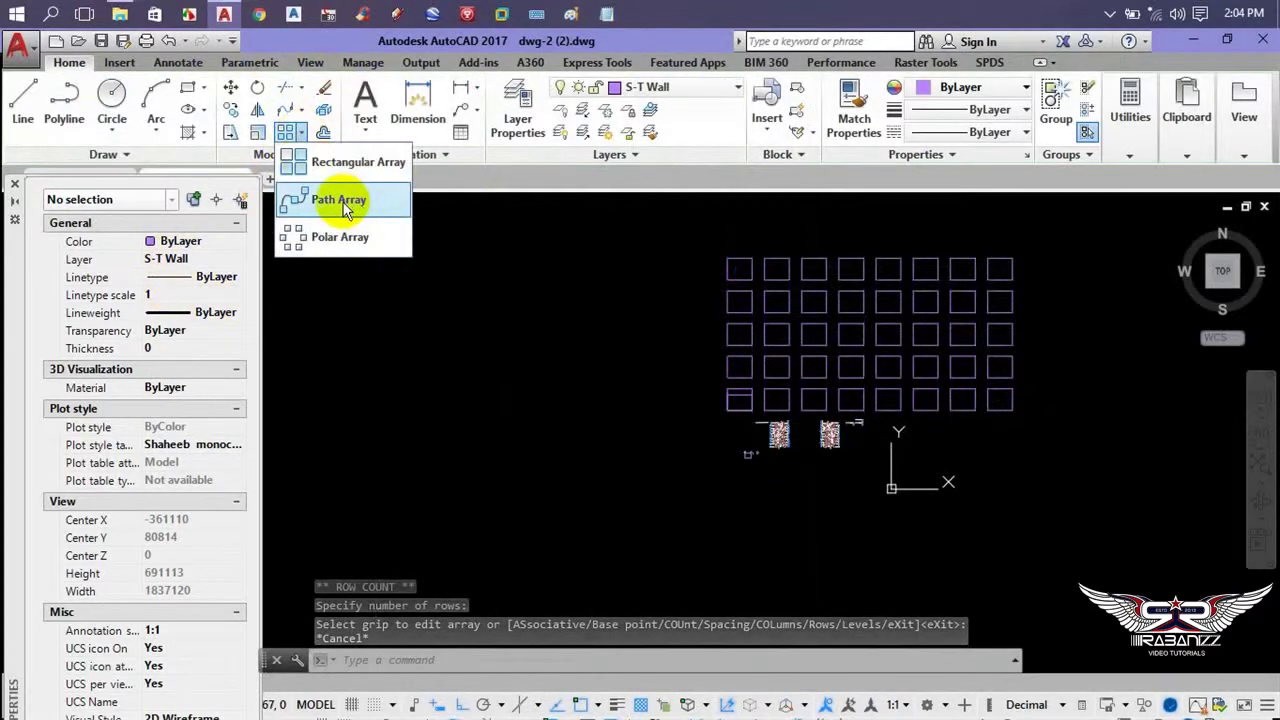
pyautogui.click(345, 203)
pyautogui.press('Escape')
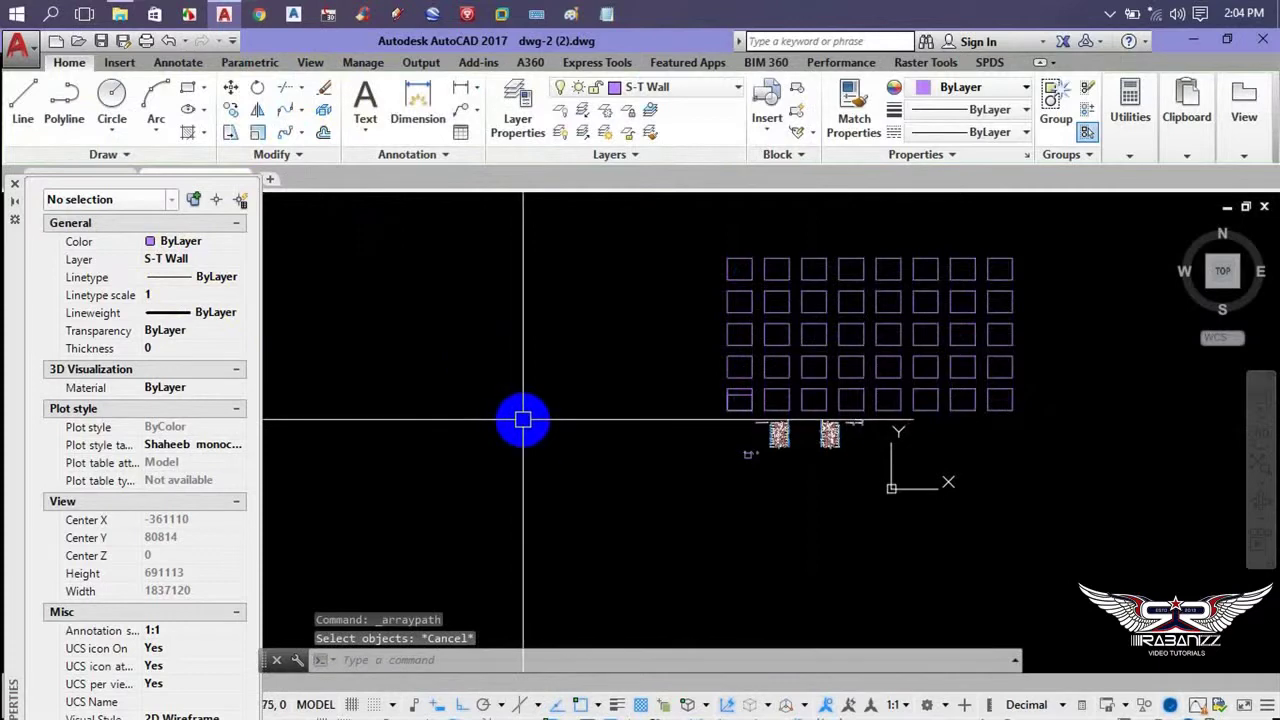
pyautogui.write('pl')
pyautogui.press('Return')
pyautogui.click(449, 457)
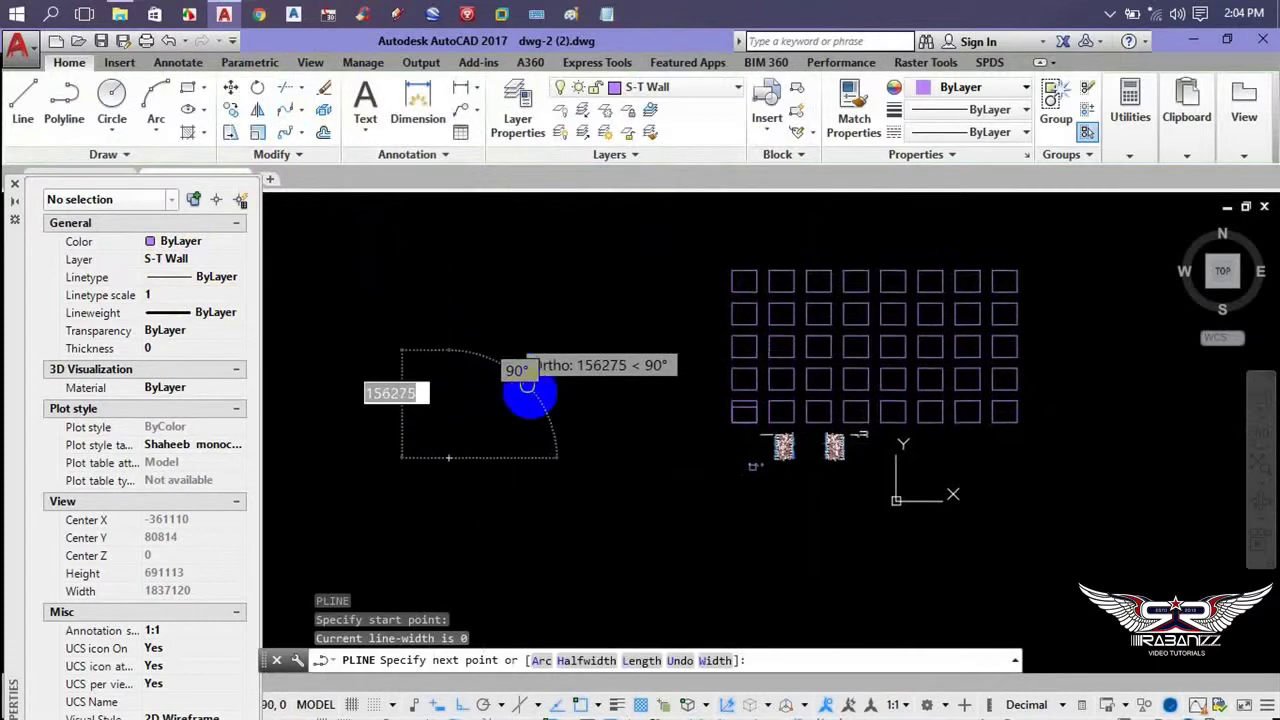
pyautogui.moveTo(527, 386); pyautogui.dragTo(540, 467, button='middle')
pyautogui.press('F8')
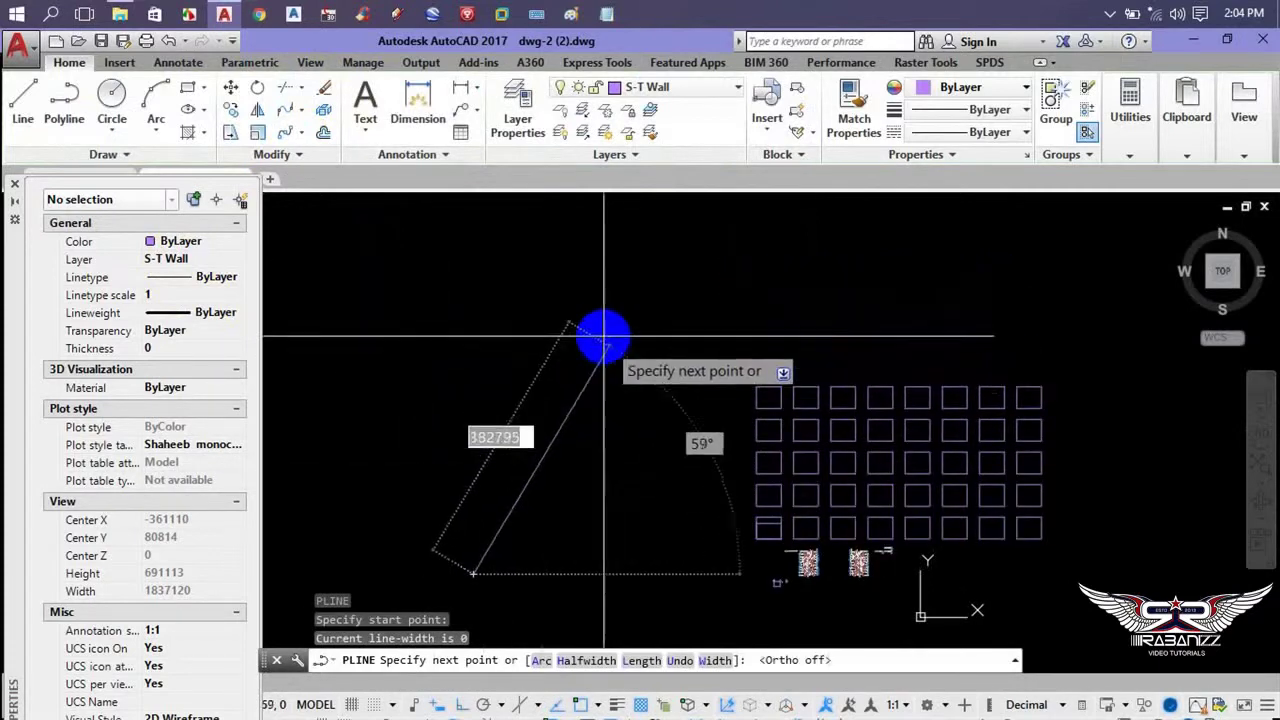
pyautogui.click(603, 334)
pyautogui.click(671, 280)
pyautogui.click(840, 256)
pyautogui.moveTo(887, 312); pyautogui.dragTo(752, 390, button='middle')
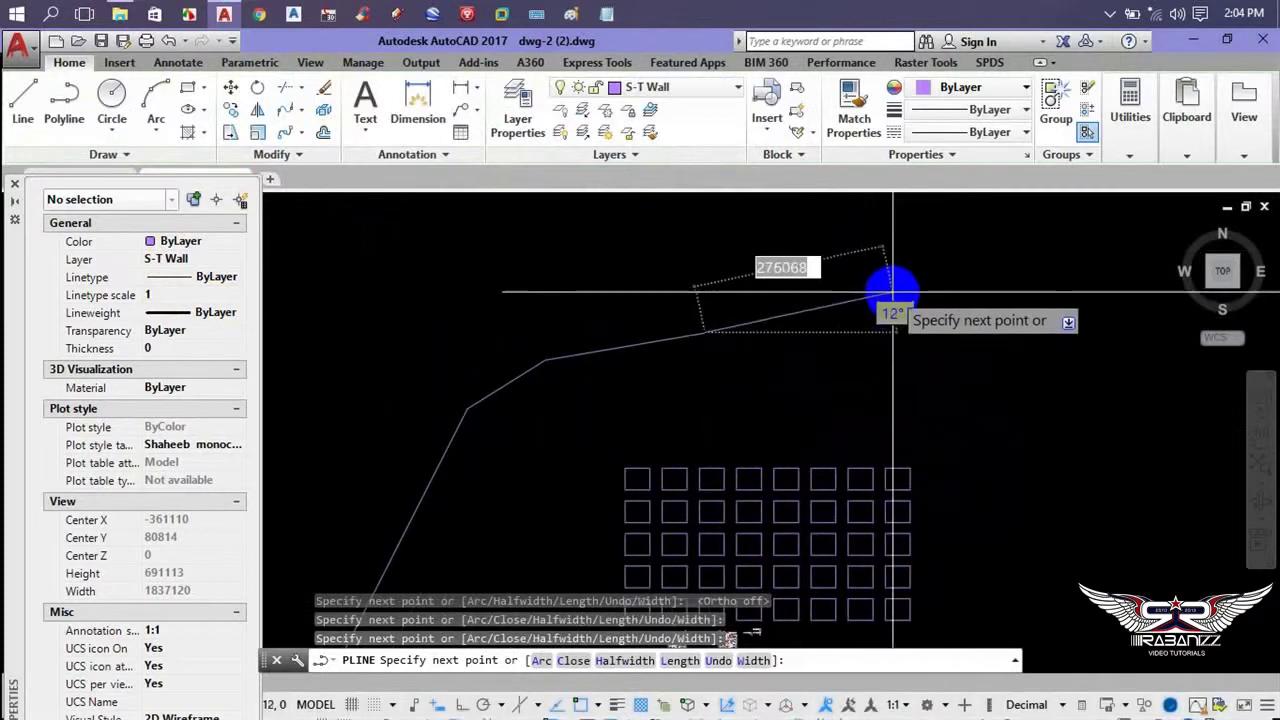
pyautogui.press('Return')
# - Start another polyline and place its first two vertices
pyautogui.moveTo(634, 414); pyautogui.dragTo(829, 214, button='middle')
pyautogui.scroll(5, 490, 490)
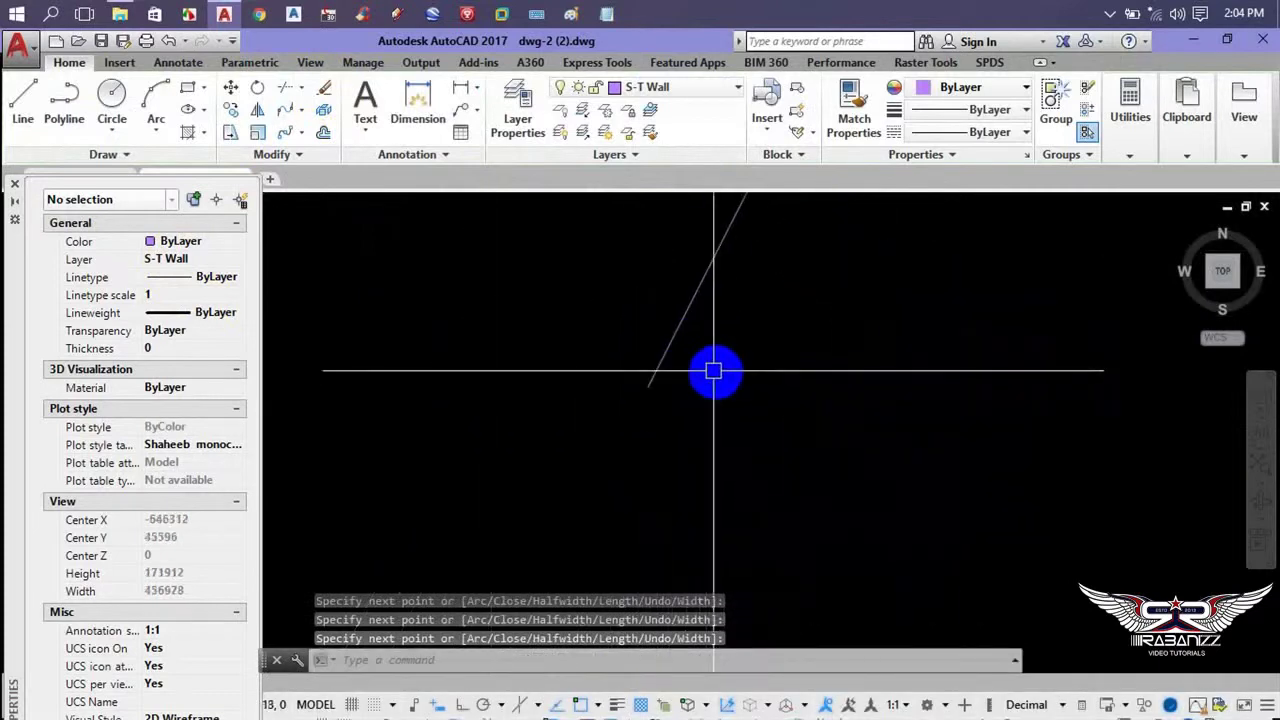
pyautogui.scroll(4, 712, 372)
pyautogui.press('Return')
pyautogui.click(600, 393)
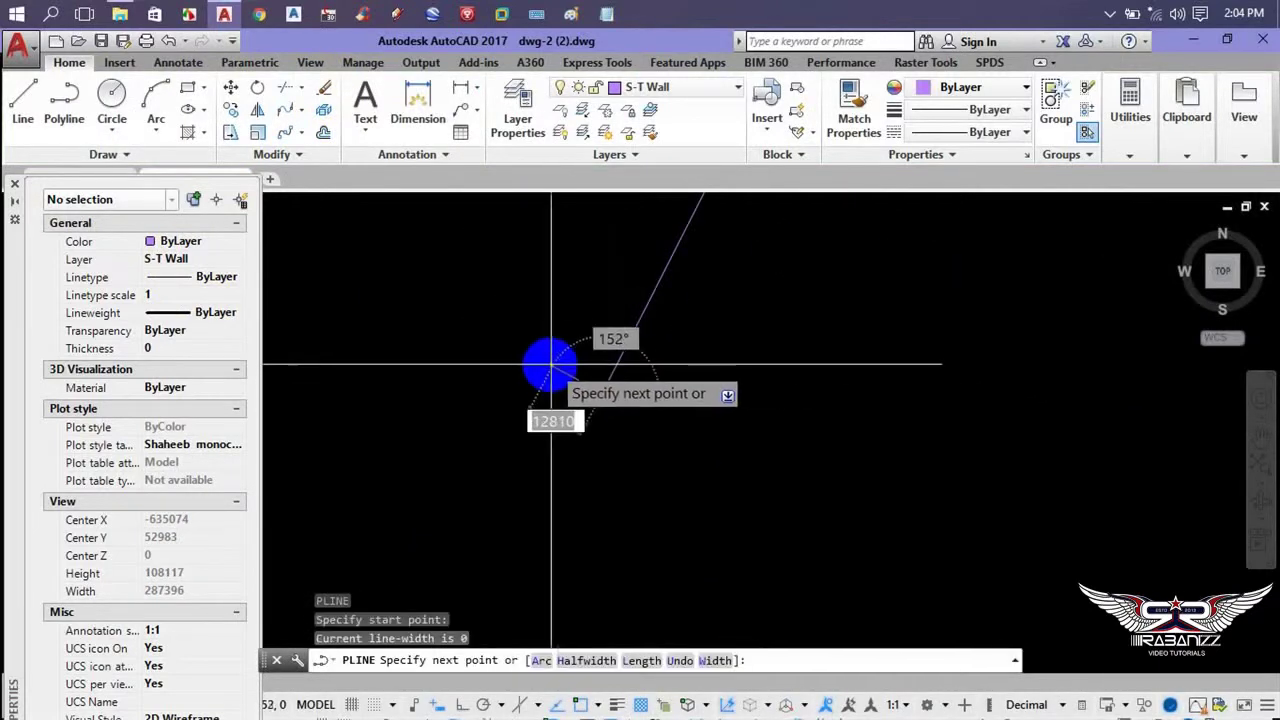
pyautogui.click(545, 366)
pyautogui.moveTo(551, 386); pyautogui.dragTo(614, 465, button='middle')
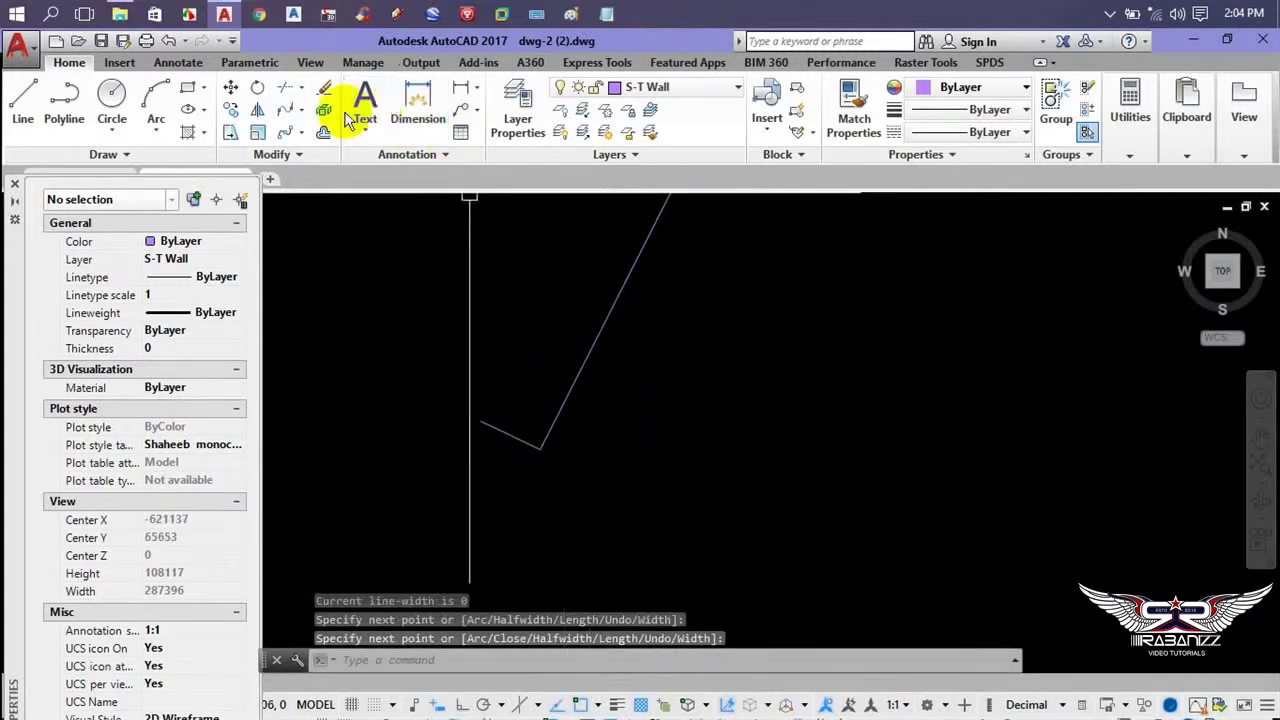
# - Path-array the short segment along the long angled polyline
pyautogui.click(302, 140)
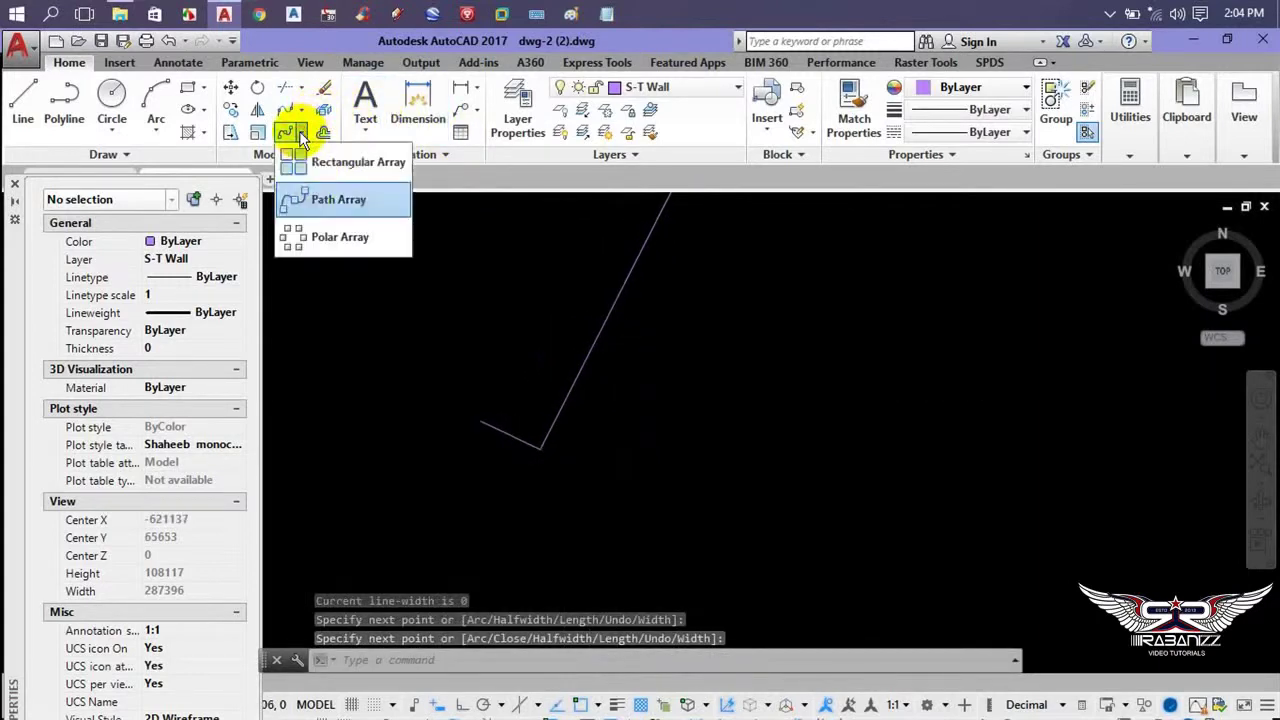
pyautogui.click(312, 200)
pyautogui.scroll(-3, 522, 492)
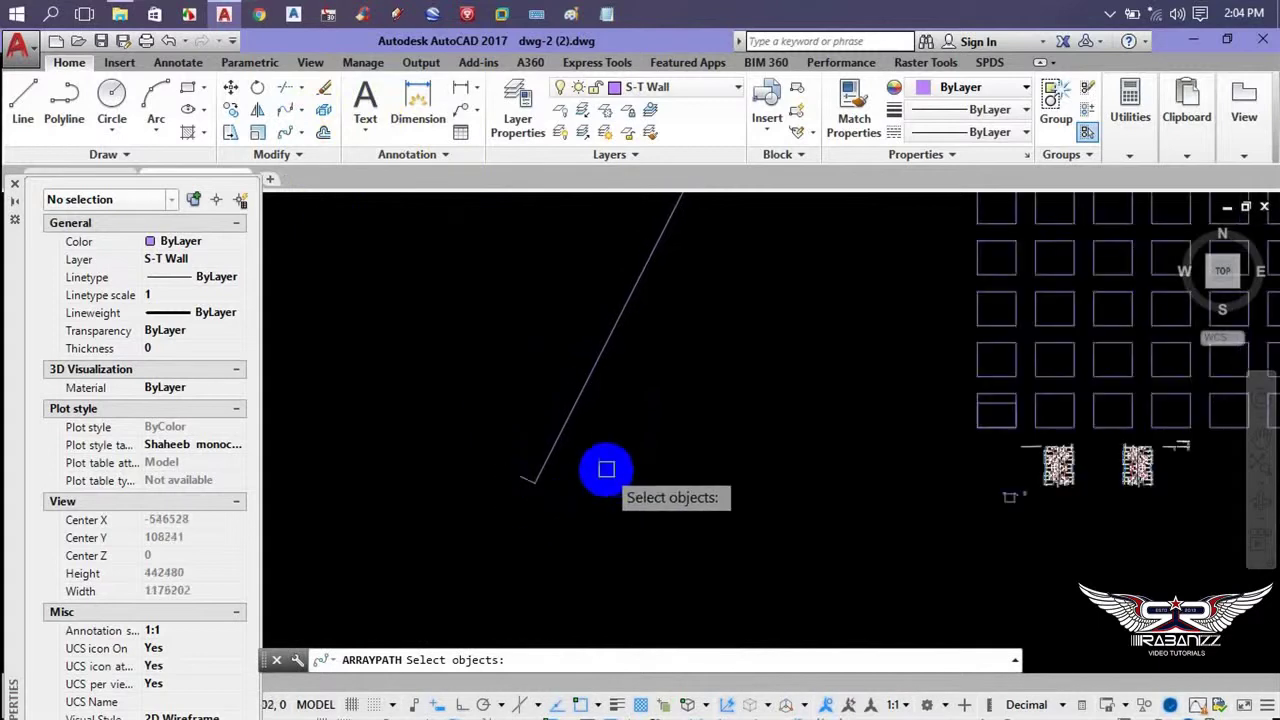
pyautogui.click(511, 461)
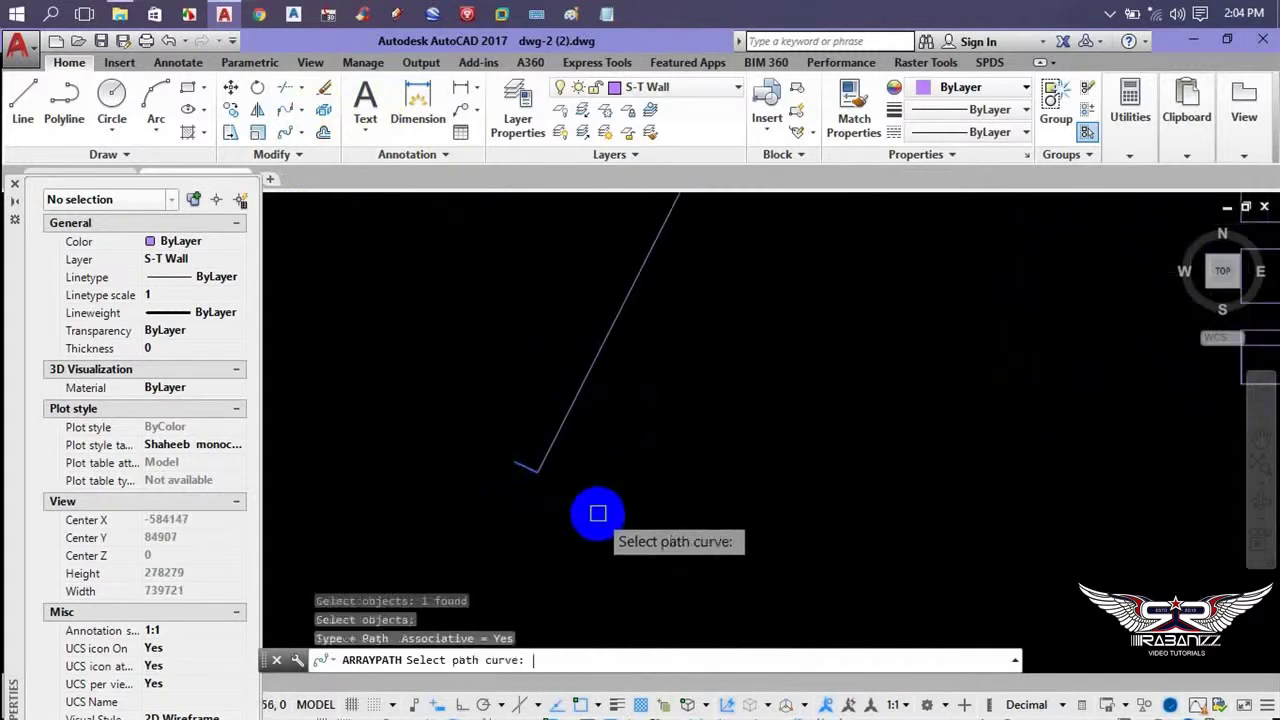
pyautogui.click(547, 452)
pyautogui.scroll(-2, 565, 500)
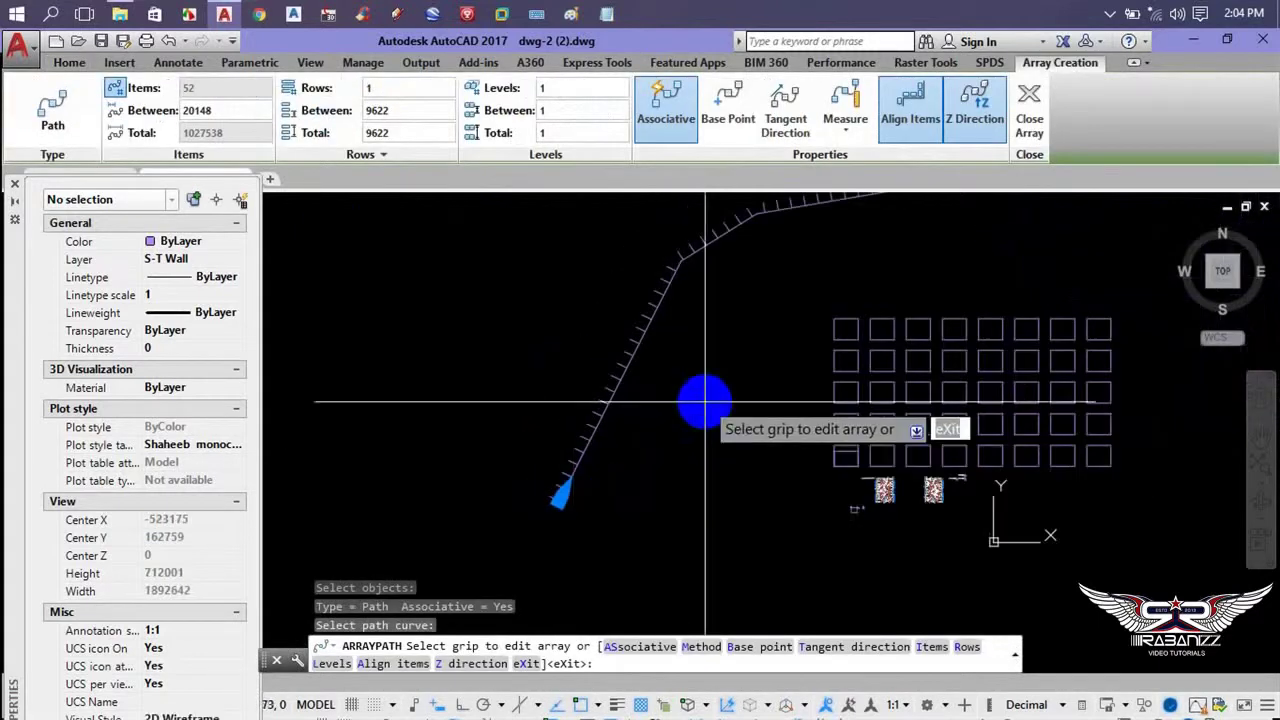
pyautogui.scroll(2, 491, 534)
pyautogui.scroll(2, 516, 477)
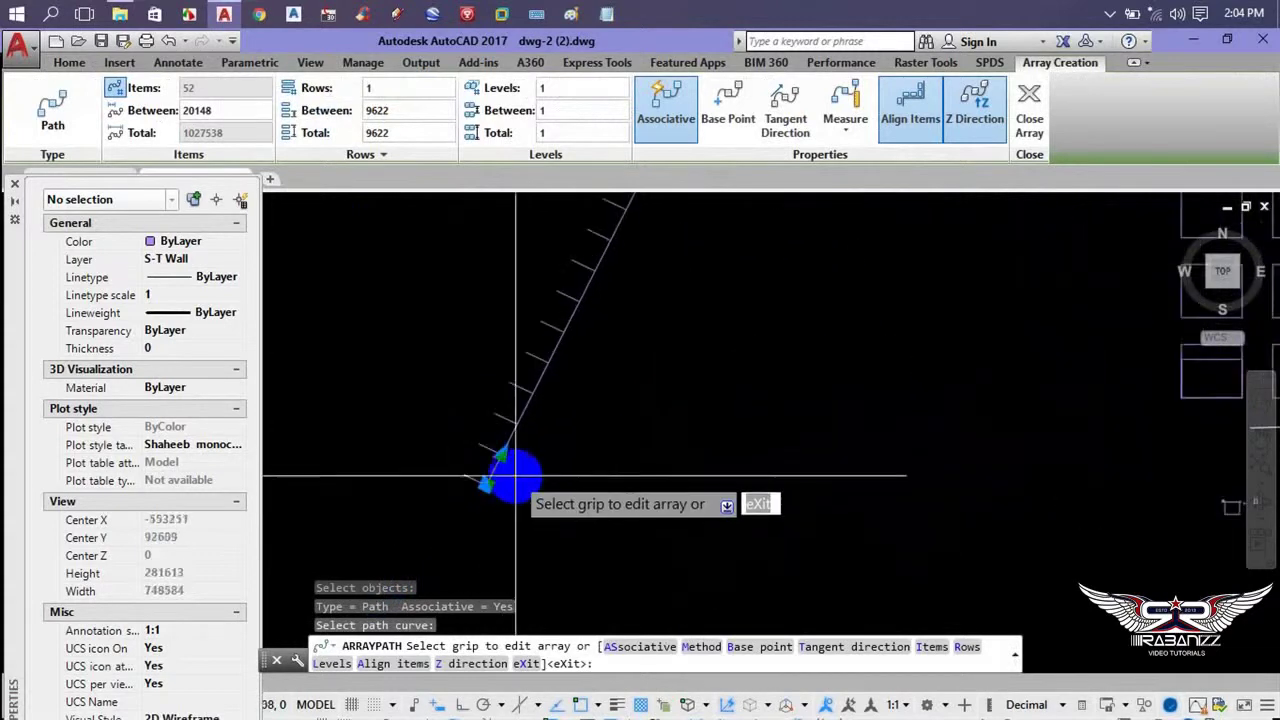
pyautogui.scroll(2, 516, 477)
pyautogui.scroll(2, 616, 350)
# - Widen the item spacing so the path array holds only 9 items
pyautogui.click(590, 349)
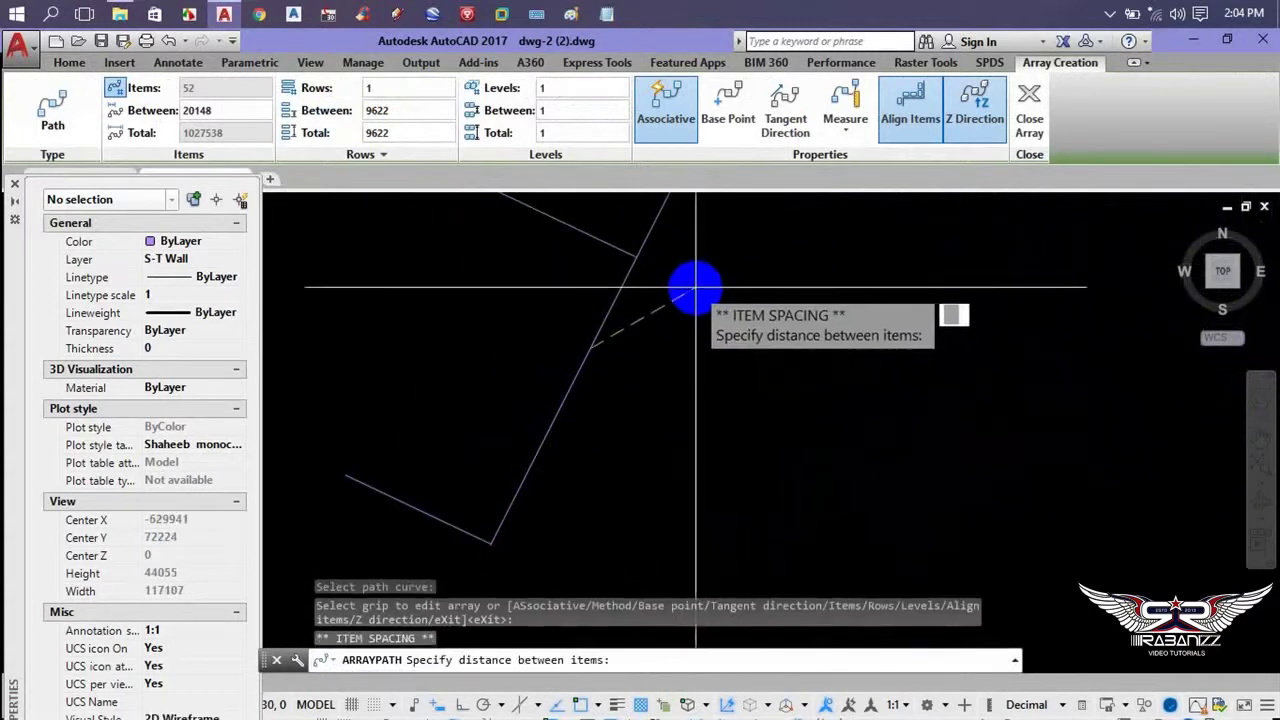
pyautogui.scroll(-5, 745, 360)
pyautogui.click(742, 370)
pyautogui.scroll(1, 748, 390)
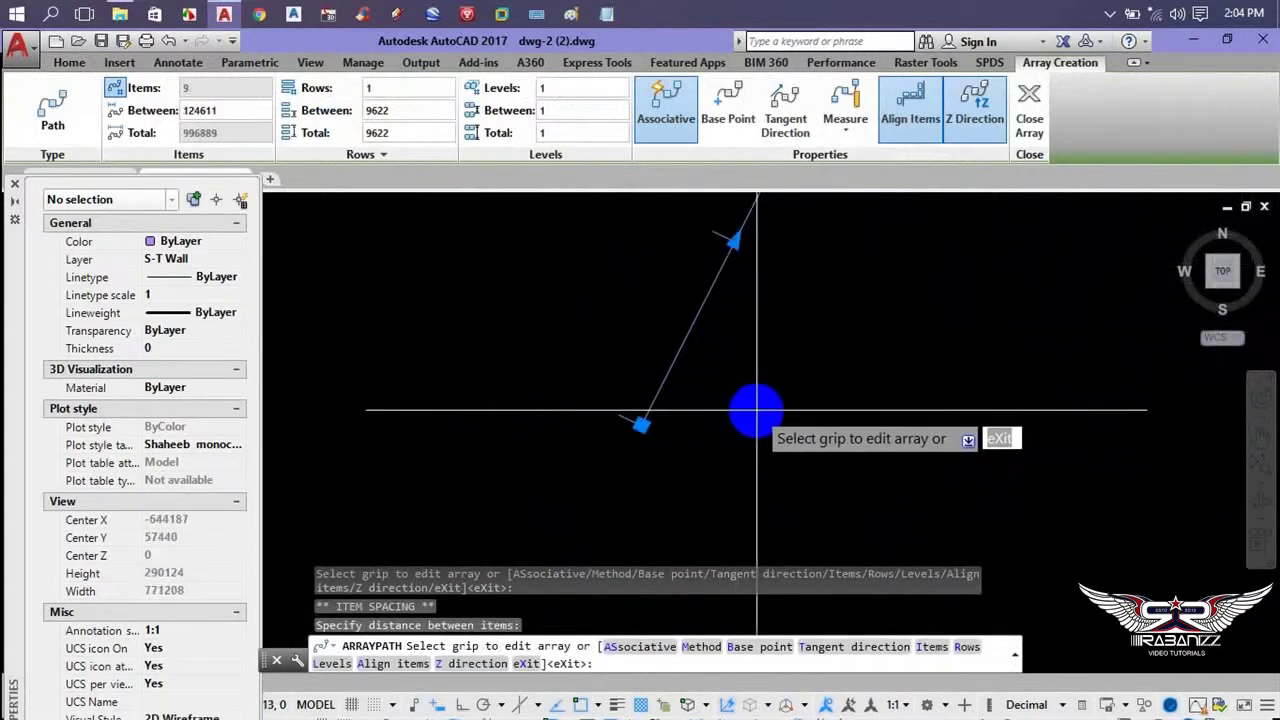
pyautogui.scroll(2, 734, 357)
pyautogui.scroll(1, 611, 420)
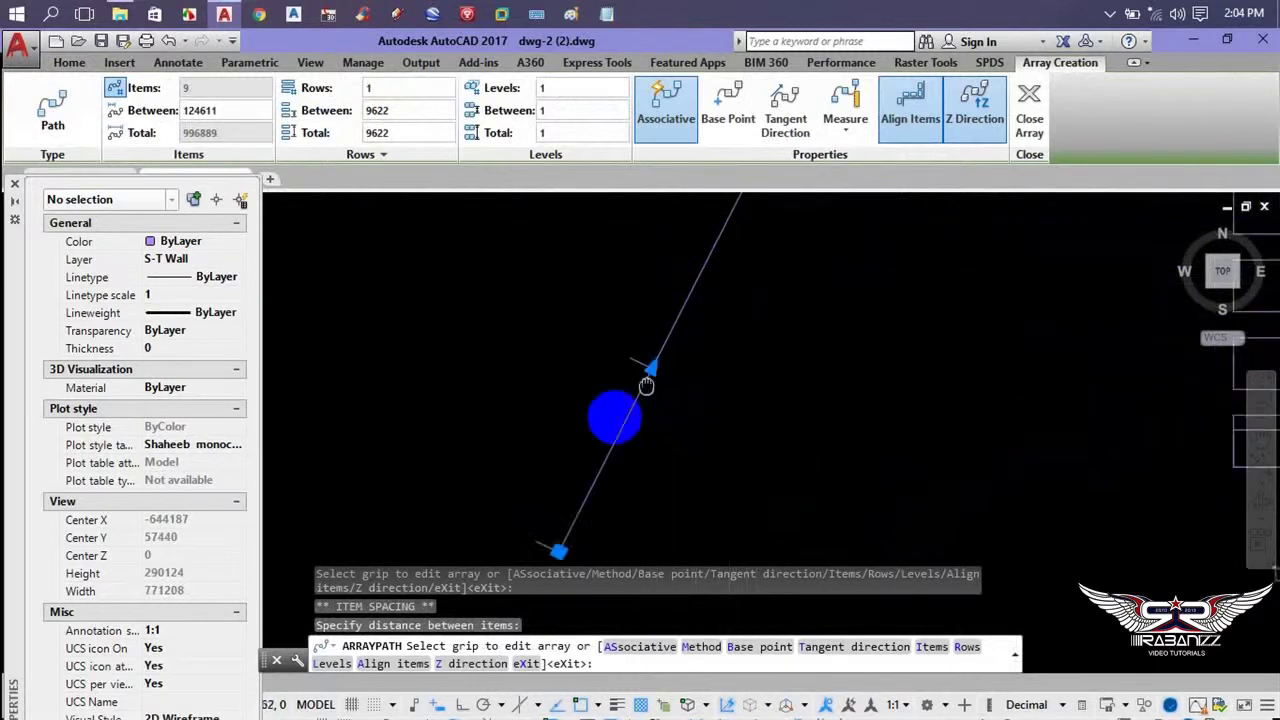
pyautogui.scroll(-2, 708, 360)
pyautogui.scroll(-1, 679, 411)
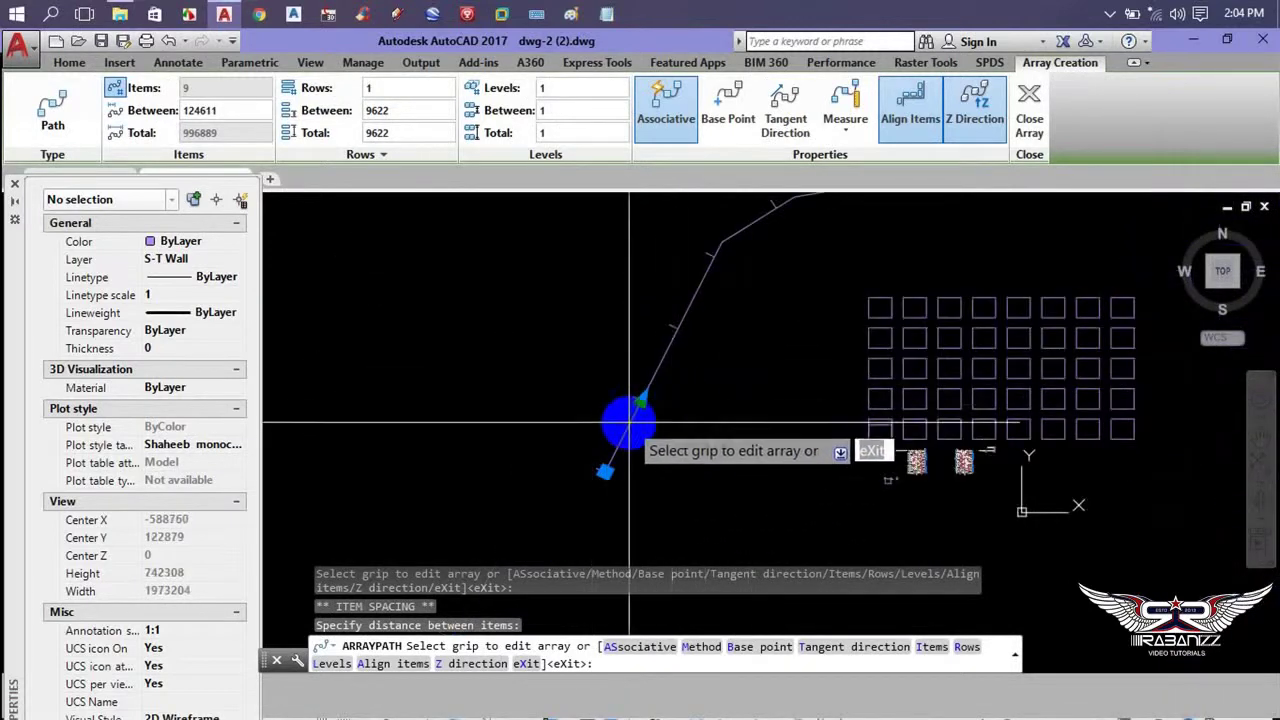
pyautogui.press('Escape')
pyautogui.moveTo(670, 420); pyautogui.dragTo(555, 423, button='middle')
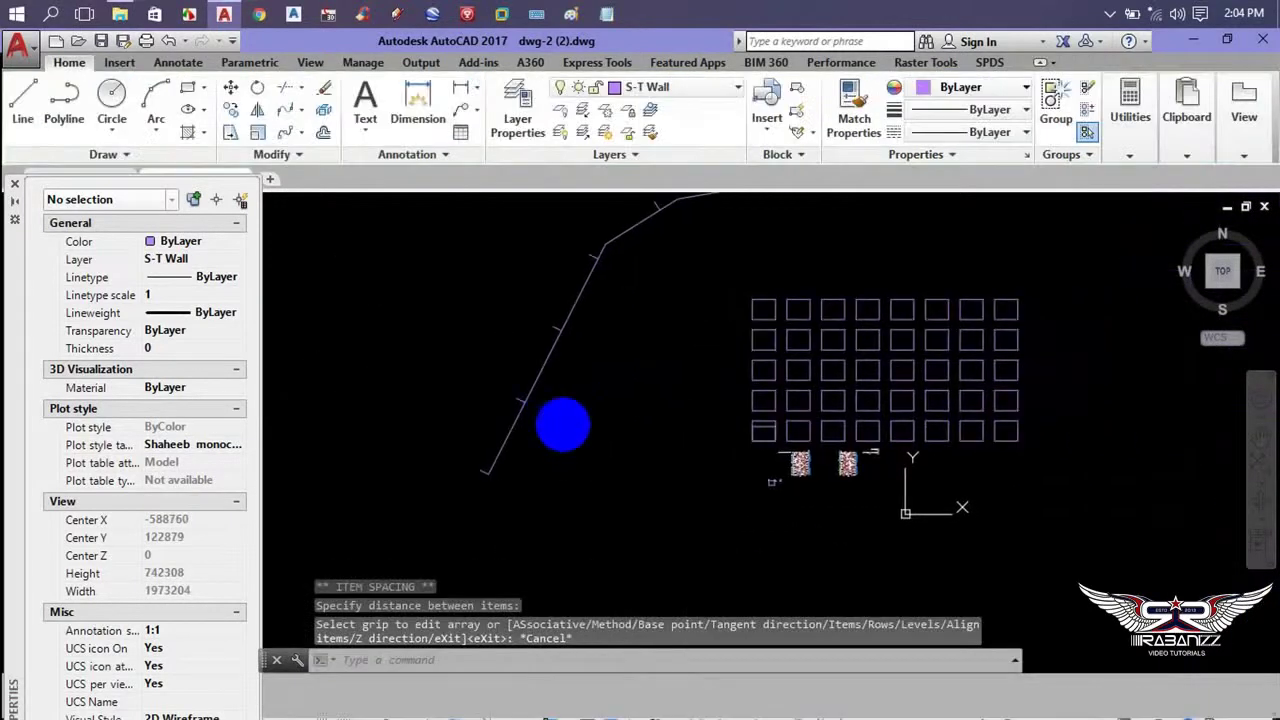
pyautogui.click(302, 140)
# - Draw a large circle and a small circle on its edge with CIRCLE
pyautogui.click(358, 237)
pyautogui.press('Escape')
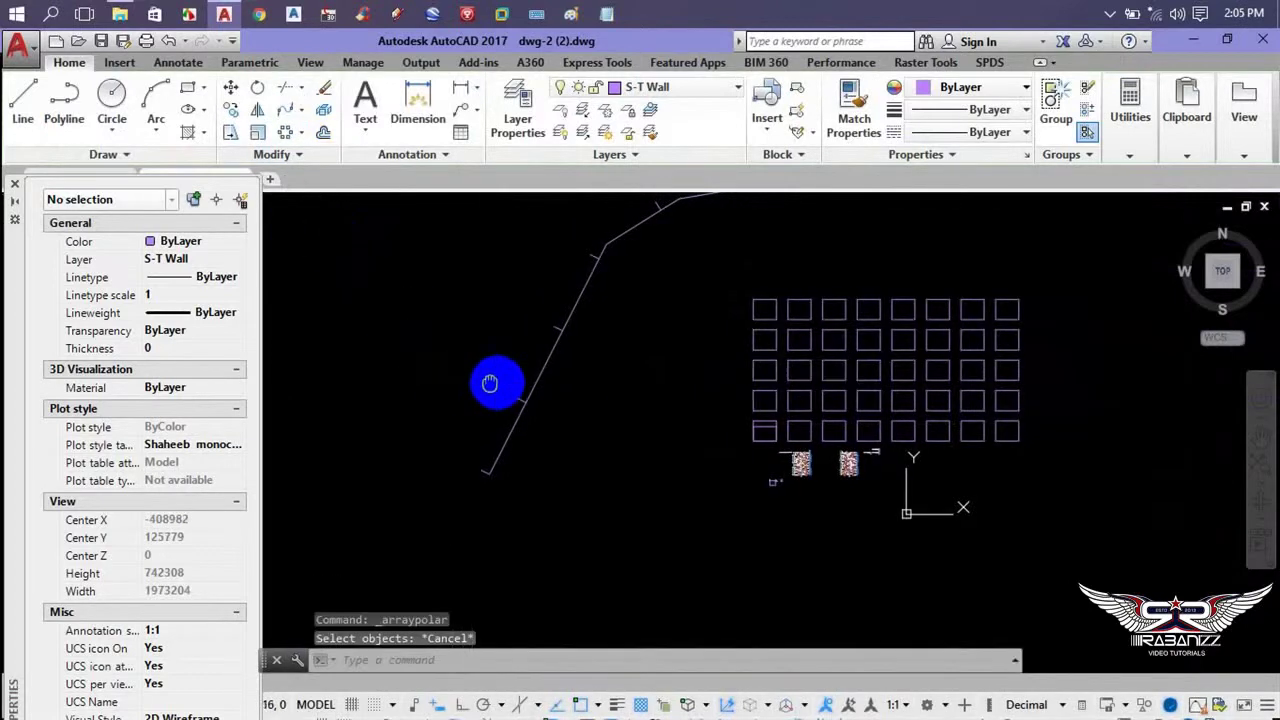
pyautogui.moveTo(495, 380); pyautogui.dragTo(700, 435, button='middle')
pyautogui.write('c')
pyautogui.press('Return')
pyautogui.click(537, 415)
pyautogui.click(654, 477)
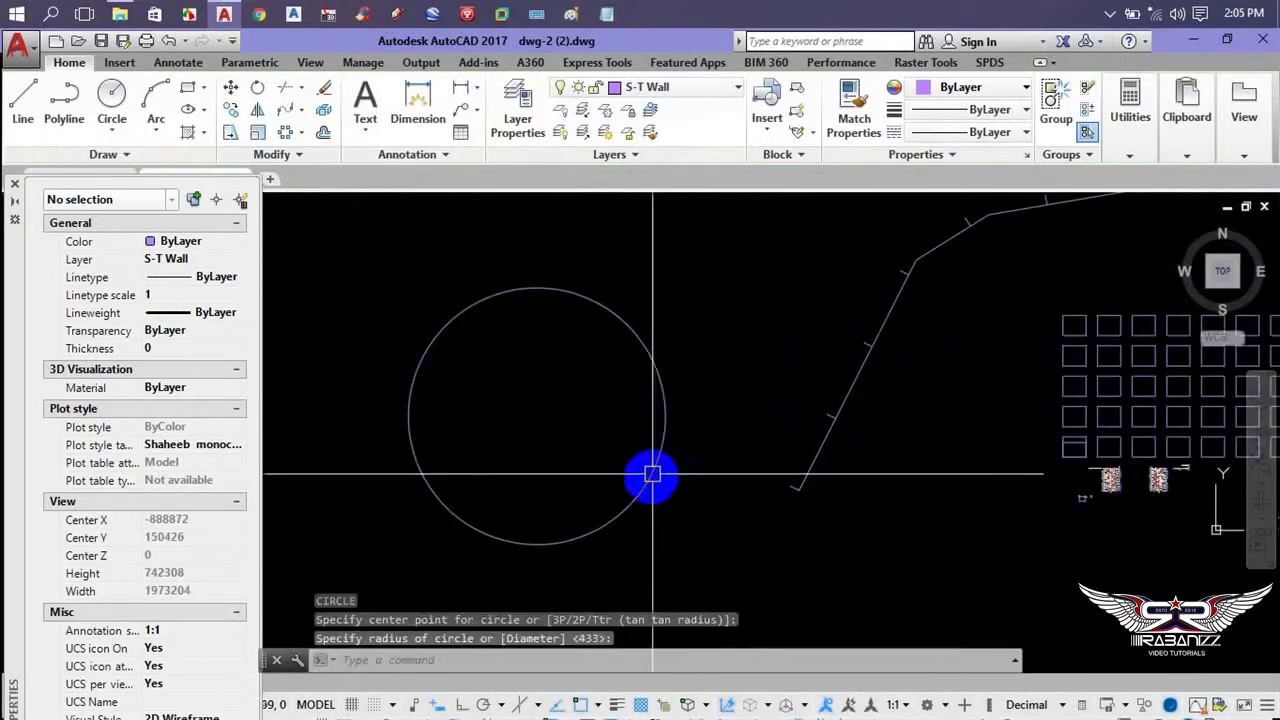
pyautogui.press('Return')
pyautogui.click(608, 526)
pyautogui.click(626, 527)
pyautogui.press('Return')
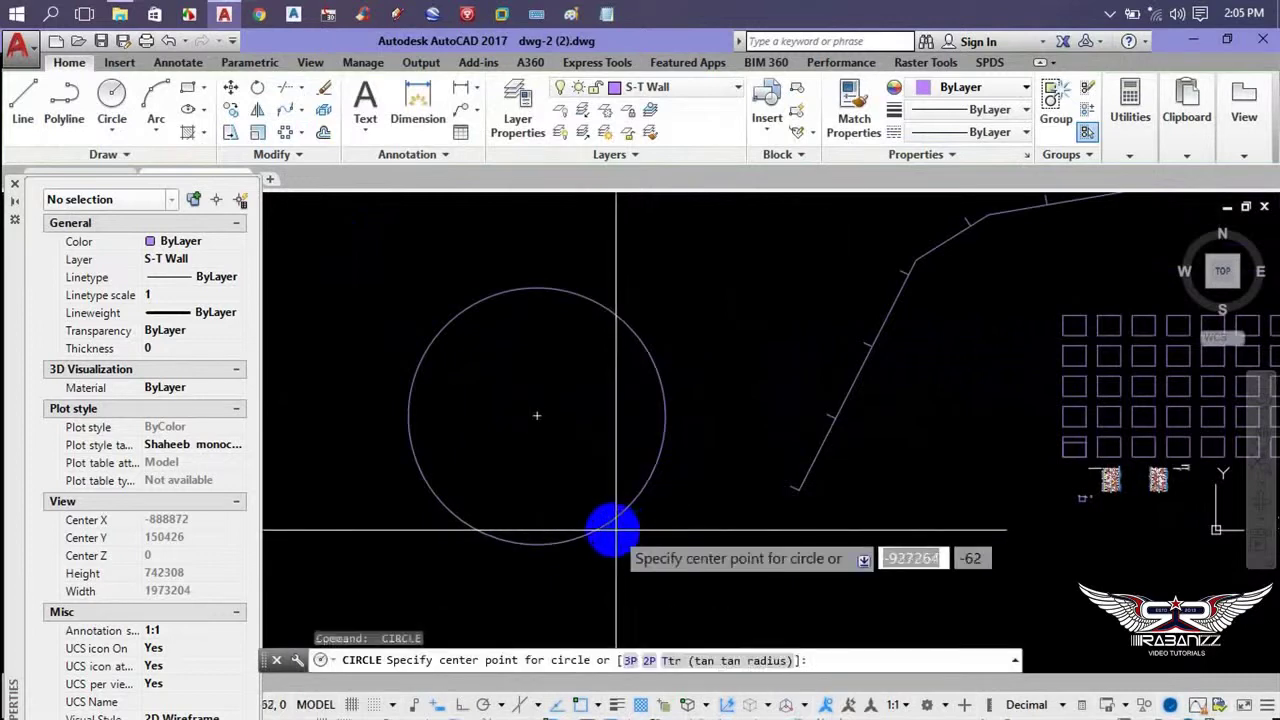
pyautogui.click(620, 530)
pyautogui.press('Escape')
# - Try a polar array of the large circle, then undo it
pyautogui.click(318, 114)
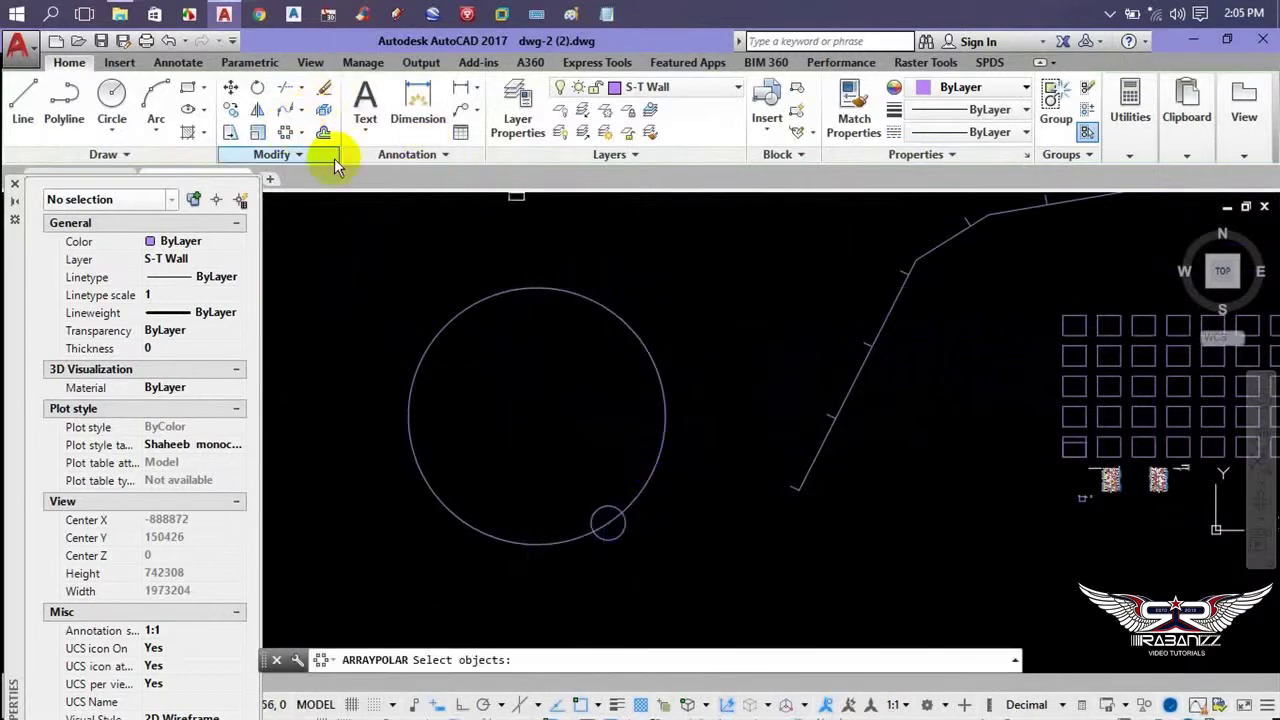
pyautogui.click(666, 428)
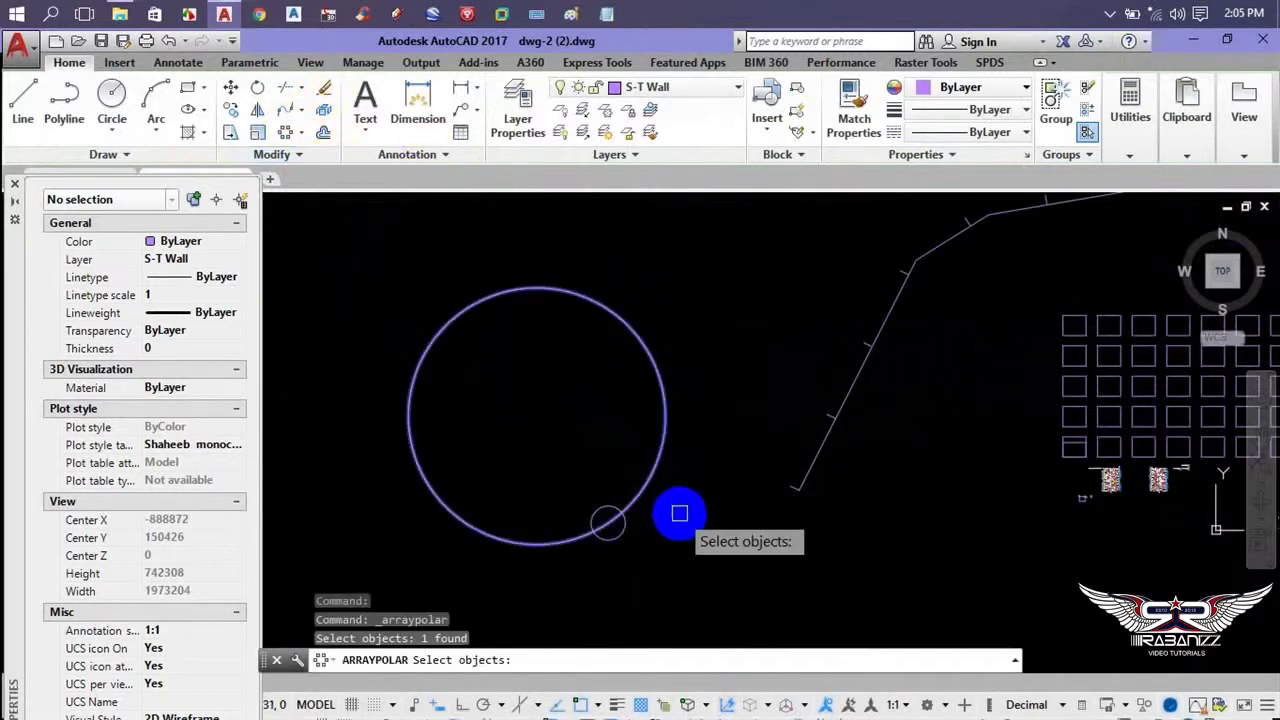
pyautogui.press('Return')
pyautogui.click(618, 535)
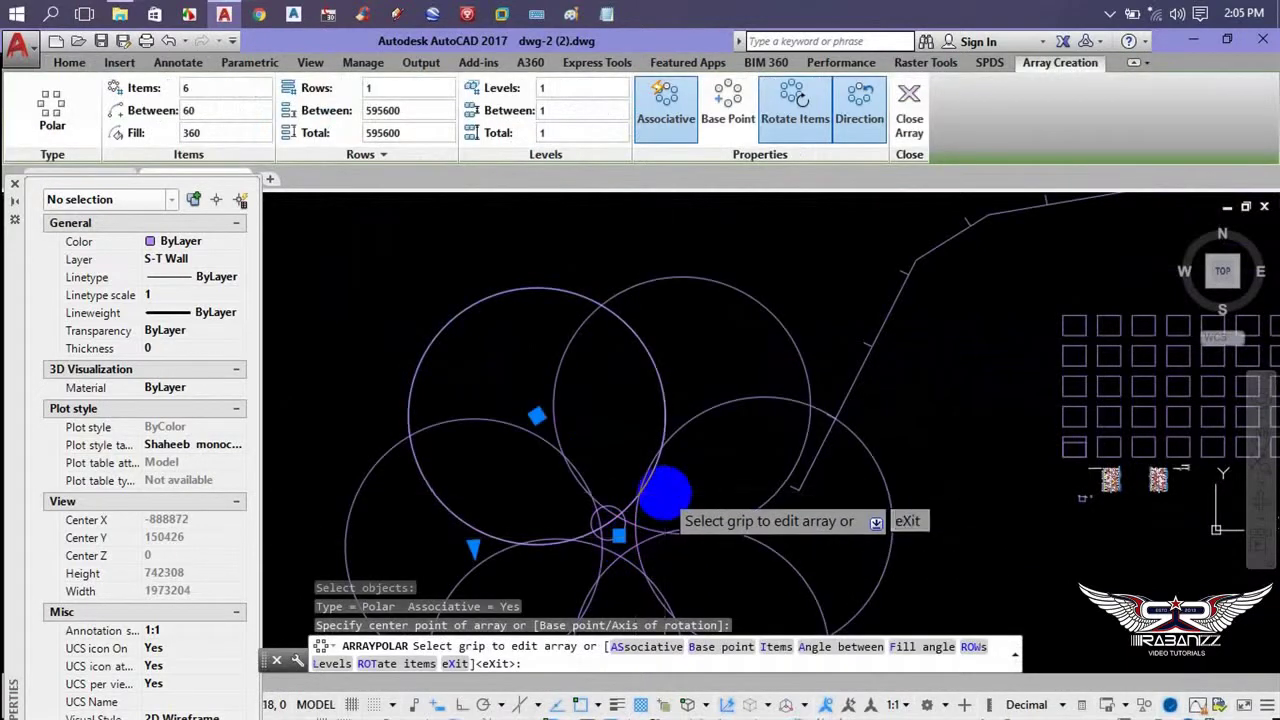
pyautogui.press('Escape')
pyautogui.hotkey('ctrl', 'z')
pyautogui.moveTo(517, 392); pyautogui.dragTo(527, 303, button='middle')
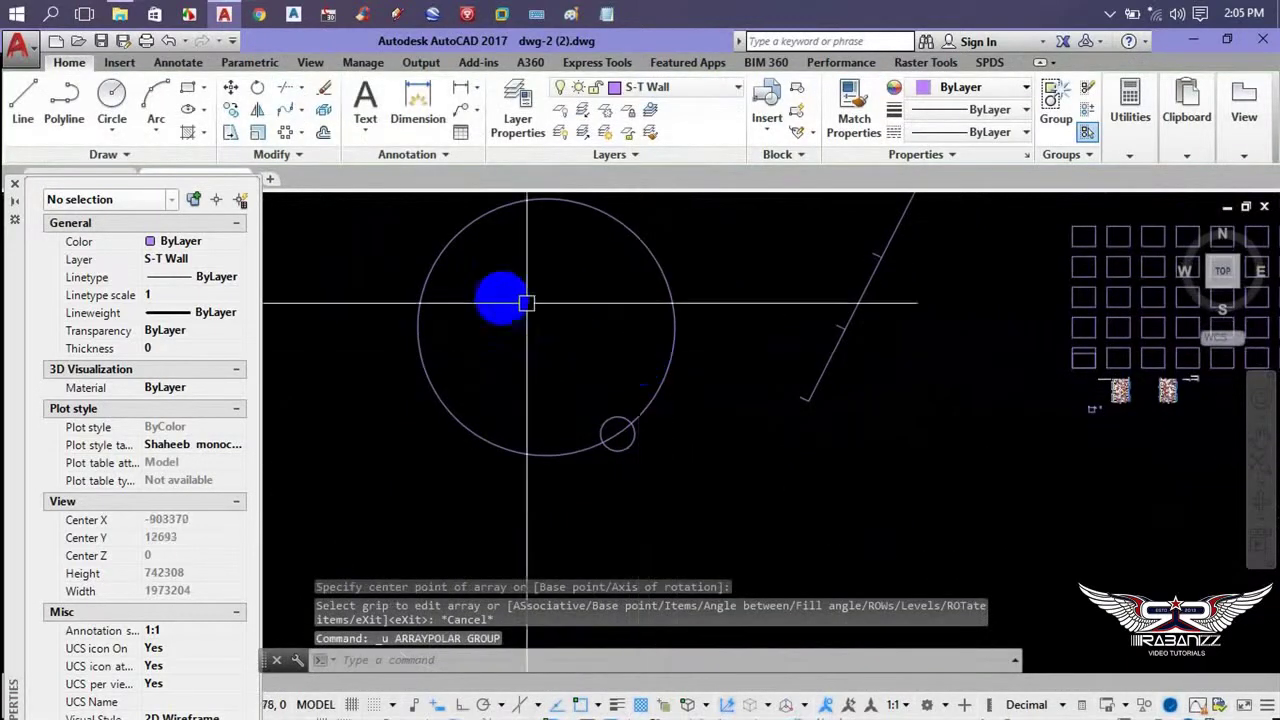
# - Polar-array the small circle into a ring of 6 items centred near the big circle's edge
pyautogui.click(287, 135)
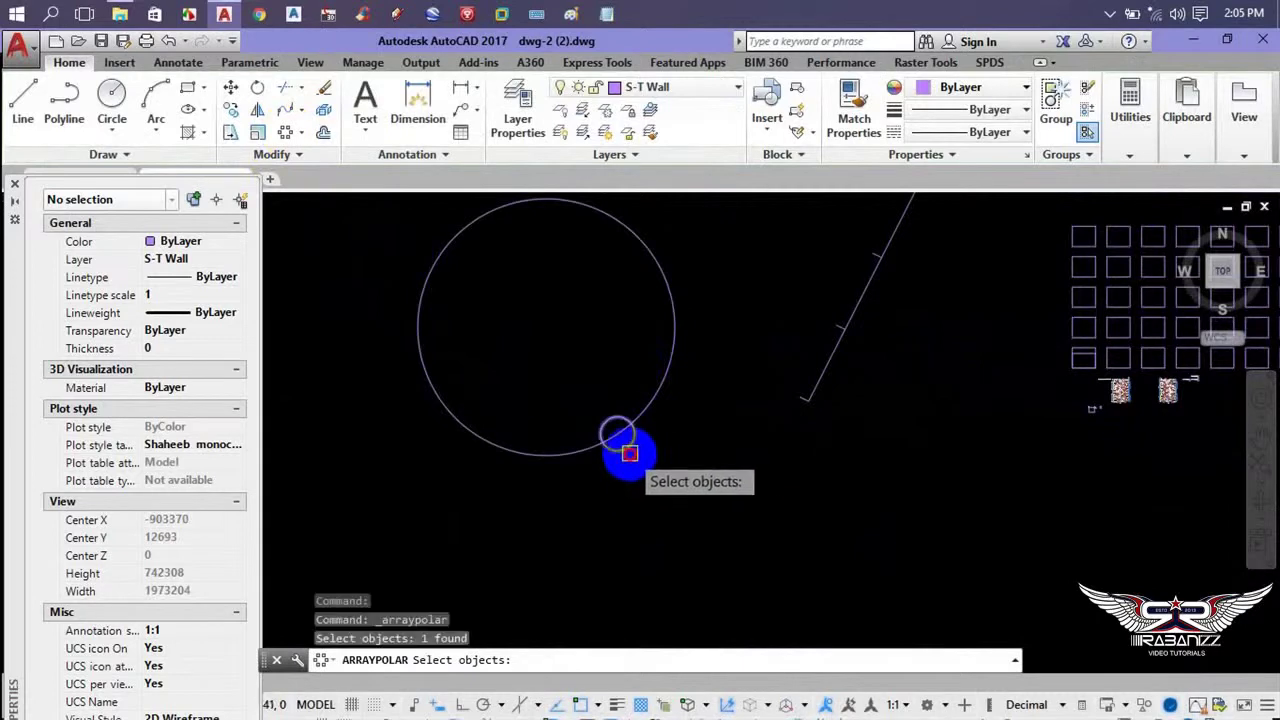
pyautogui.press('Return')
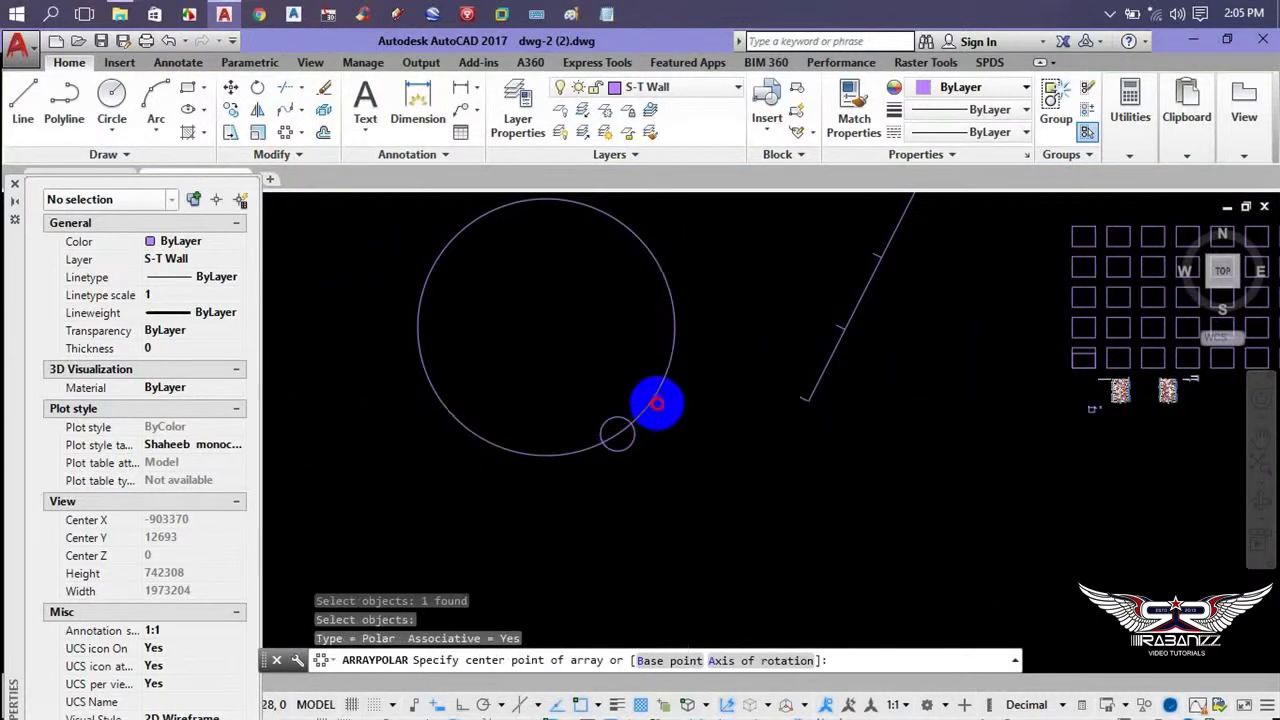
pyautogui.click(655, 402)
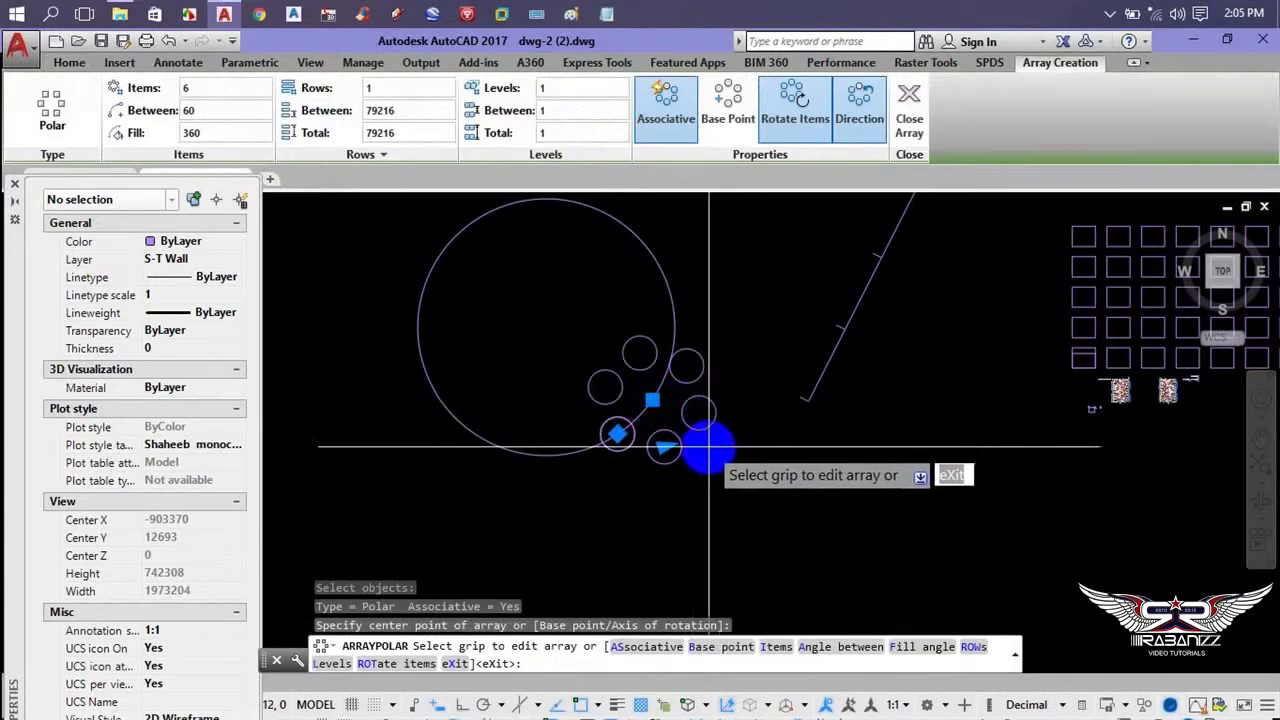
pyautogui.click(665, 447)
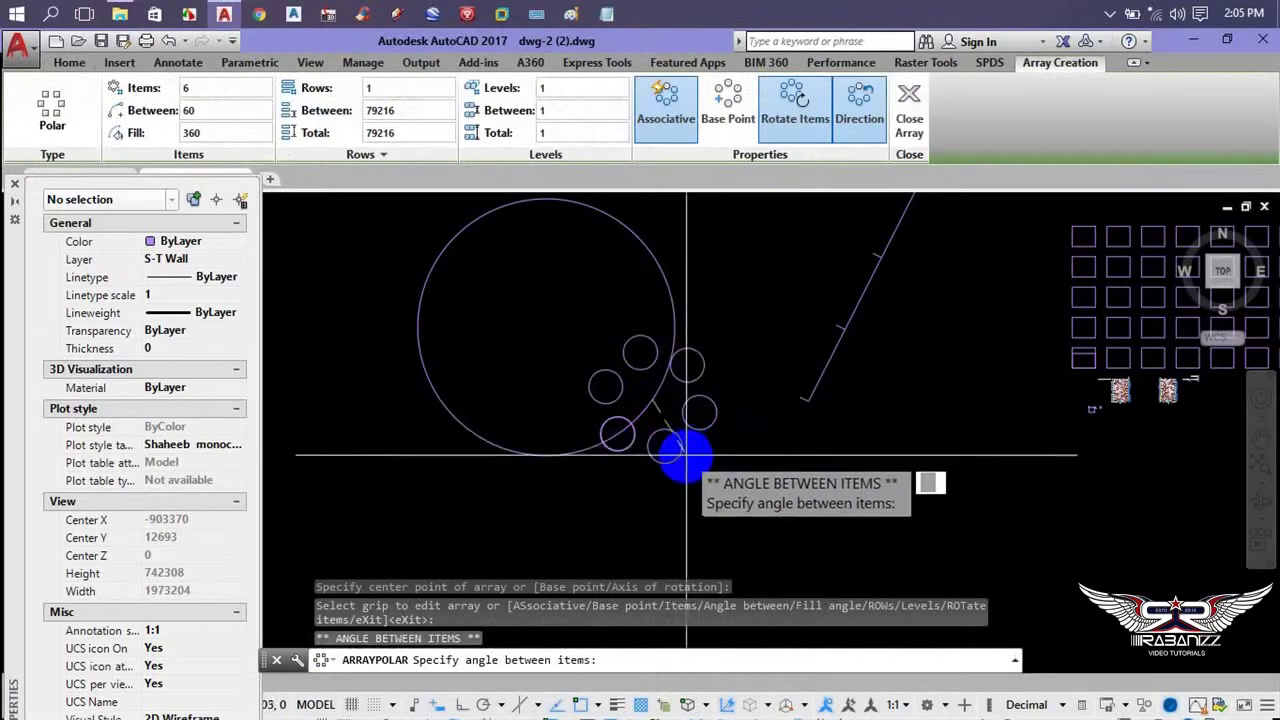
pyautogui.press('Escape')
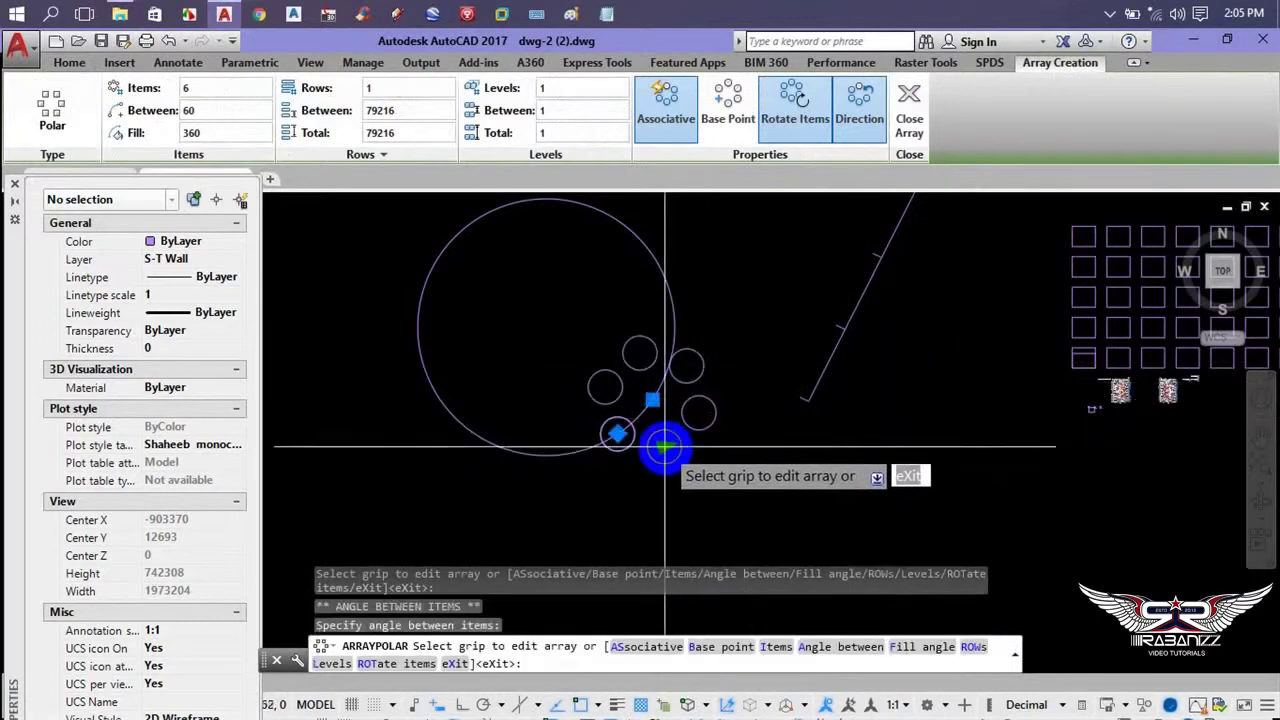
pyautogui.click(665, 447)
pyautogui.press('Escape')
pyautogui.scroll(2, 609, 417)
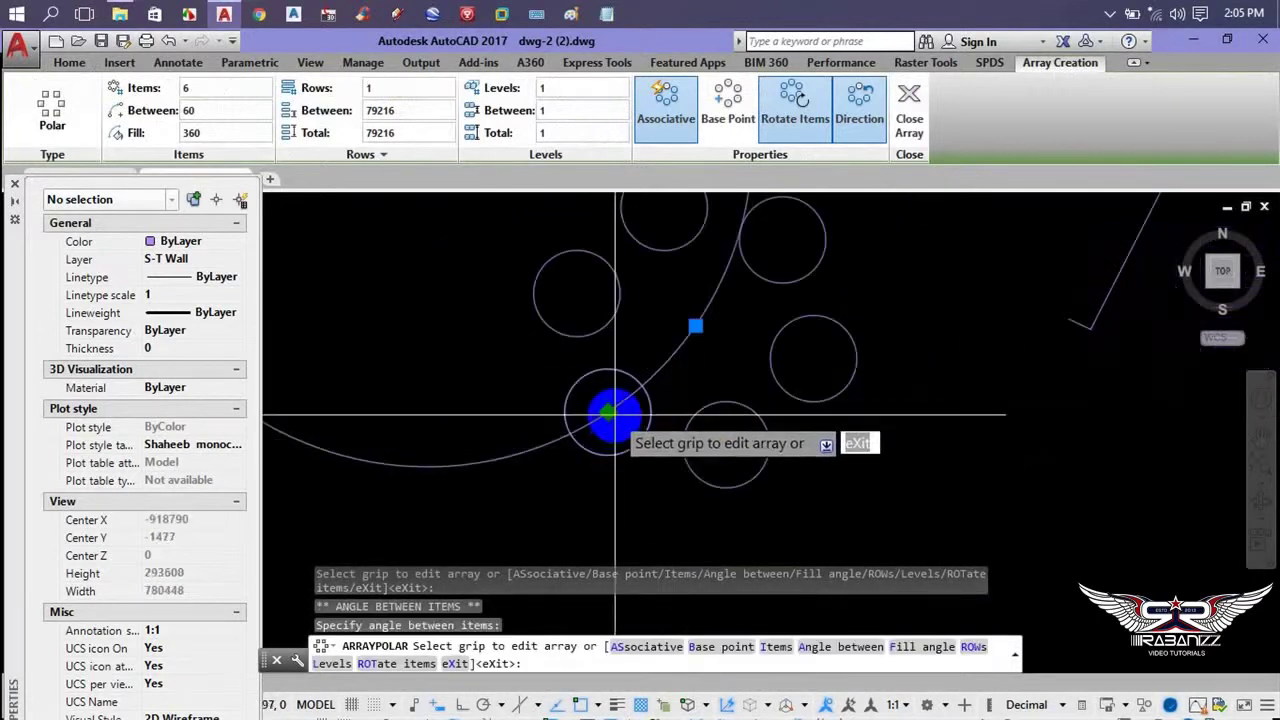
pyautogui.scroll(2, 606, 413)
# - Inspect the ring's radius and item angle, keeping 6 items at 60°, and close the array editor
pyautogui.click(606, 413)
pyautogui.press('Escape')
pyautogui.scroll(-2, 480, 449)
pyautogui.scroll(-2, 563, 437)
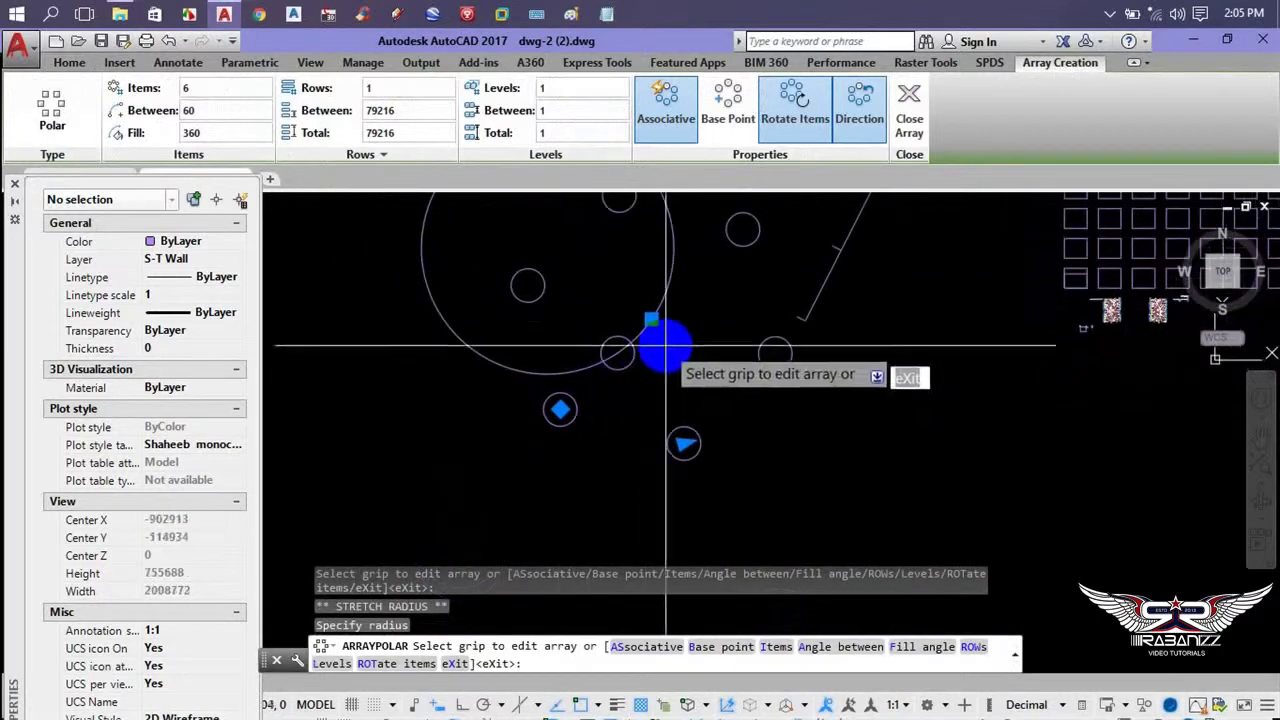
pyautogui.click(680, 446)
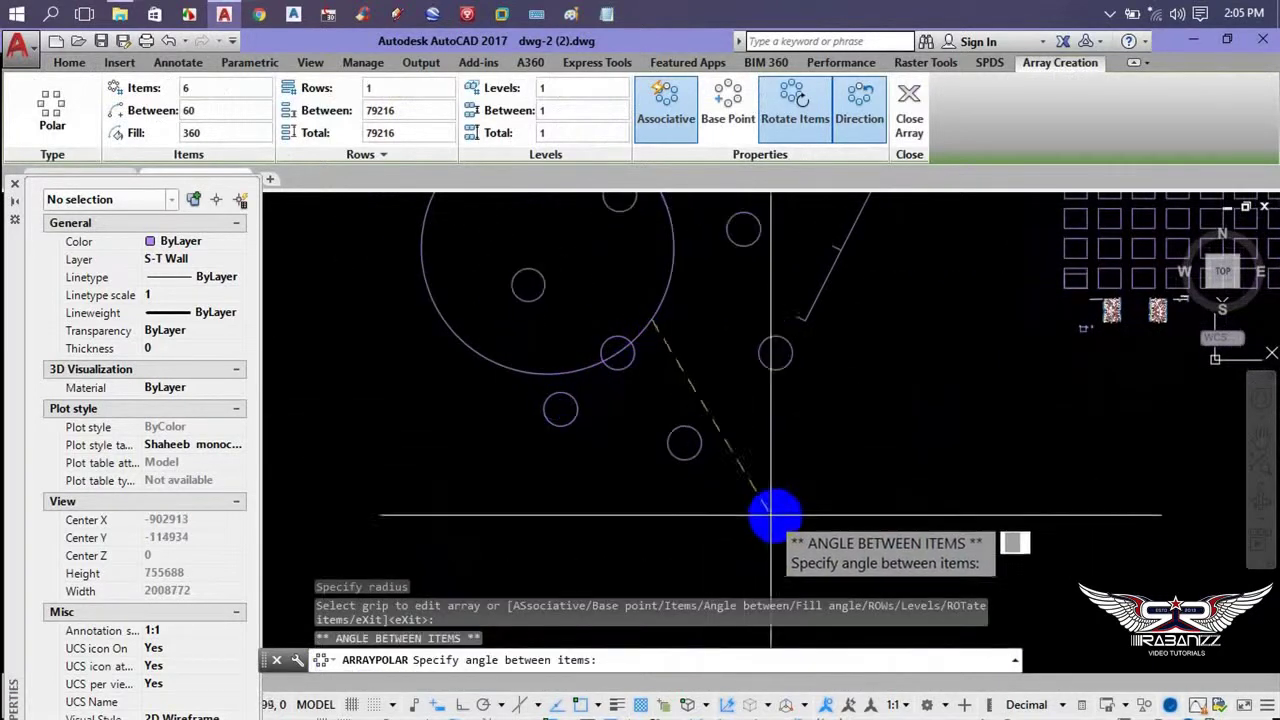
pyautogui.press('Escape')
pyautogui.scroll(-2, 709, 491)
pyautogui.scroll(-2, 726, 377)
pyautogui.press('Escape')
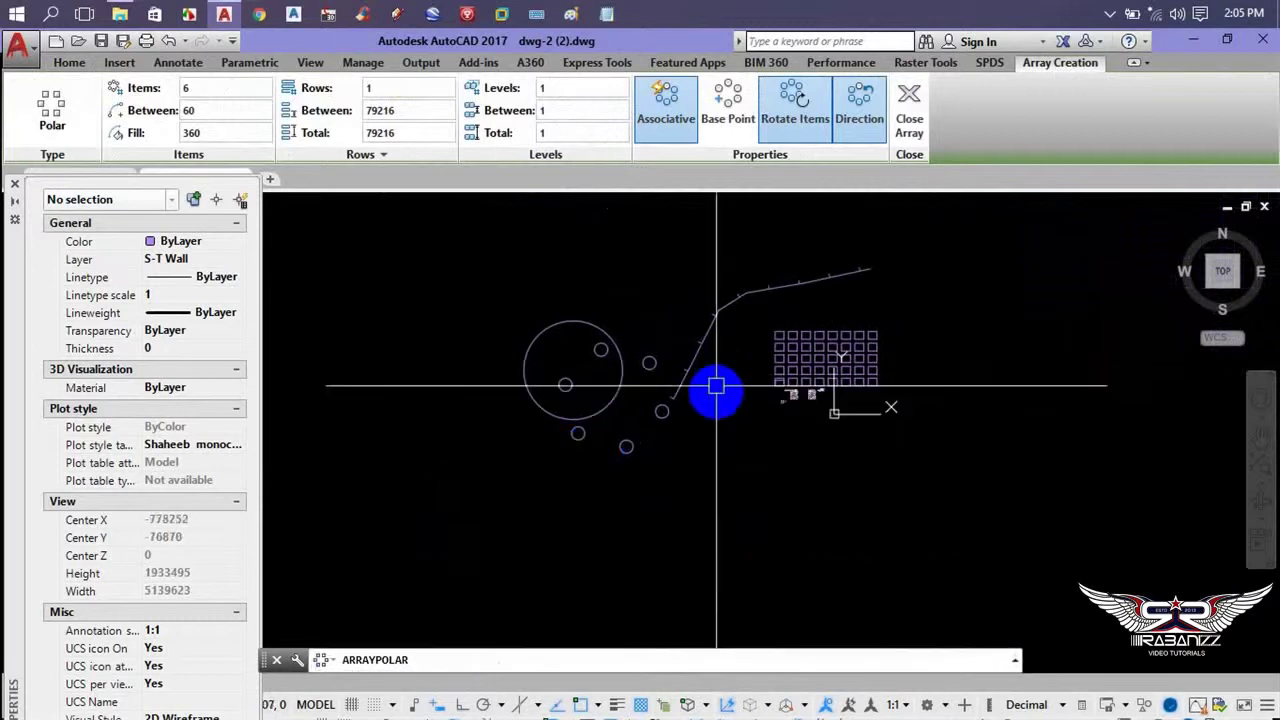
pyautogui.moveTo(709, 389); pyautogui.dragTo(525, 309, button='middle')
pyautogui.scroll(-2, 691, 390)
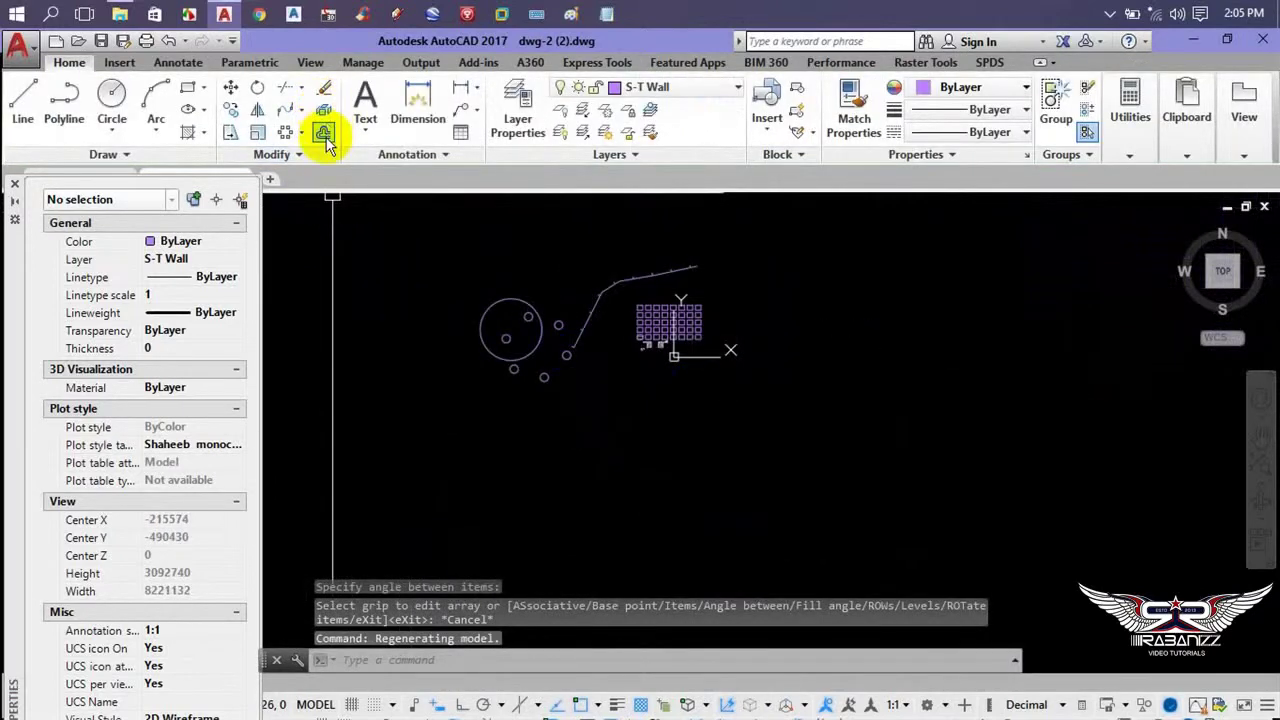
# - Draw a long vertical polyline with Ortho (F8) on in empty space
pyautogui.moveTo(791, 443)
pyautogui.mouseDown(button='middle')
pyautogui.moveTo(646, 449)
pyautogui.moveTo(654, 394)
pyautogui.mouseUp(button='middle')
pyautogui.write('l')
pyautogui.press('Return')
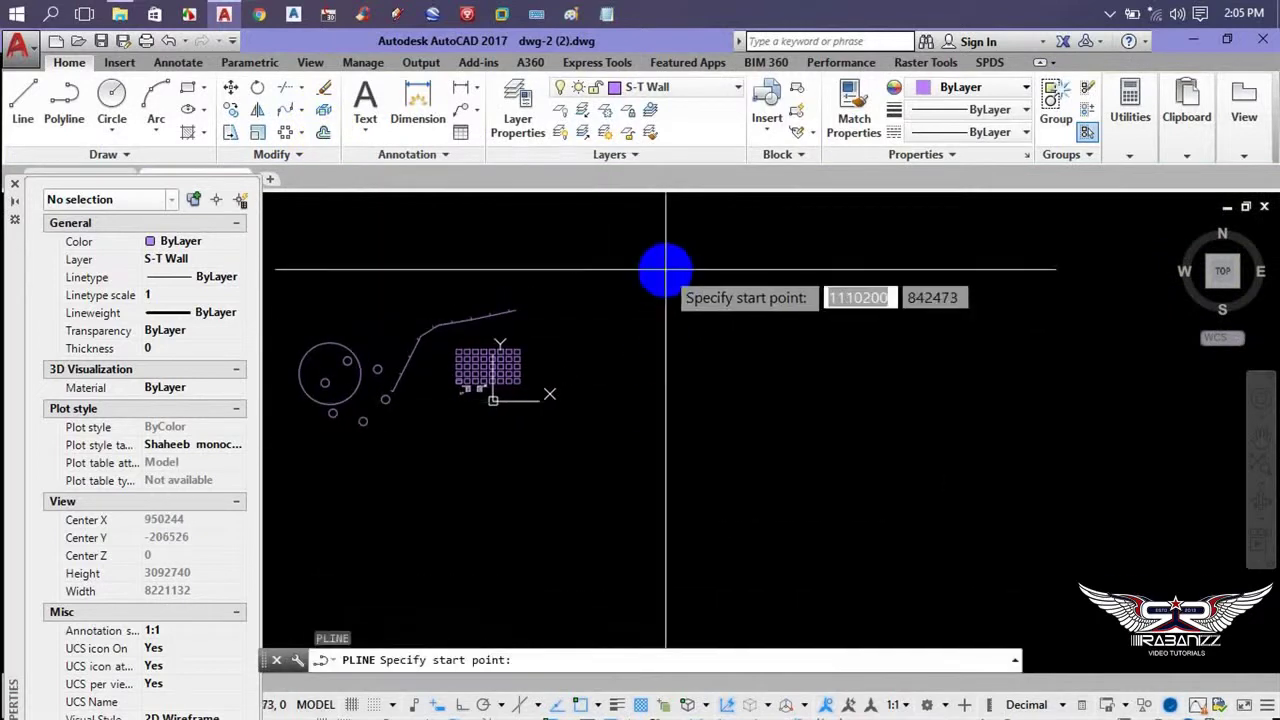
pyautogui.click(666, 271)
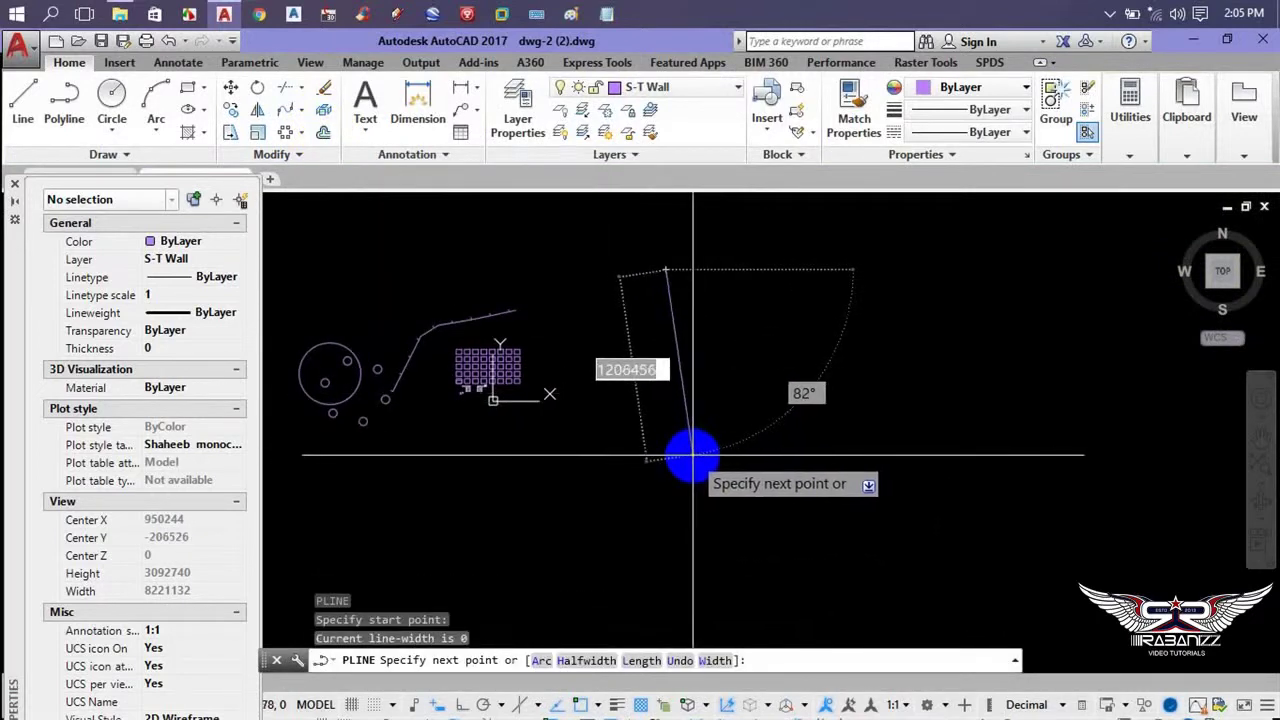
pyautogui.press('F8')
pyautogui.click(700, 465)
pyautogui.scroll(5, 683, 271)
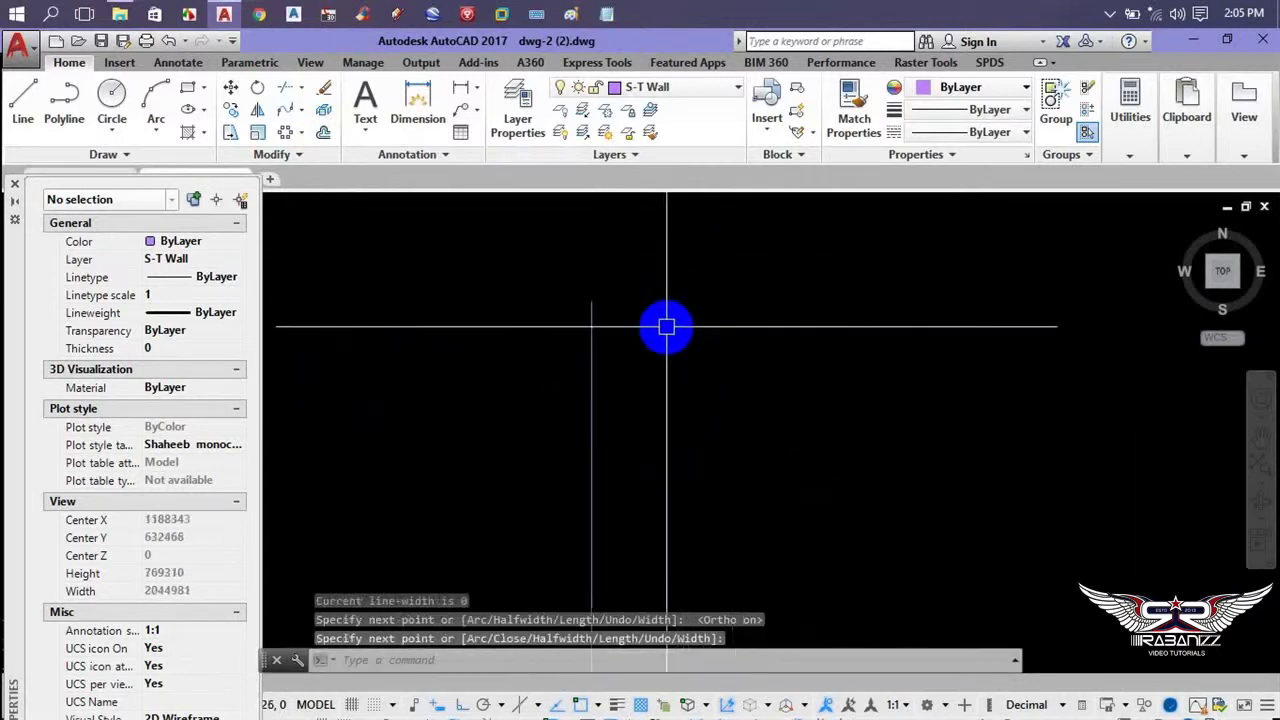
pyautogui.press('Return')
# - Select the vertical polyline and try OFFSET twice, cancelling without a valid distance
pyautogui.click(671, 285)
pyautogui.click(480, 366)
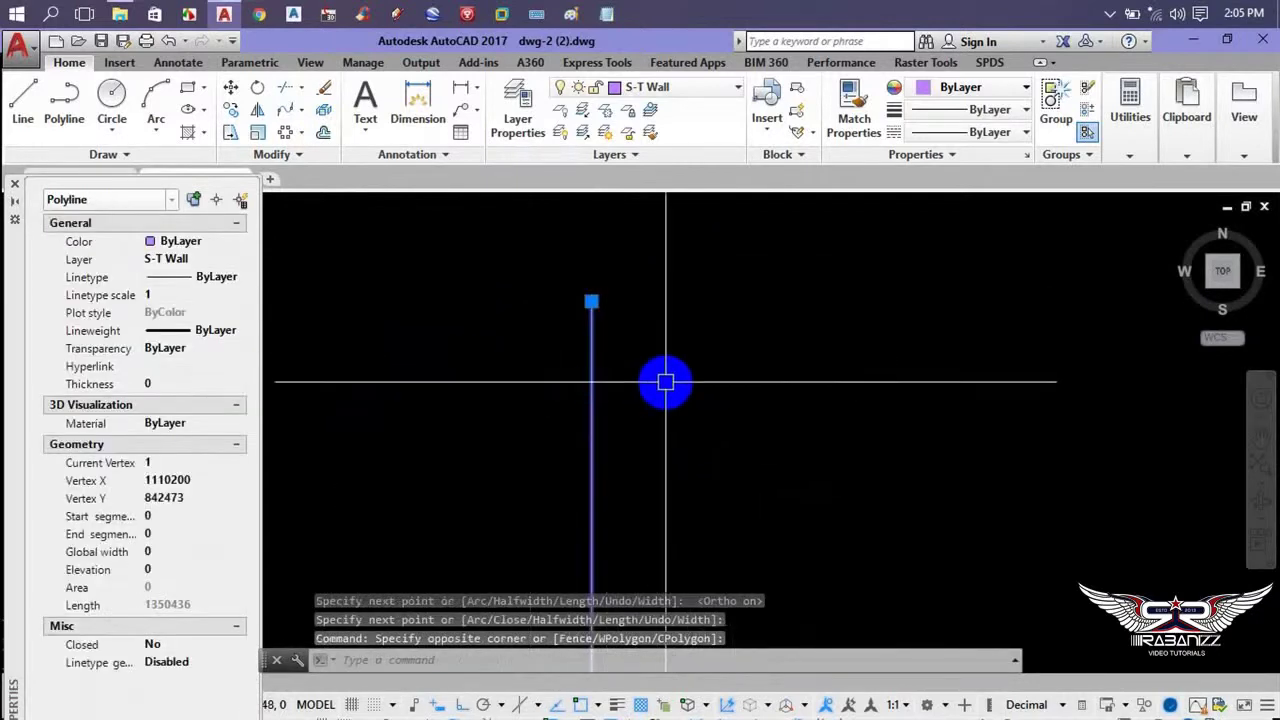
pyautogui.click(323, 133)
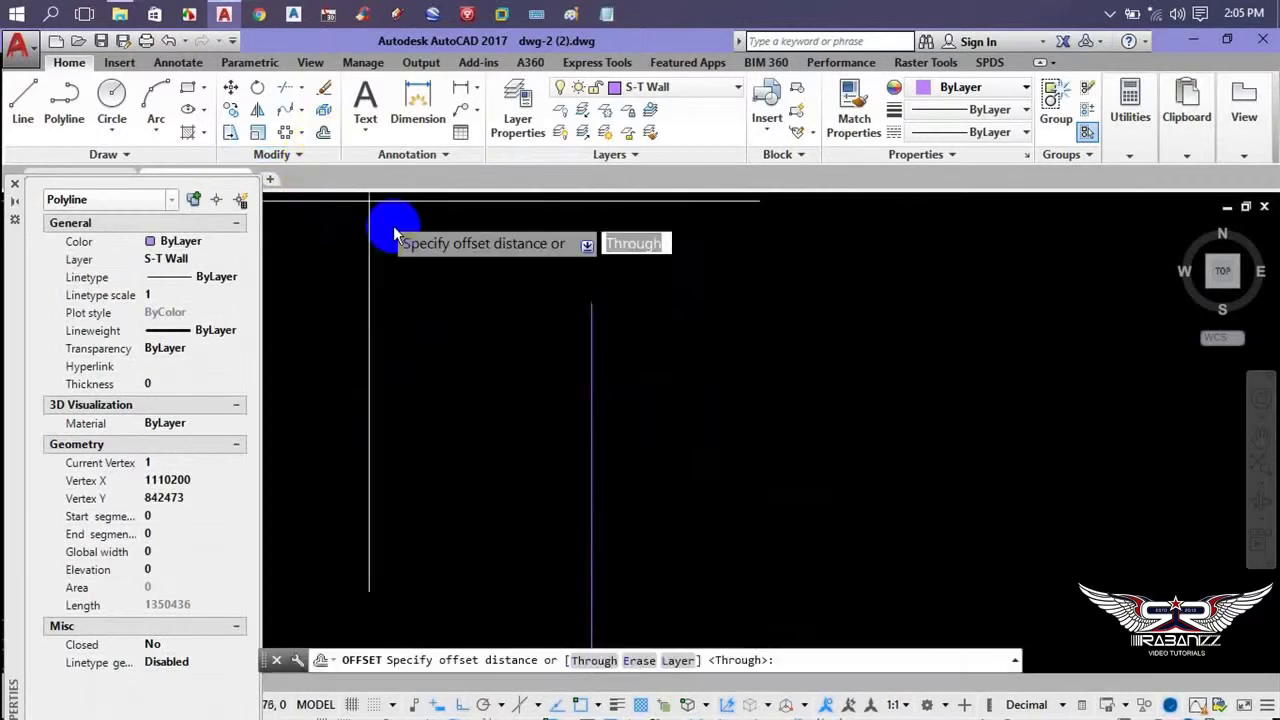
pyautogui.press('Return')
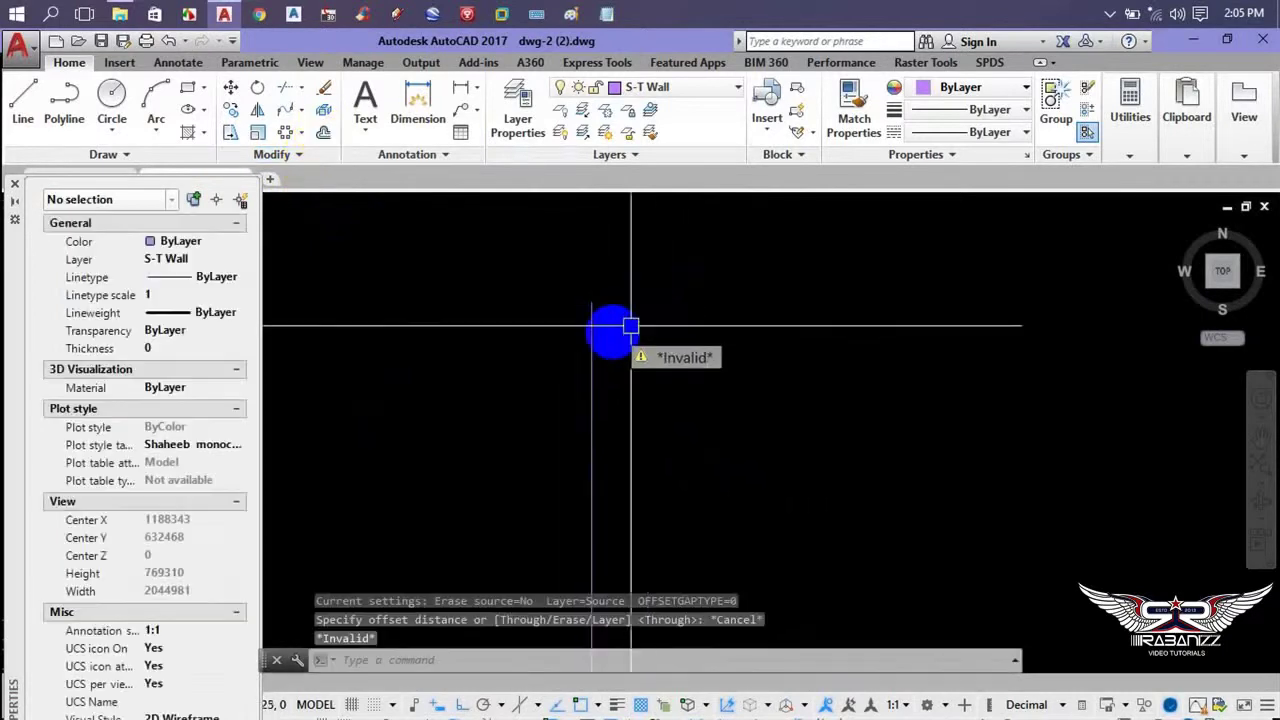
pyautogui.press('Escape')
pyautogui.moveTo(665, 352); pyautogui.dragTo(551, 367)
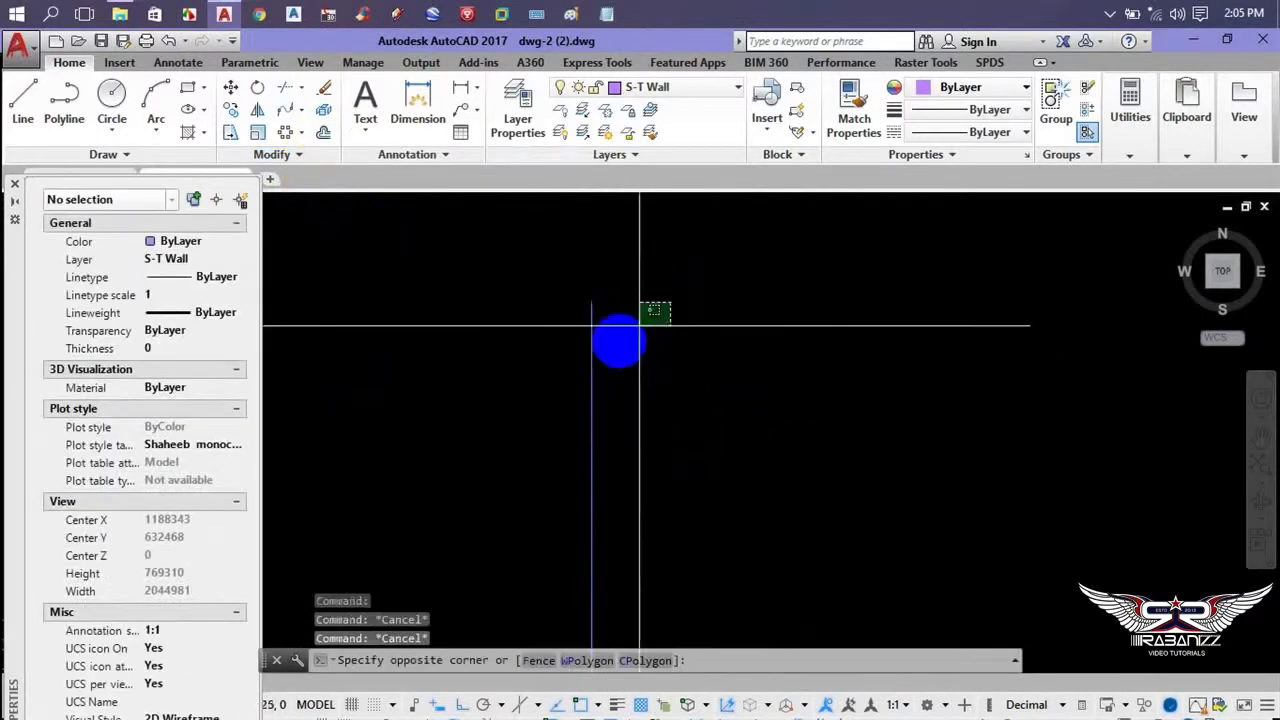
pyautogui.press('Return')
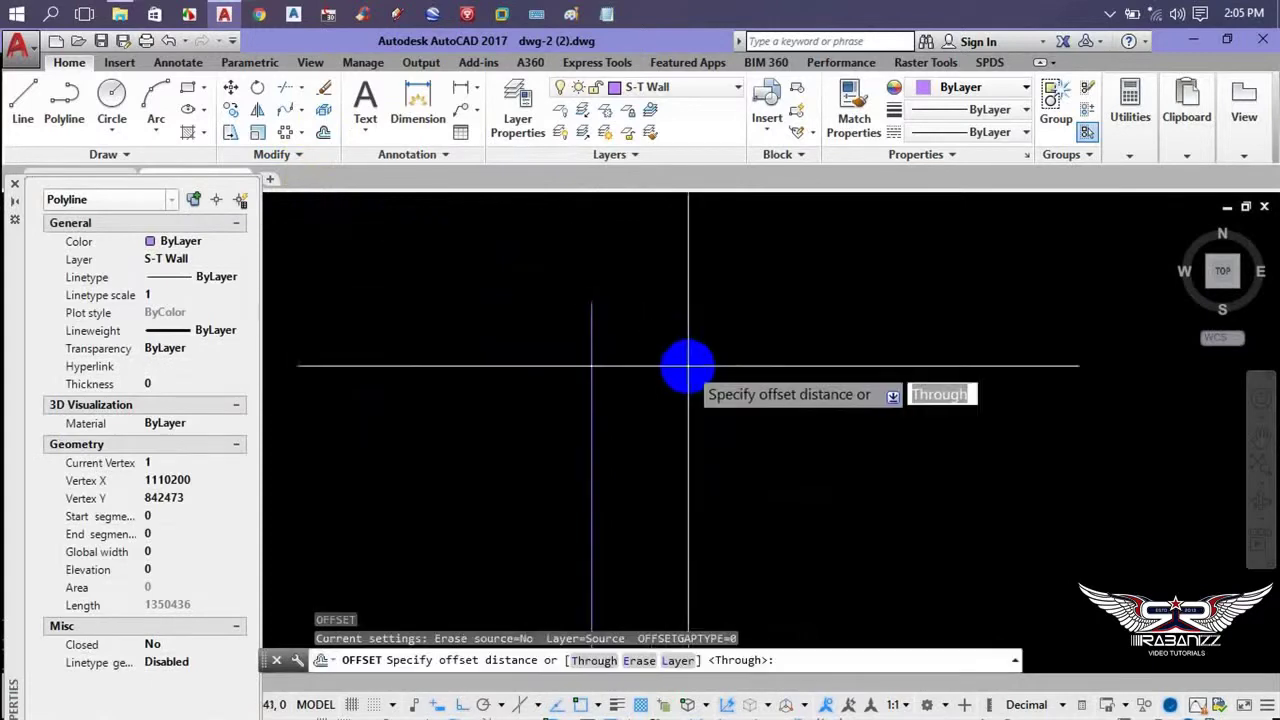
pyautogui.press('Escape')
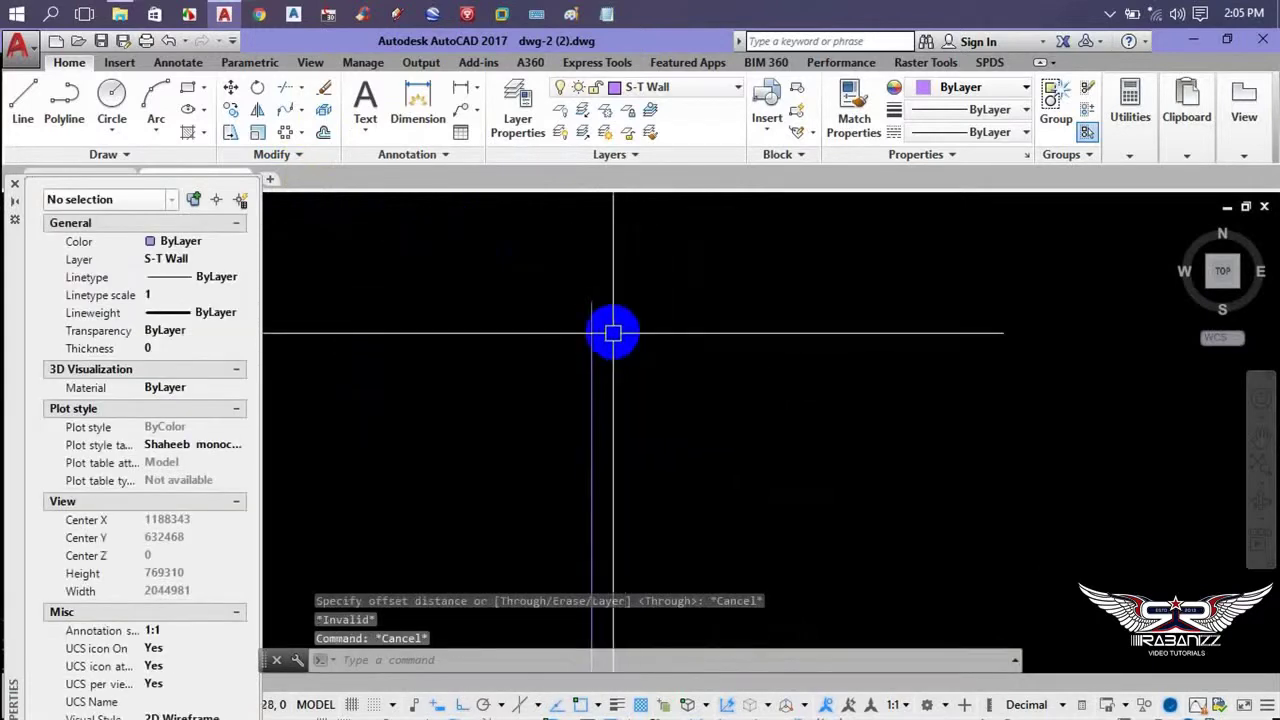
pyautogui.moveTo(651, 294); pyautogui.dragTo(514, 345)
# - Start OFFSET (O) with a 50-unit distance, then cancel the false start
pyautogui.write('o')
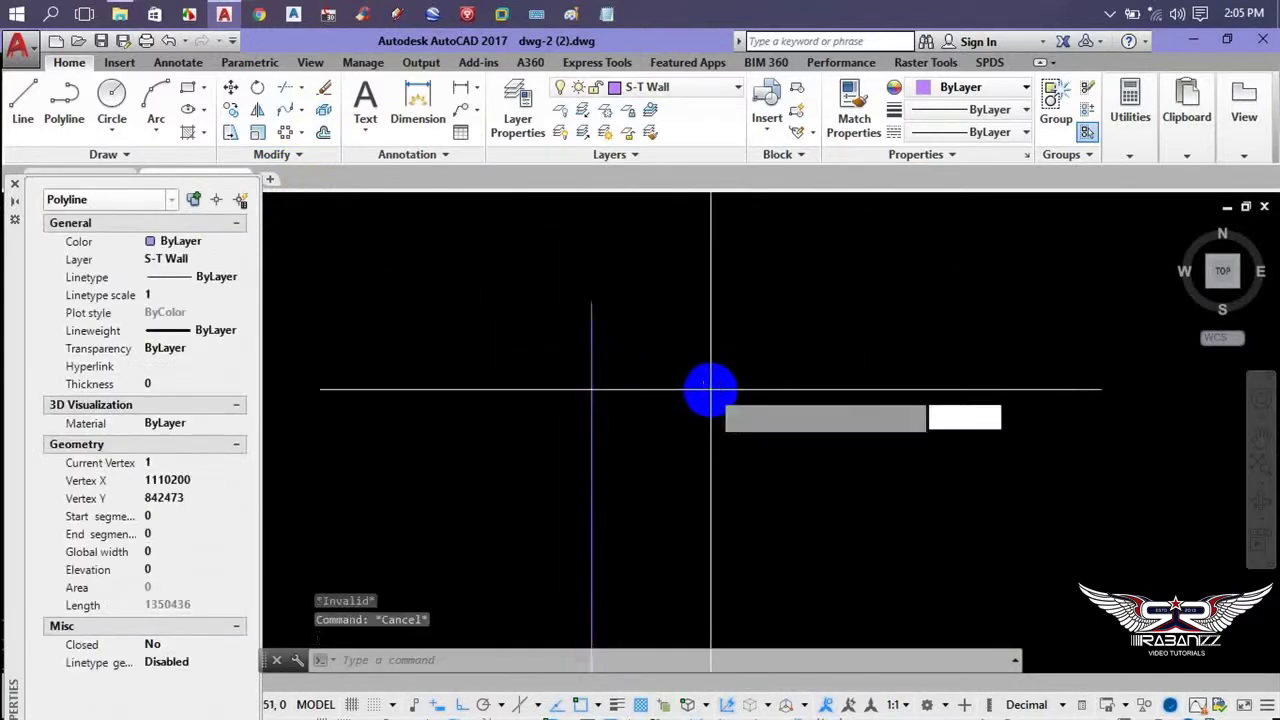
pyautogui.press('Return')
pyautogui.click(662, 361)
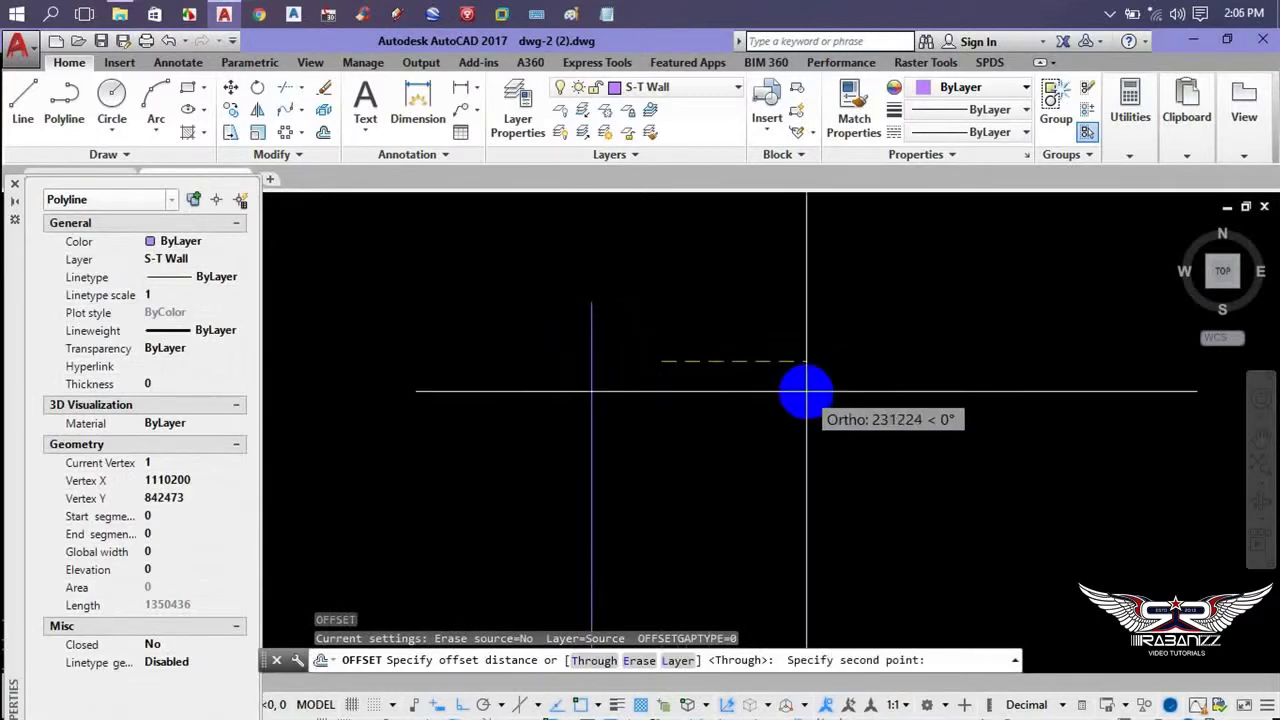
pyautogui.write('50')
pyautogui.press('Return')
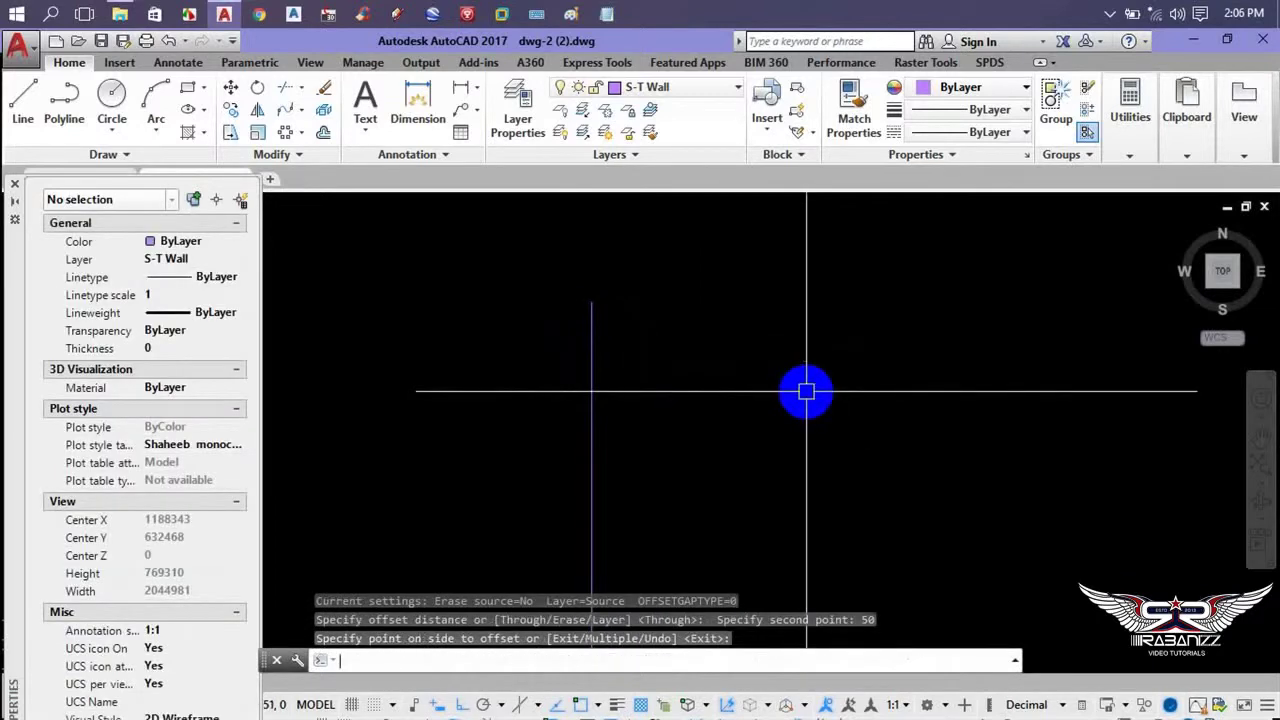
pyautogui.scroll(-2, 620, 390)
pyautogui.scroll(2, 556, 352)
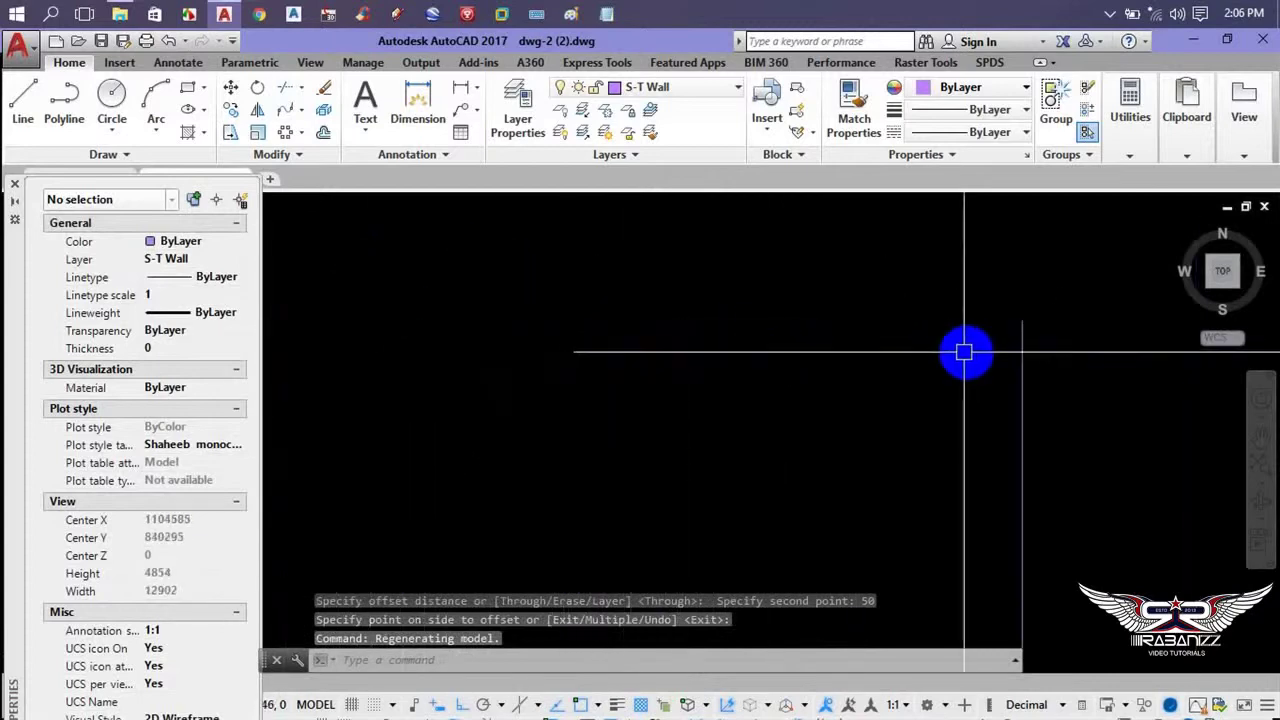
pyautogui.click(398, 363)
pyautogui.click(323, 137)
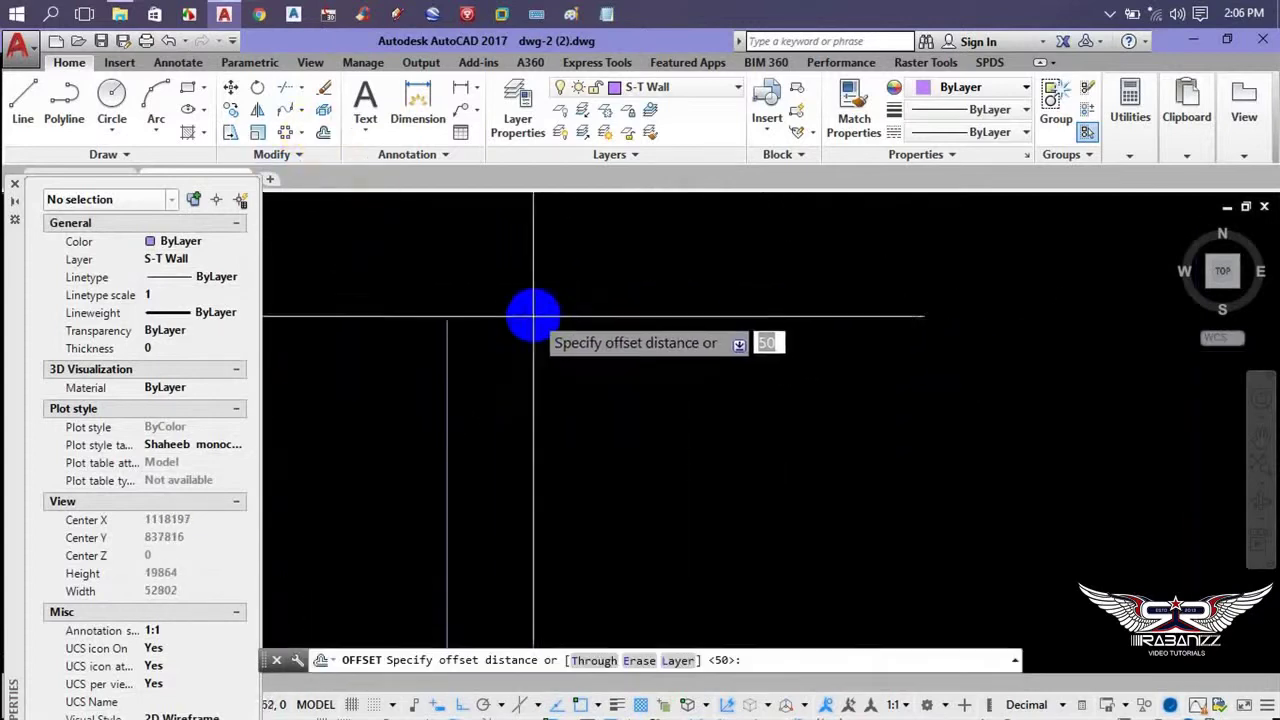
pyautogui.click(529, 312)
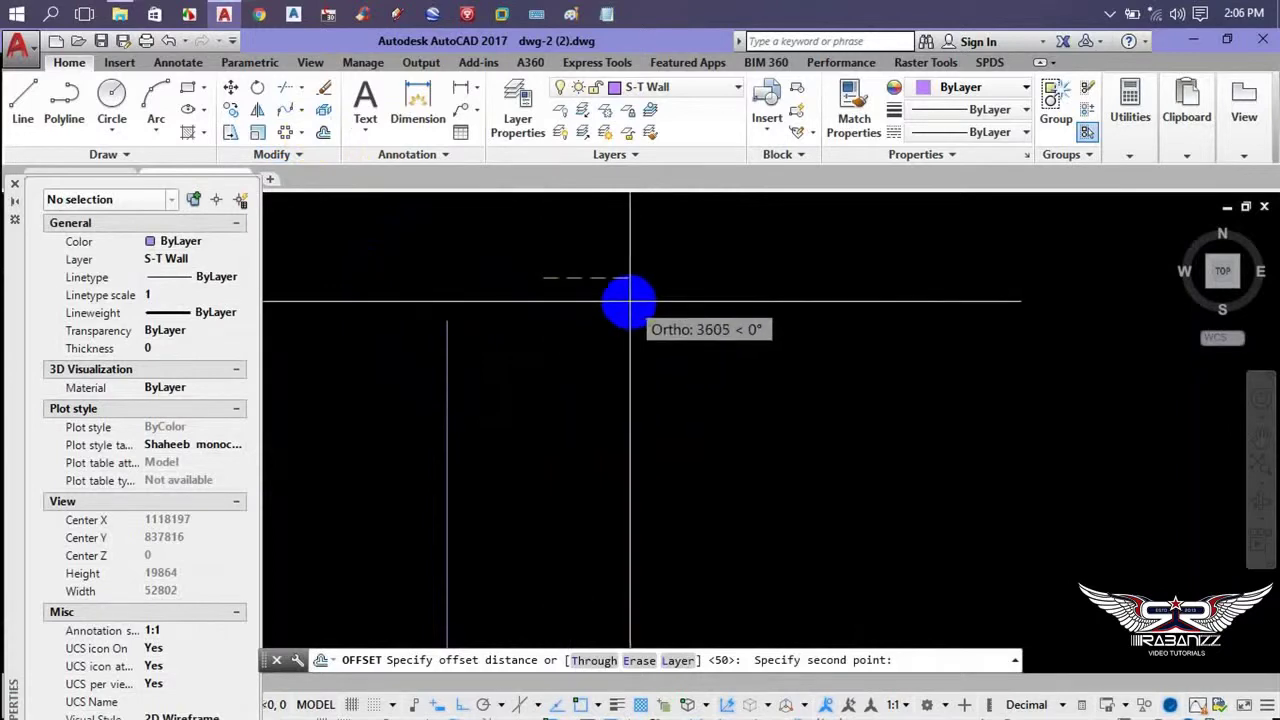
pyautogui.press('Escape')
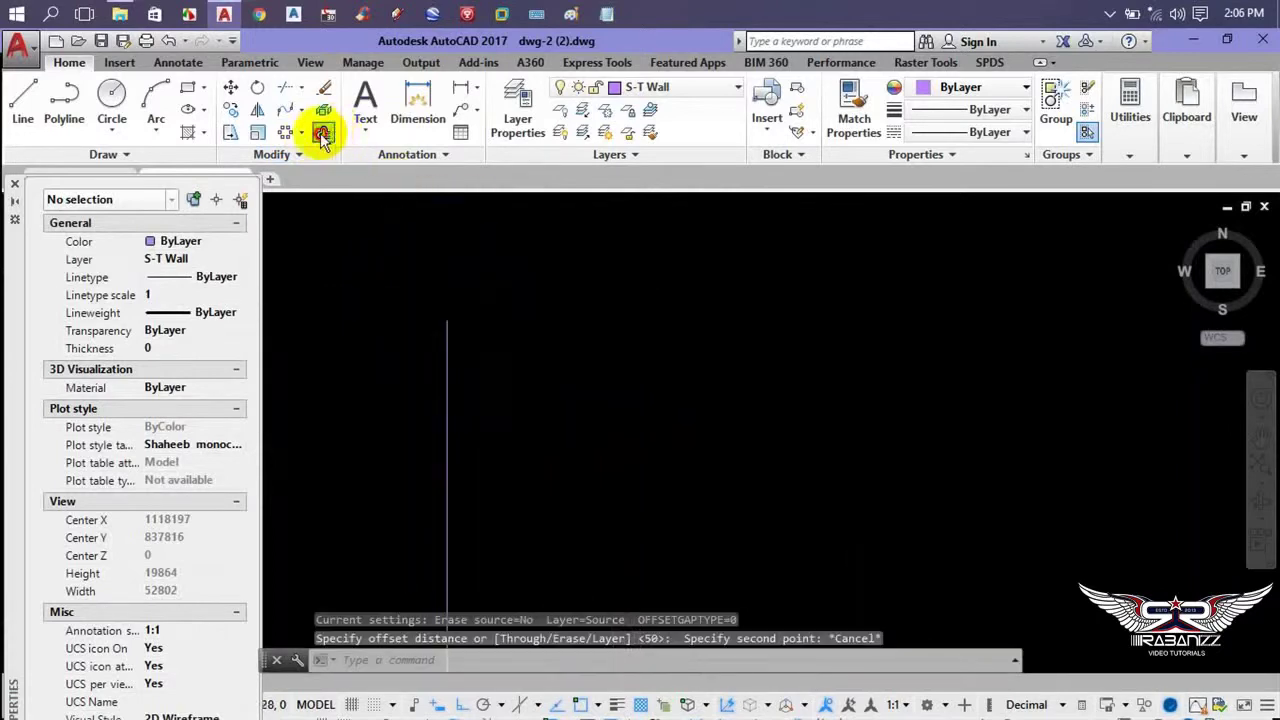
# - Offset the vertical polyline by 50 to make two parallel copies on the right
pyautogui.click(323, 137)
pyautogui.rightClick(590, 352)
pyautogui.click(645, 360)
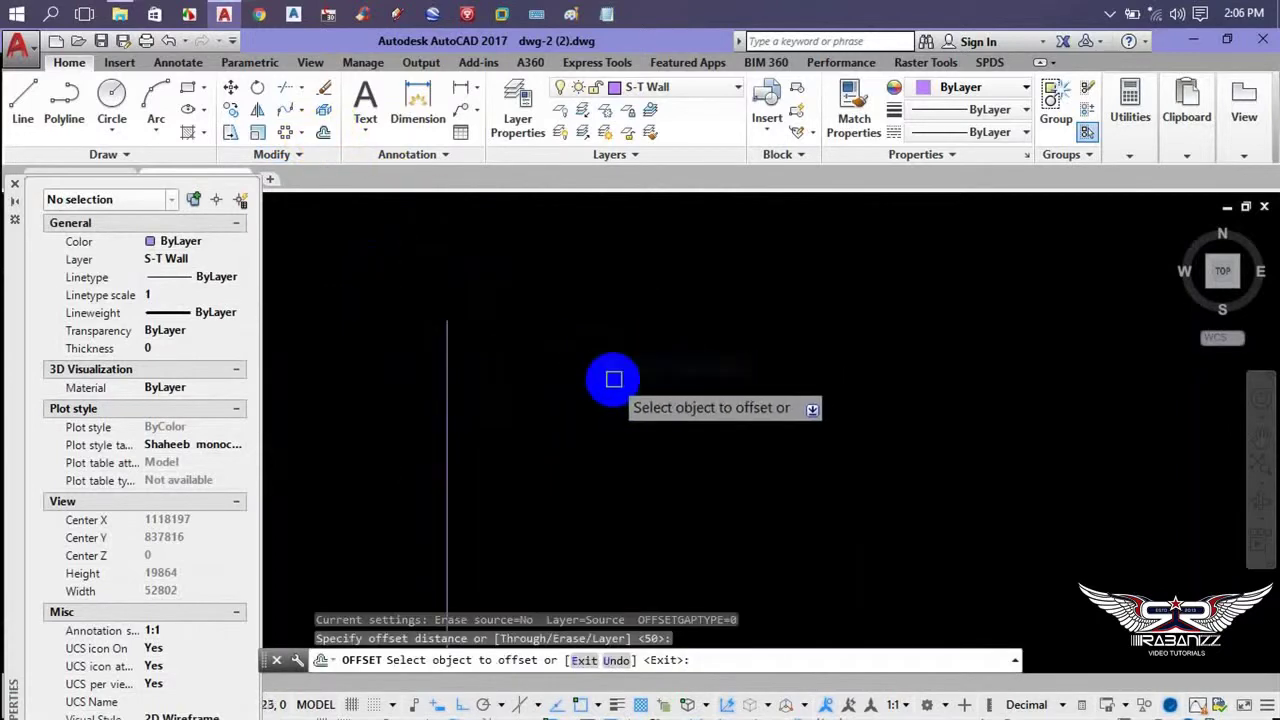
pyautogui.click(449, 345)
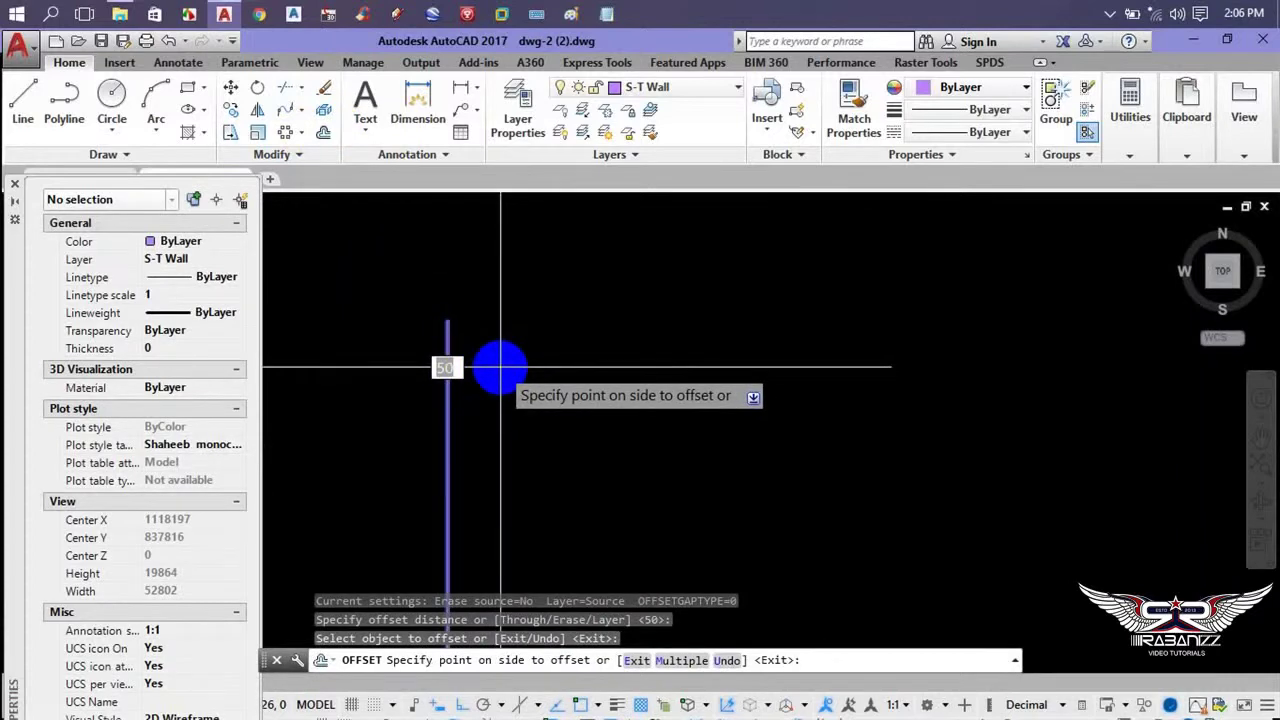
pyautogui.click(500, 367)
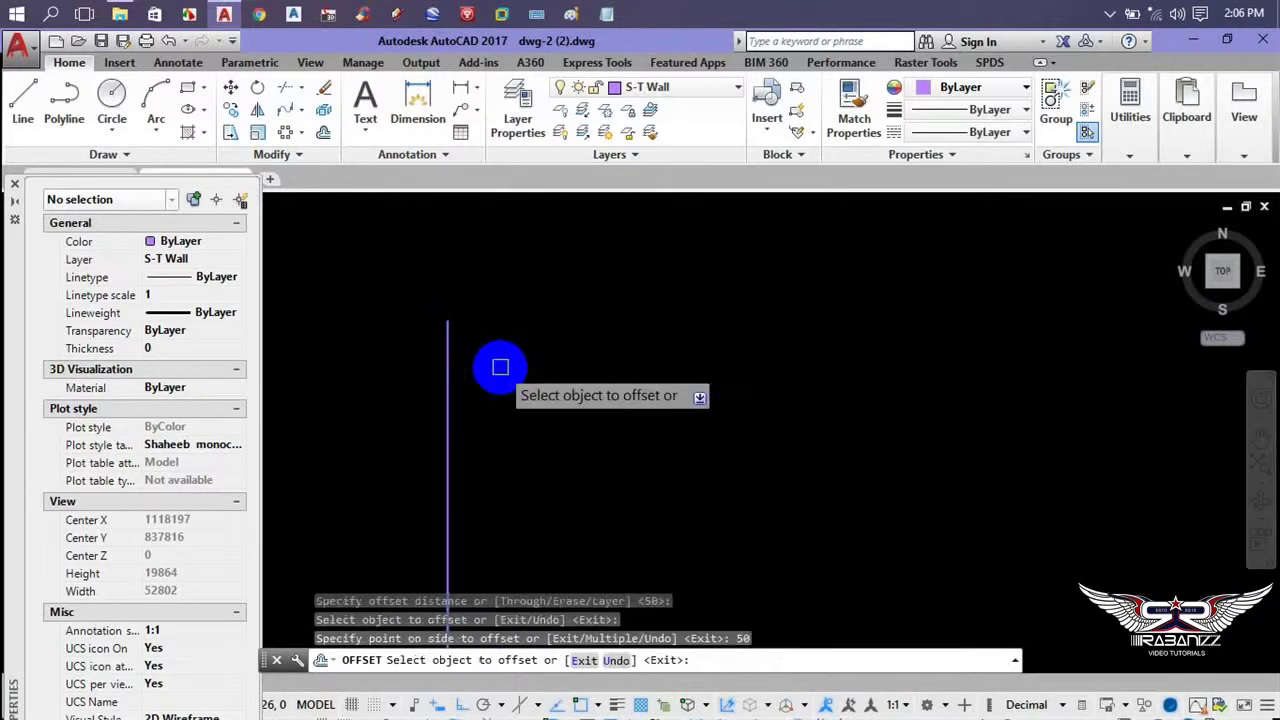
pyautogui.click(447, 368)
pyautogui.click(537, 366)
pyautogui.scroll(5, 455, 343)
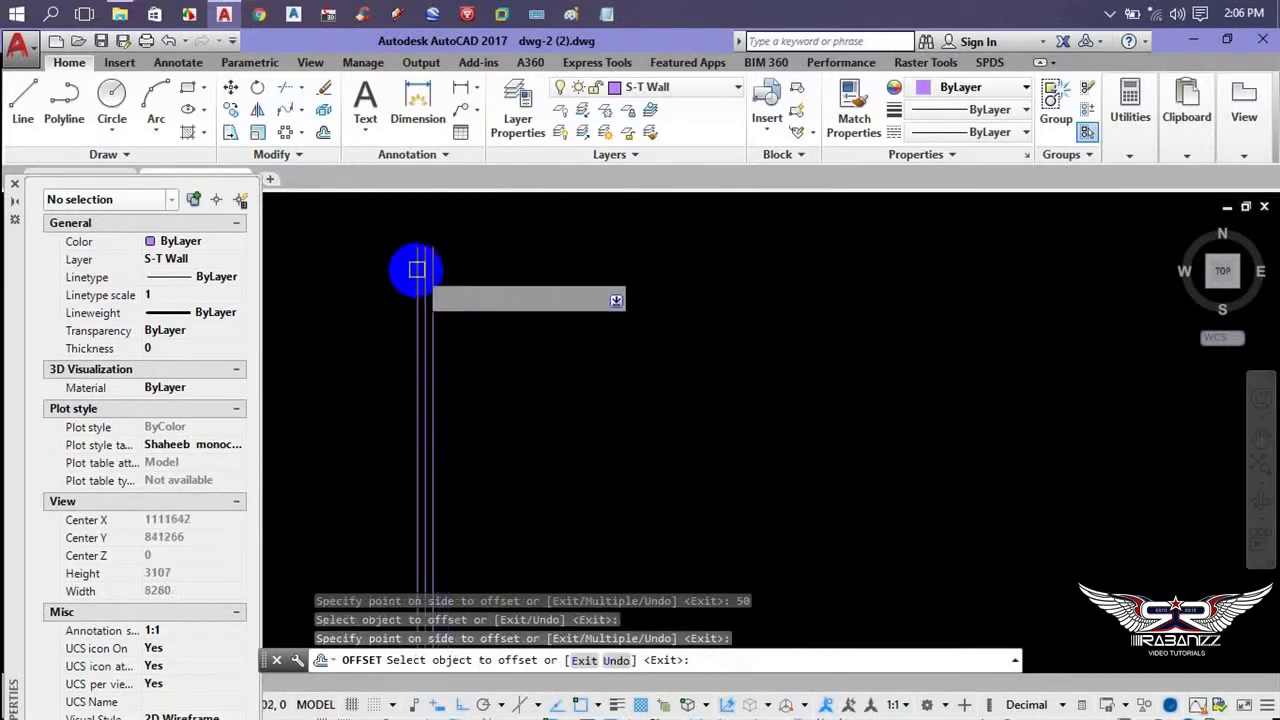
pyautogui.scroll(5, 417, 269)
pyautogui.scroll(-2, 503, 429)
pyautogui.press('Escape')
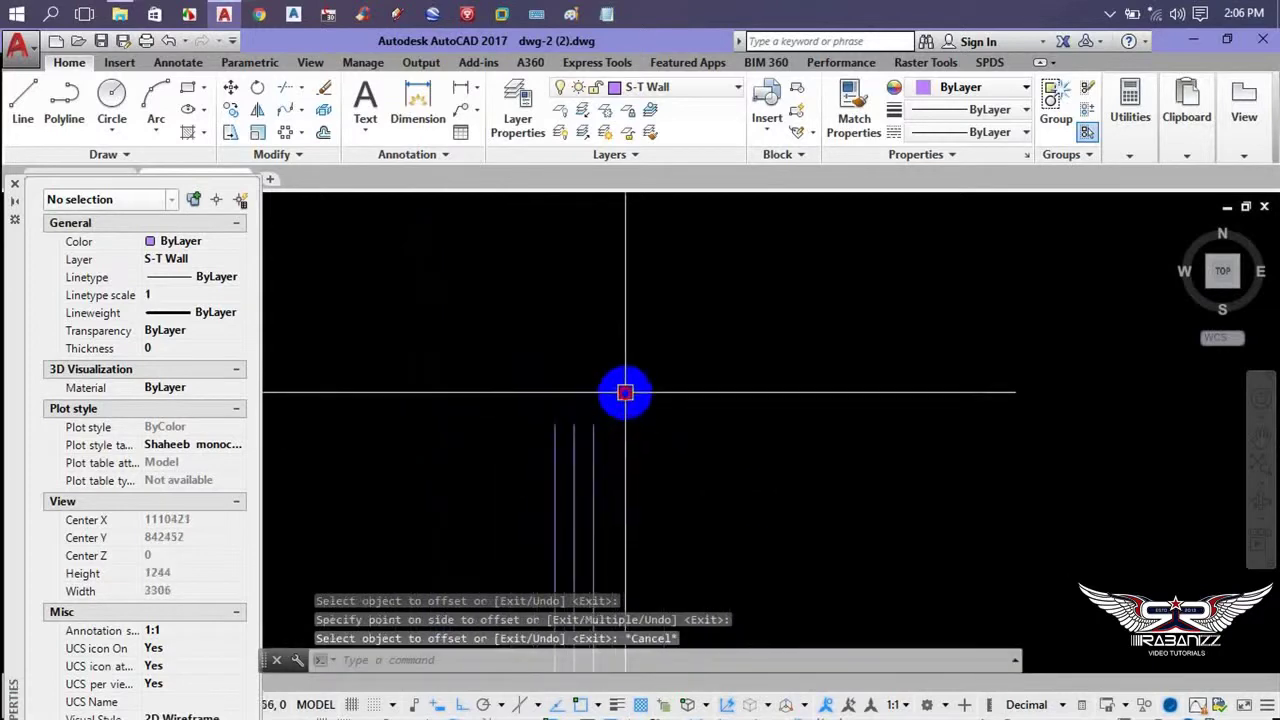
# - Delete the two unwanted copies and select the remaining vertical polyline
pyautogui.click(625, 392)
pyautogui.click(568, 452)
pyautogui.press('Delete')
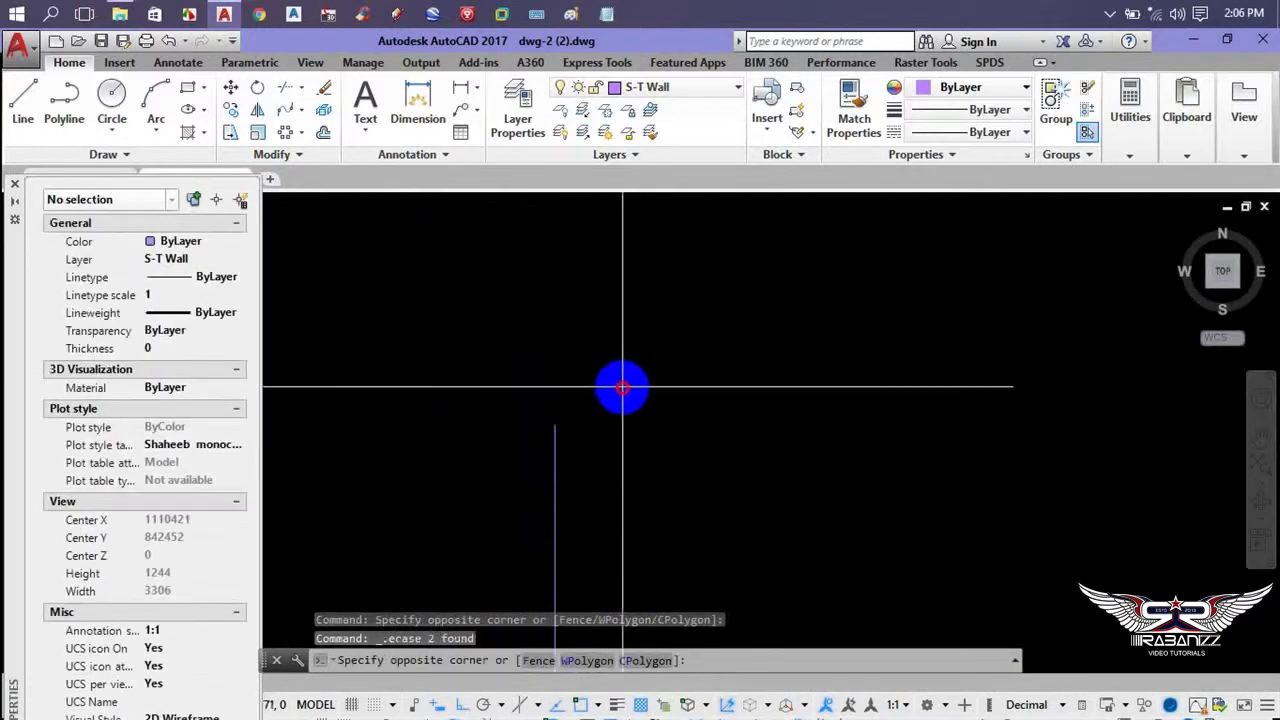
pyautogui.click(624, 386)
pyautogui.click(509, 460)
# - Restart OFFSET with the offset distance set to 50
pyautogui.write('o')
pyautogui.press('Return')
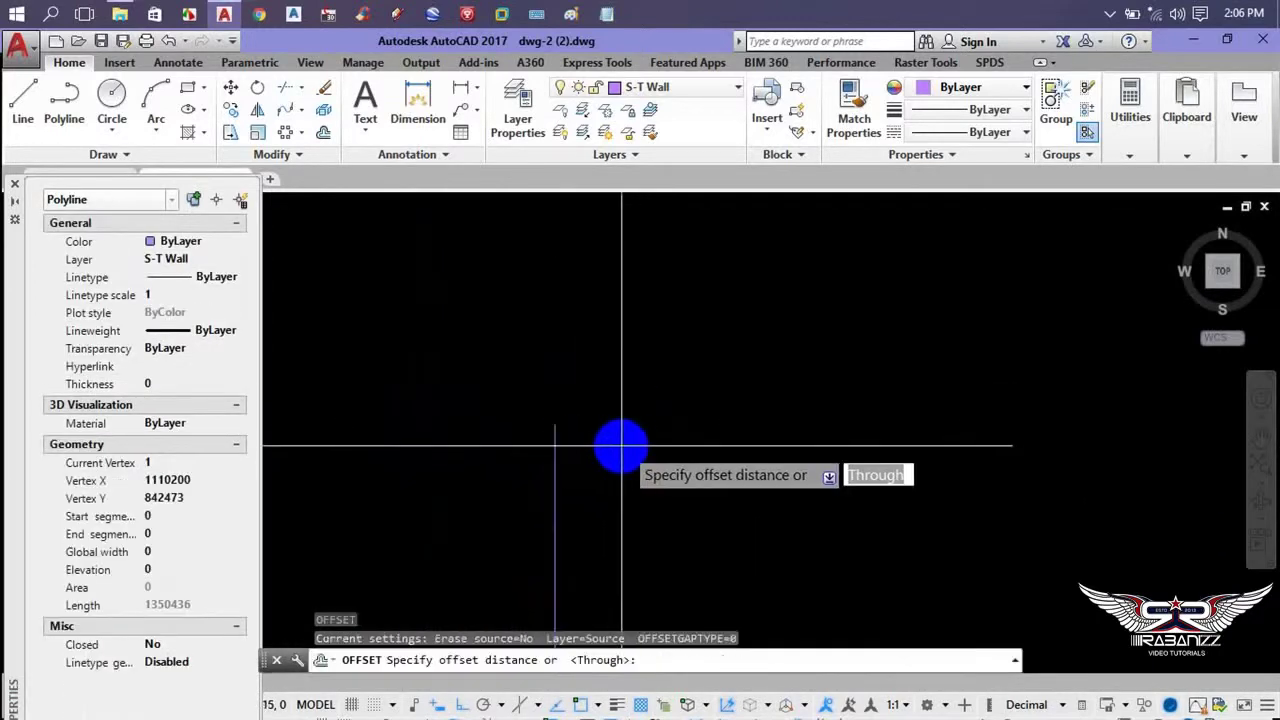
pyautogui.click(555, 436)
pyautogui.press('Escape')
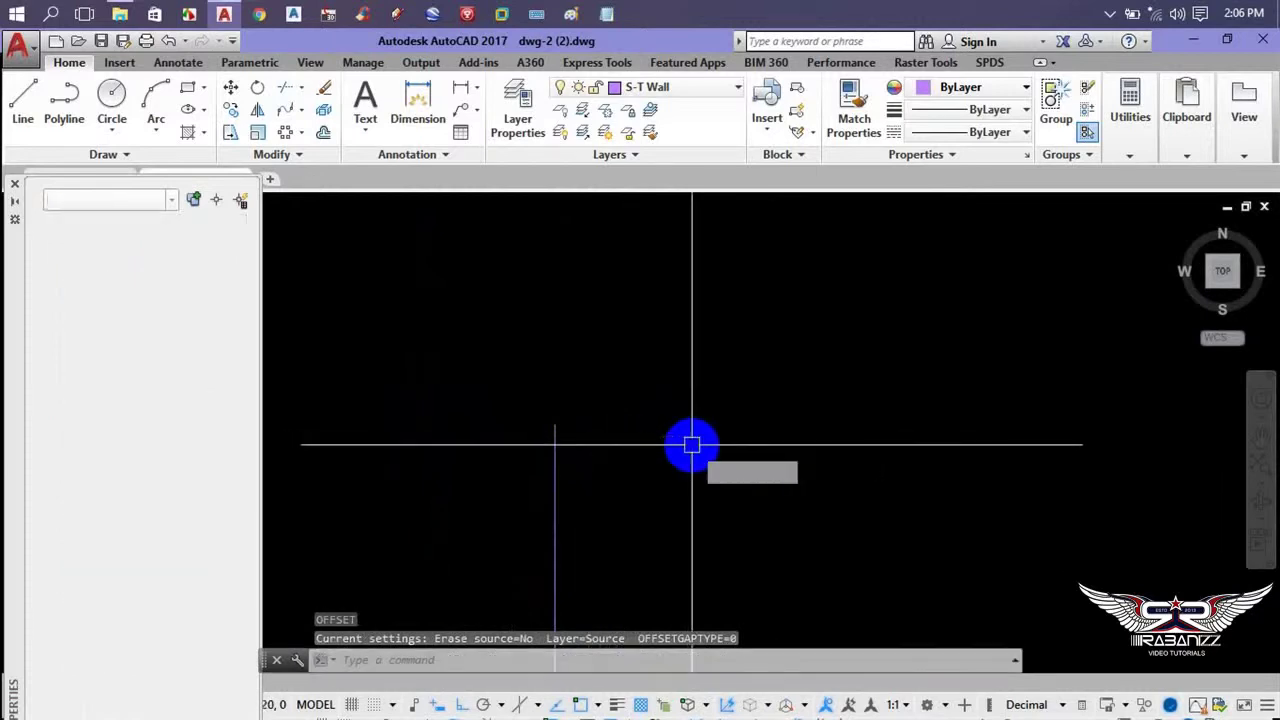
pyautogui.press('Escape')
pyautogui.press('Return')
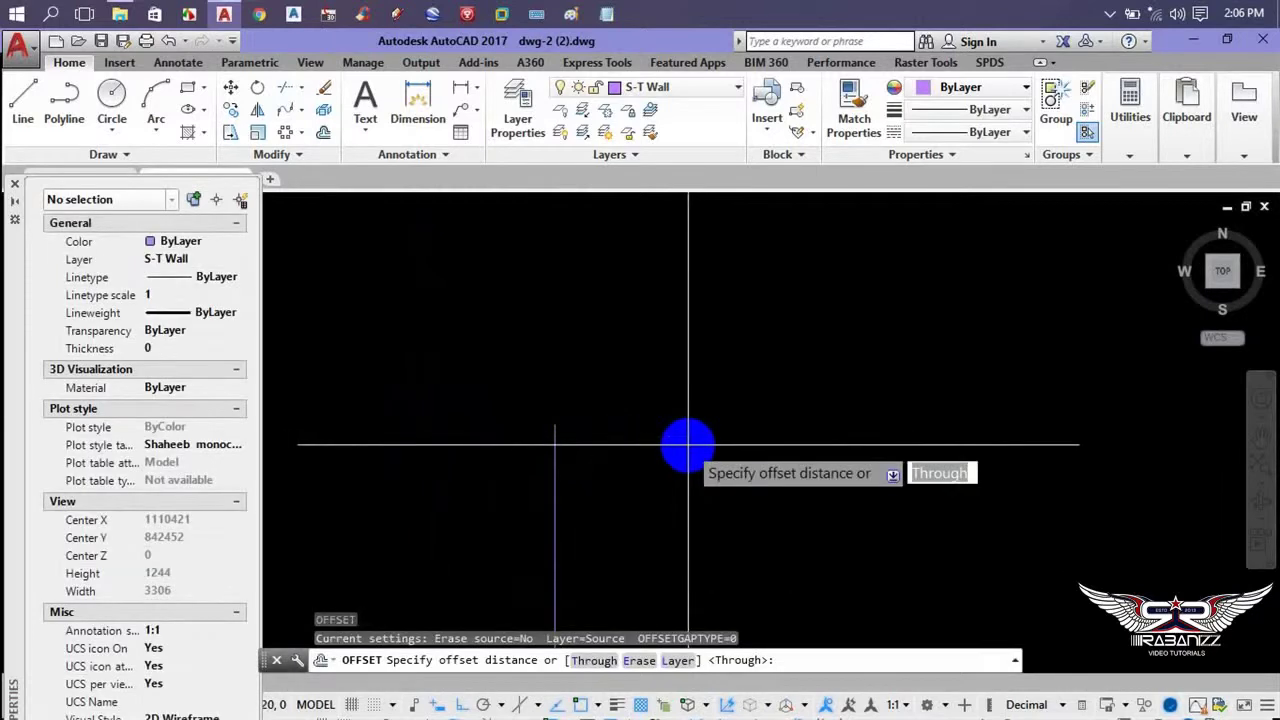
pyautogui.write('50')
pyautogui.press('Return')
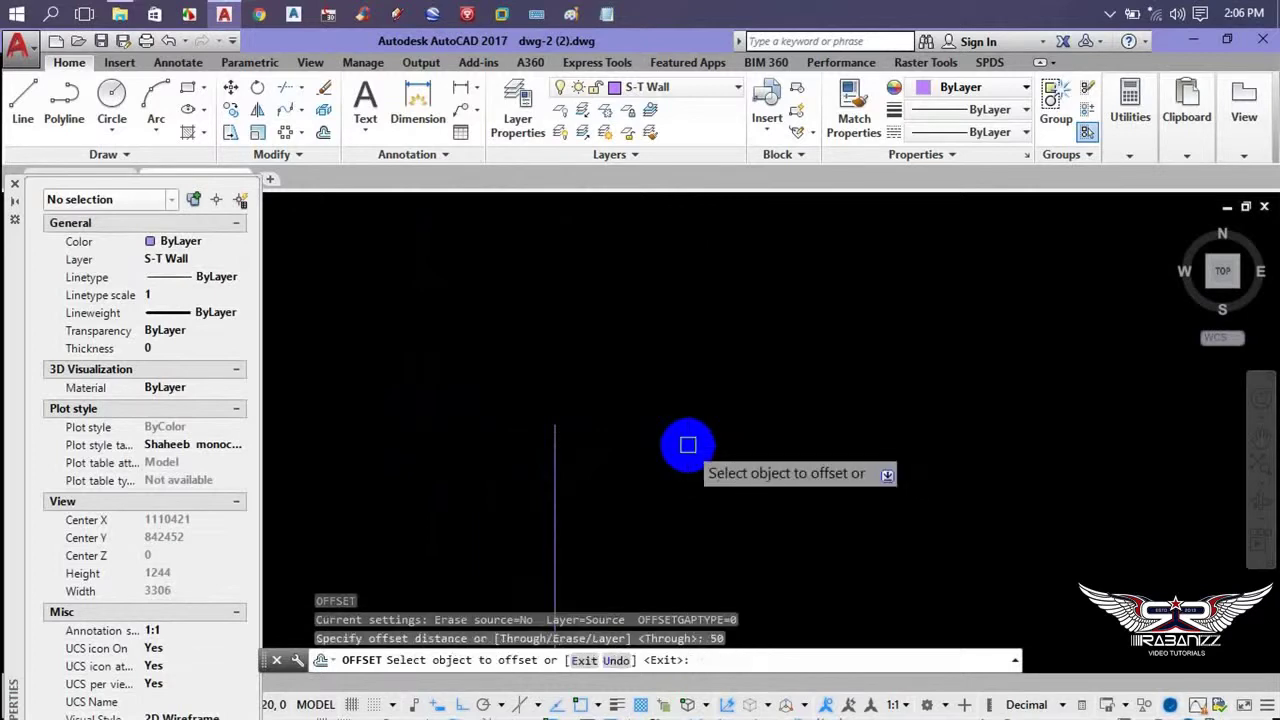
# - Build a tight cluster of parallel lines, each offset 50 from the previous one
pyautogui.click(555, 472)
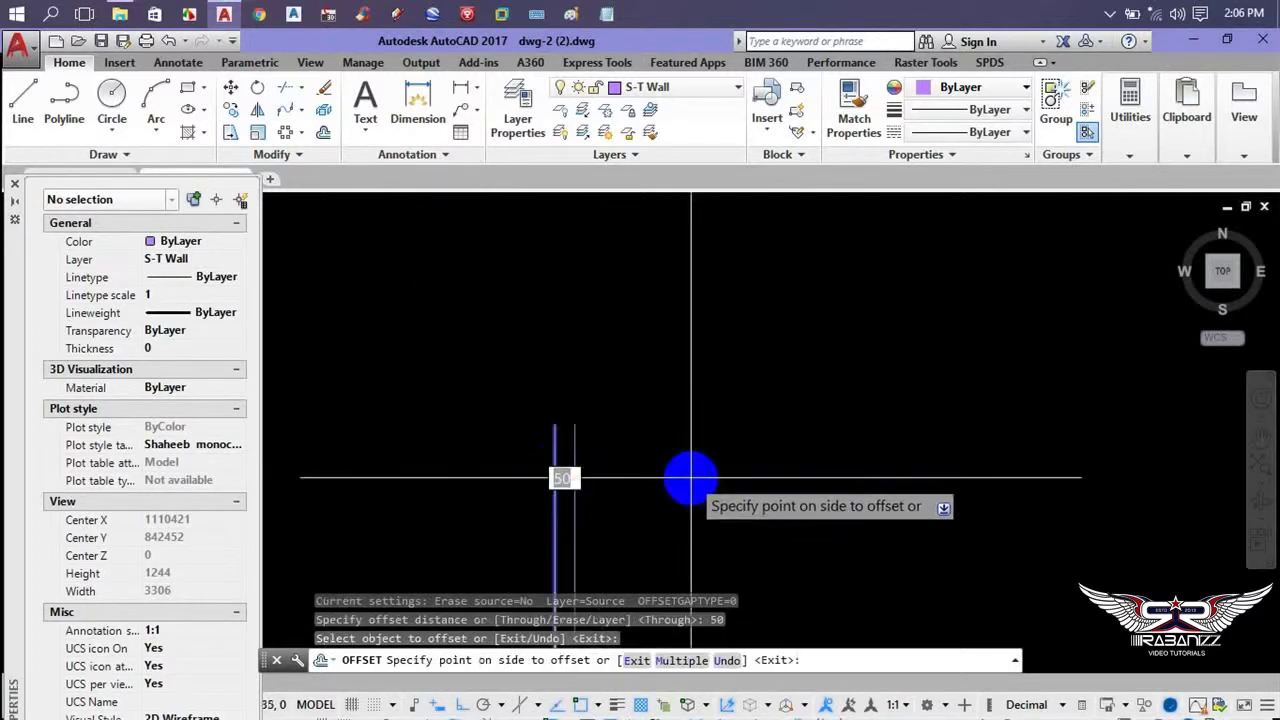
pyautogui.click(682, 474)
pyautogui.click(558, 452)
pyautogui.click(362, 484)
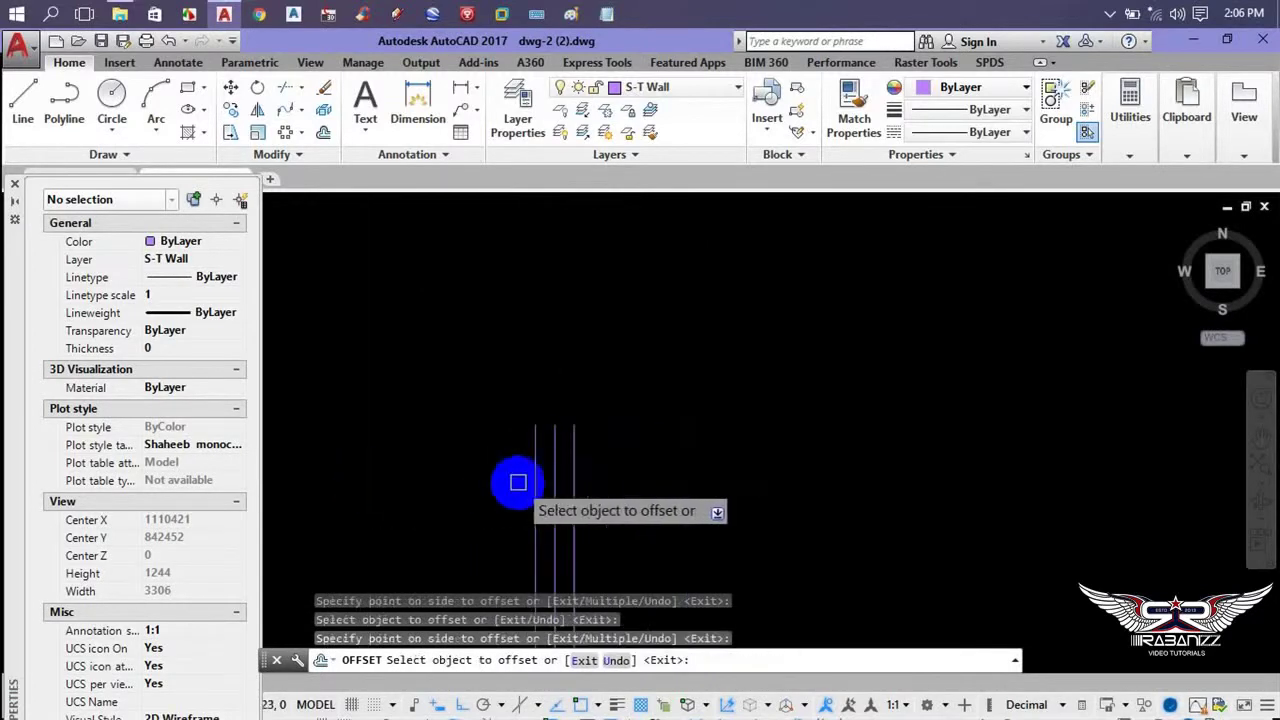
pyautogui.click(536, 483)
pyautogui.click(409, 503)
pyautogui.click(516, 481)
pyautogui.click(450, 490)
pyautogui.scroll(3, 541, 500)
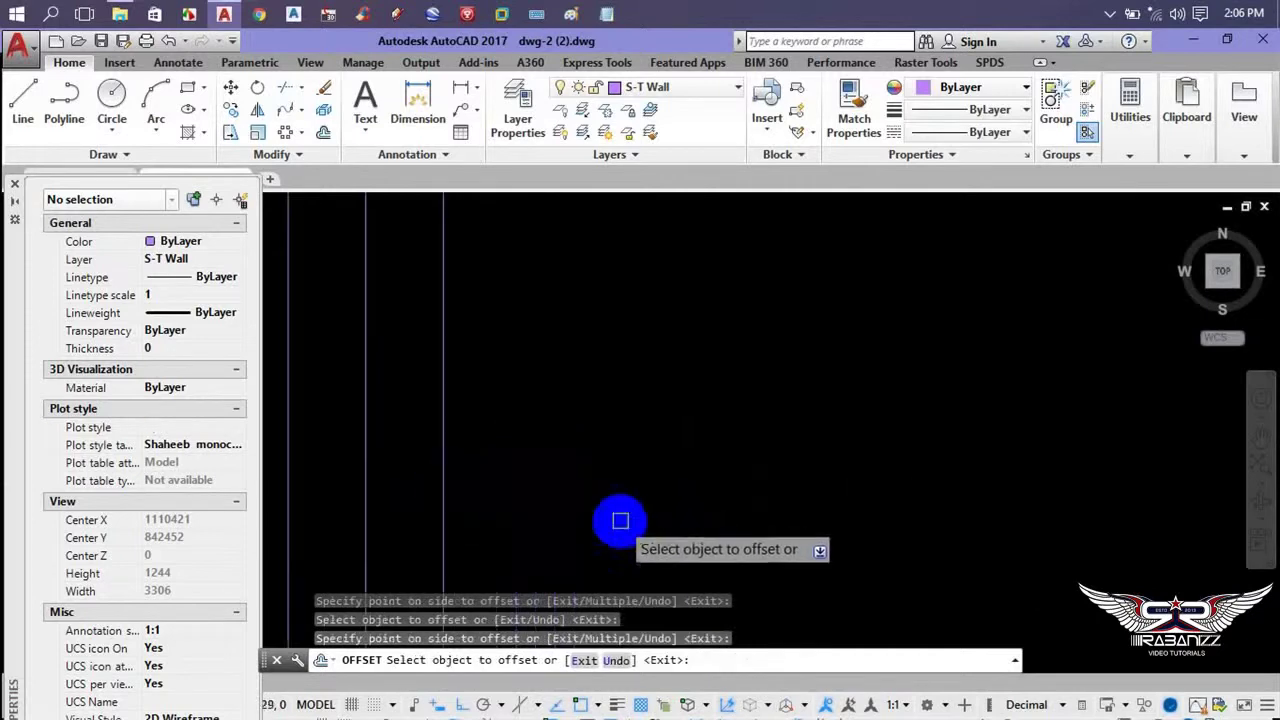
pyautogui.click(443, 457)
pyautogui.click(610, 455)
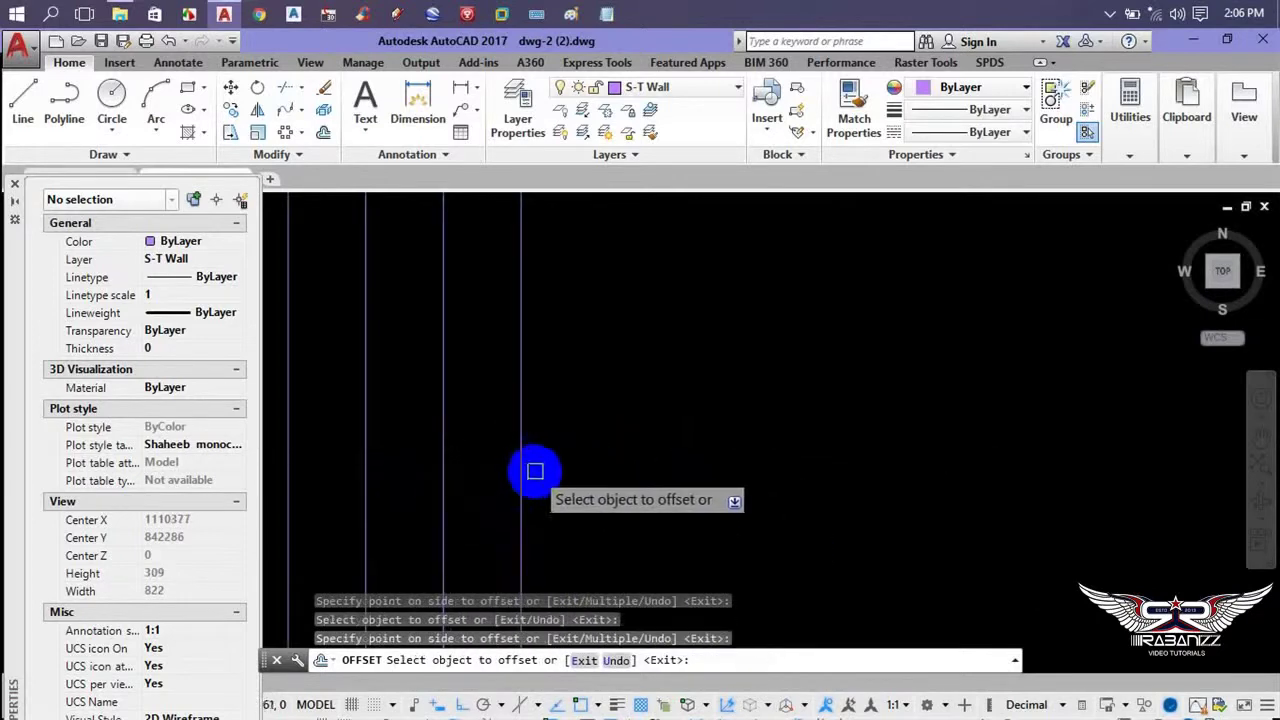
pyautogui.press('Escape')
# - Rerun OFFSET with a wider distance picked from two points
pyautogui.press('Return')
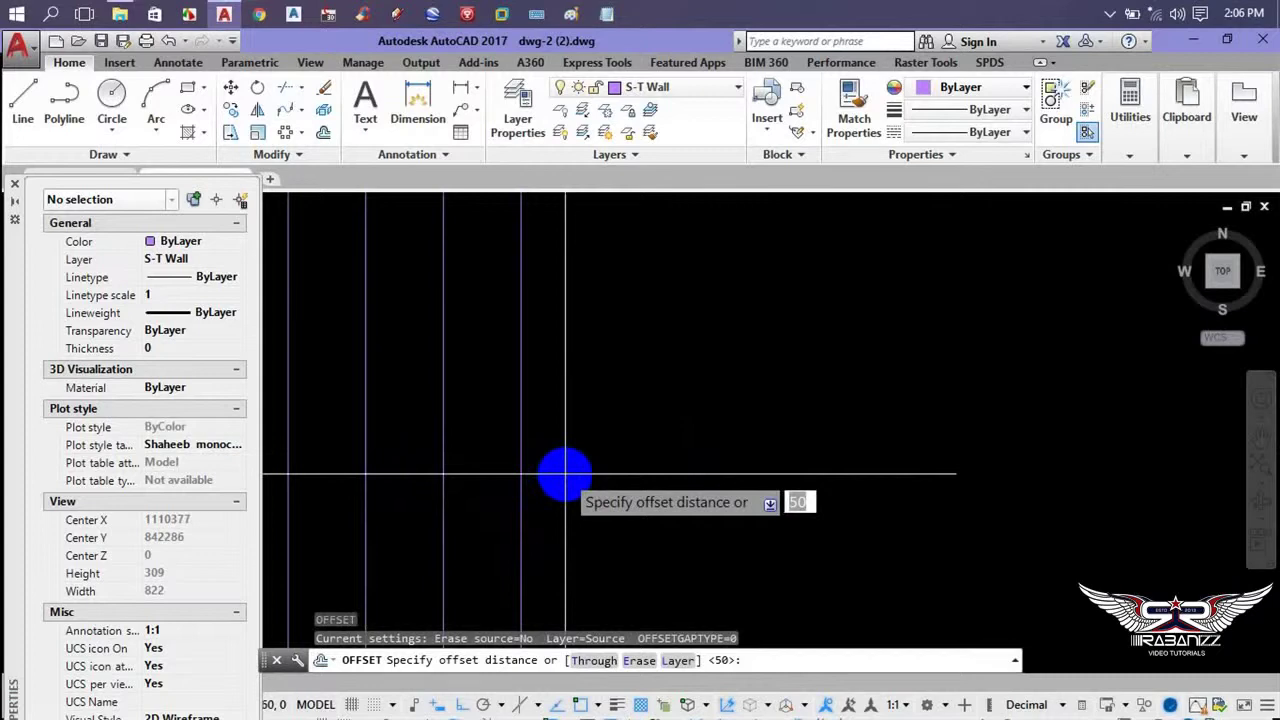
pyautogui.scroll(-4, 540, 440)
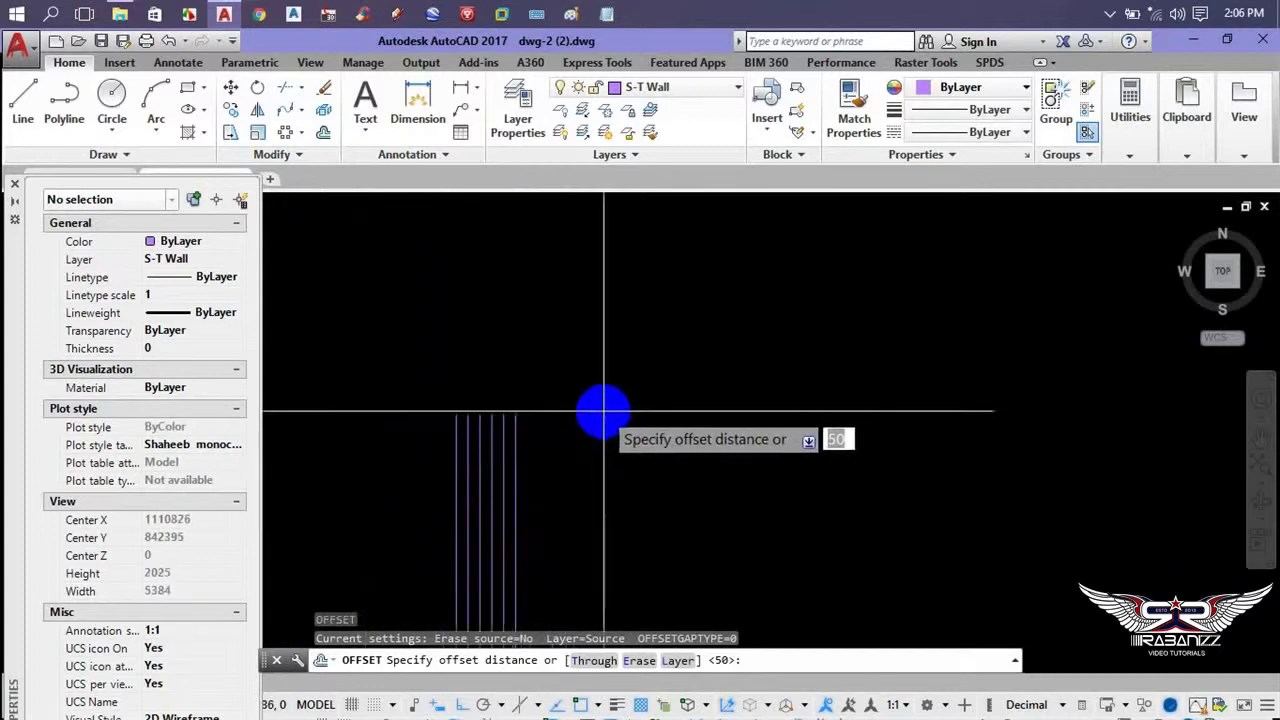
pyautogui.click(468, 324)
pyautogui.click(574, 331)
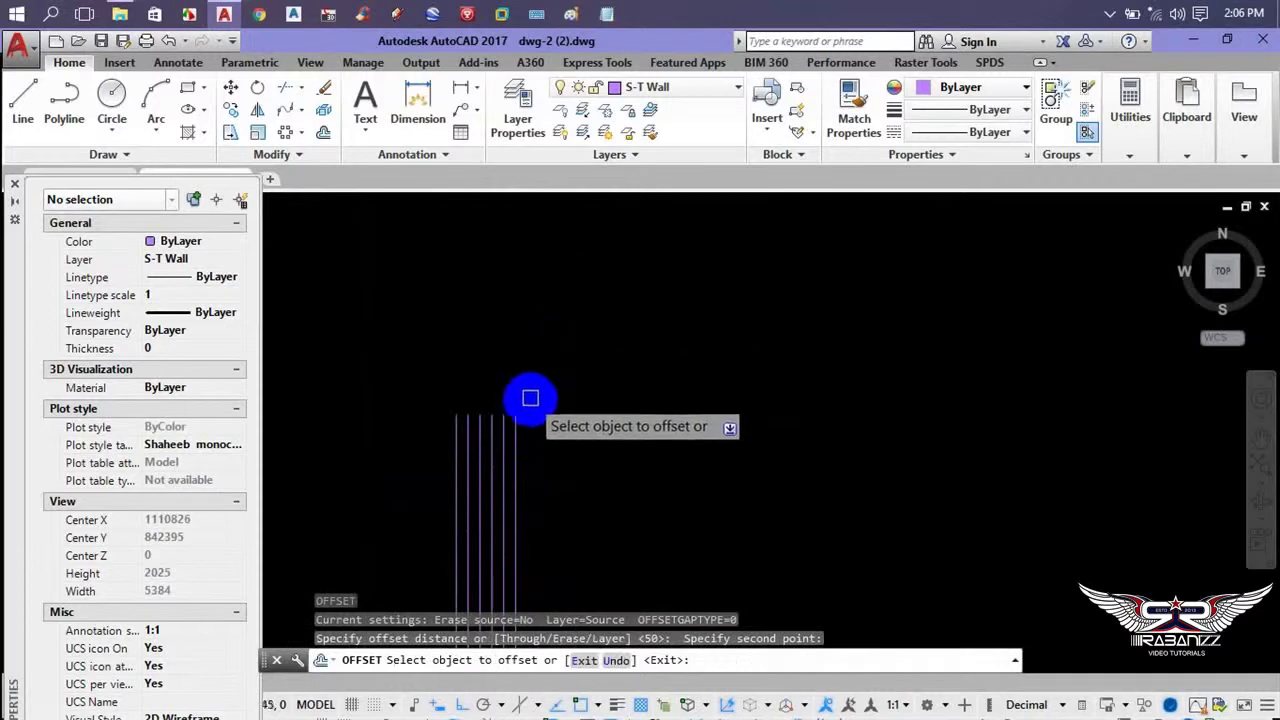
# - Add three widely spaced parallel lines to the right of the cluster
pyautogui.click(522, 421)
pyautogui.click(786, 394)
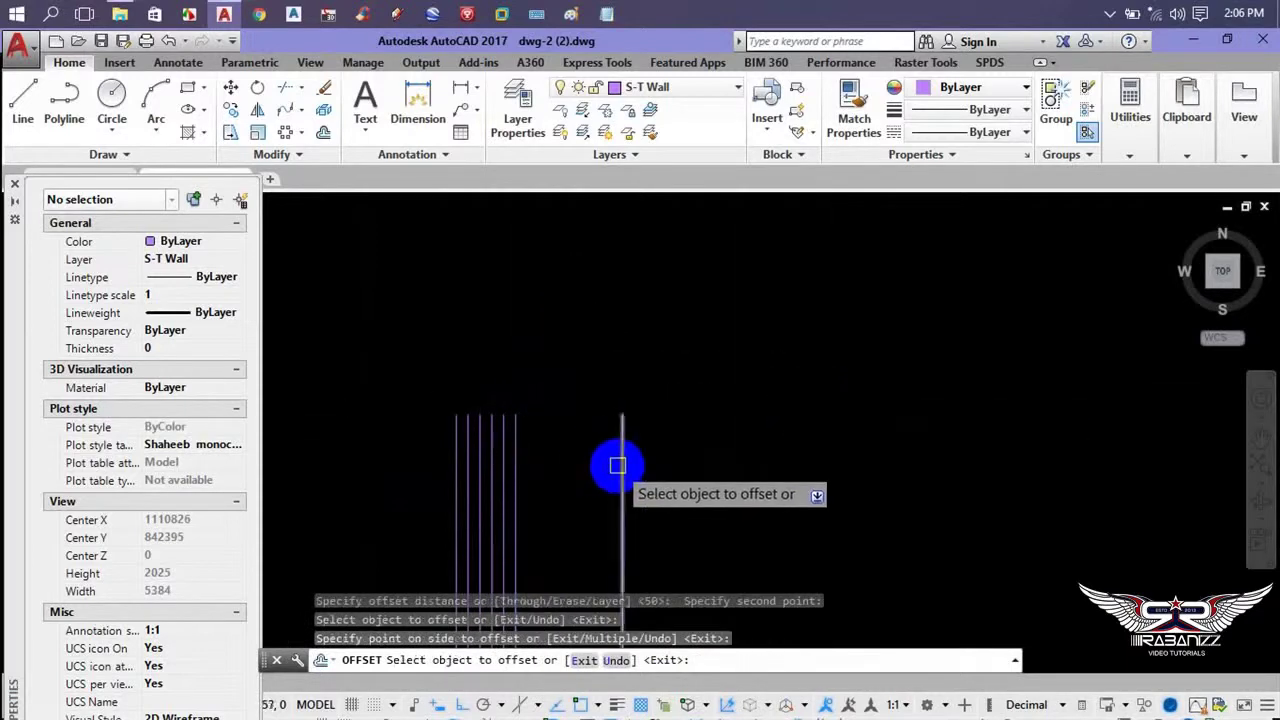
pyautogui.click(622, 455)
pyautogui.click(821, 444)
pyautogui.click(740, 466)
pyautogui.click(960, 420)
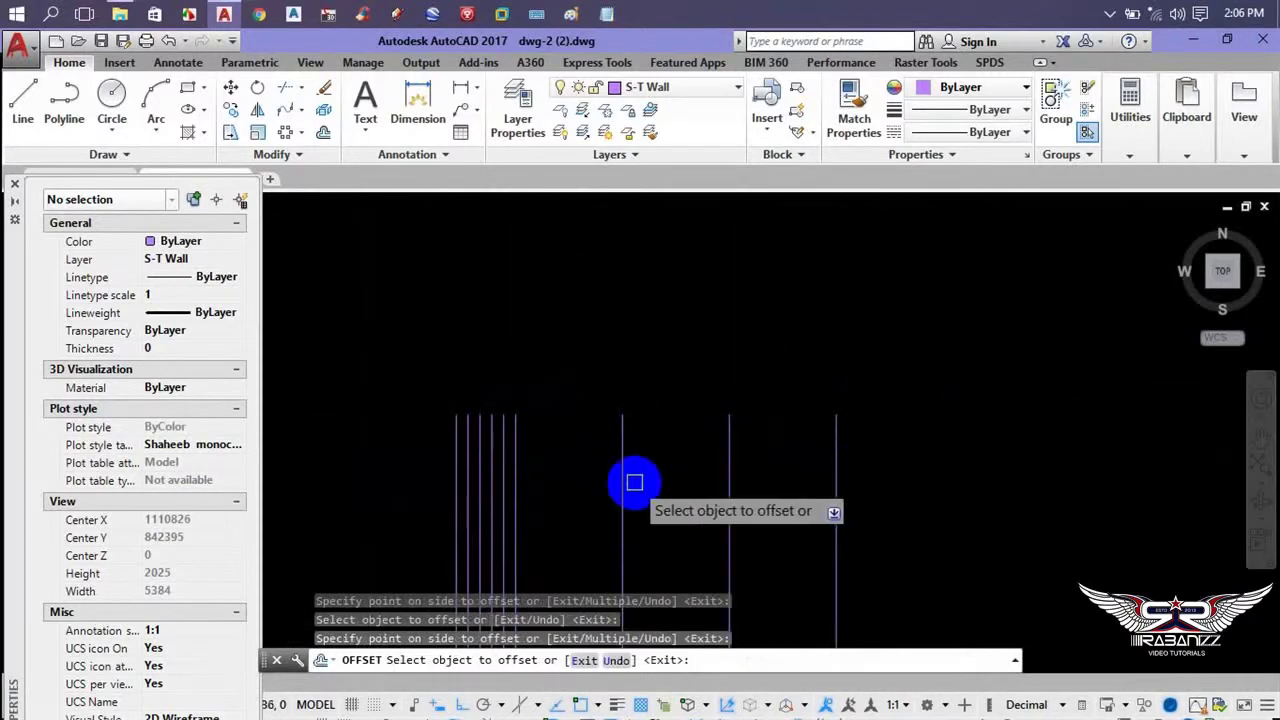
pyautogui.press('Escape')
pyautogui.scroll(-2, 672, 487)
pyautogui.scroll(-2, 672, 487)
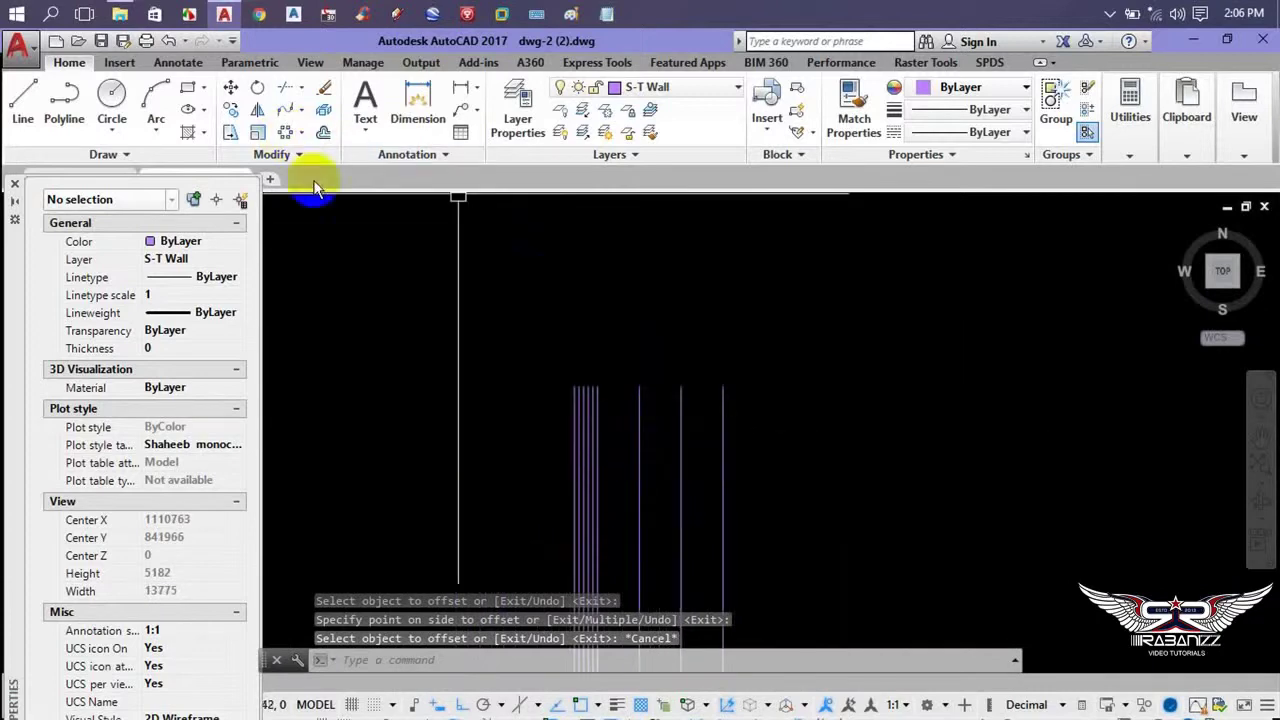
pyautogui.moveTo(705, 377); pyautogui.dragTo(571, 337, button='middle')
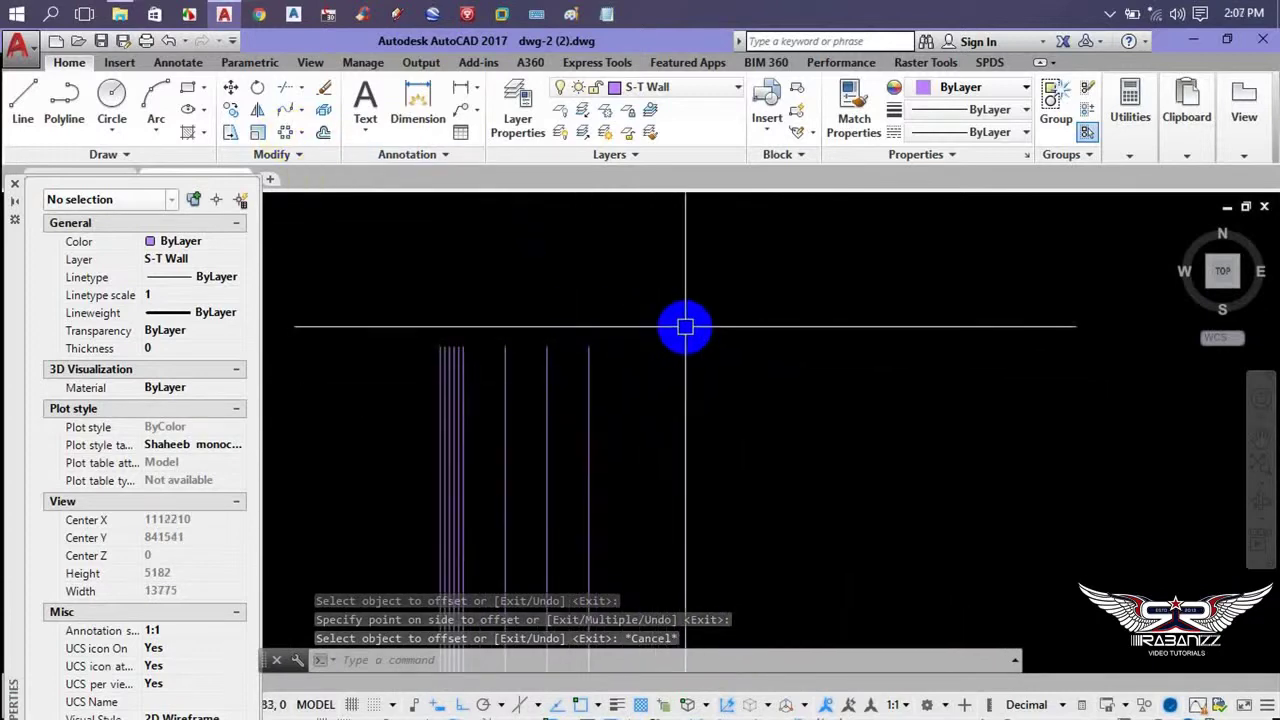
# - Close the Properties palette to show the offset lines, then cancel the pending command
pyautogui.click(66, 186)
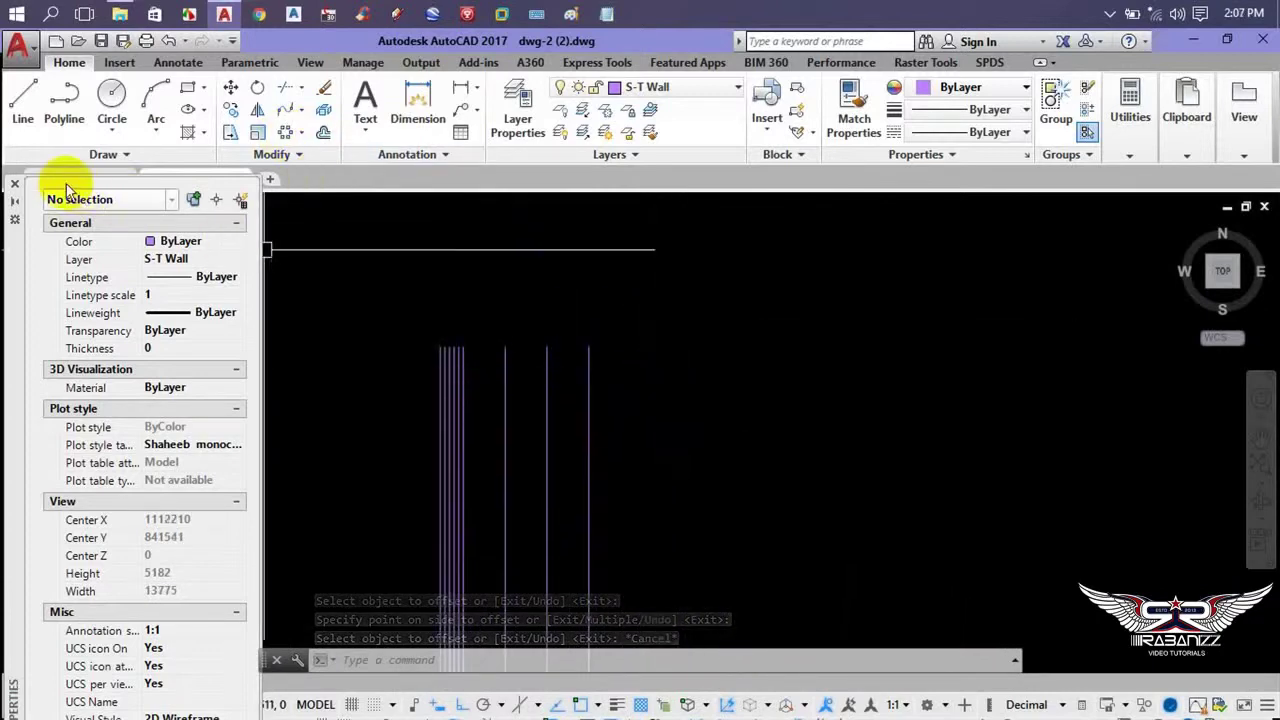
pyautogui.click(16, 186)
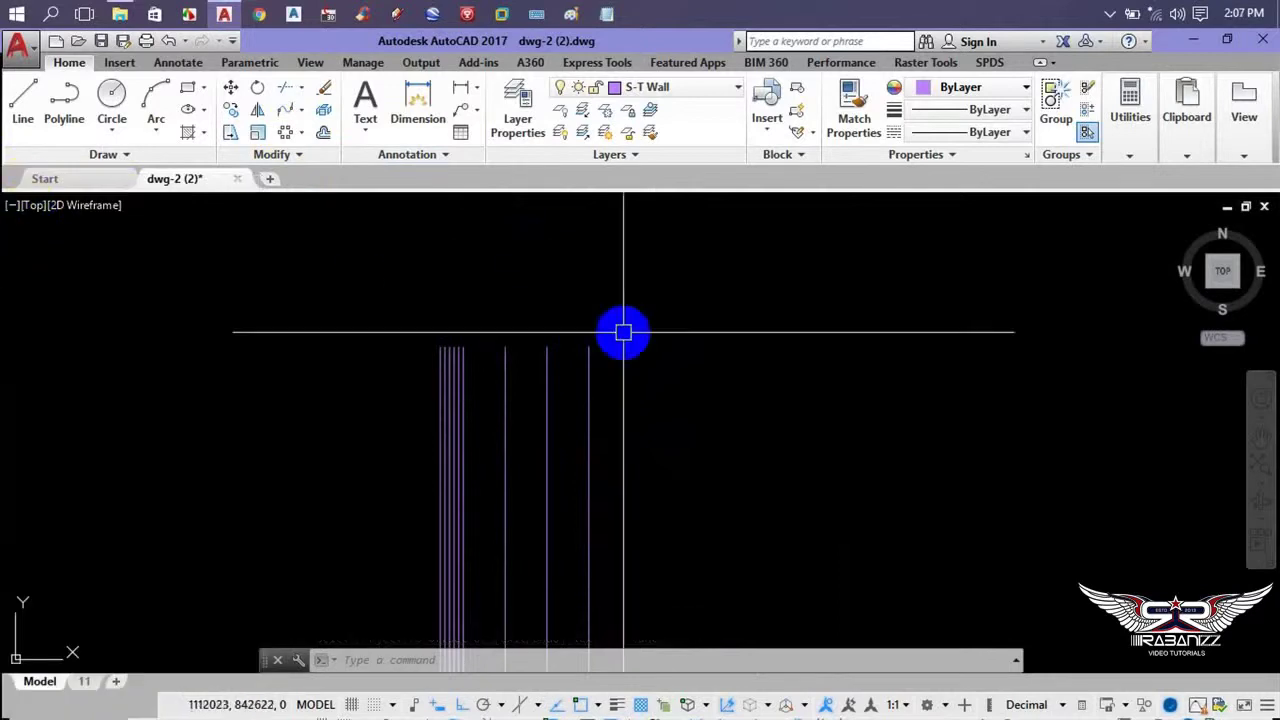
pyautogui.click(427, 157)
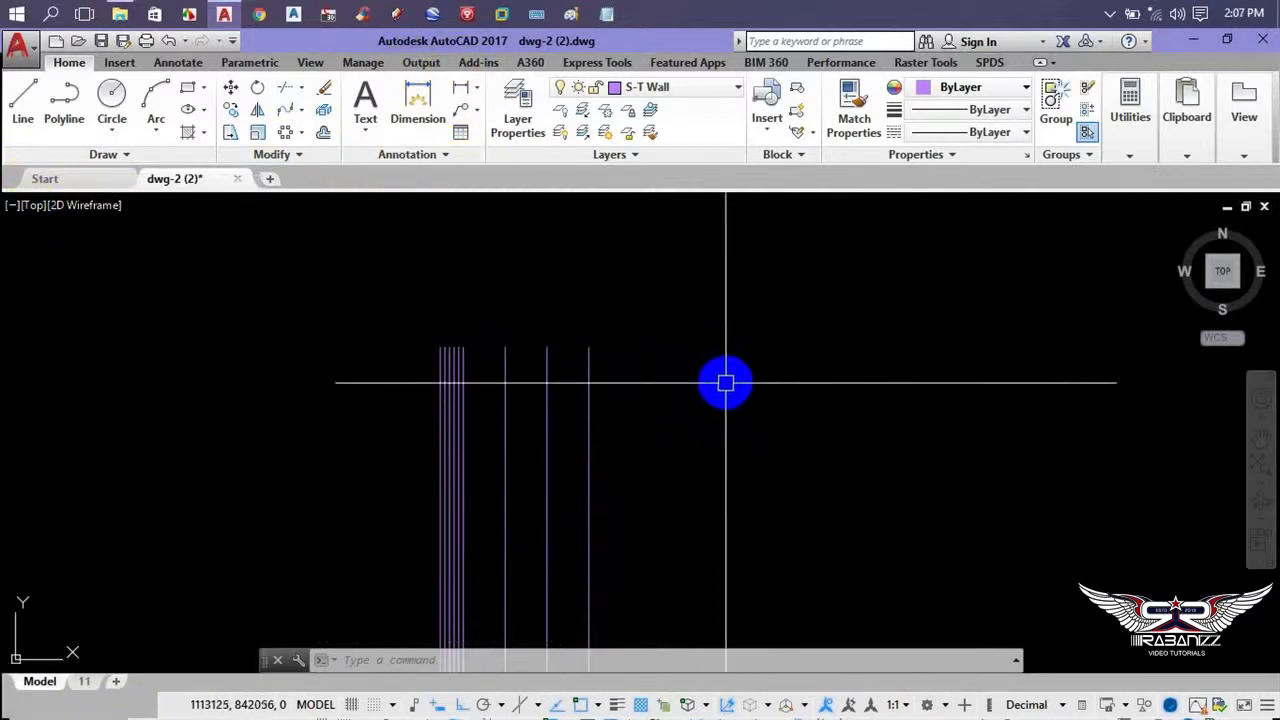
pyautogui.press('Escape')
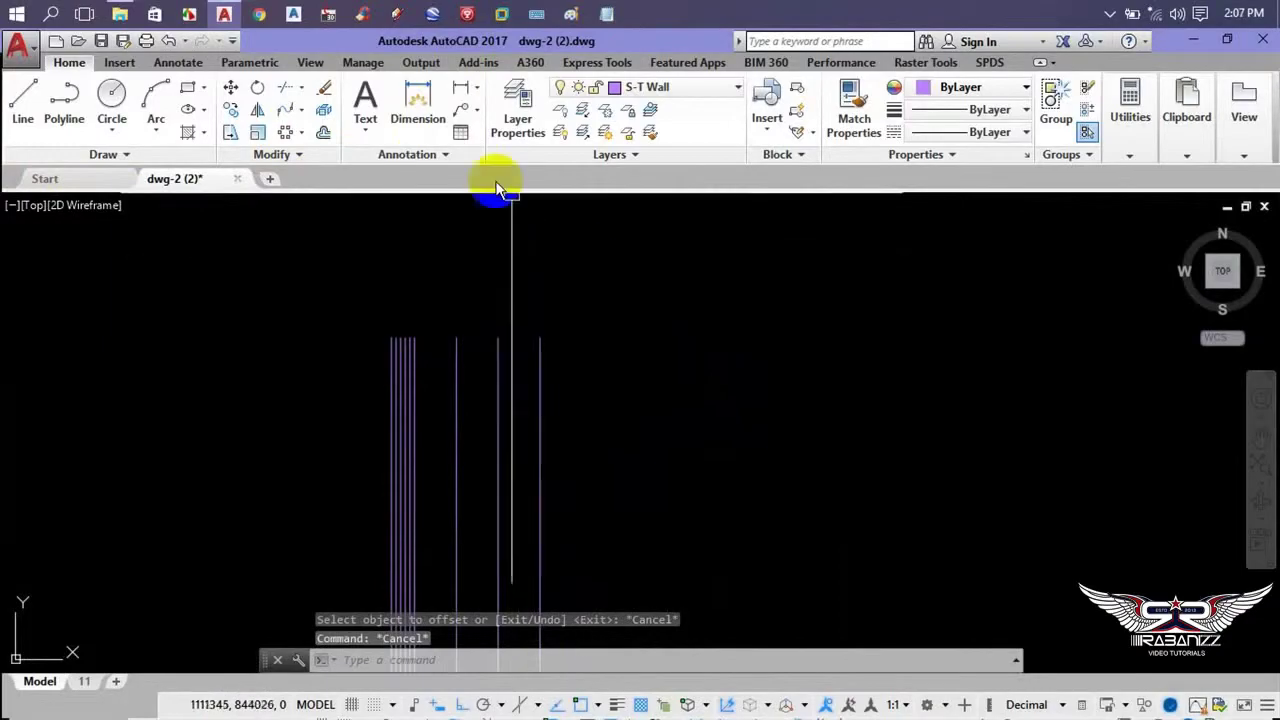